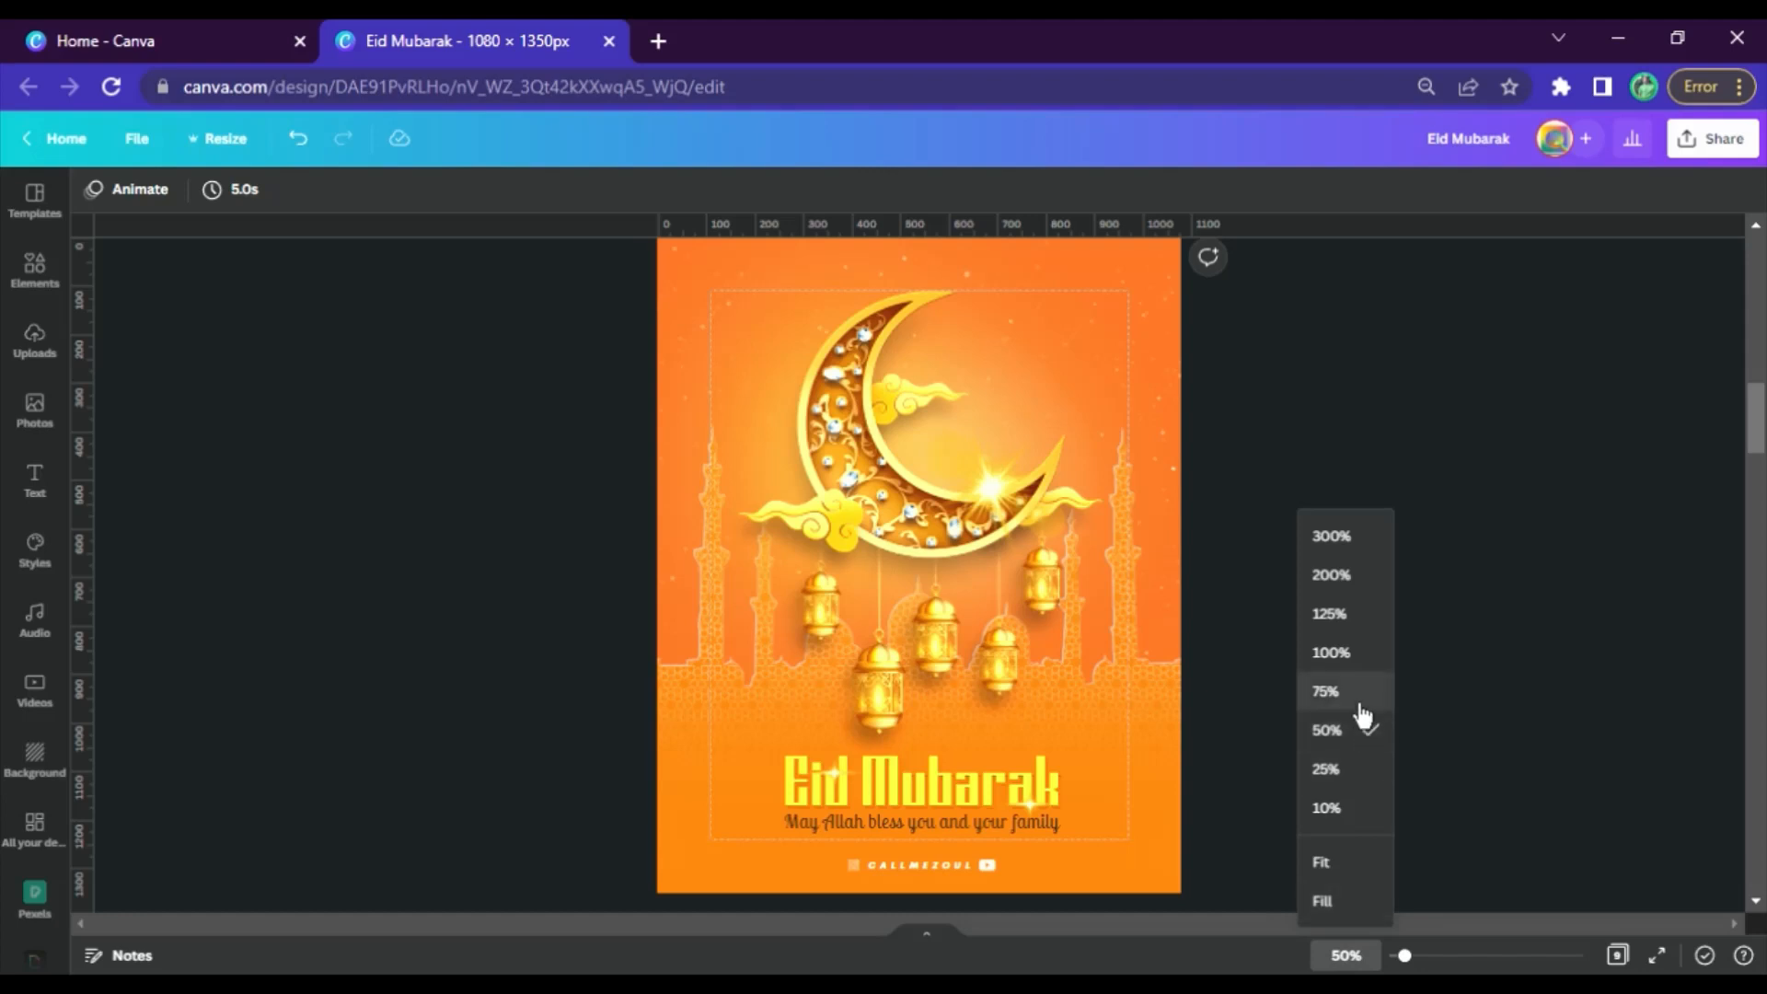
Examine the finished Eid Mubarak poster on page 3 at 100% zoom, from the crescent down to the greeting text
click(1350, 655)
scroll(1534, 587, up, 5)
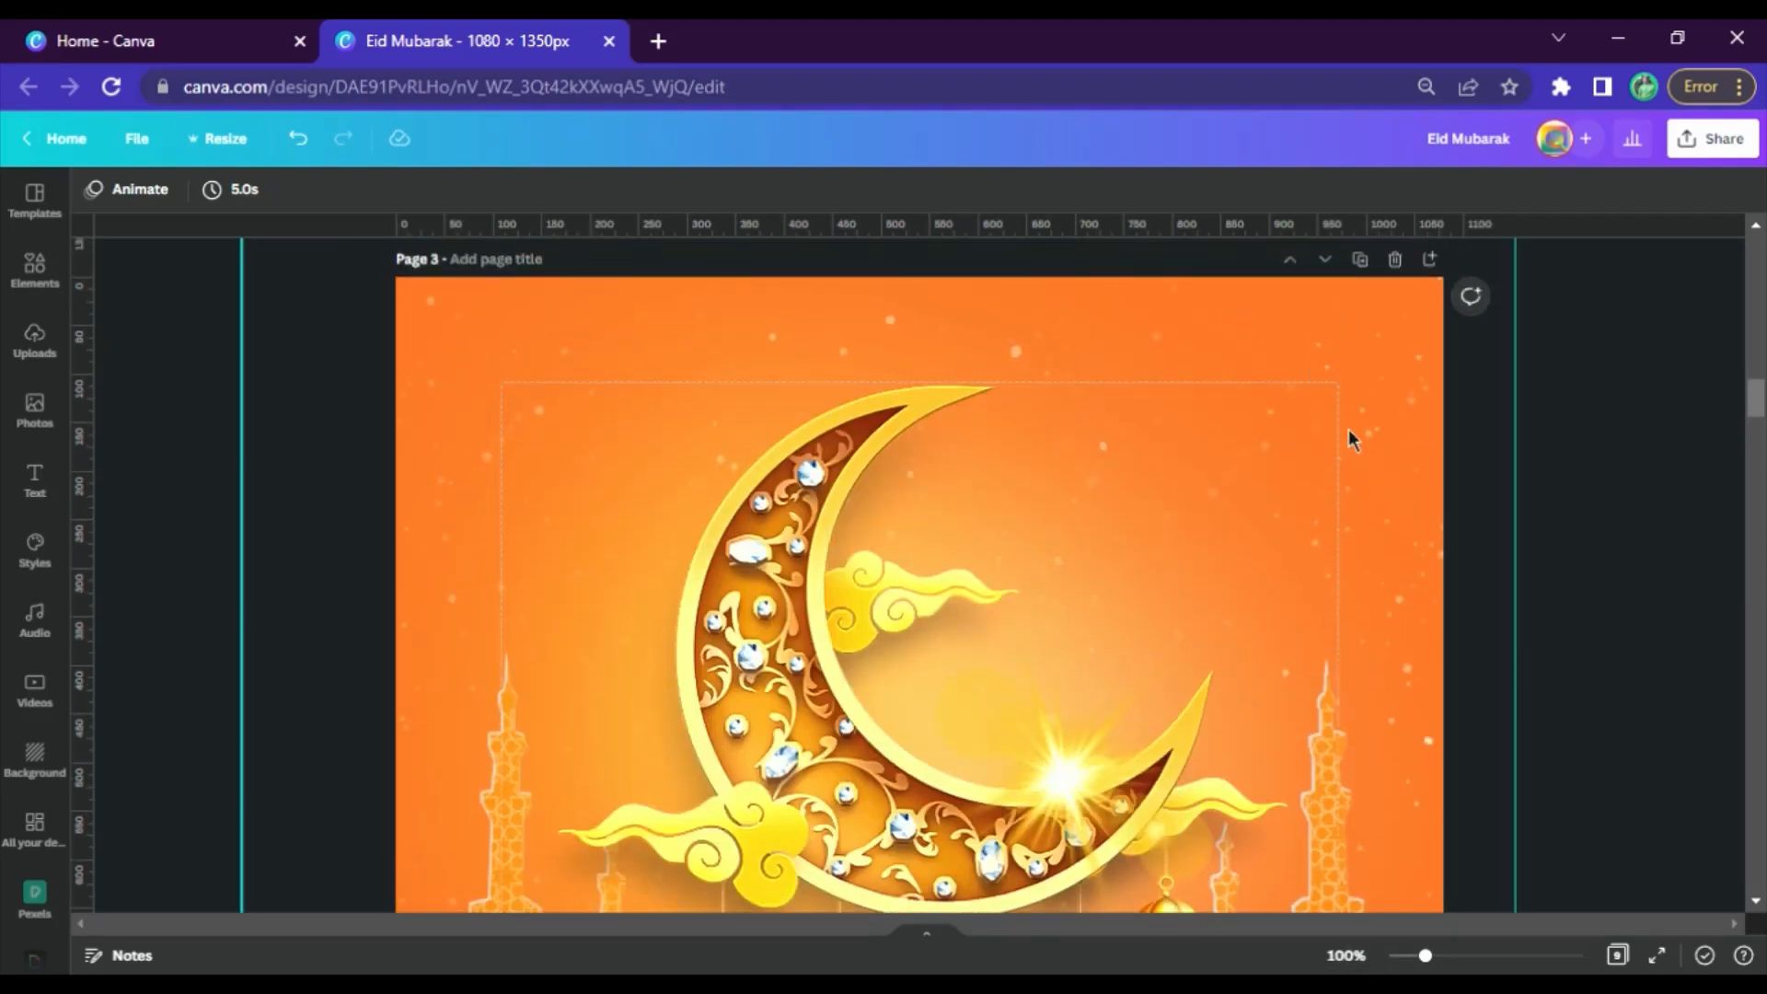
scroll(817, 497, down, 2)
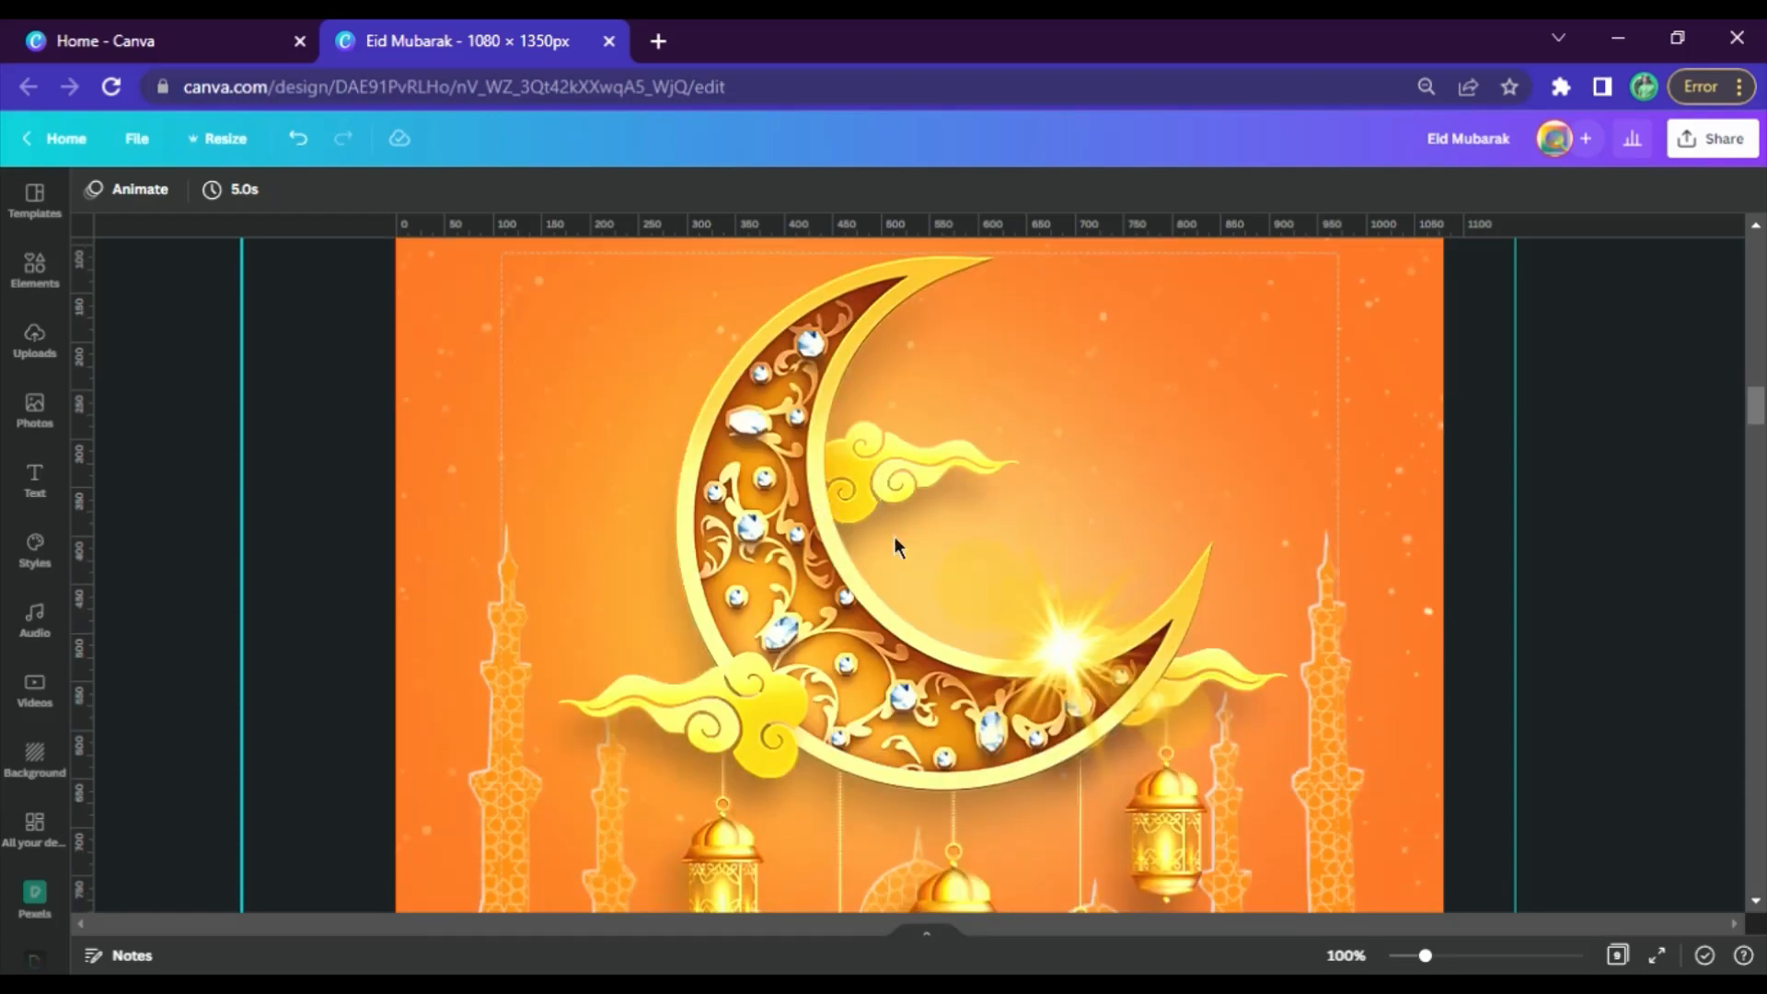
scroll(1051, 647, down, 2)
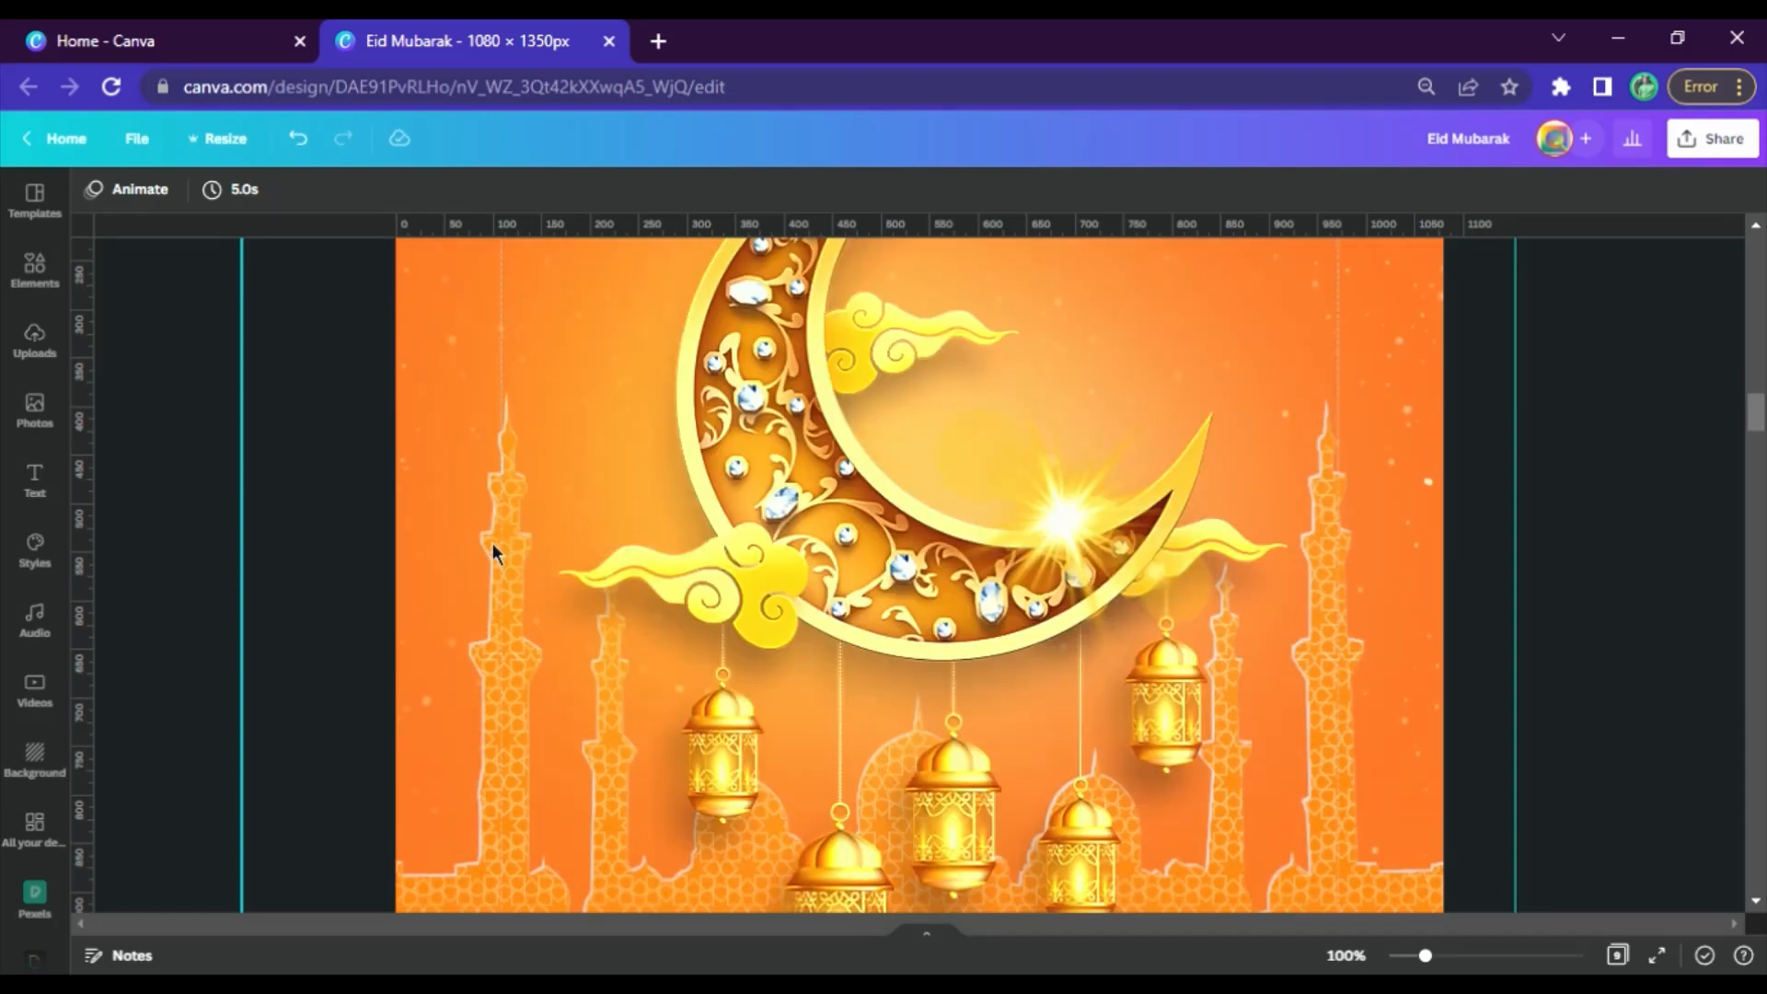
scroll(698, 648, down, 2)
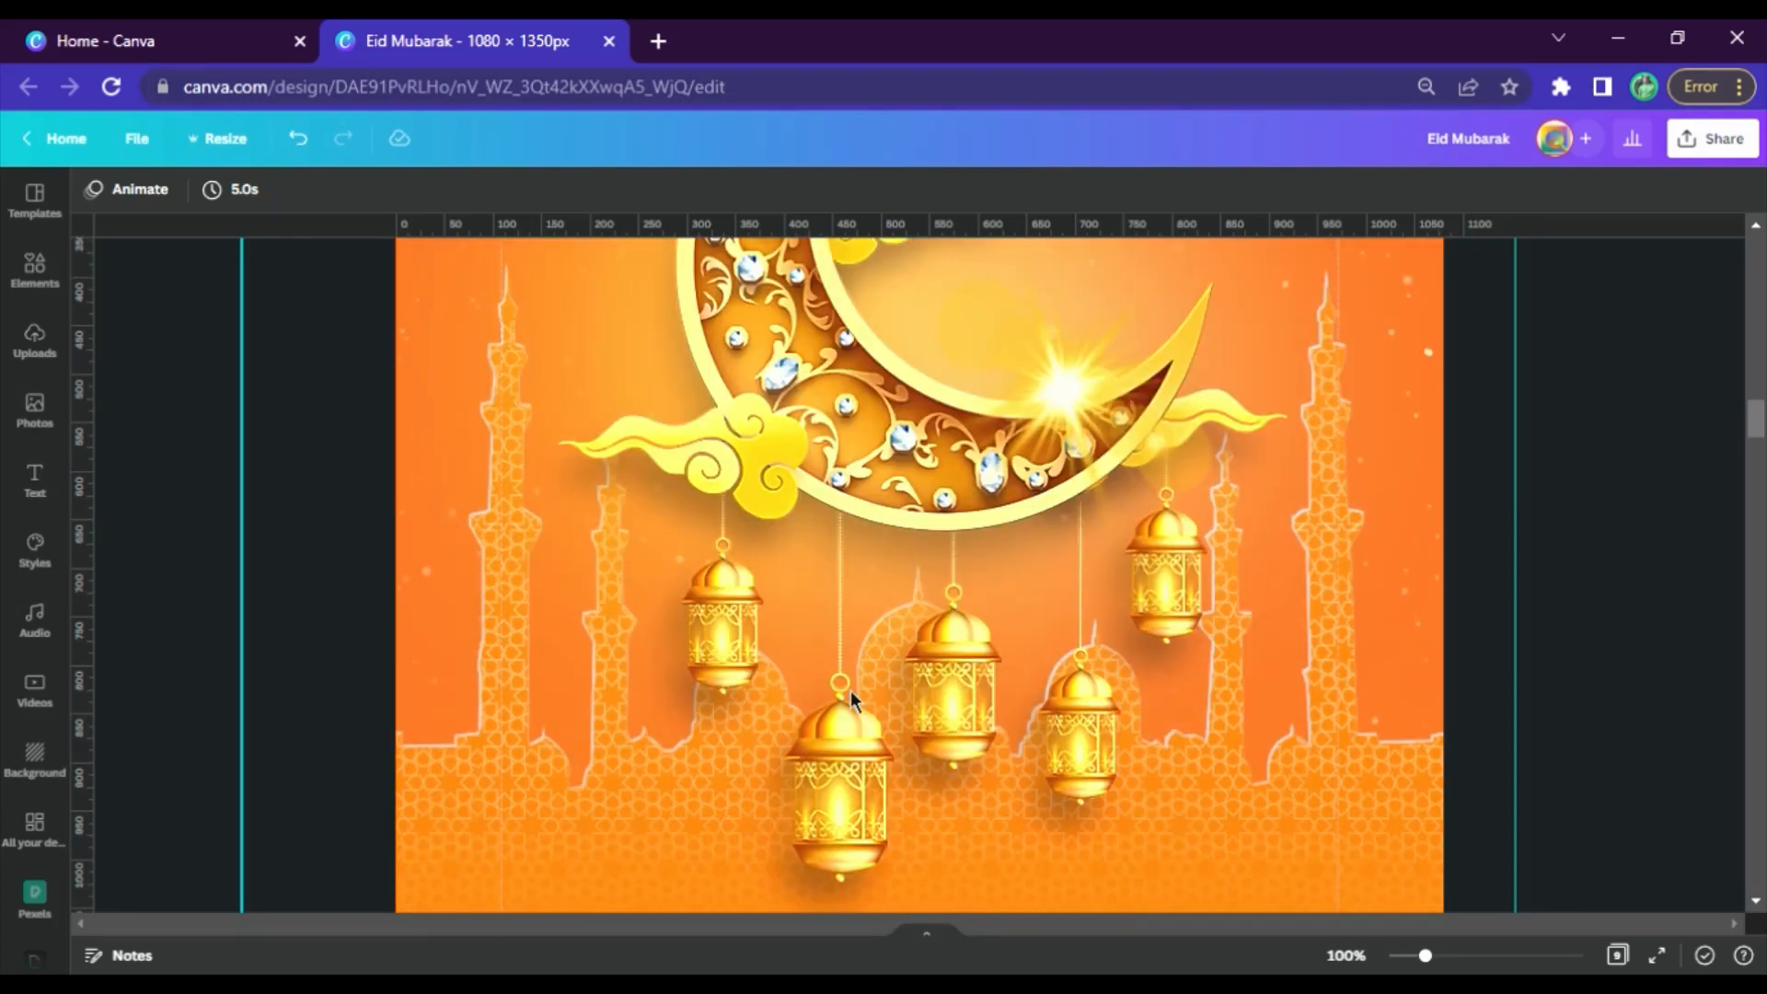
scroll(1224, 652, down, 2)
scroll(1349, 615, down, 2)
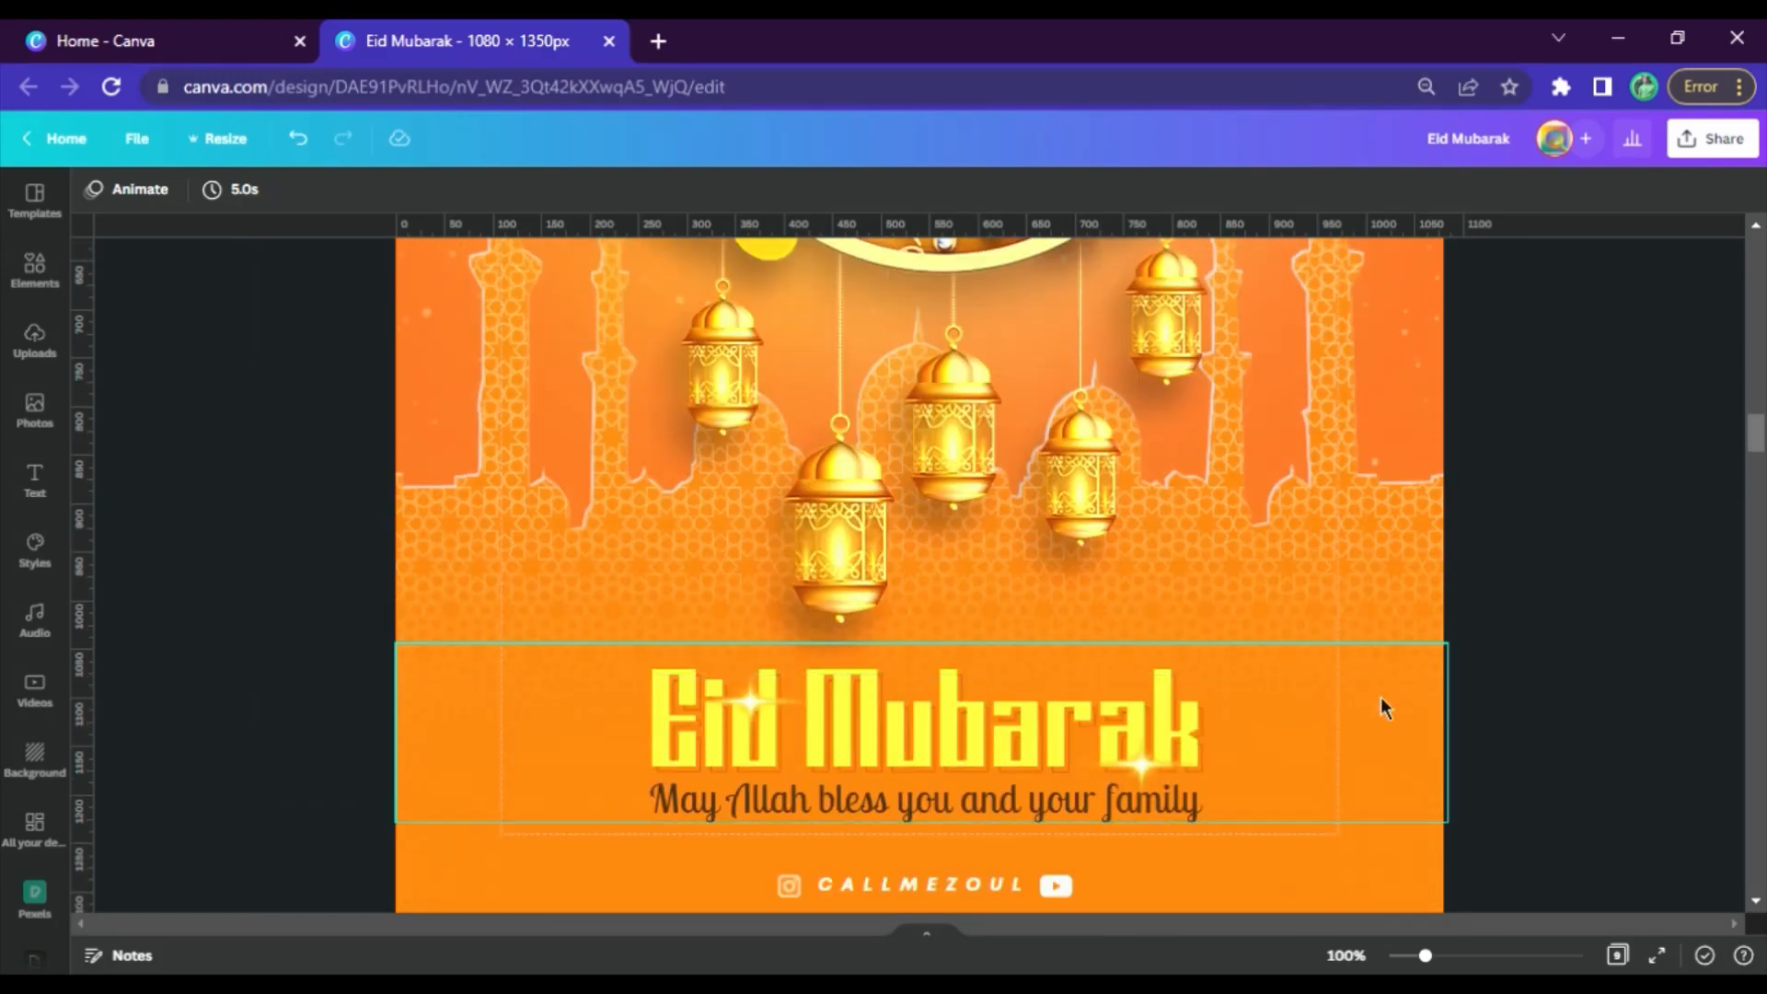
scroll(1344, 708, down, 2)
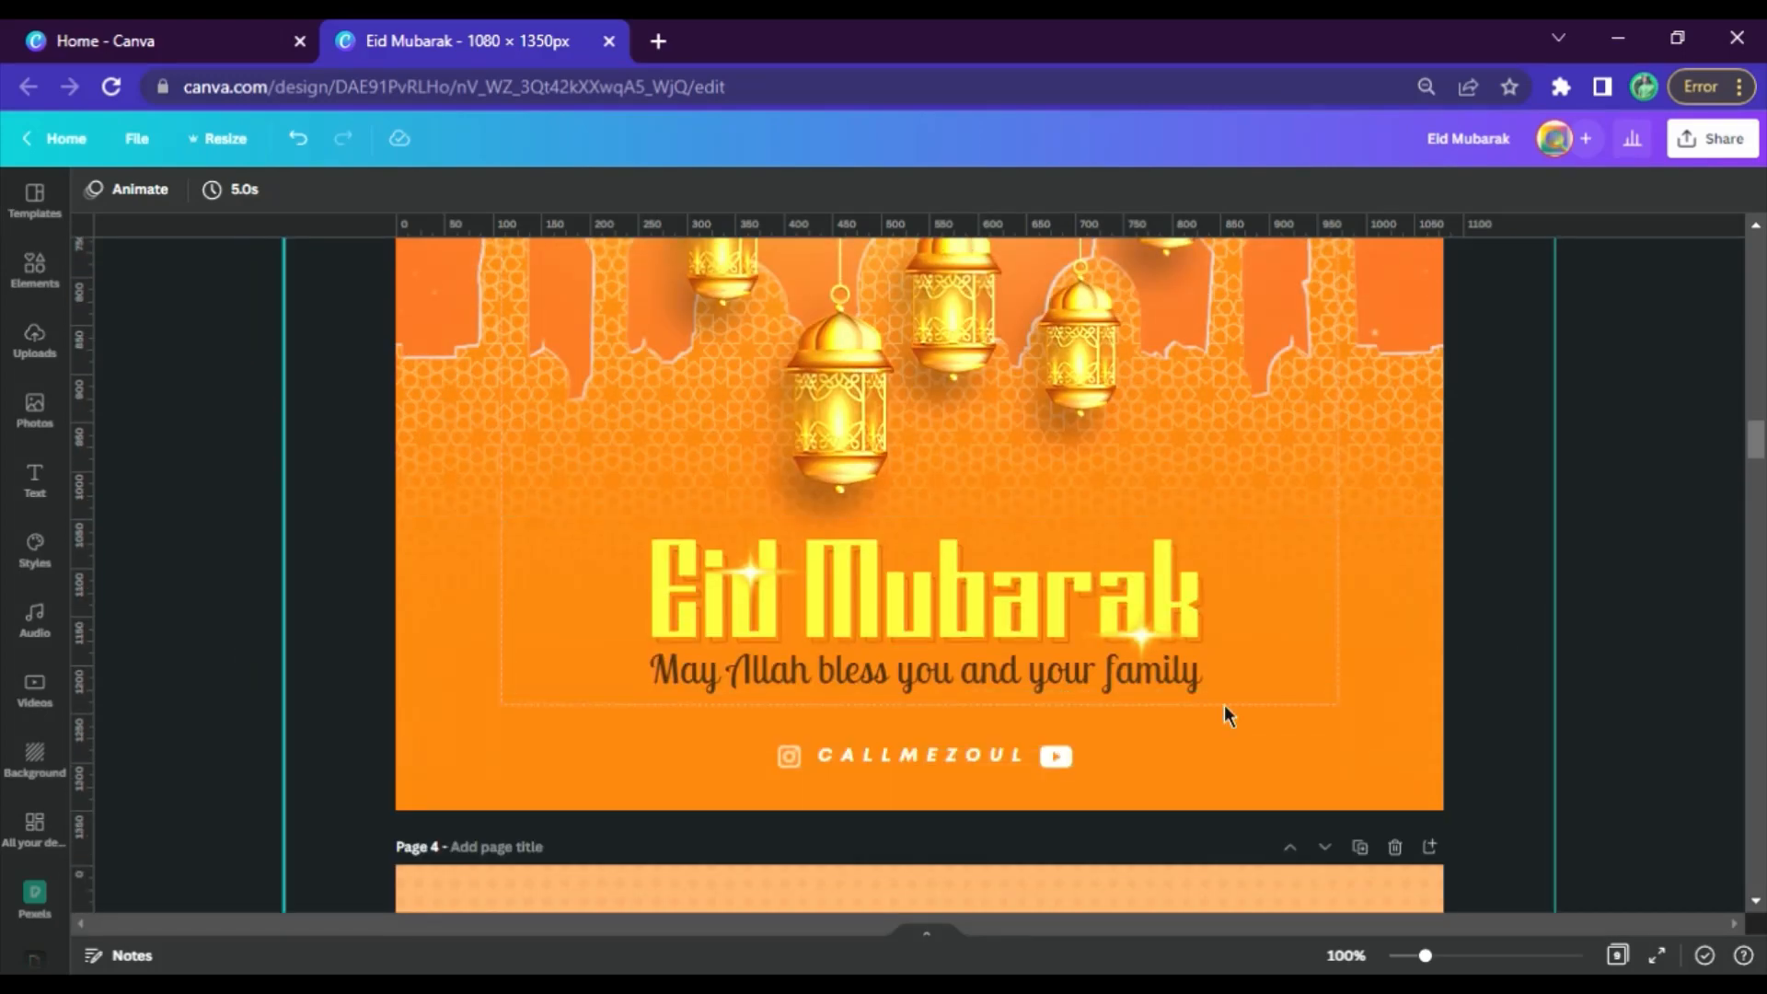
Examine the elements, fonts and filter code listed on page 4 and compare them with the poster on page 3
scroll(1235, 569, down, 10)
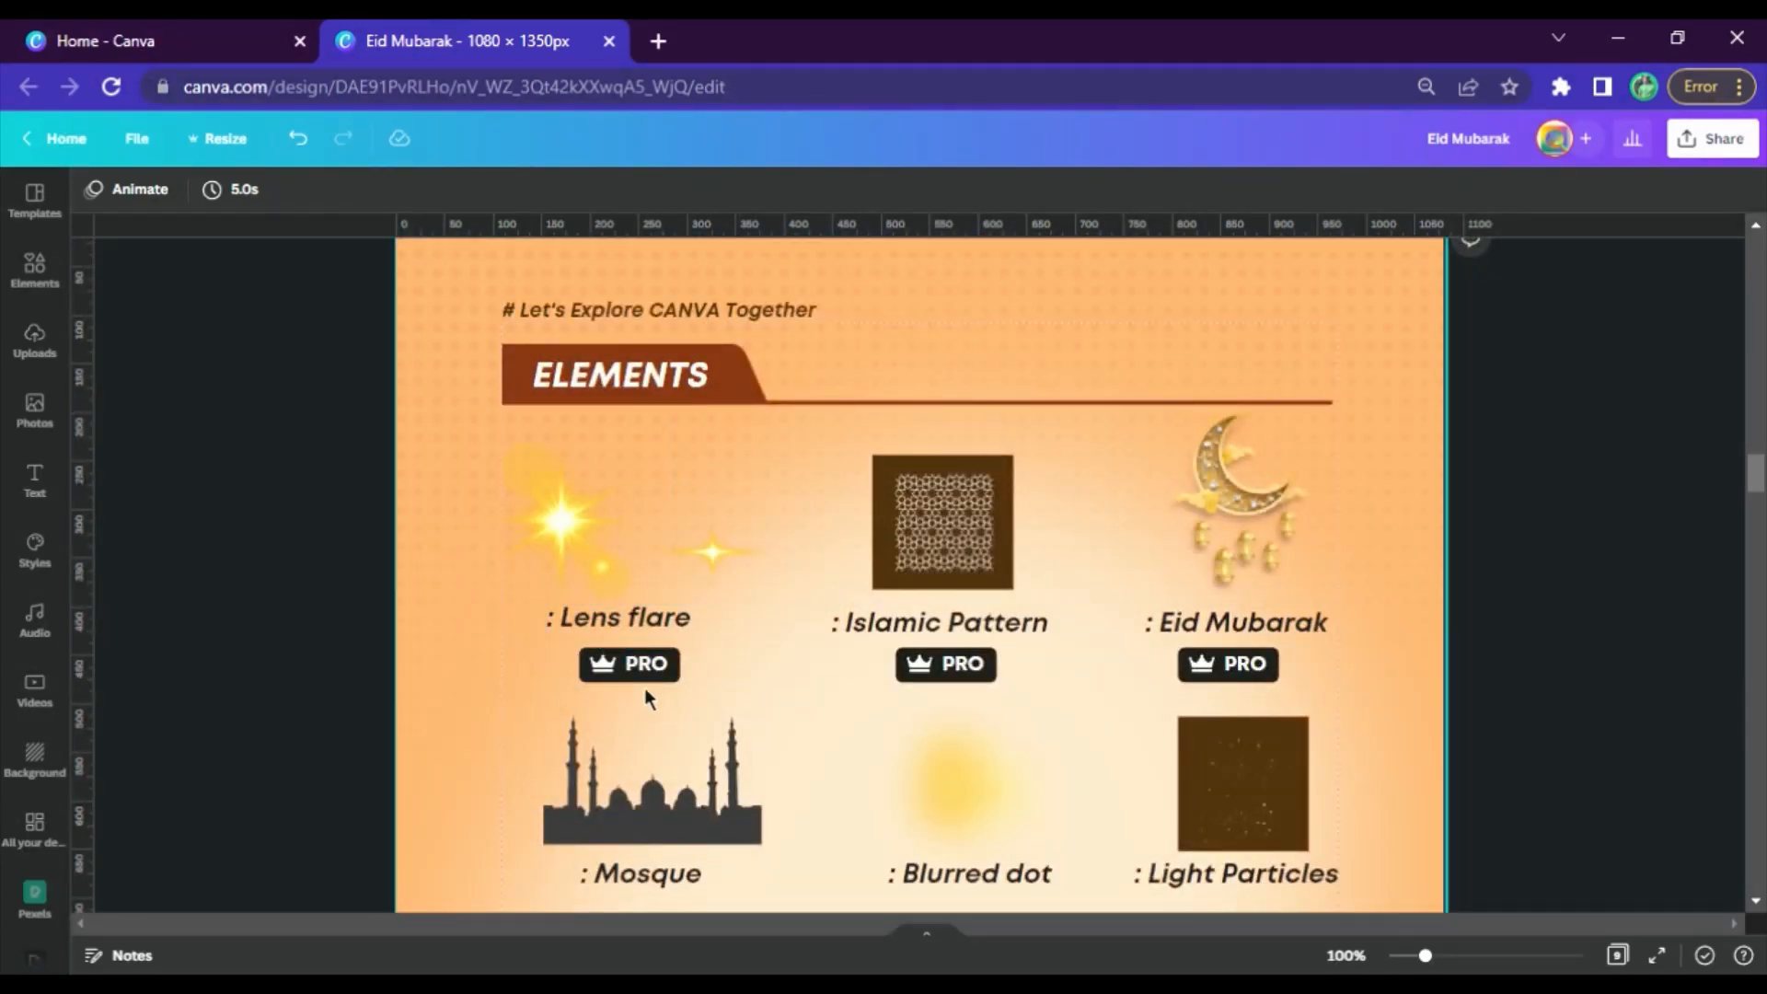
drag(957, 531, 978, 551)
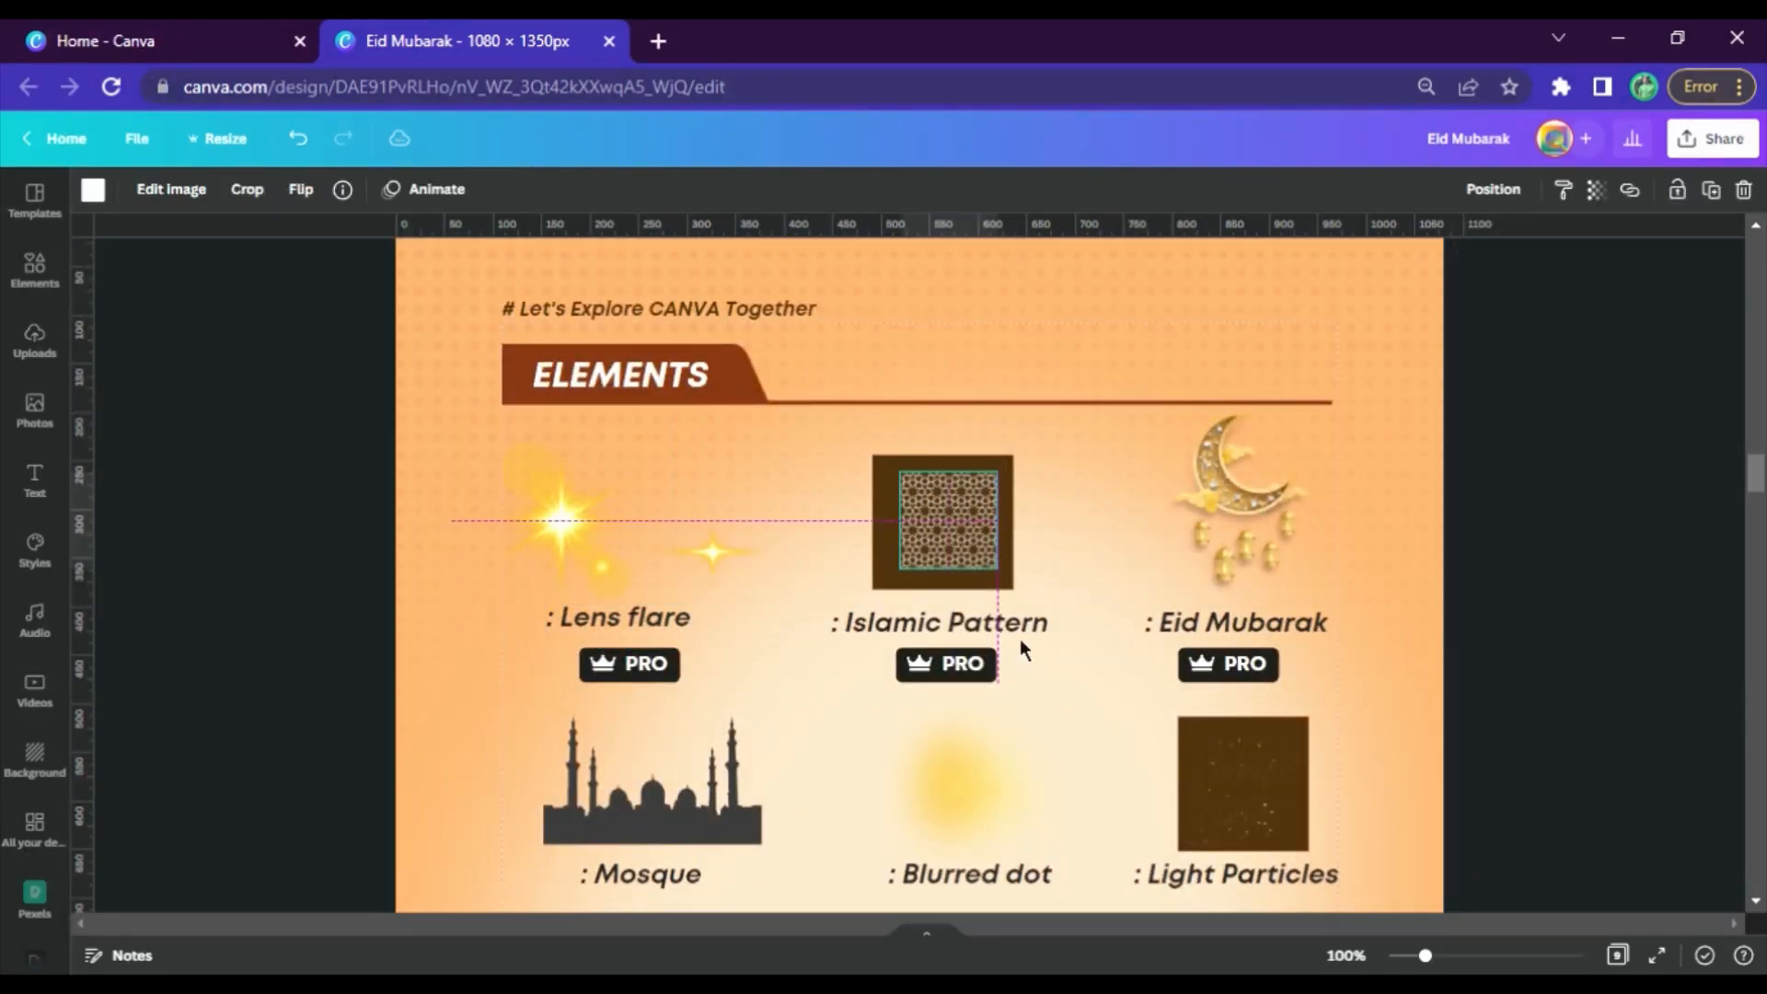
drag(1019, 638, 1012, 640)
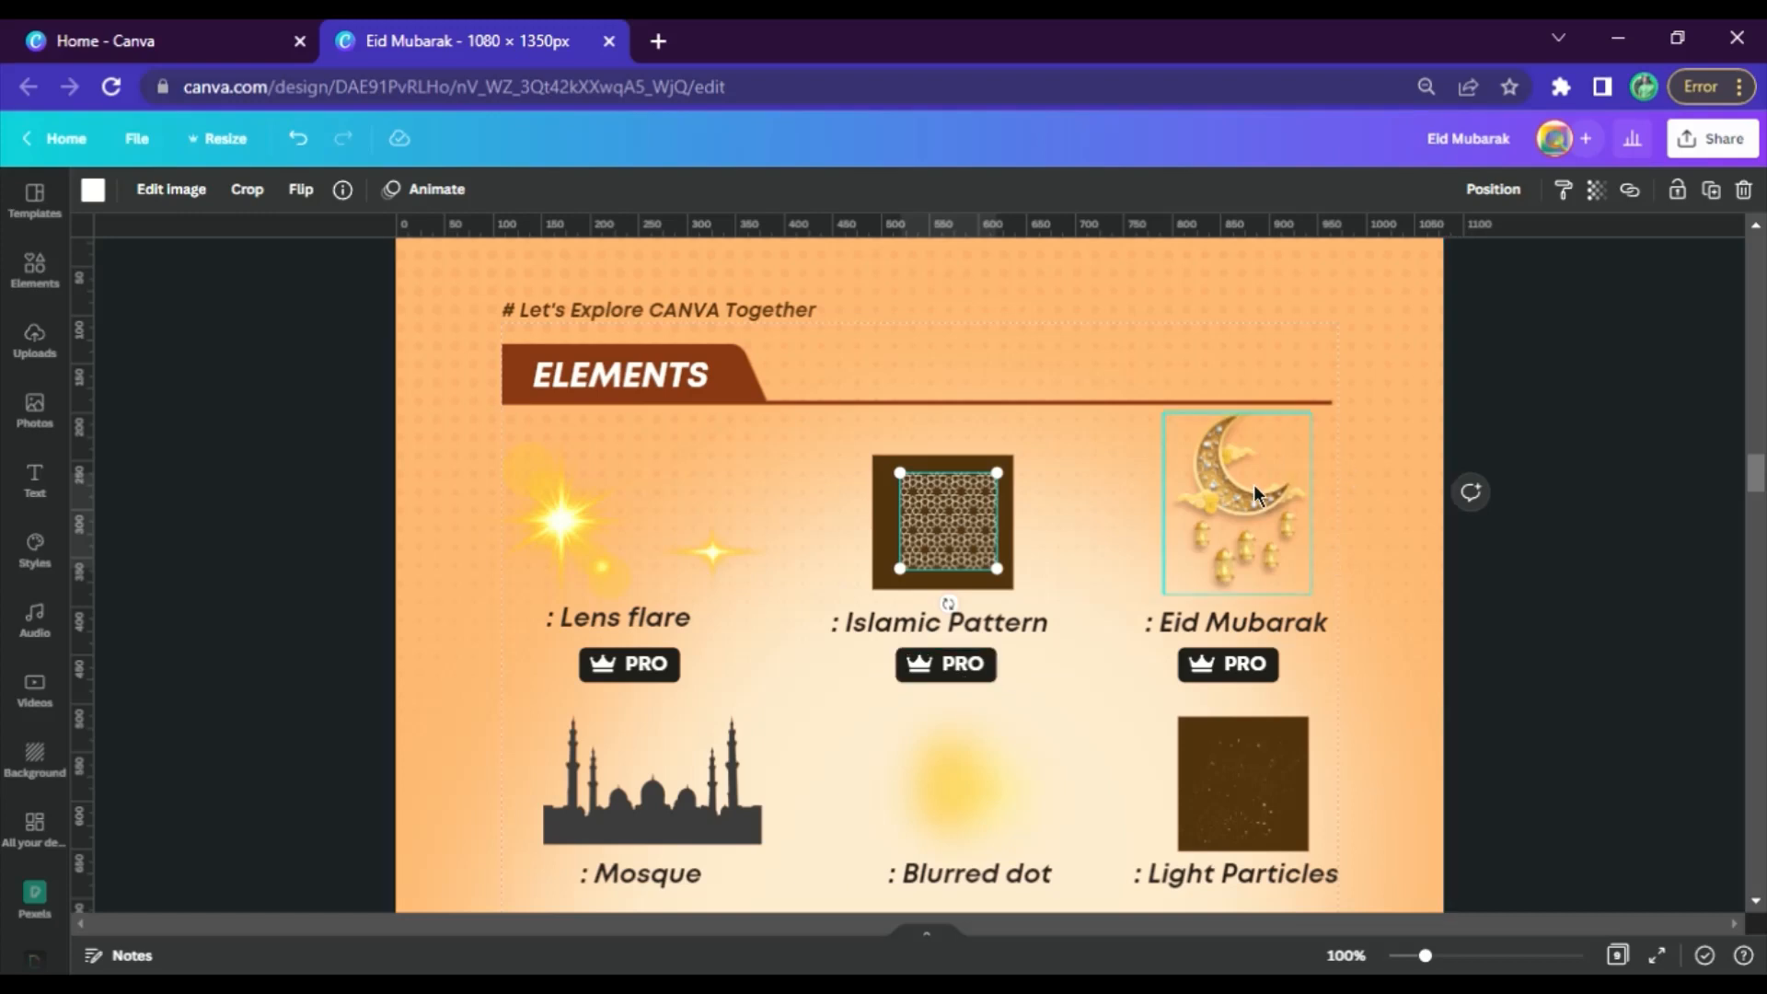
scroll(1182, 589, down, 2)
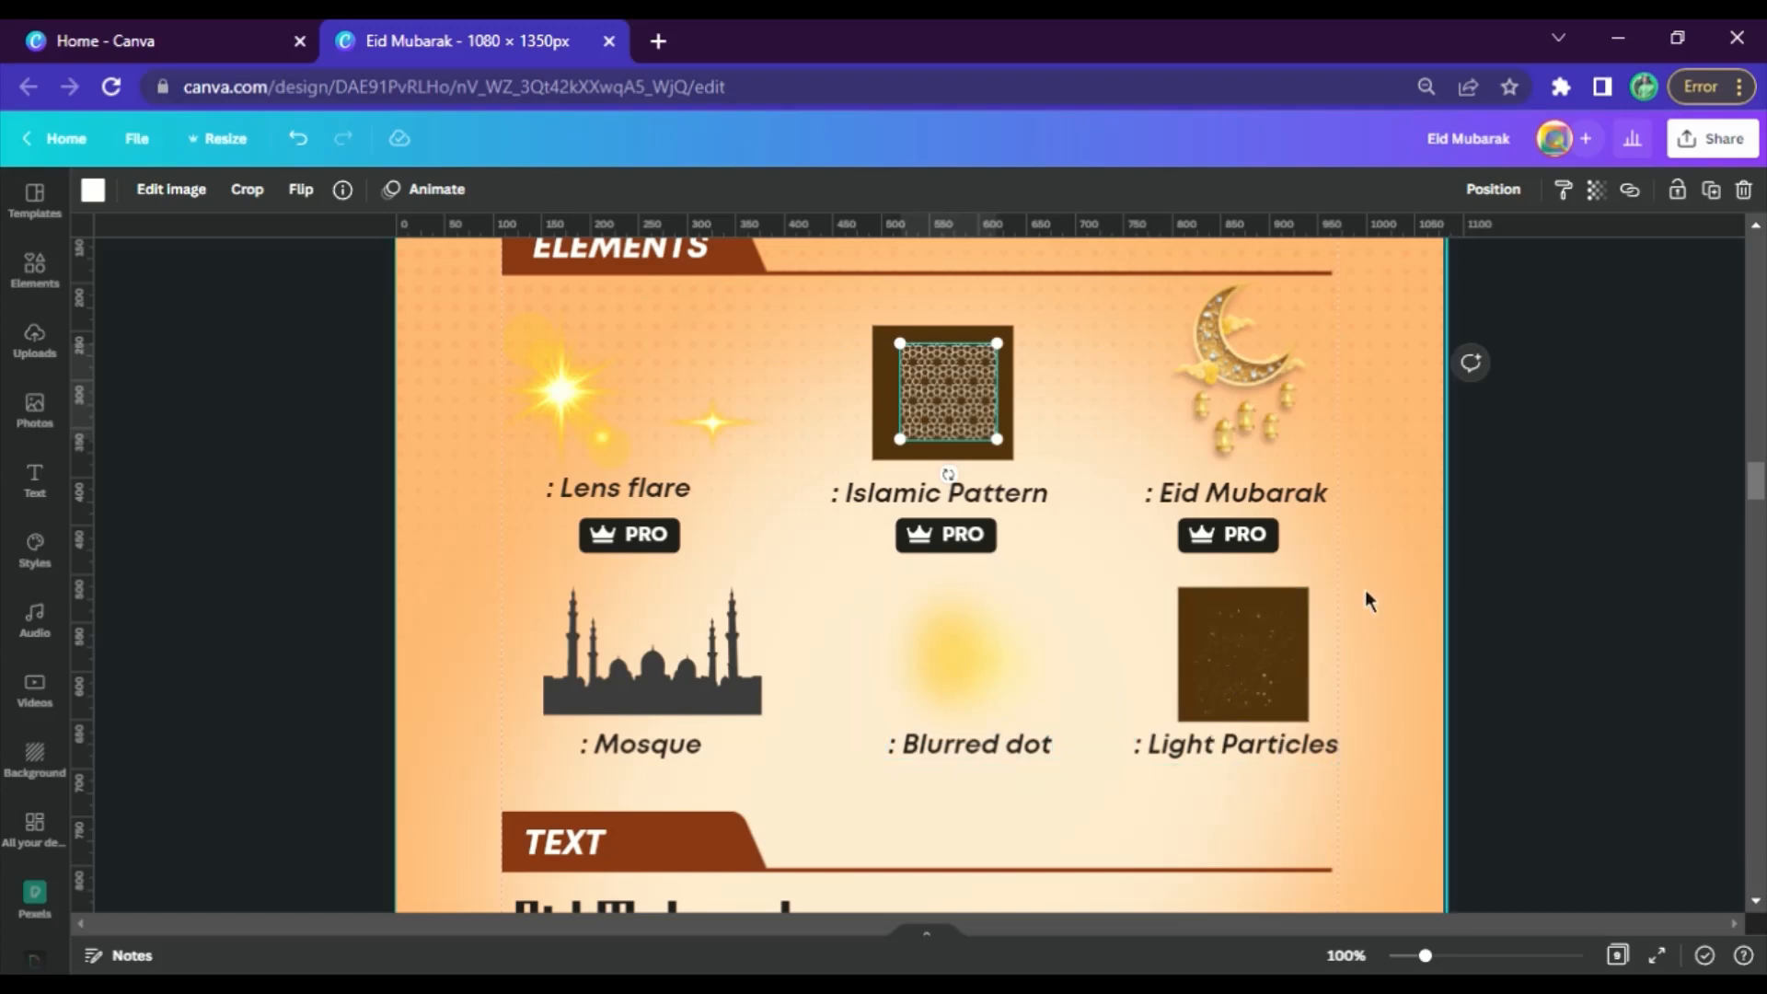
scroll(1365, 598, down, 4)
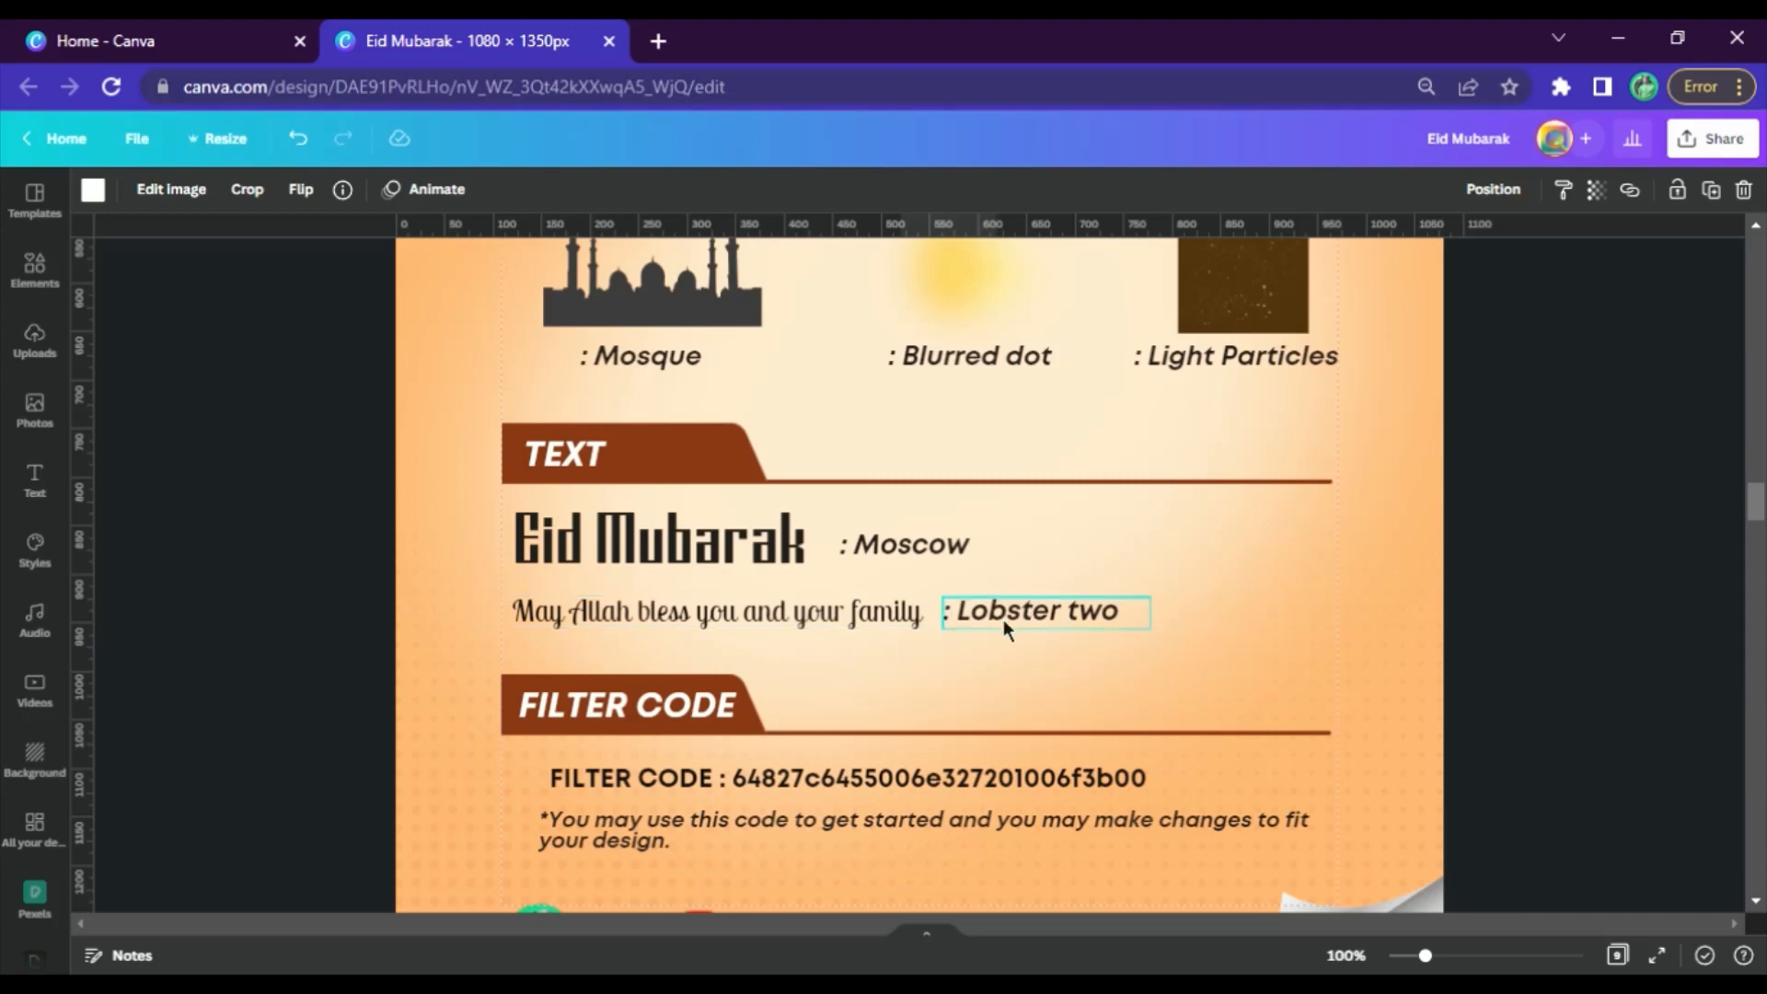
scroll(1215, 609, down, 3)
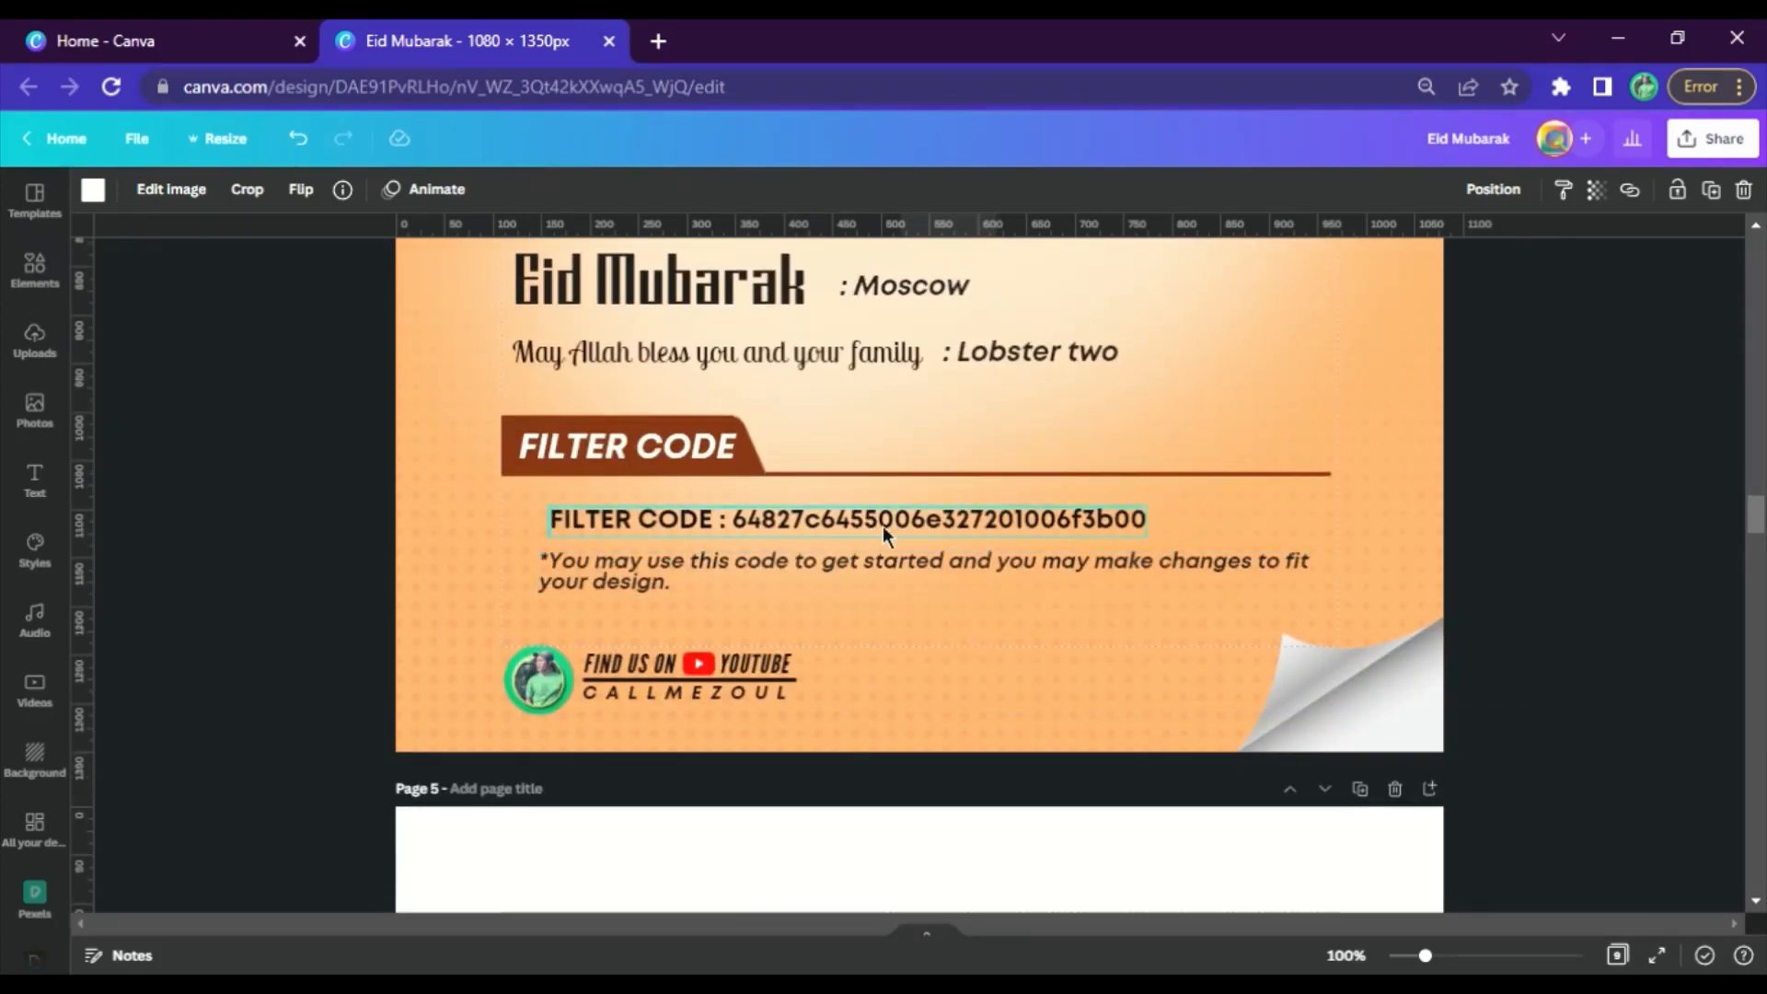
scroll(1016, 593, up, 15)
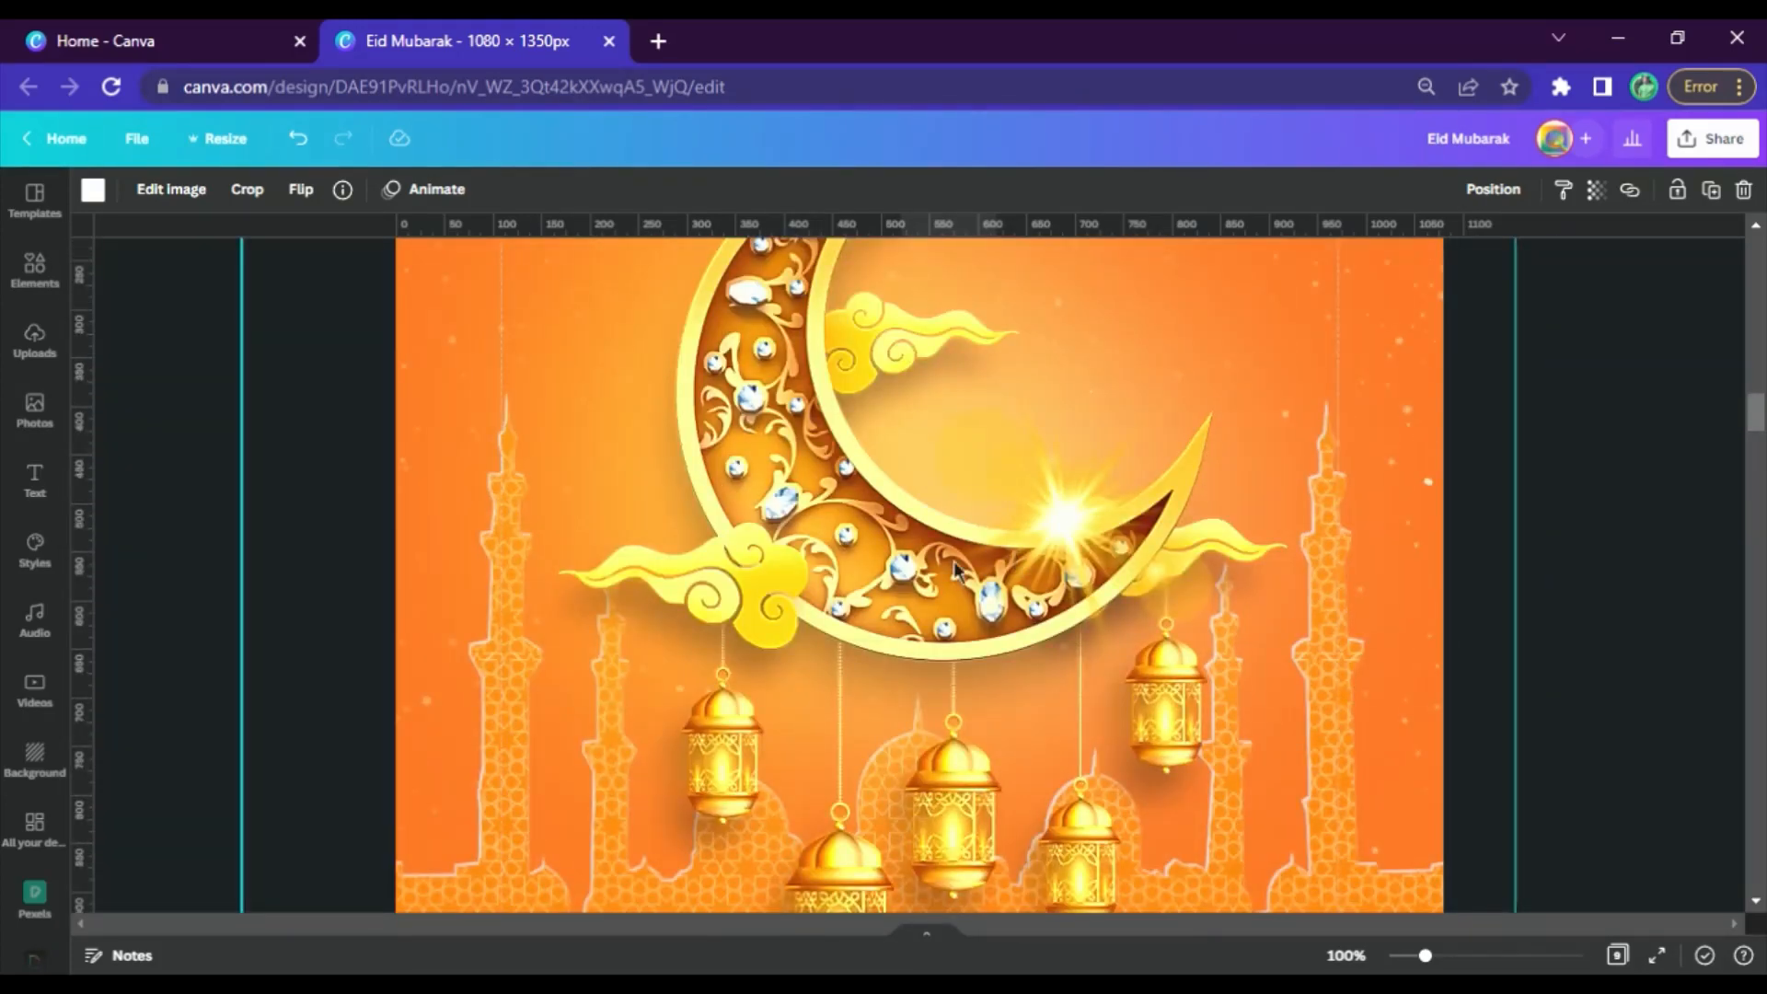
scroll(948, 582, down, 18)
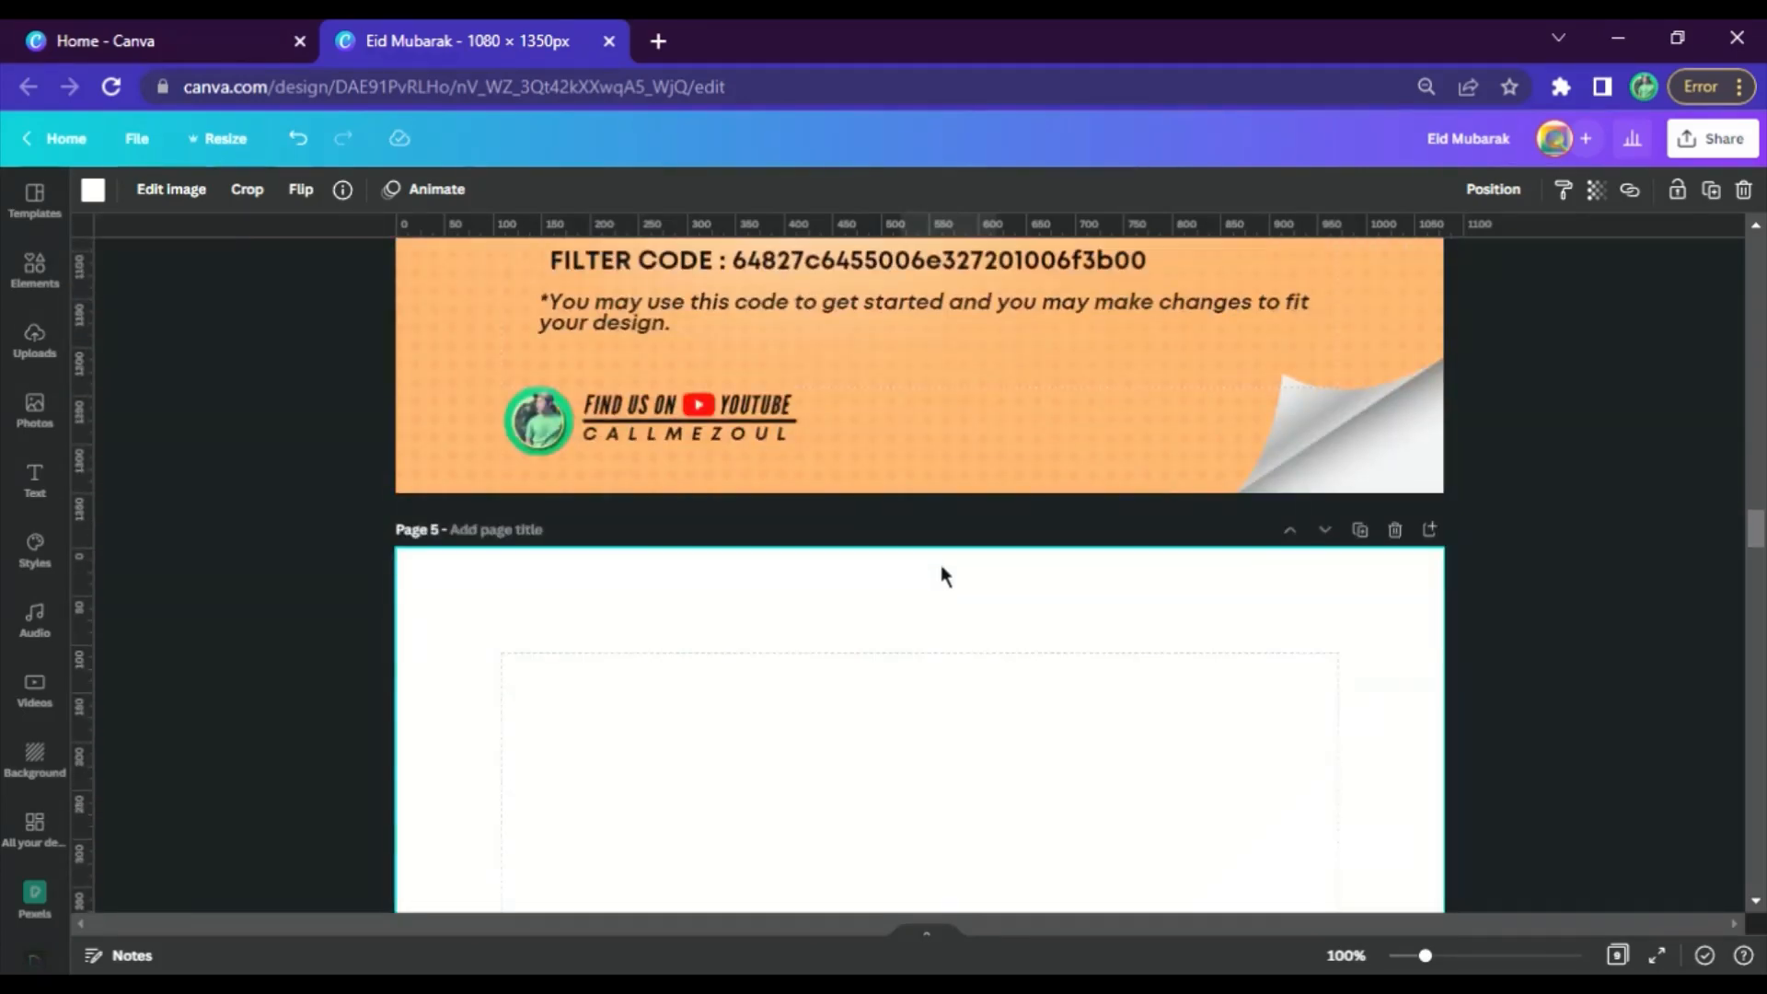
scroll(939, 576, up, 3)
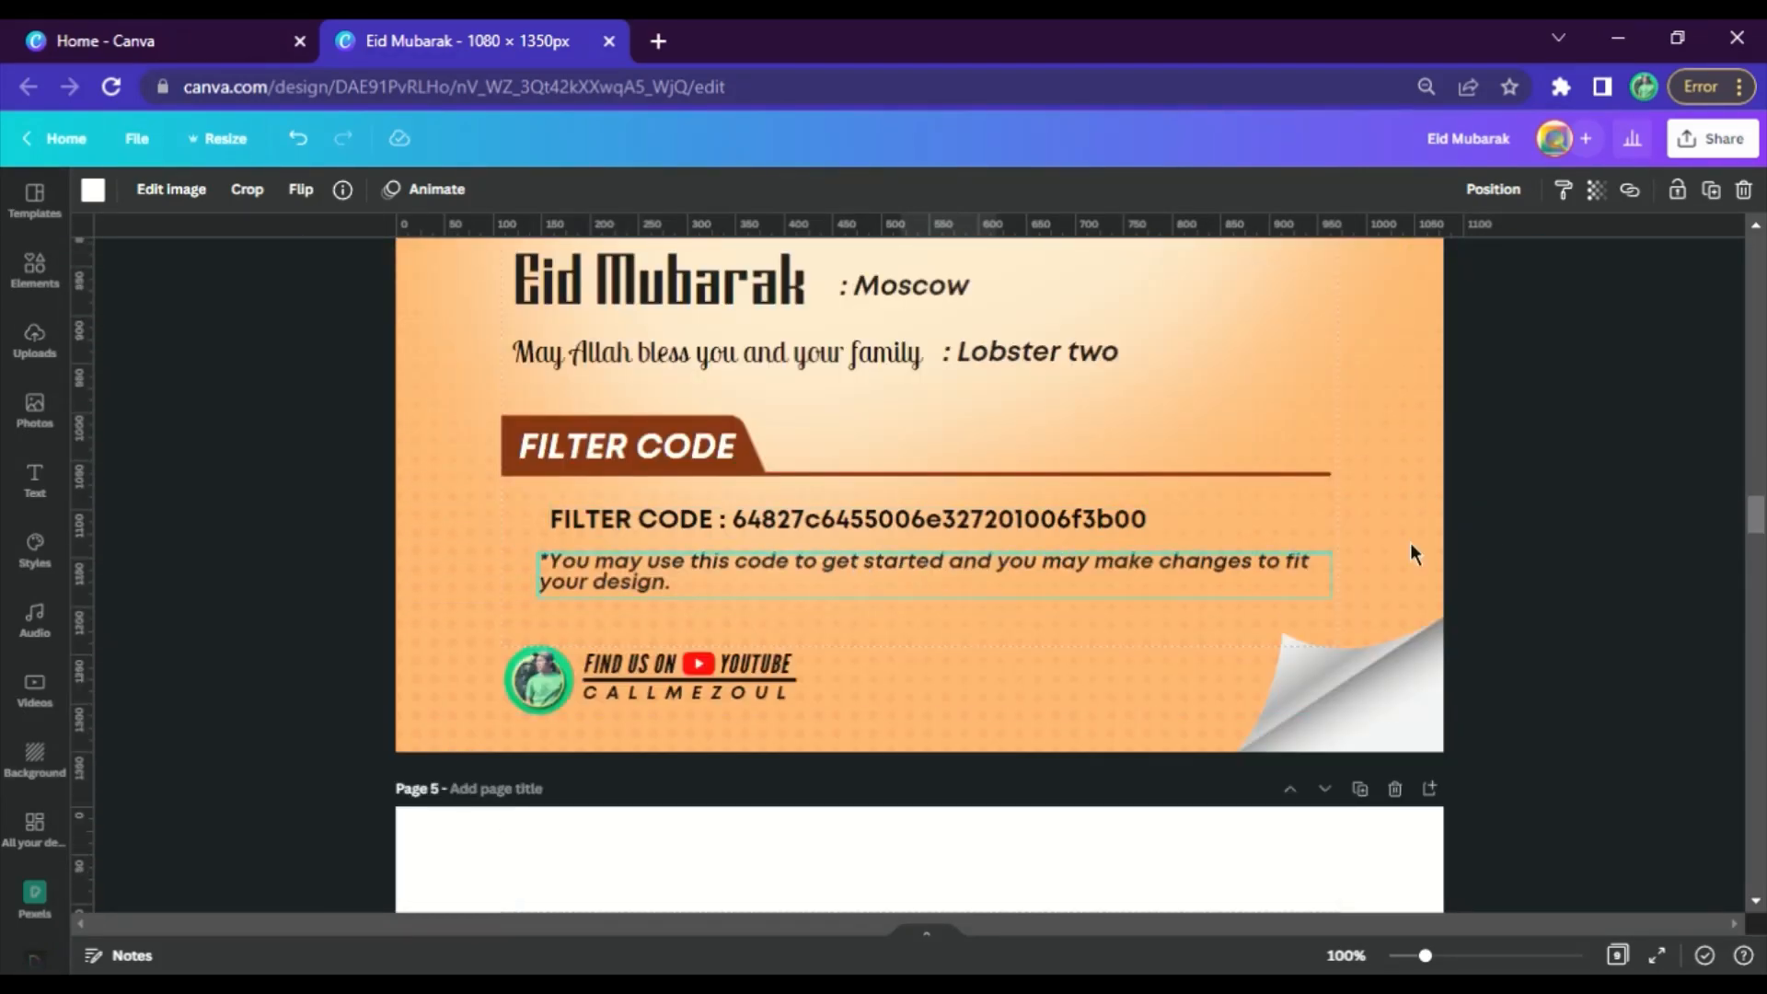
click(1346, 955)
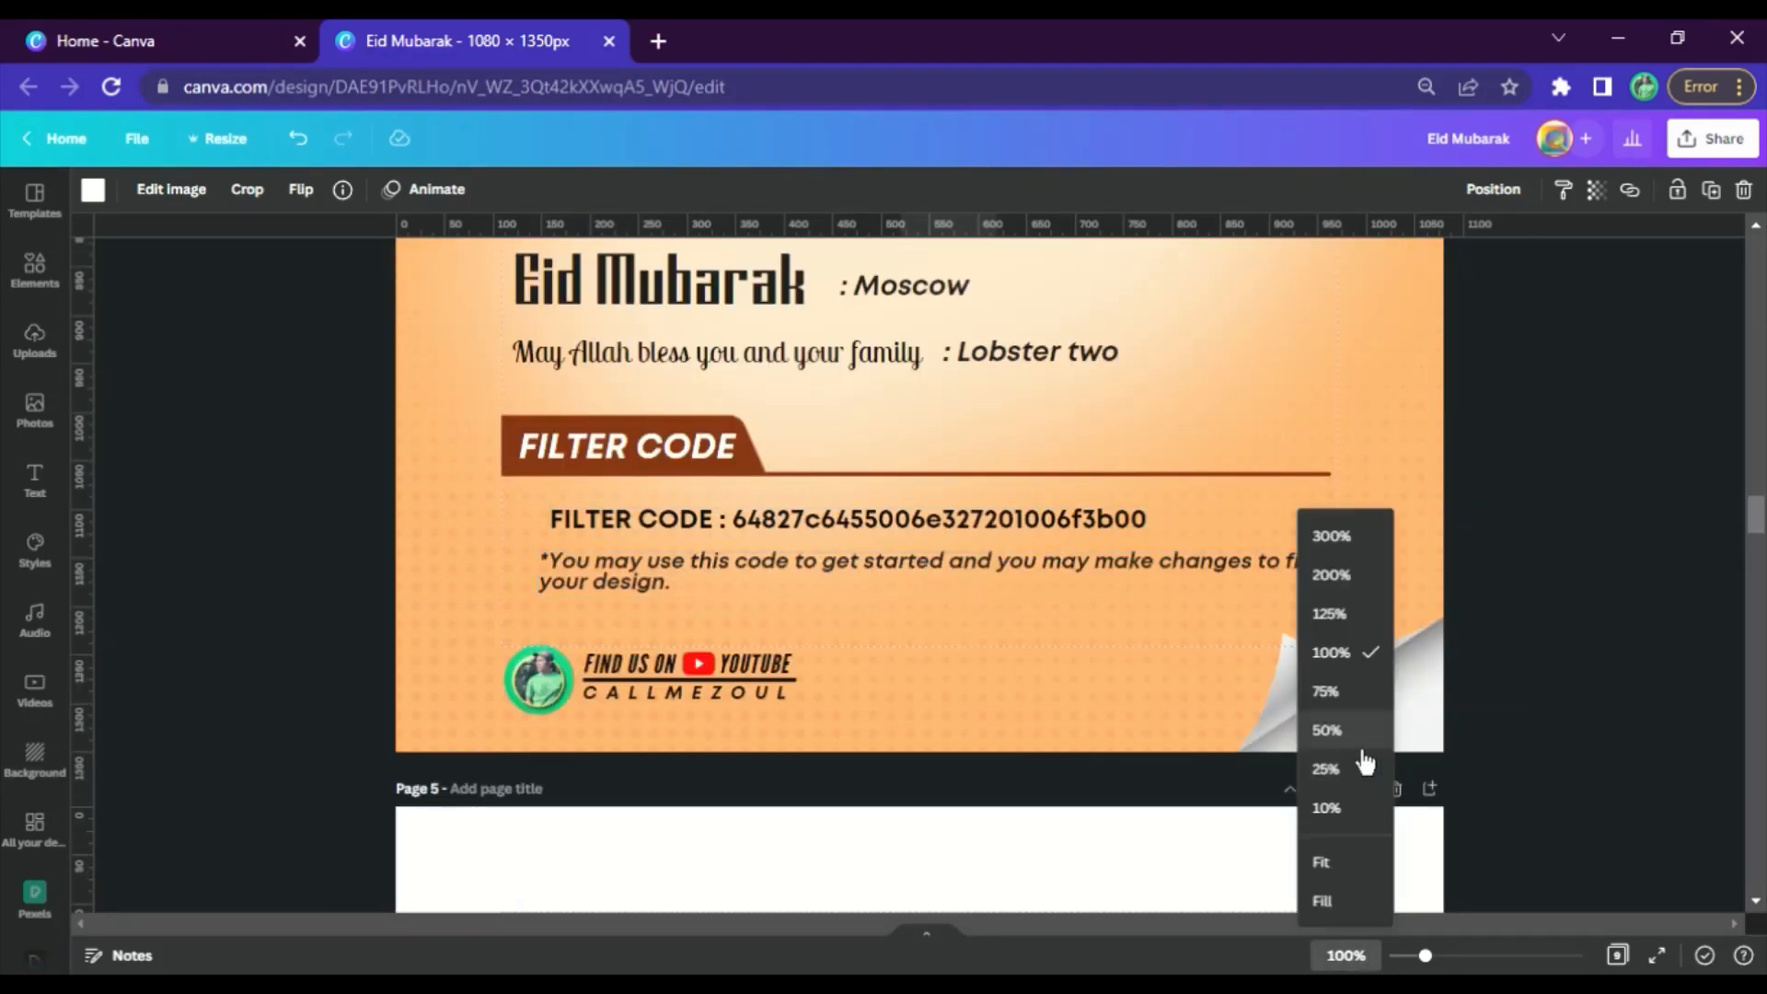
click(1343, 699)
scroll(1224, 635, up, 15)
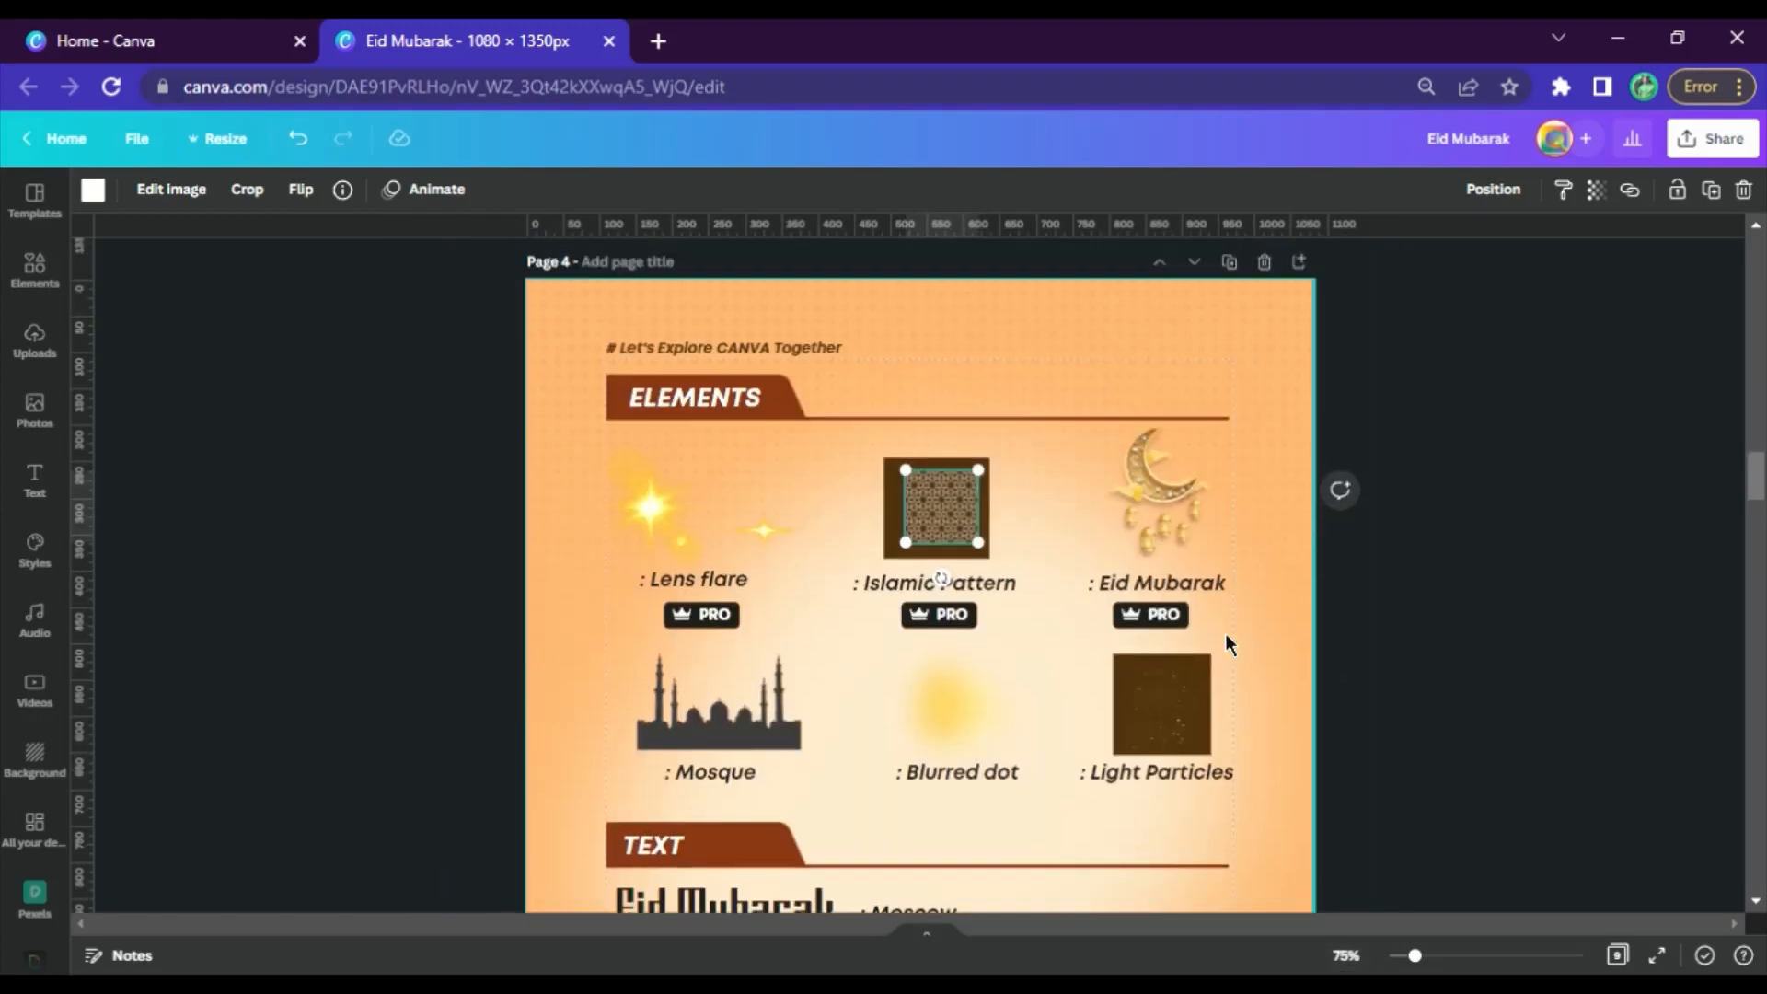
scroll(1270, 479, down, 3)
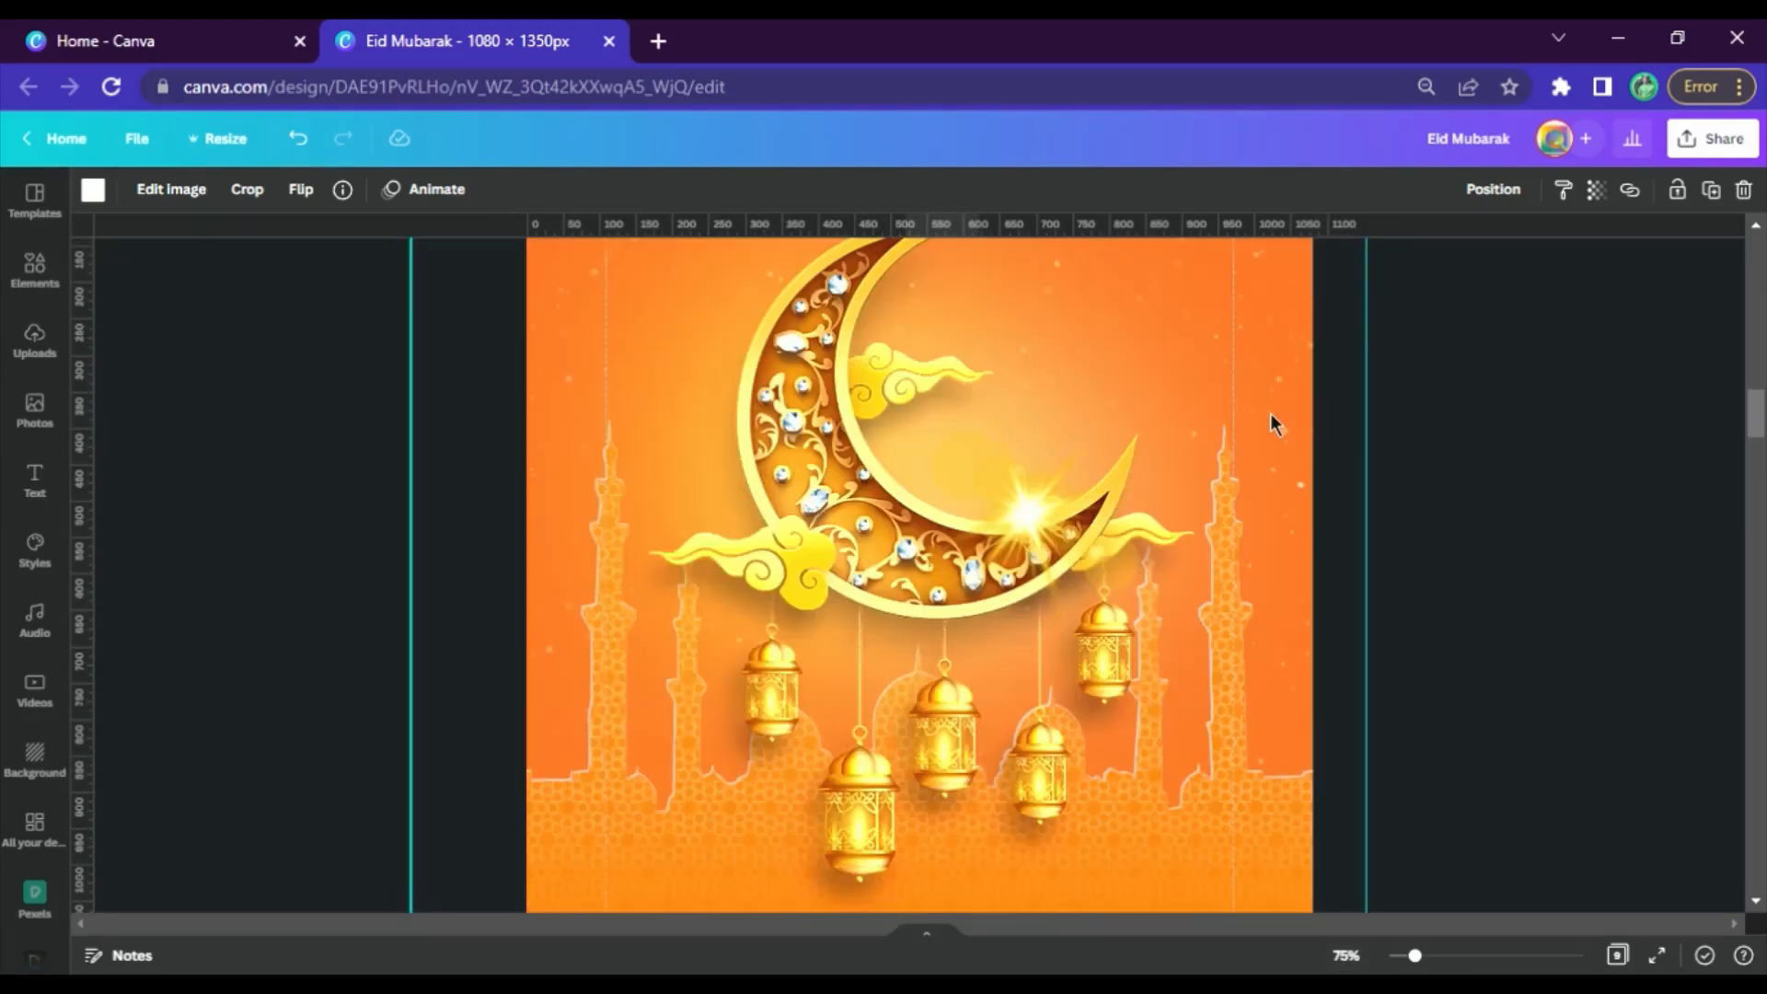
scroll(1176, 589, down, 20)
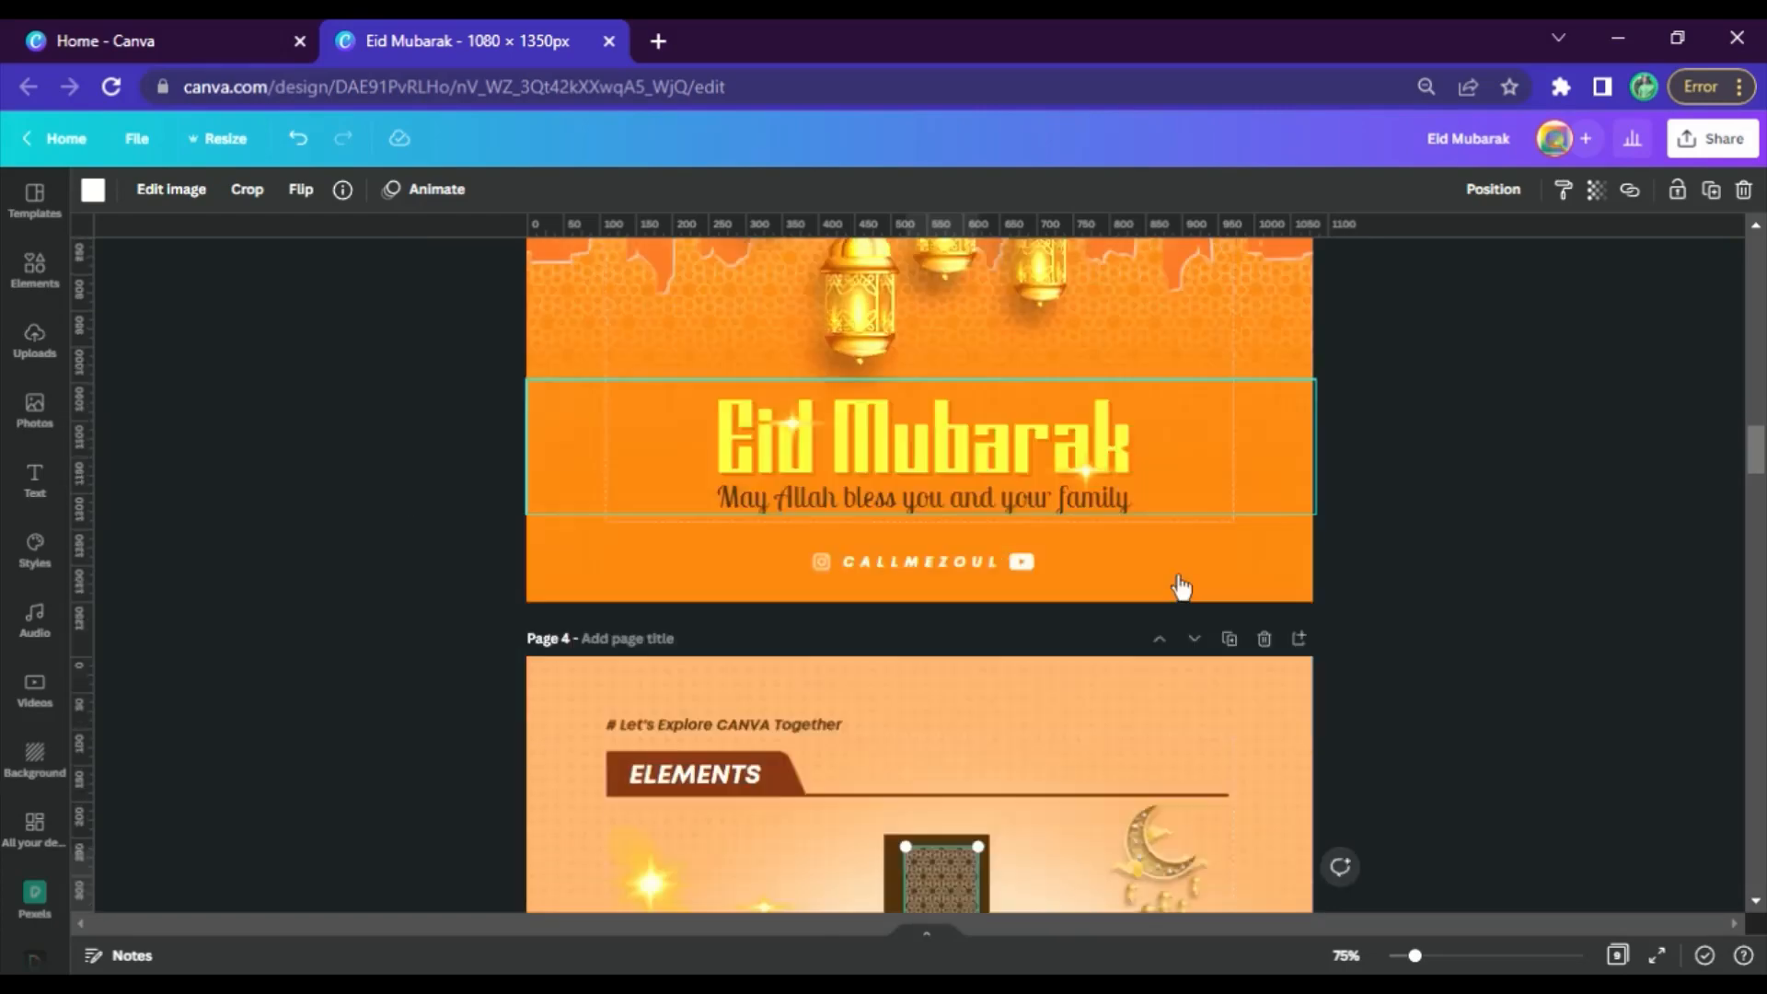
Add the recently used square shape to blank page 5
click(35, 268)
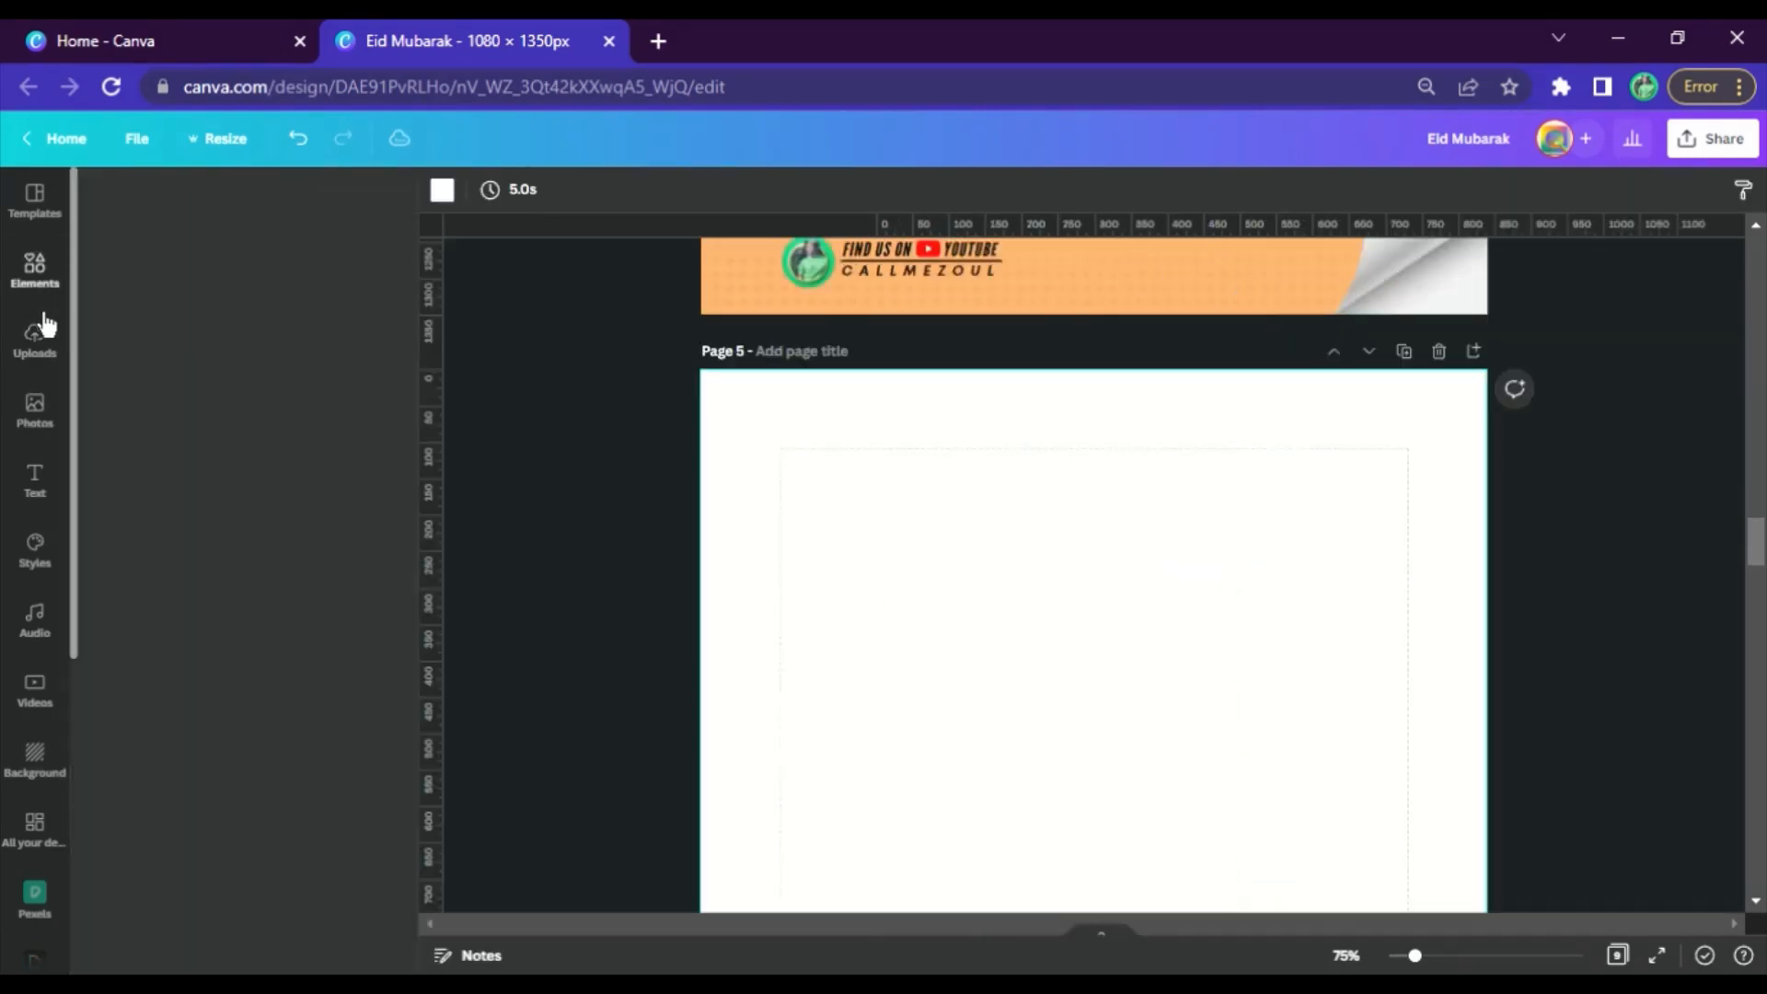
click(152, 406)
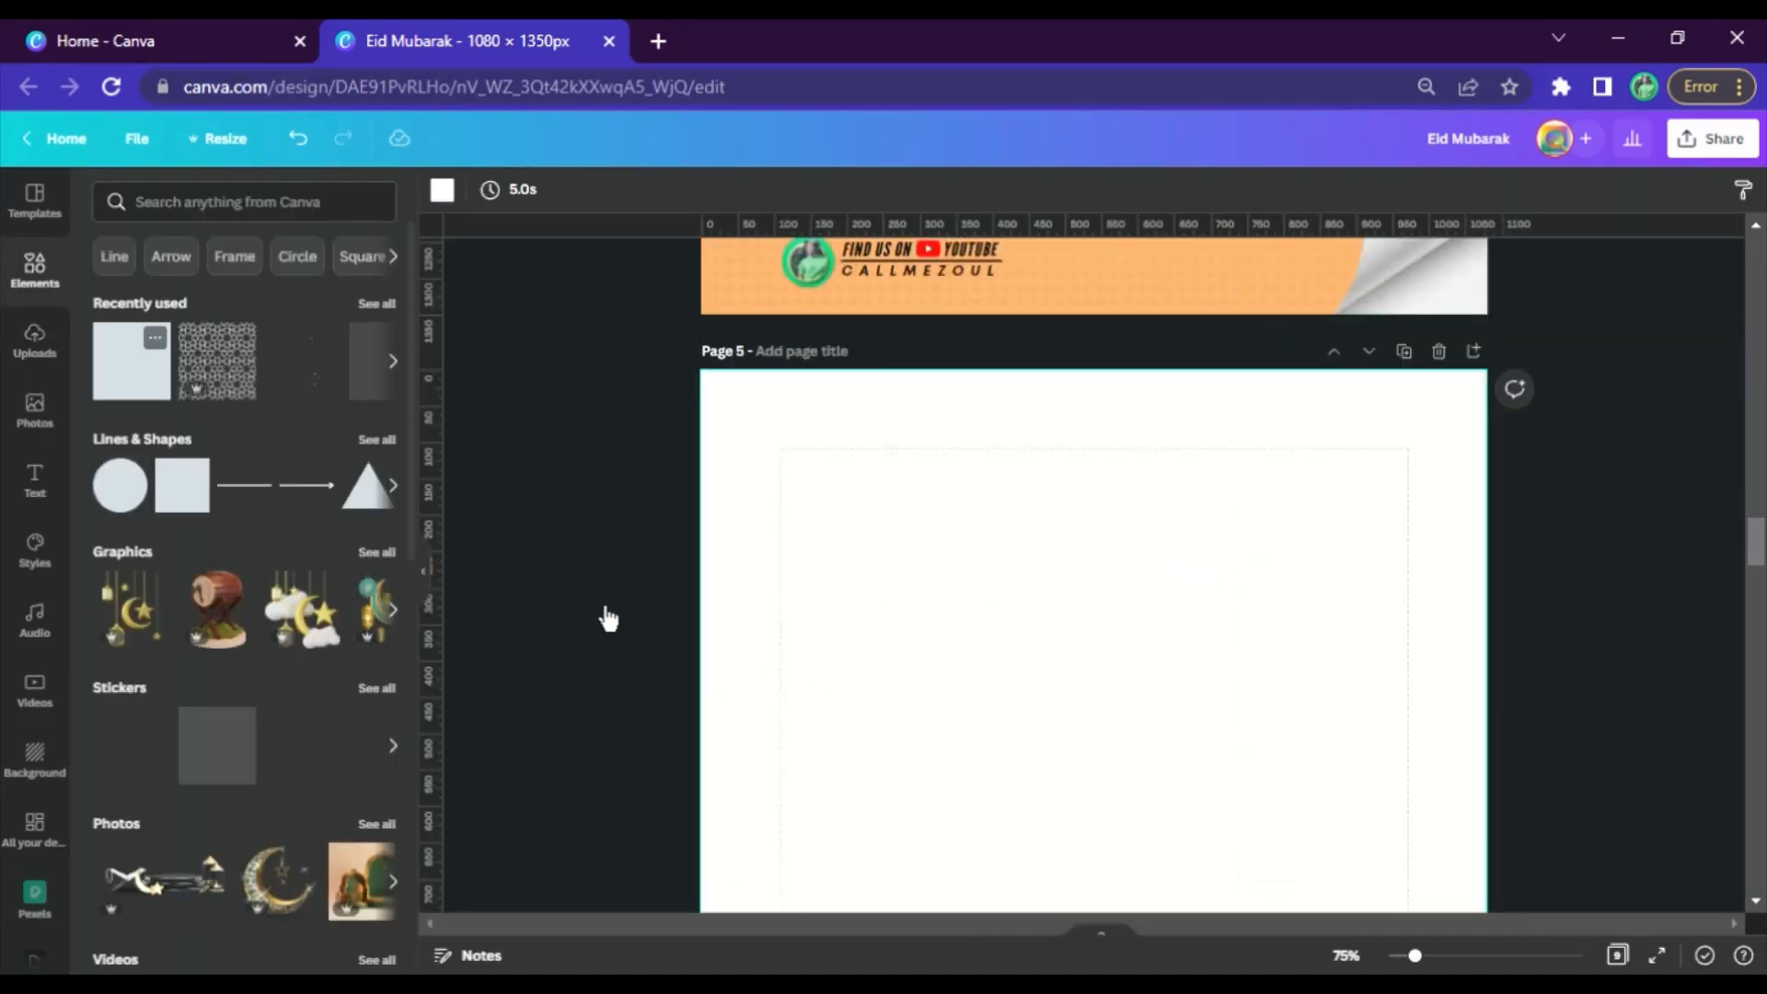
click(414, 572)
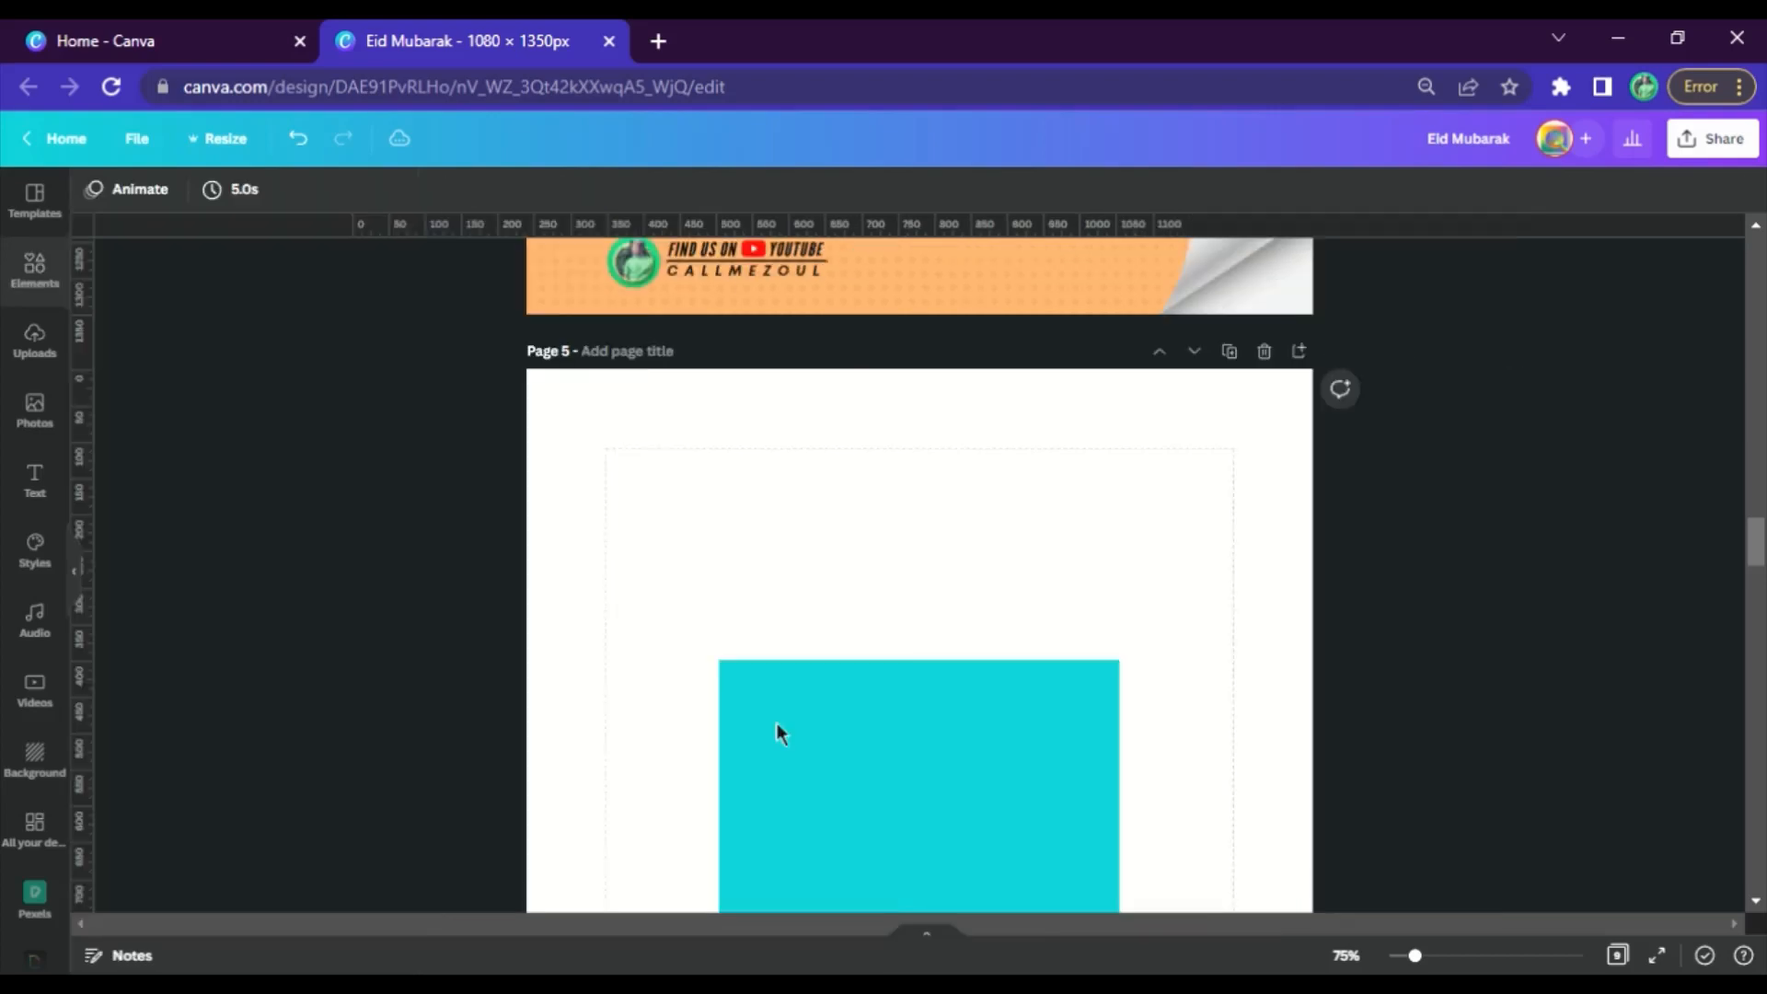
Move and enlarge the square on page 5 so it spans the full width between the side margin guides
drag(944, 747, 843, 593)
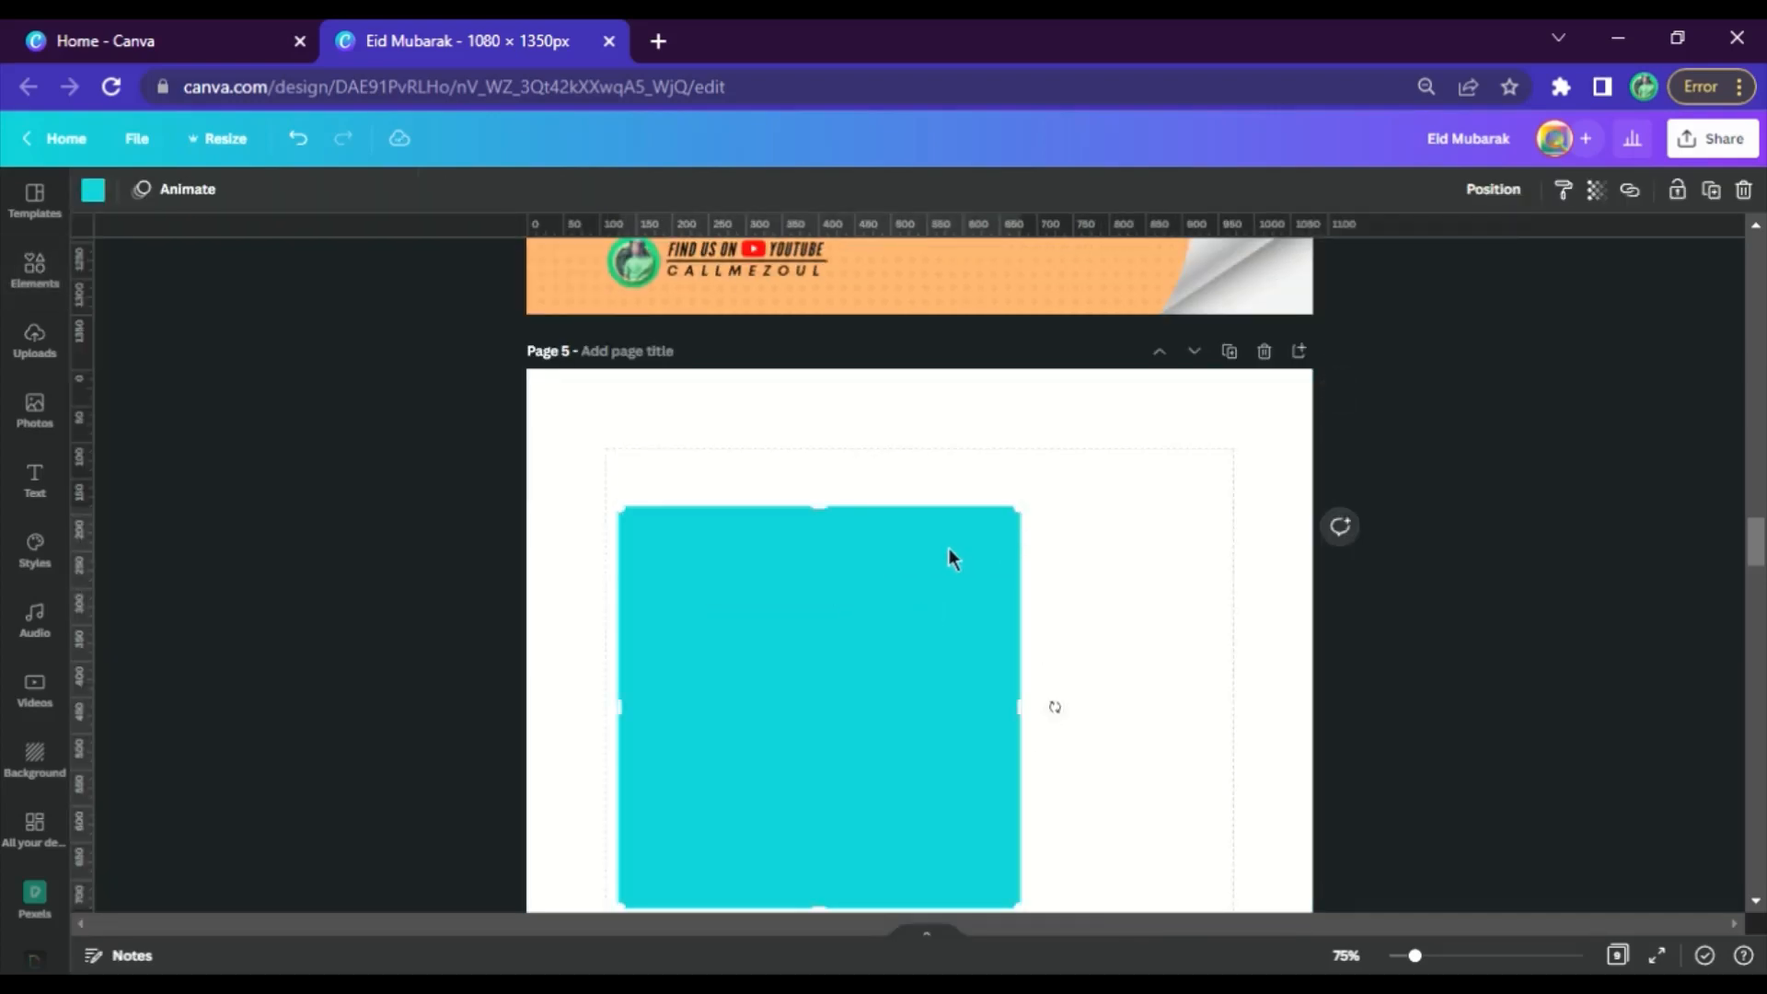
scroll(948, 556, down, 3)
drag(1040, 642, 1268, 854)
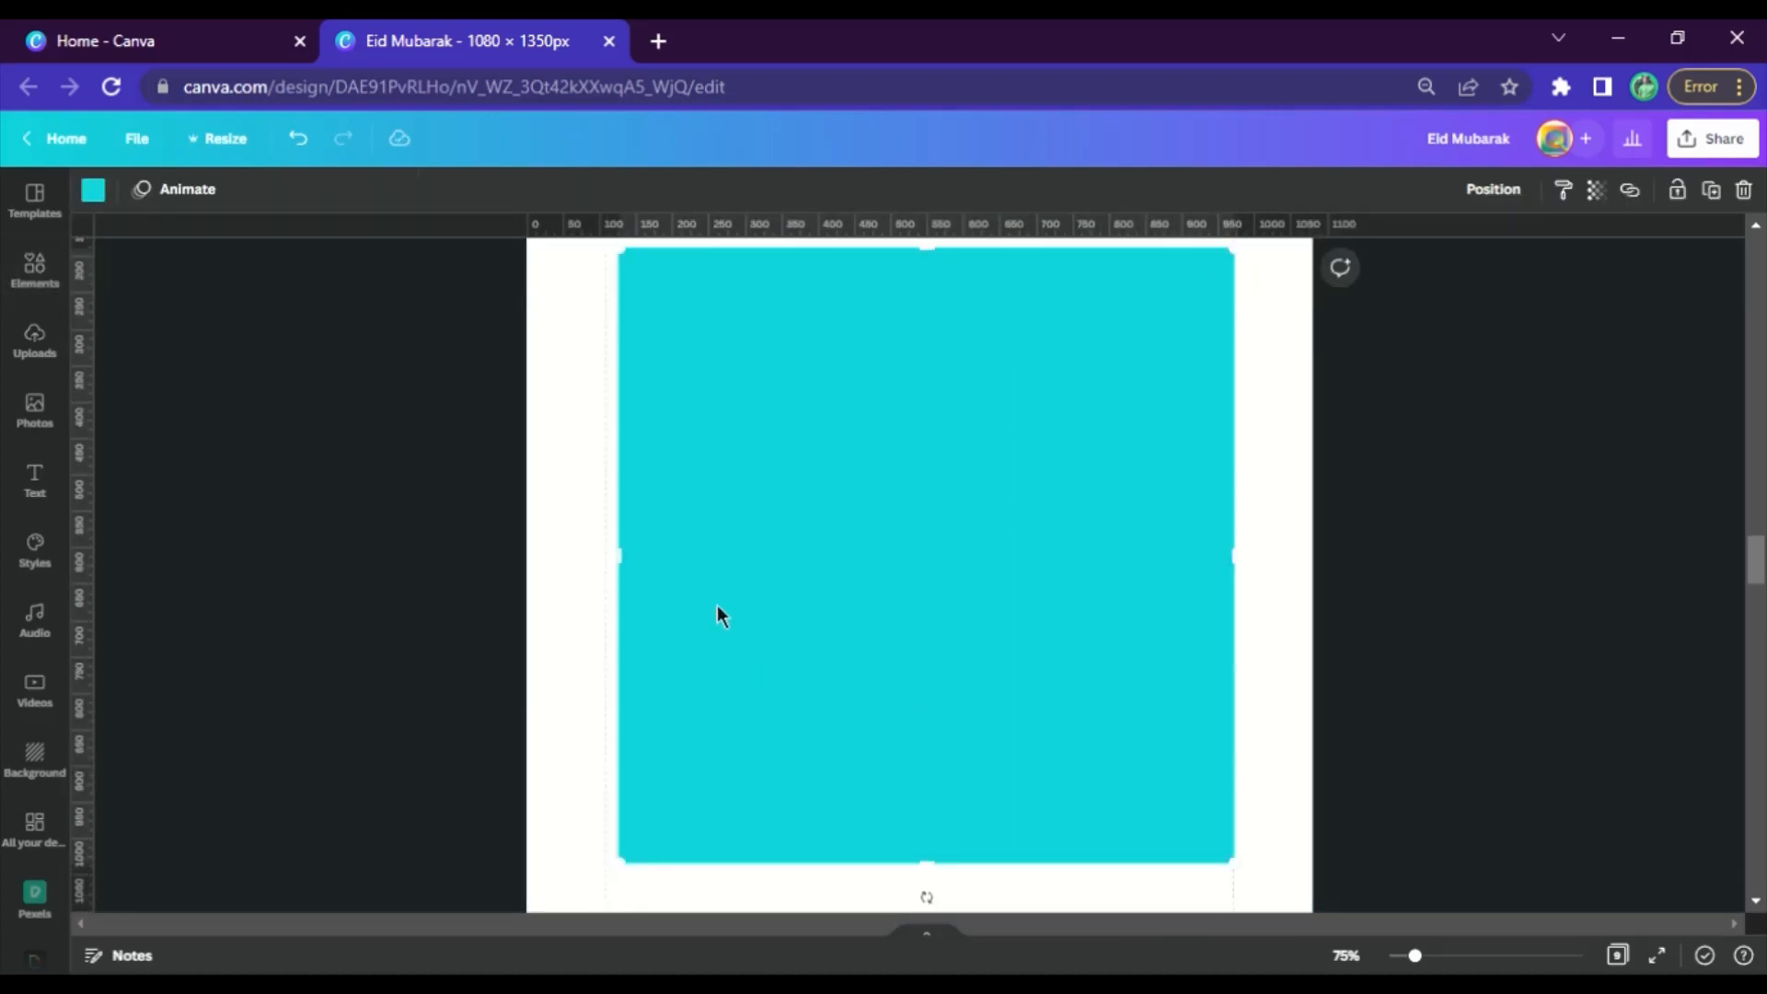
scroll(638, 486, up, 3)
mouse_move(638, 531)
mouse_down()
mouse_move(611, 500)
mouse_move(622, 517)
mouse_up()
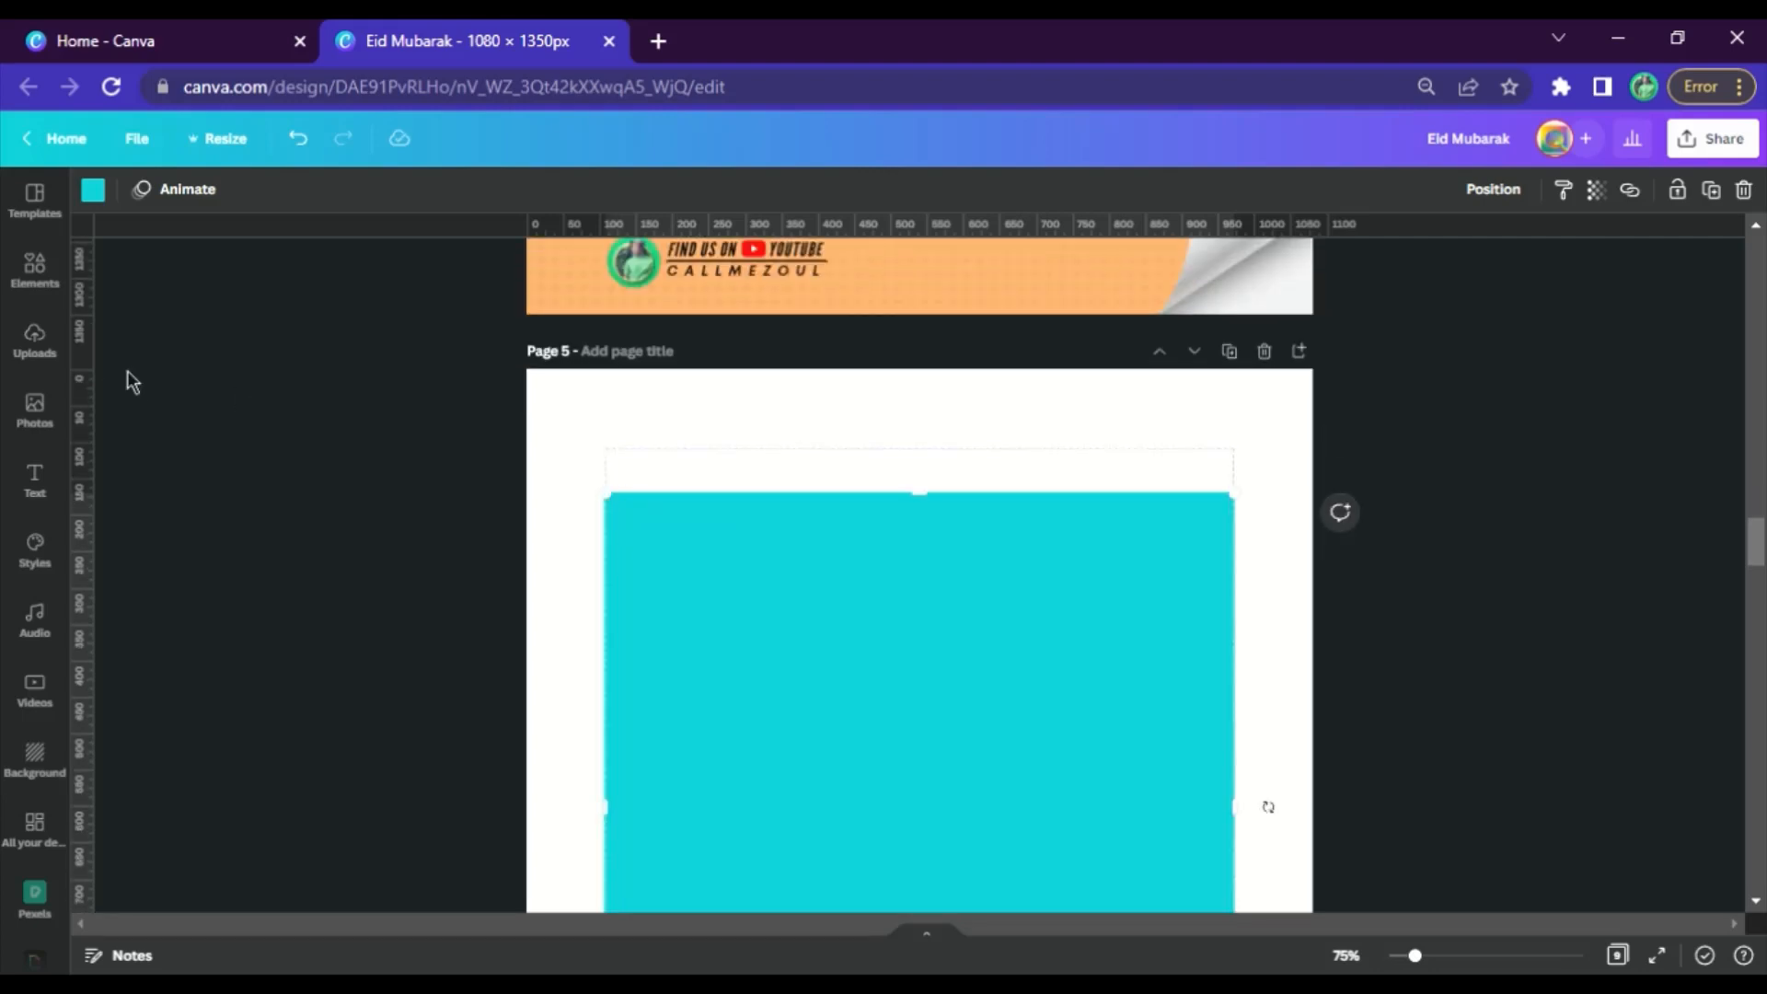
Copy the mosque silhouette from page 4 to page 5, scale it to the square's width and align it with the square's lower edge
scroll(885, 407, up, 8)
scroll(914, 396, up, 3)
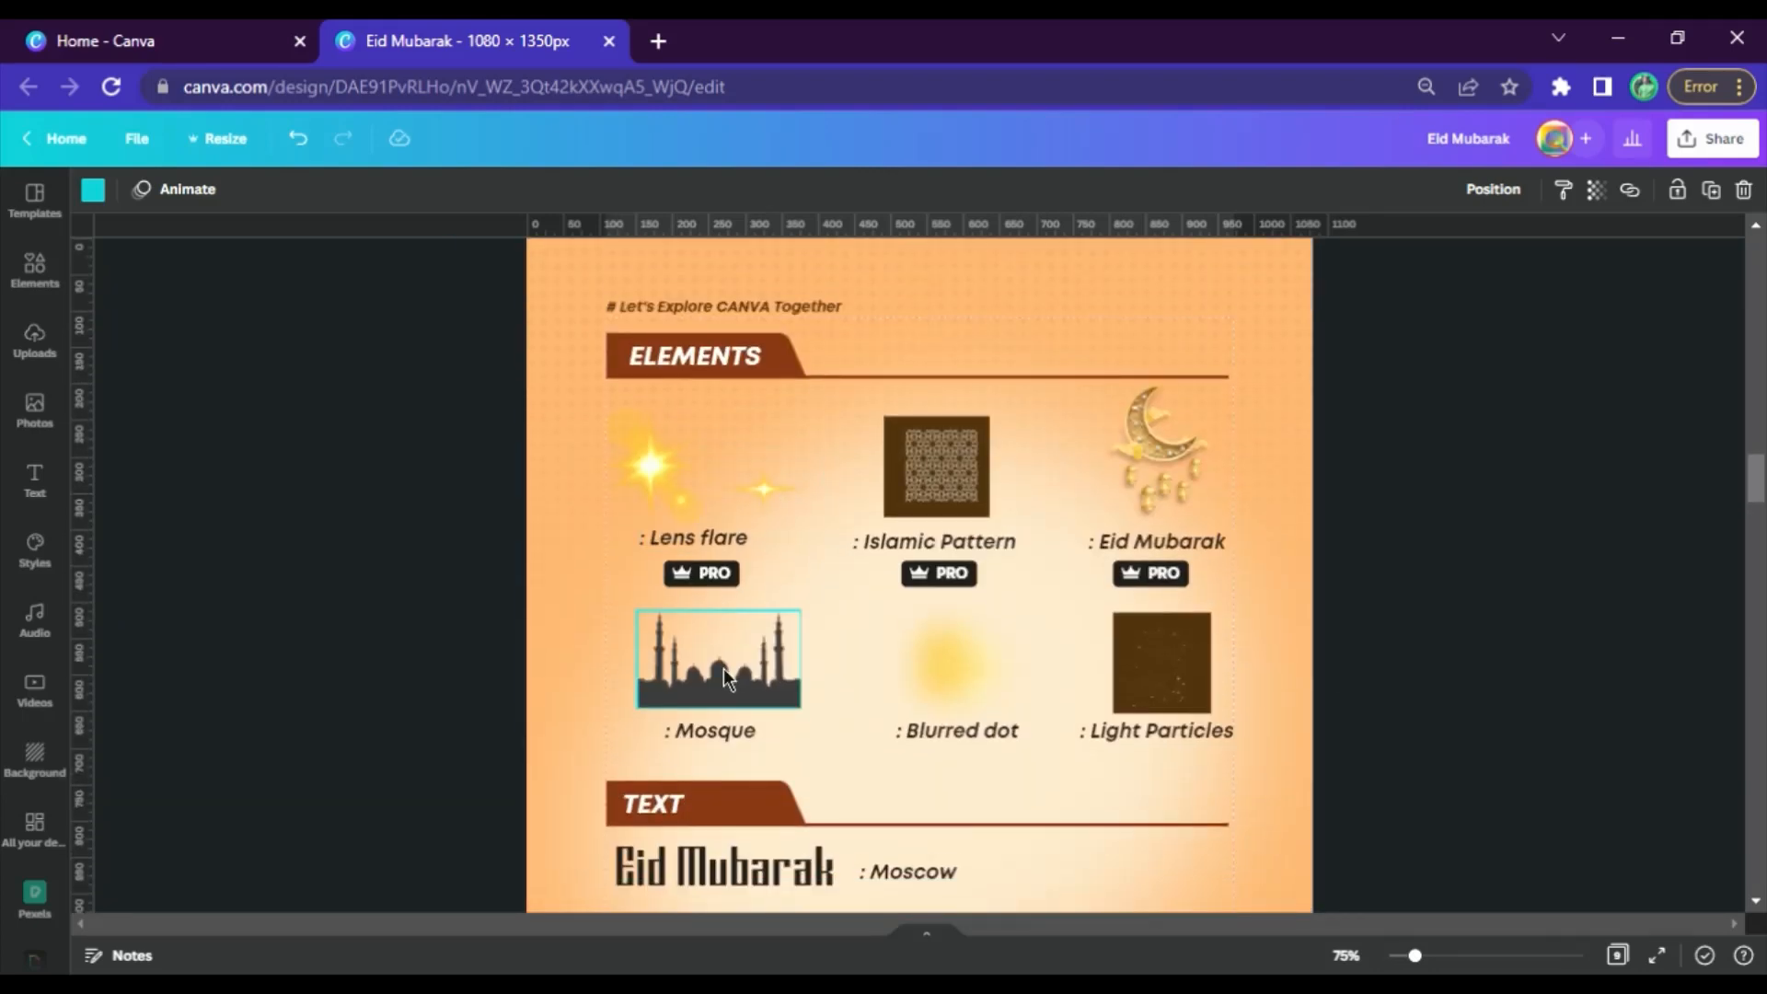
scroll(723, 679, down, 15)
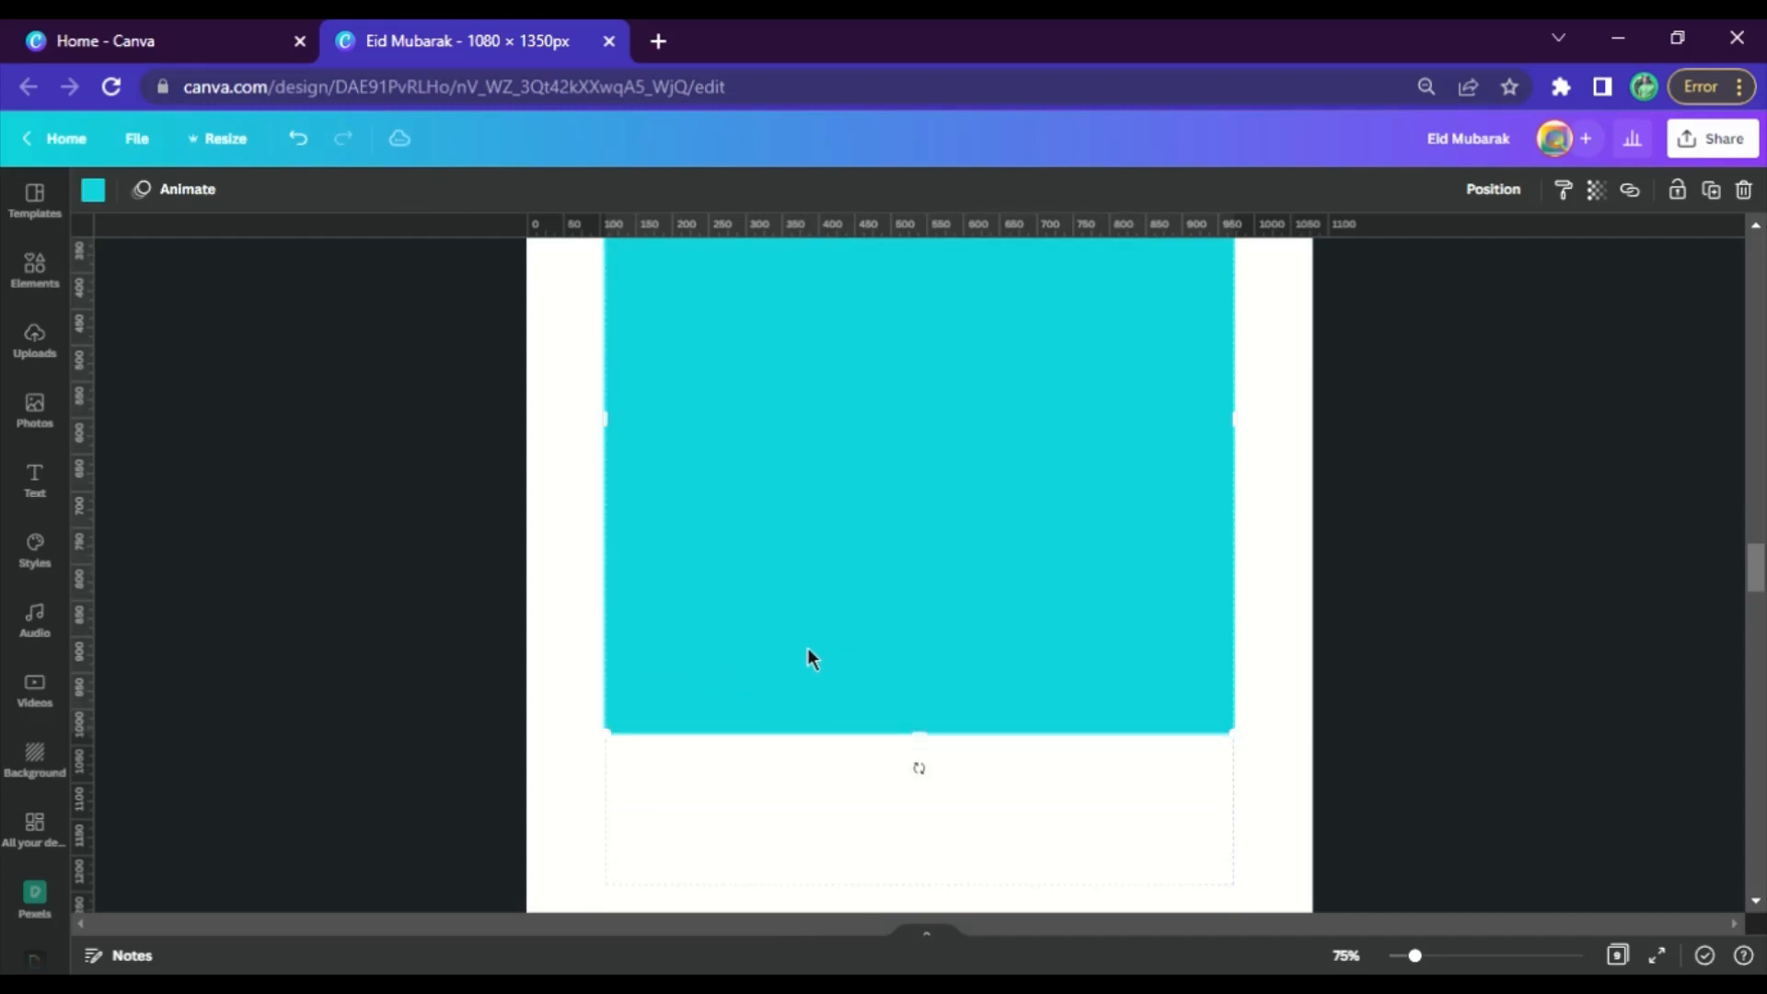
key(ctrl+v)
drag(804, 445, 1221, 757)
drag(646, 734, 602, 736)
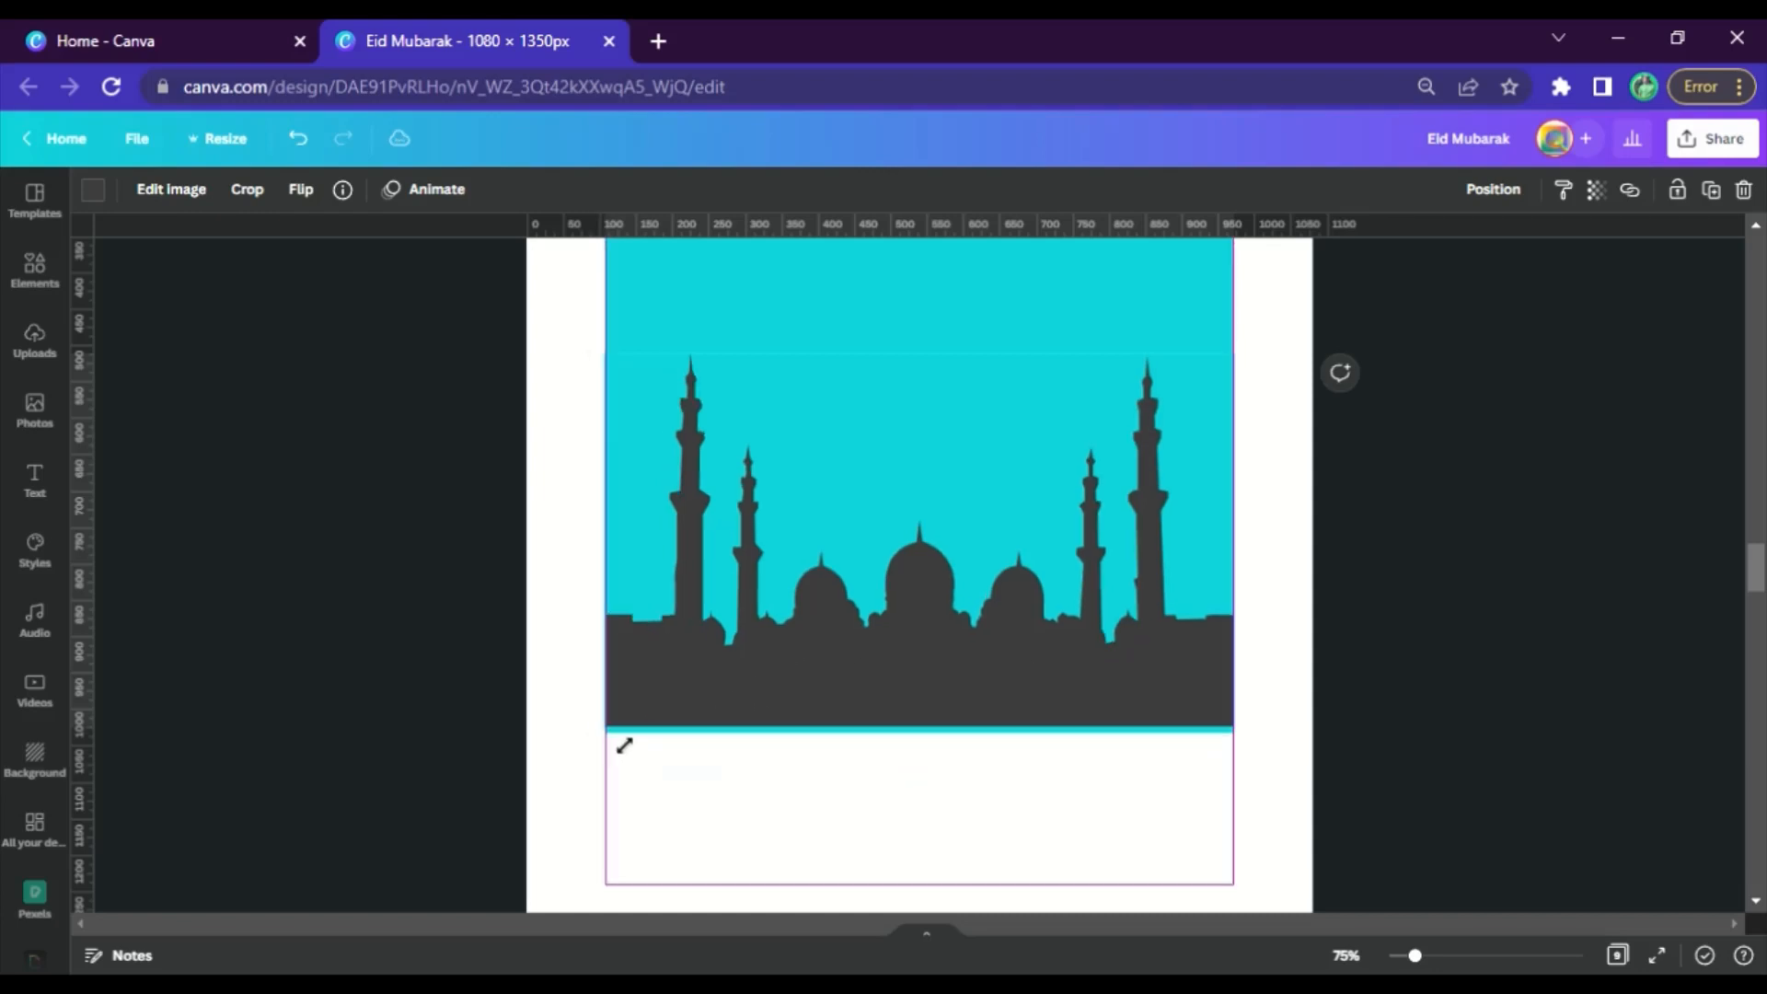
drag(975, 656, 987, 671)
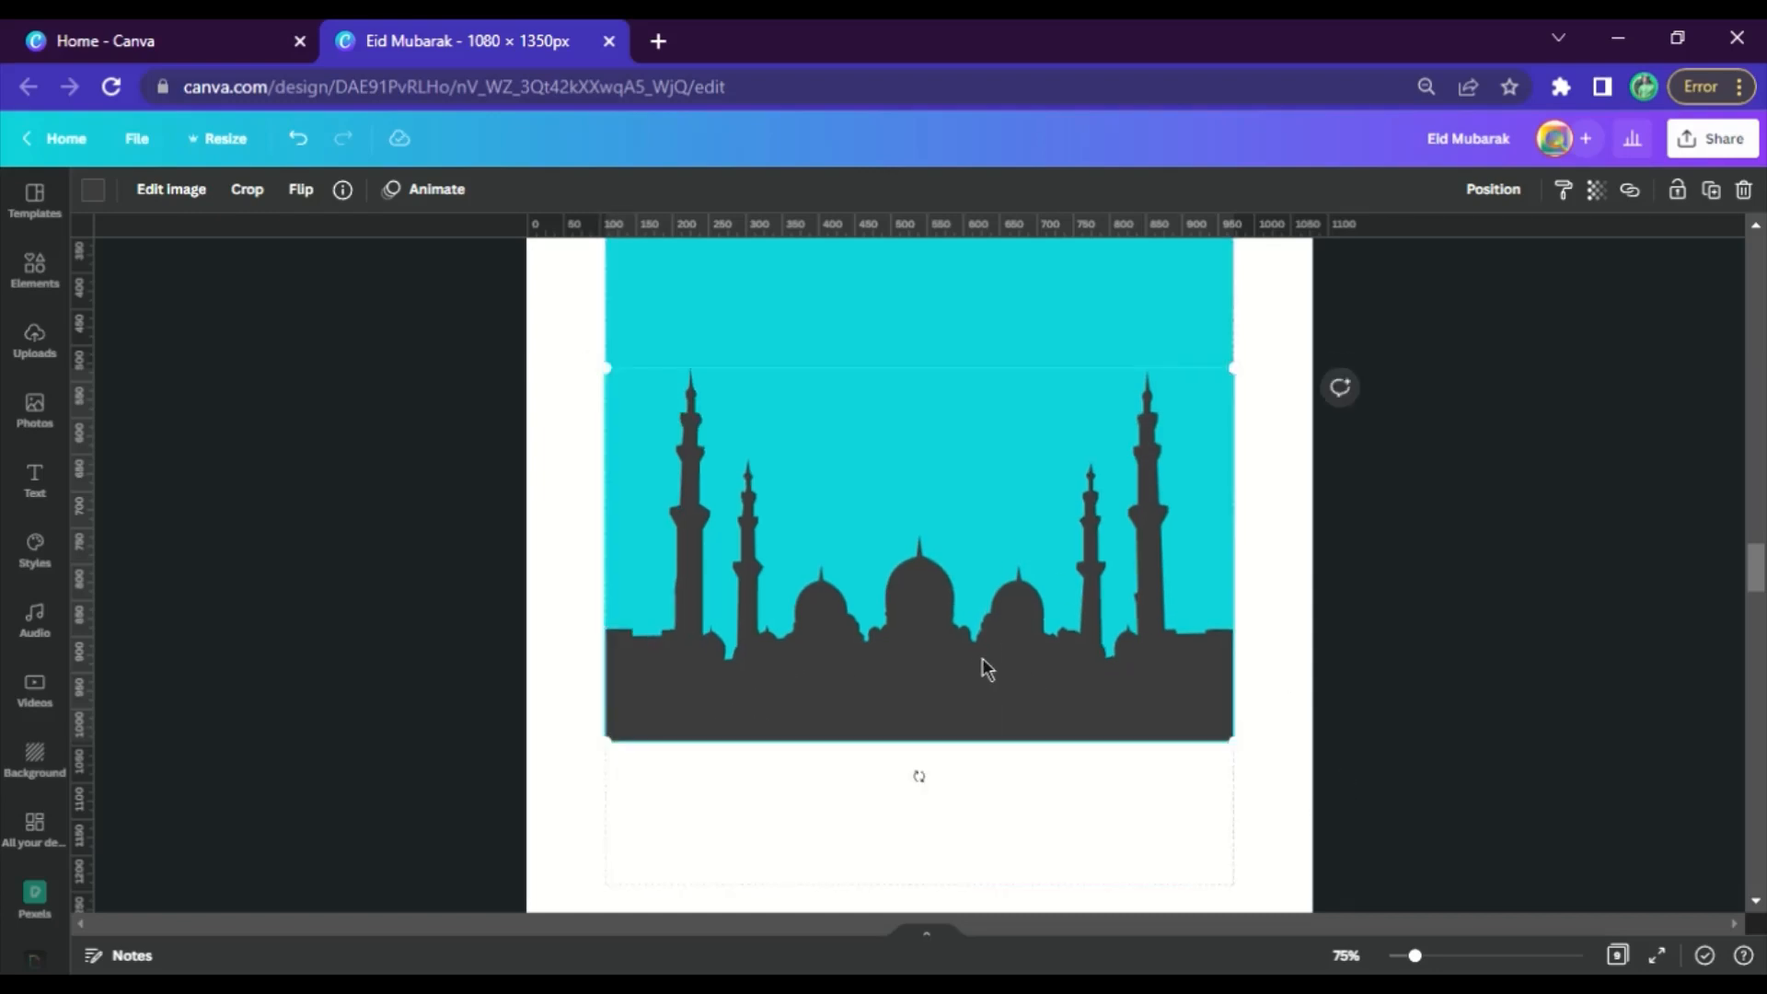
Recolor the mosque silhouette on page 5 white
click(95, 192)
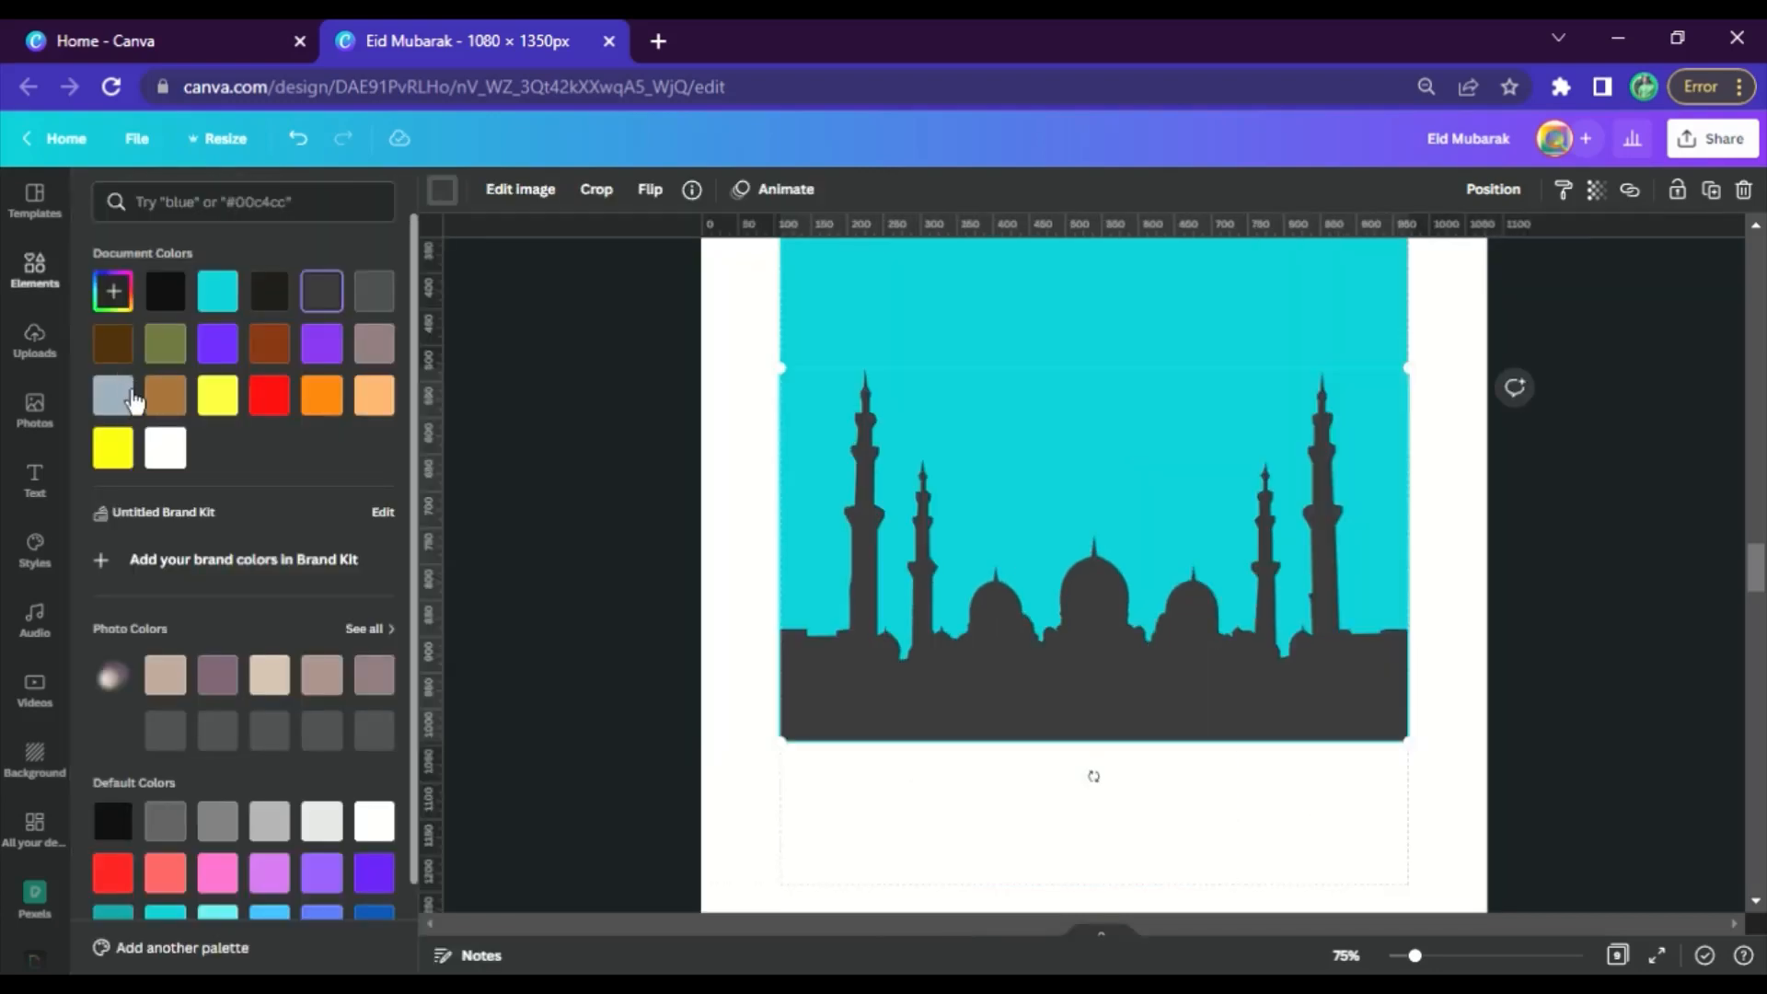
click(175, 457)
click(1113, 736)
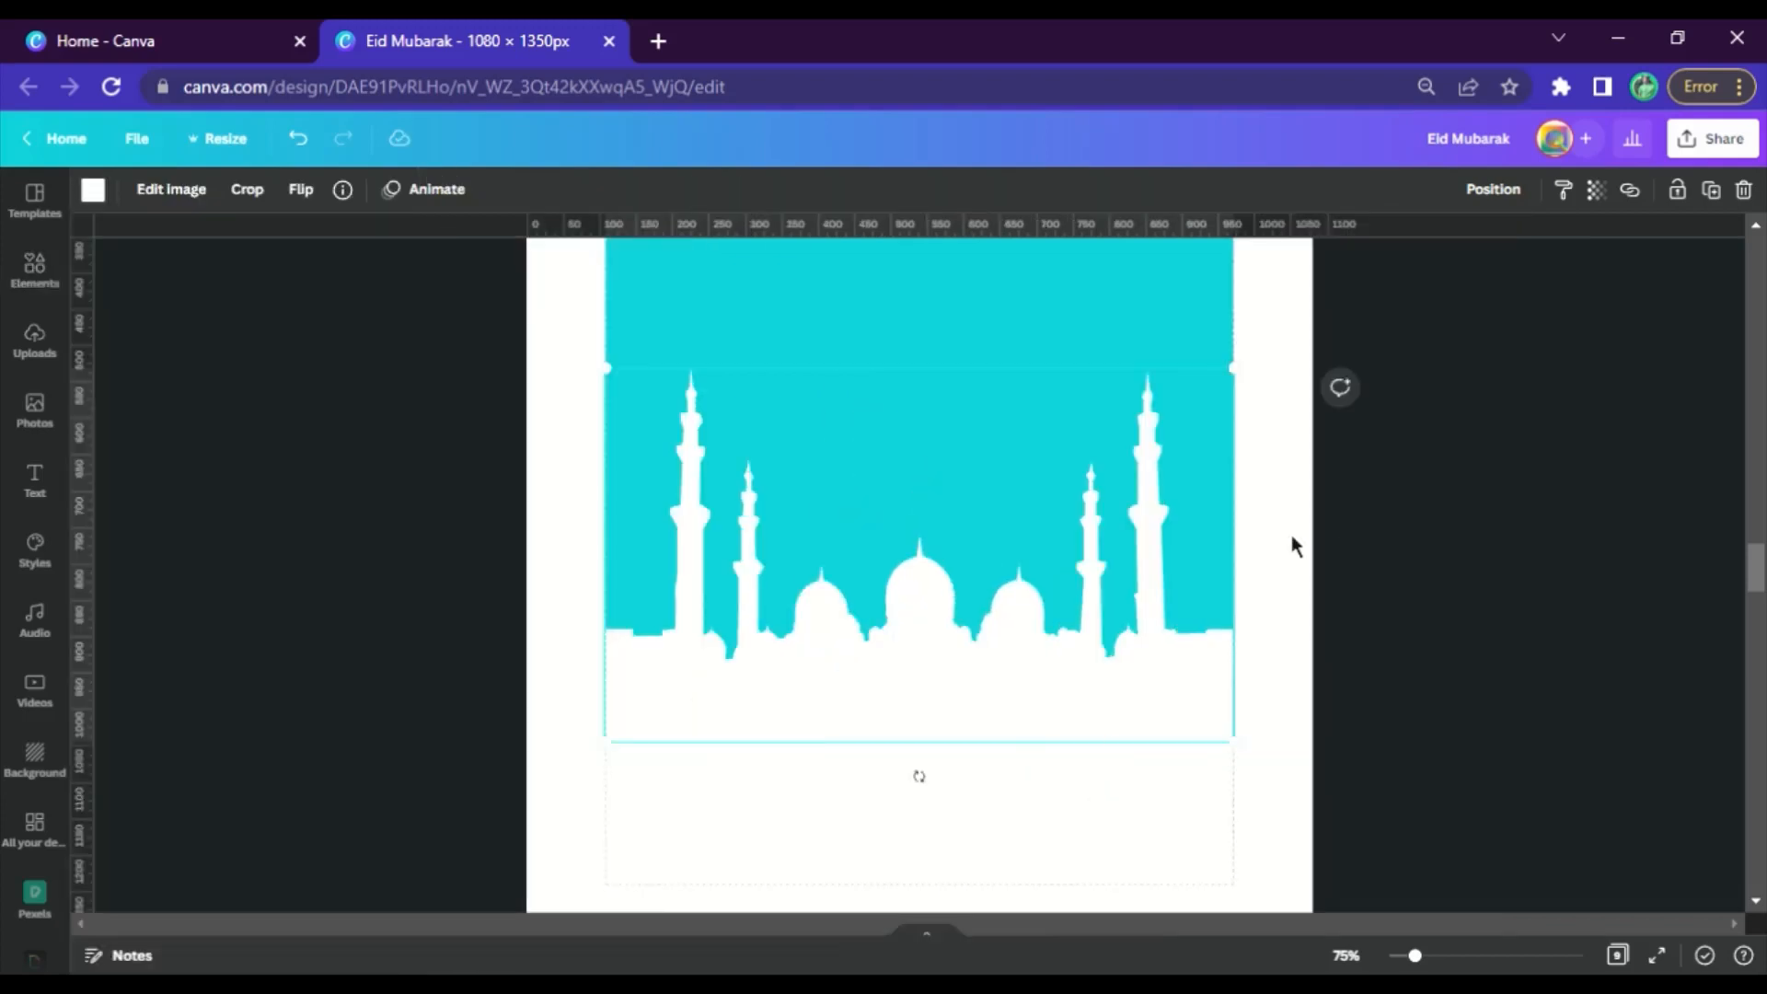
Recolor the square behind the mosque with the orange document color
click(1108, 286)
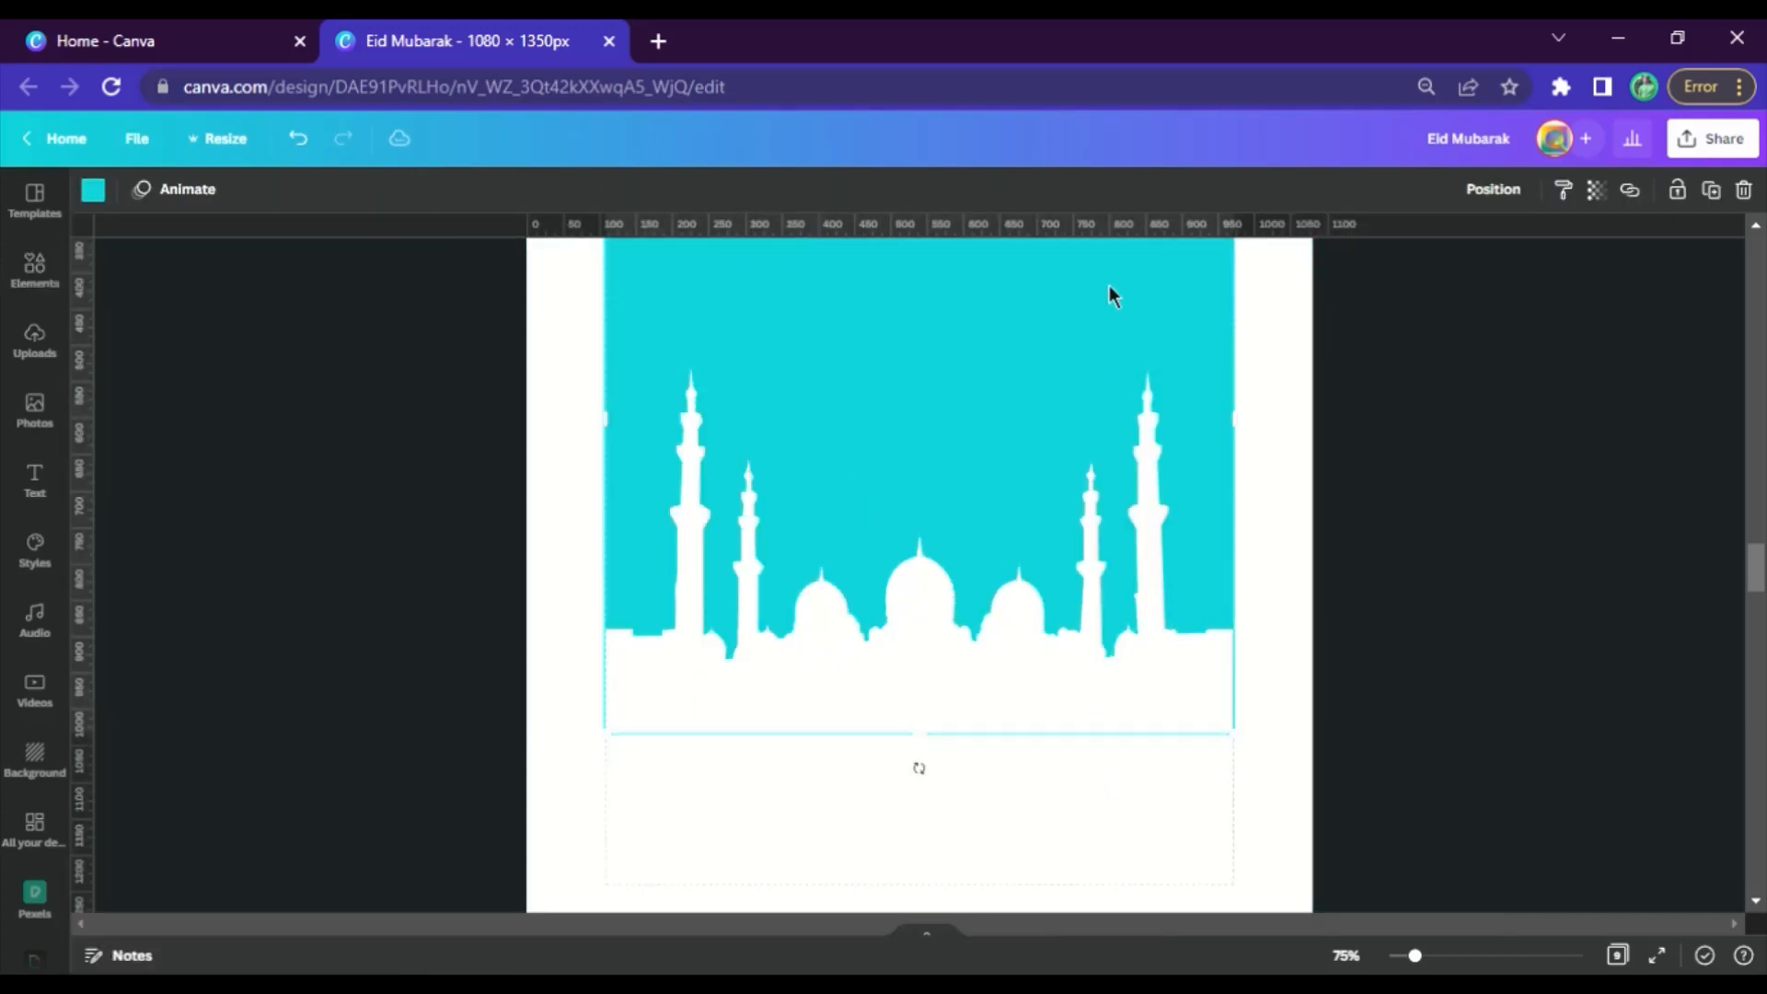
click(94, 191)
click(335, 414)
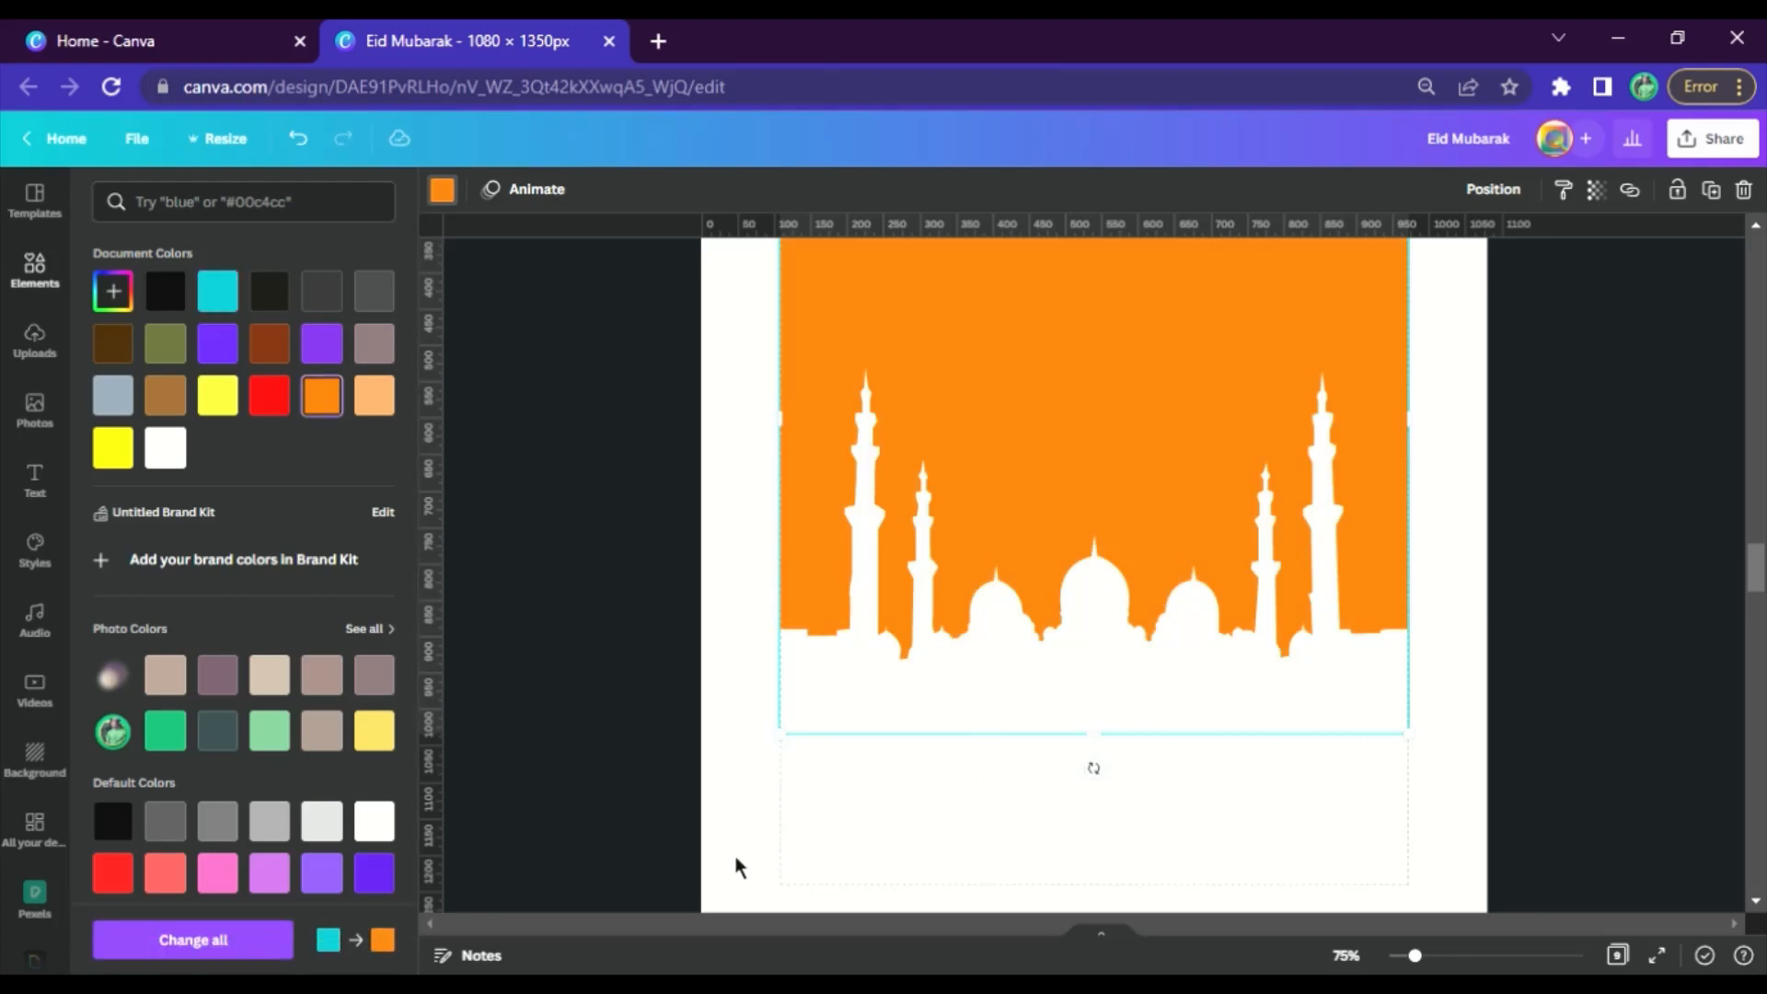
click(838, 820)
Enlarge the white mosque slightly past the orange square's sides and center it over the square's lower edge
click(1053, 703)
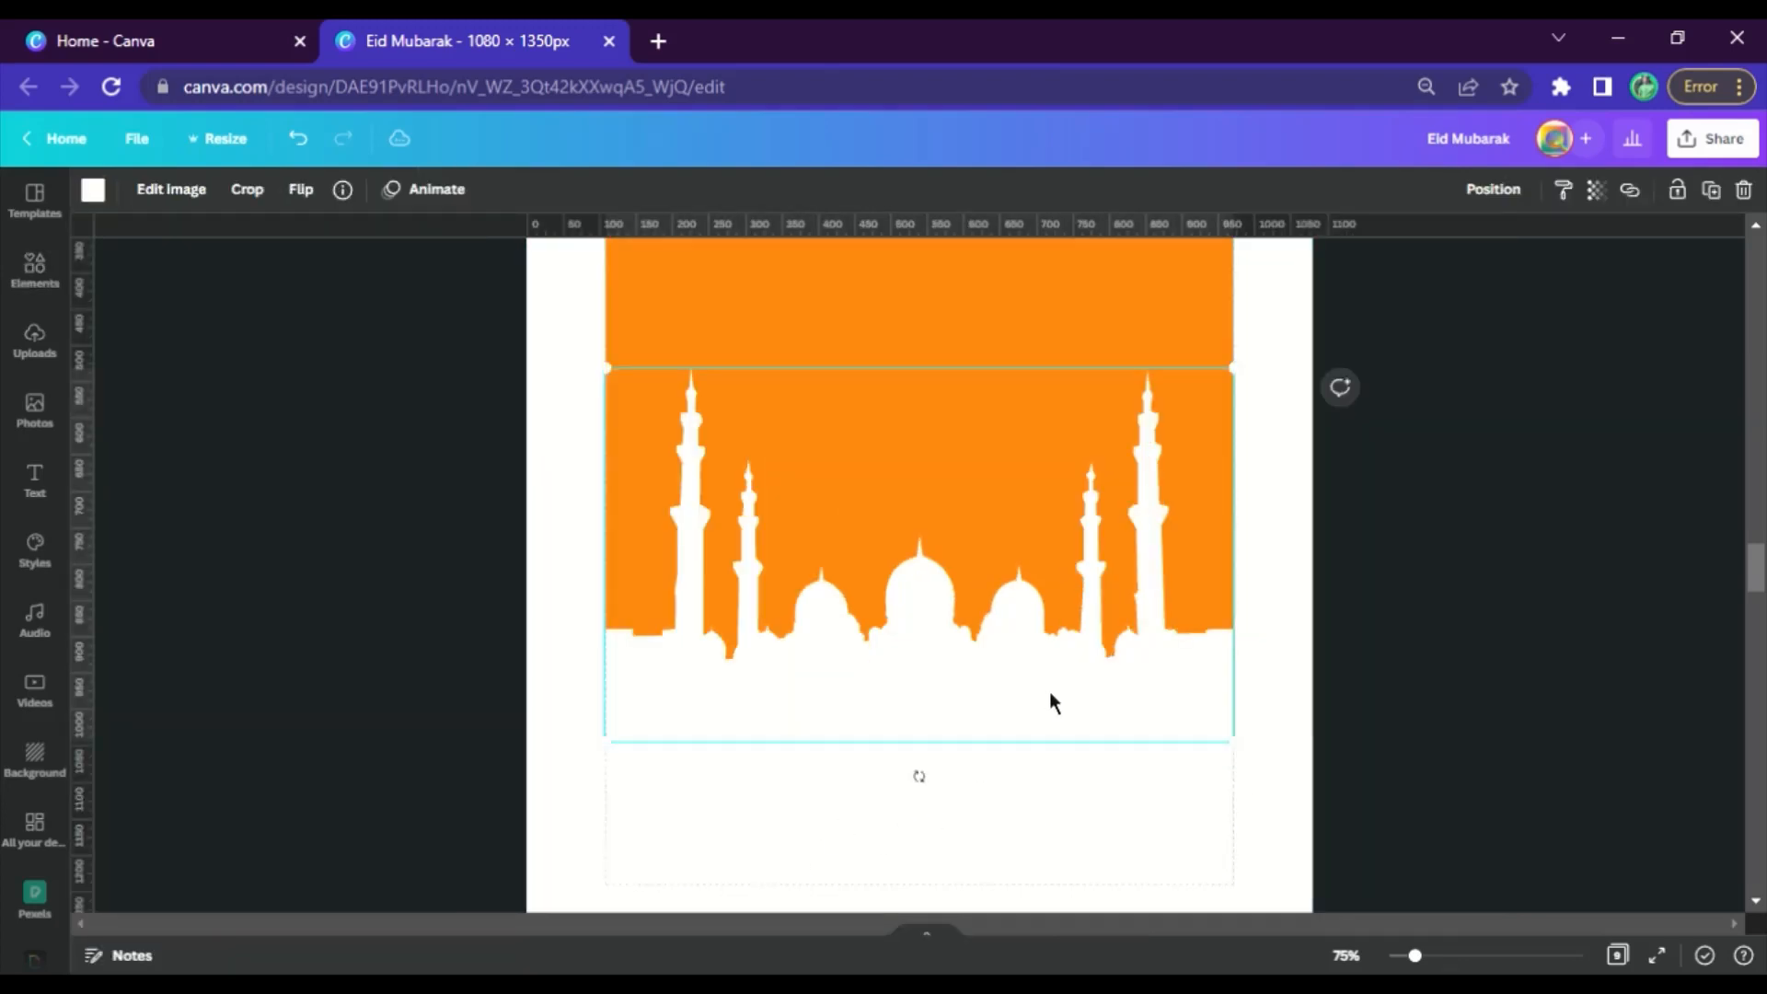
drag(1253, 752, 1265, 758)
drag(943, 708, 951, 718)
click(1034, 808)
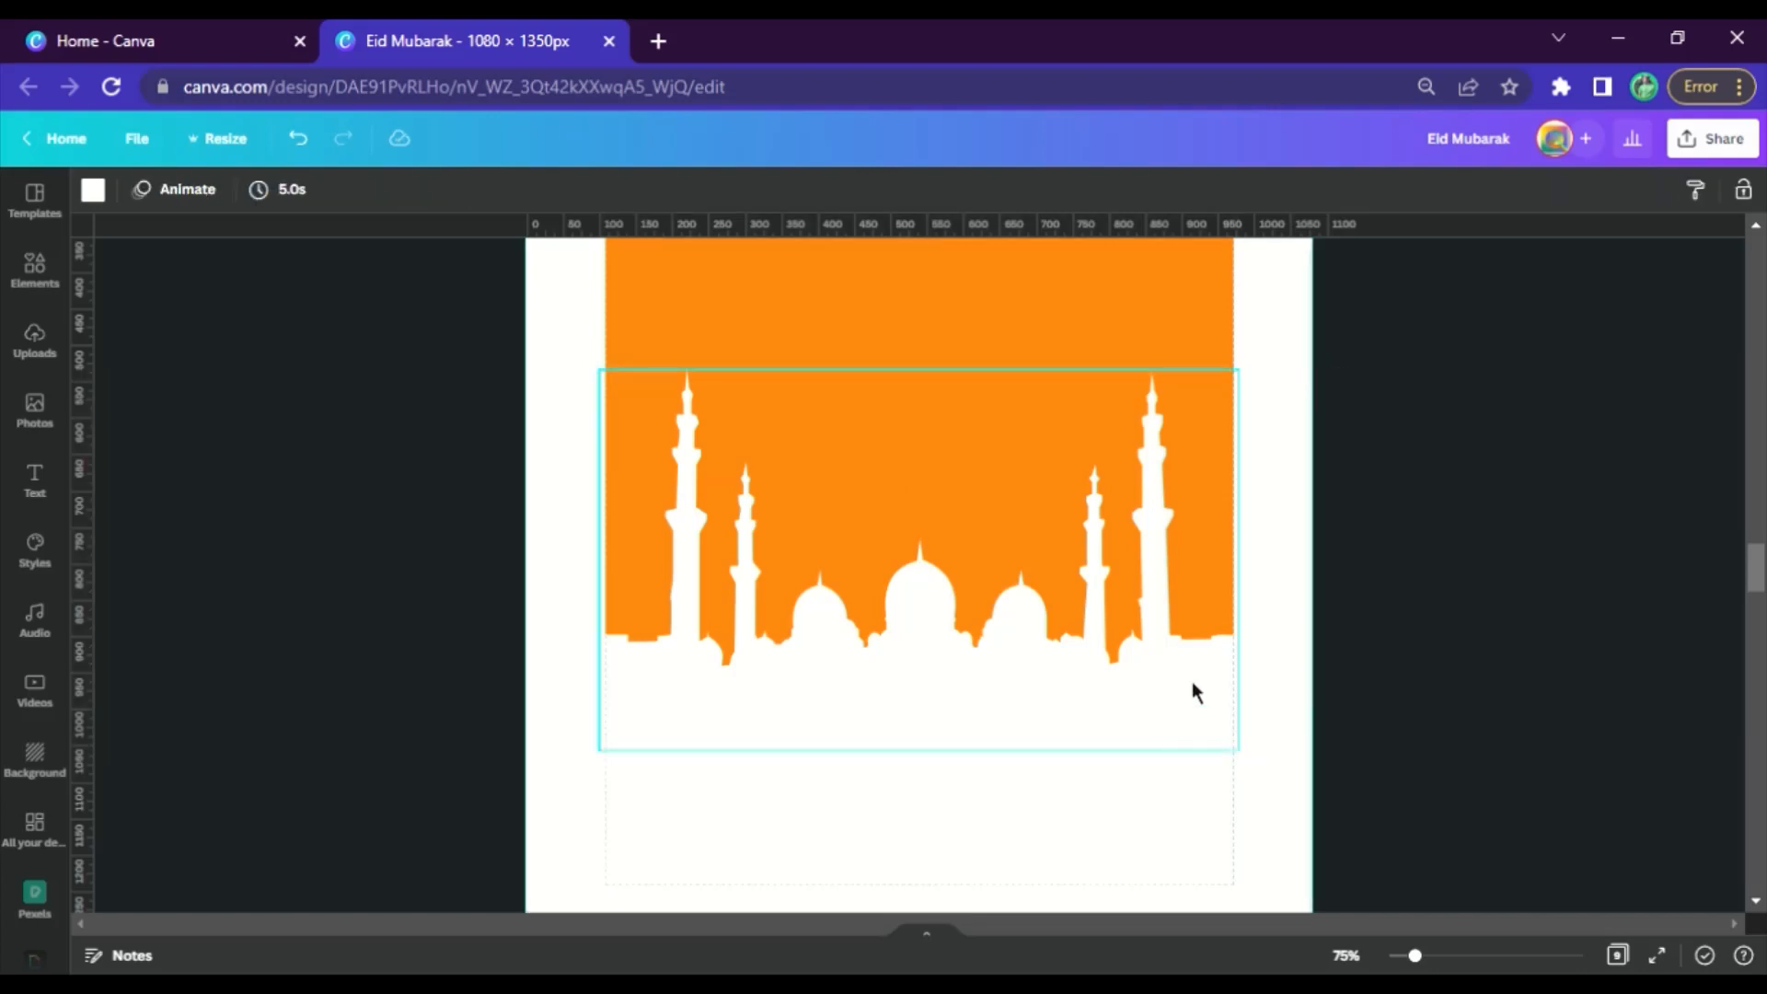
Download only page 5 as a PNG with a transparent background
scroll(1239, 581, up, 5)
scroll(1282, 323, down, 2)
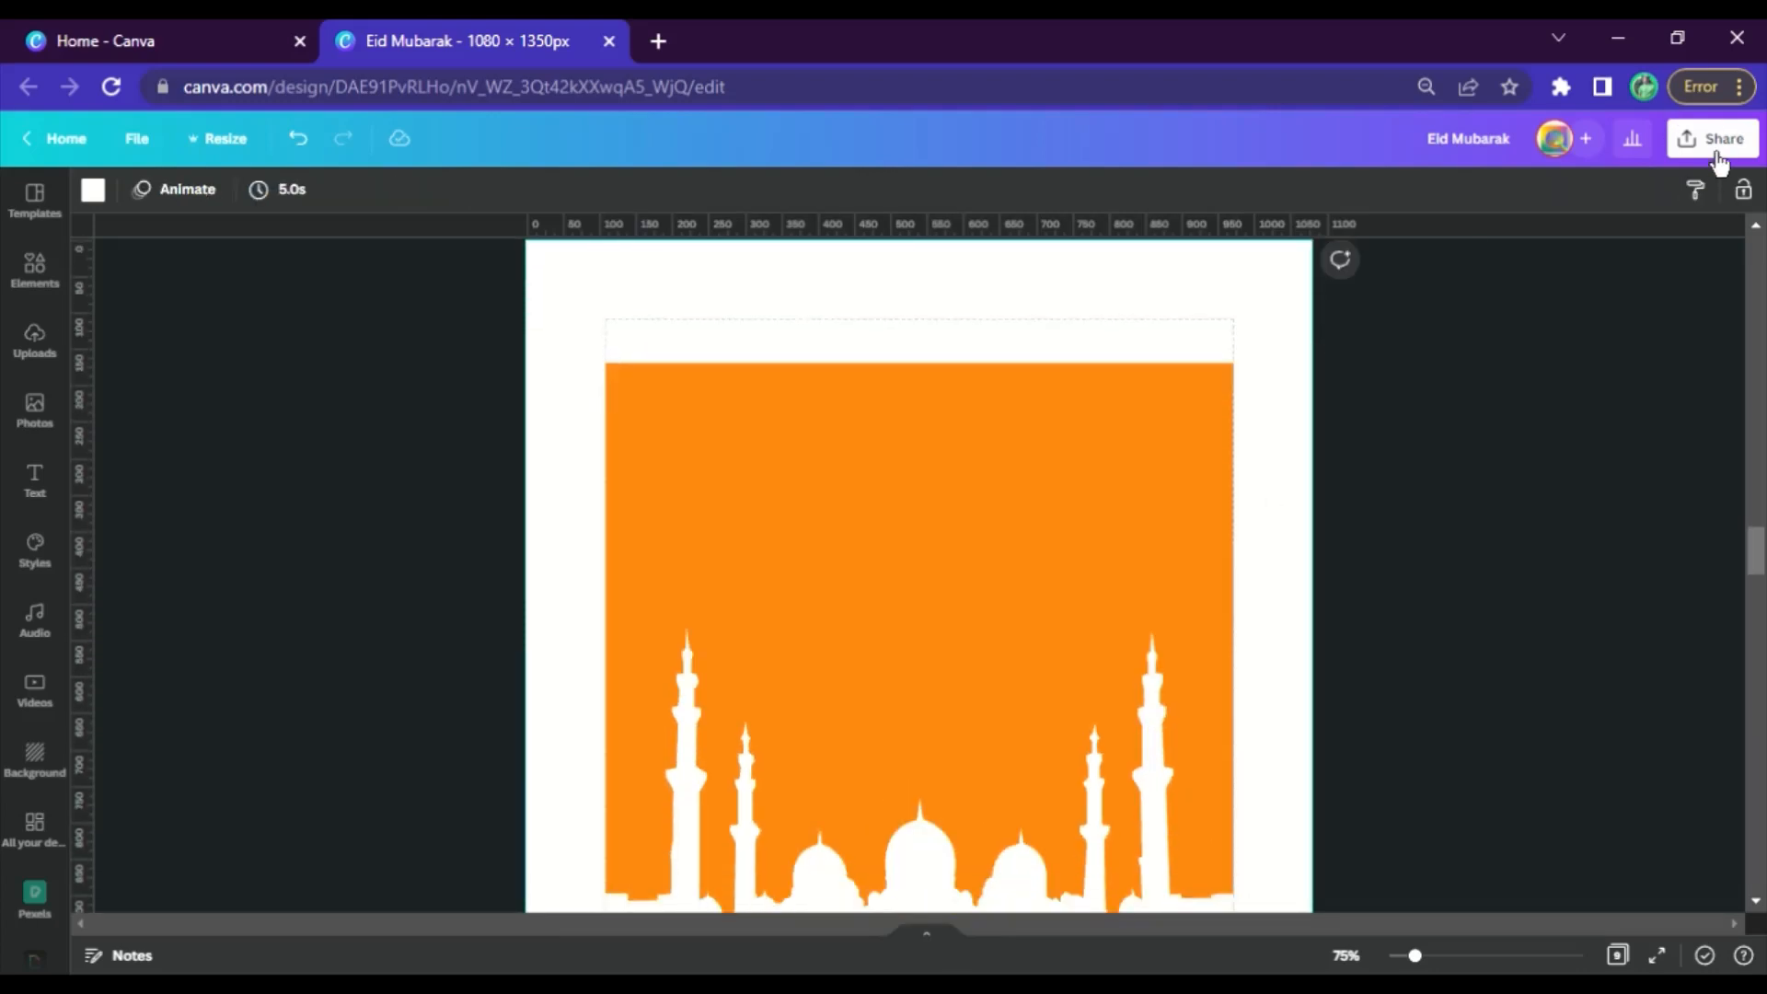
click(1716, 157)
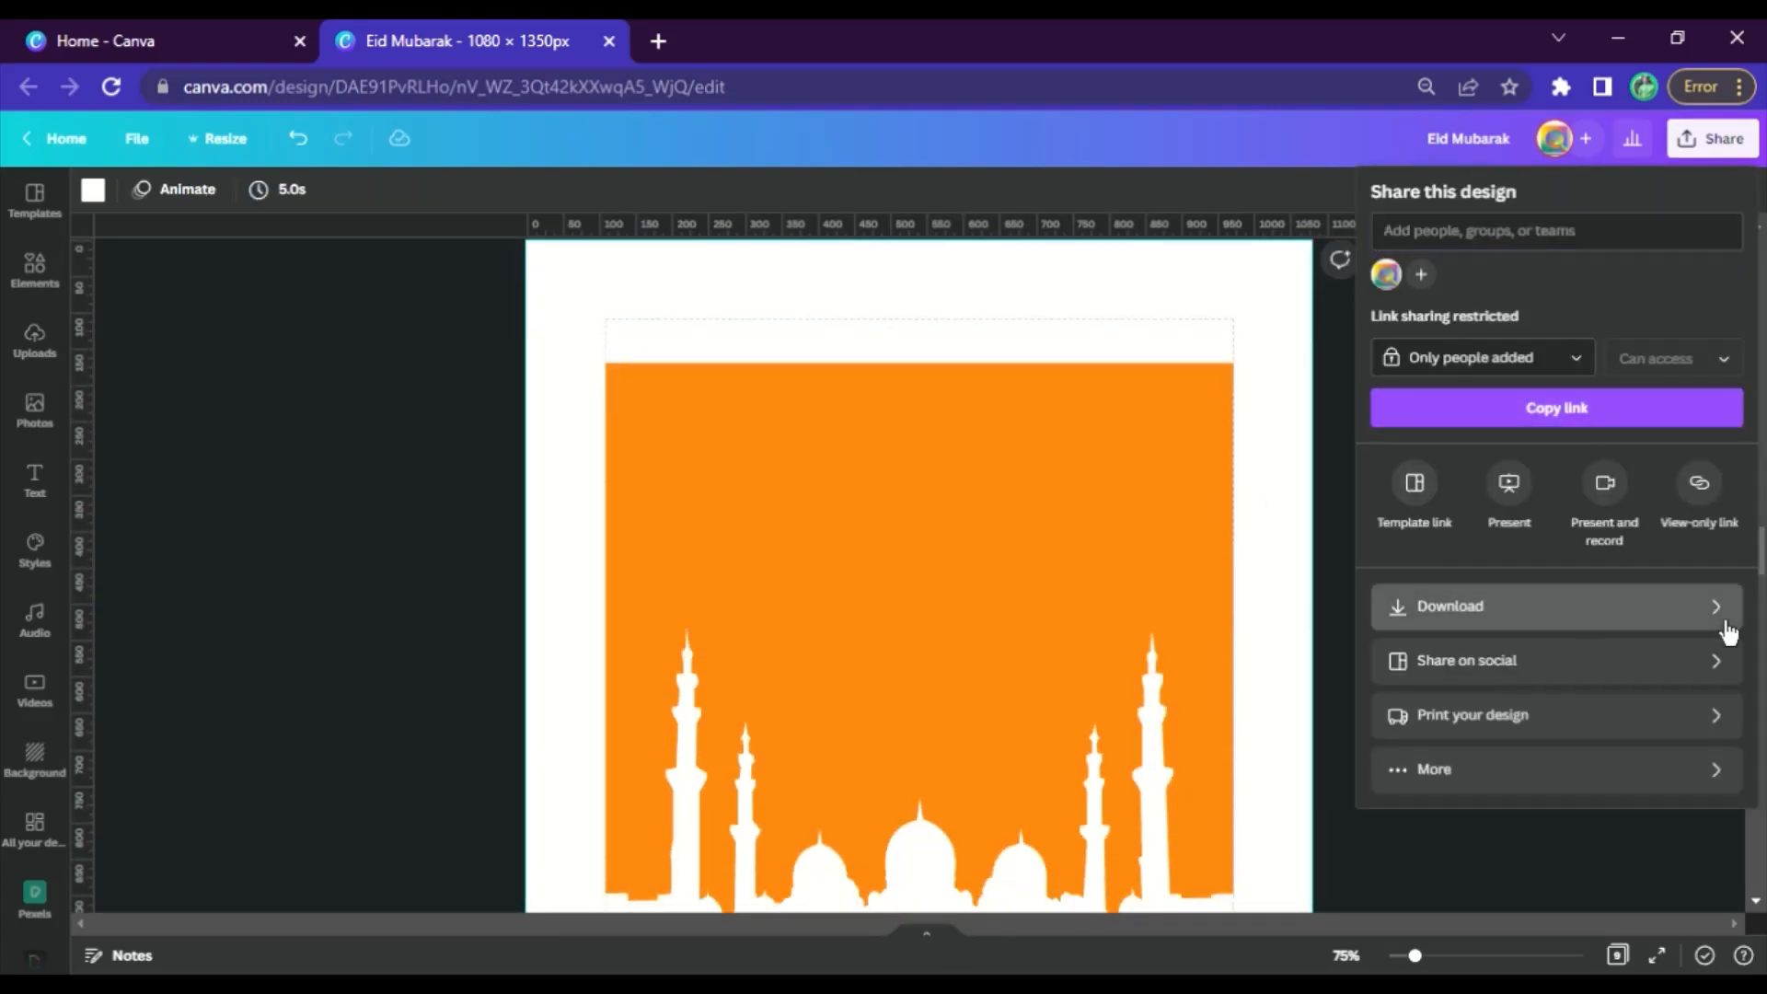
click(1718, 615)
scroll(986, 494, up, 2)
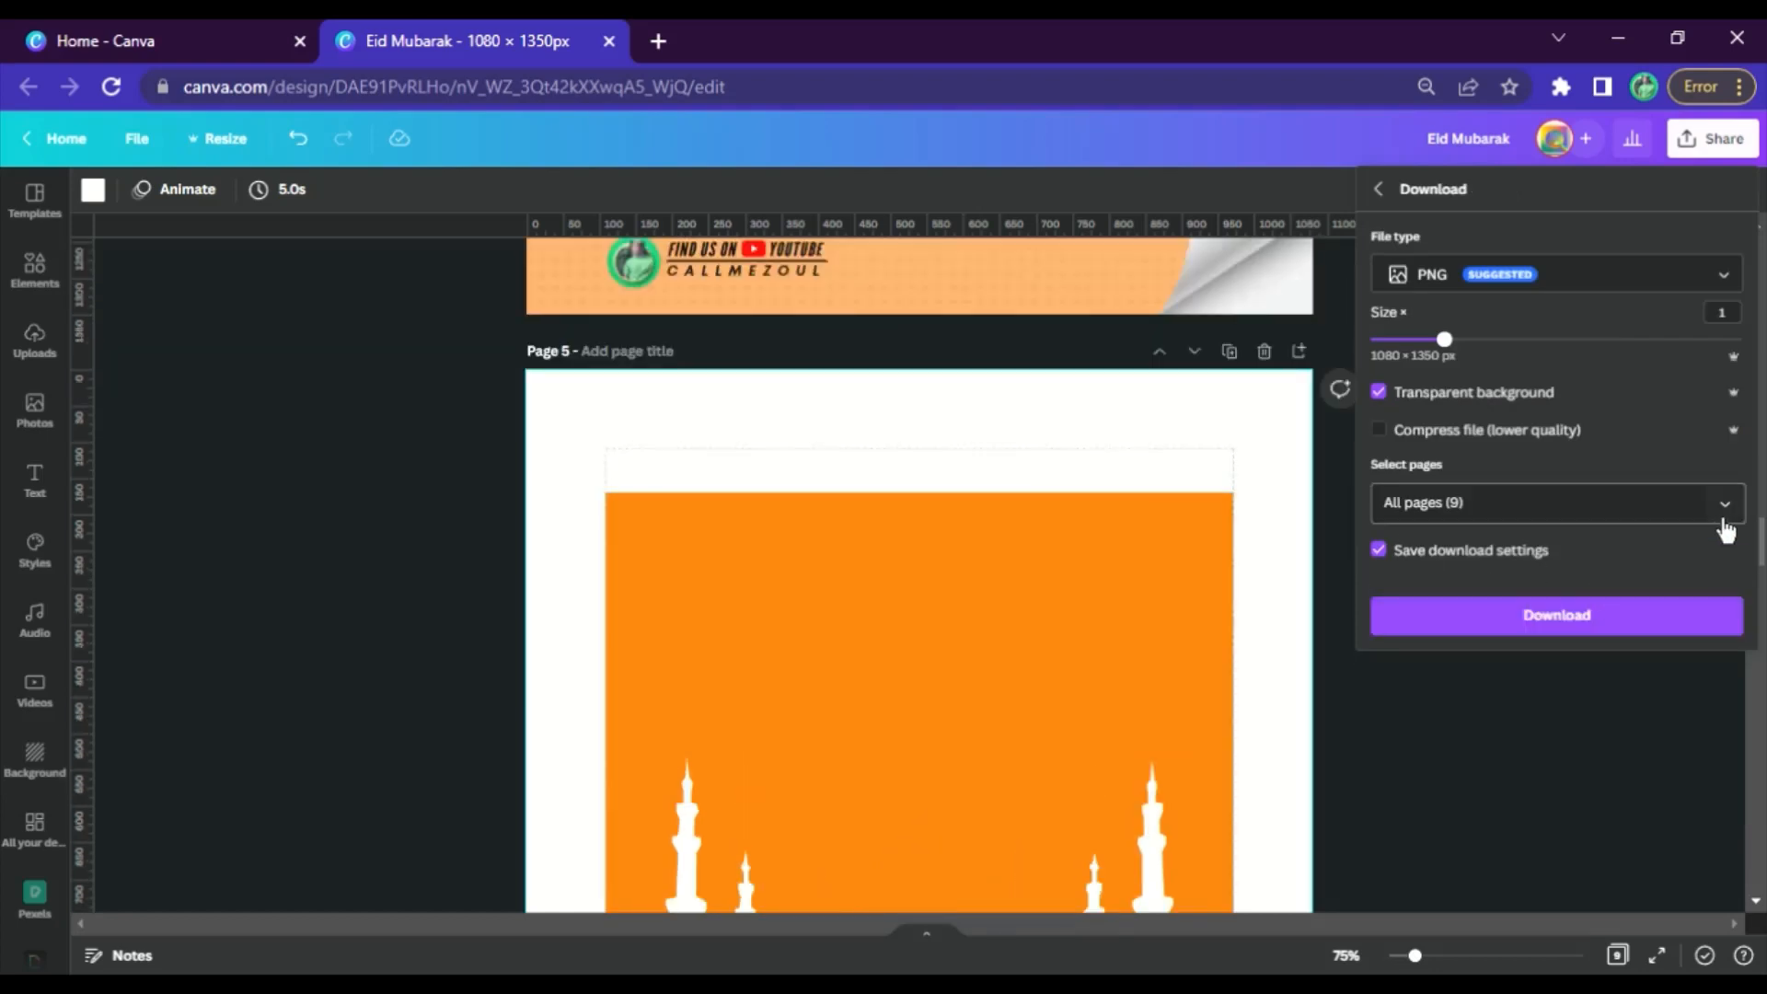
click(1724, 505)
scroll(1684, 728, down, 3)
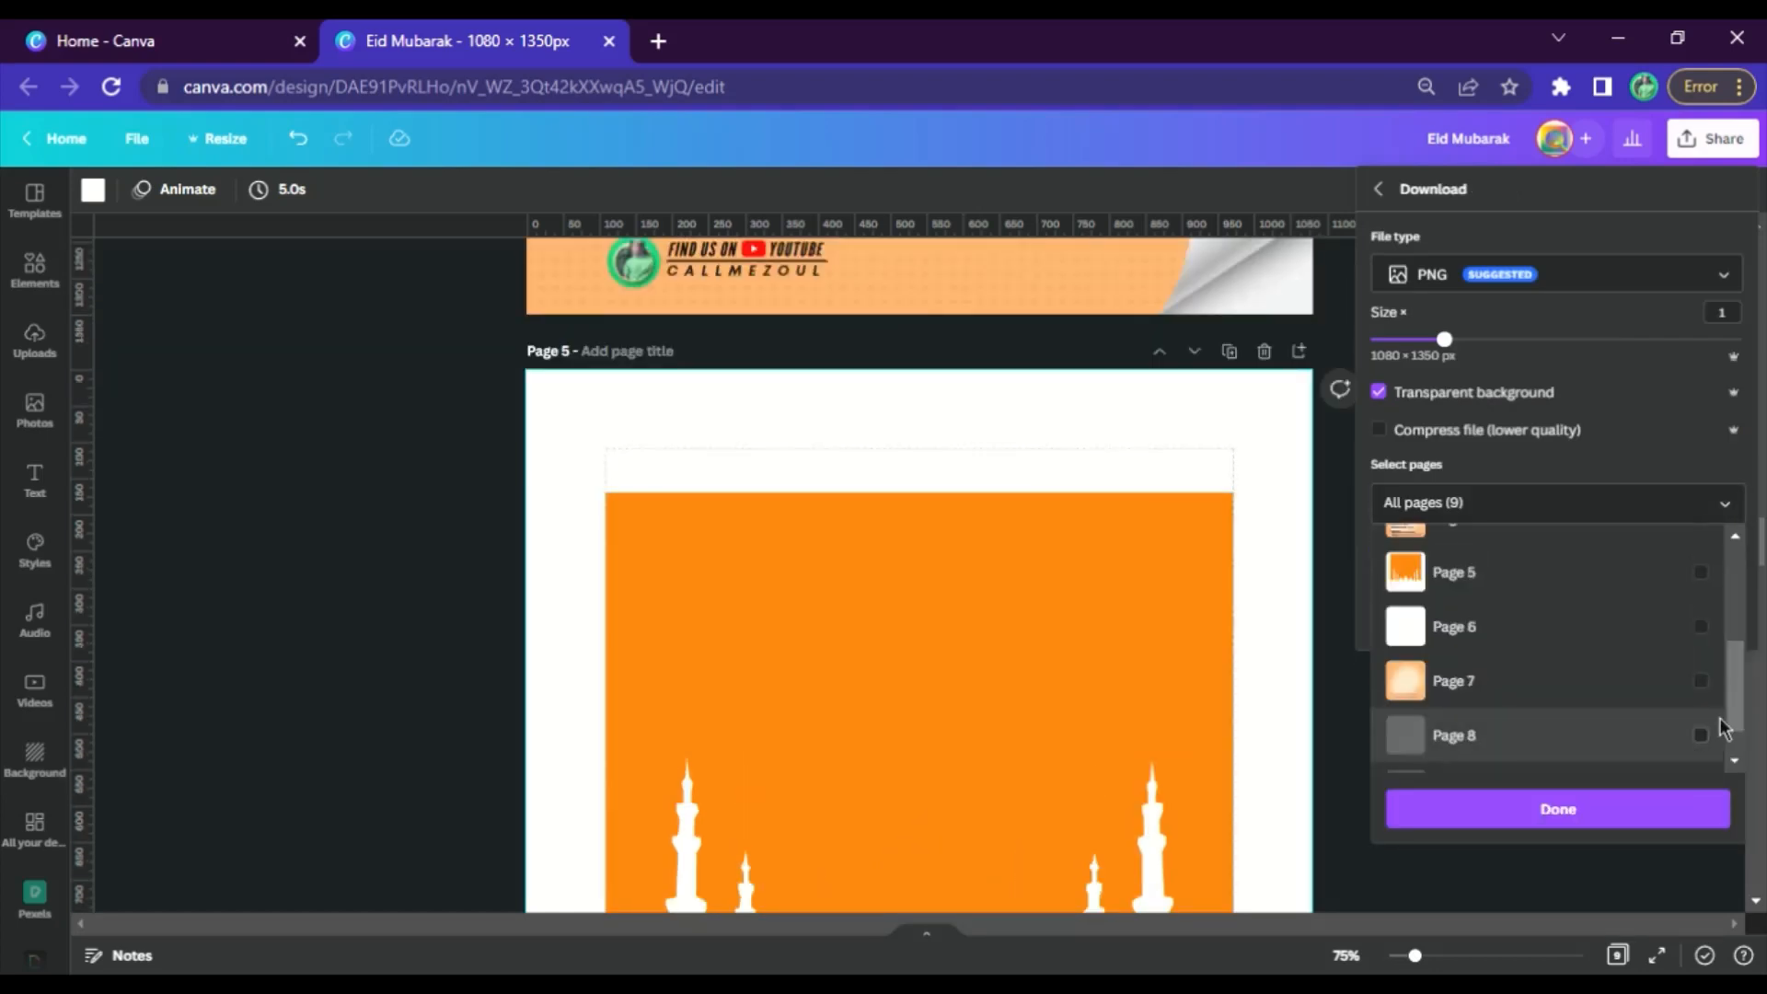
click(1686, 589)
click(1620, 805)
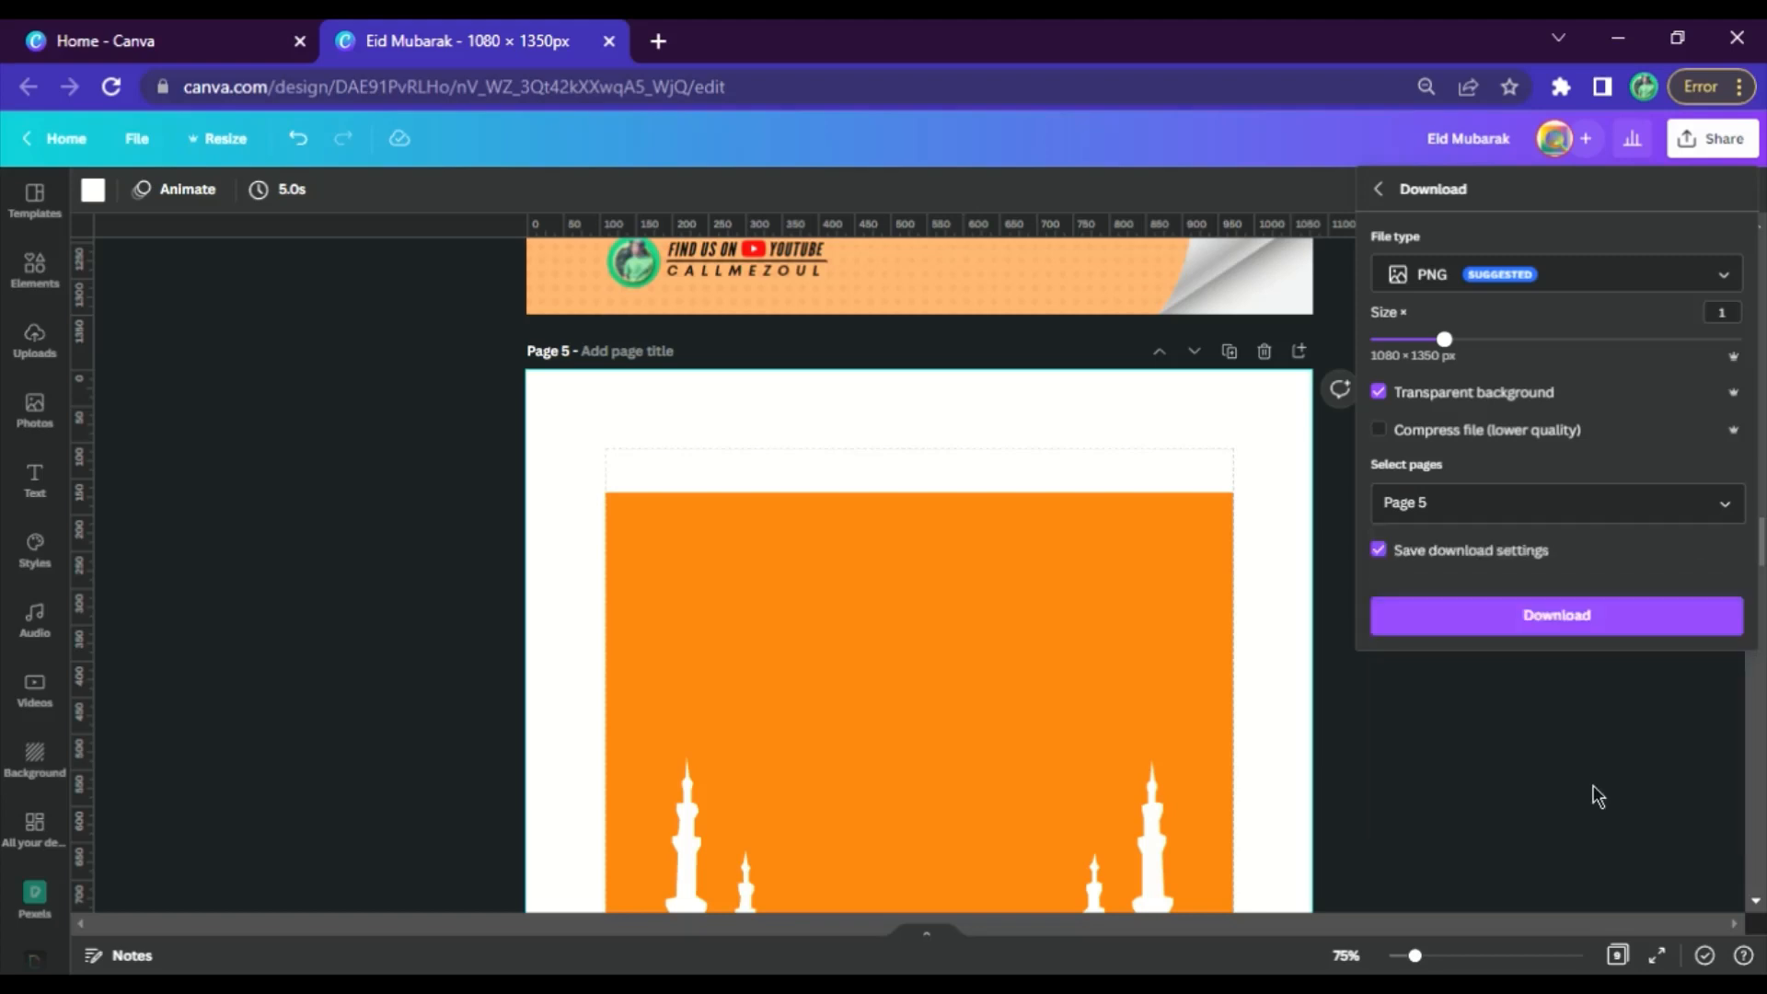
click(1504, 643)
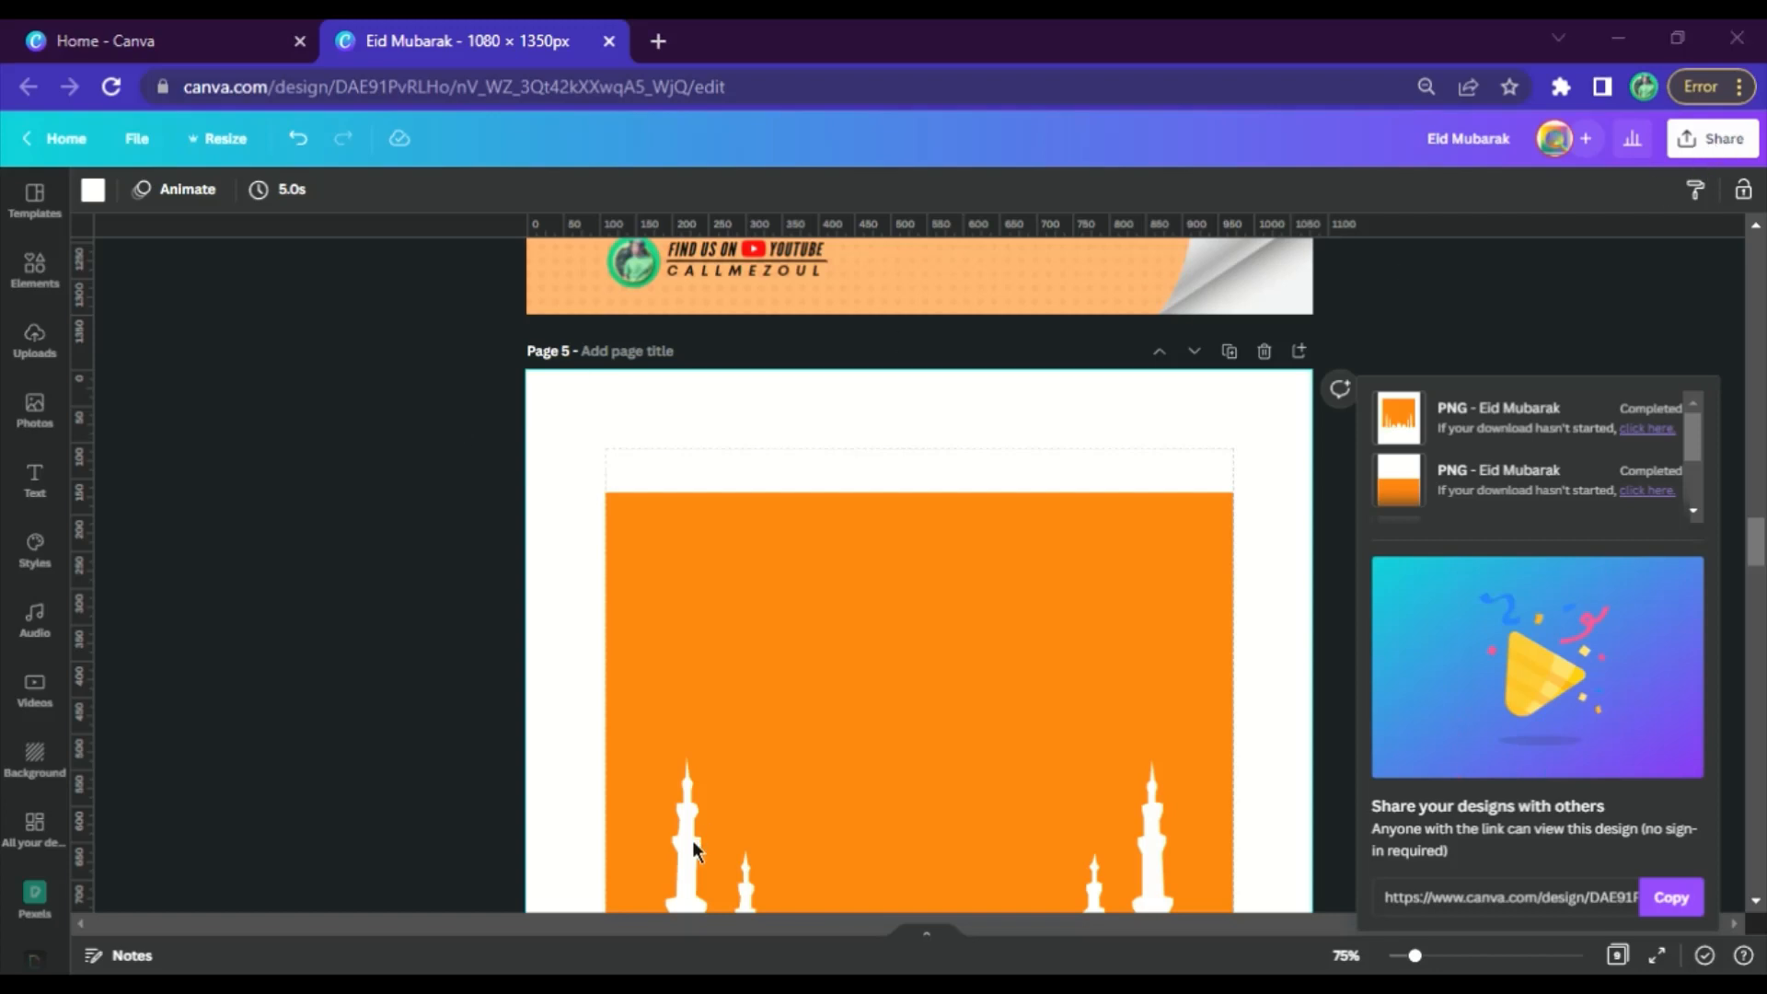
Download page 5 as a PNG with the transparent background option turned off
click(1712, 140)
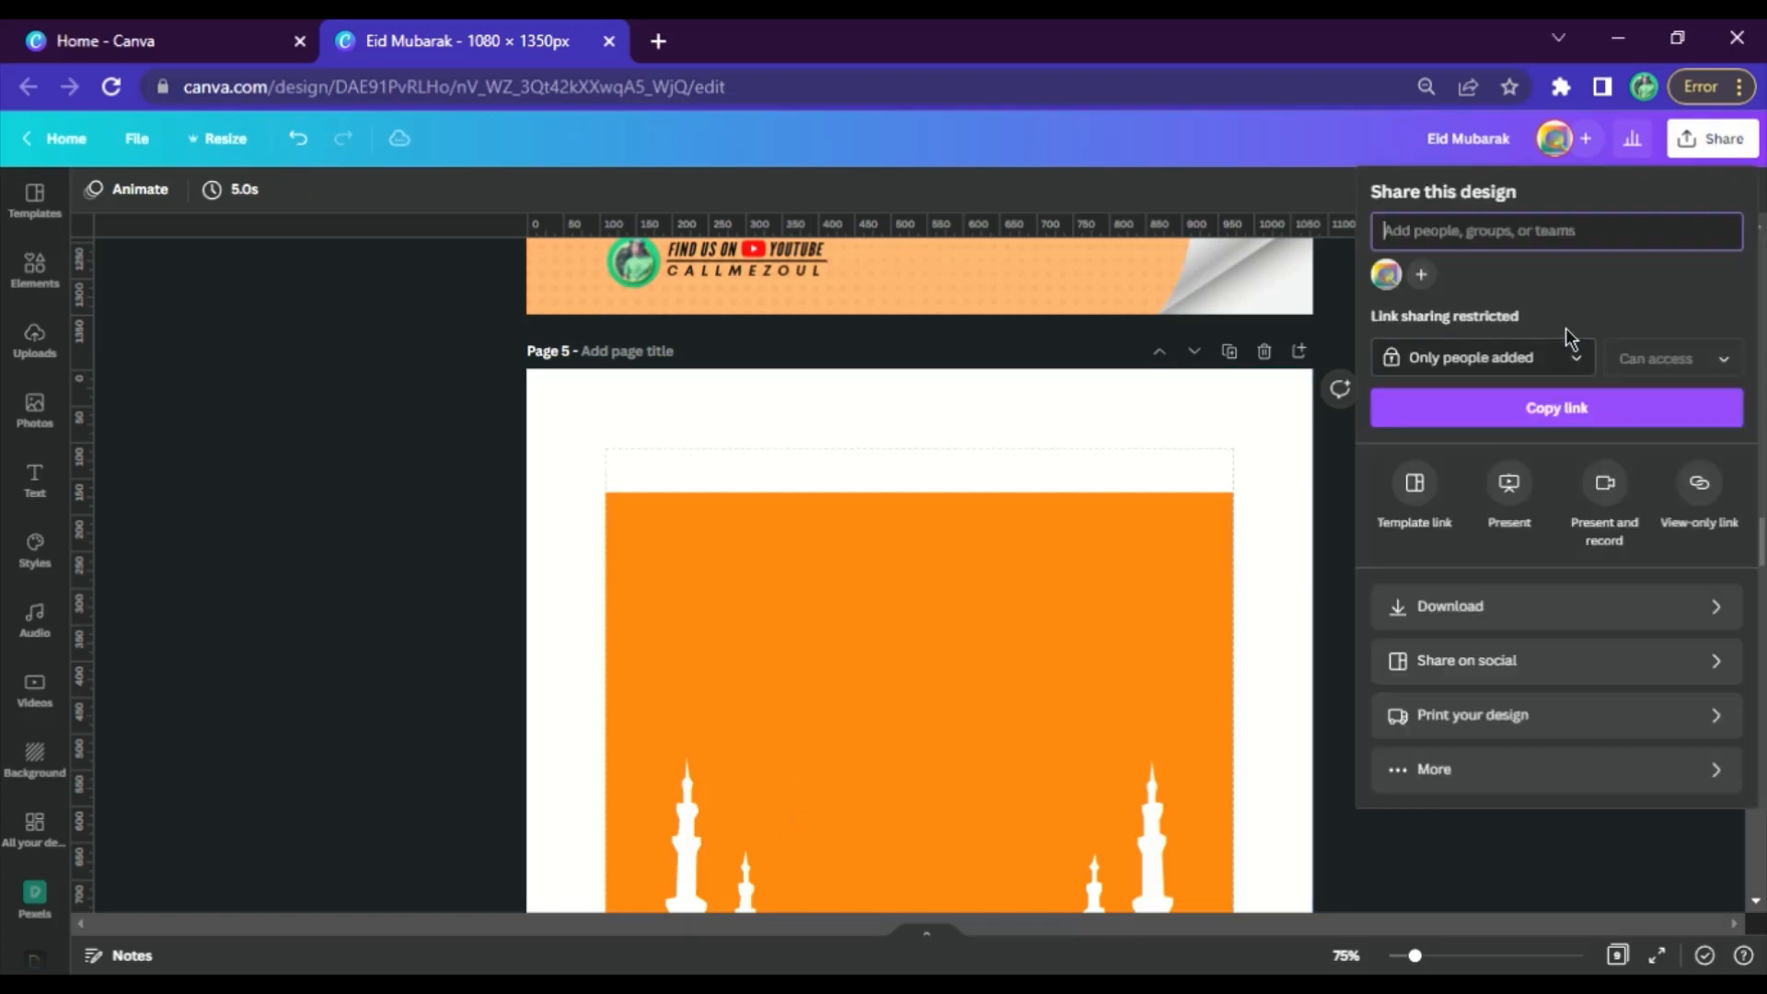
click(1608, 610)
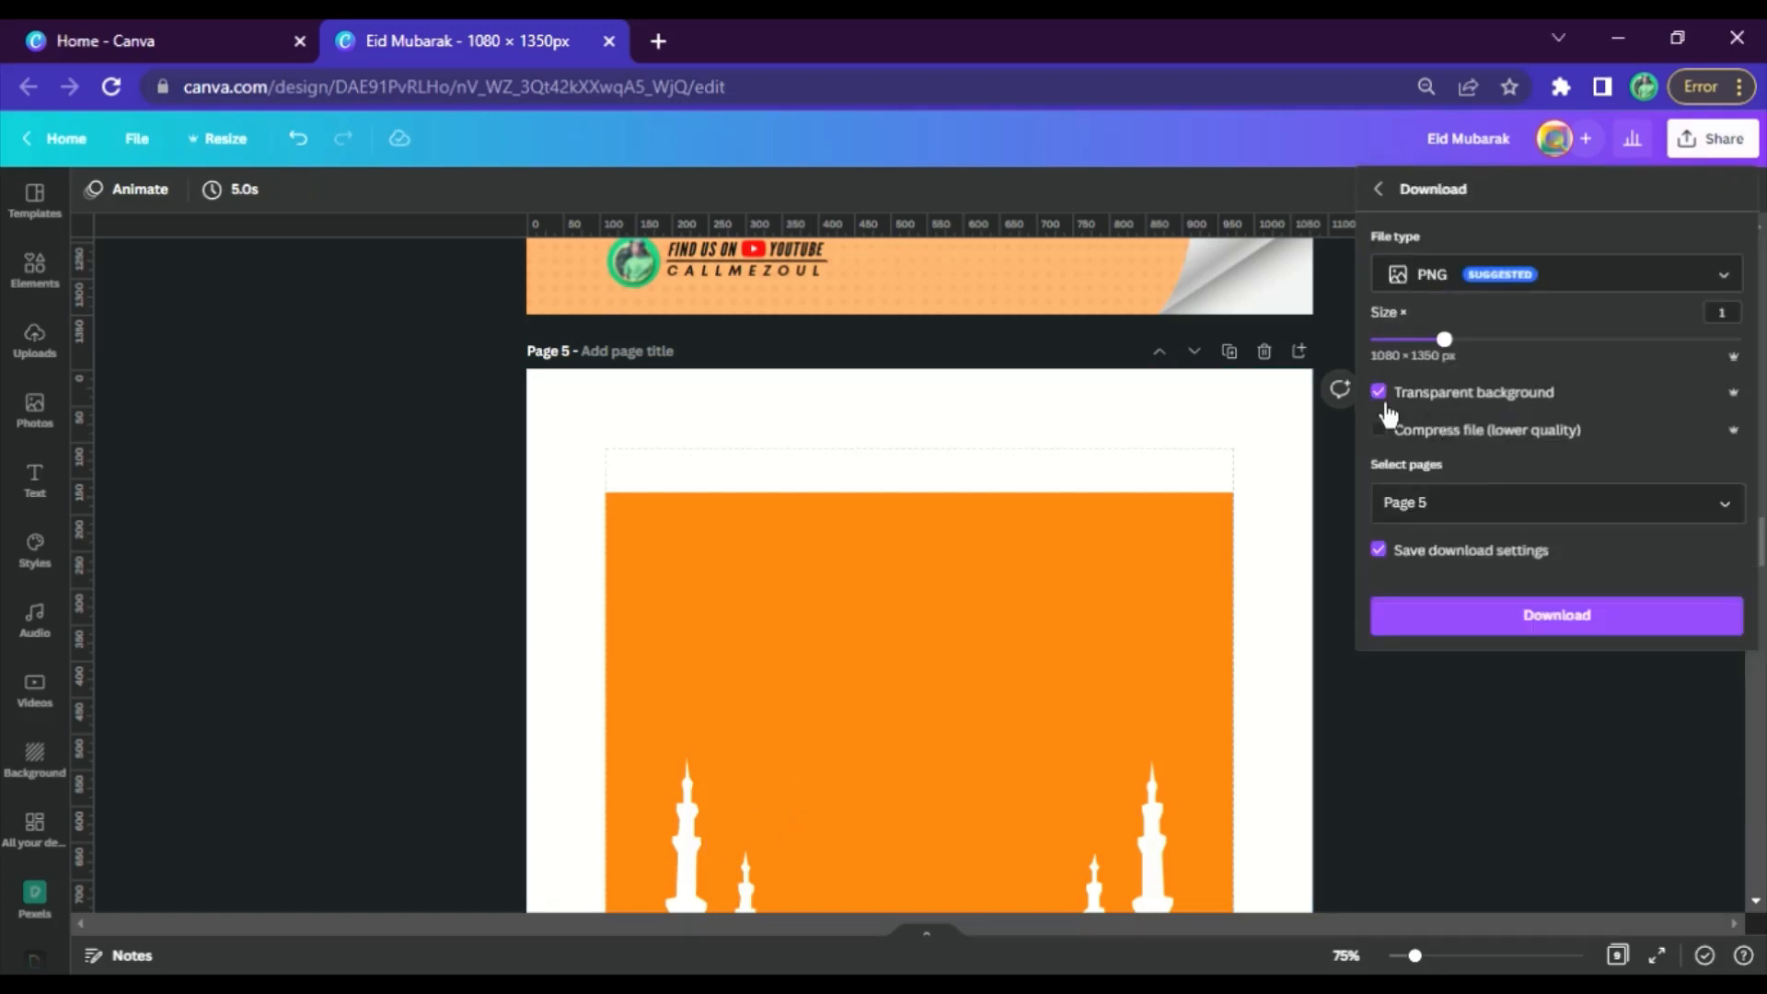
click(1725, 504)
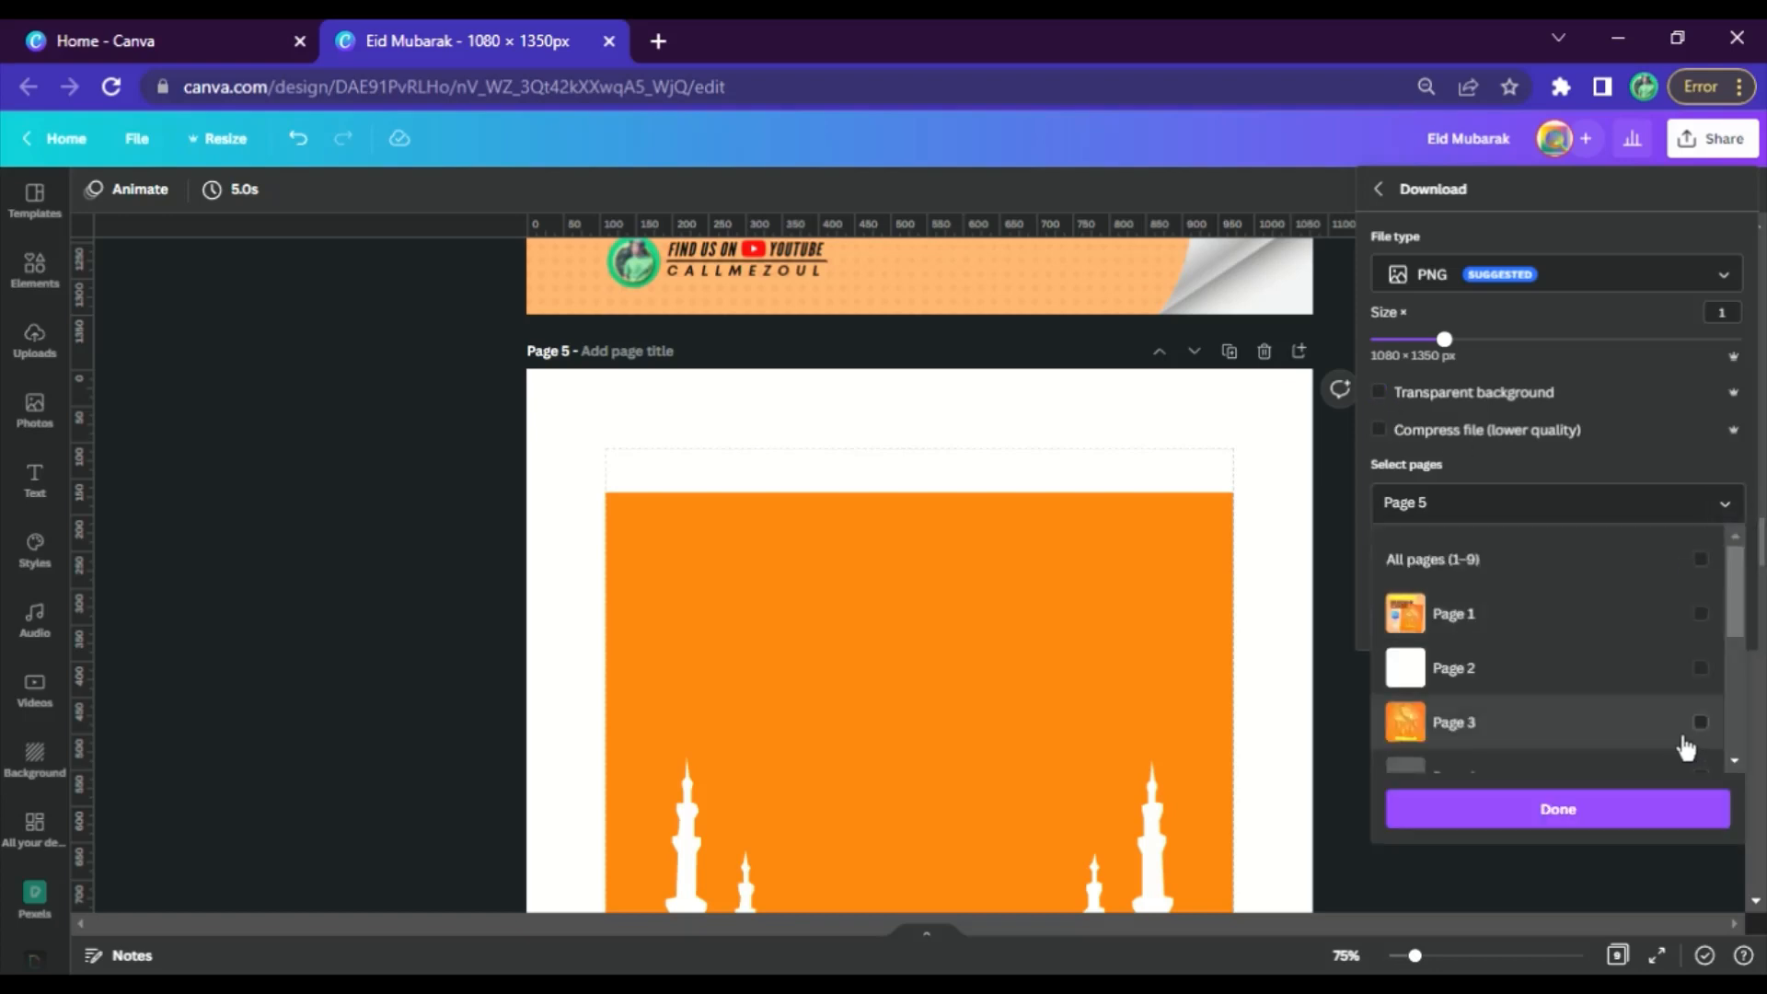
scroll(1684, 710, down, 3)
click(1562, 819)
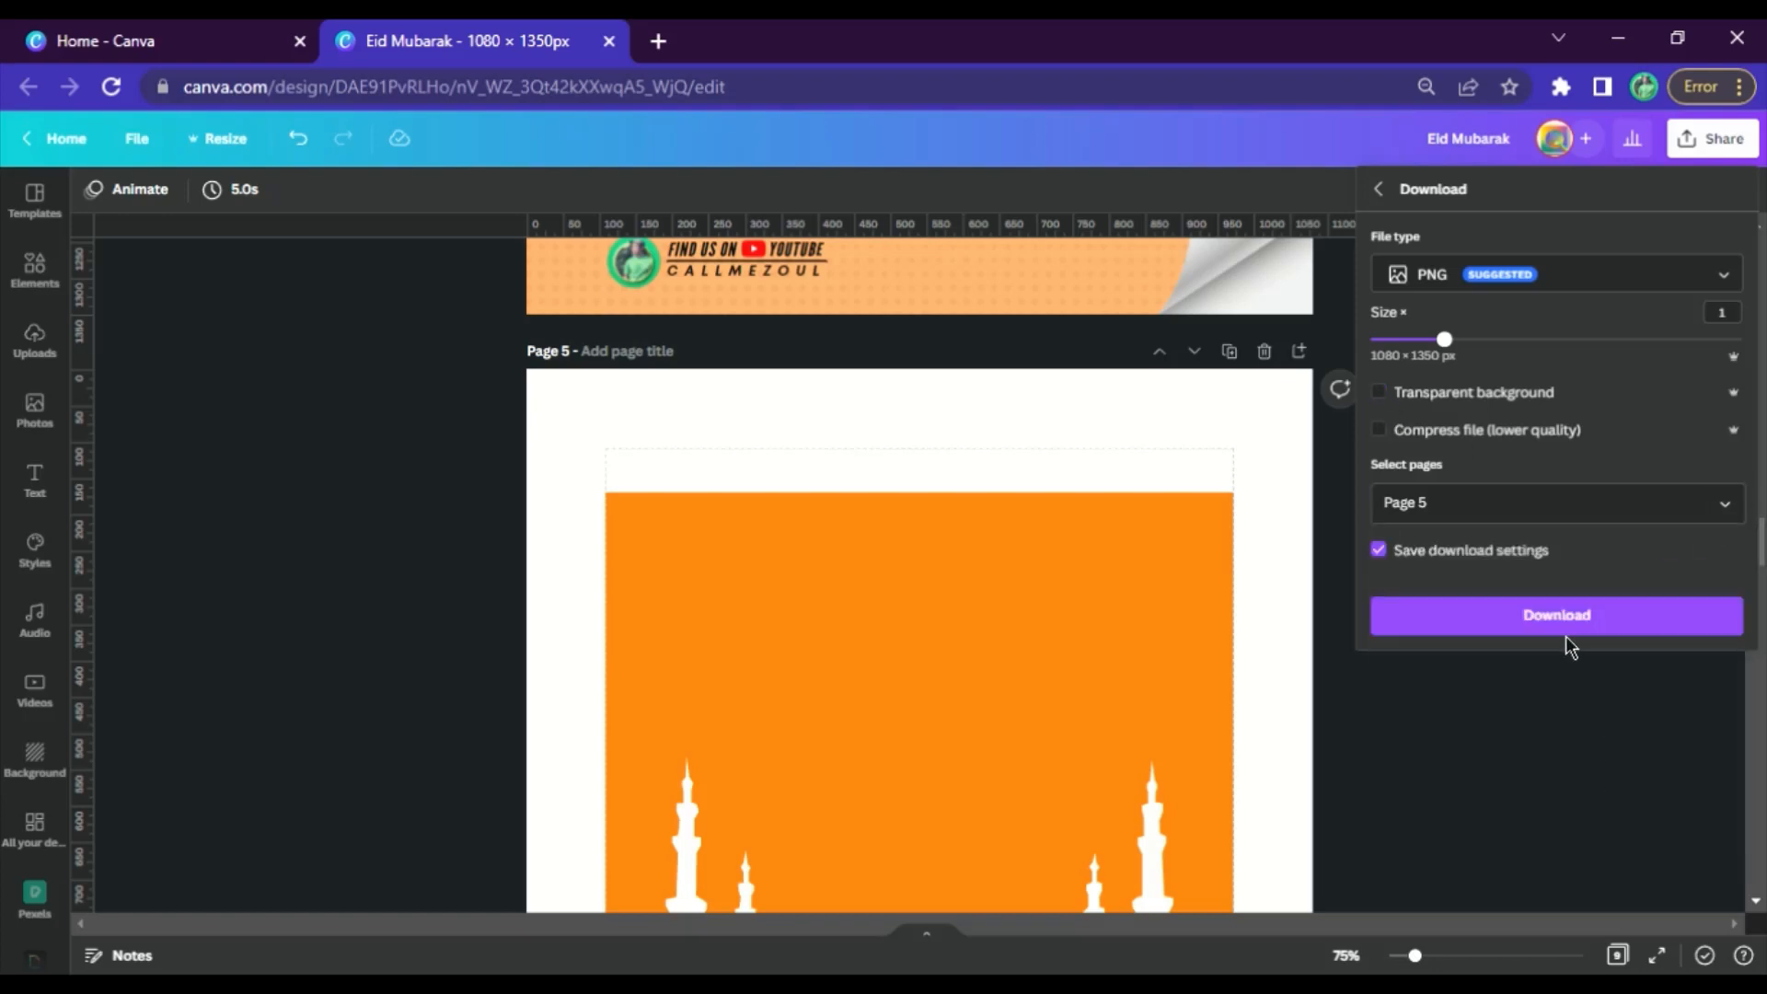
click(1569, 633)
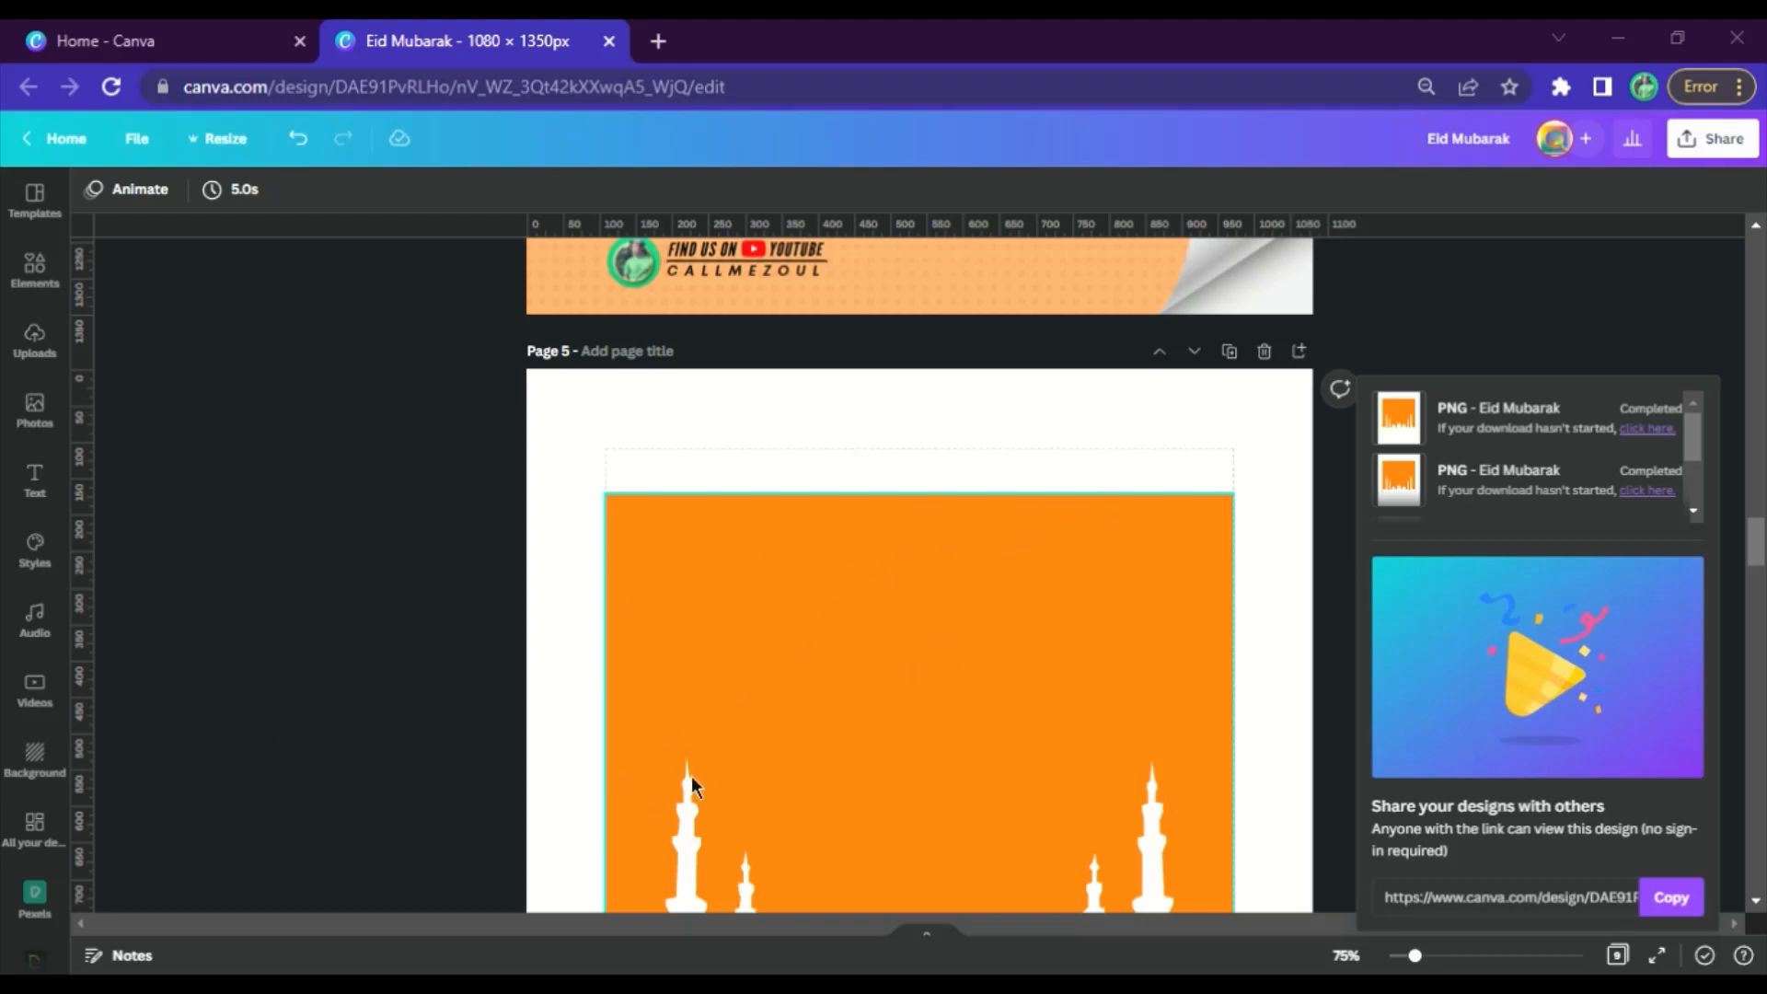
Upload the downloaded Eid Mubarak2.png and place it on the blank page 6
scroll(1152, 495, down, 10)
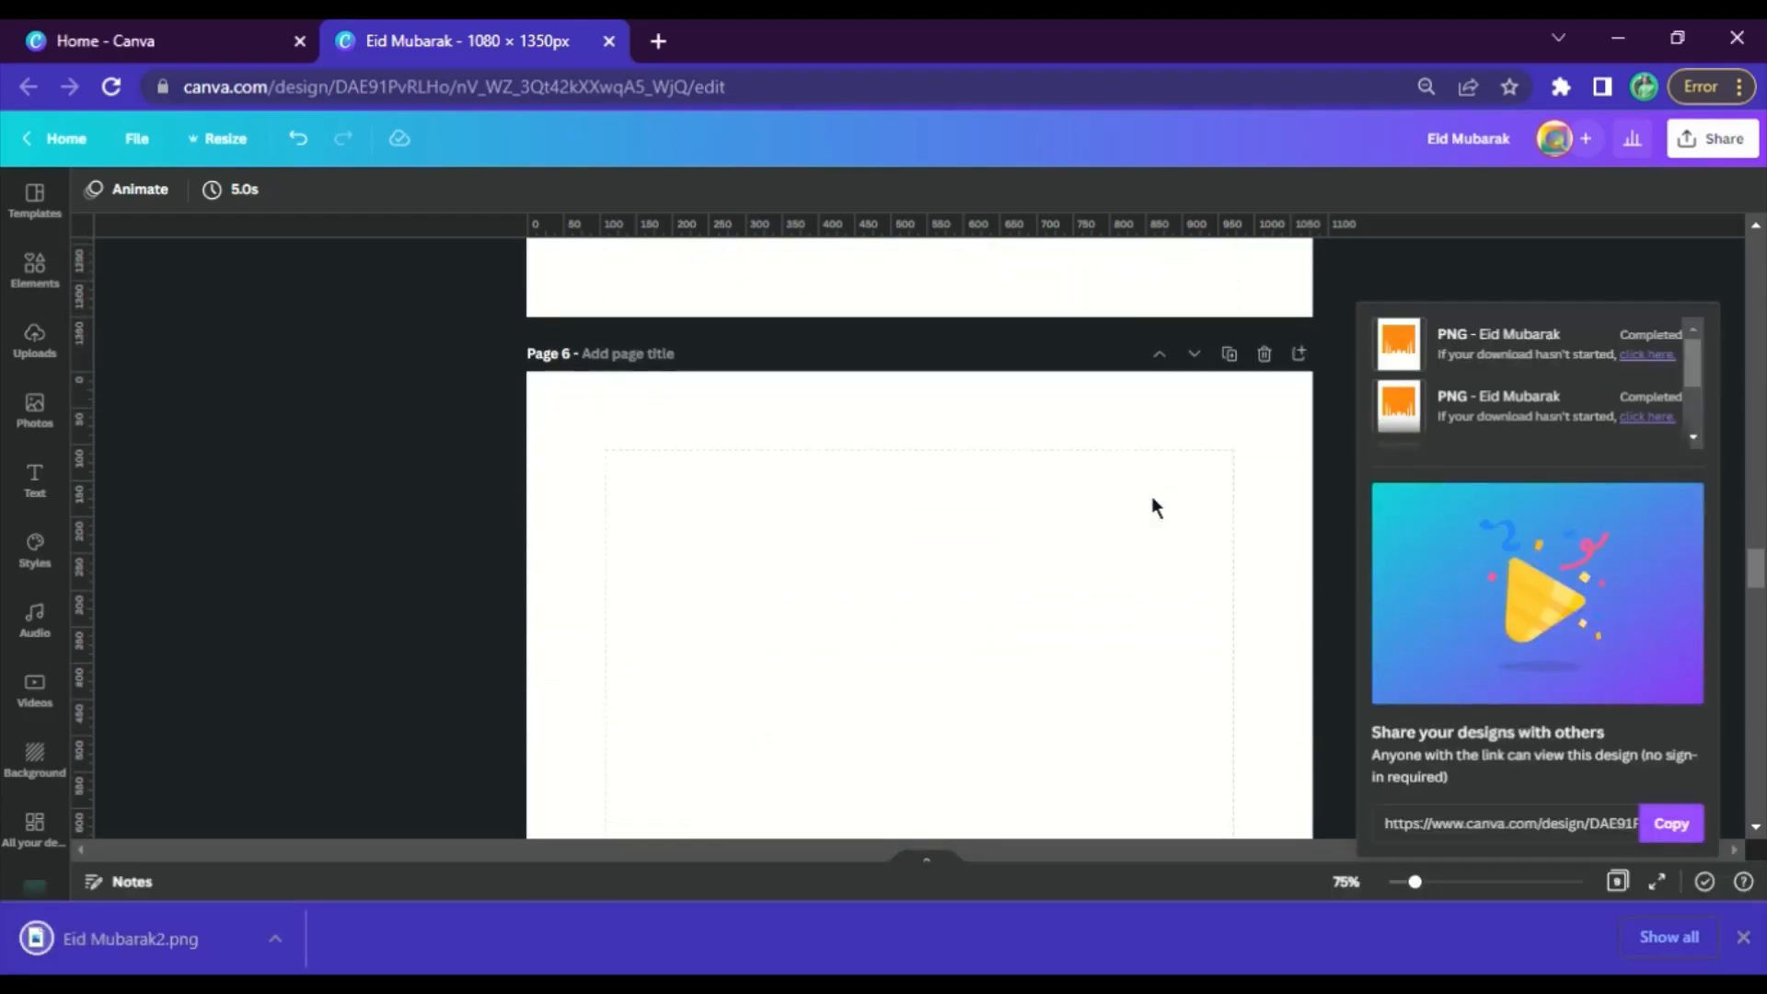
click(998, 552)
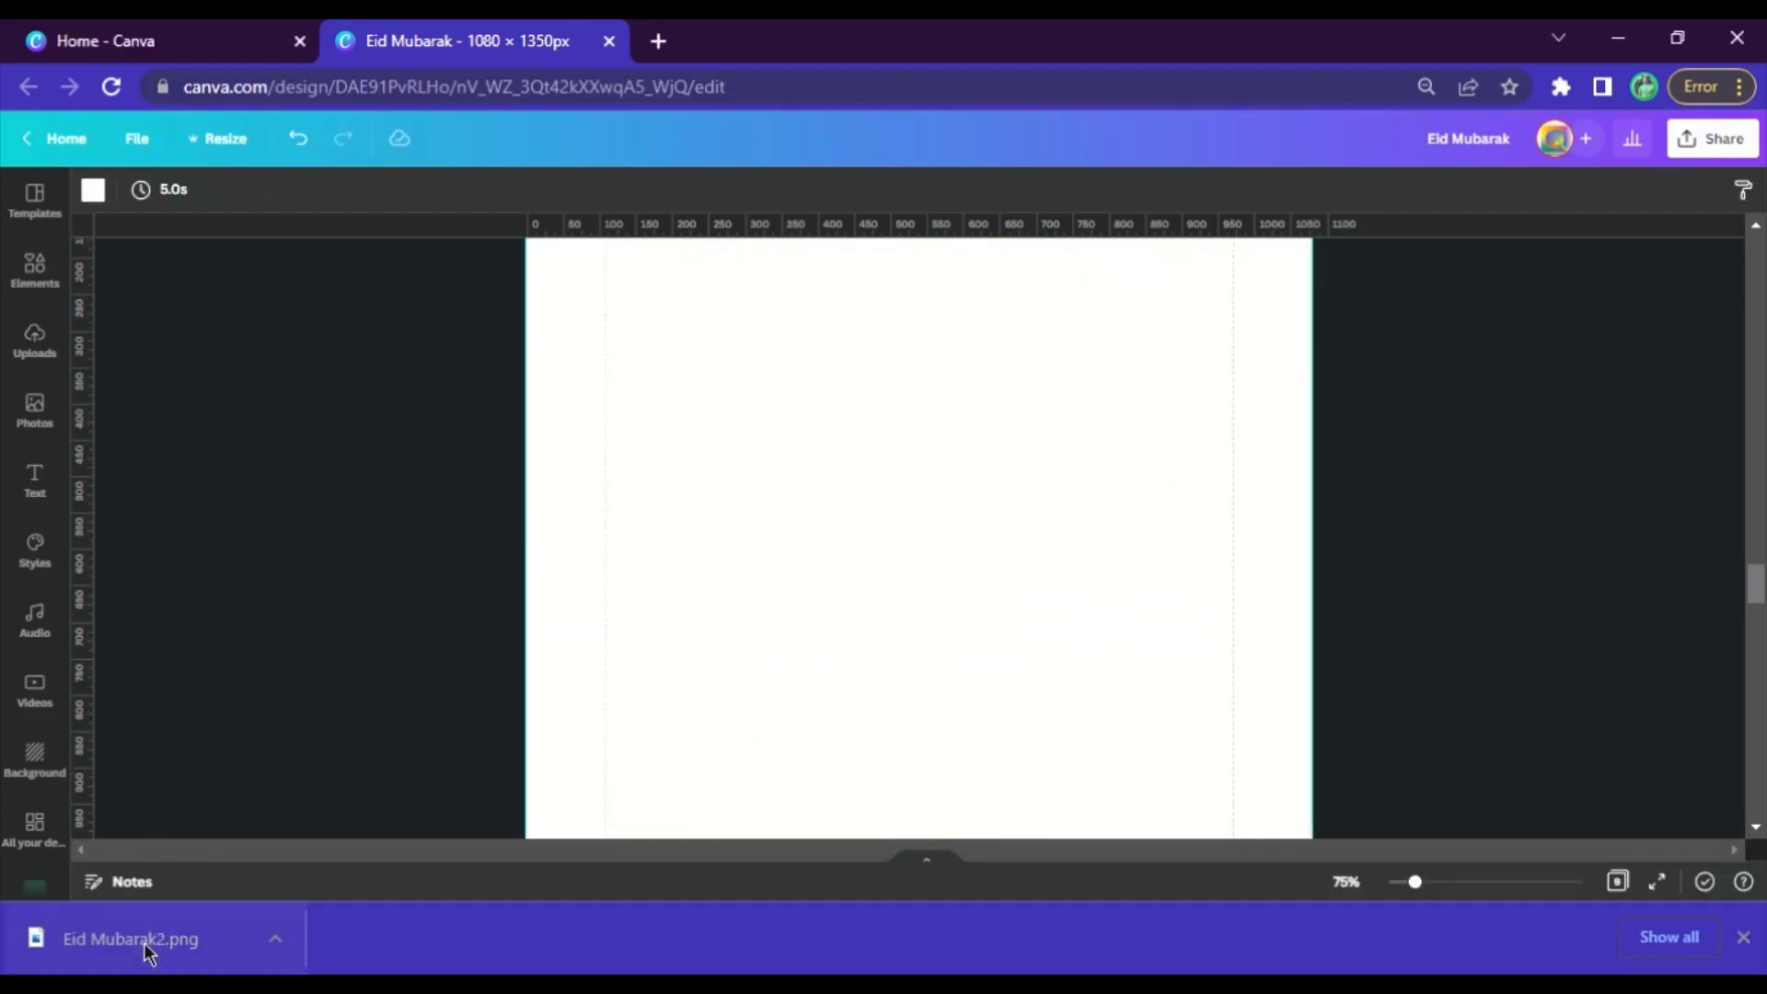
drag(146, 944, 978, 547)
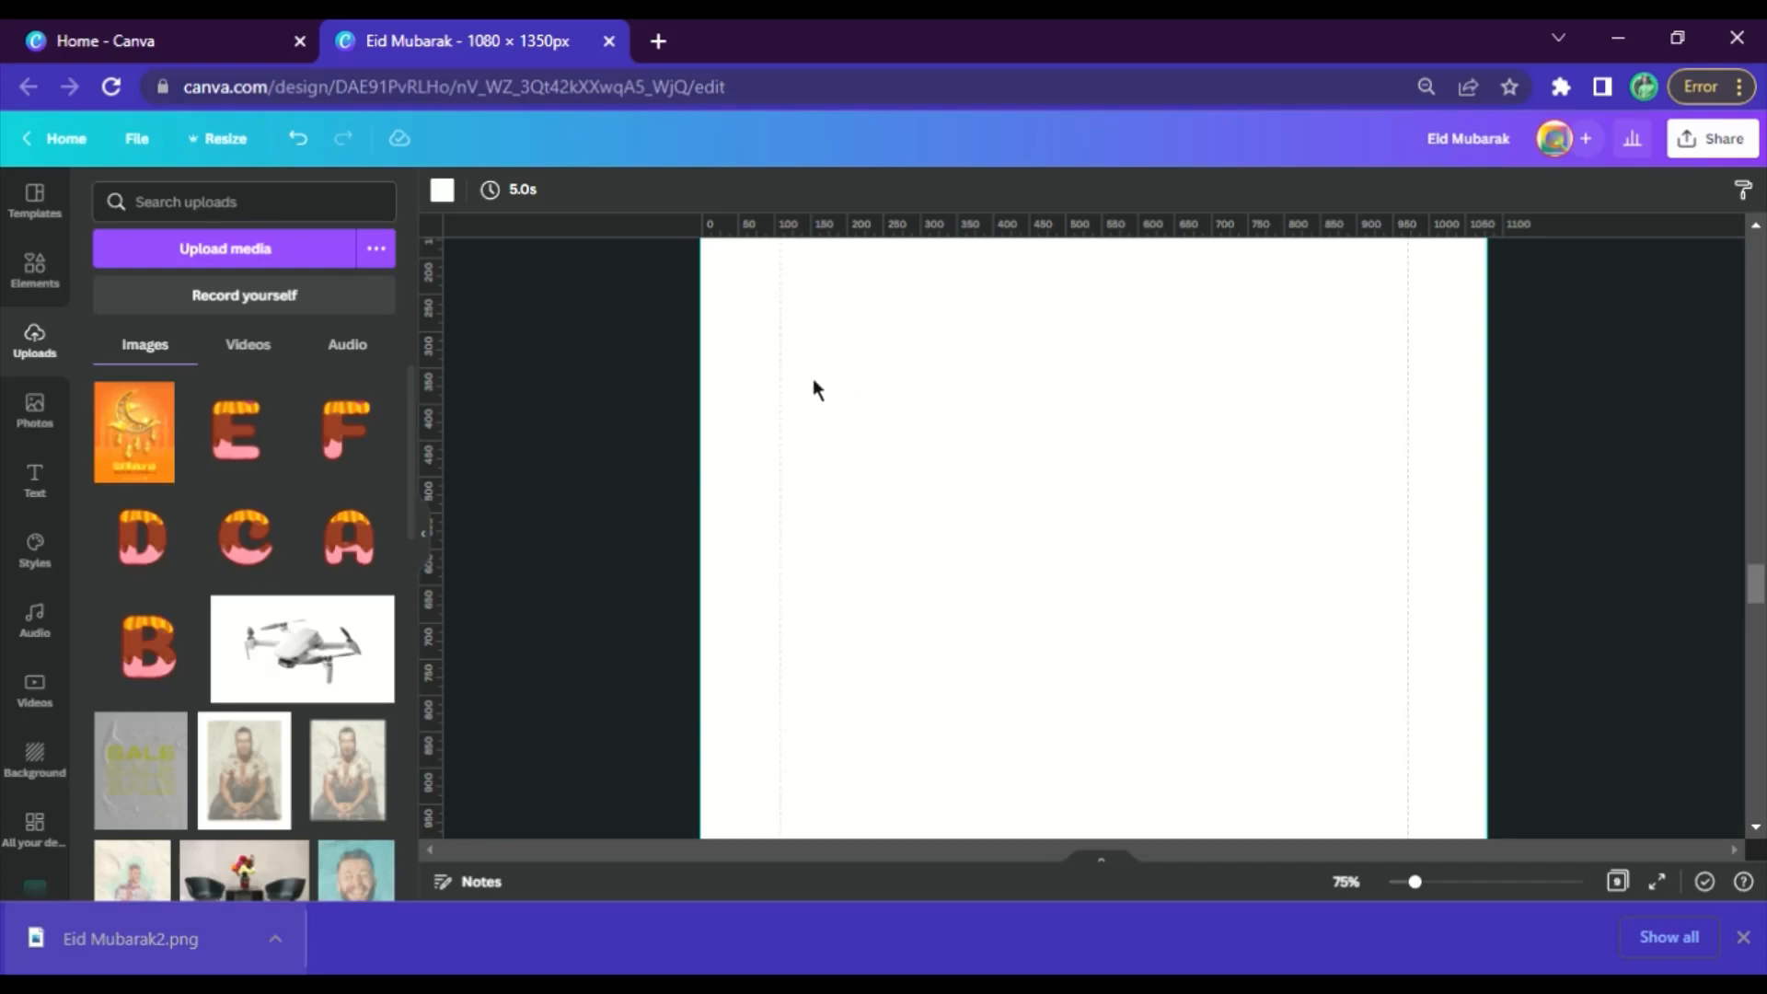
click(427, 538)
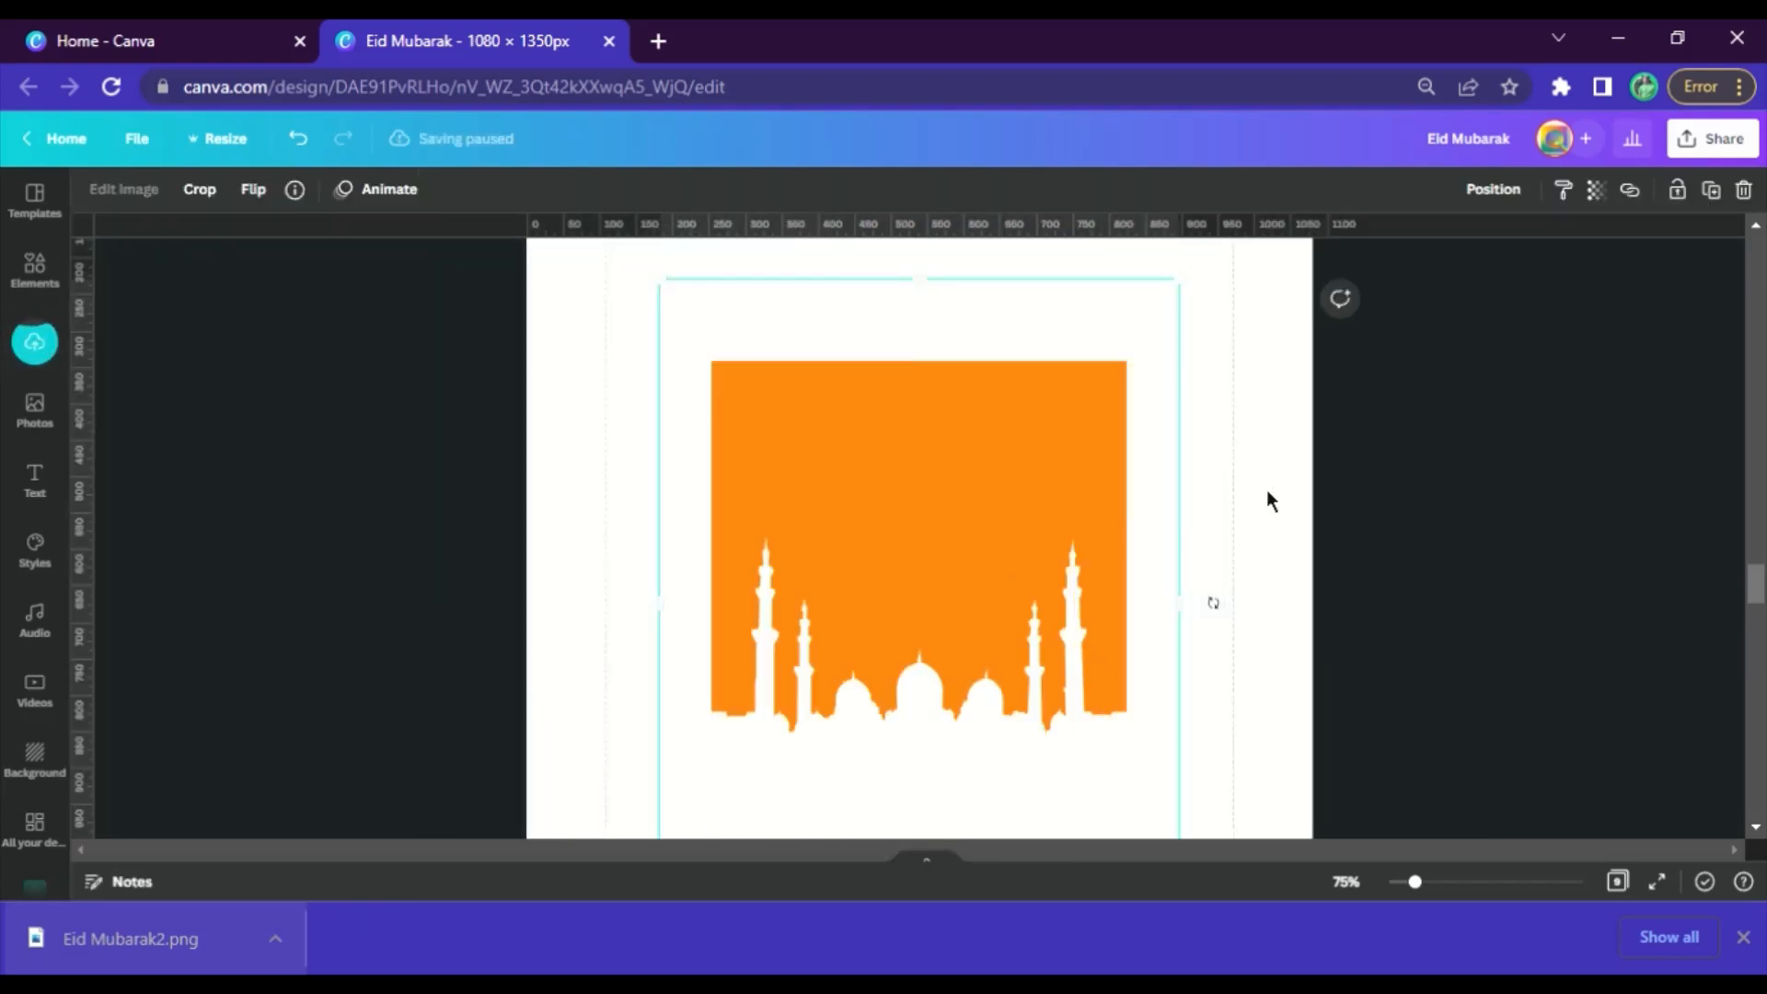
Recolor the background of page 6 with the mauve-gray document color
click(1266, 497)
click(93, 190)
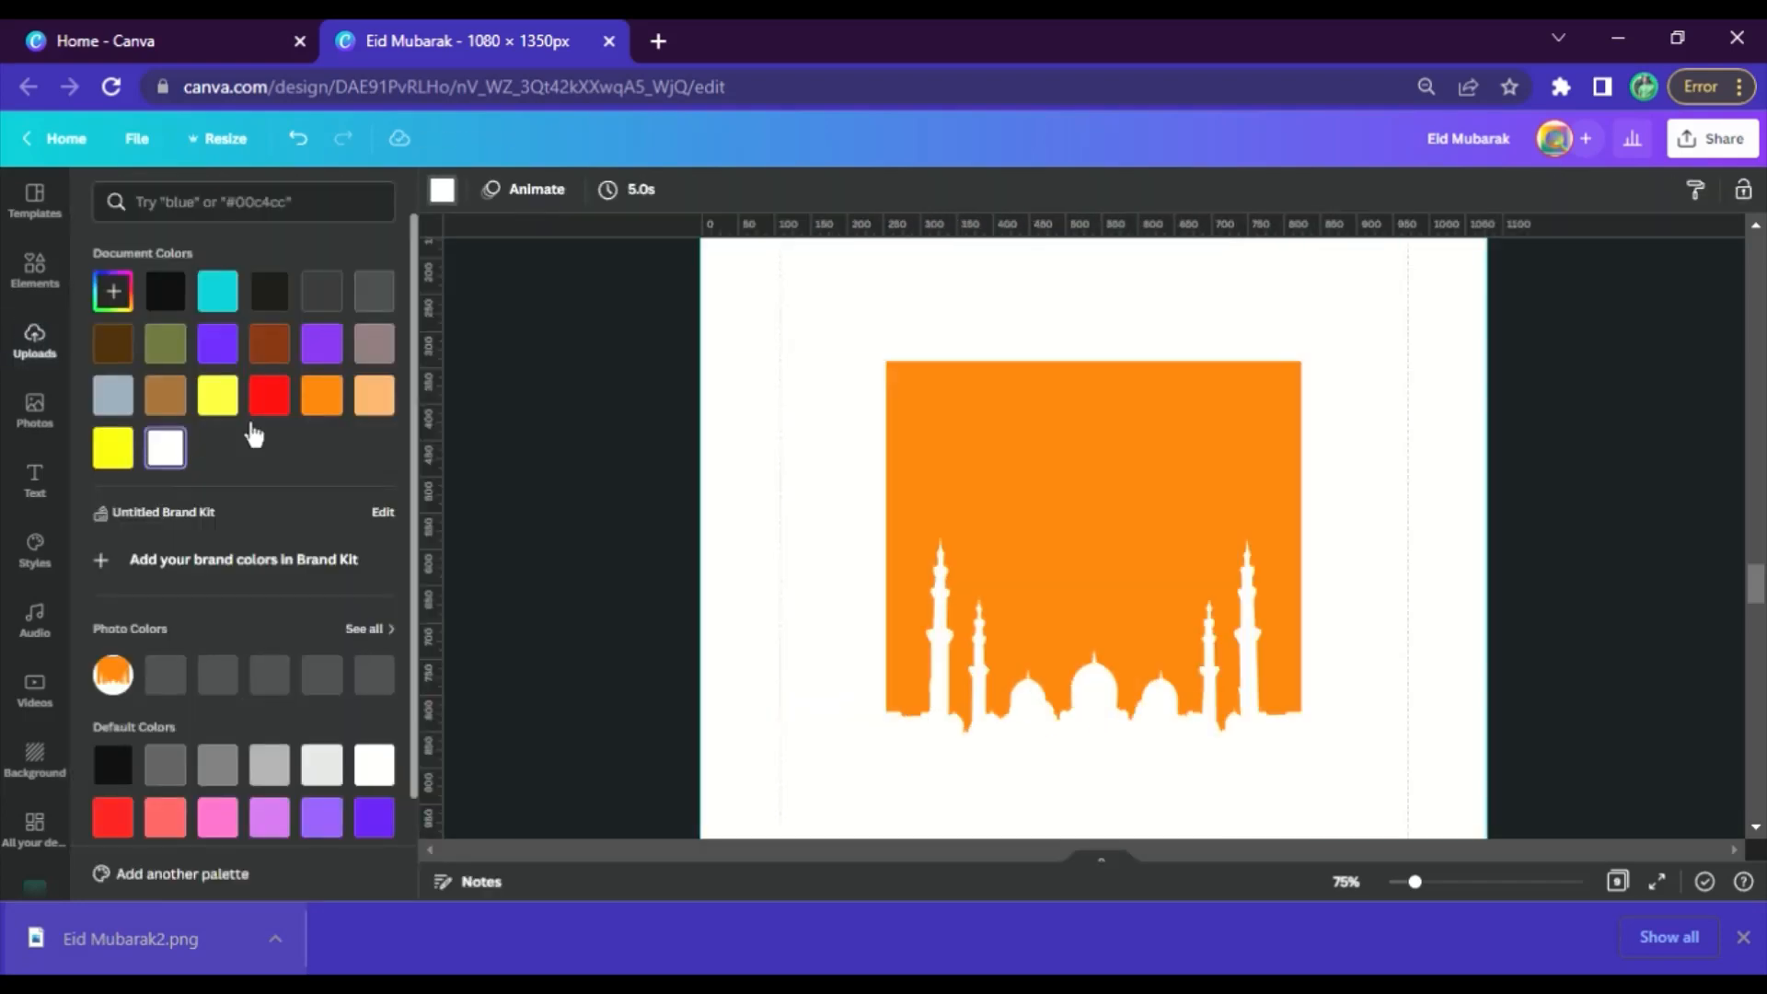
click(374, 343)
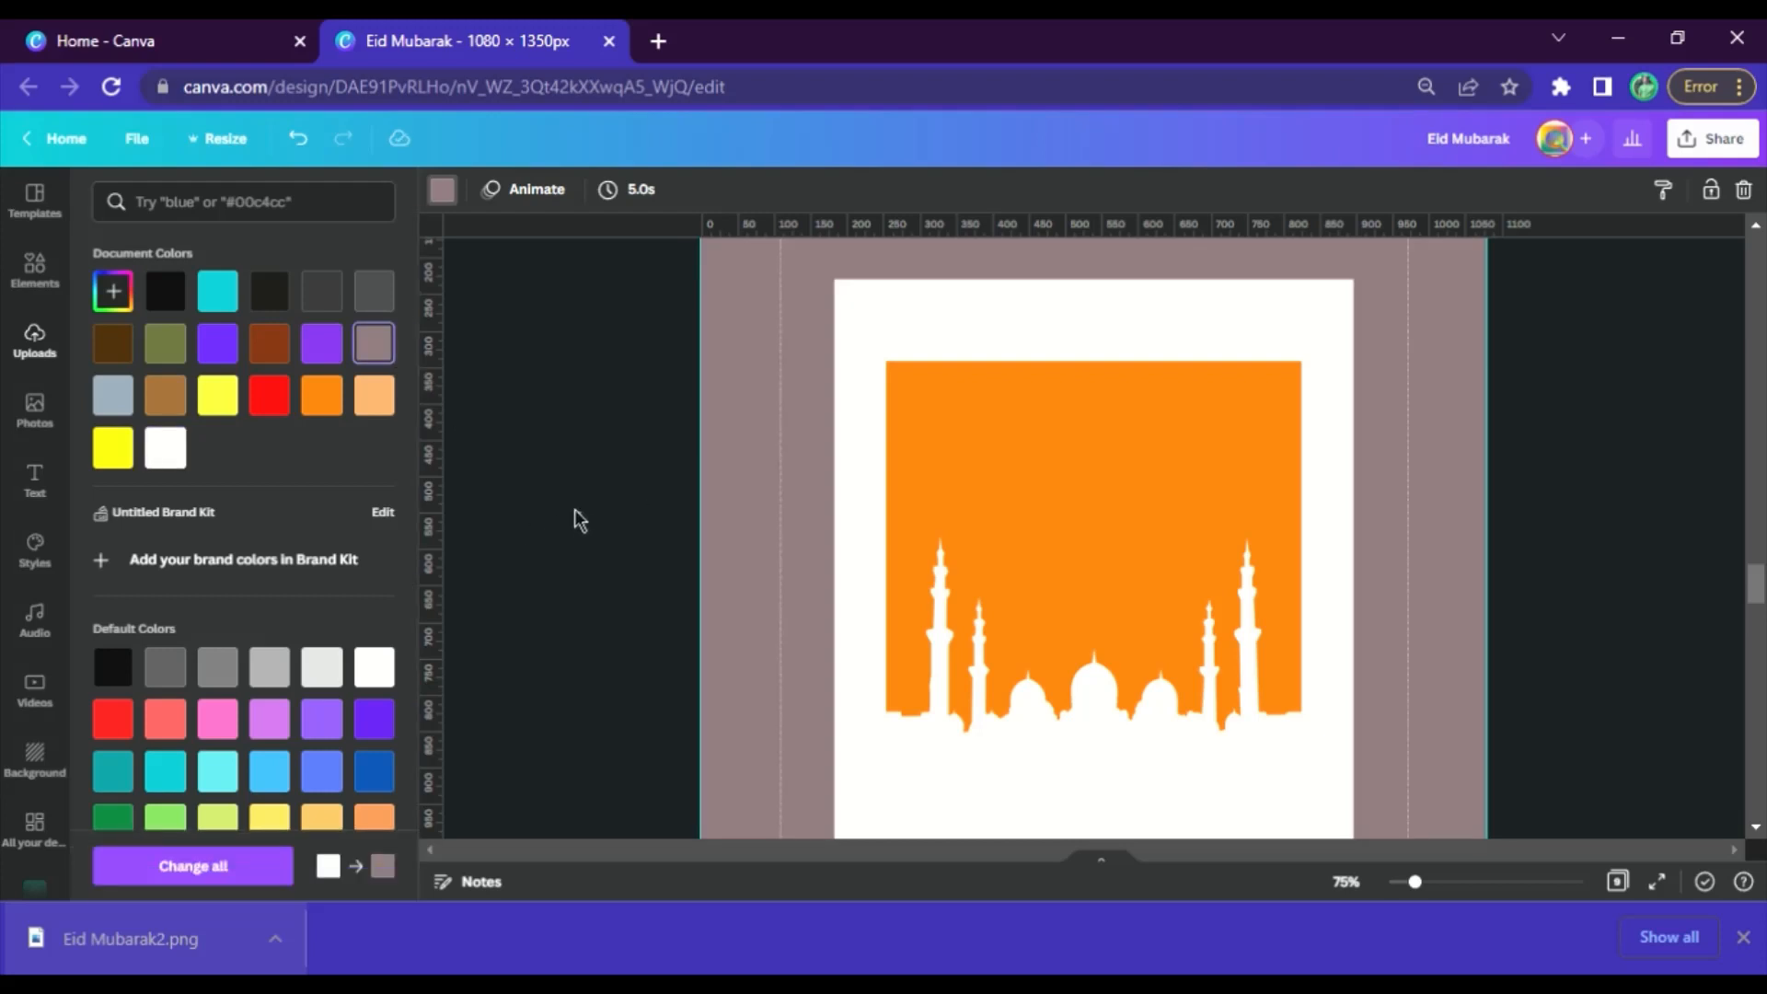
click(574, 510)
Remove the white background from the mosque image on page 6 with Background Remover and apply the result
drag(989, 580, 1035, 589)
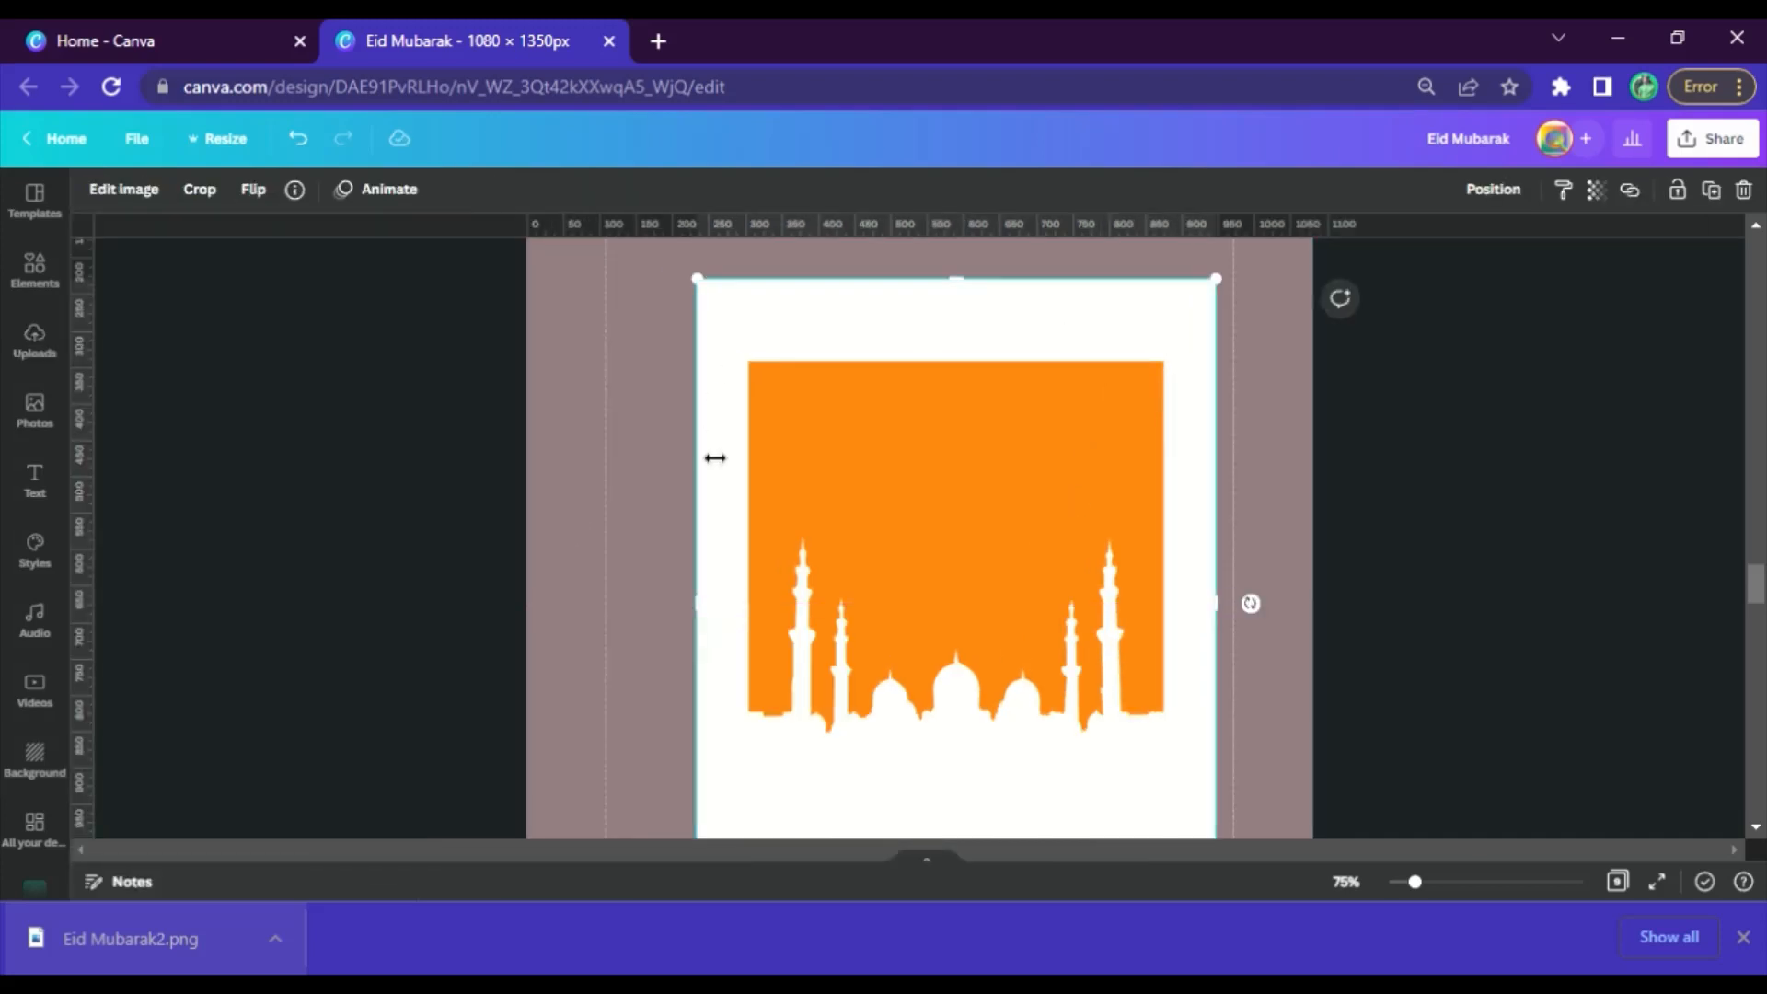
click(124, 190)
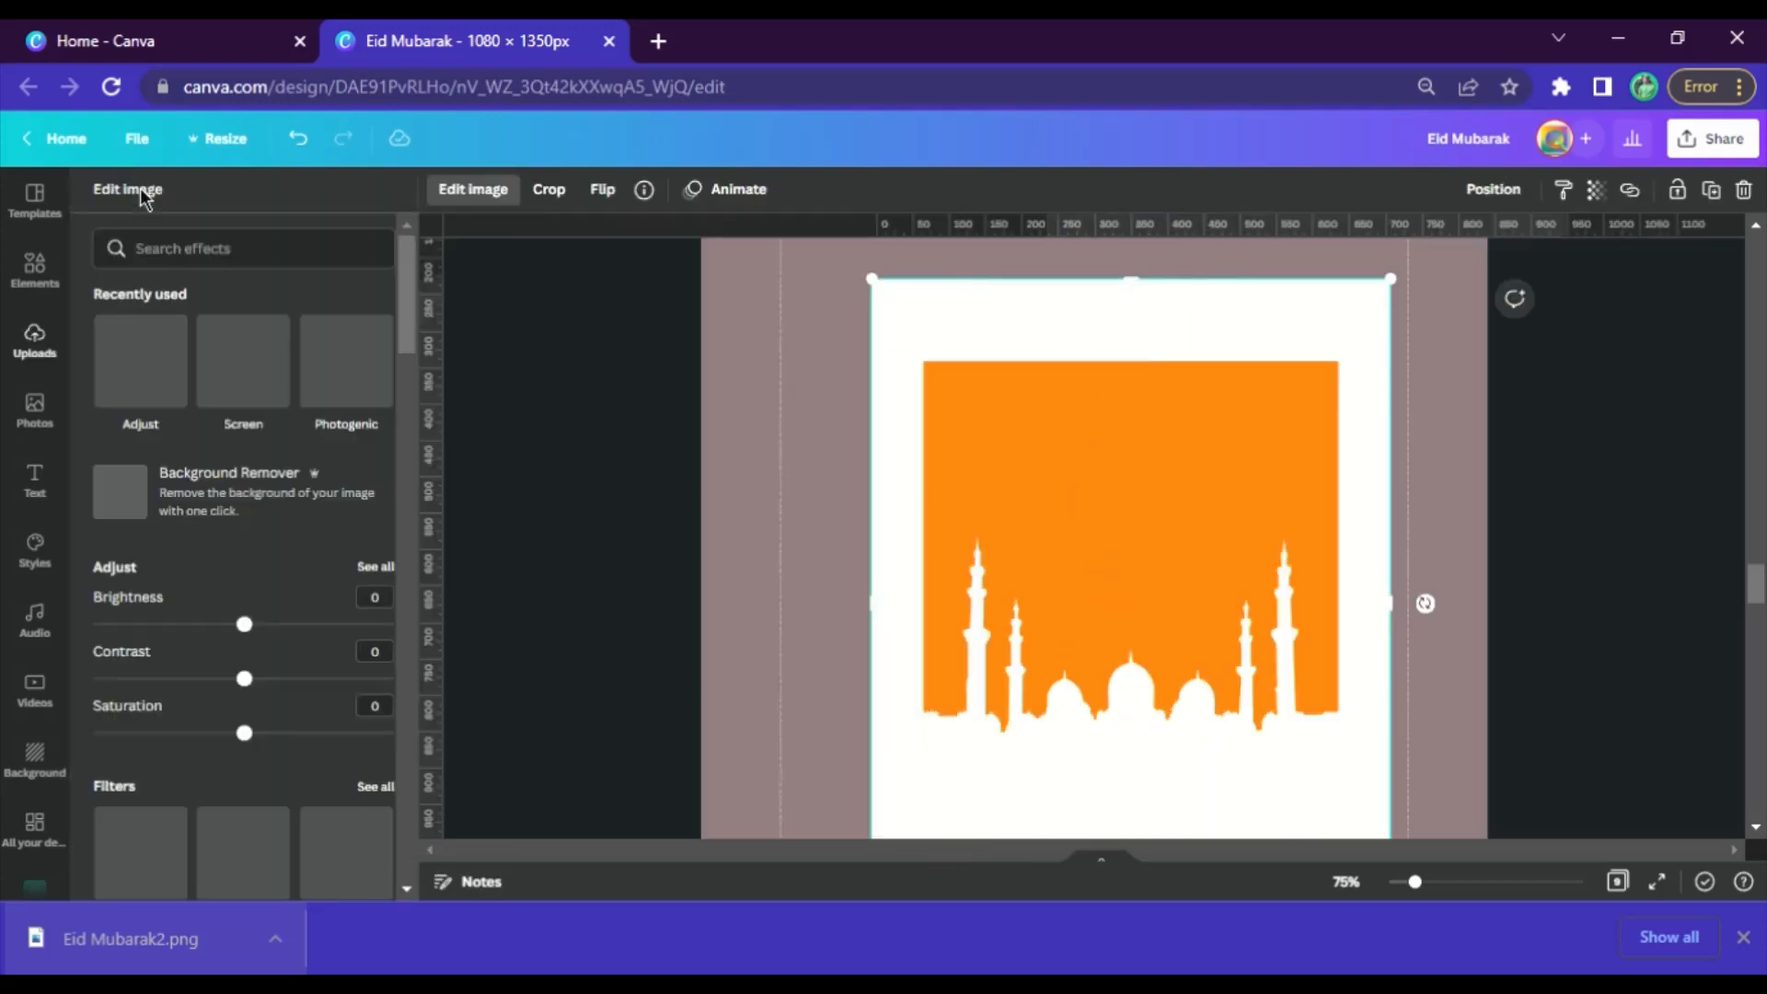
click(138, 531)
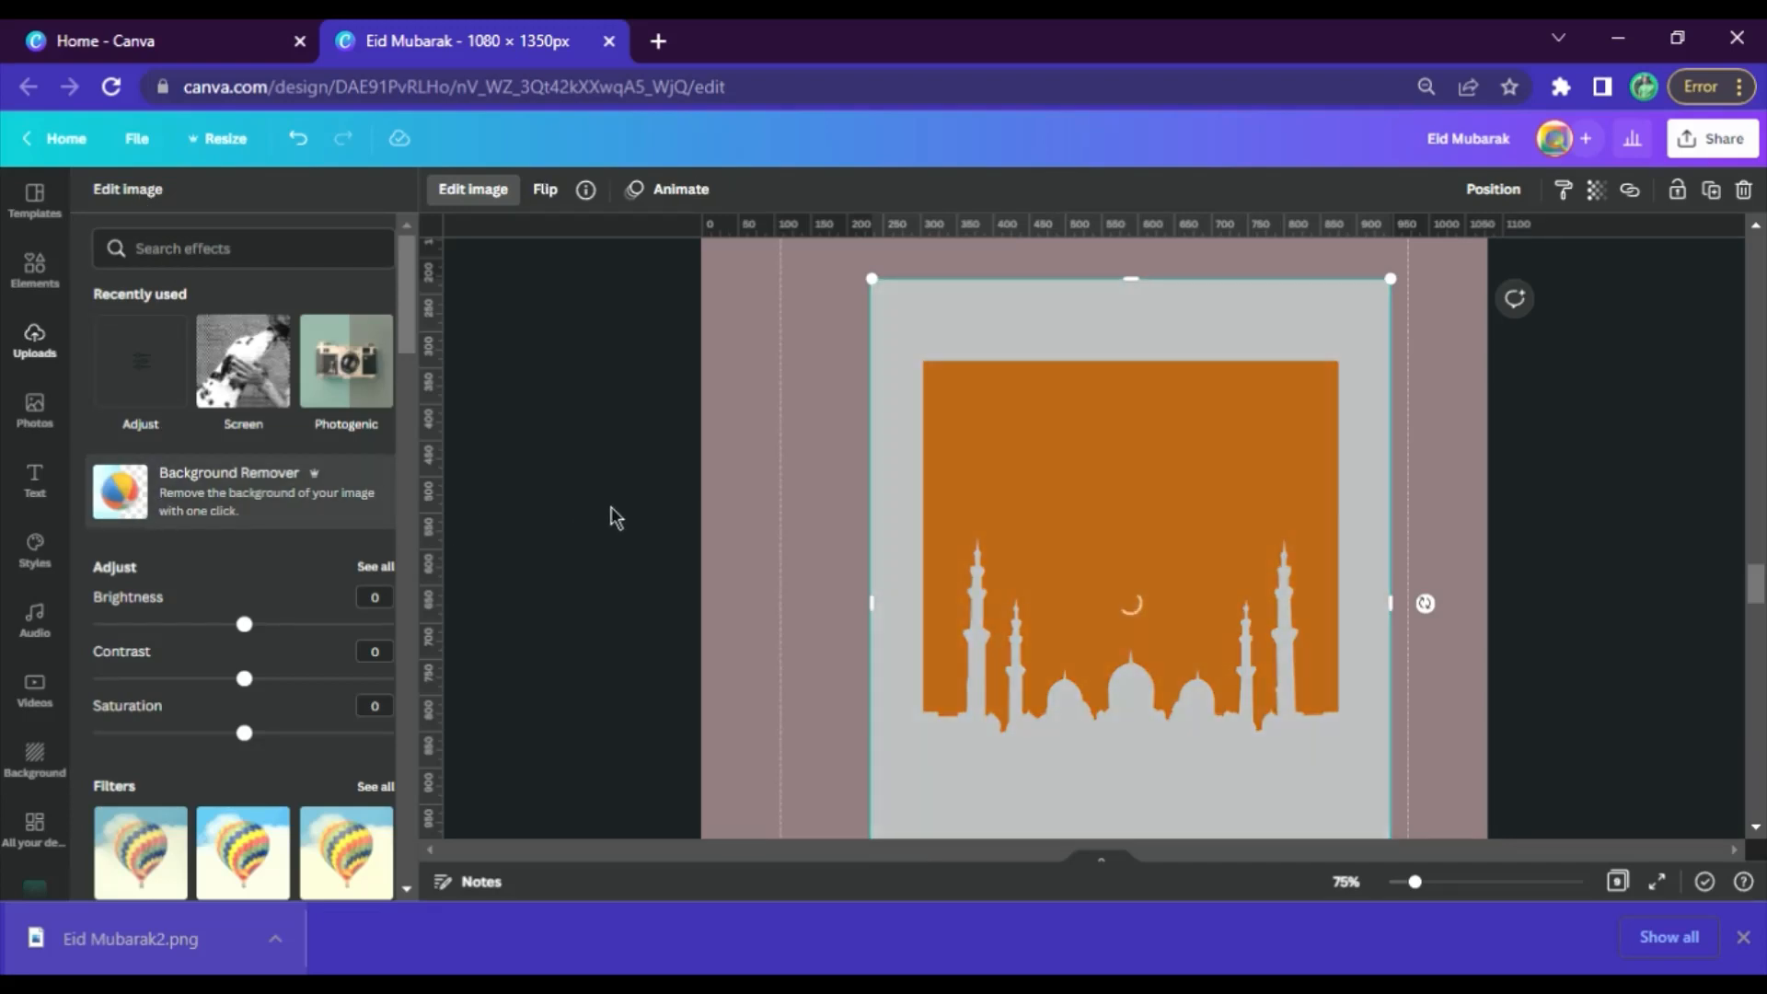
click(1744, 938)
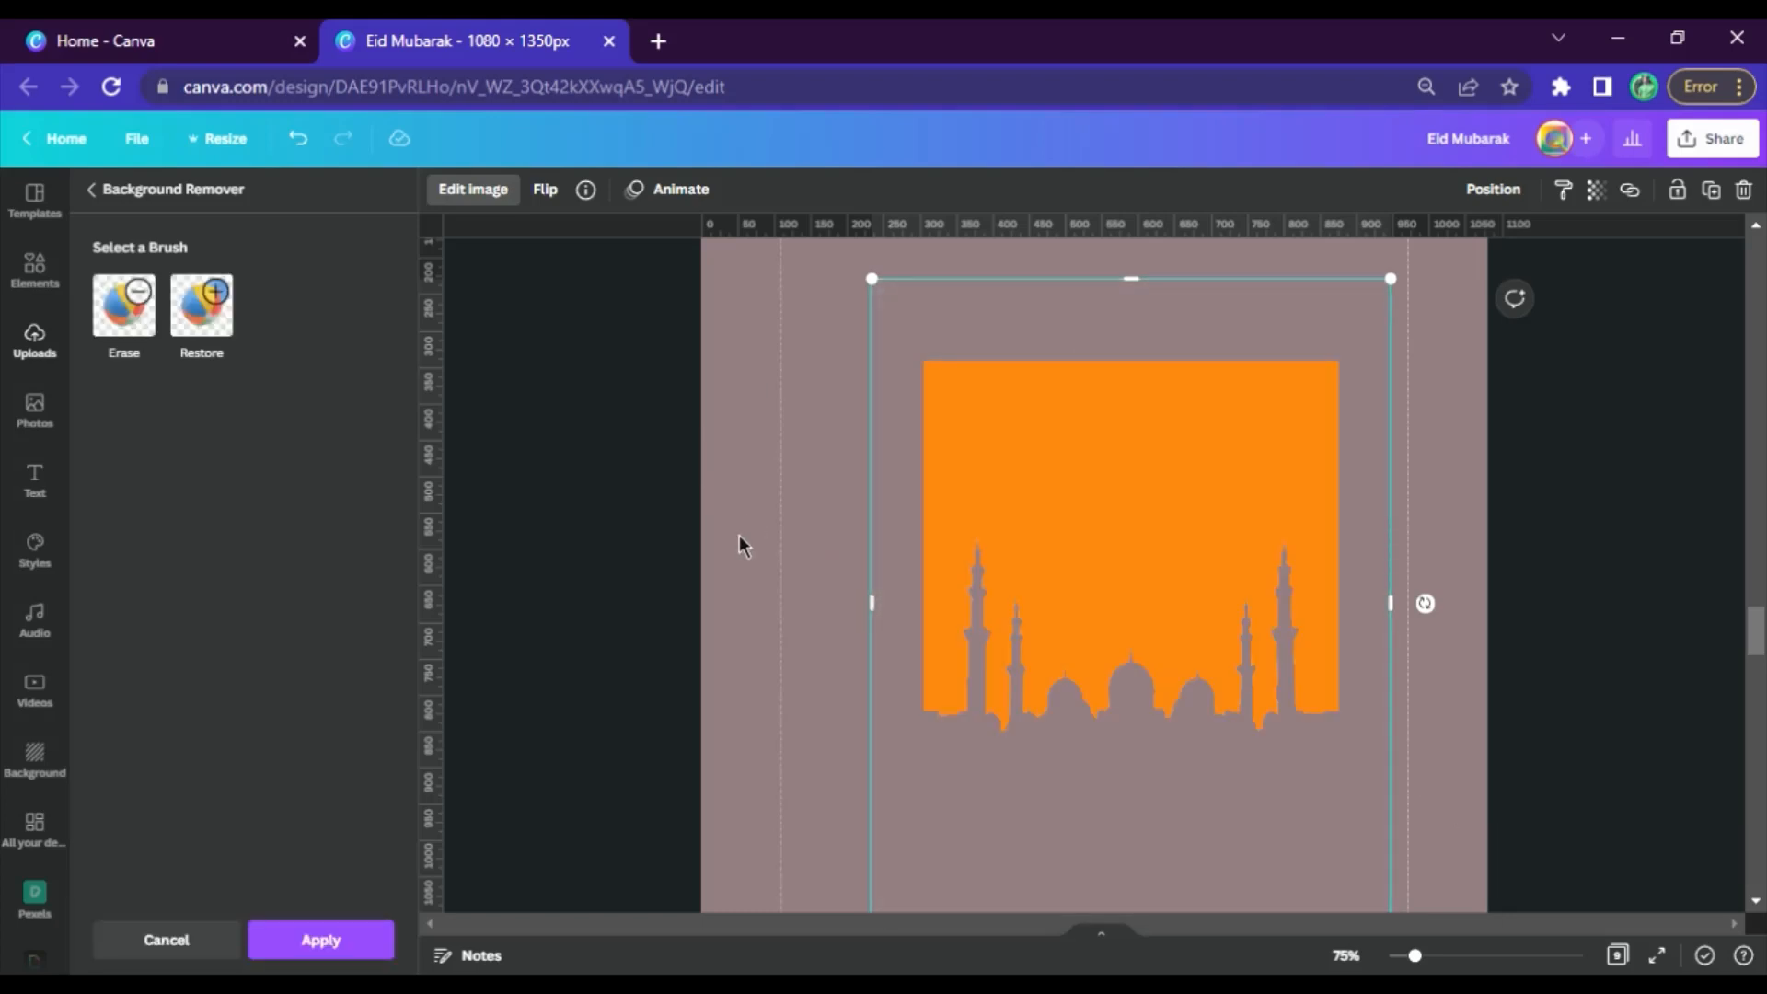
click(355, 942)
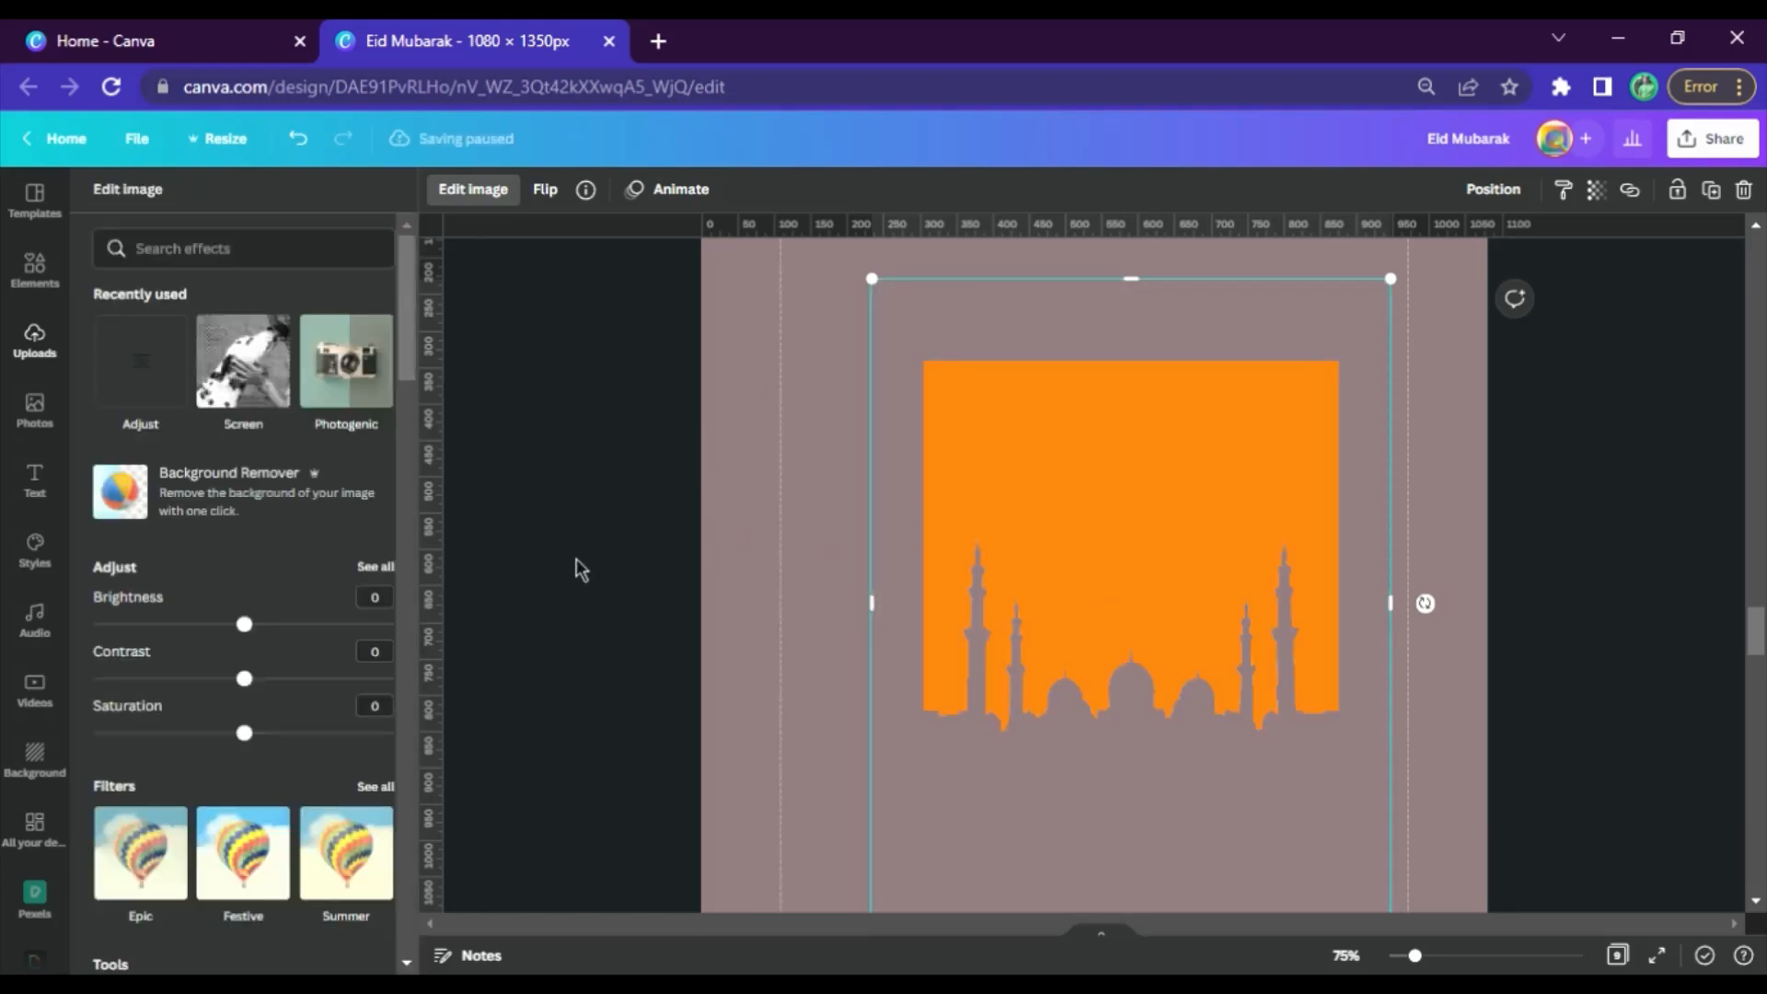
Crop the empty margins around the orange mosque cut-out and move it to the upper-left corner of page 6
click(1124, 476)
drag(1030, 283, 1025, 359)
drag(735, 661, 763, 659)
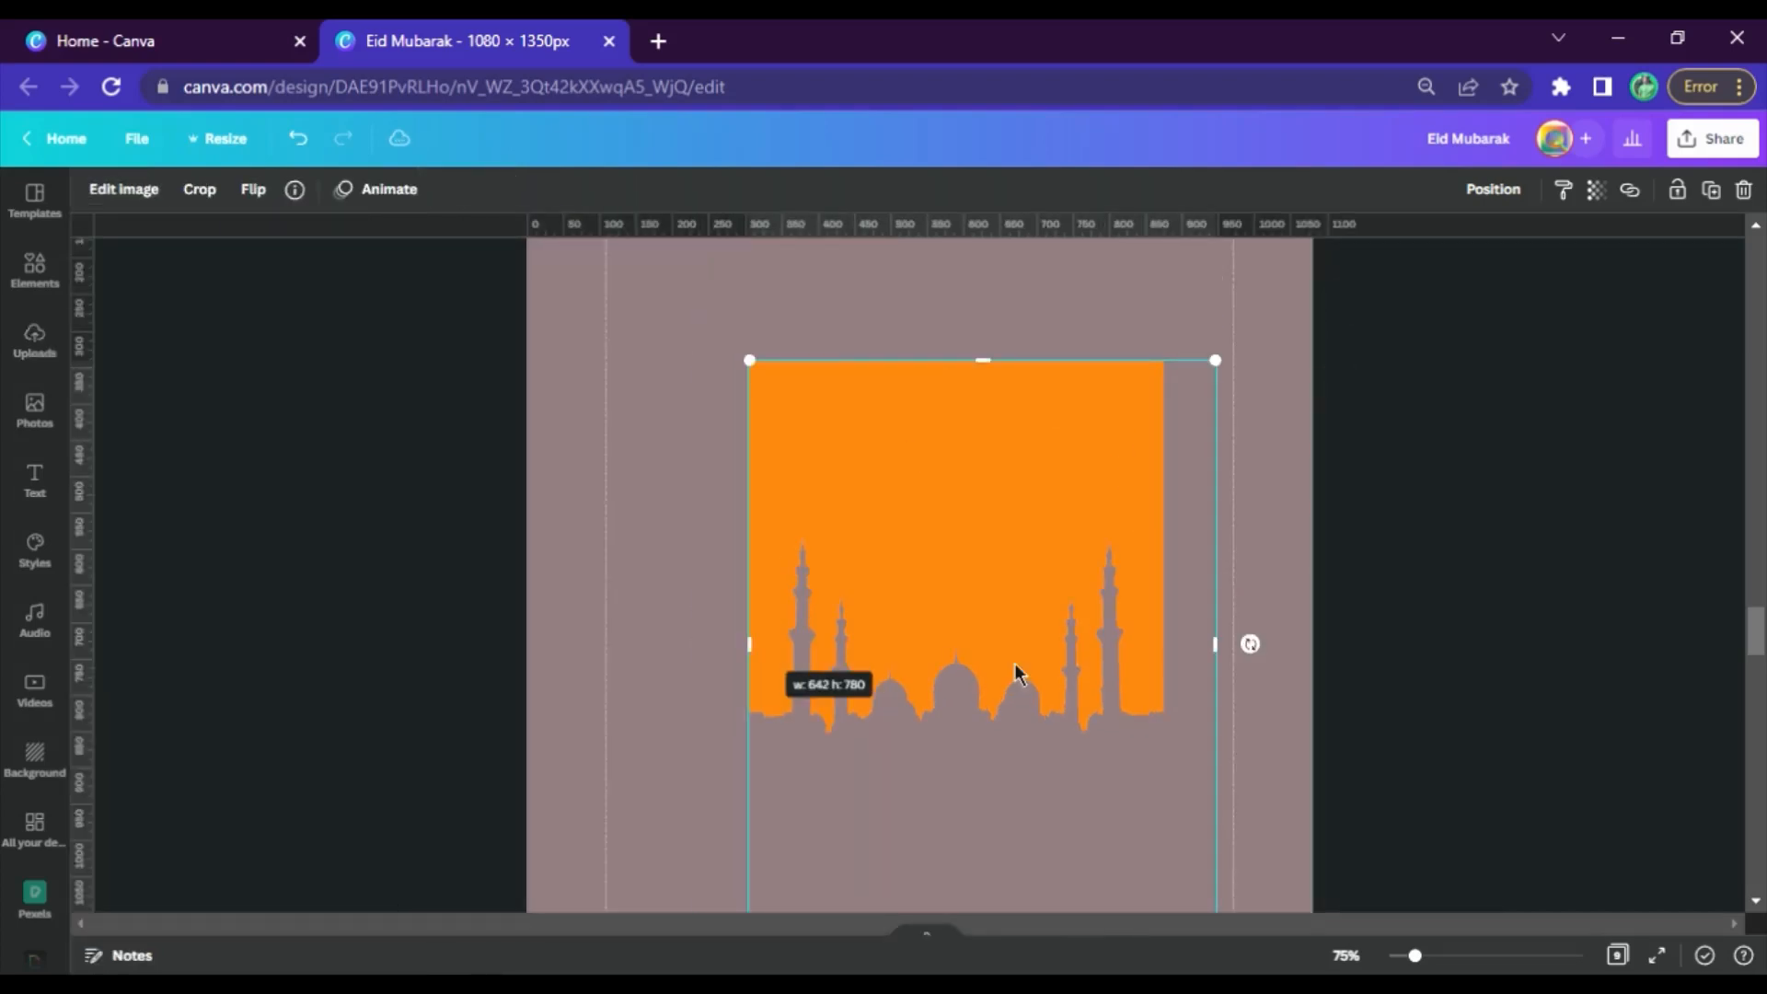
drag(1218, 645, 1174, 678)
scroll(1003, 745, down, 3)
drag(1028, 664, 1052, 533)
scroll(1013, 607, up, 6)
drag(975, 674, 789, 505)
scroll(990, 550, down, 3)
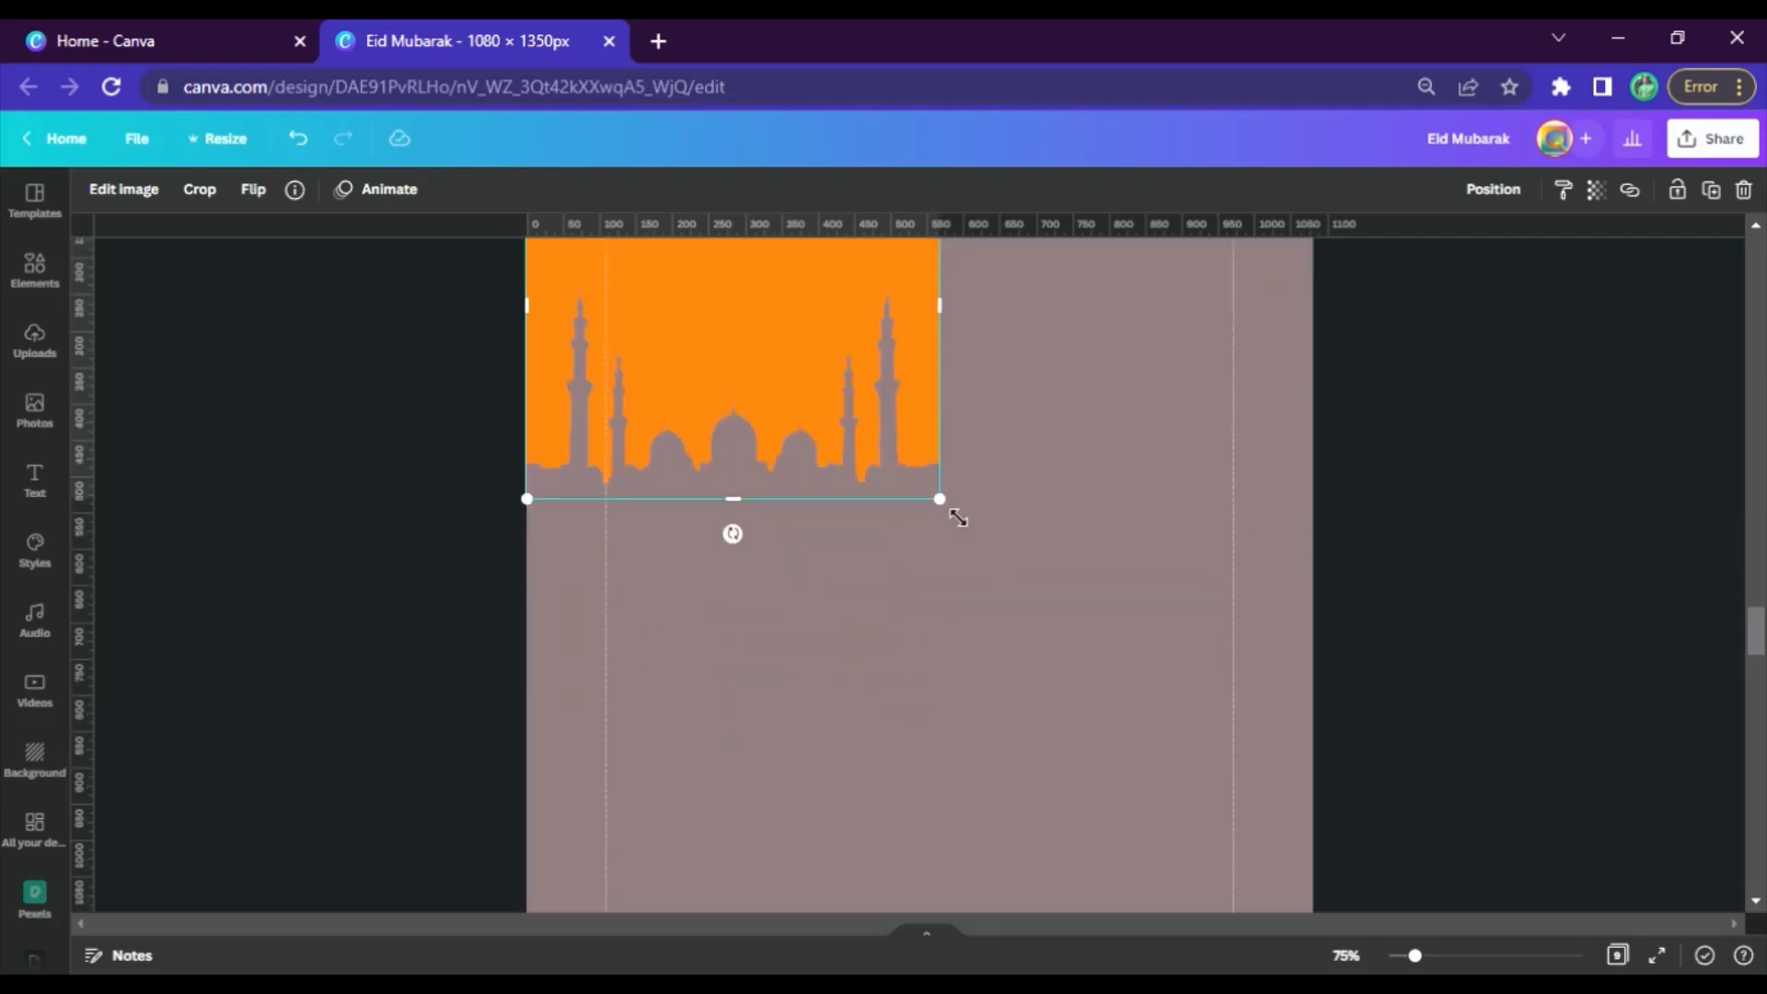
Enlarge the orange mosque cut-out slightly past the page's width and center it along the page's upper edge
drag(958, 518, 1345, 877)
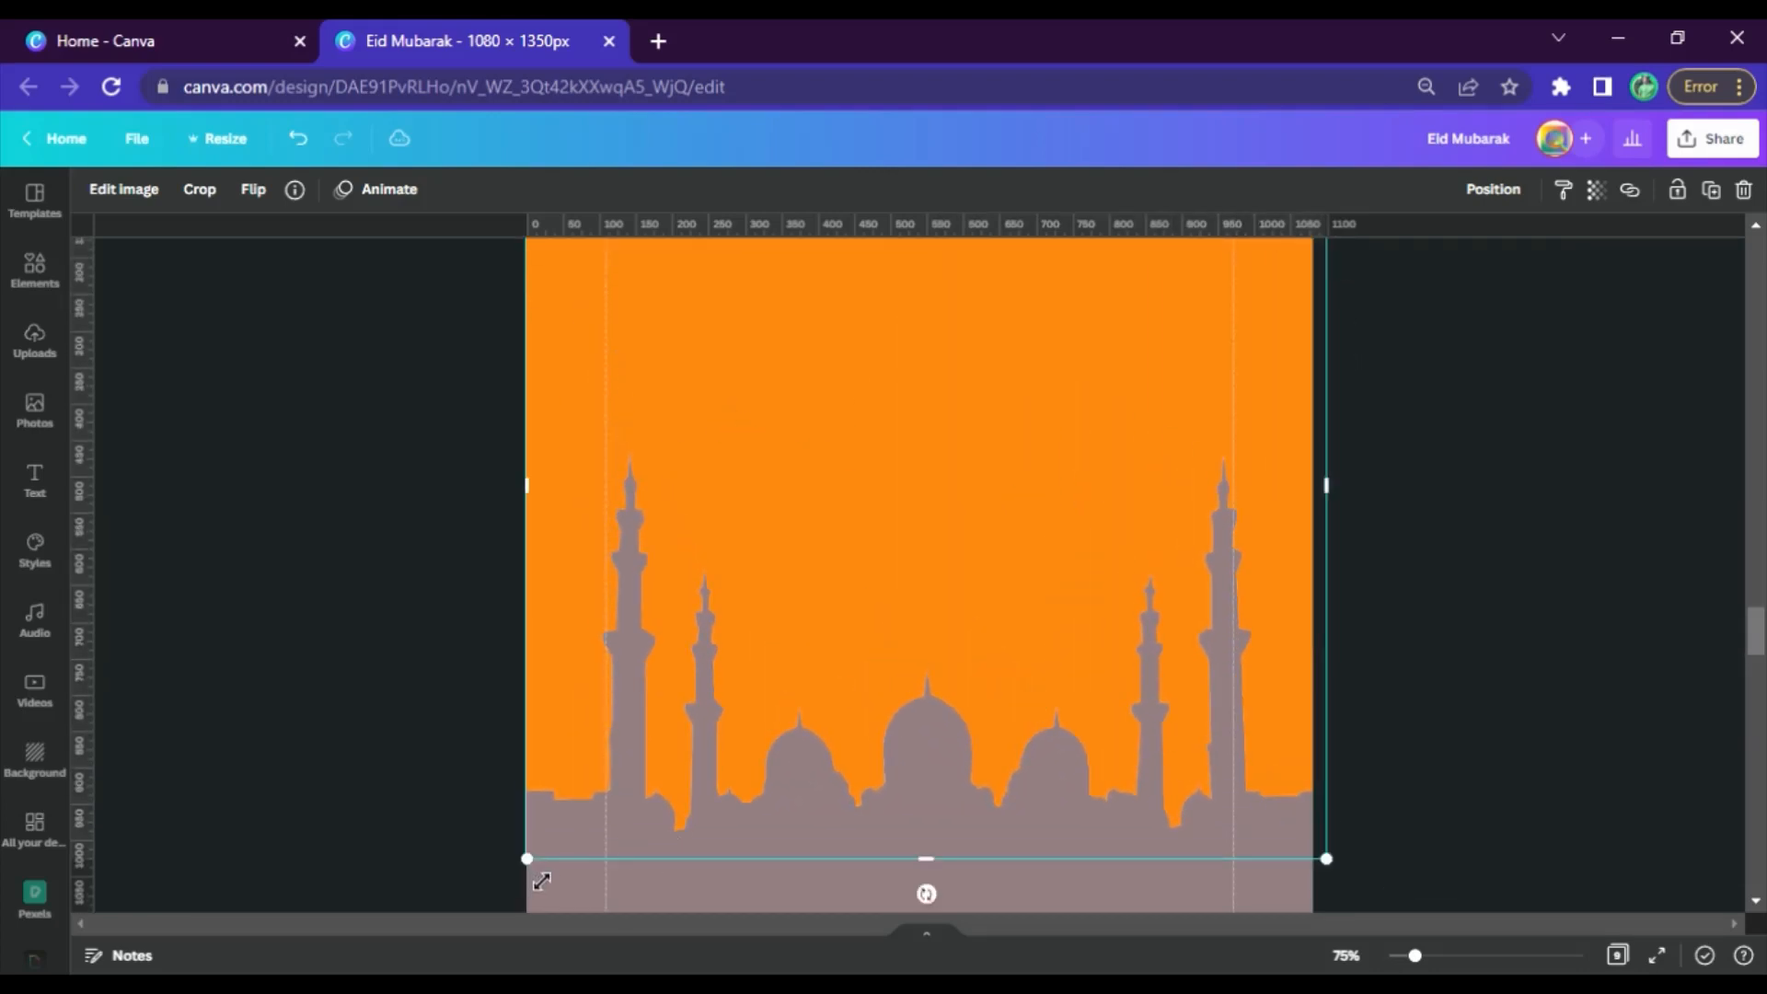
drag(541, 881, 528, 887)
scroll(857, 672, up, 3)
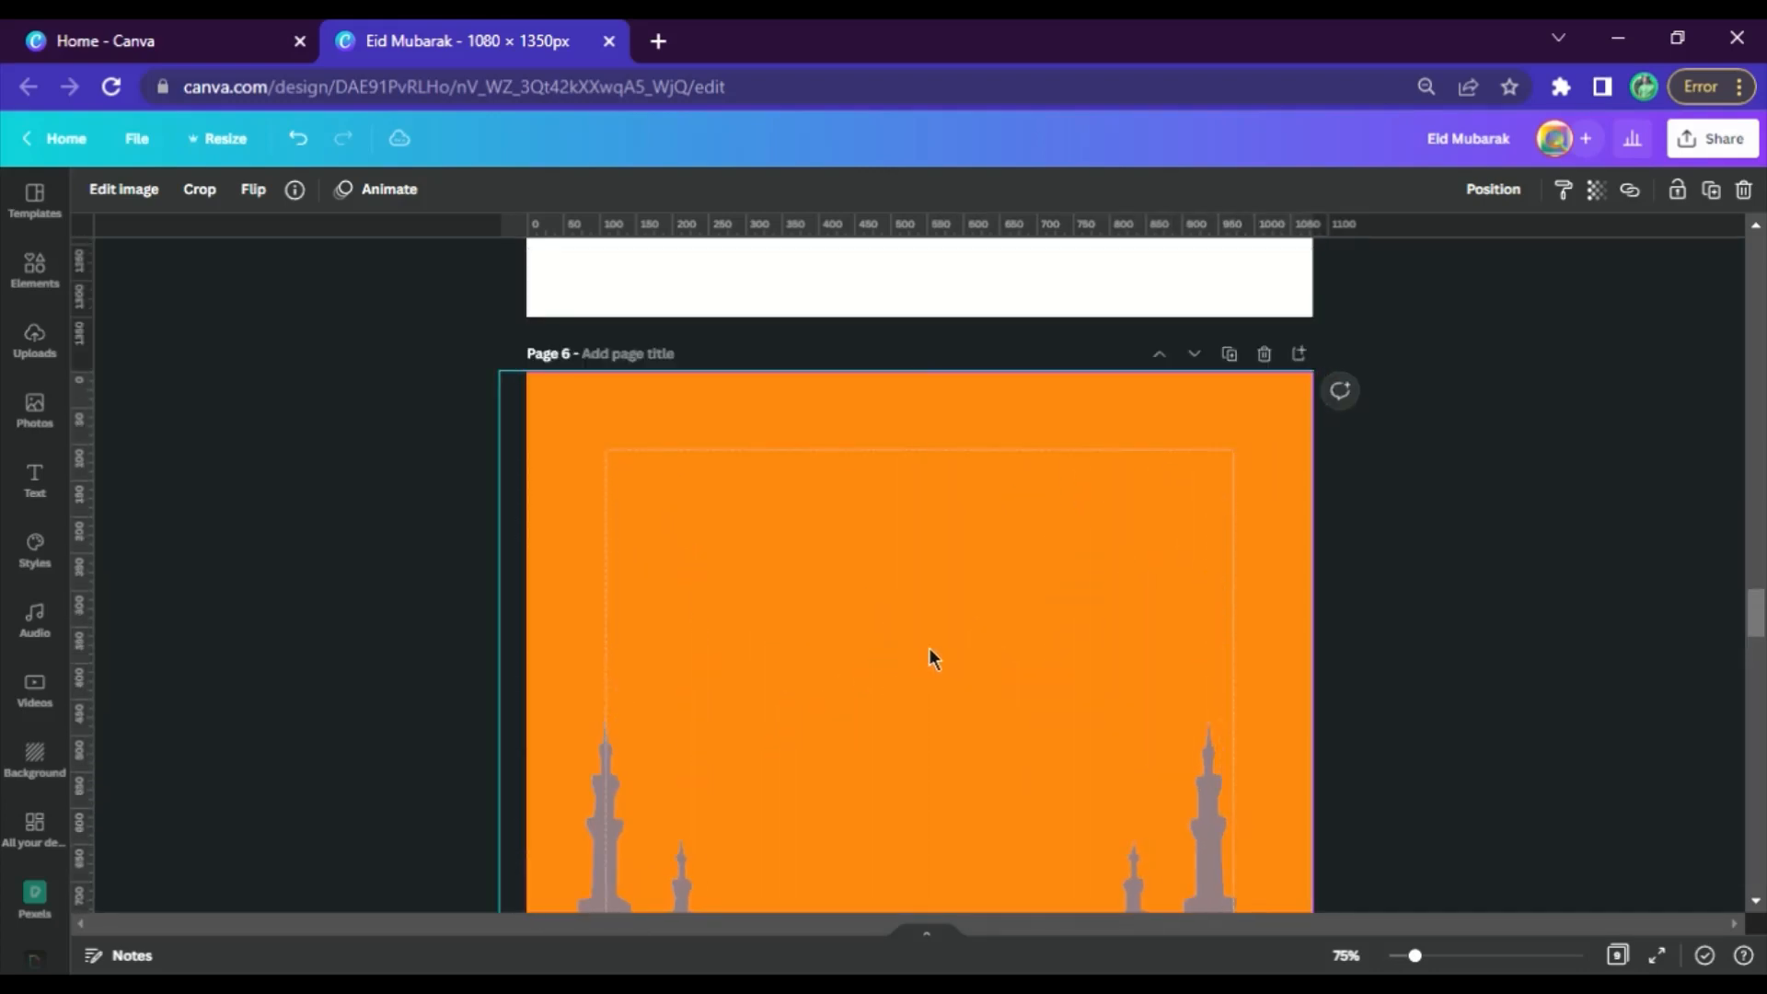
drag(929, 647, 955, 666)
click(1393, 566)
Clear the mauve-gray background color from page 6
scroll(1289, 709, down, 4)
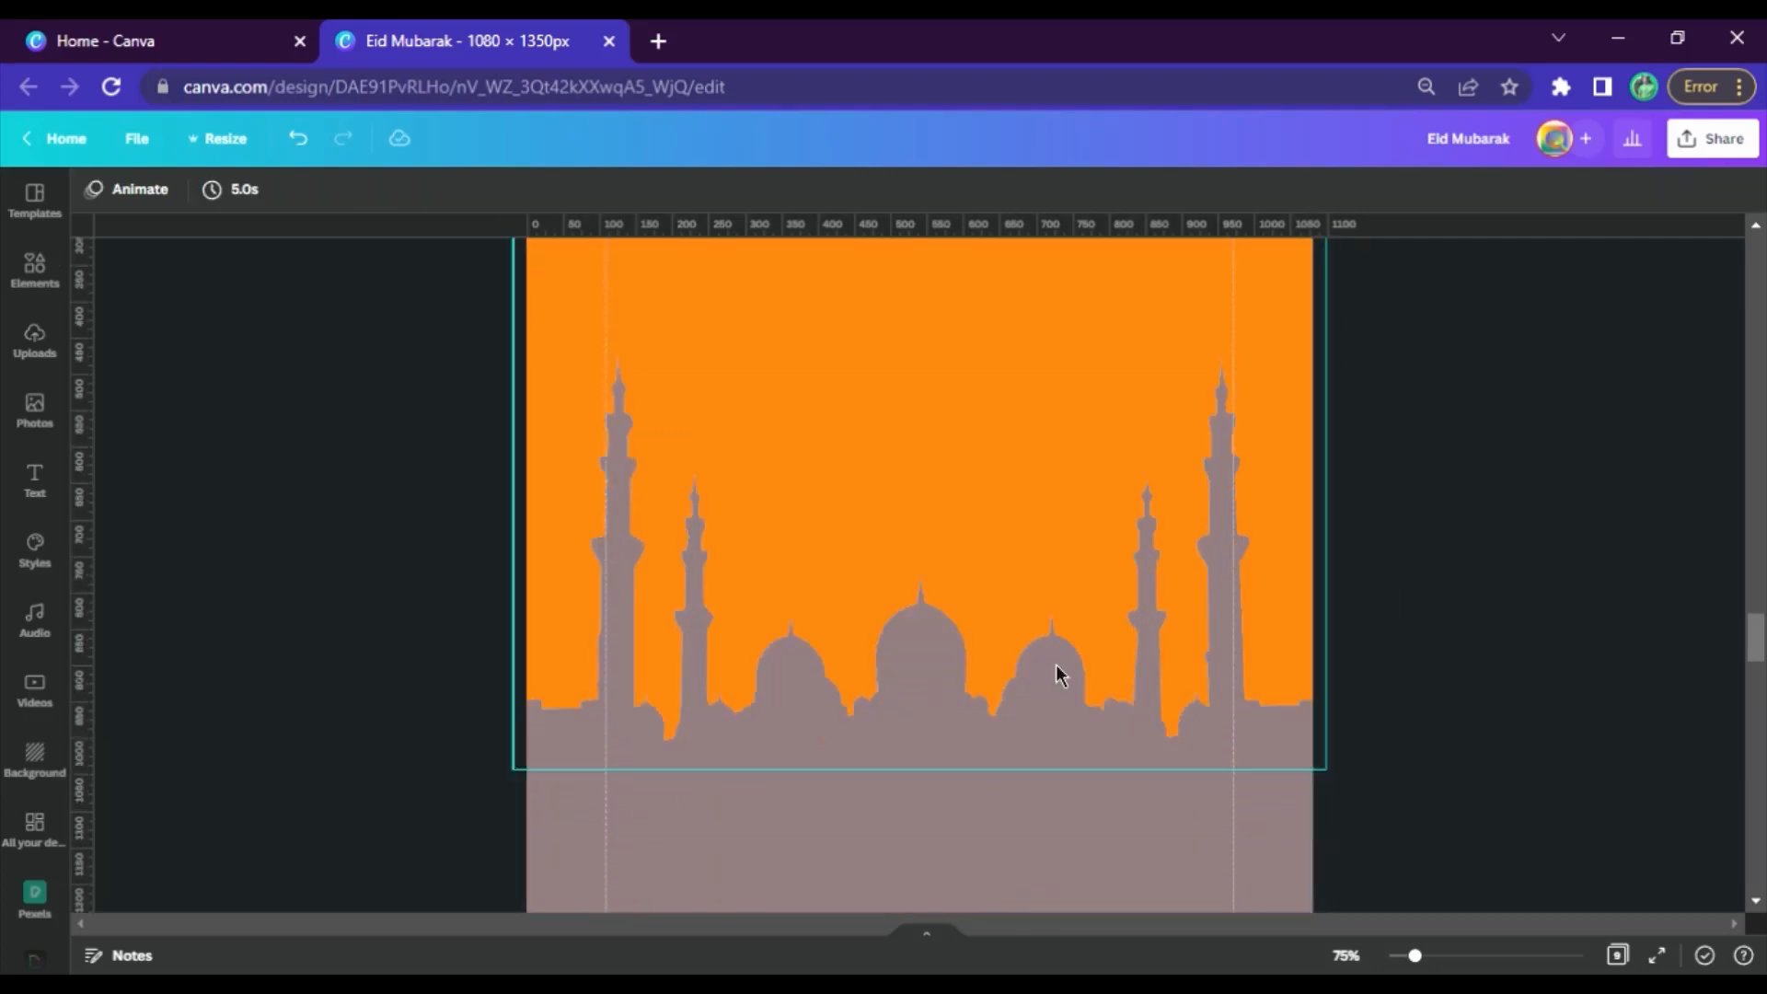
scroll(1059, 672, down, 2)
click(1118, 753)
key(Delete)
scroll(1119, 725, up, 4)
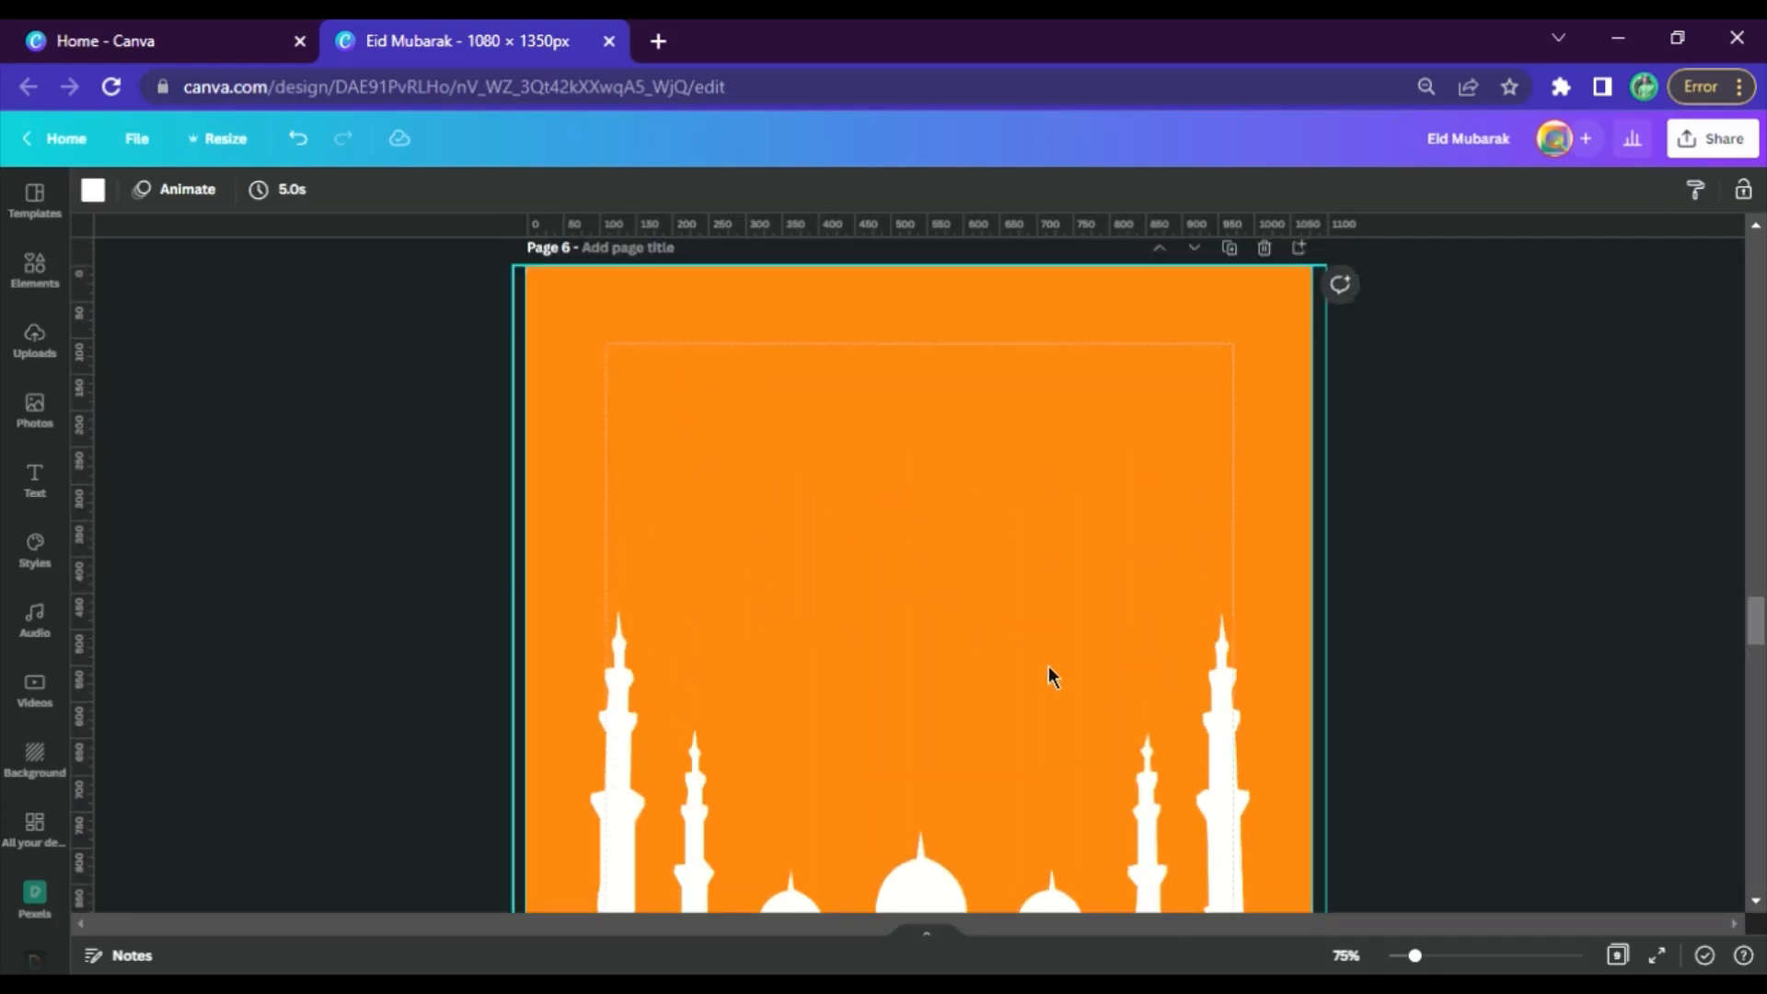
scroll(1019, 747, up, 2)
click(1031, 736)
scroll(1018, 610, down, 8)
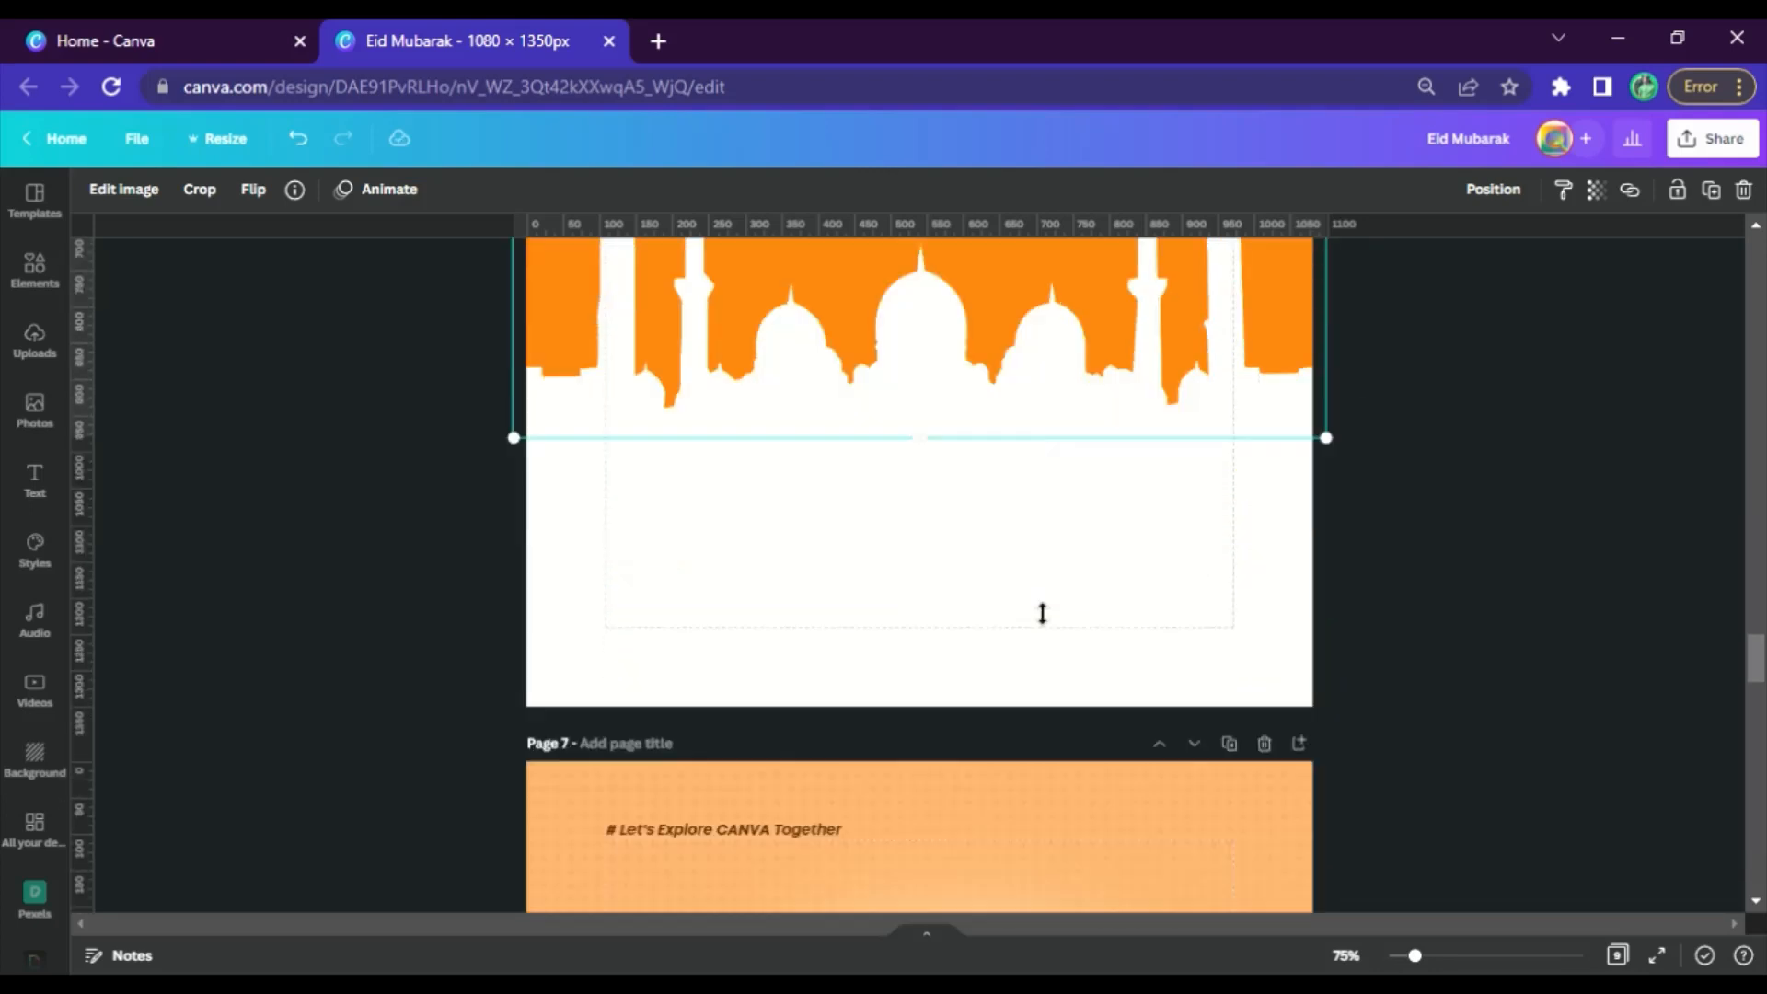
scroll(1234, 599, up, 3)
click(1180, 774)
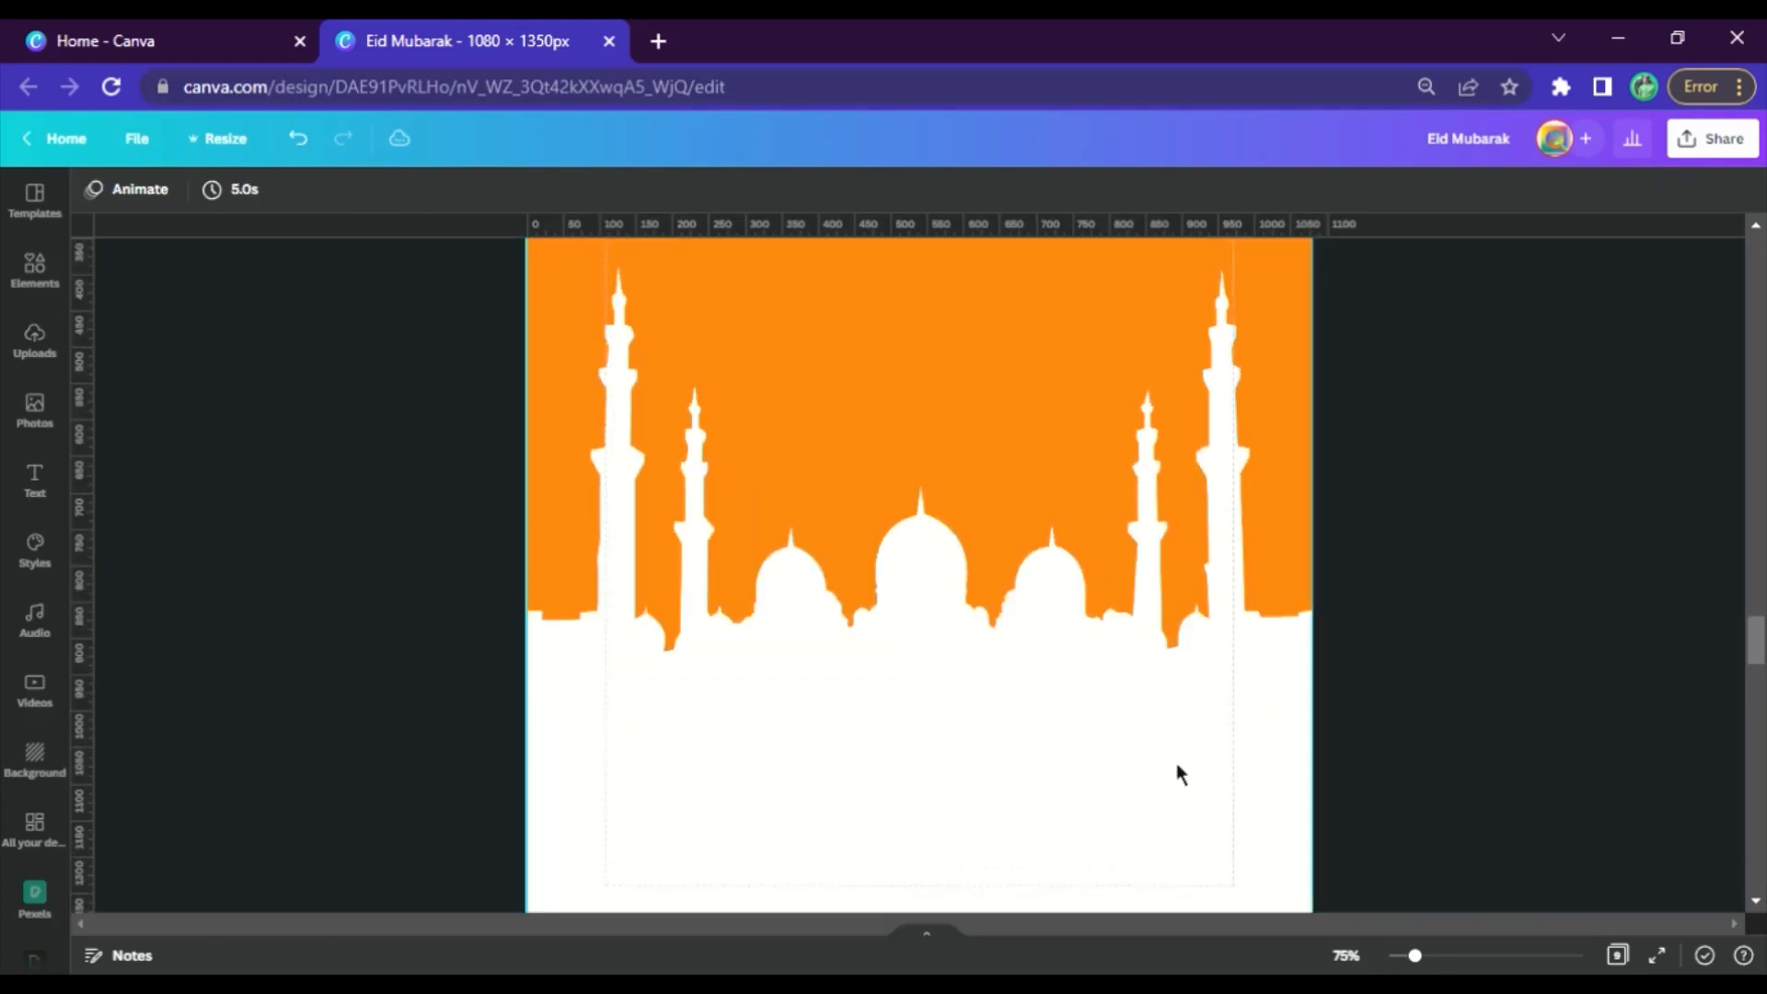
Apply the cool-toned Astro filter from the Photogenic effects to the orange mosque cut-out on page 6
scroll(1012, 663, up, 3)
click(975, 556)
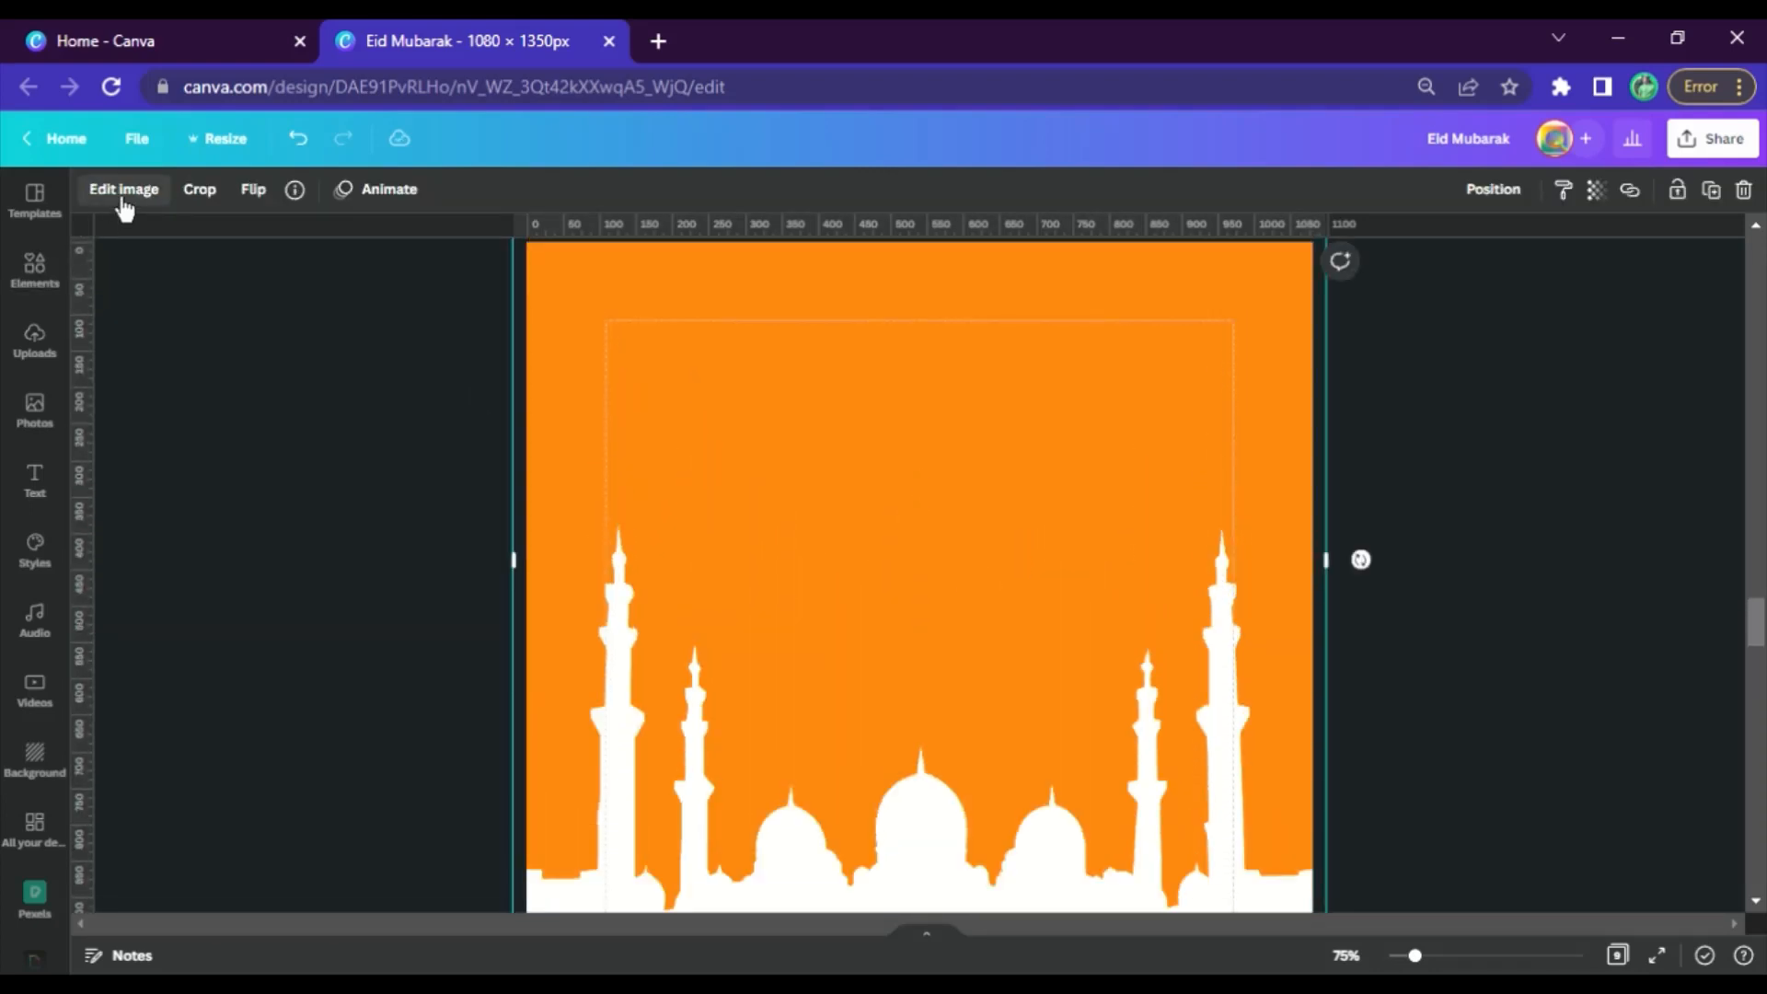
click(109, 192)
scroll(331, 791, down, 10)
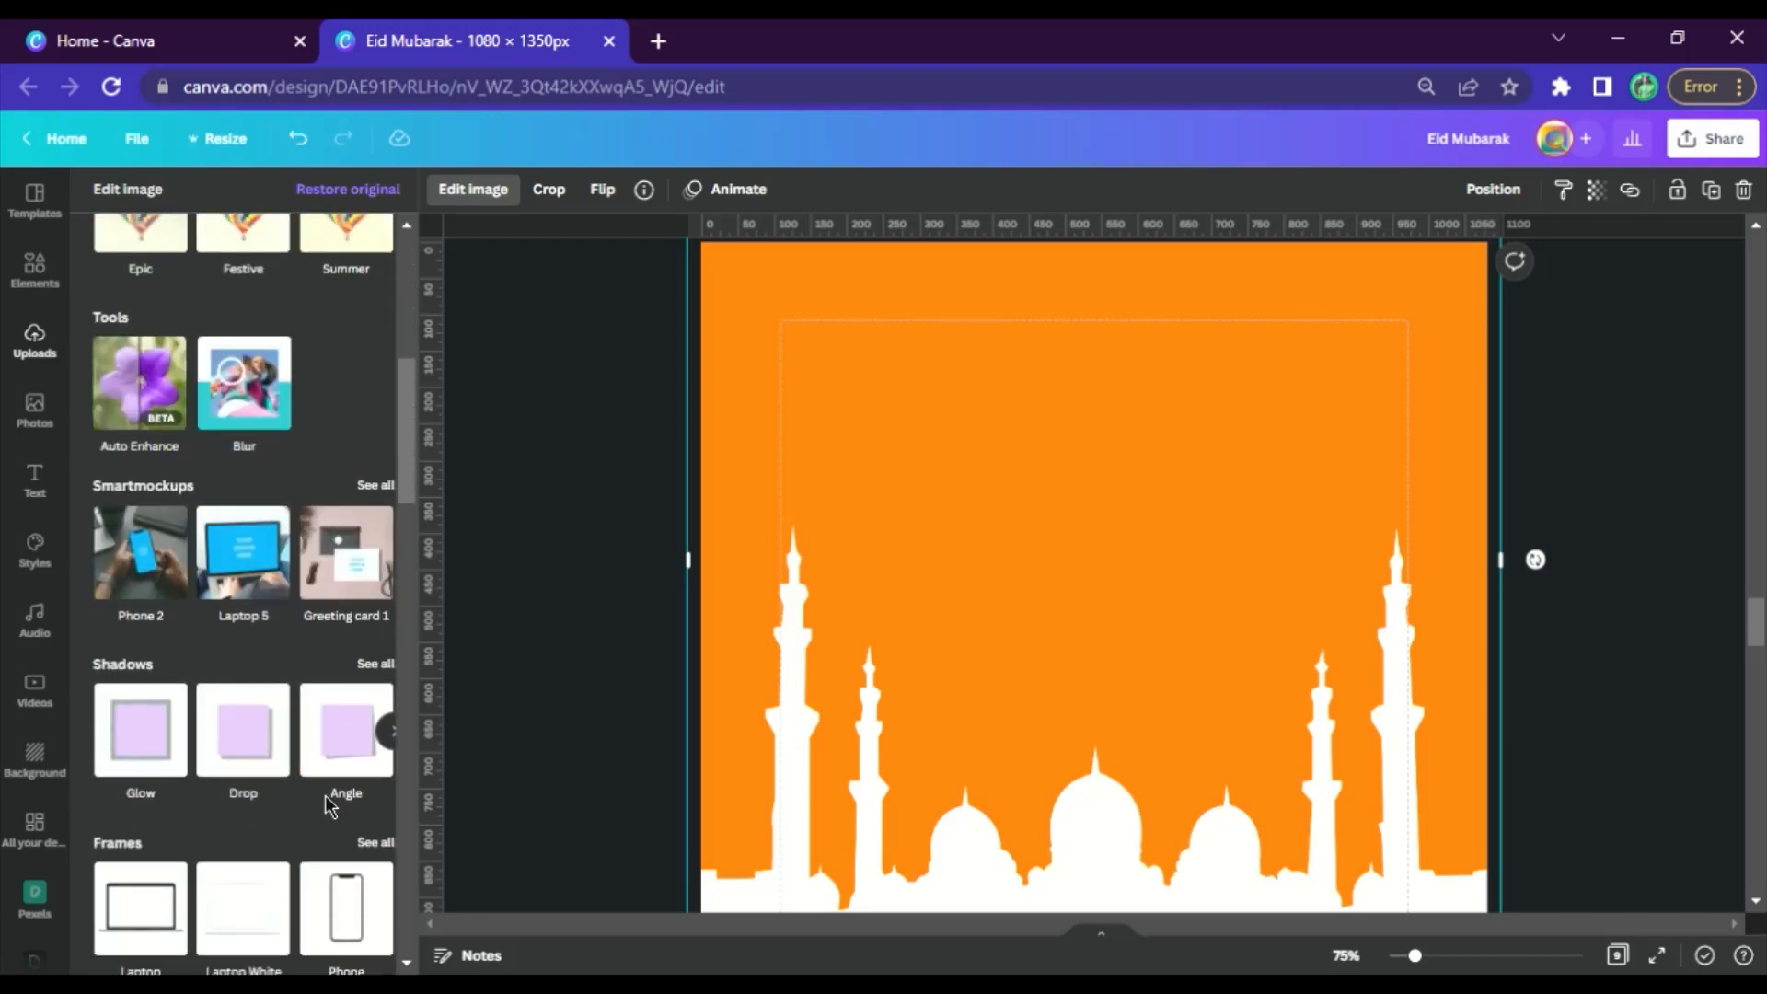
scroll(341, 810, down, 14)
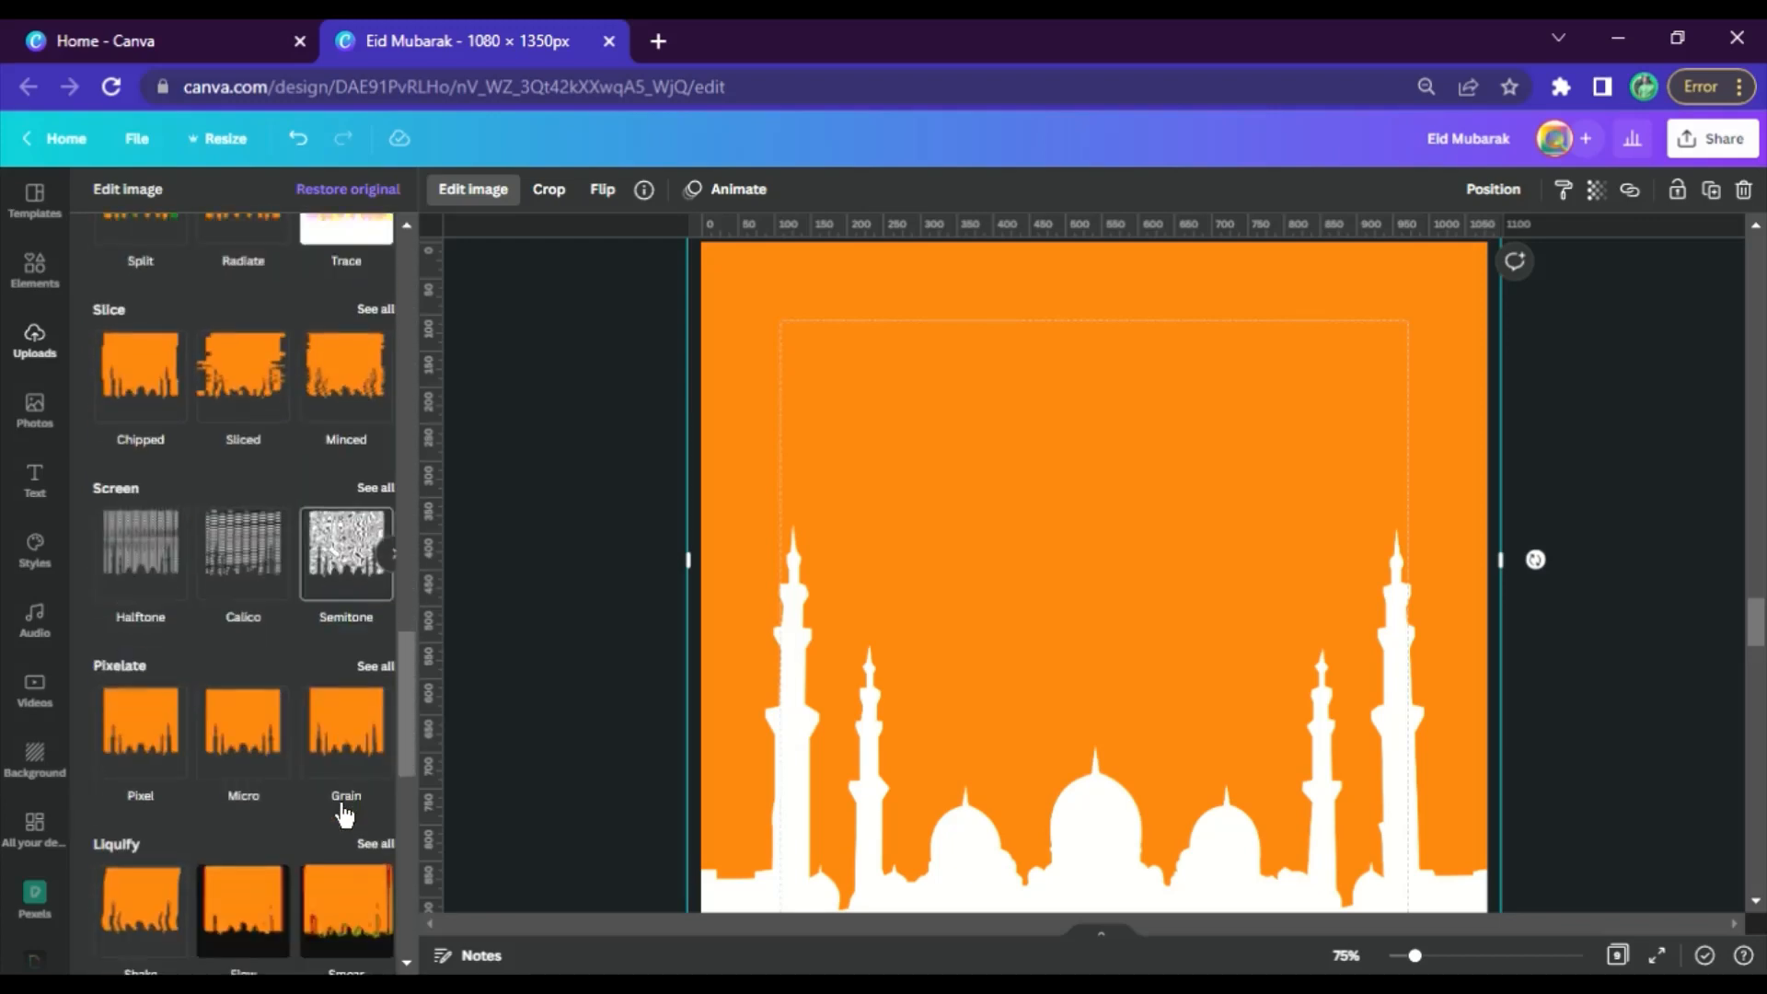
scroll(359, 750, down, 2)
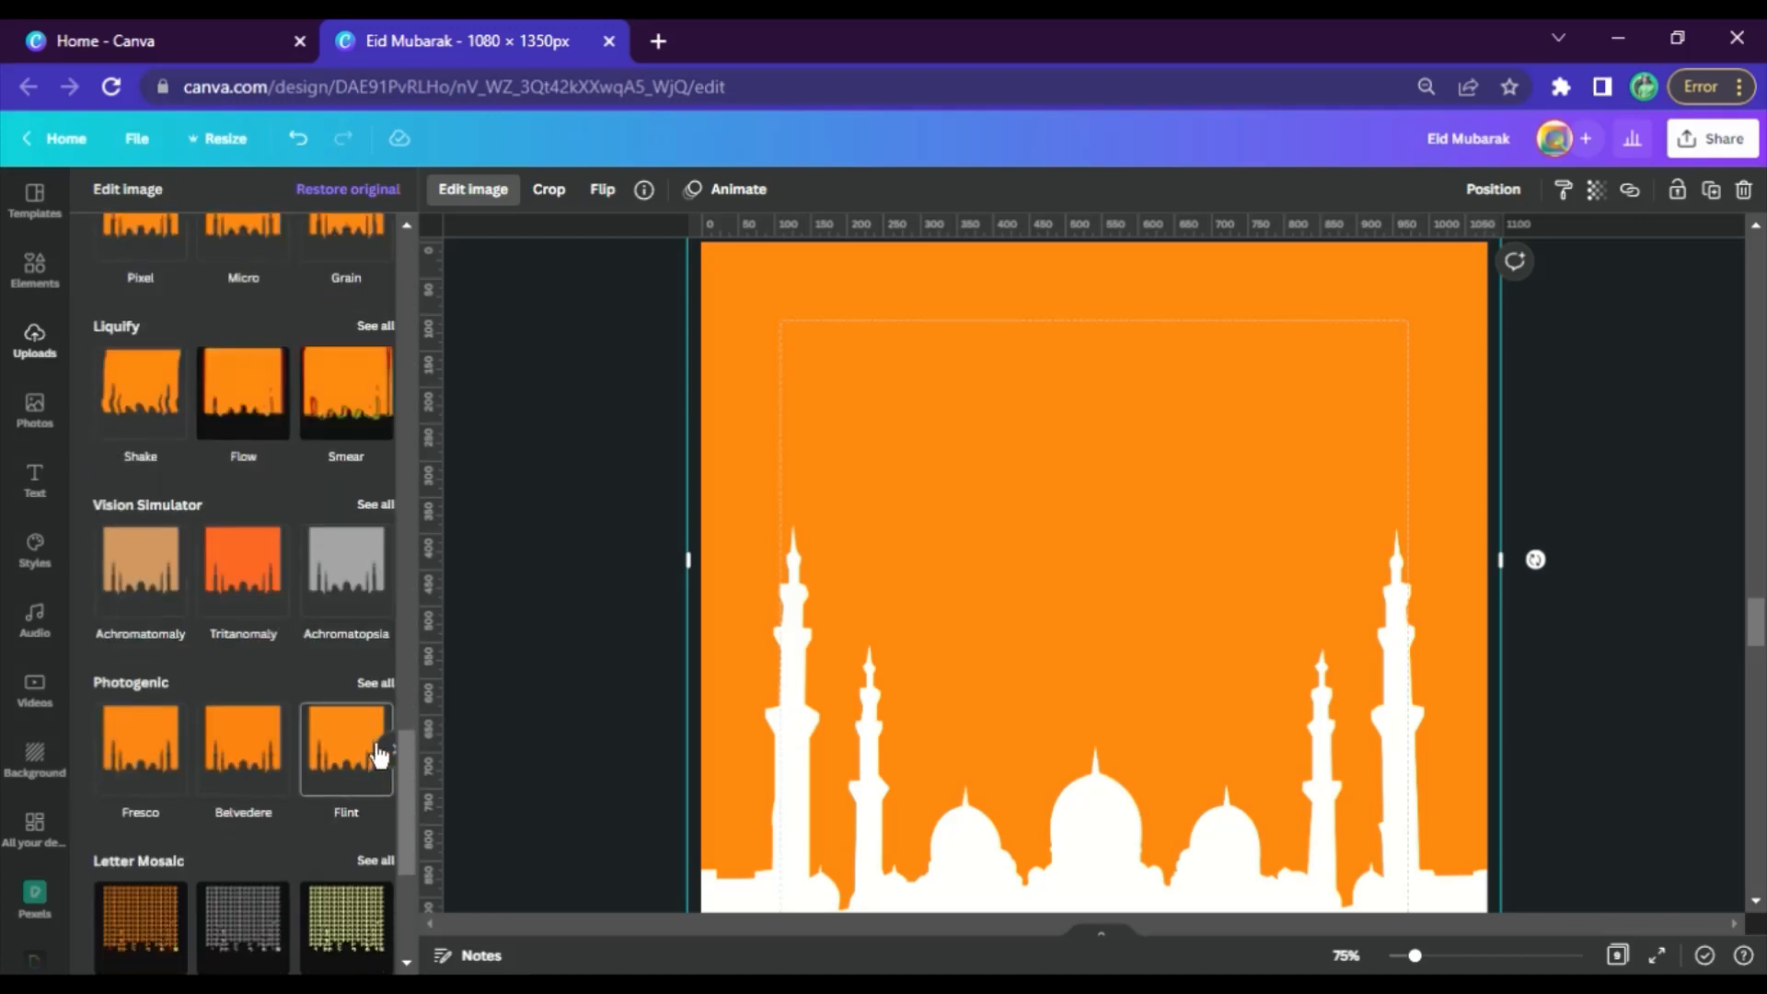
click(375, 684)
scroll(338, 485, down, 8)
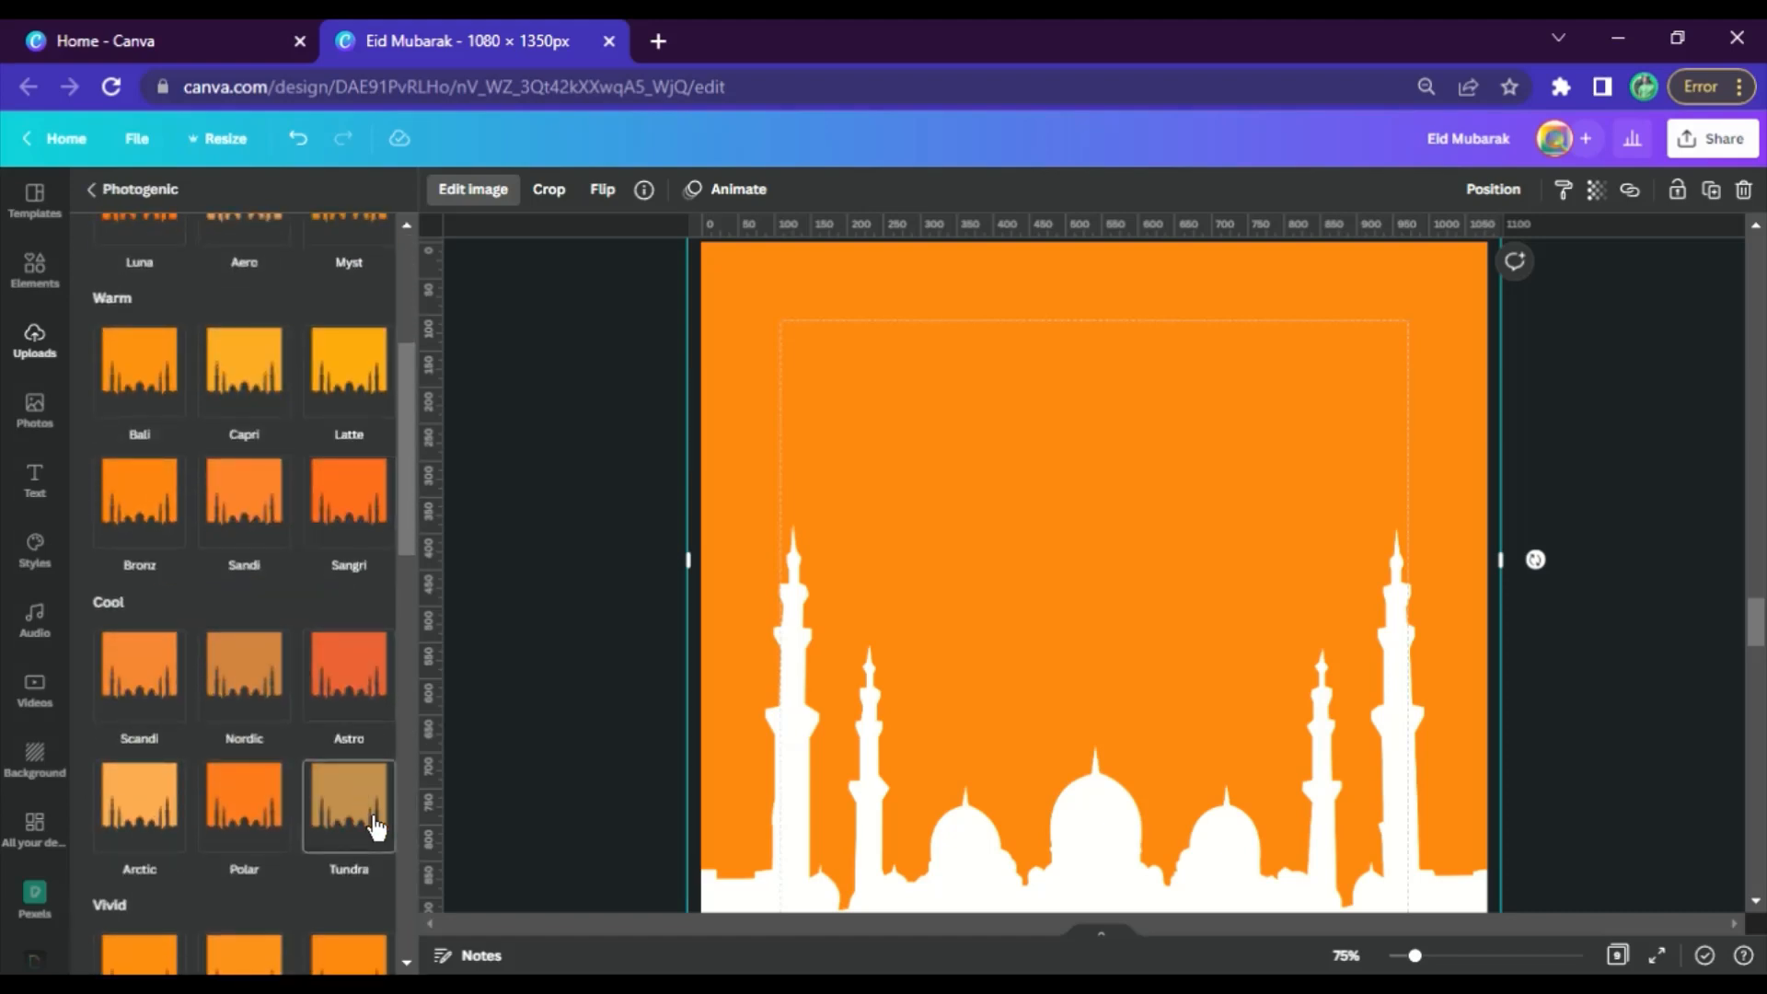
scroll(368, 727, down, 7)
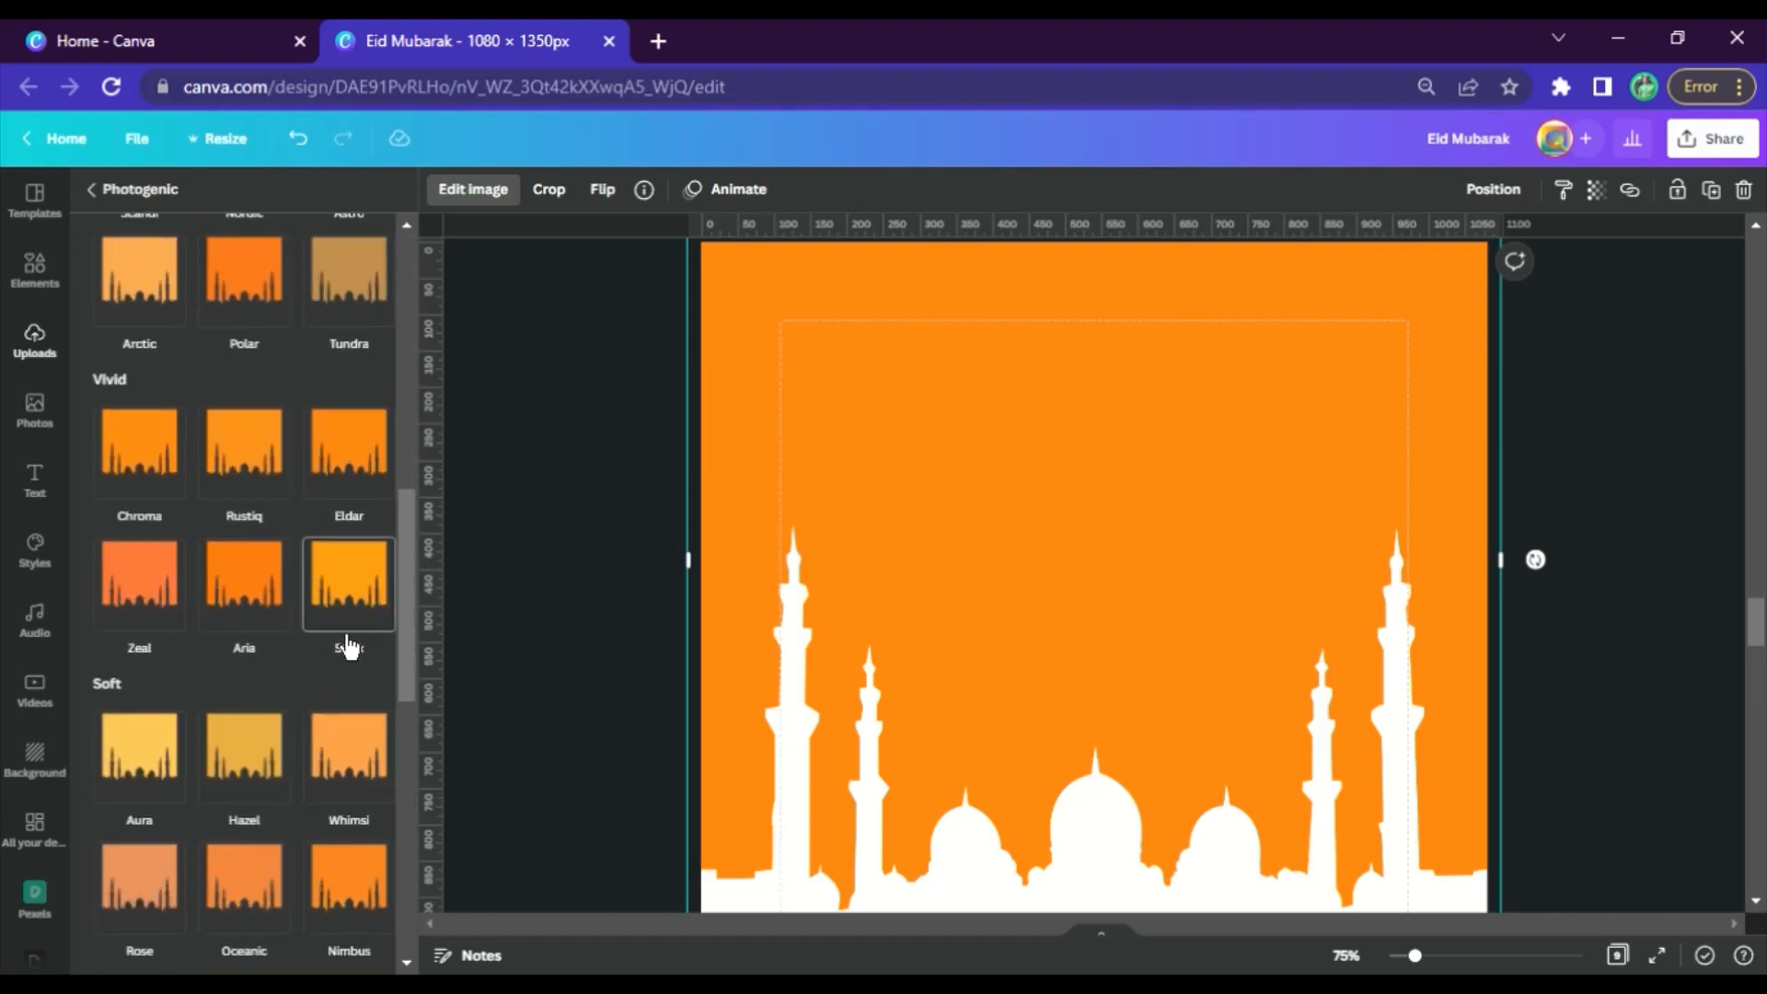
scroll(333, 622, up, 7)
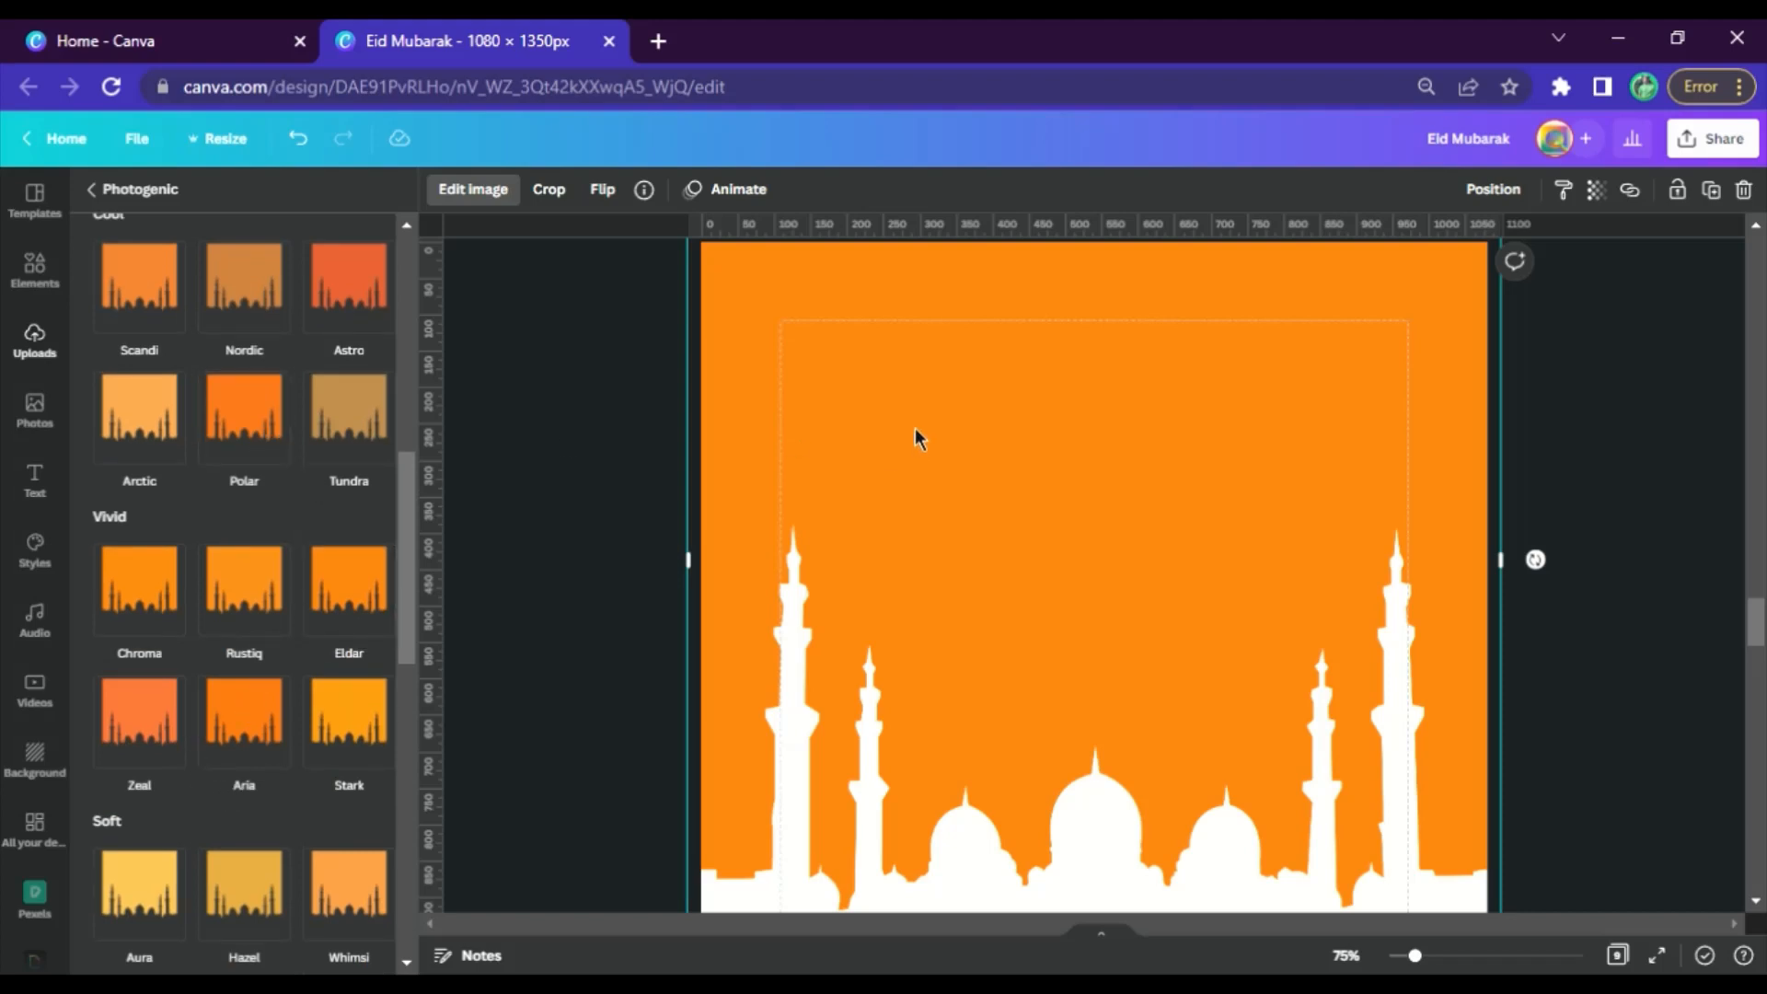
click(244, 419)
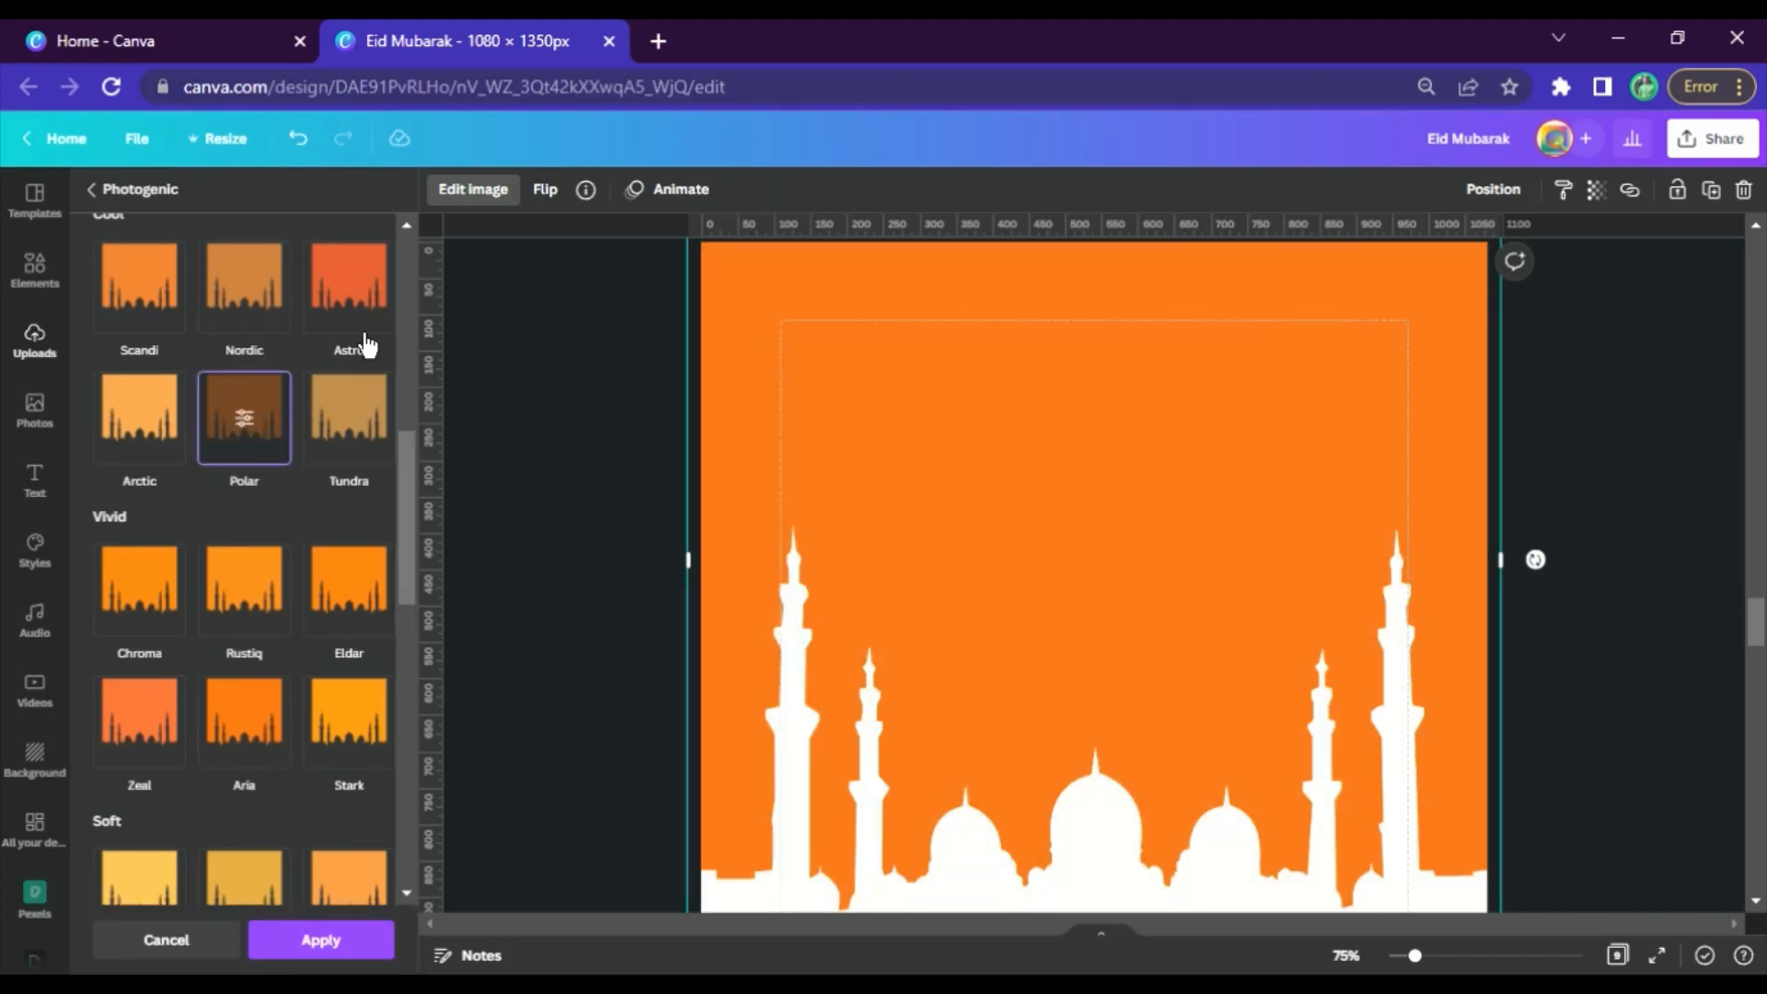
Review the finished Eid Mubarak poster and the page 4 element list against the mosque image on page 6
scroll(485, 616, down, 4)
scroll(375, 702, down, 5)
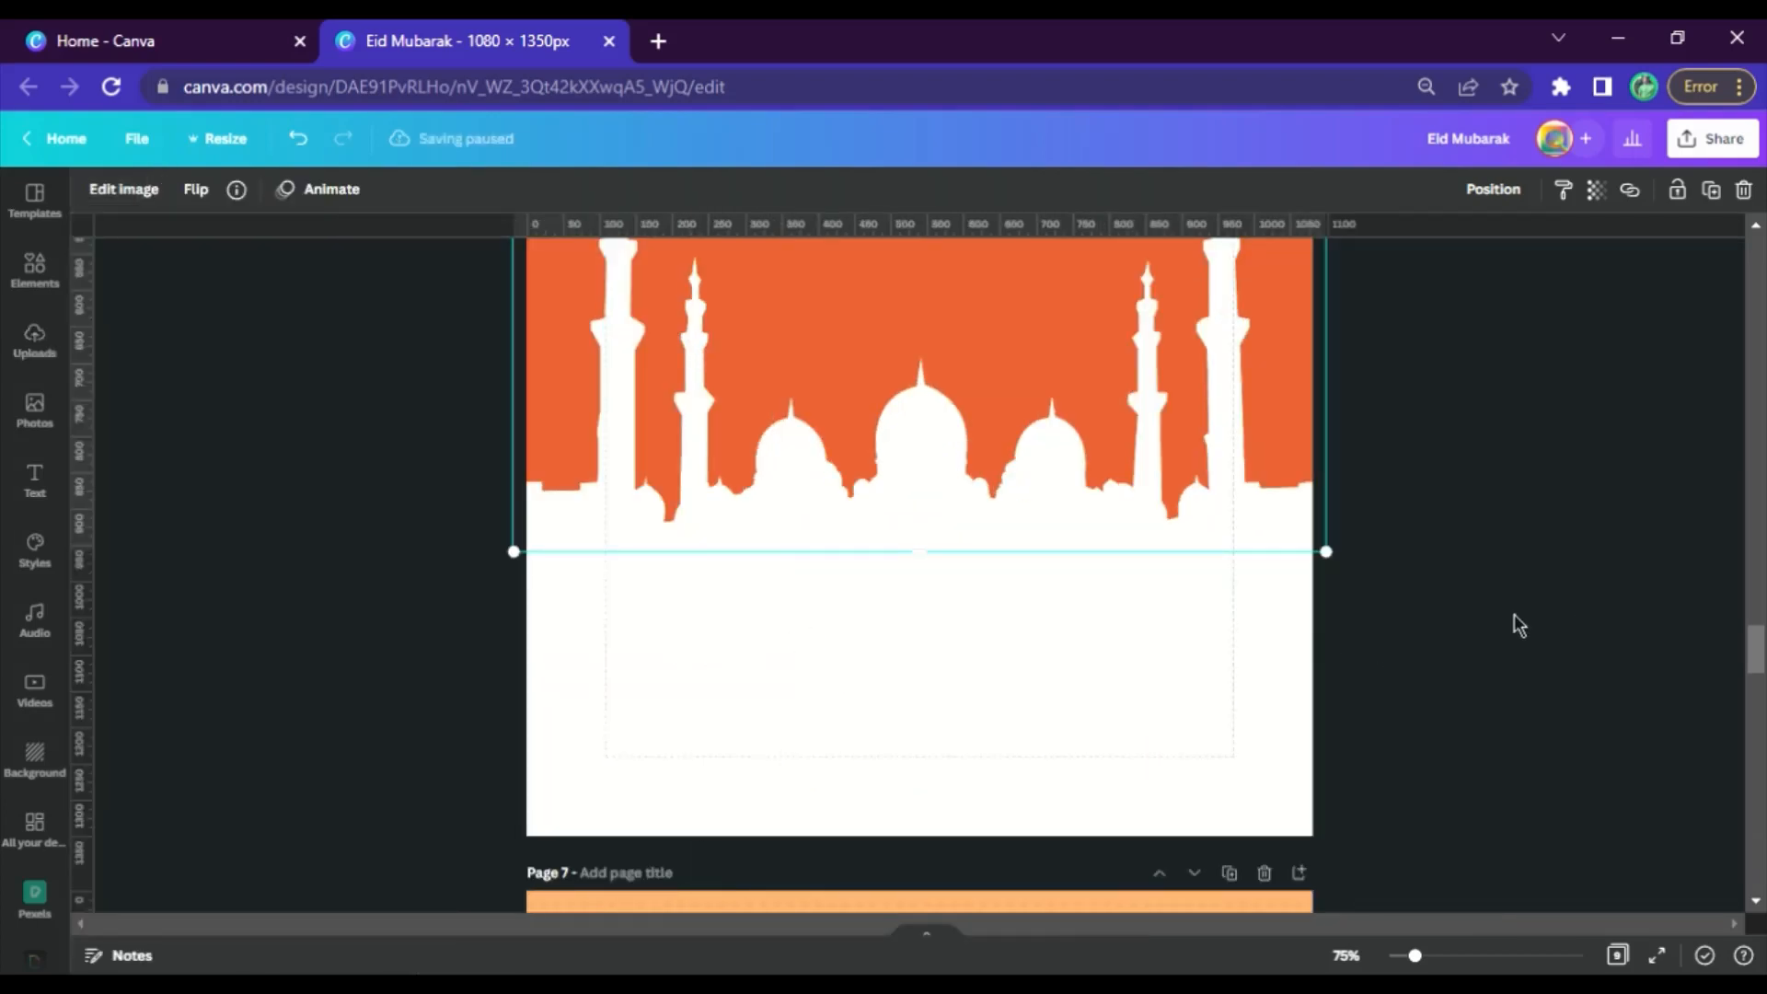
scroll(1212, 603, down, 20)
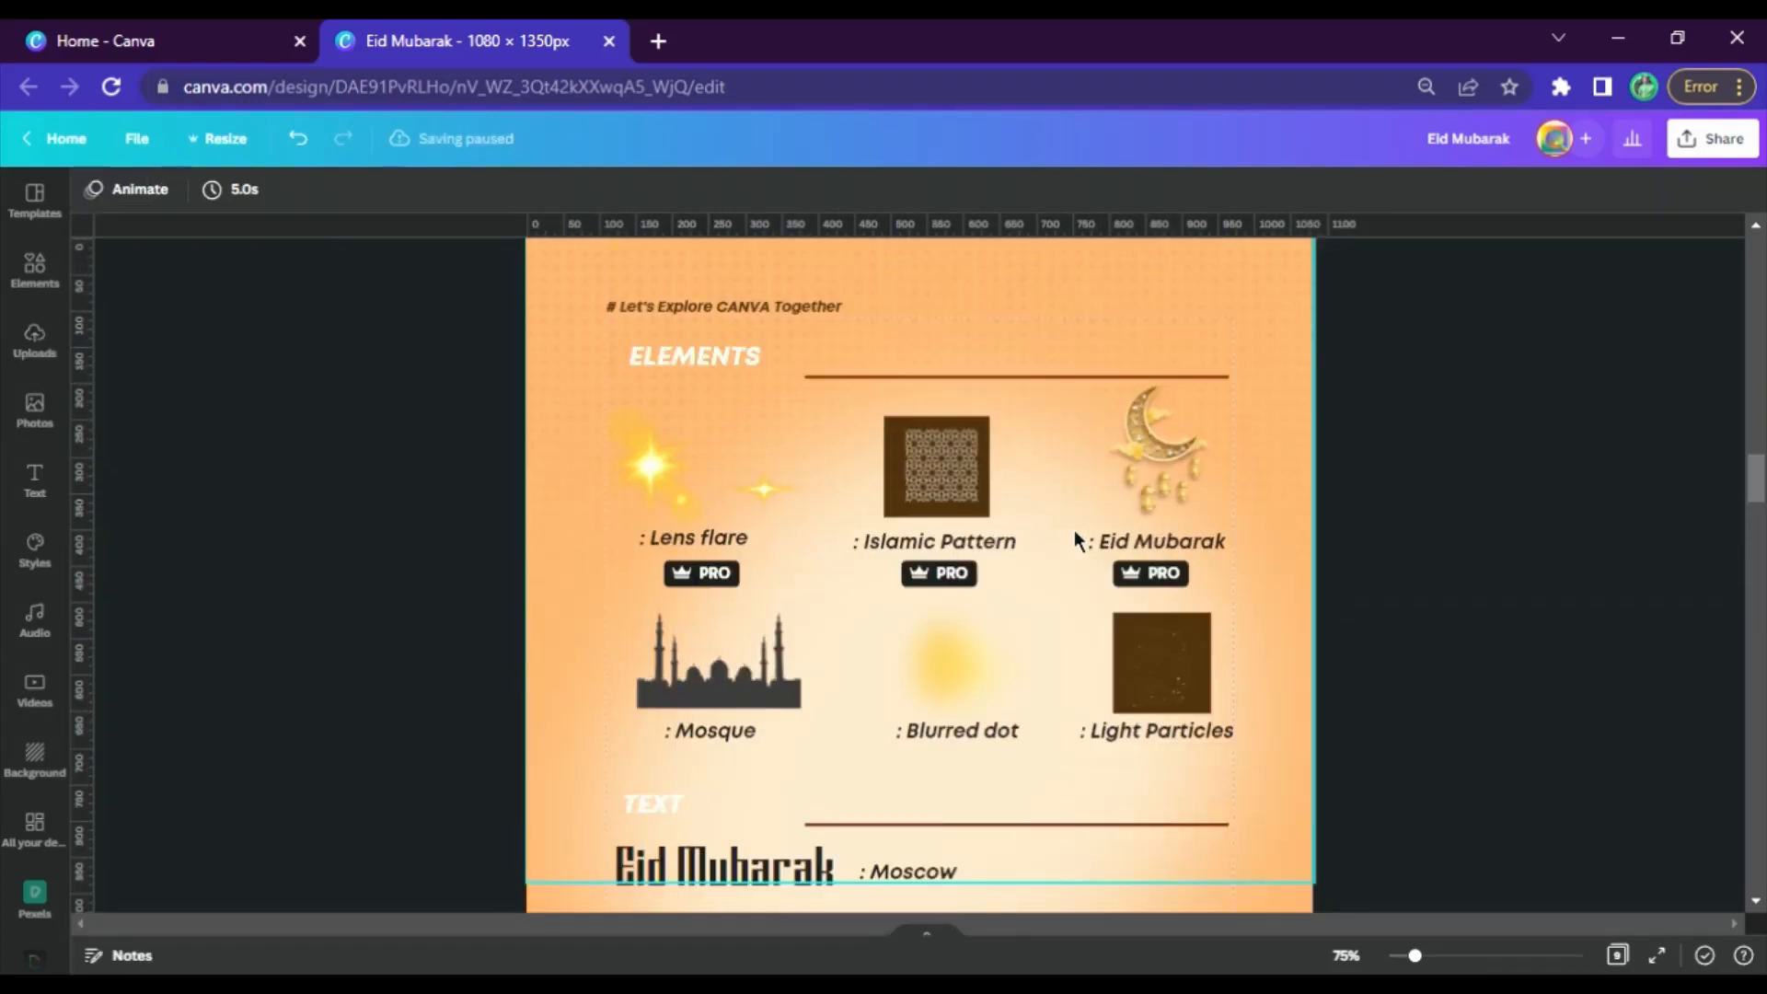
scroll(1074, 528, up, 8)
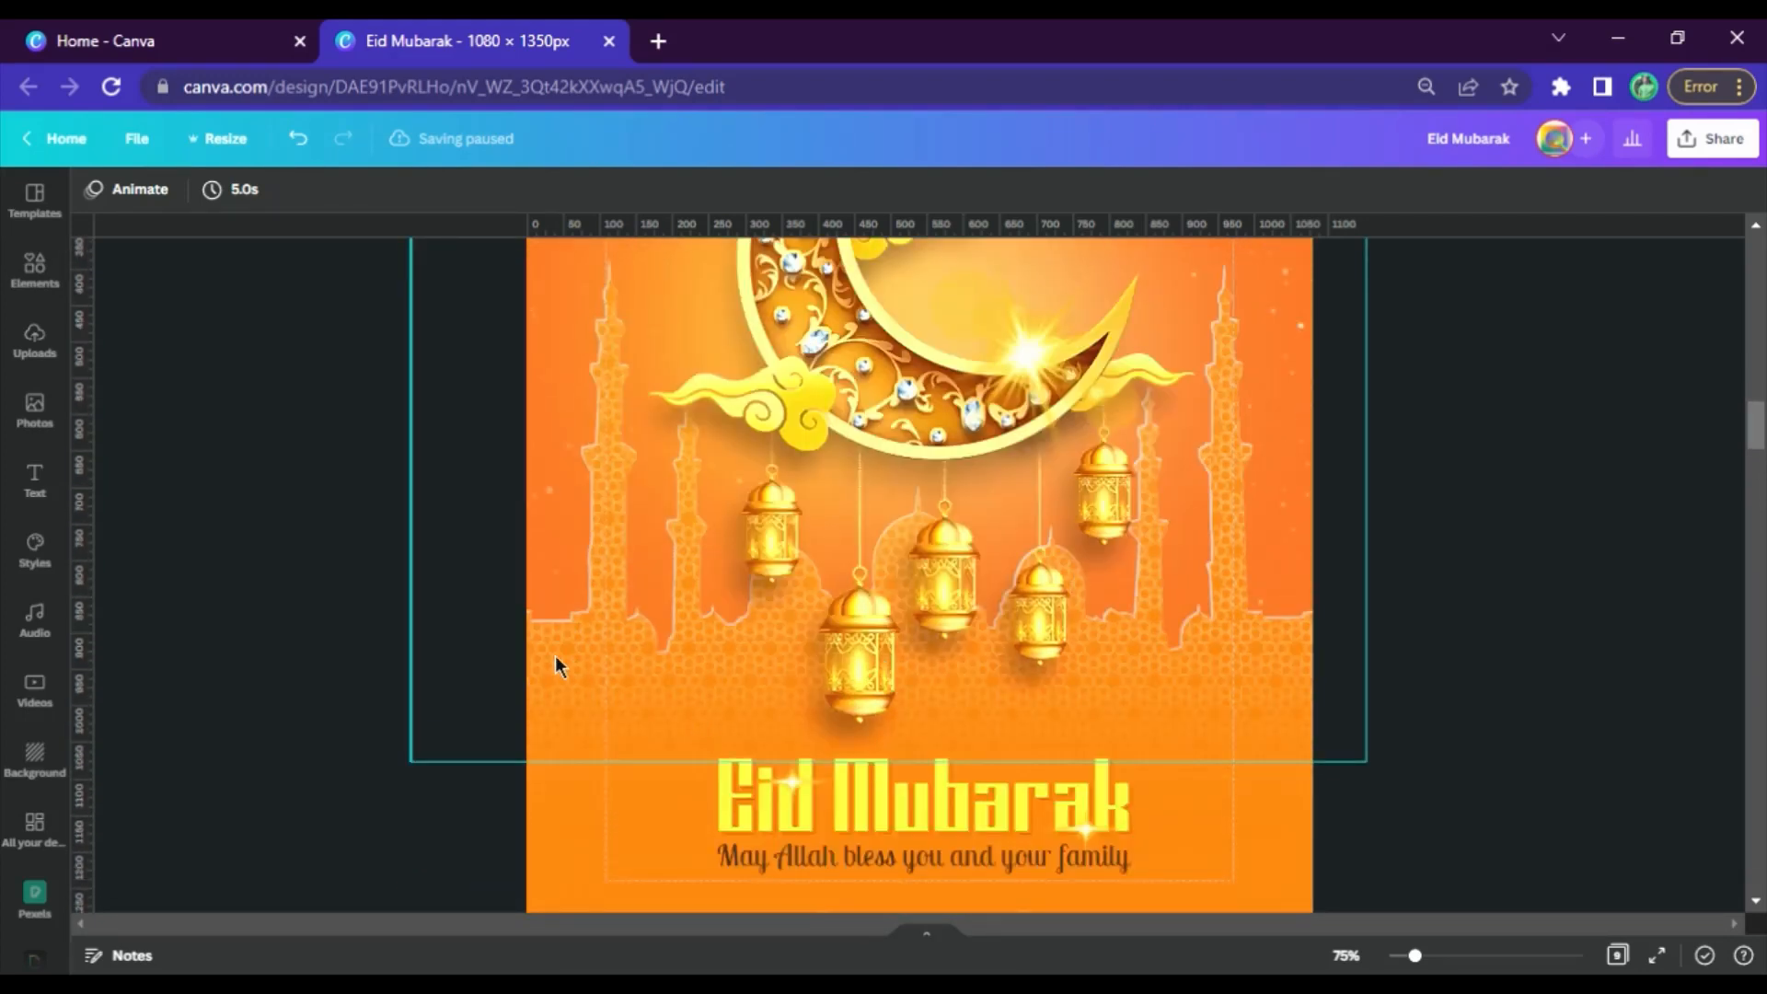
scroll(1339, 451, down, 7)
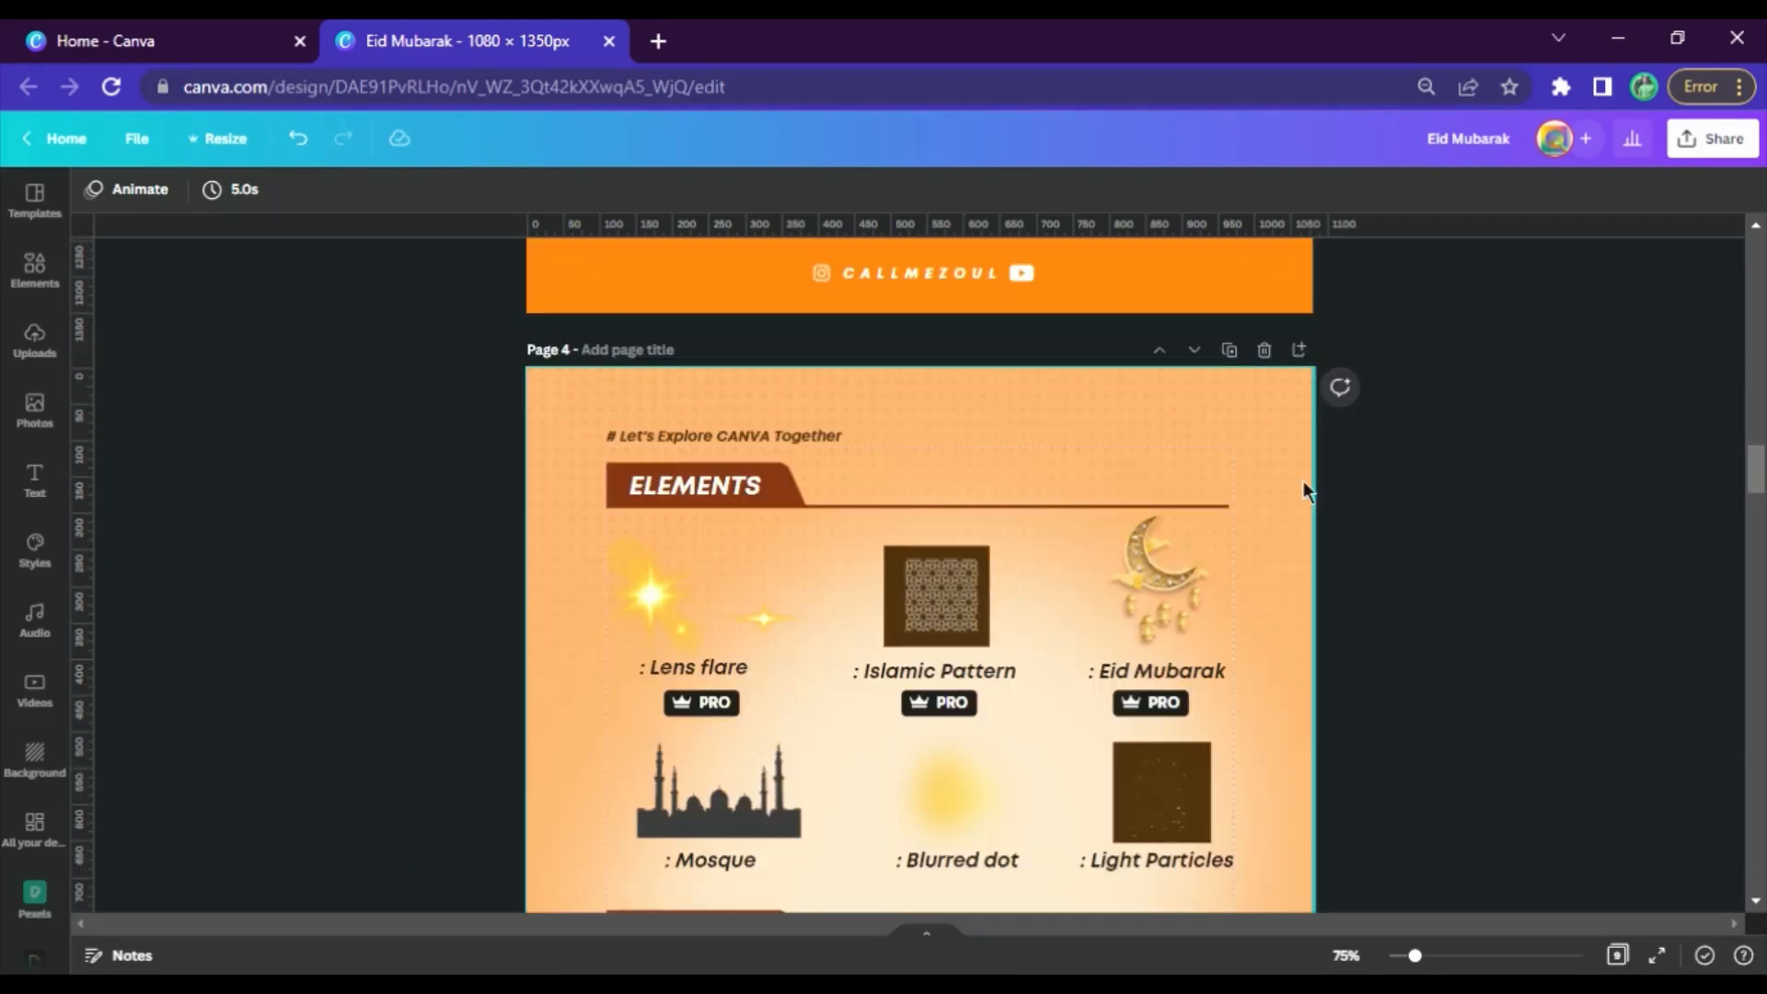
scroll(1301, 483, up, 4)
scroll(1215, 368, up, 3)
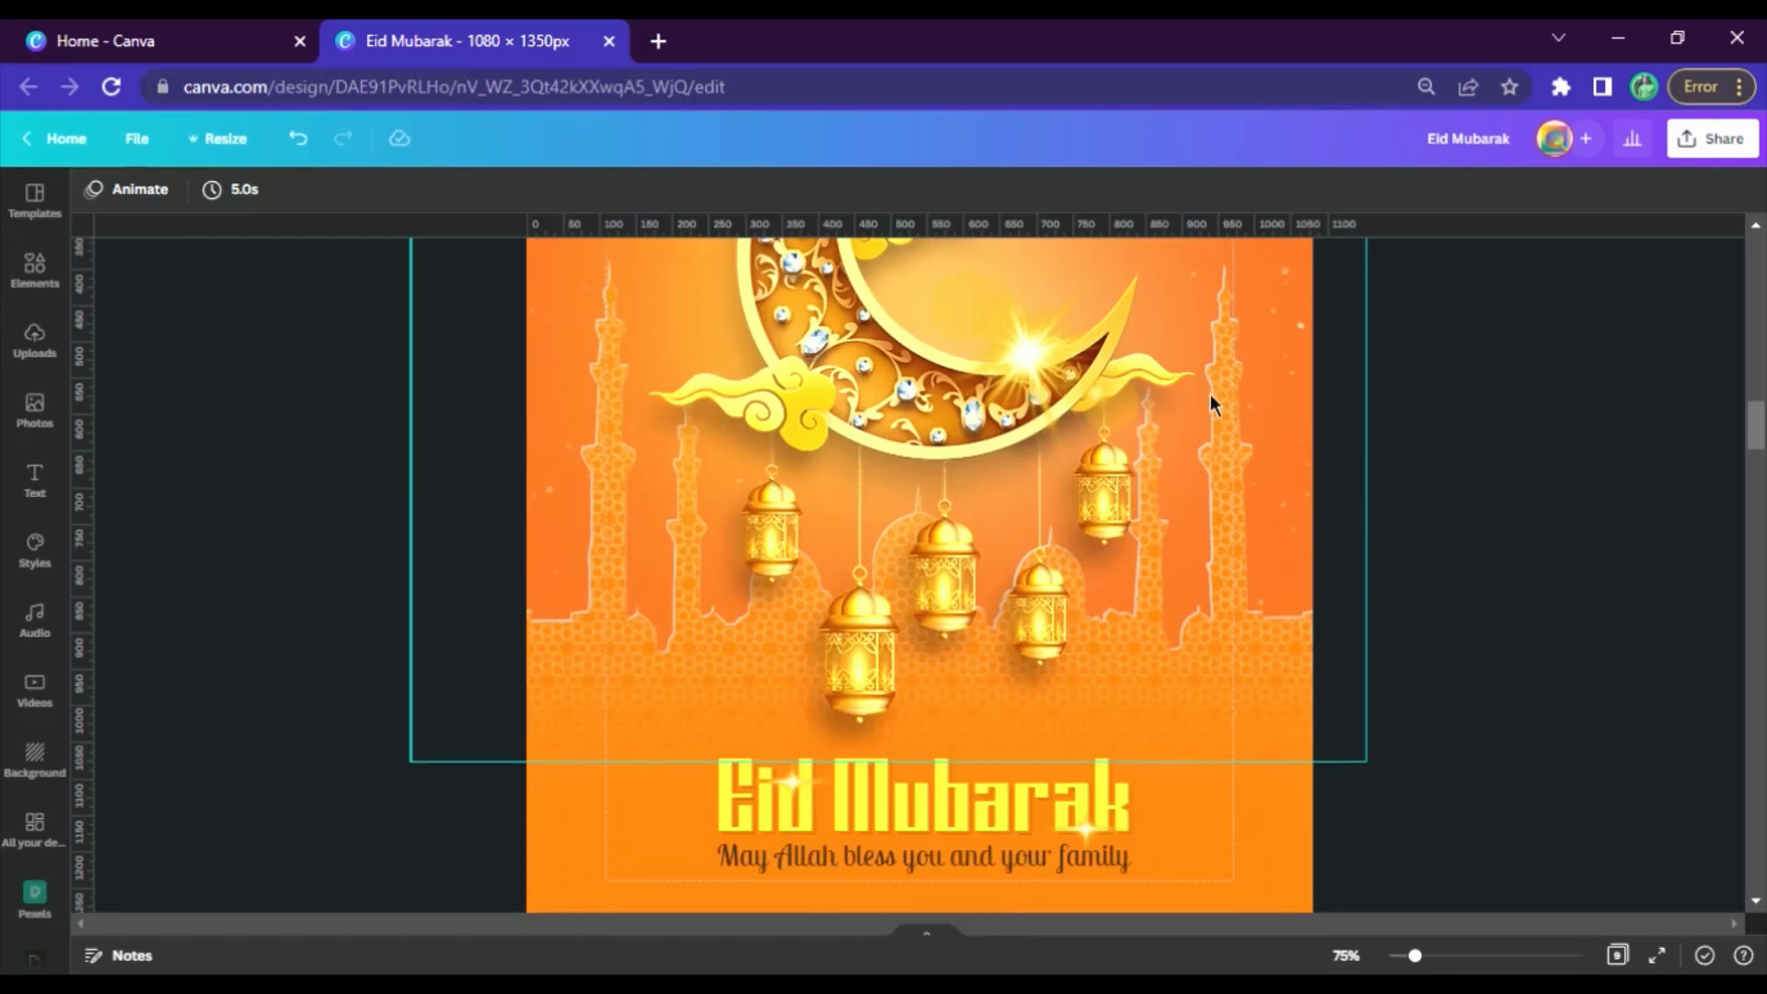
scroll(1123, 495, down, 5)
scroll(1123, 497, up, 10)
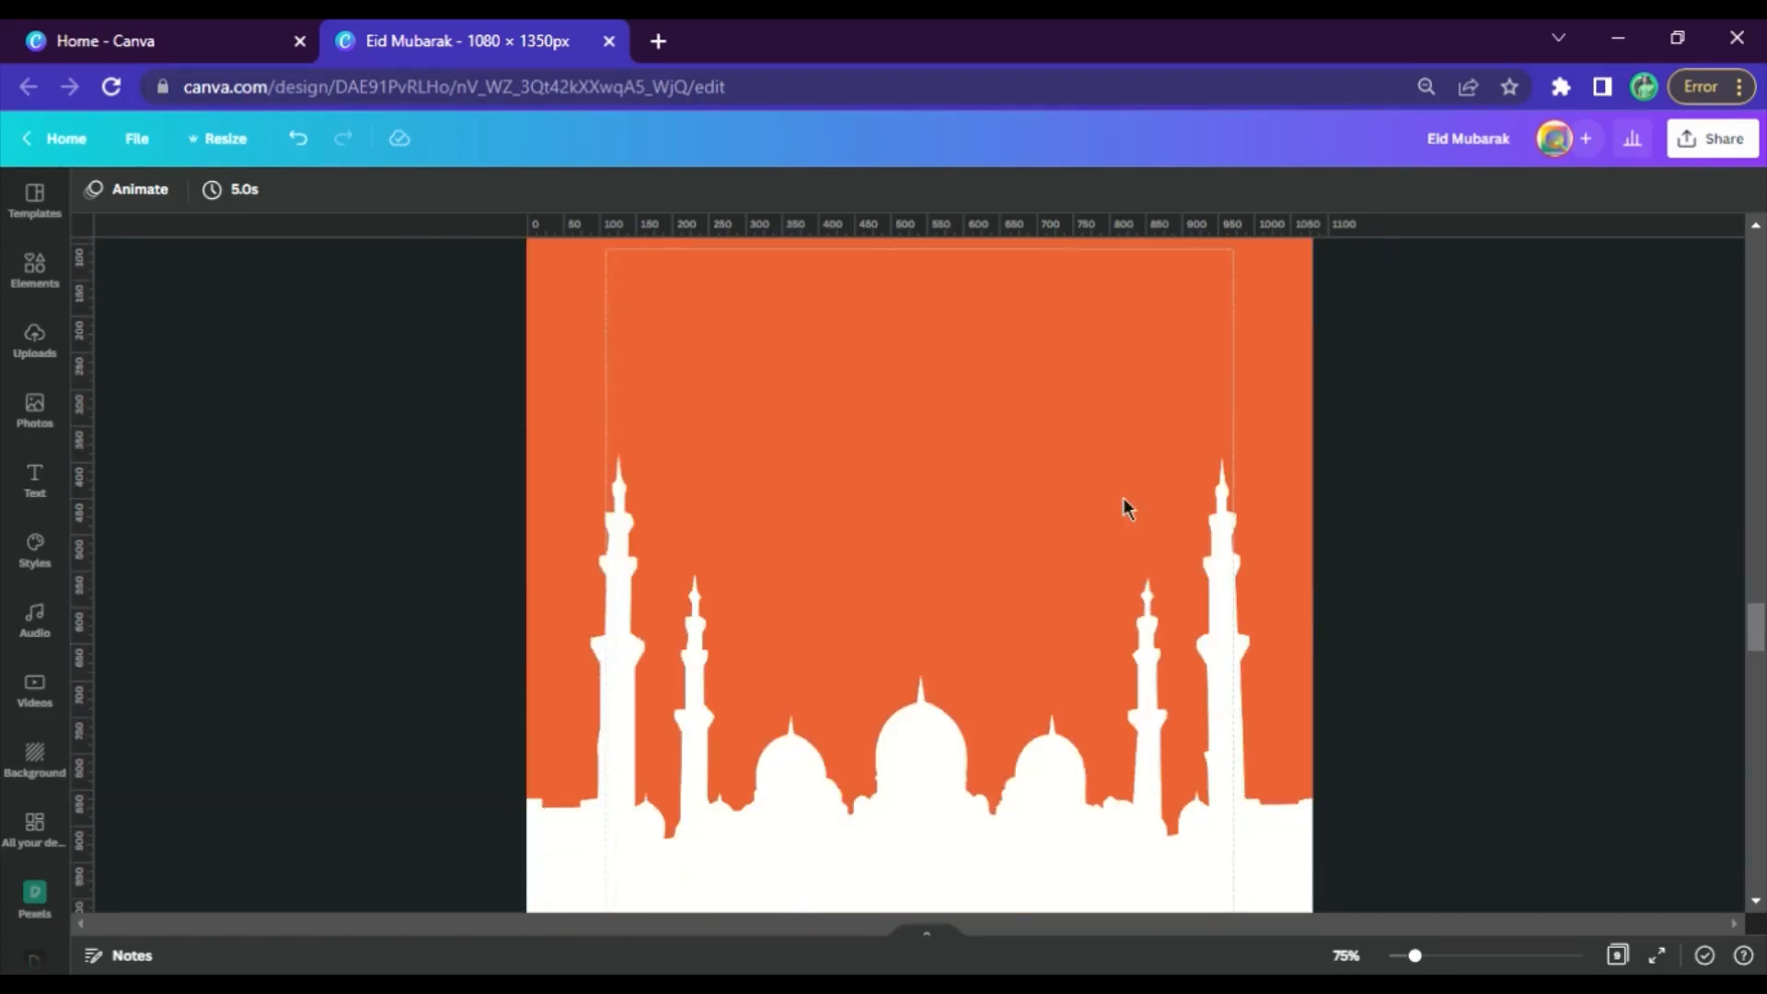
Set the background color of page 6 to the orange from the document colors
scroll(998, 789, down, 3)
click(947, 678)
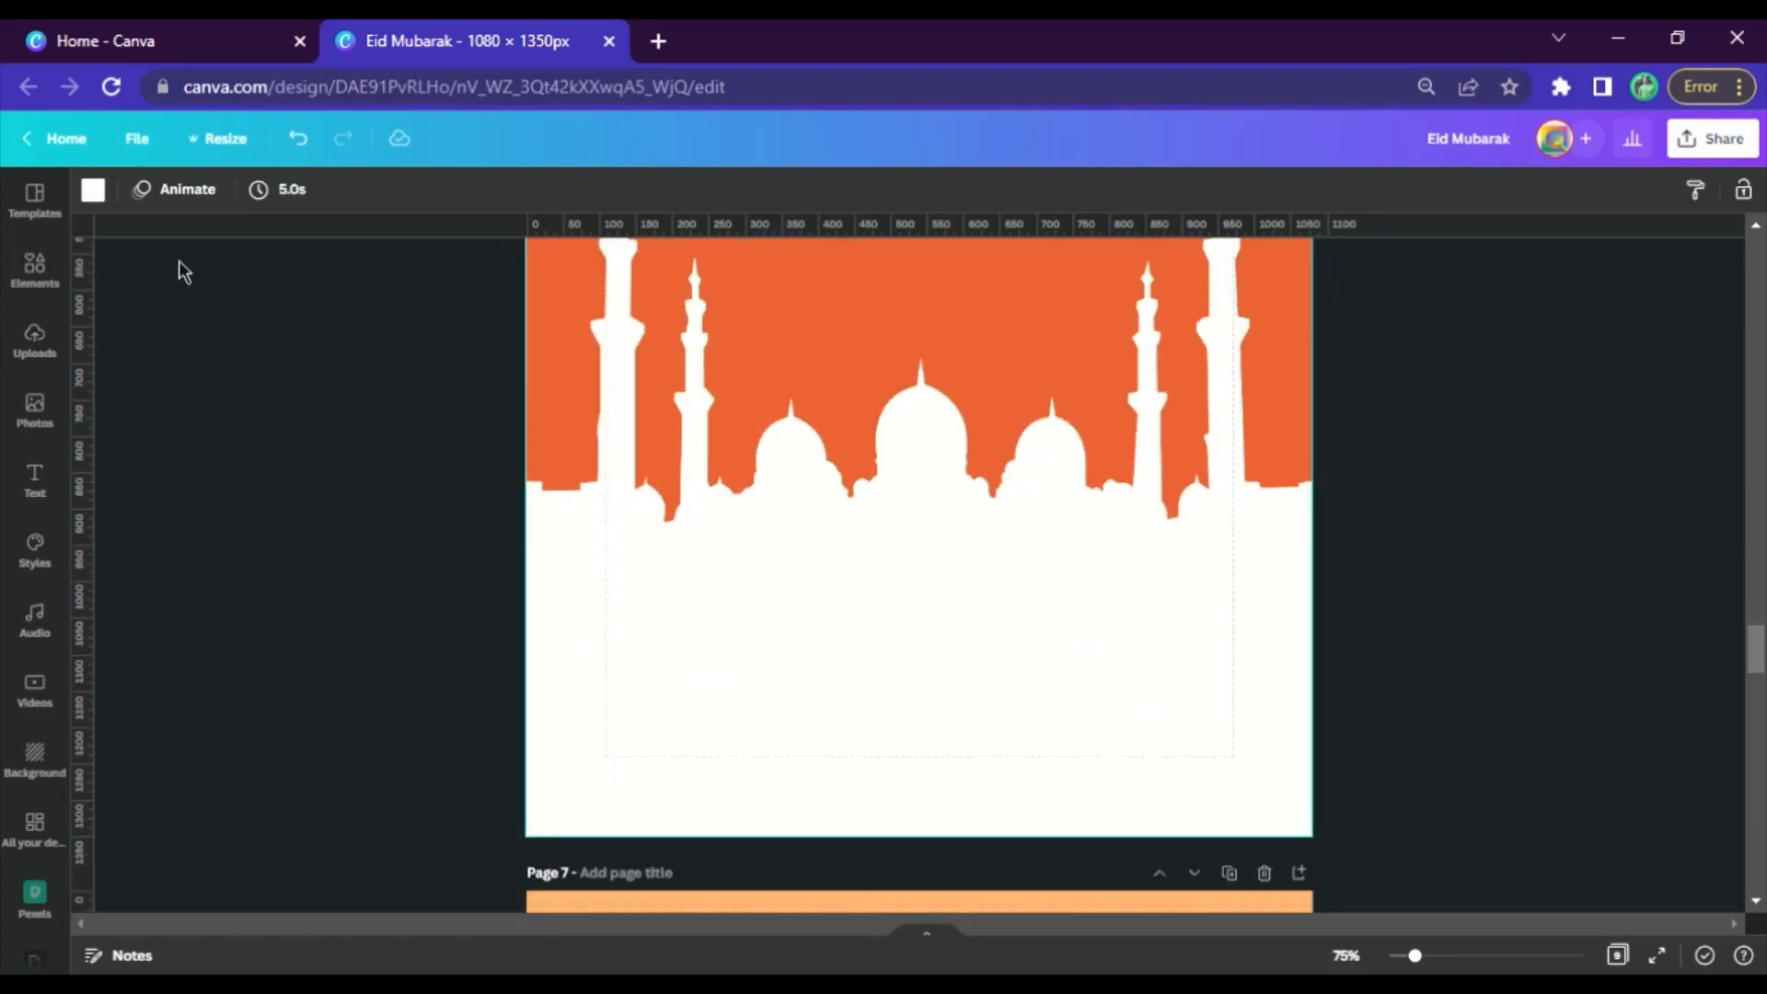
click(93, 190)
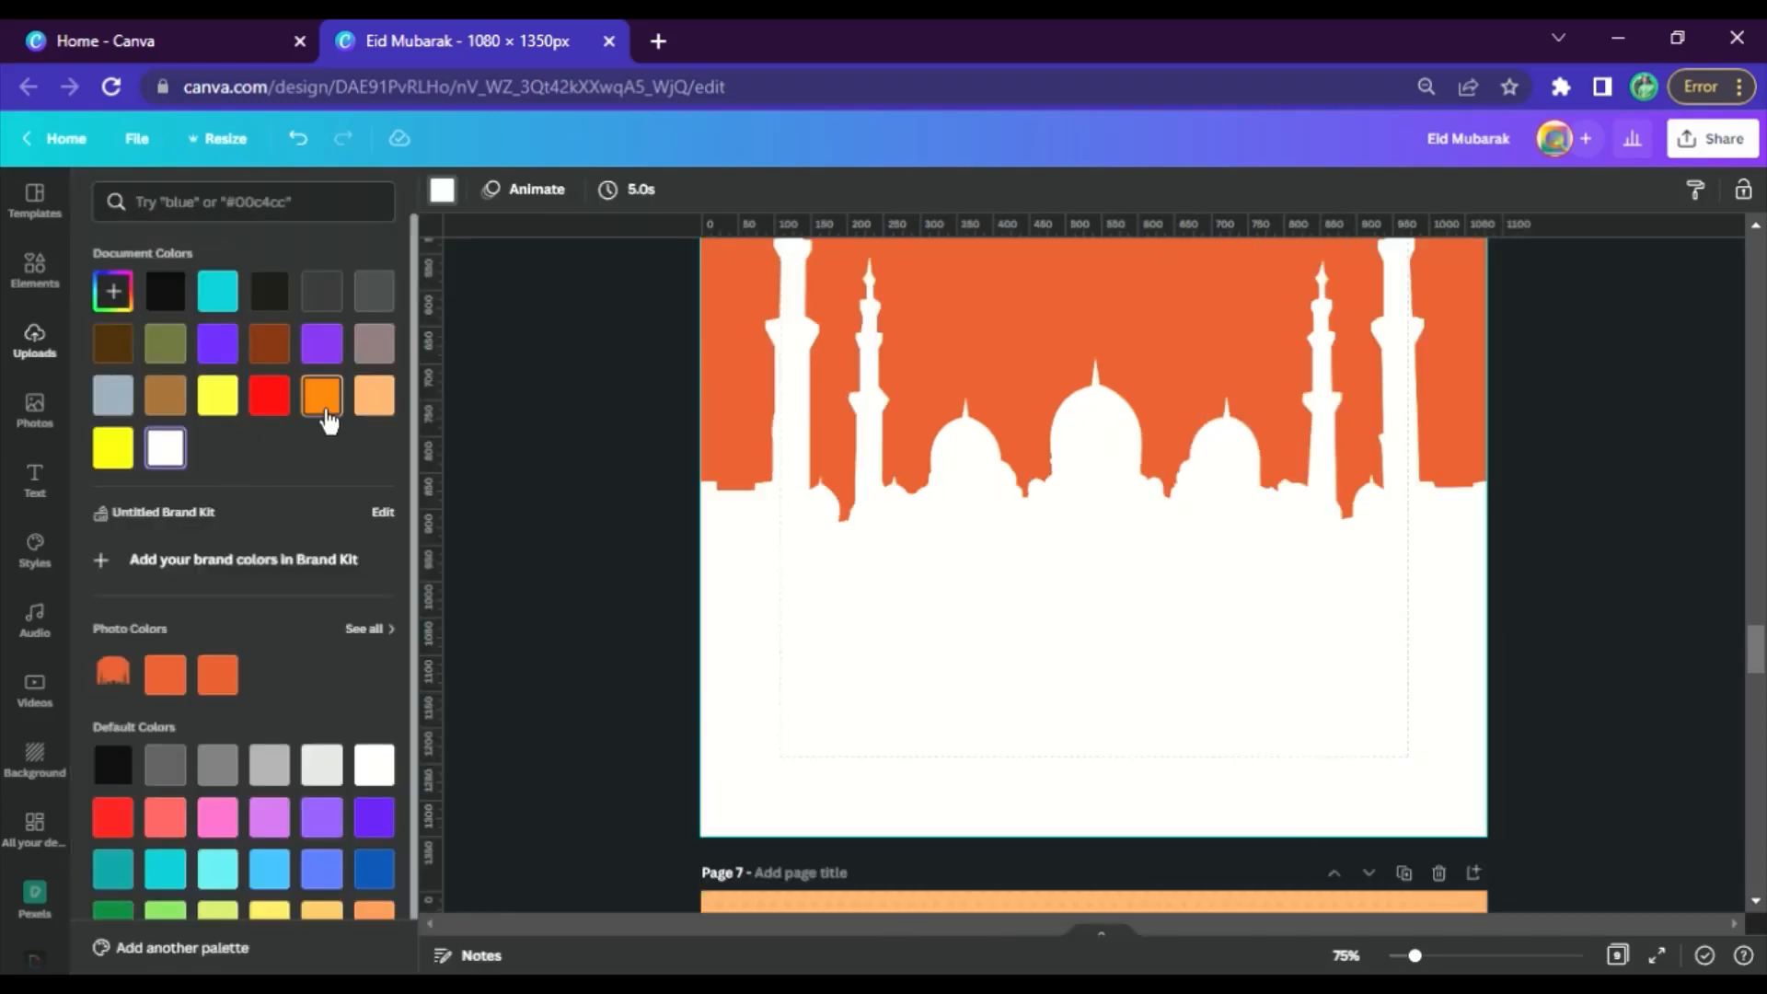
click(320, 391)
Add a Glow shadow to the mosque cut-out on page 6 and open its settings
click(1003, 359)
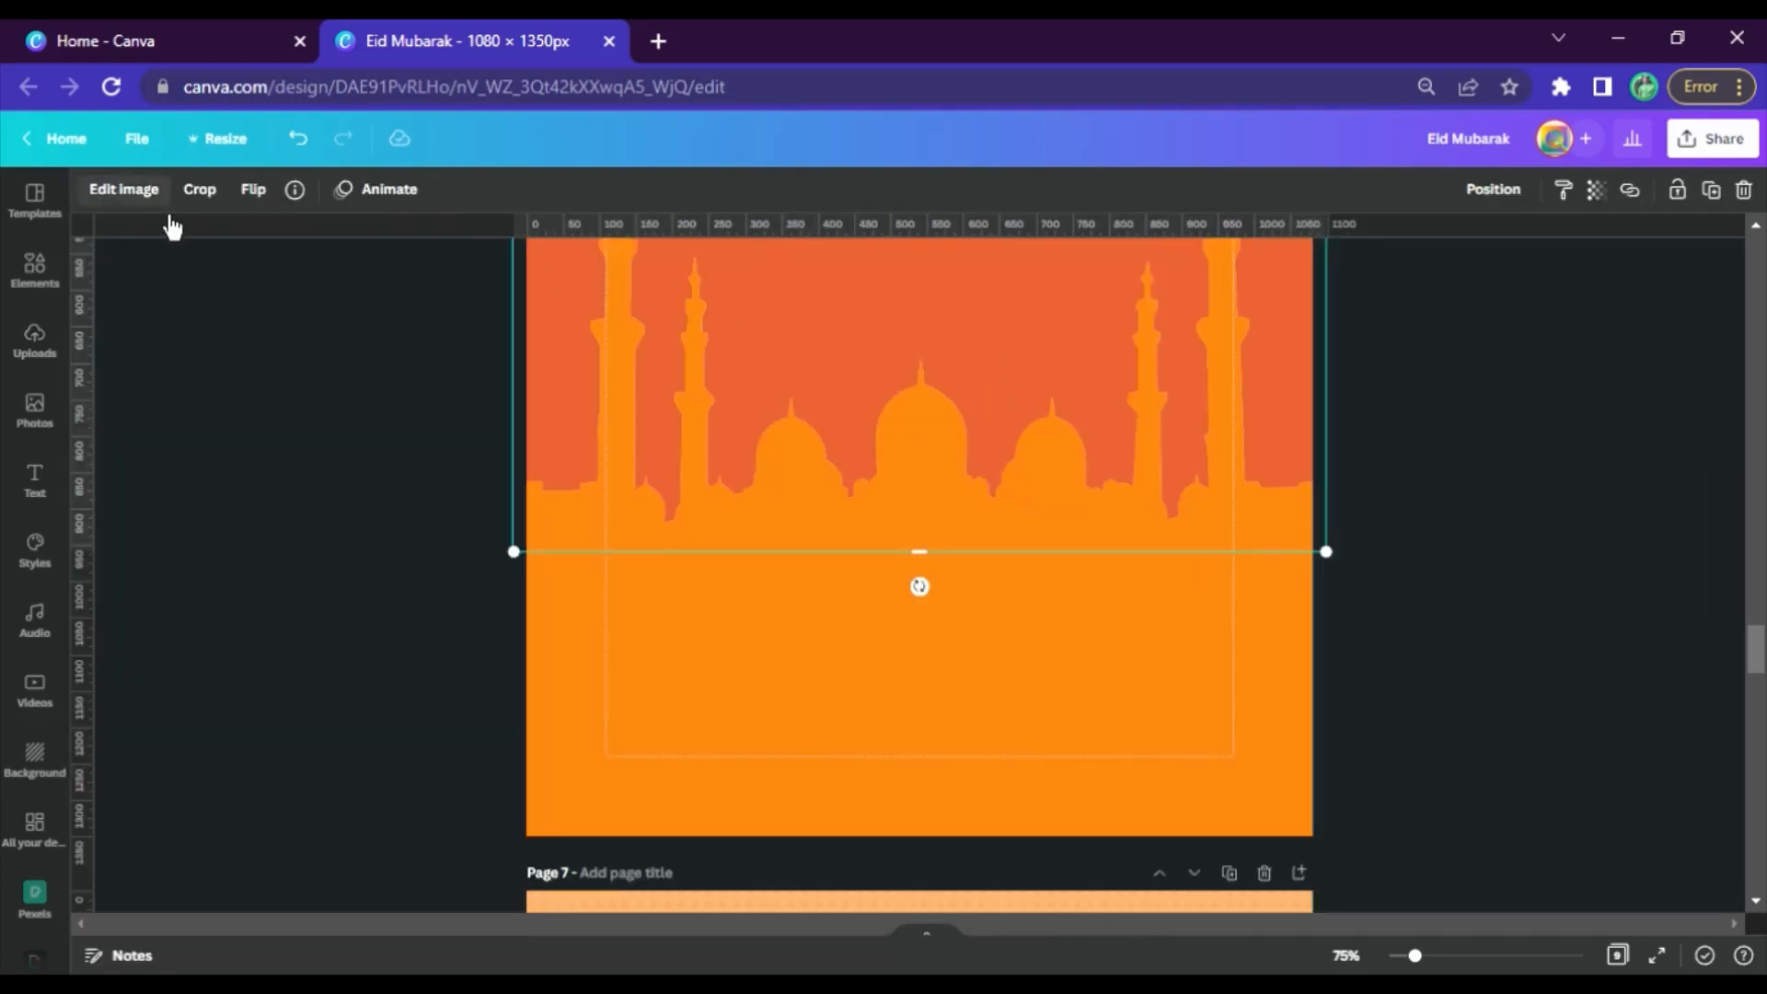
click(122, 189)
scroll(344, 582, down, 5)
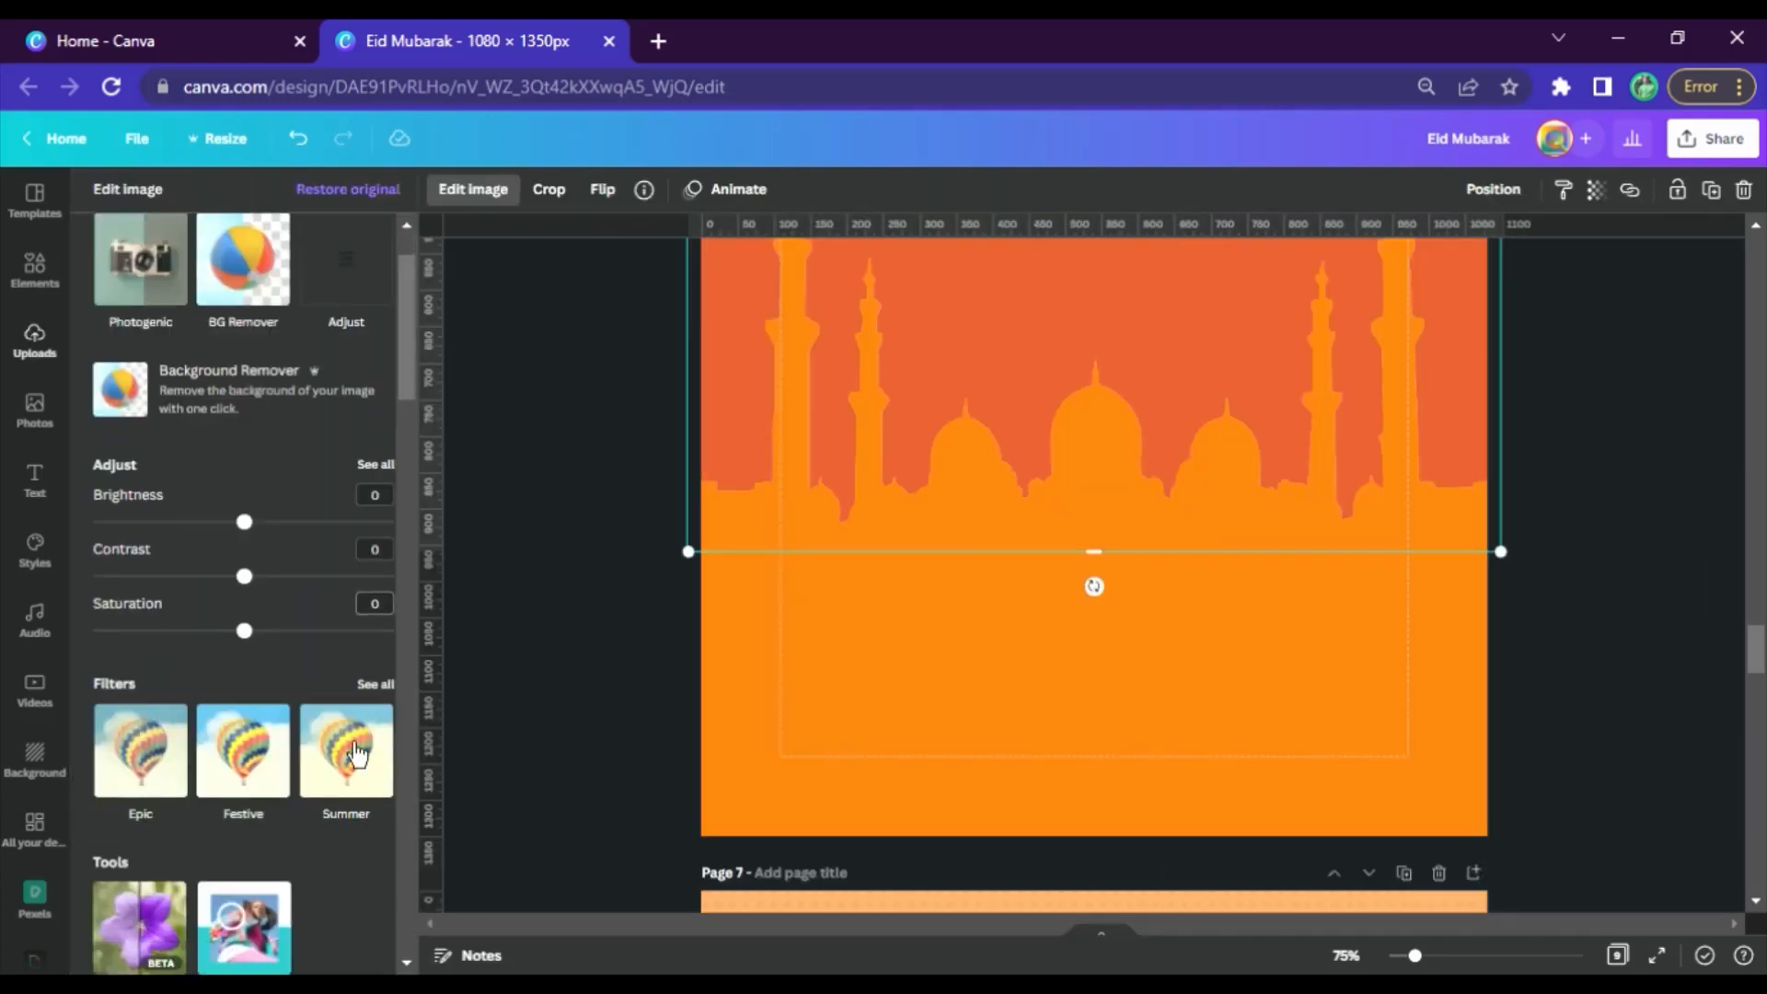
scroll(342, 578, up, 3)
scroll(336, 626, down, 8)
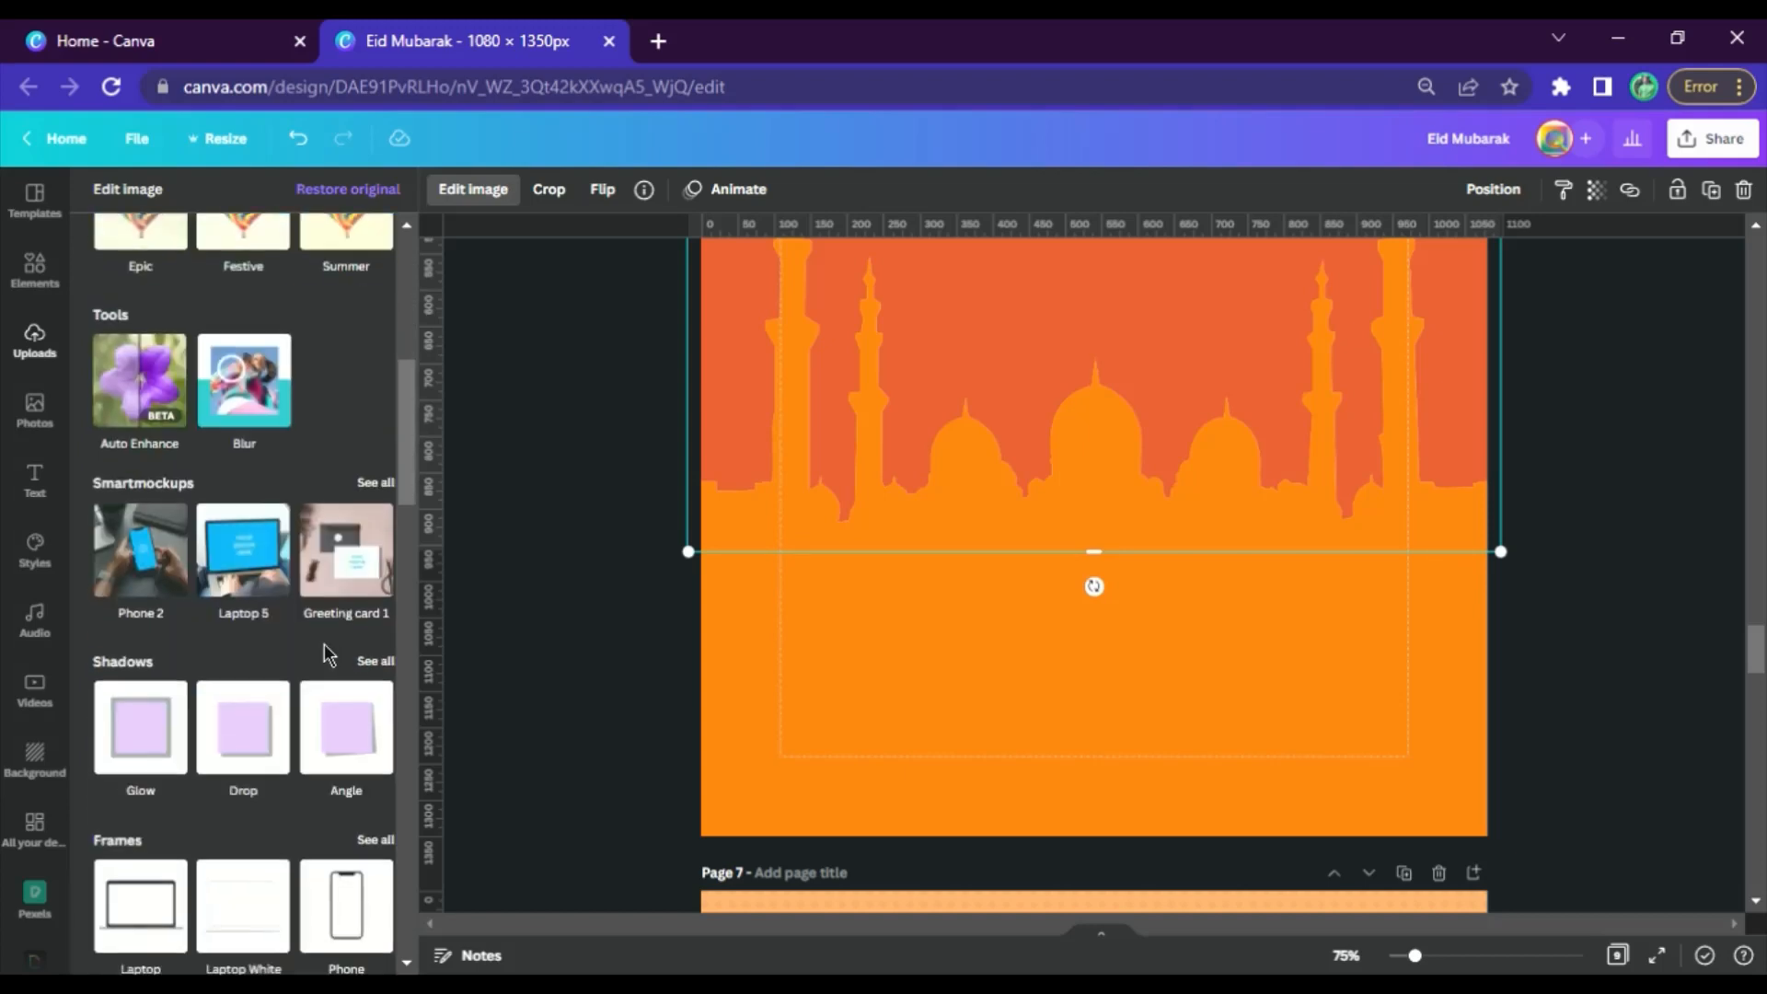
scroll(331, 680, down, 7)
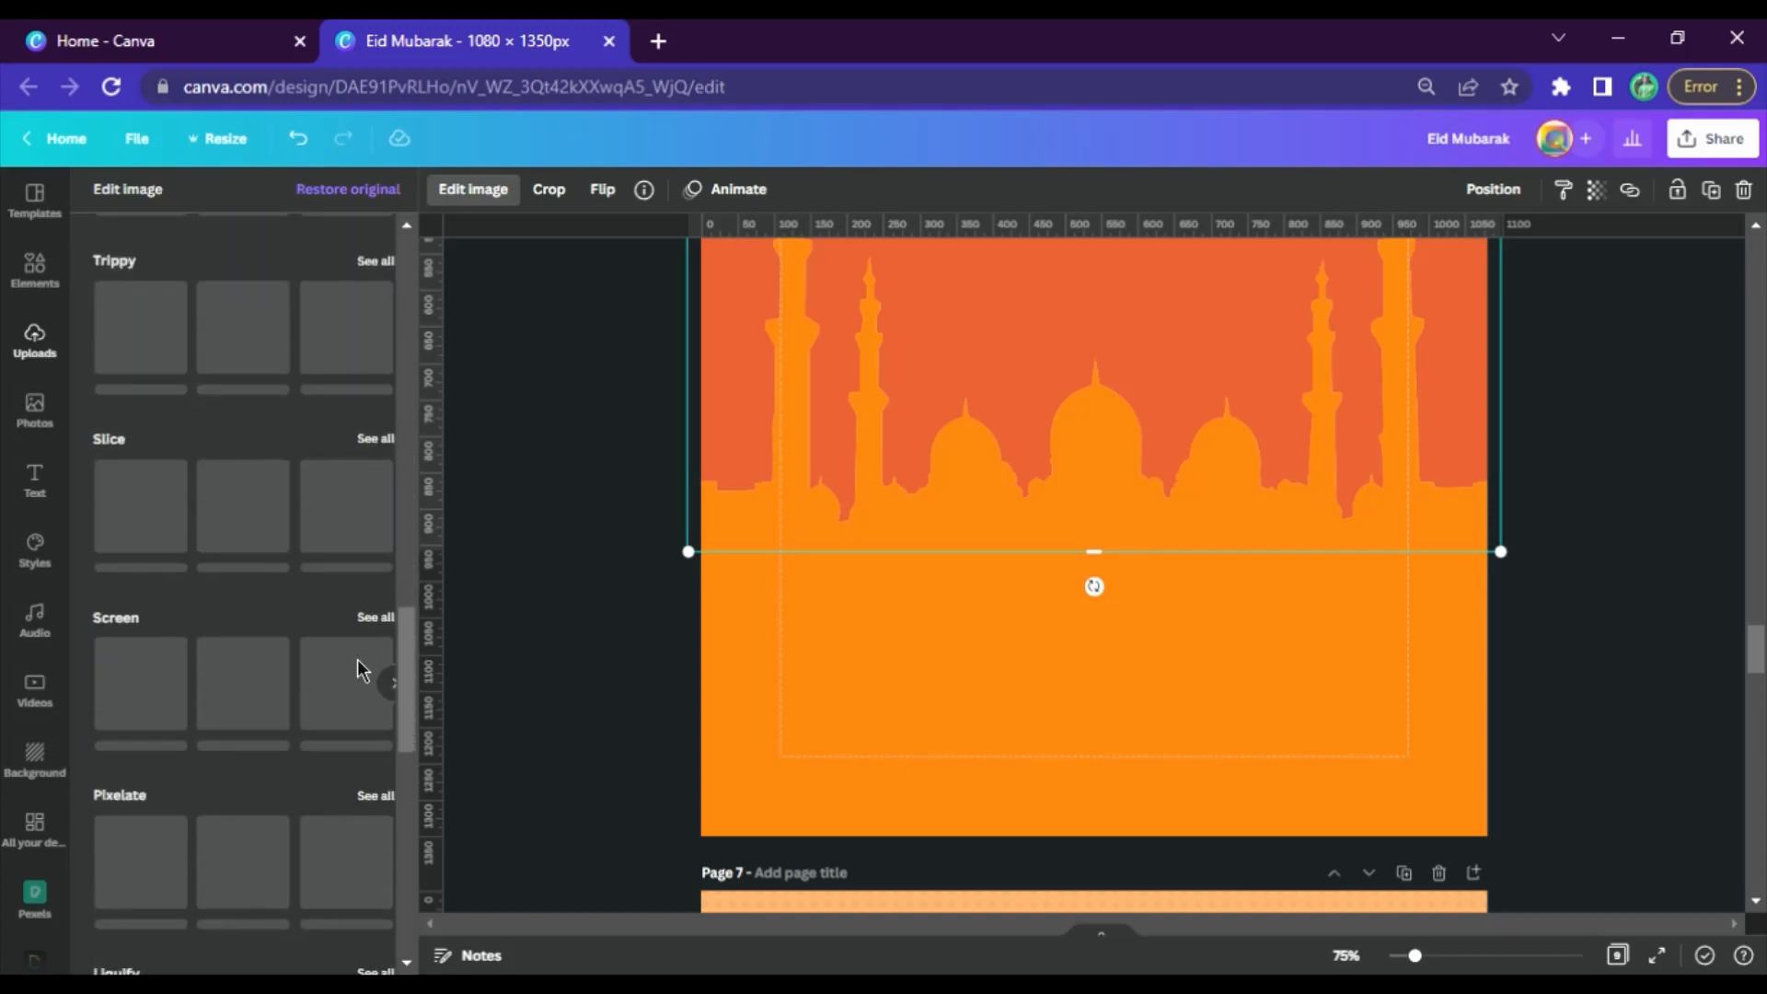
scroll(261, 509, up, 12)
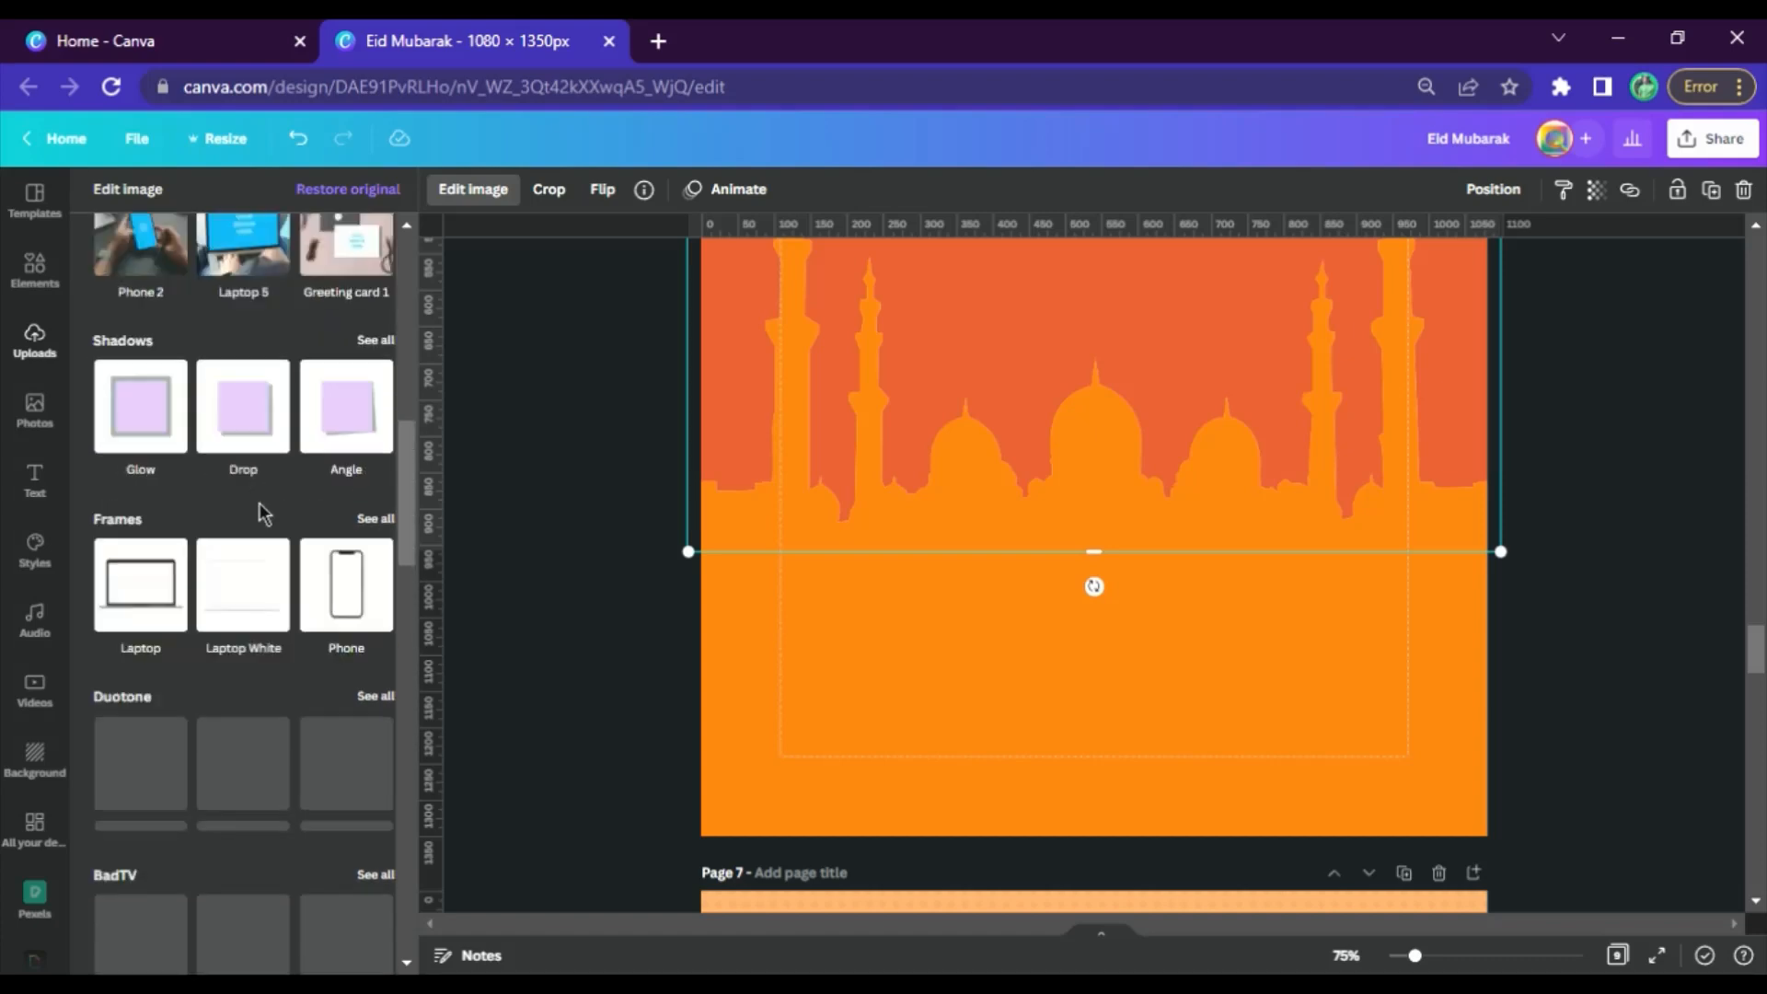
scroll(304, 729, down, 3)
click(156, 619)
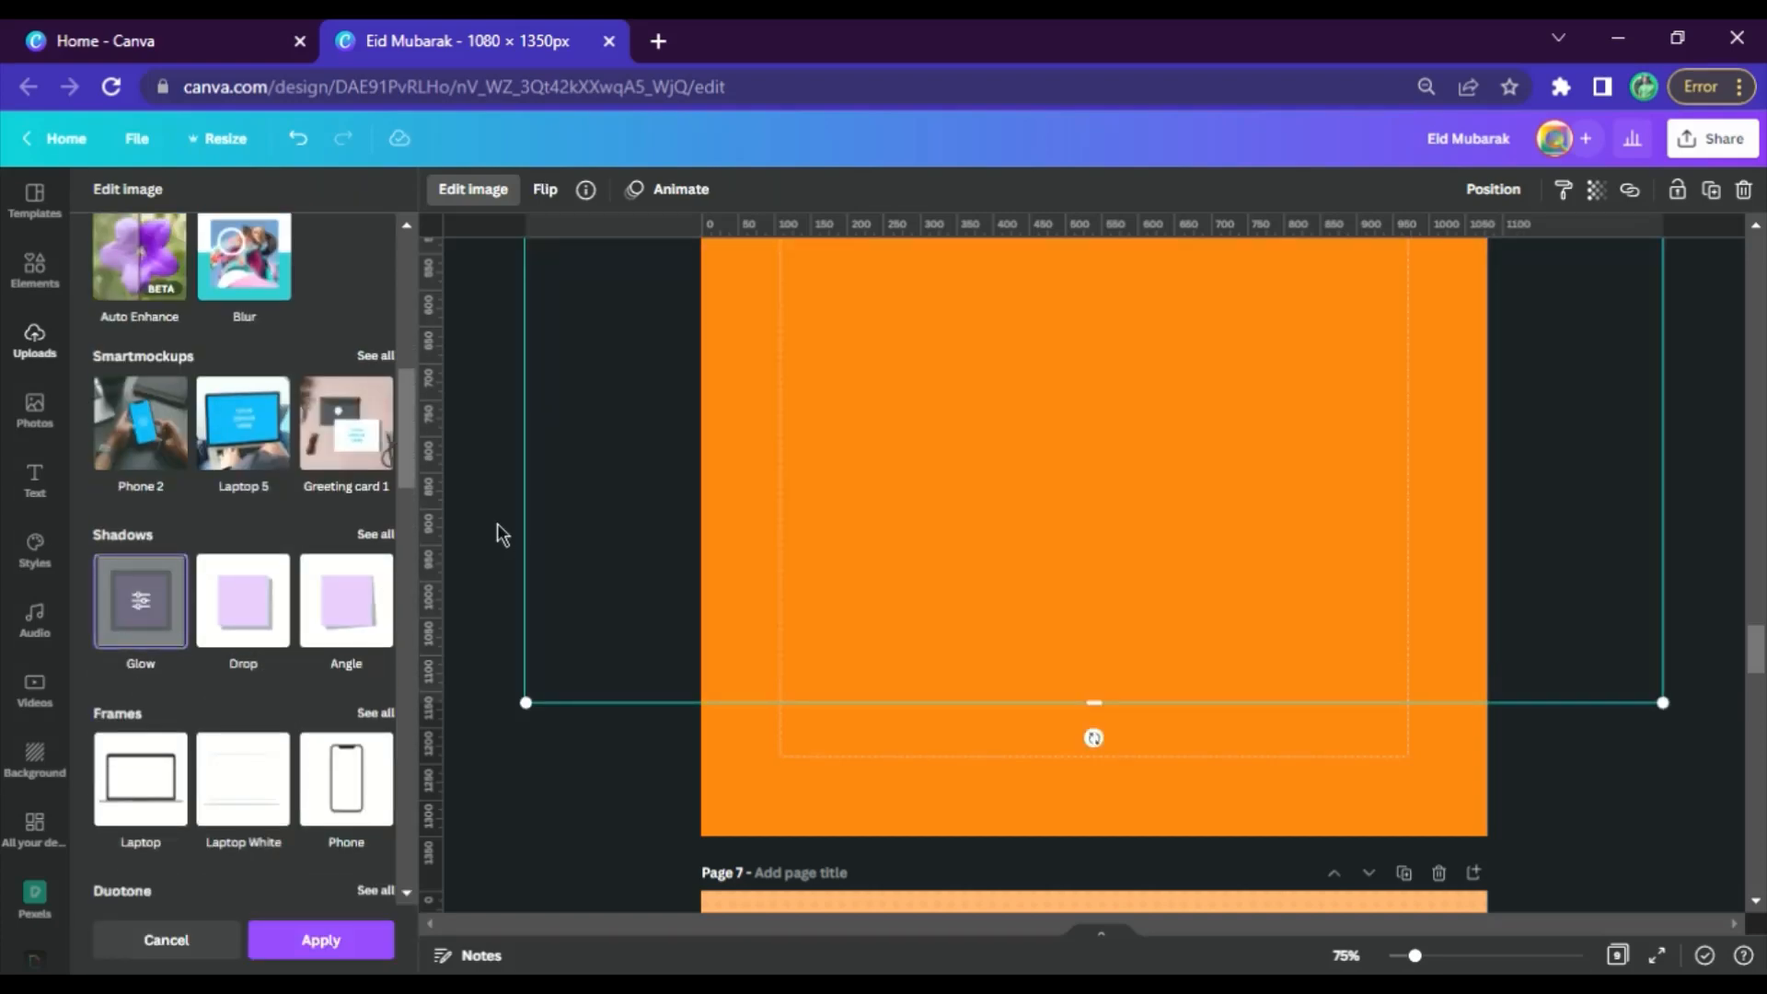
click(157, 611)
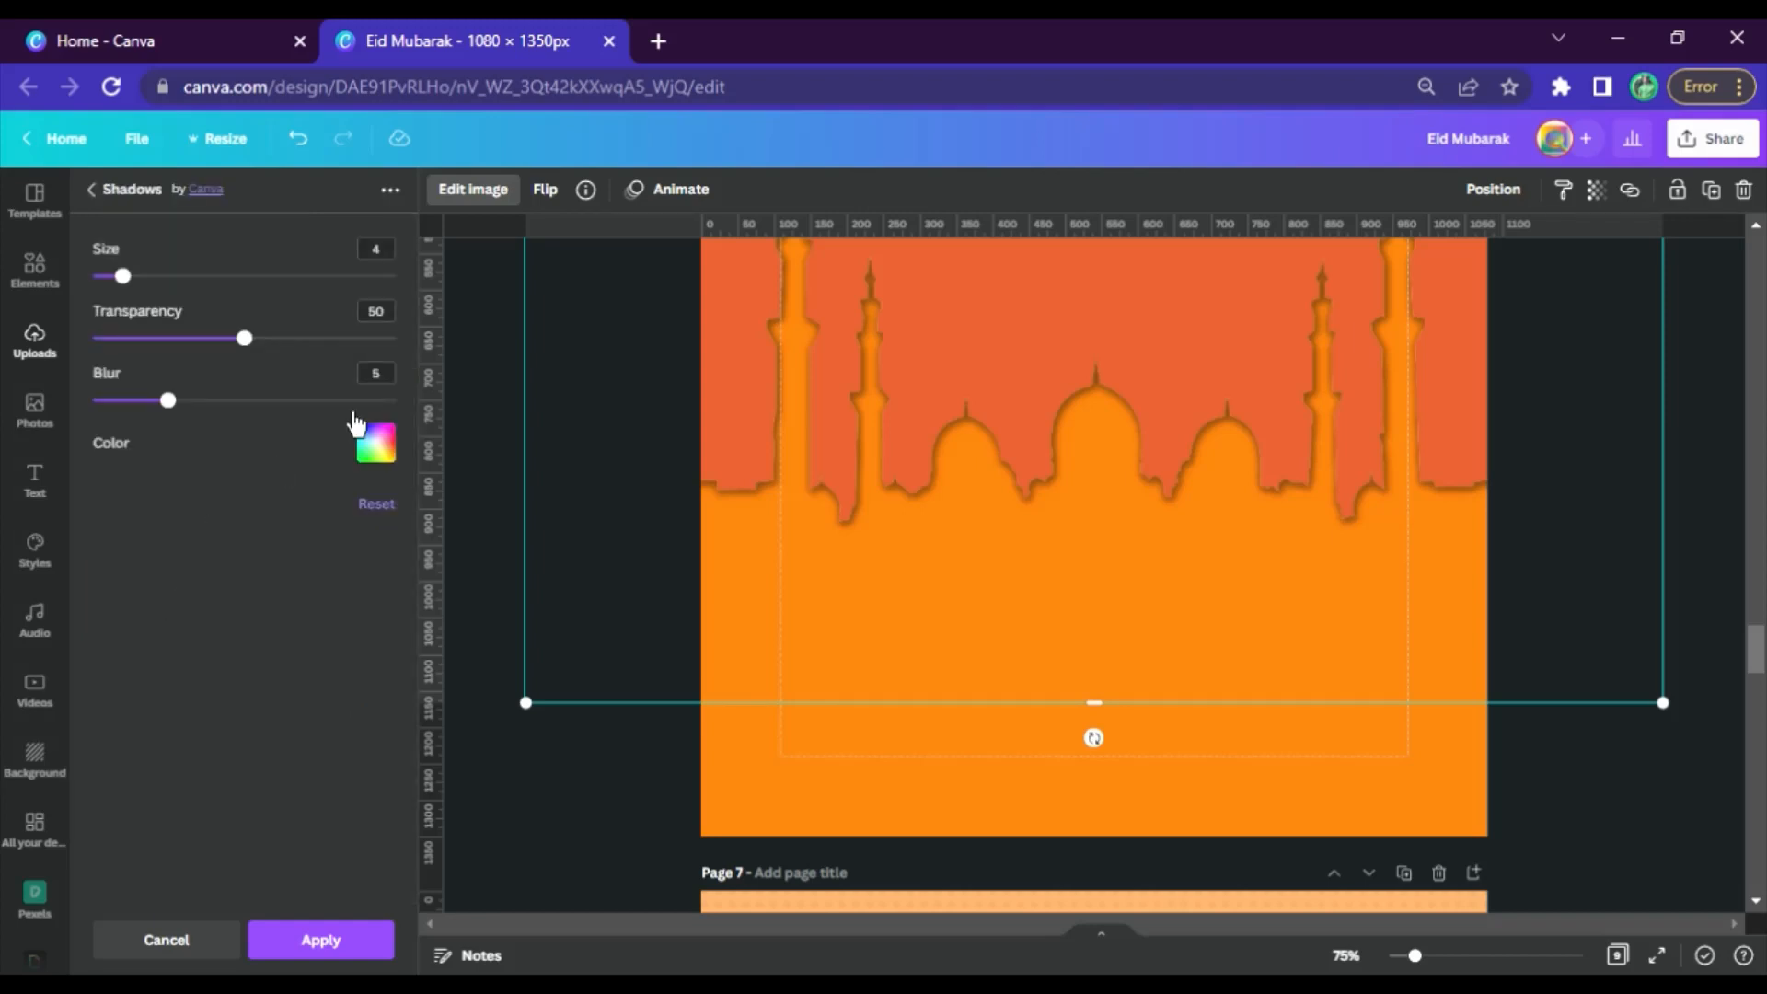
Set the glow to size 1, transparency 99, blur 0 and white color, and apply it to the mosque cut-out
click(391, 258)
drag(276, 338, 405, 348)
drag(168, 401, 86, 422)
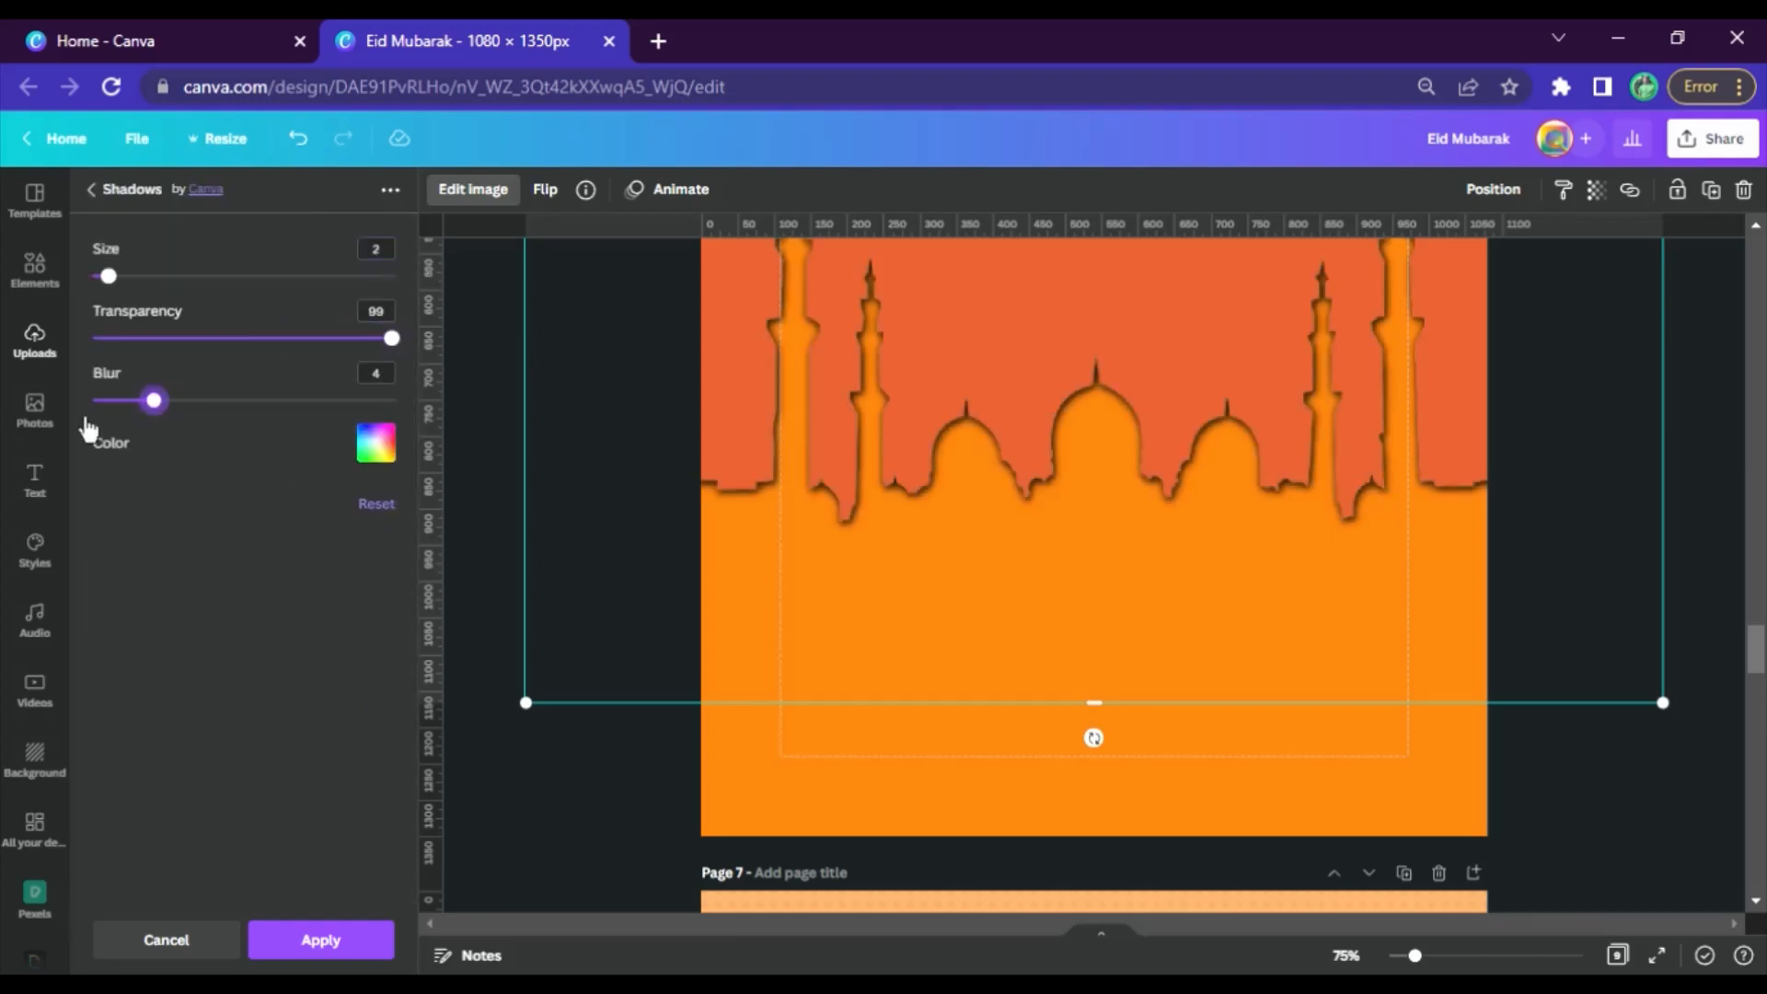
click(387, 465)
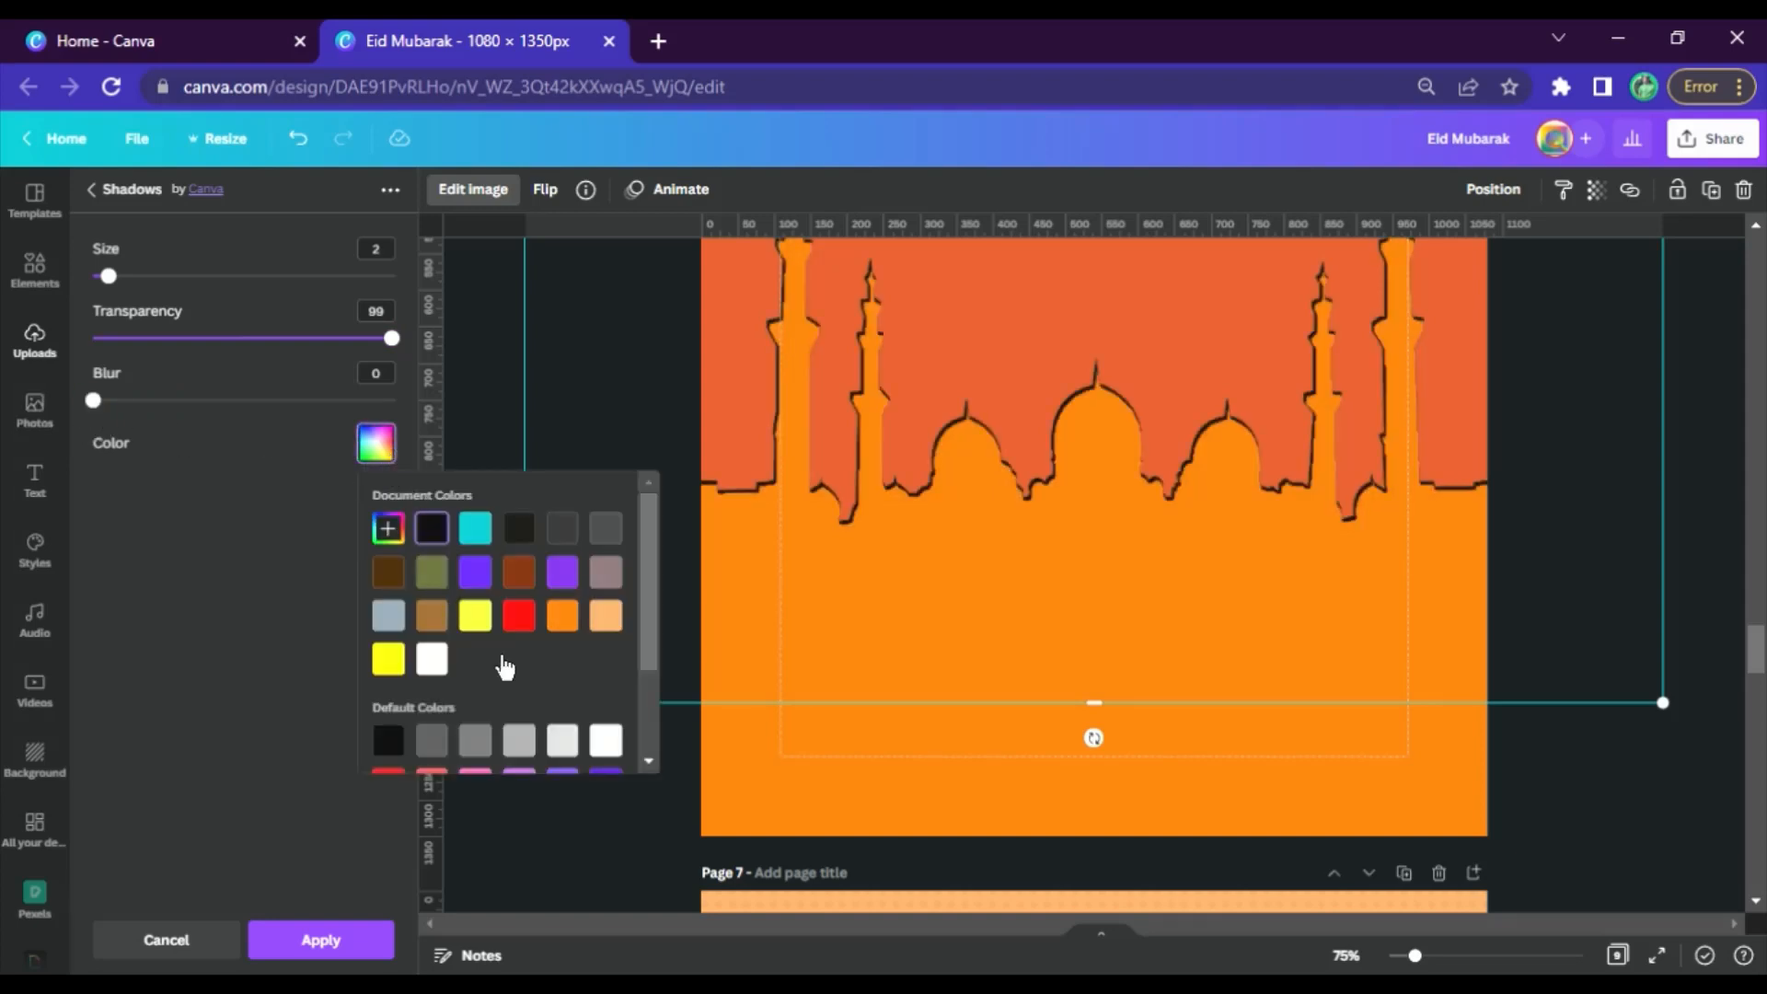
click(440, 659)
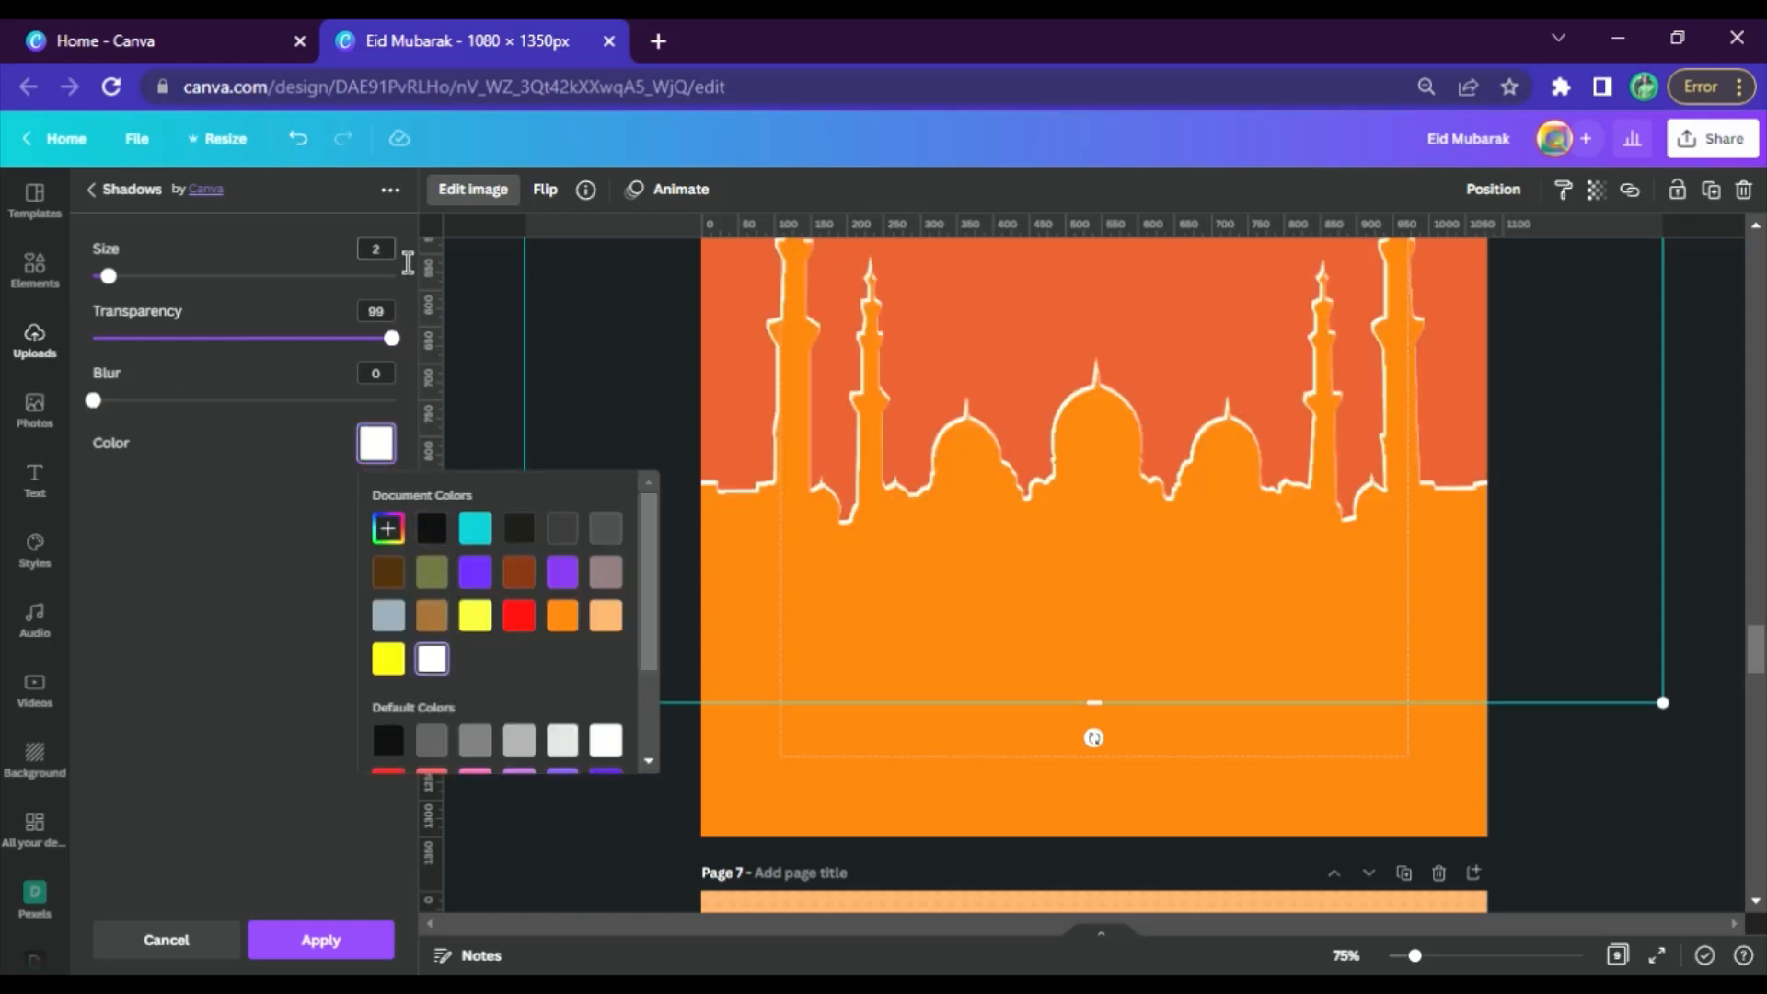
click(377, 249)
click(368, 589)
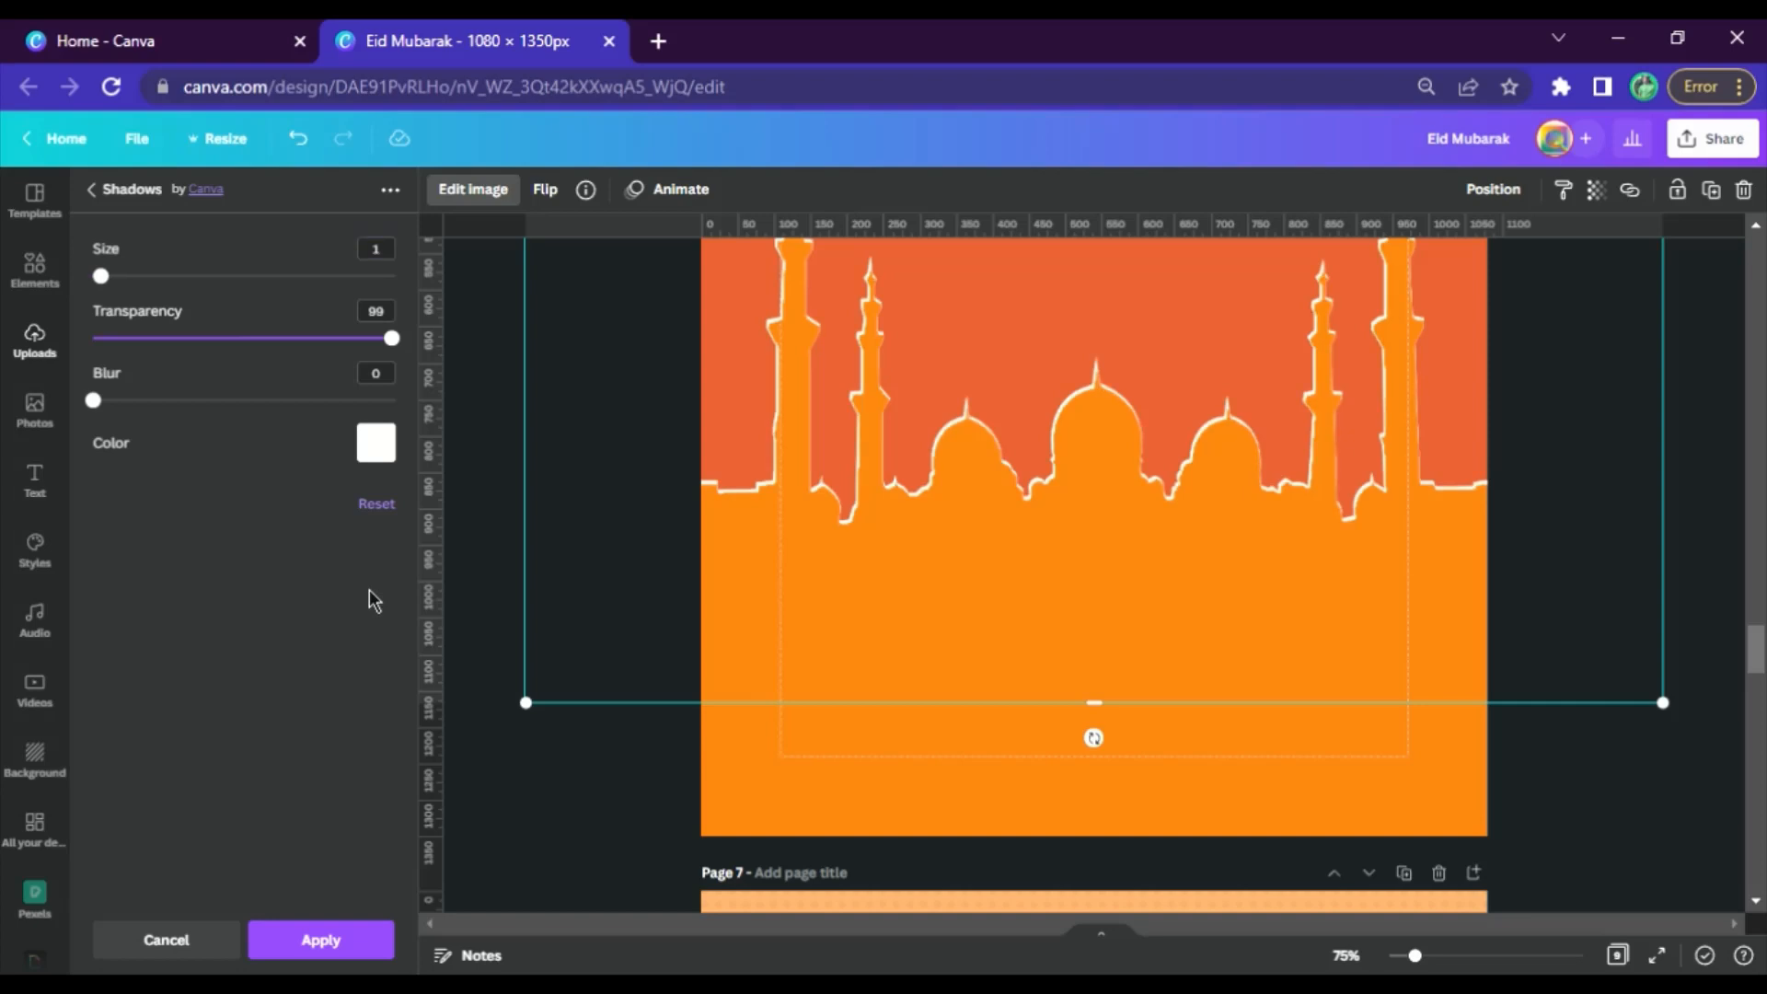
click(320, 939)
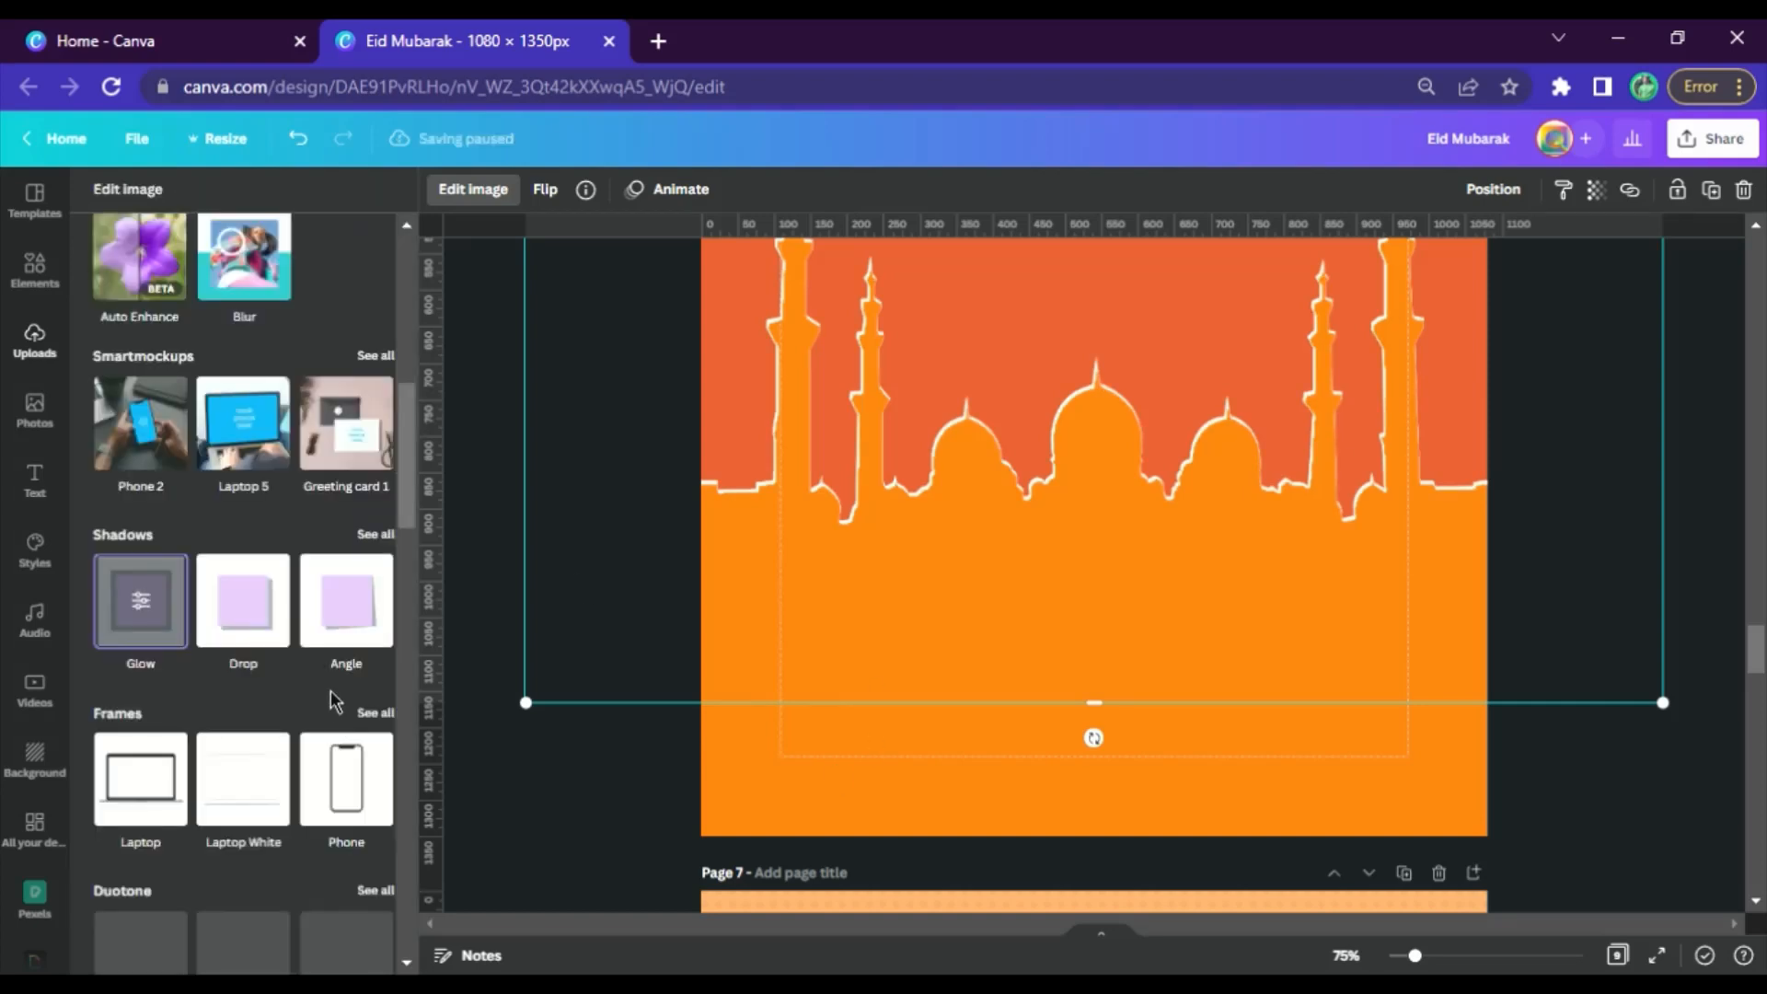
click(1555, 708)
Copy the Islamic Pattern element from page 4 and paste it onto page 6
scroll(1163, 679, up, 3)
click(1406, 589)
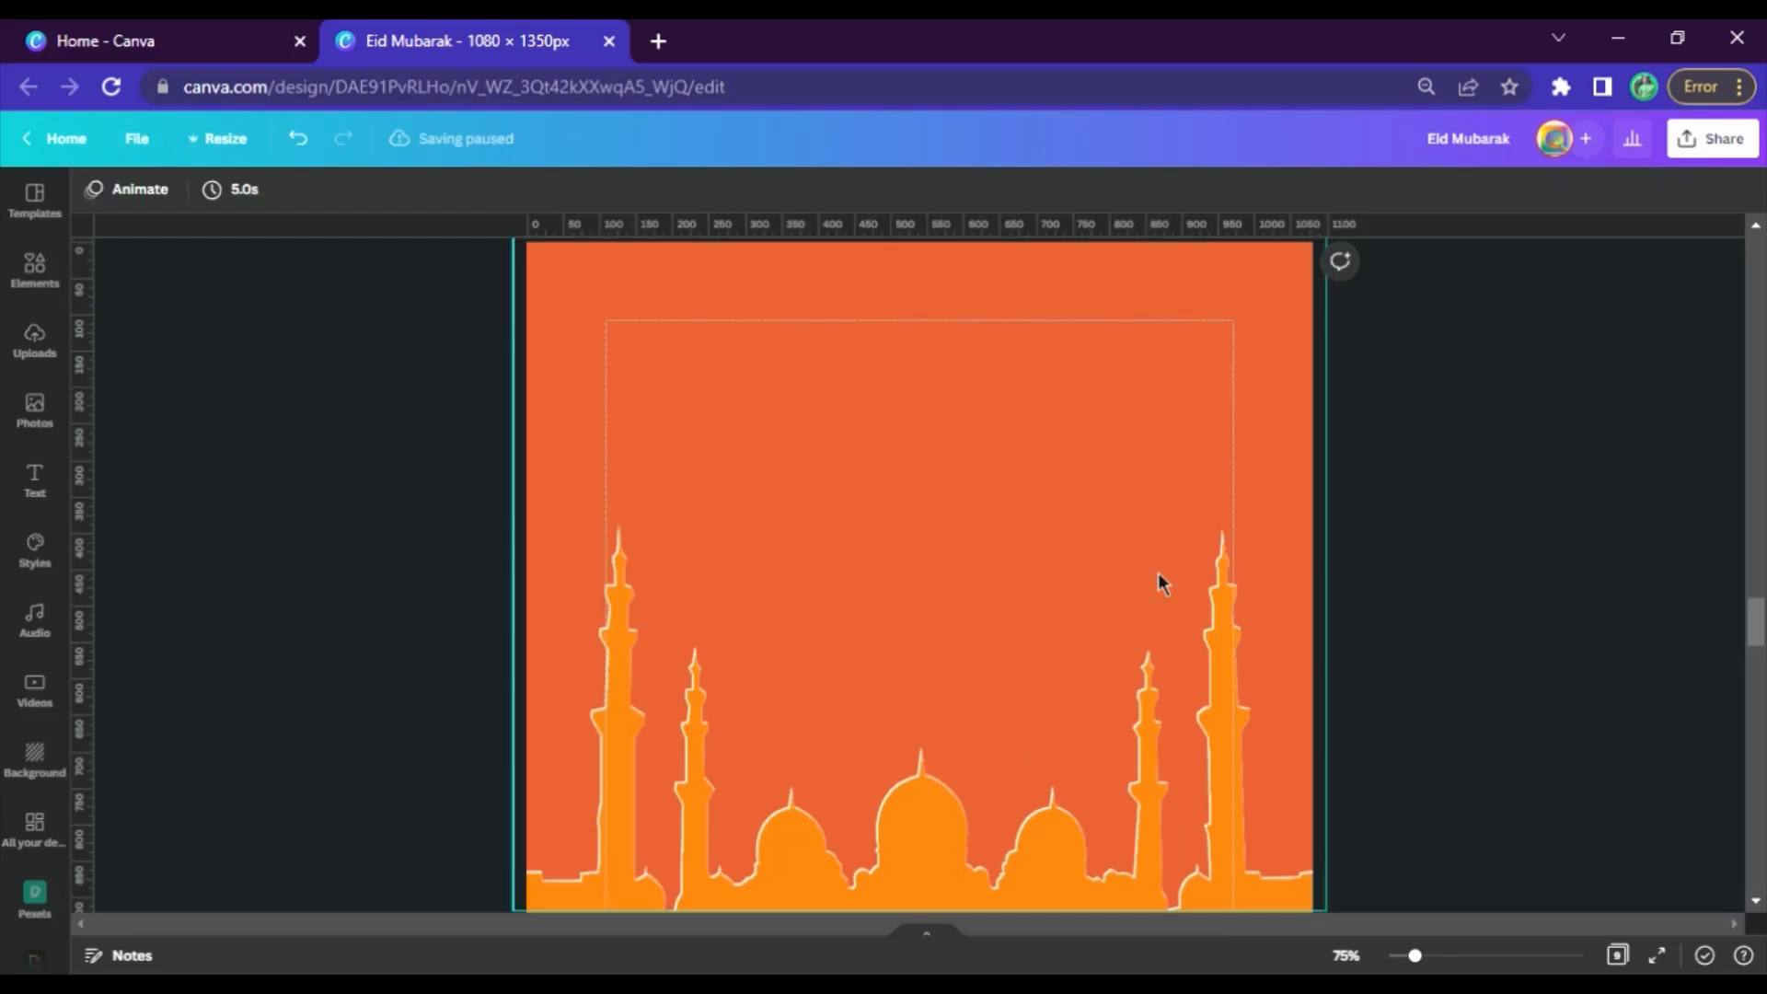
scroll(1067, 572, up, 13)
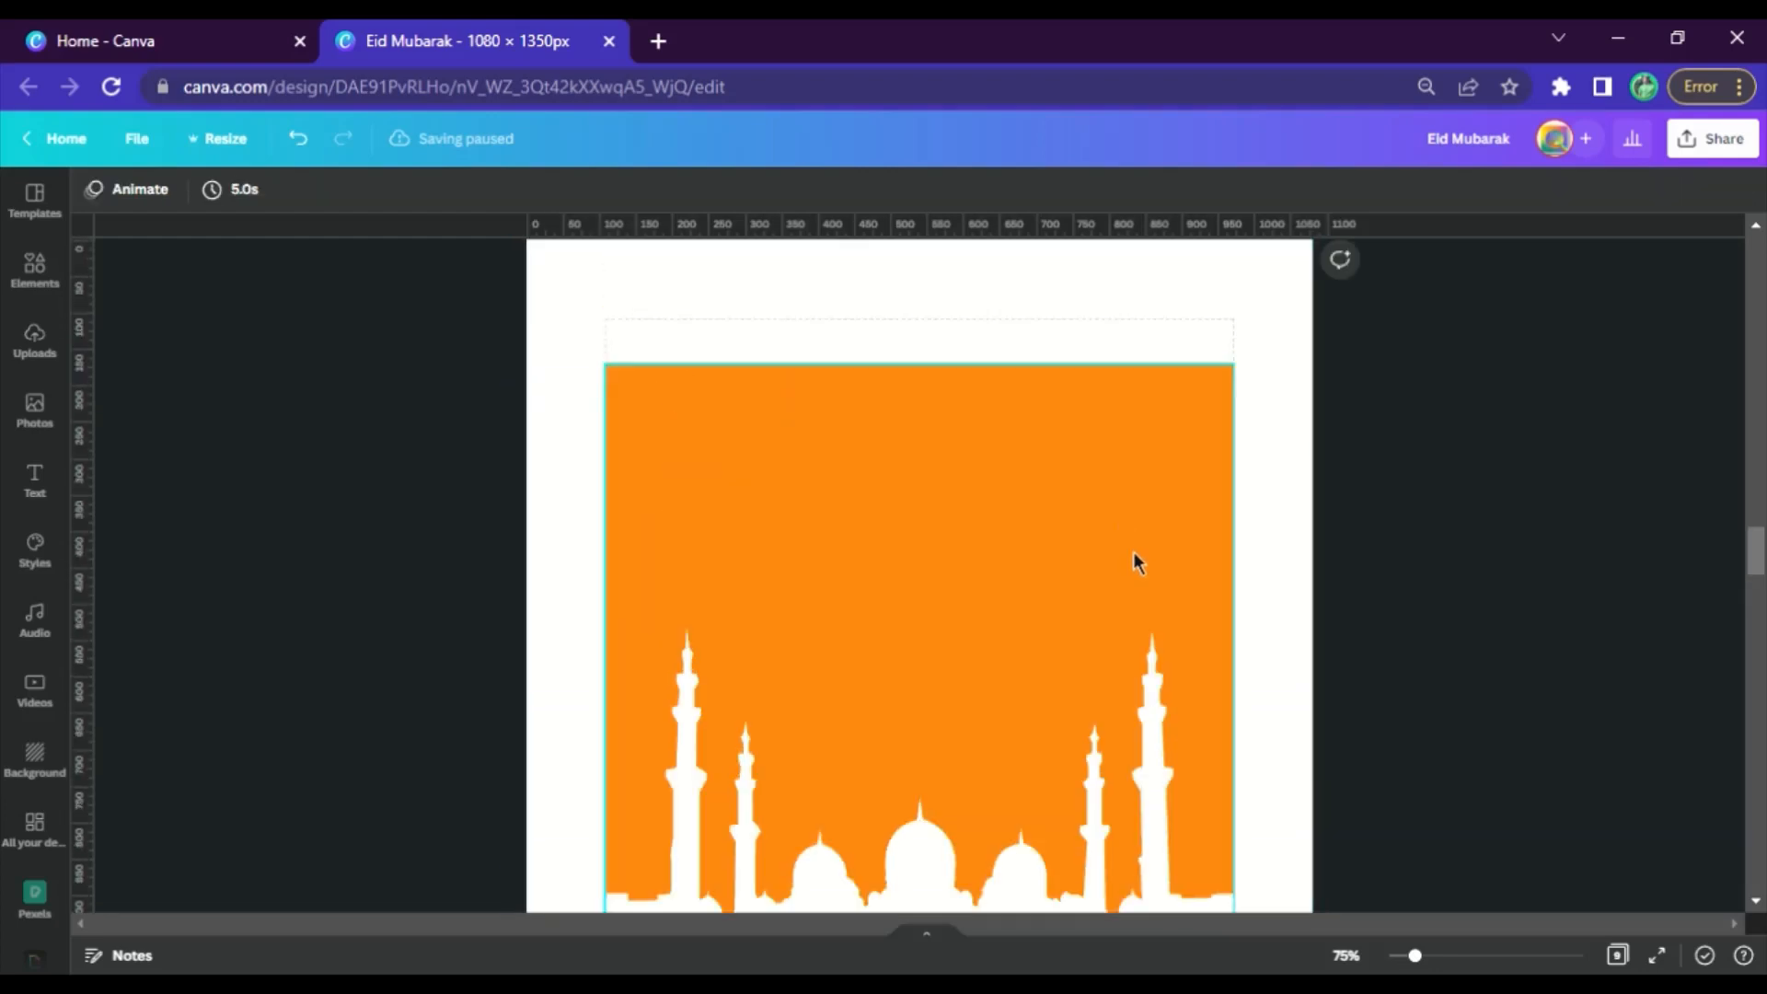
scroll(1134, 512, up, 6)
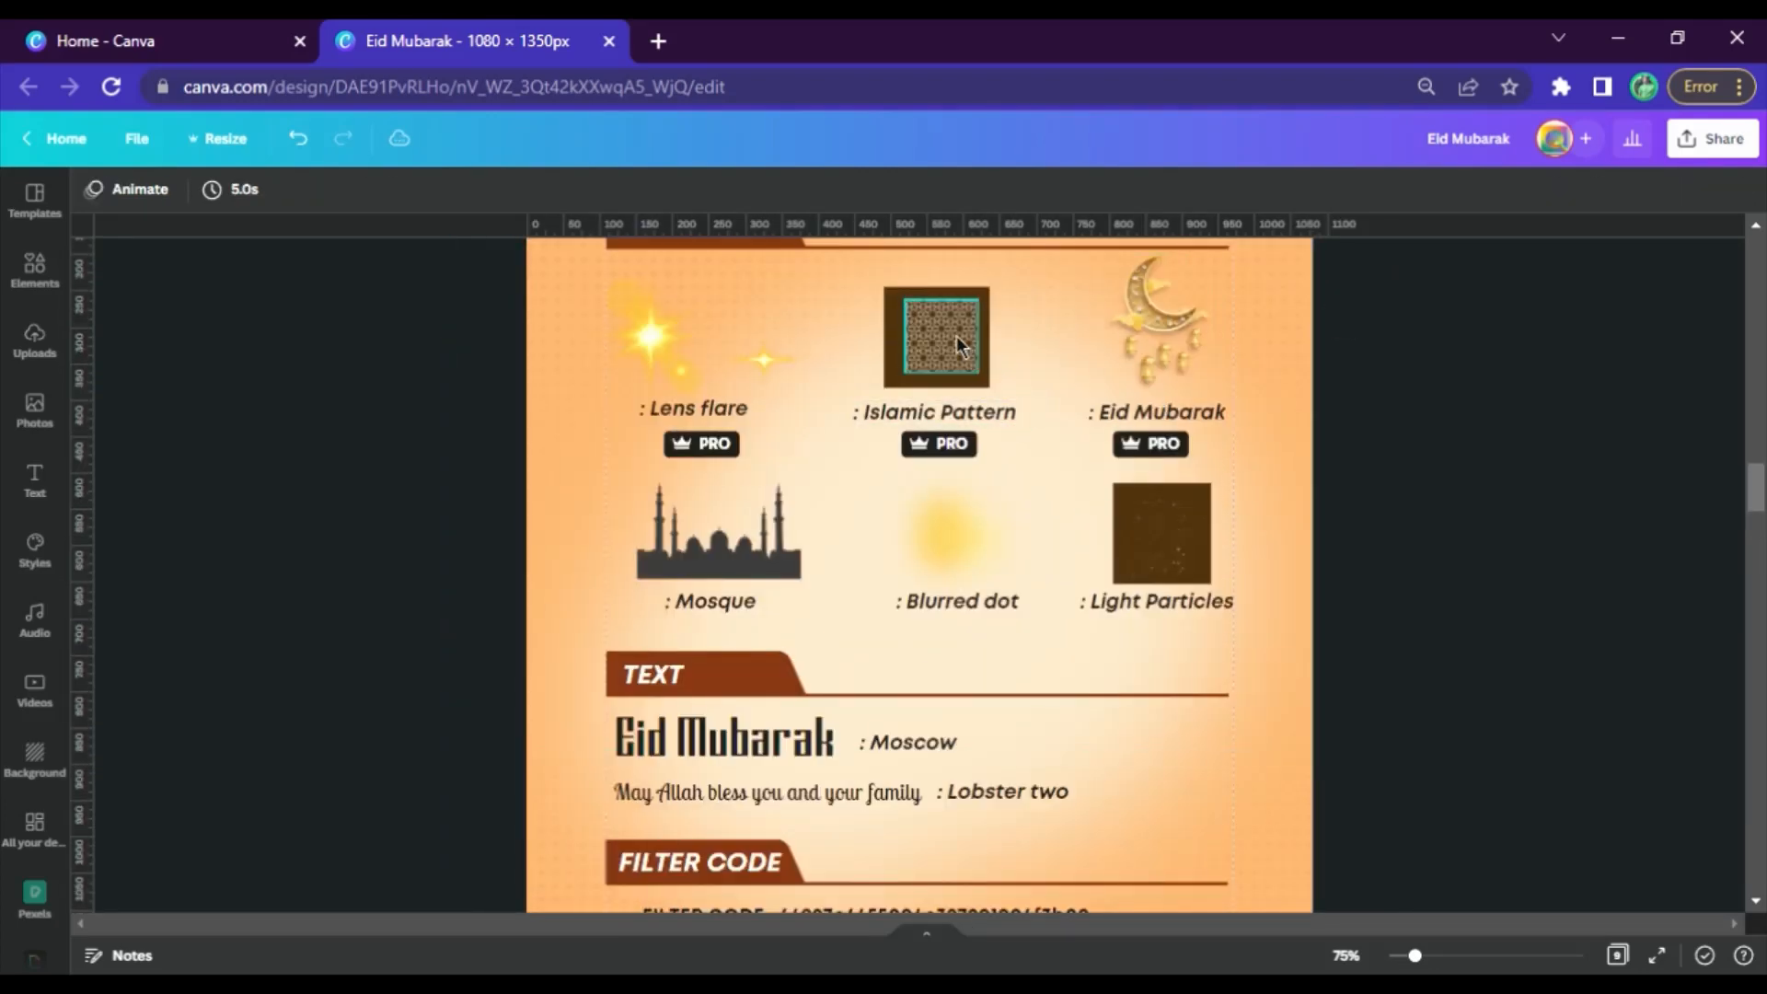
click(957, 337)
scroll(957, 337, down, 20)
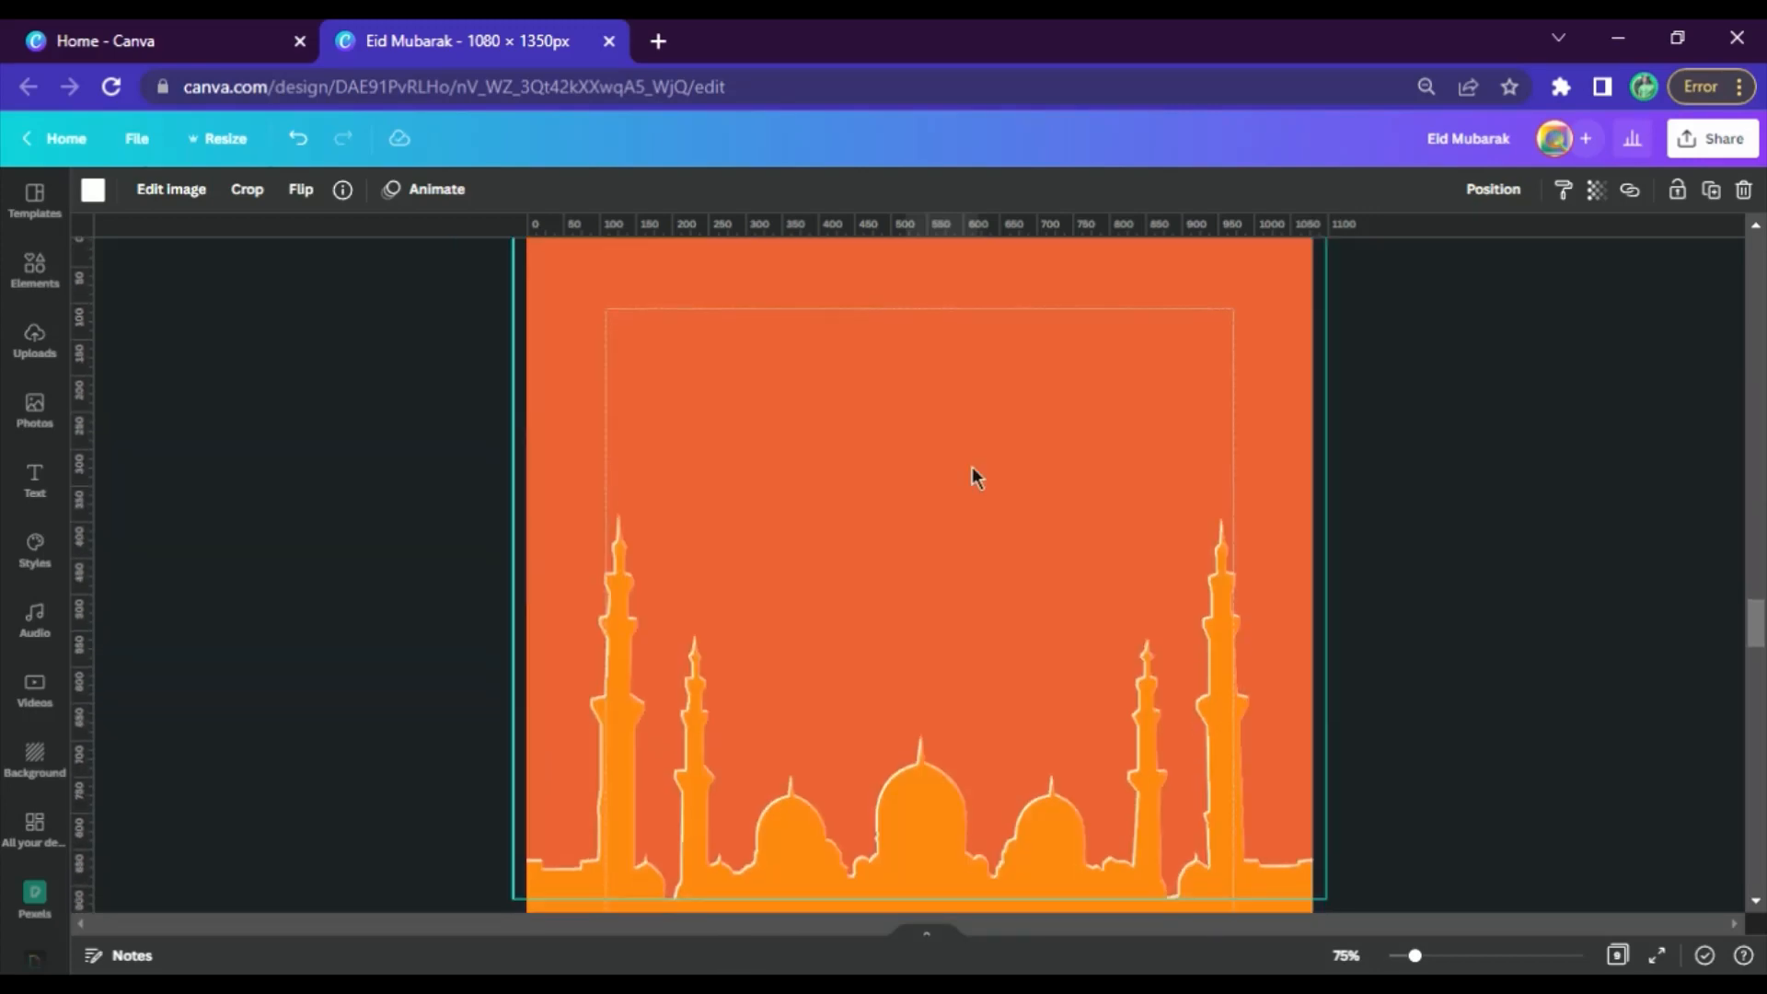
click(709, 609)
key(ctrl+v)
Move the pasted Islamic pattern against the left edge of page 6, over the base of the mosque silhouette
scroll(975, 618, up, 4)
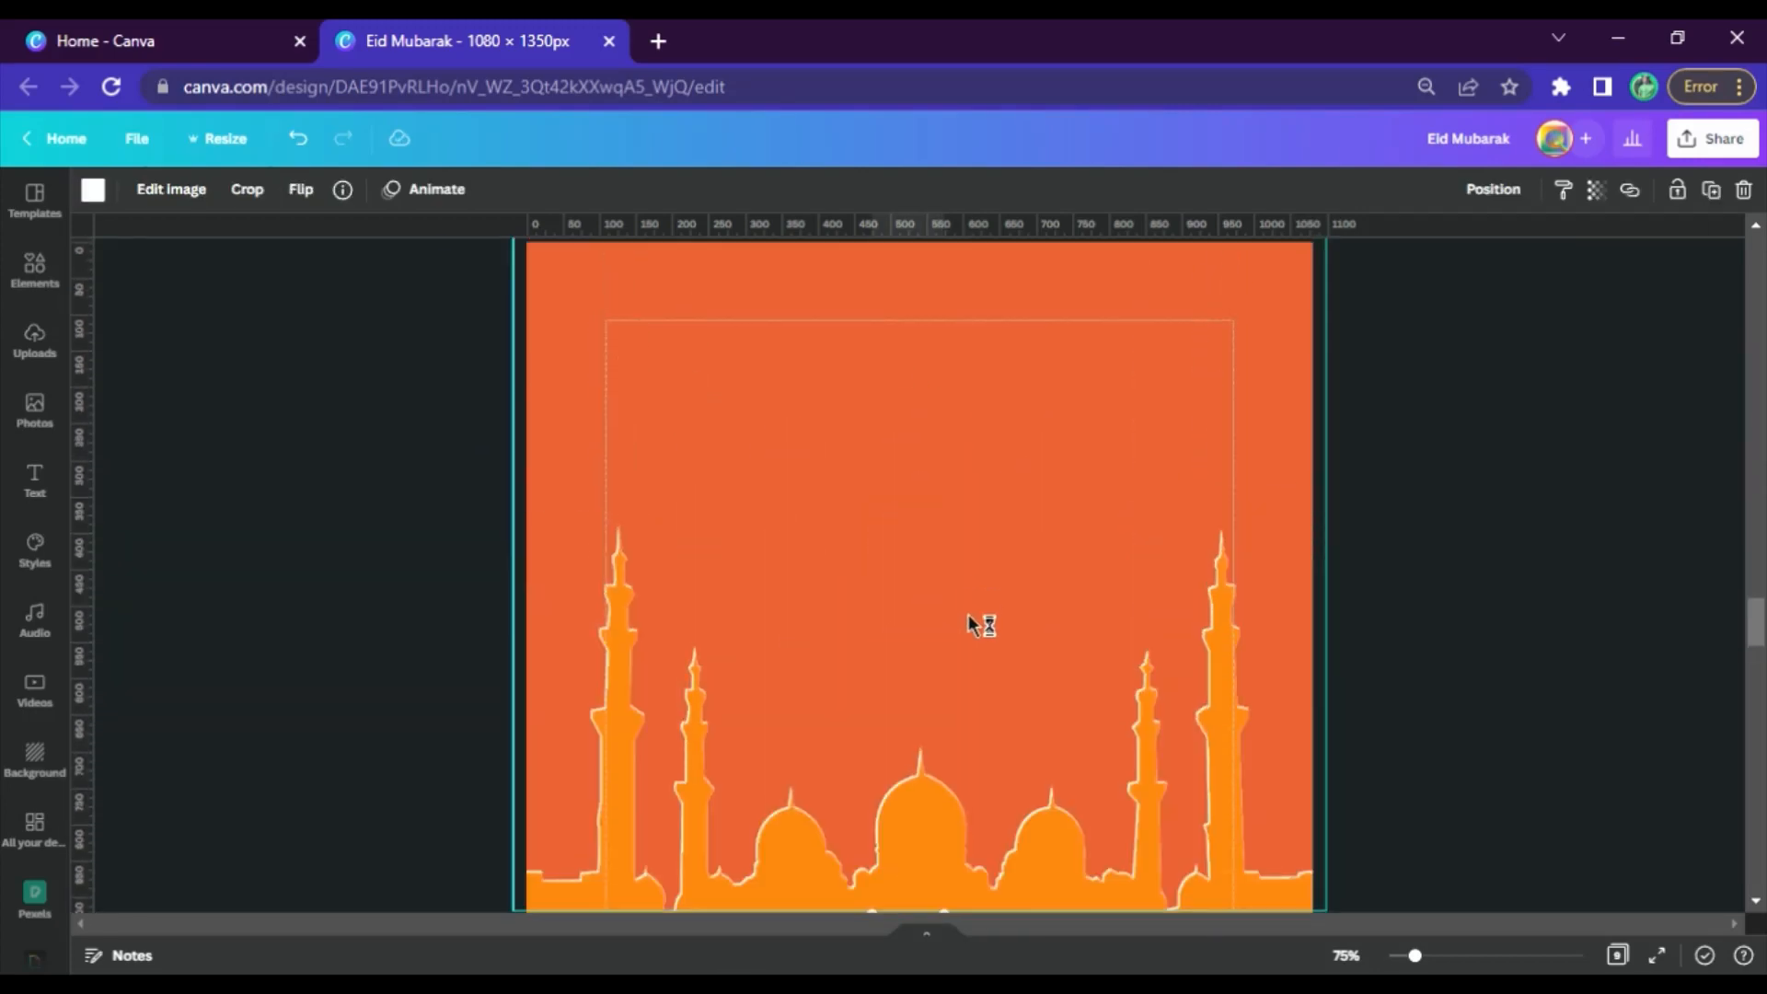
scroll(893, 701, down, 1)
scroll(893, 708, down, 3)
drag(916, 699, 777, 655)
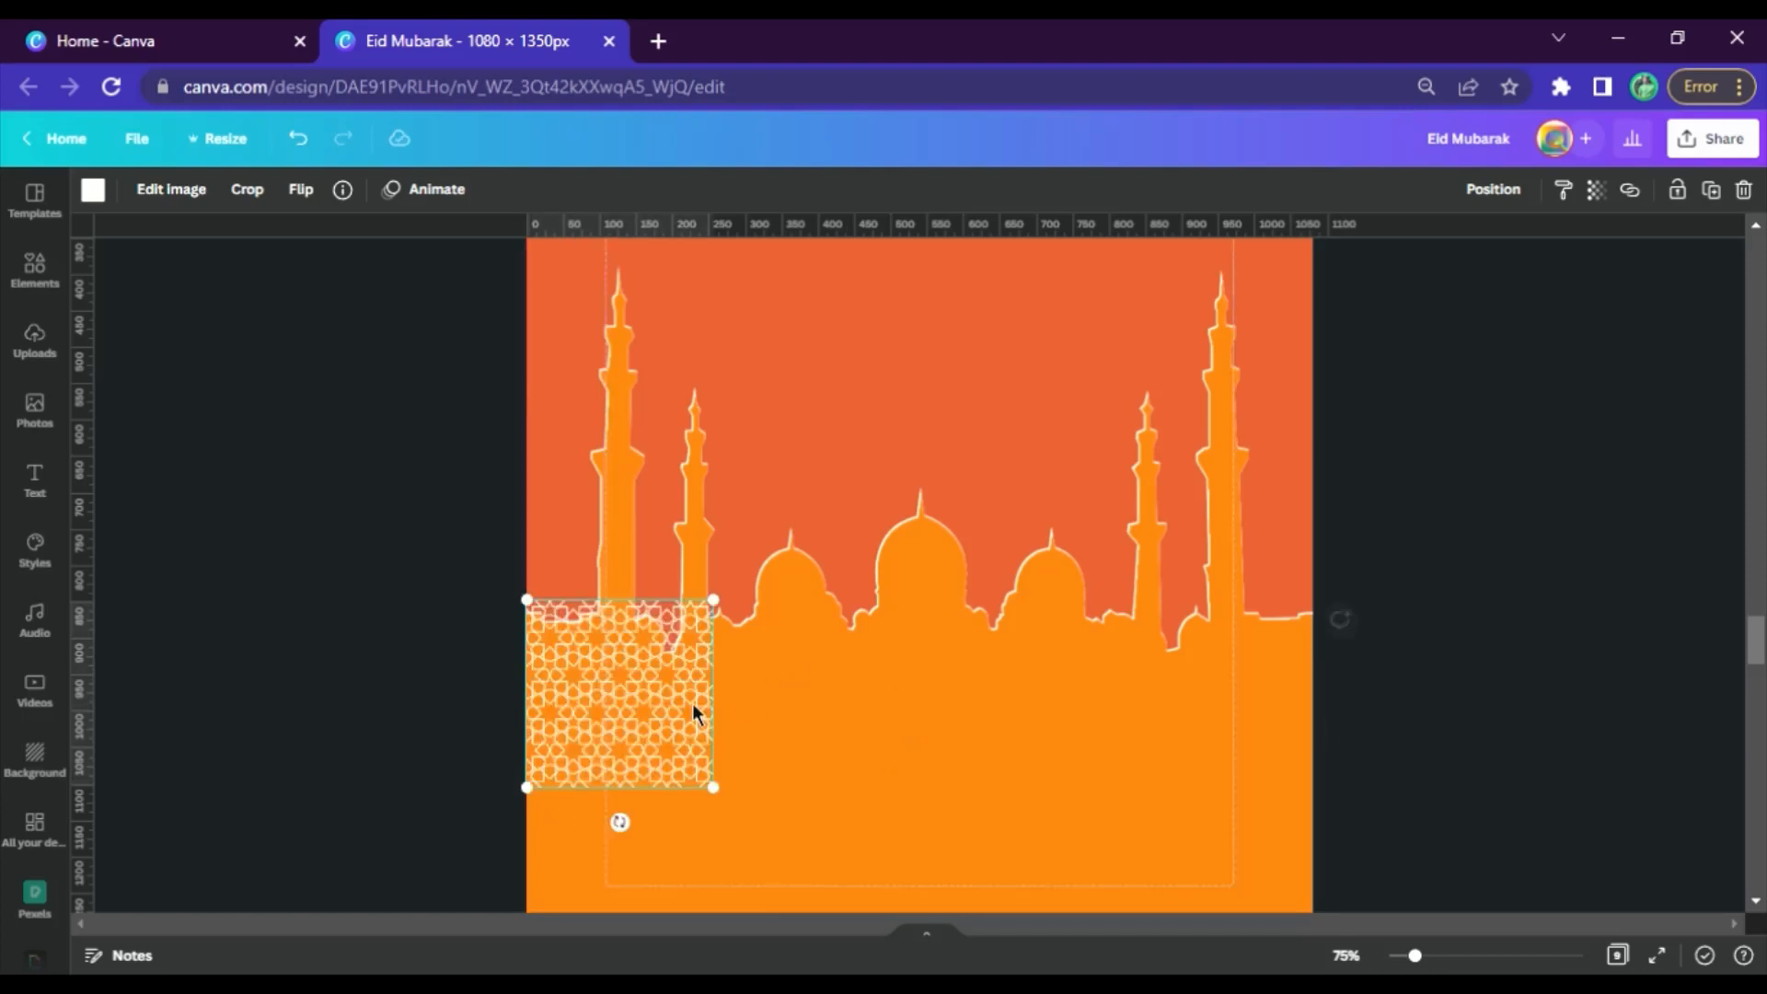
Duplicate the Islamic pattern into a row of four adjoining tiles and scale the row to the page's full width
key(ctrl+d)
drag(656, 724, 832, 720)
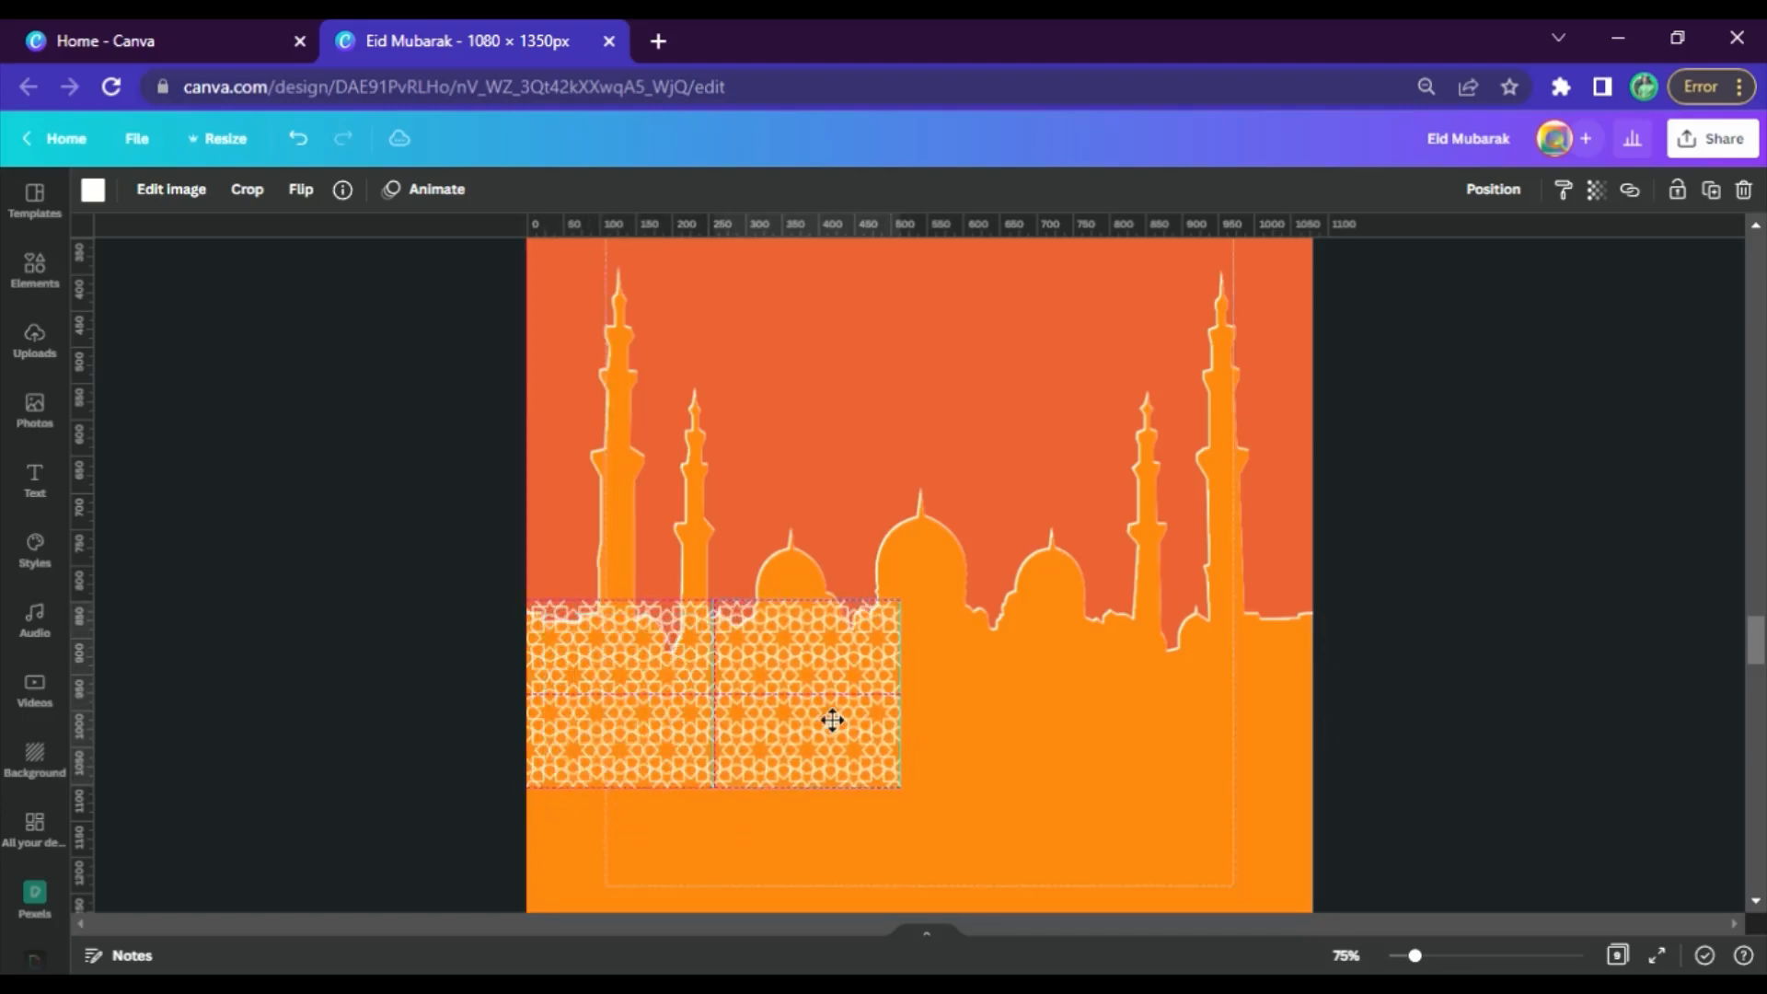
shift+click(599, 707)
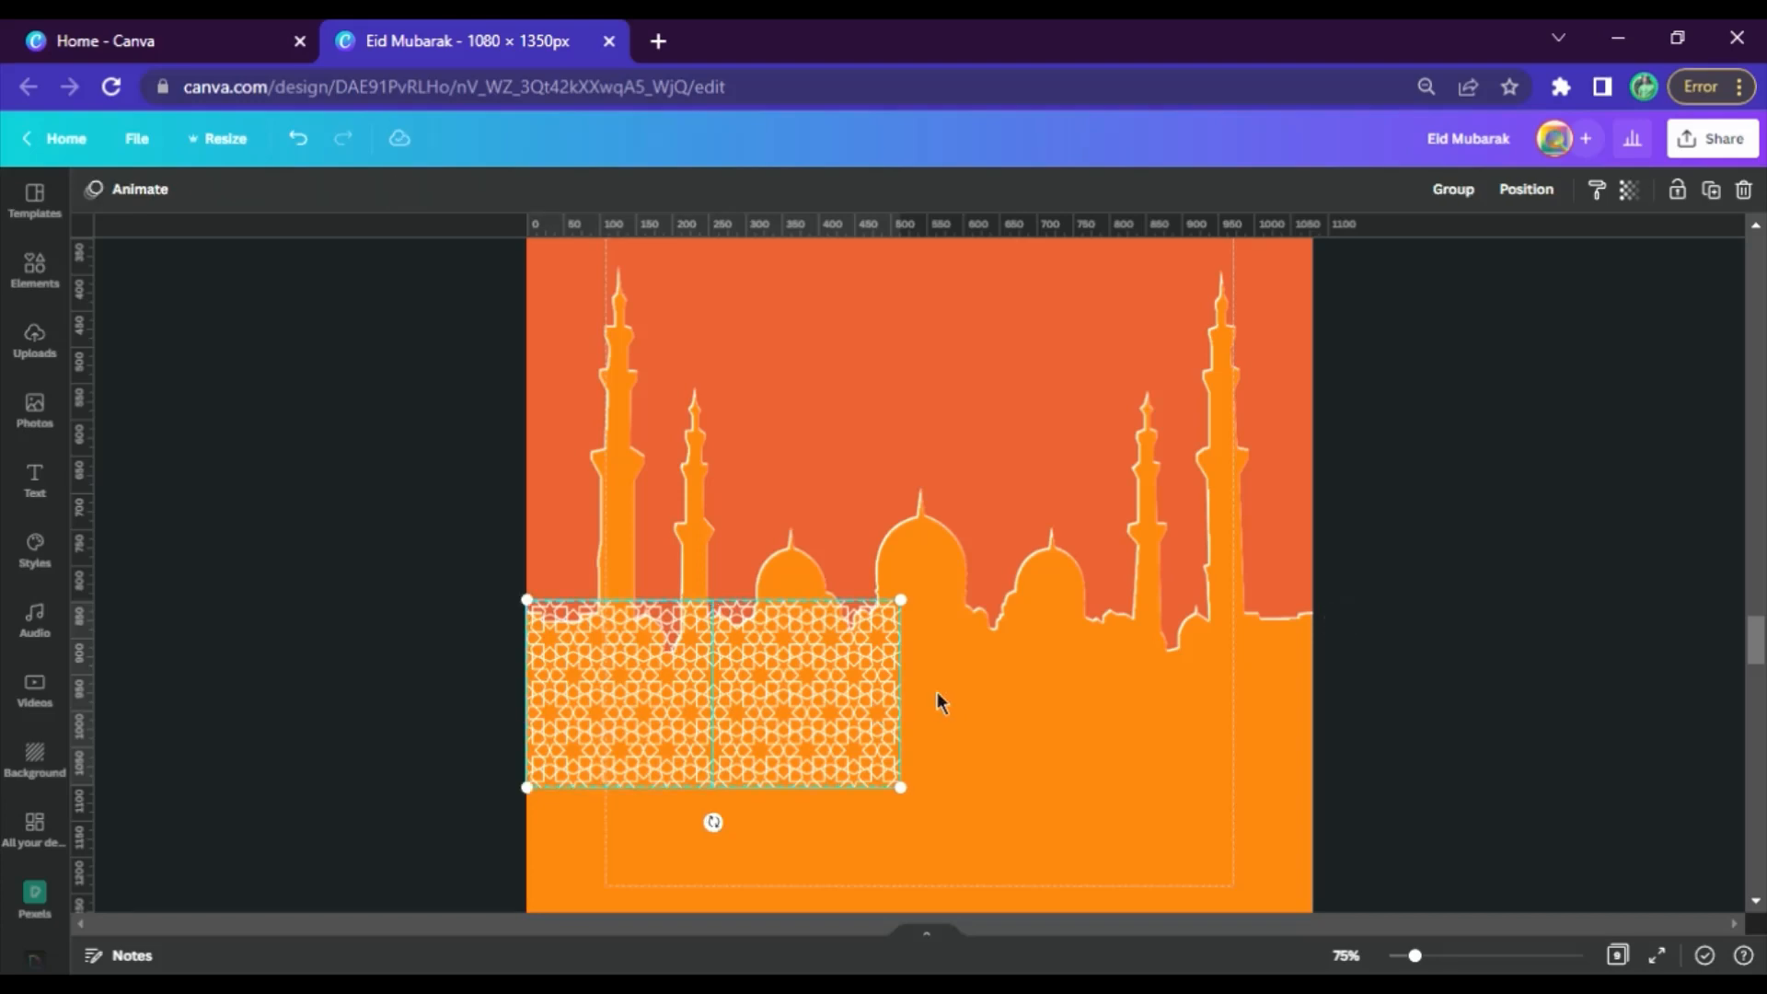
key(ctrl+d)
drag(860, 720, 1156, 722)
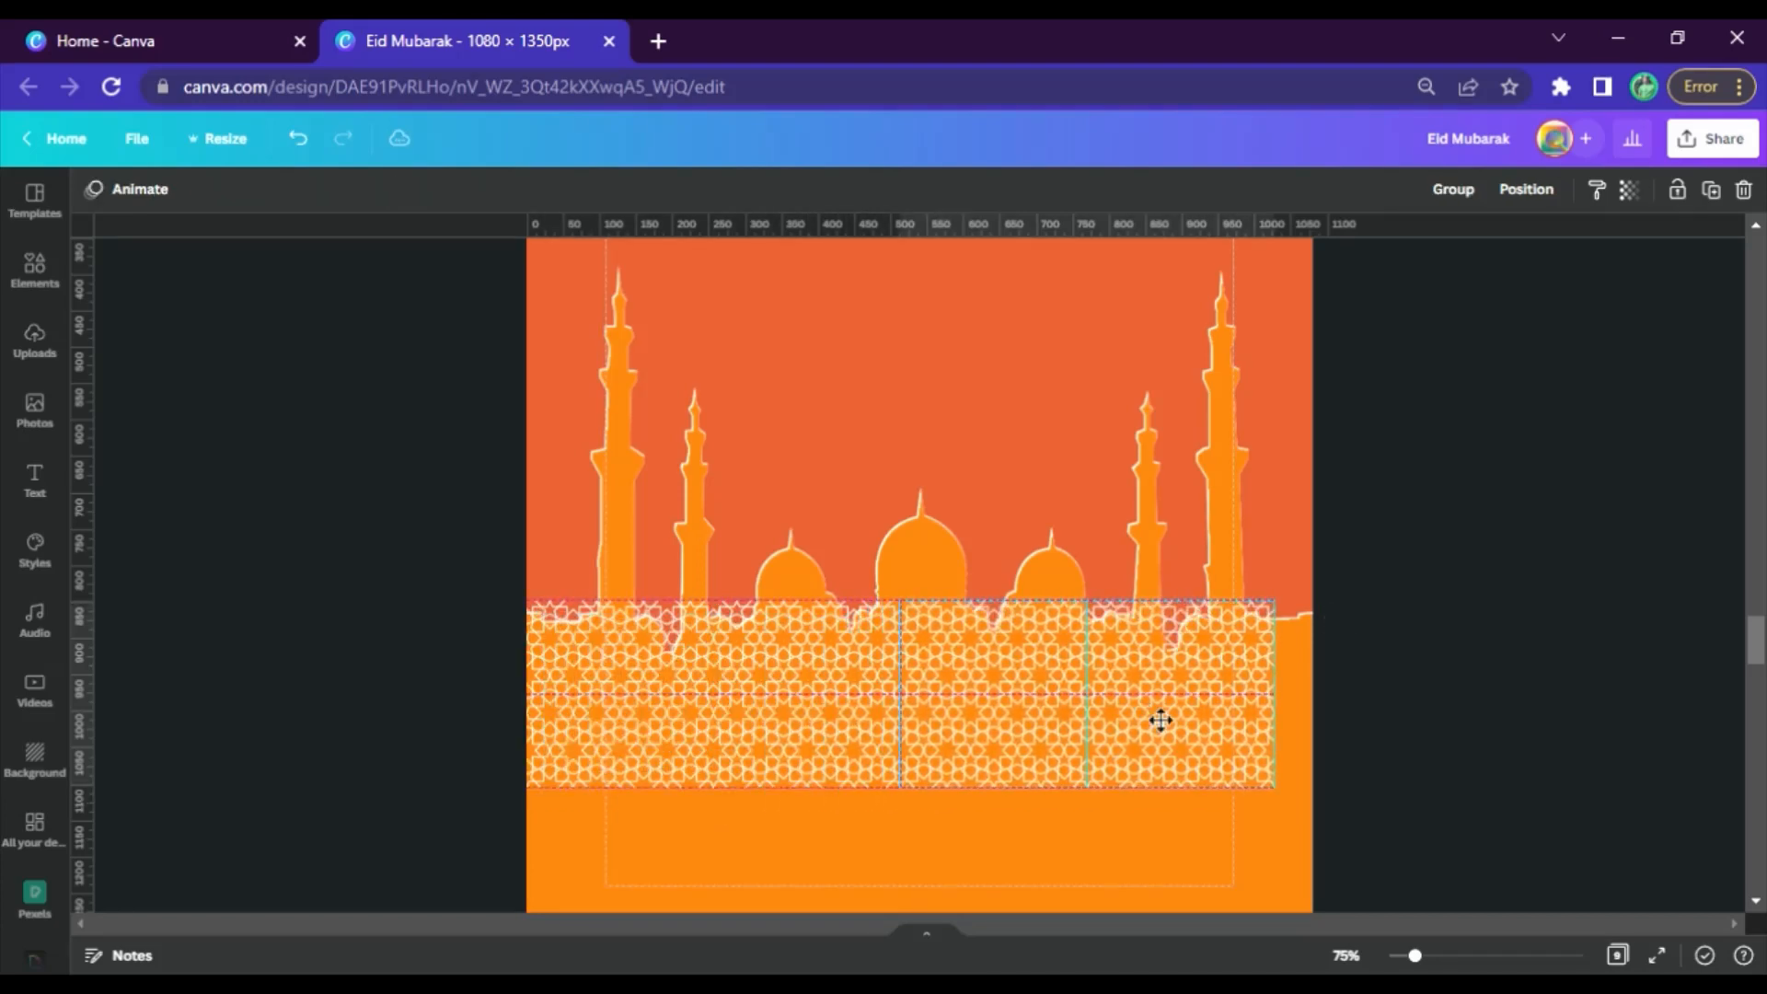
drag(1385, 778, 587, 753)
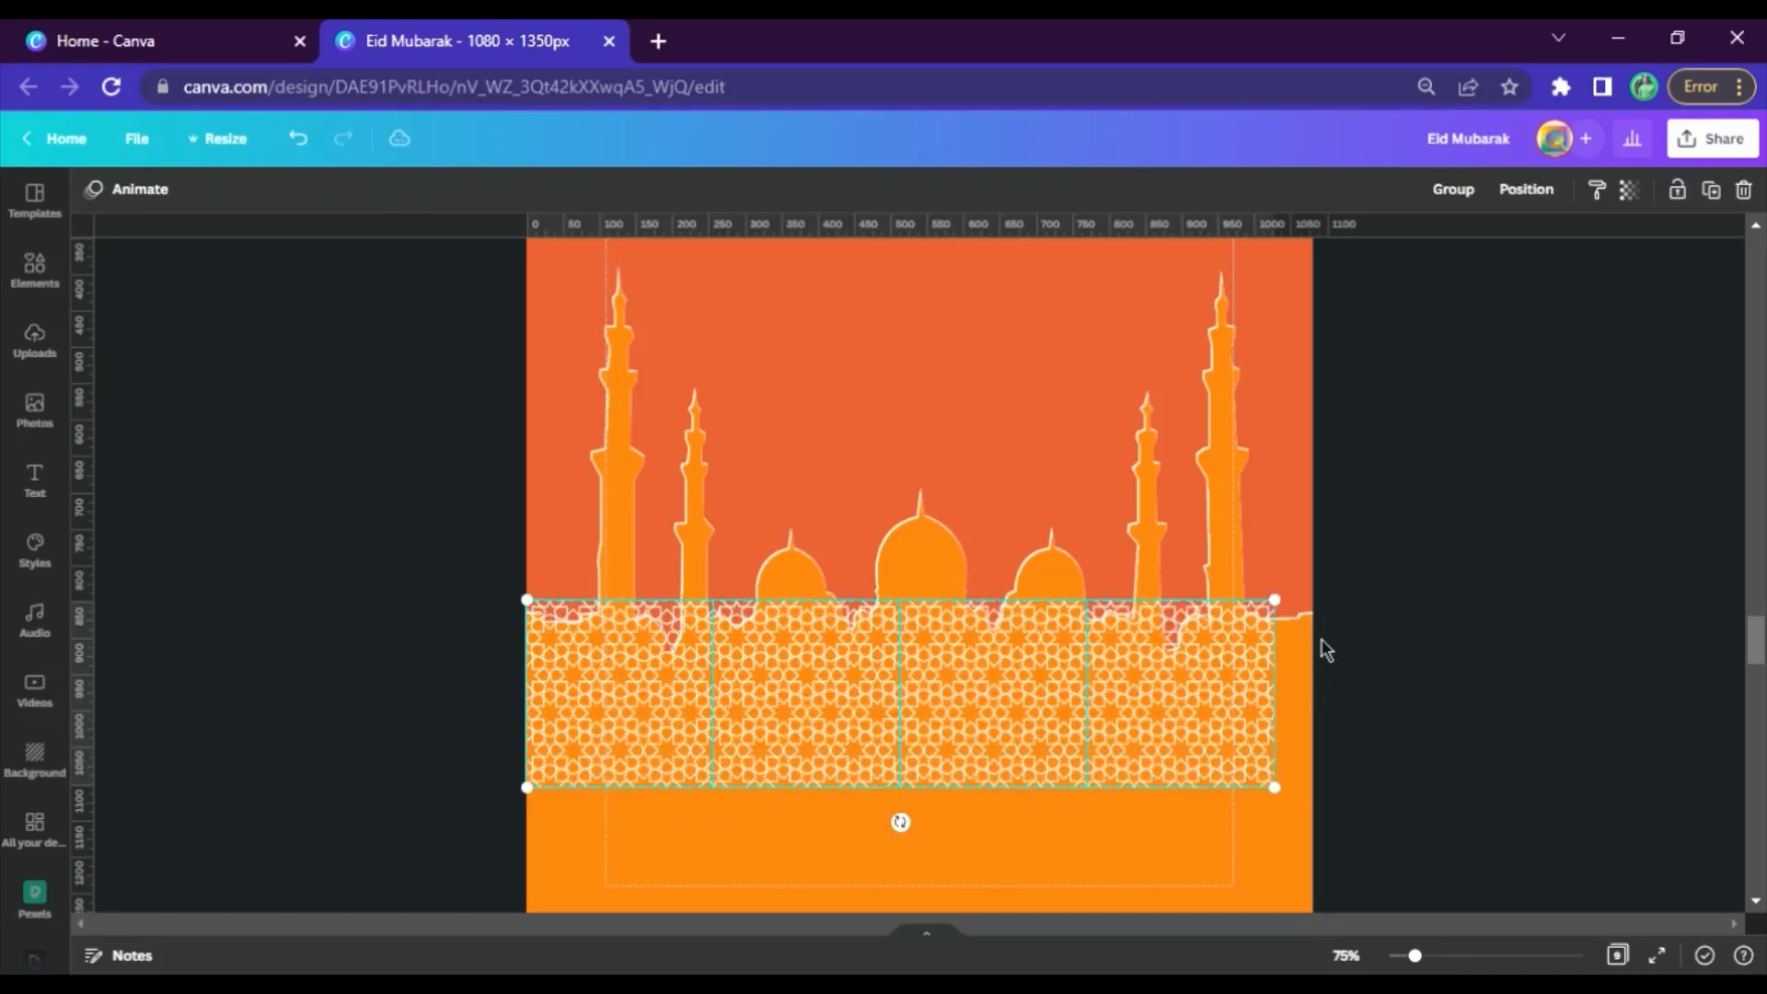
drag(1275, 600, 1330, 601)
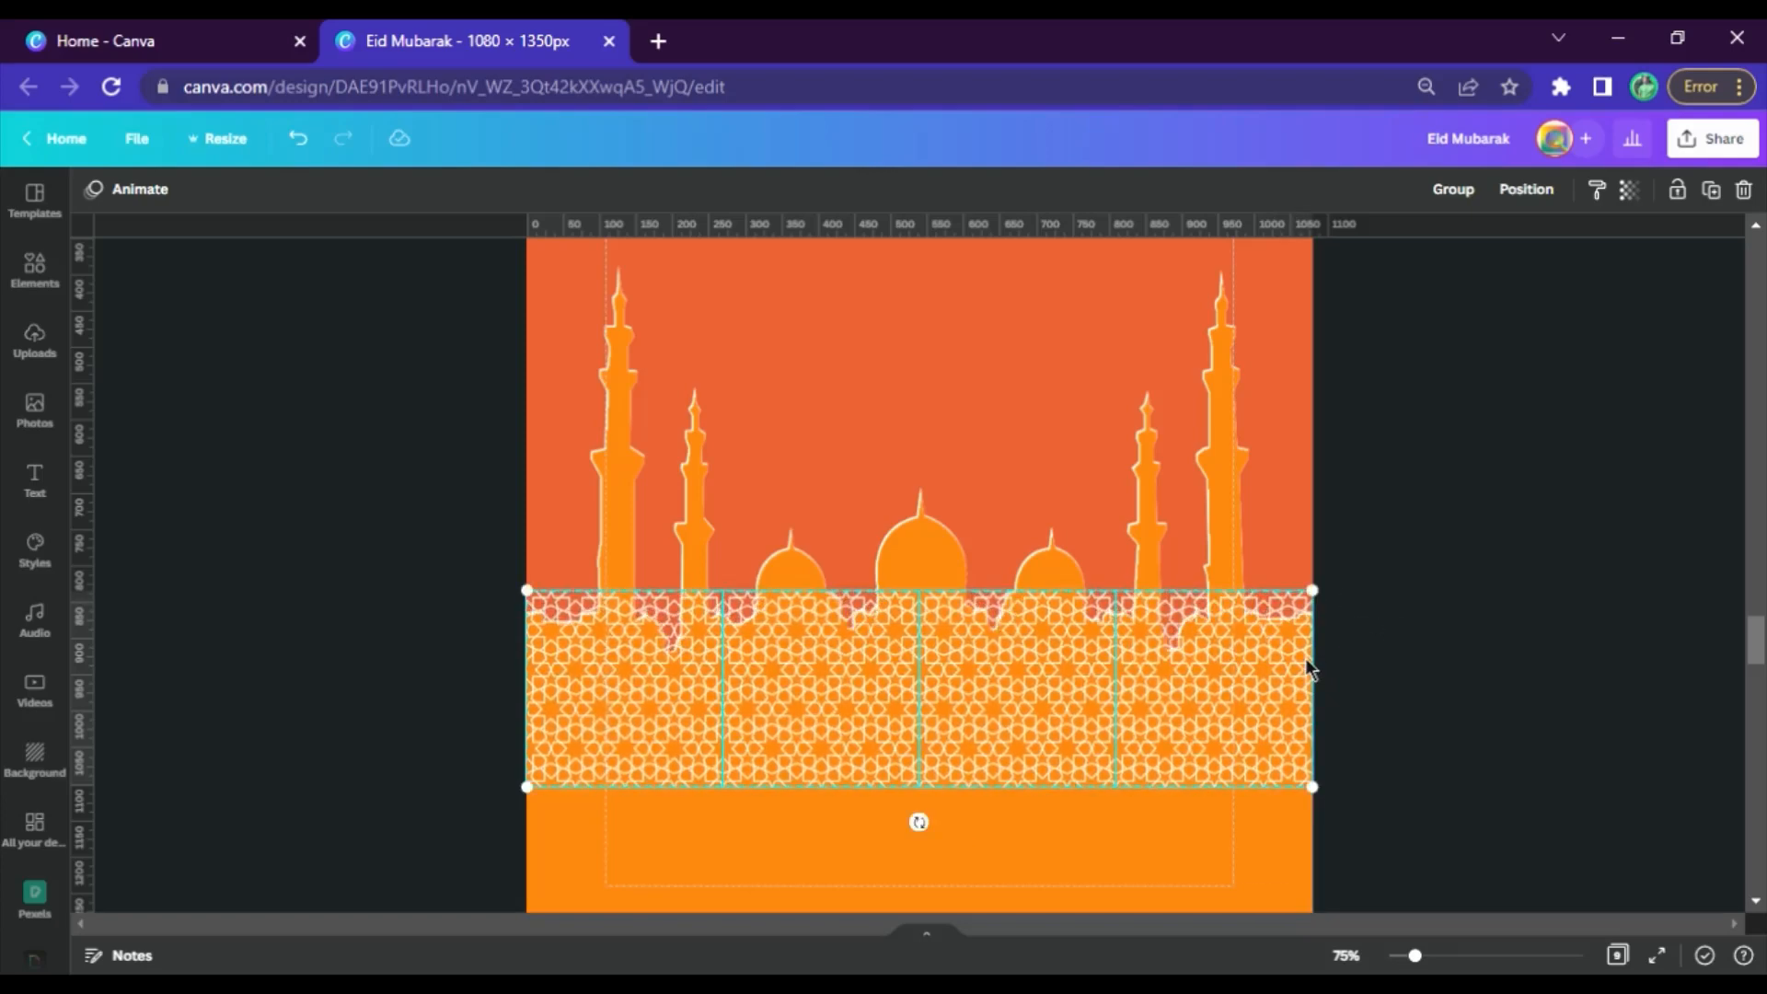
Duplicate the four-tile row directly below to cover the page's base, and nudge the copy up to close the seam
key(ctrl+d)
scroll(1049, 757, down, 3)
drag(1045, 466, 1041, 657)
click(1394, 602)
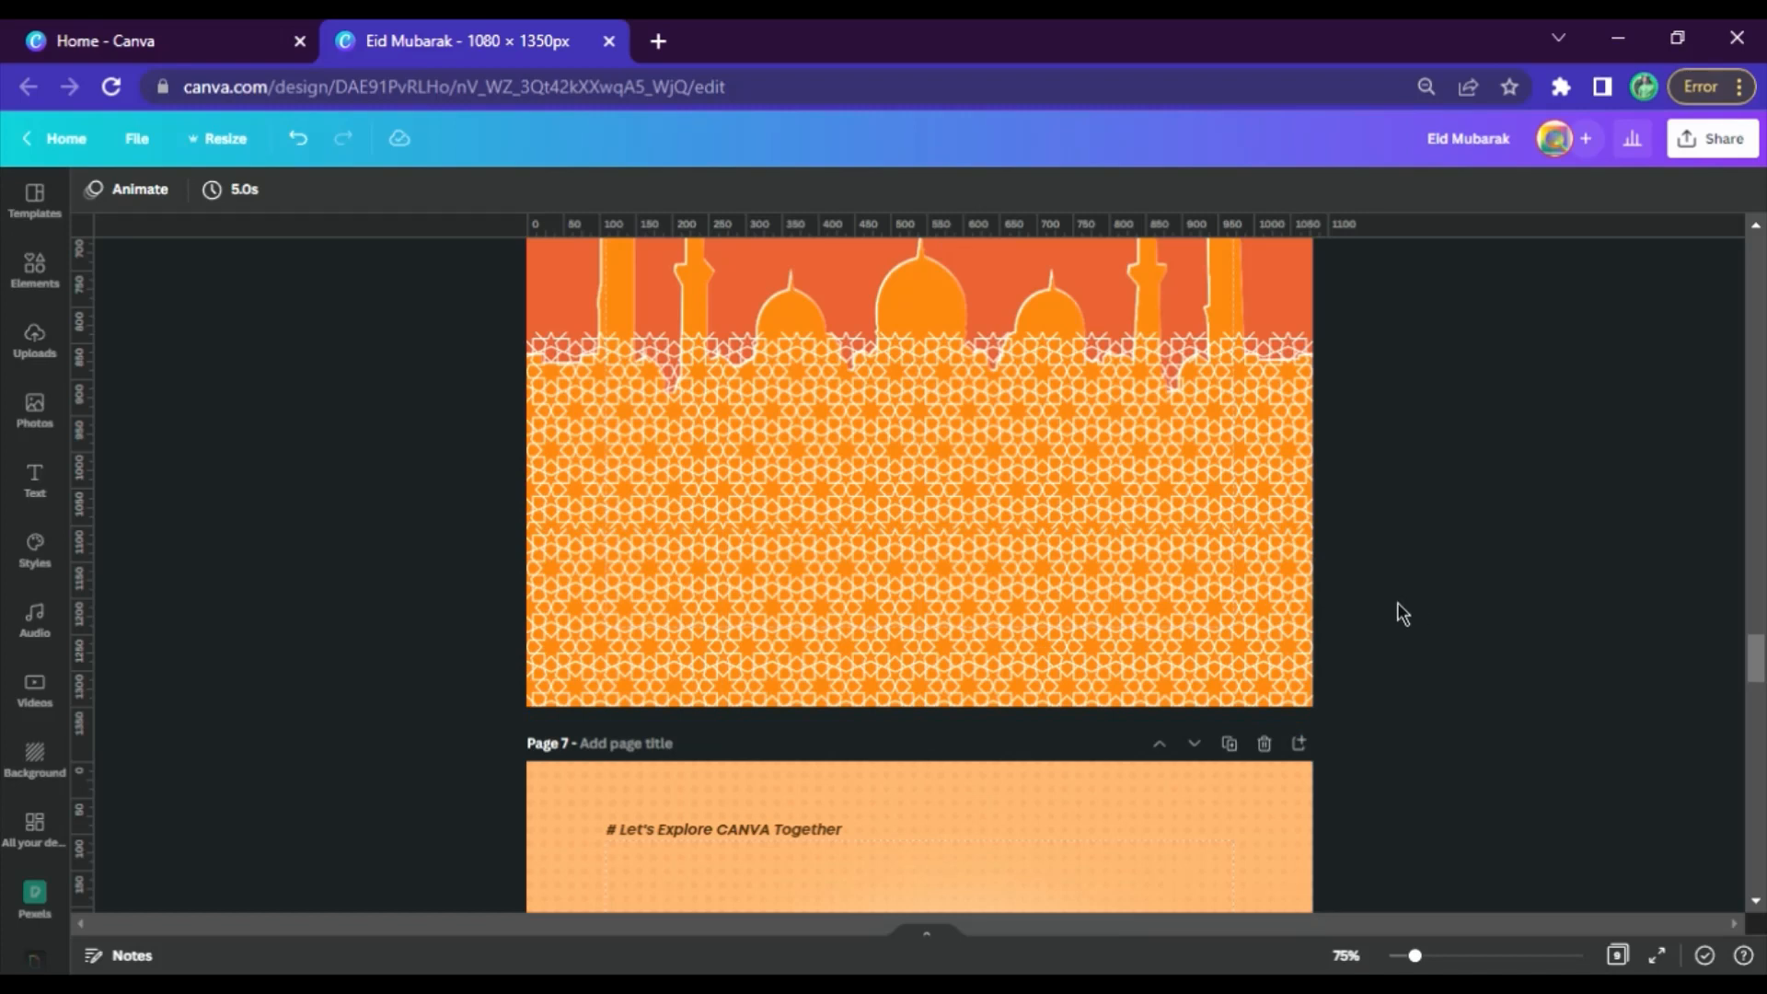
drag(1397, 602, 736, 594)
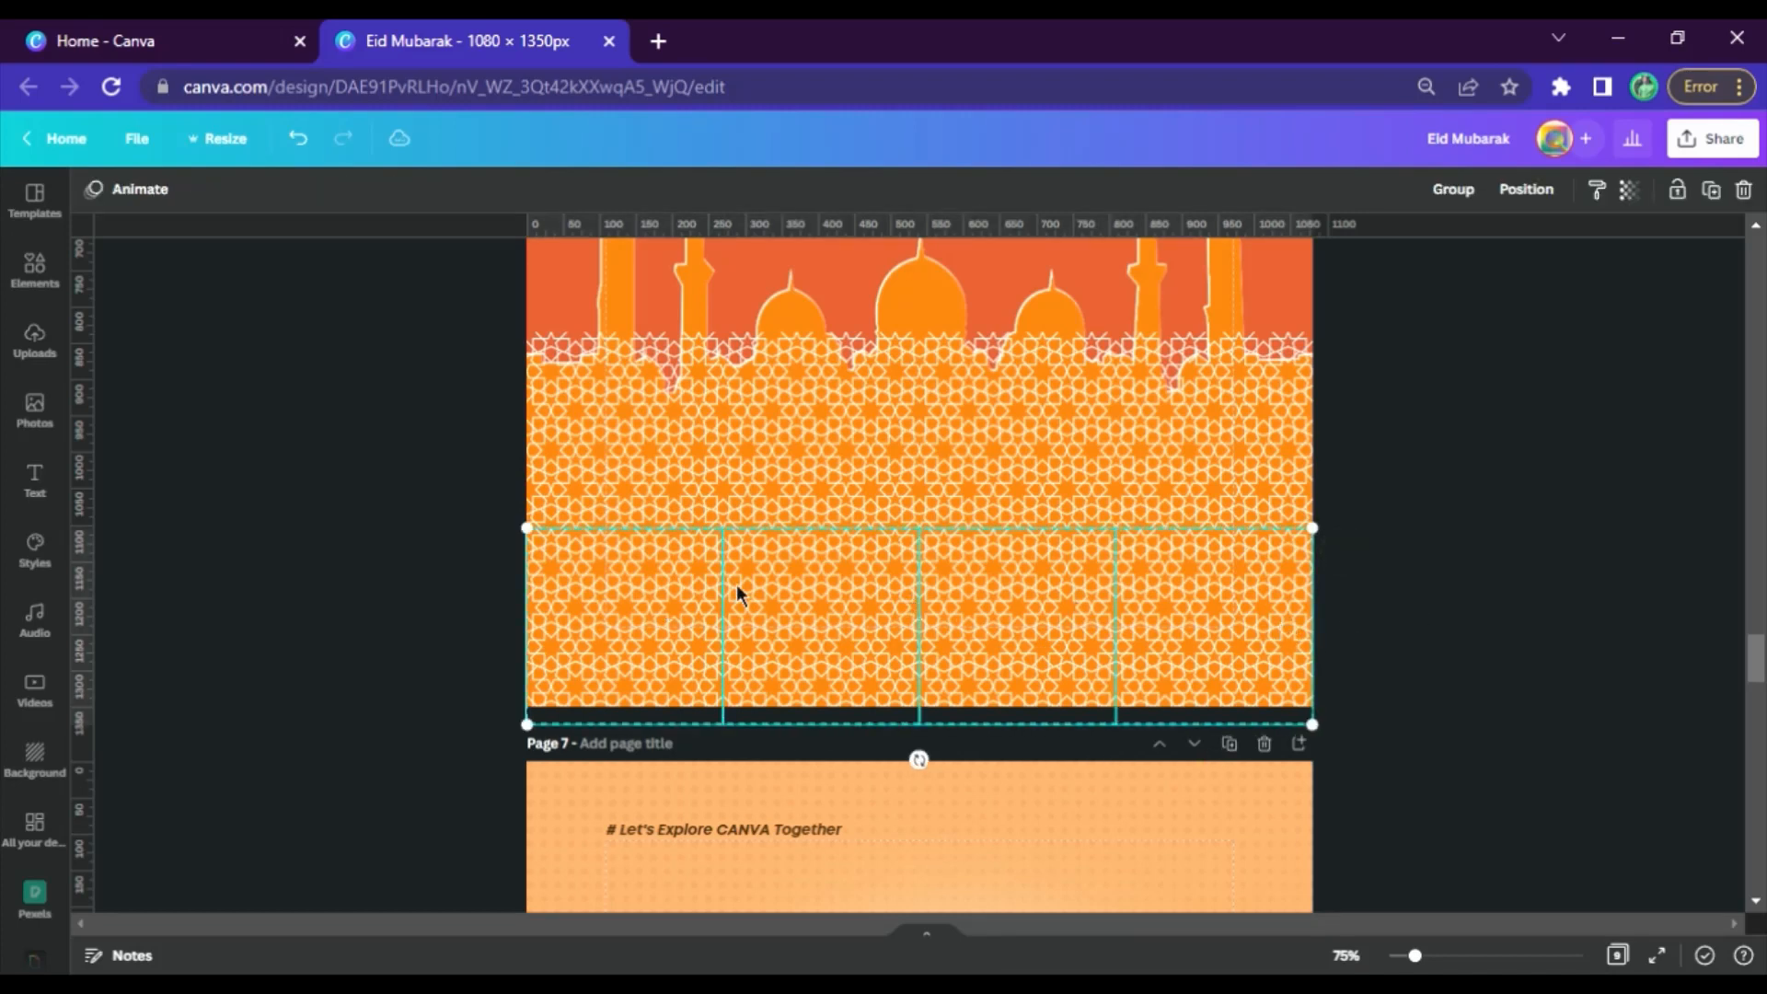
key(Up)
key(Up)
key(Up)
key(Up)
key(Up)
key(Up)
key(Up)
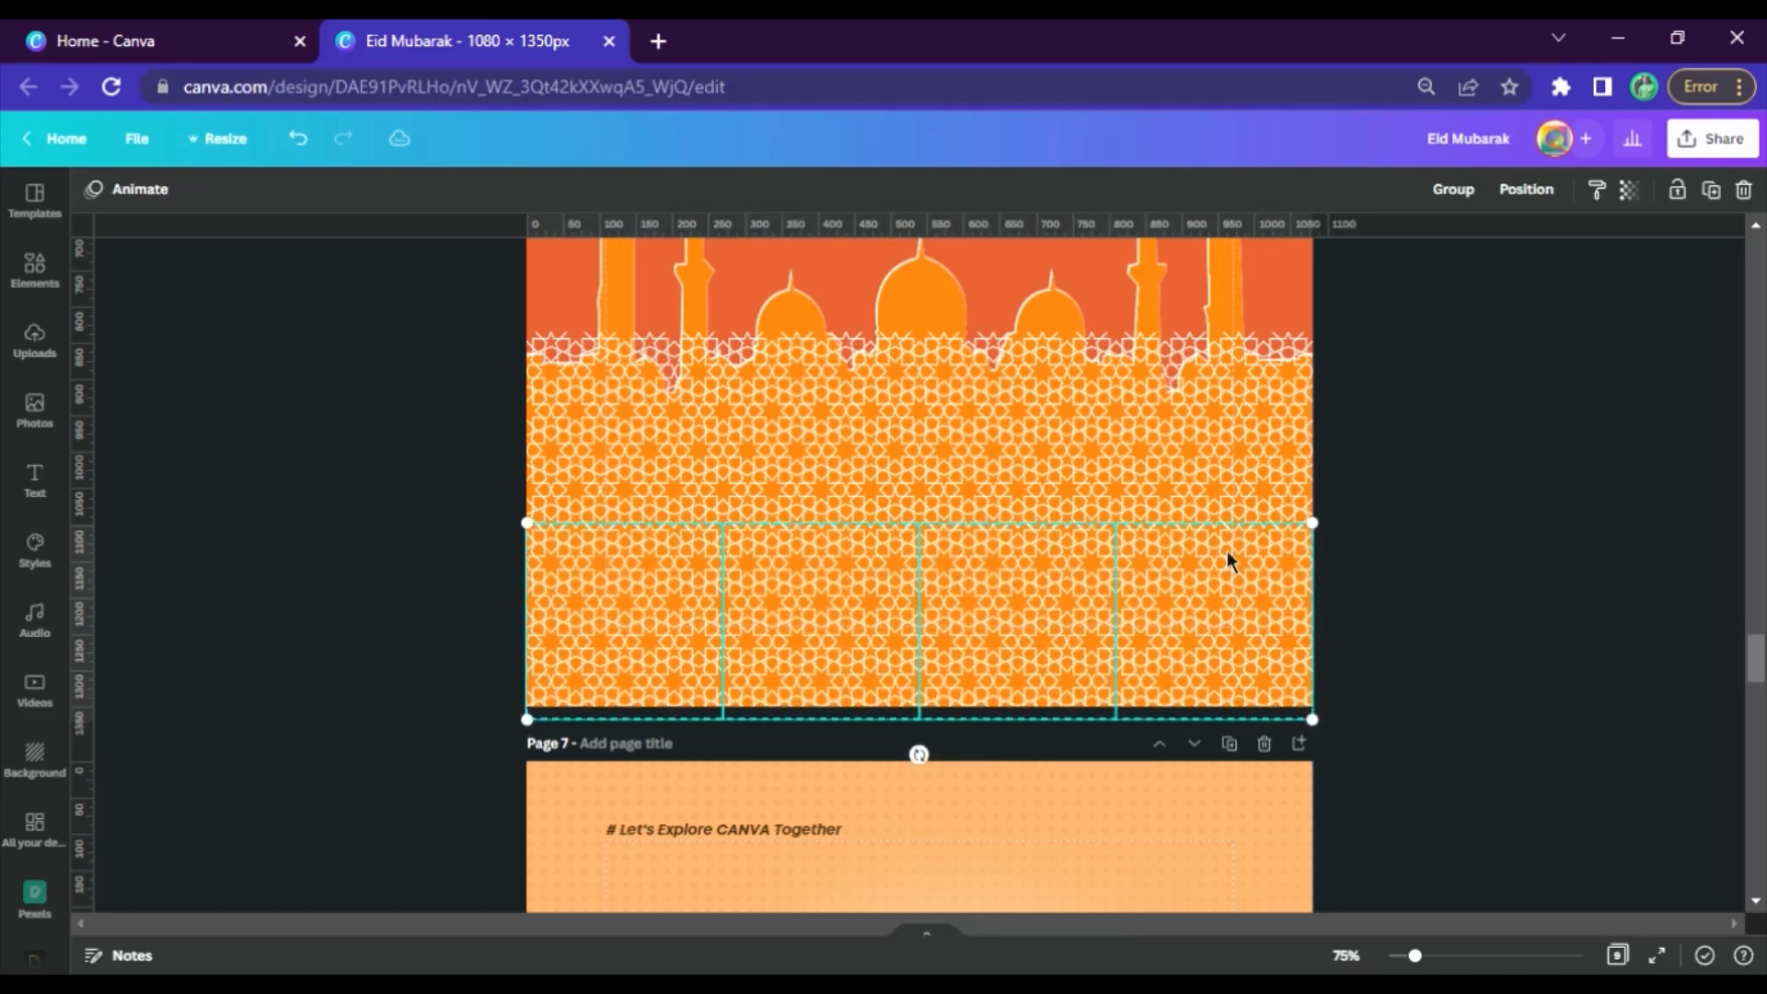
key(Up)
Group the eight pattern tiles on page 6
drag(1380, 552, 816, 465)
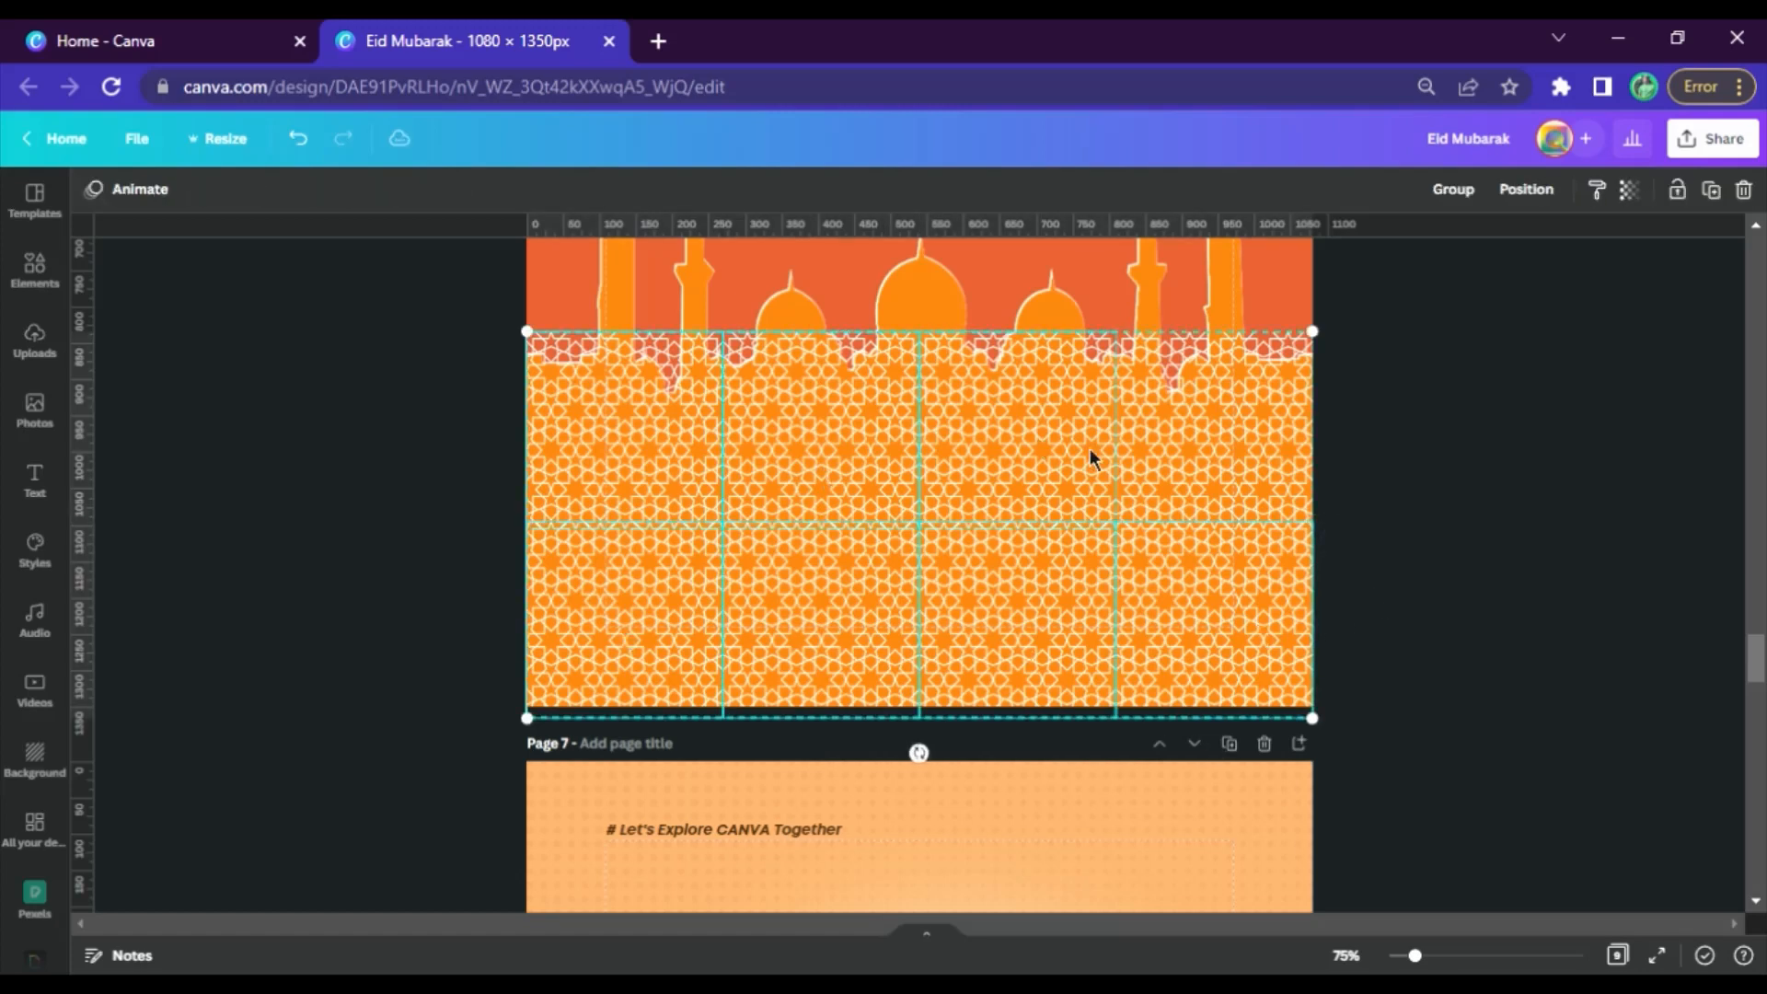
click(1453, 188)
click(1466, 439)
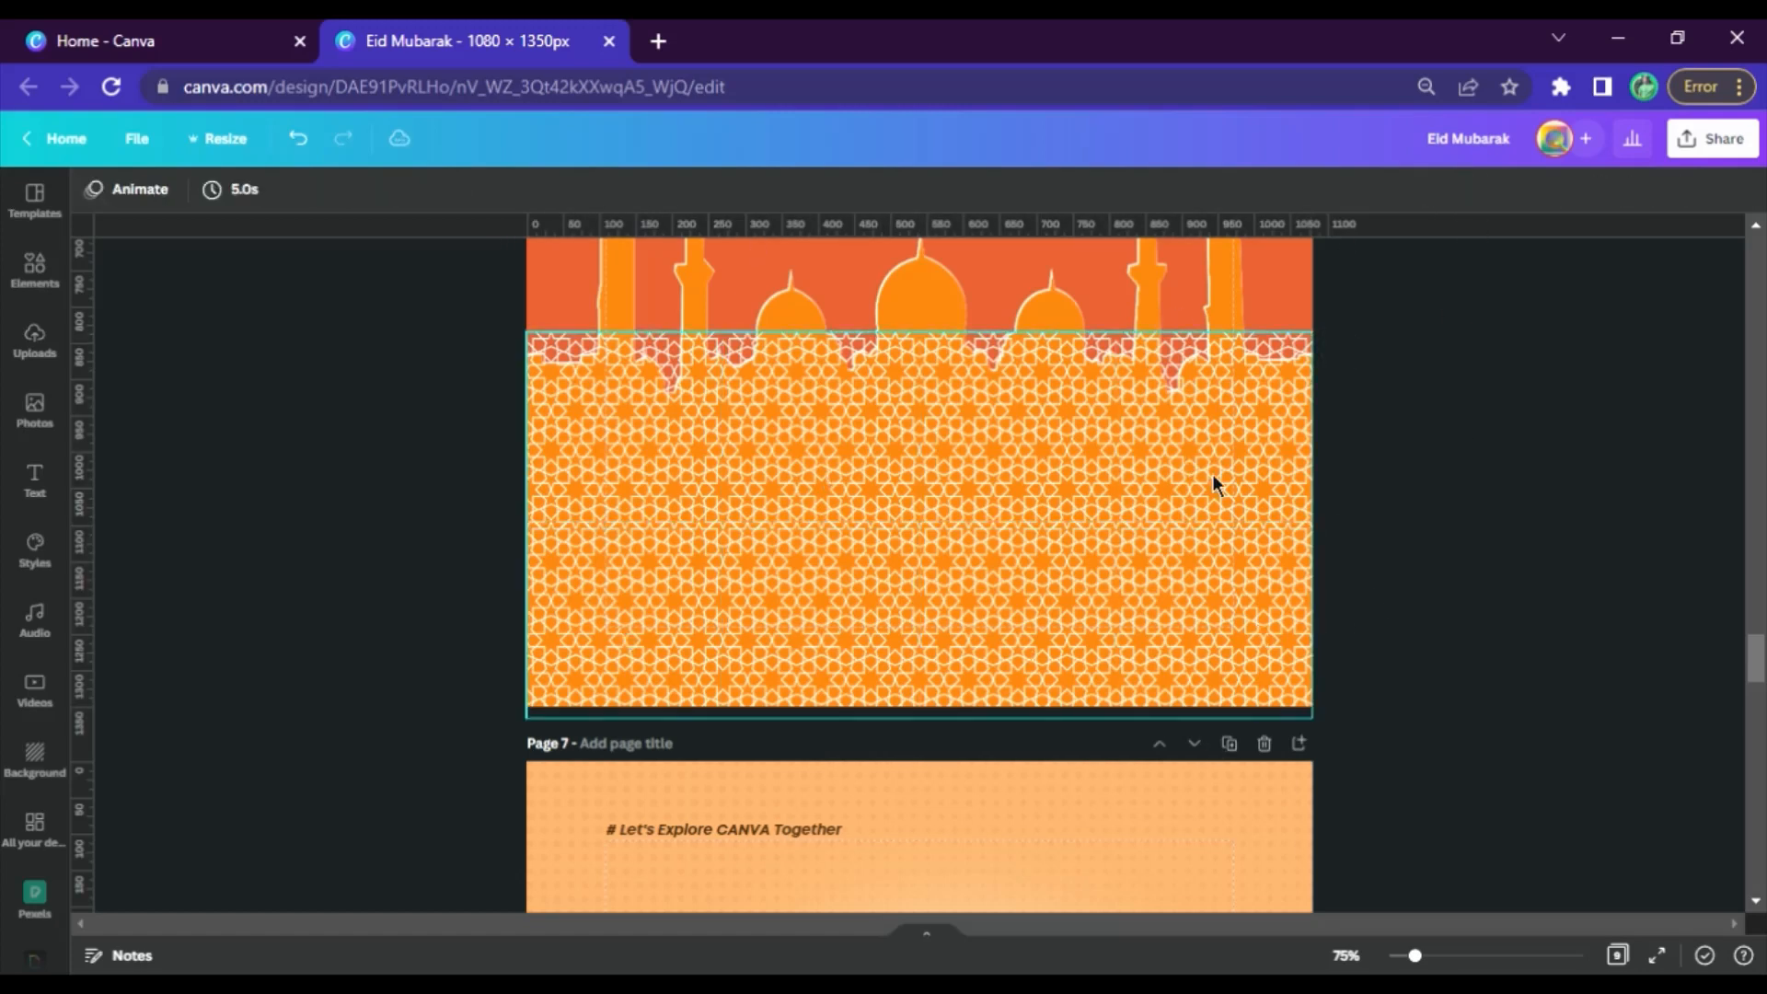
Set the transparency of the upper row's rightmost pattern tile to 50
click(1212, 473)
click(1595, 190)
drag(1587, 276, 1520, 300)
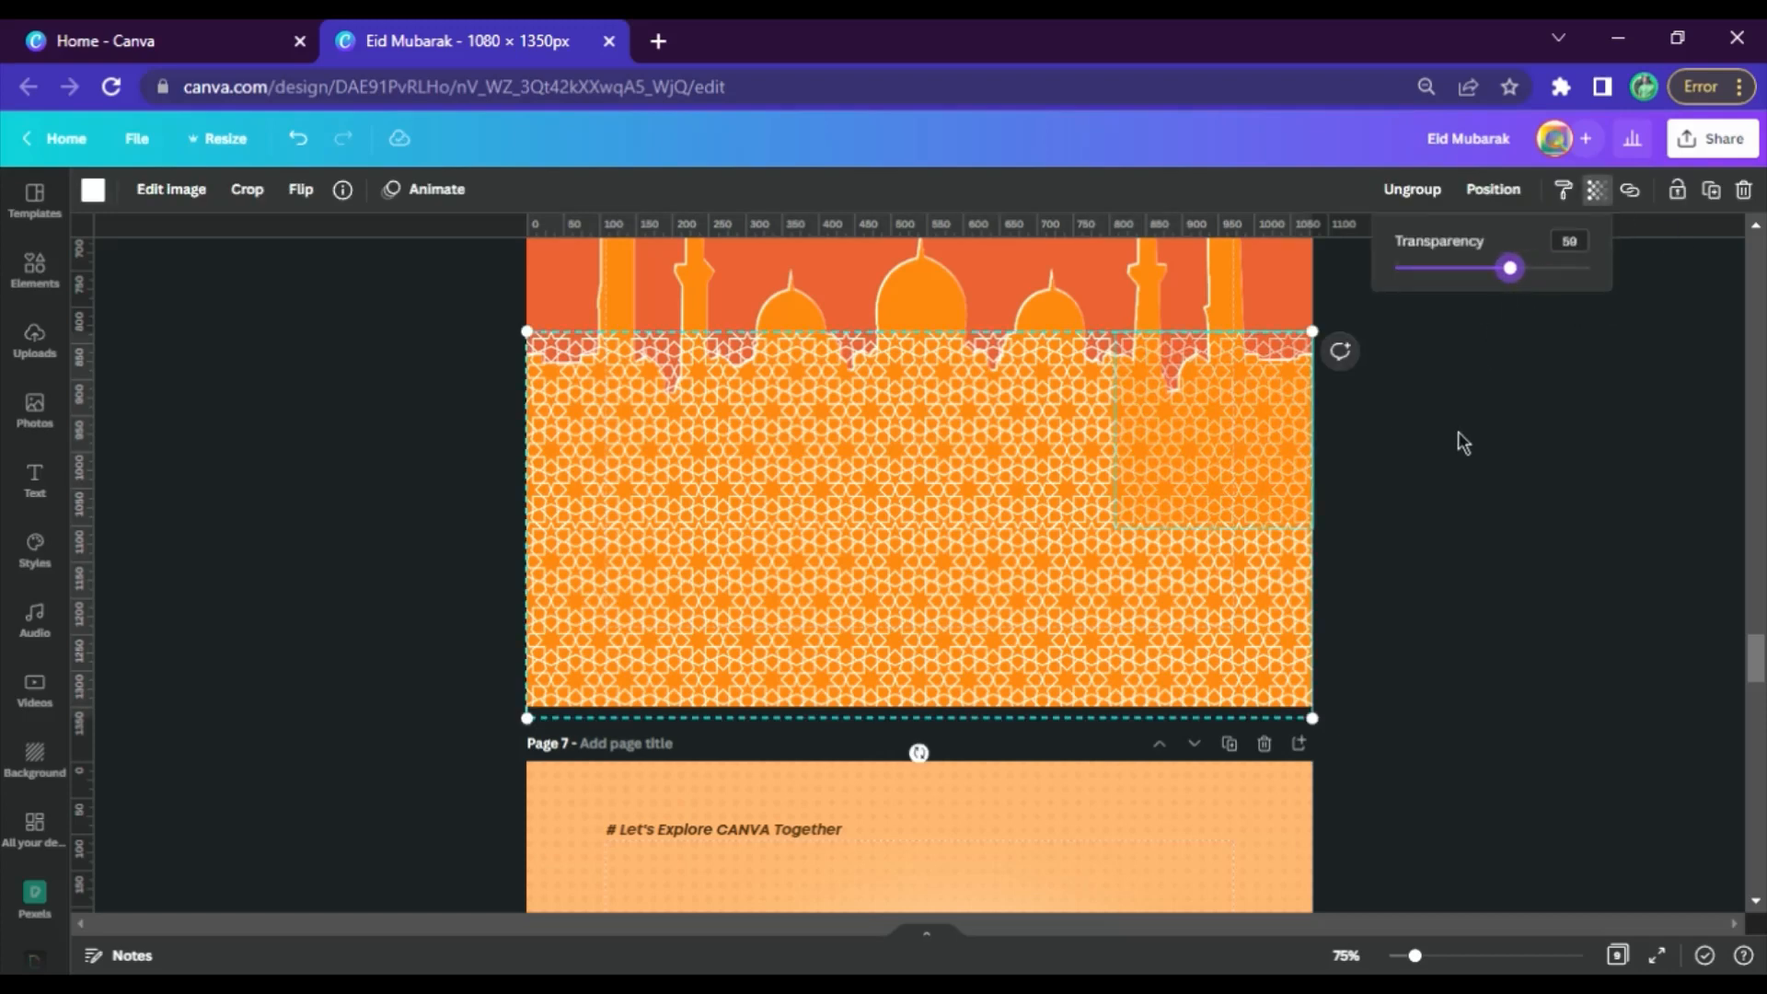
double_click(1569, 241)
text(50)
key(Return)
click(1543, 484)
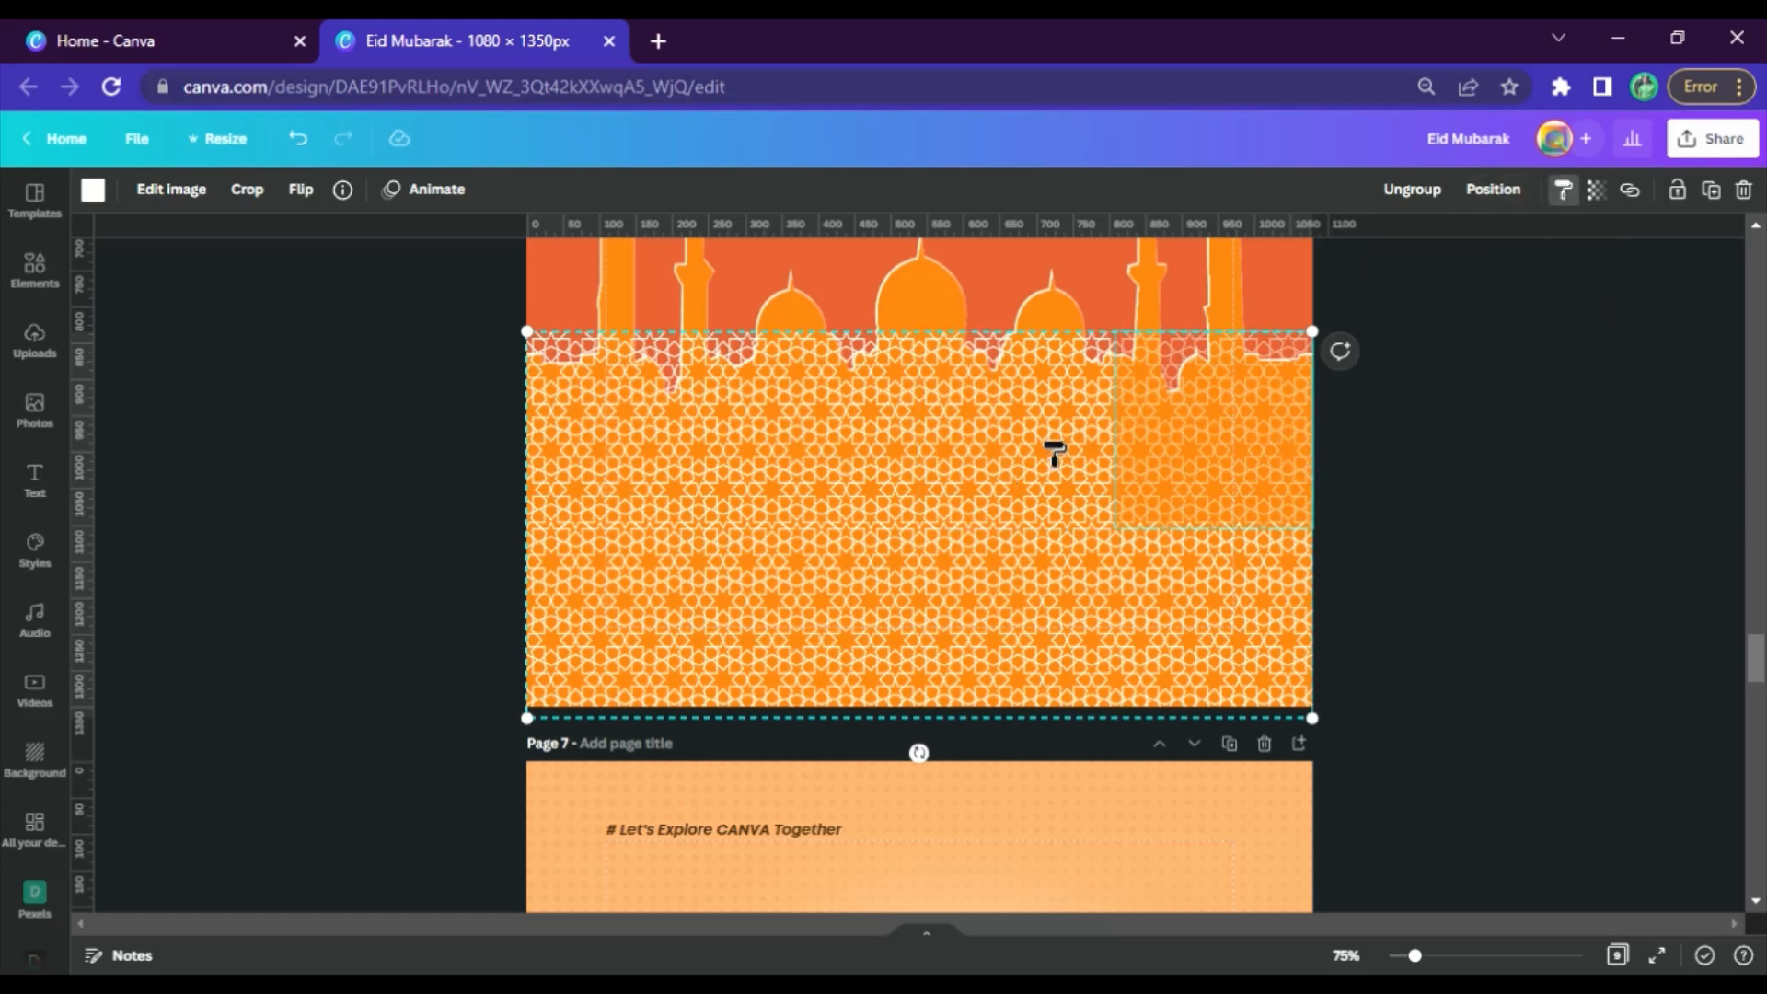
Copy the semi-transparent tile's style to the other three tiles in the upper row
click(991, 452)
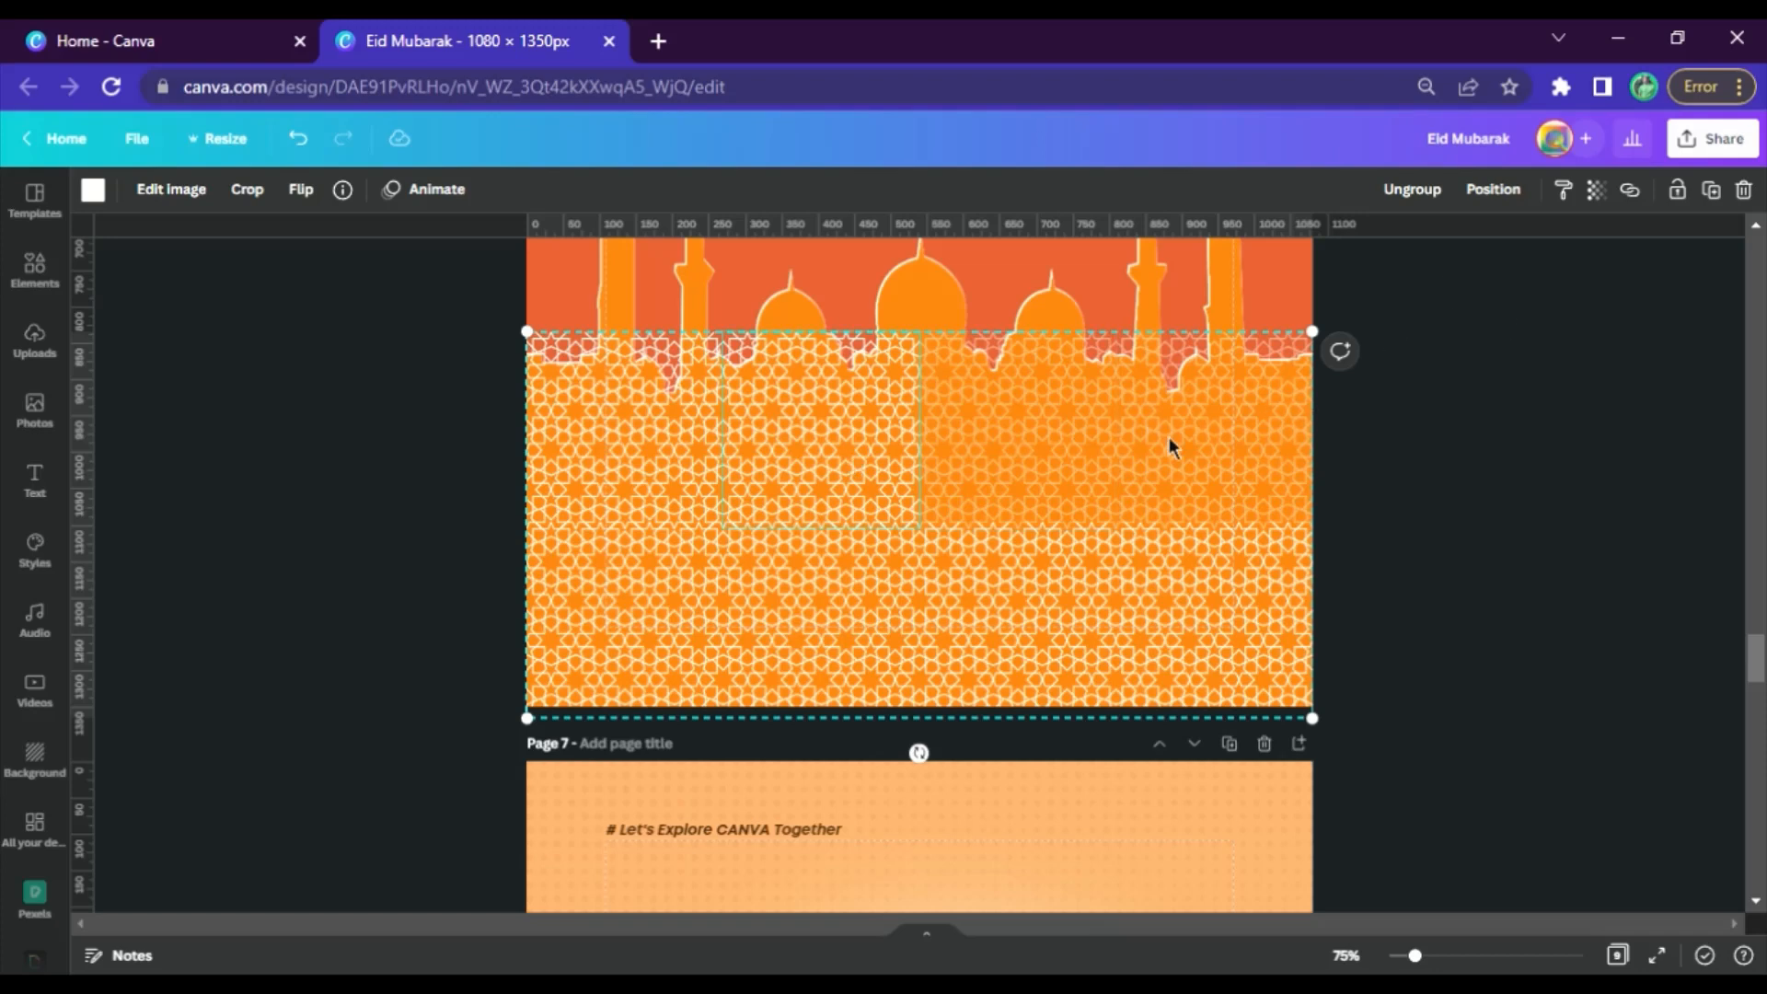
click(1561, 189)
click(729, 479)
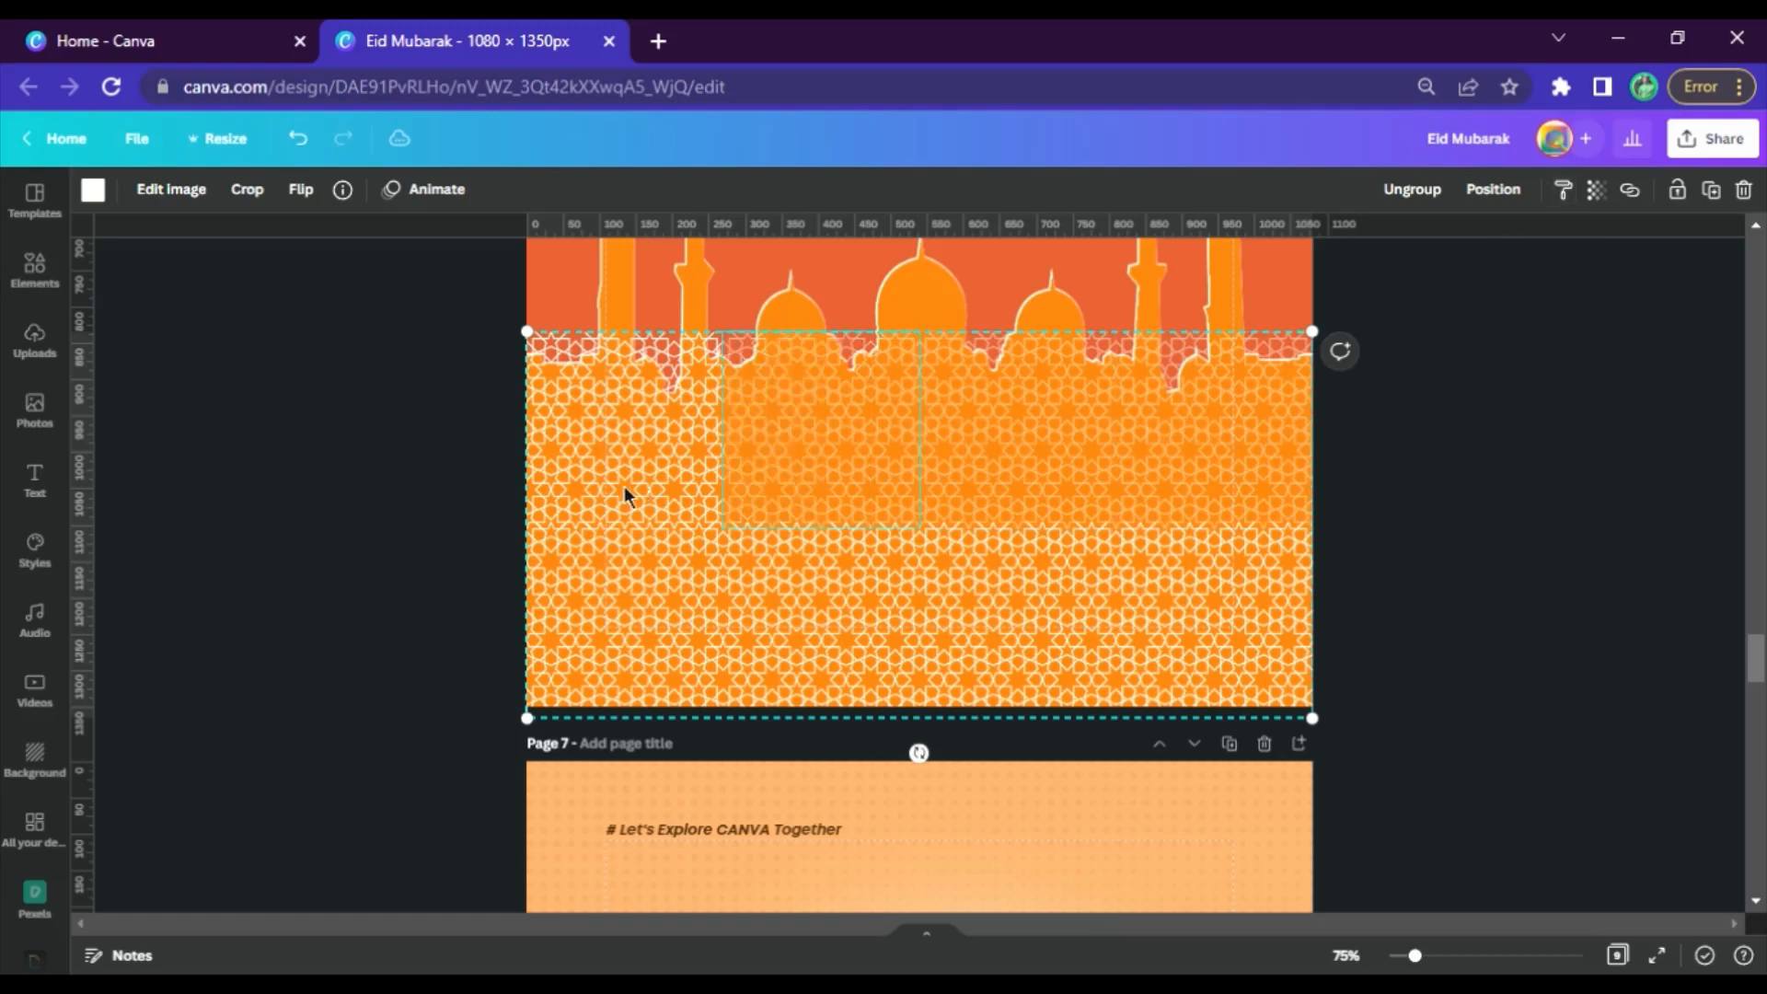
click(1561, 188)
click(679, 485)
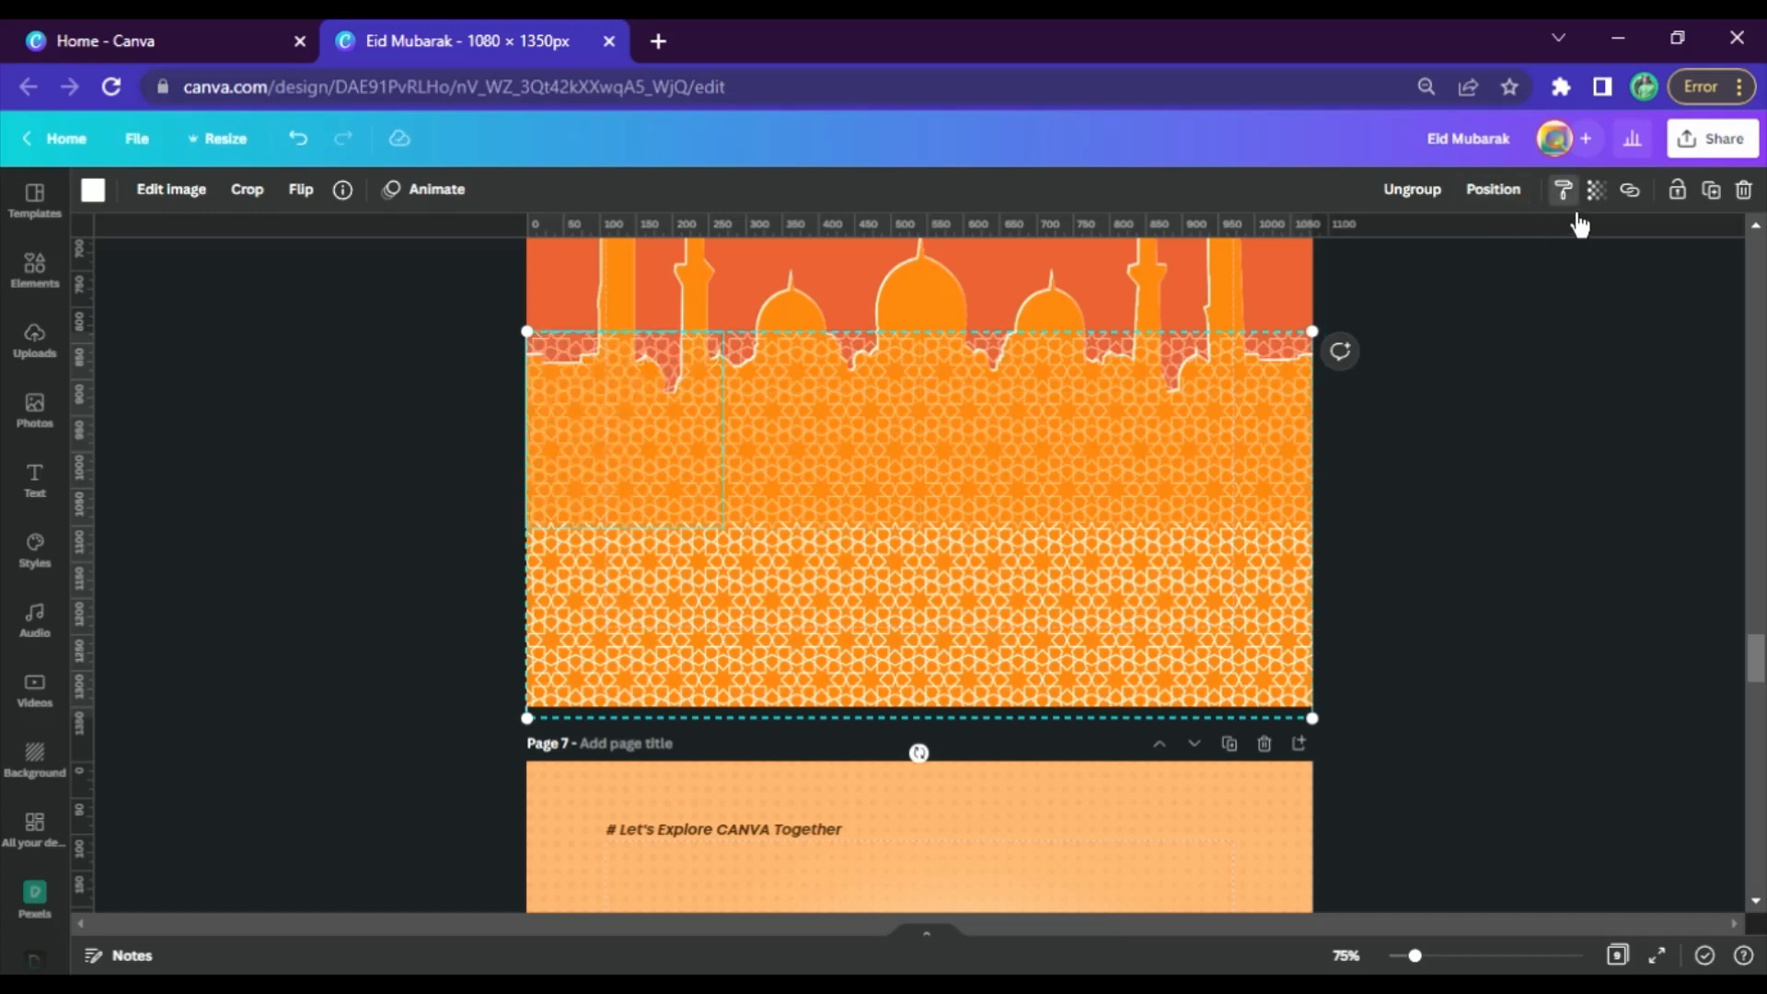
Apply the same semi-transparent style to all four tiles in the lower pattern row
click(1269, 572)
click(1562, 189)
click(930, 578)
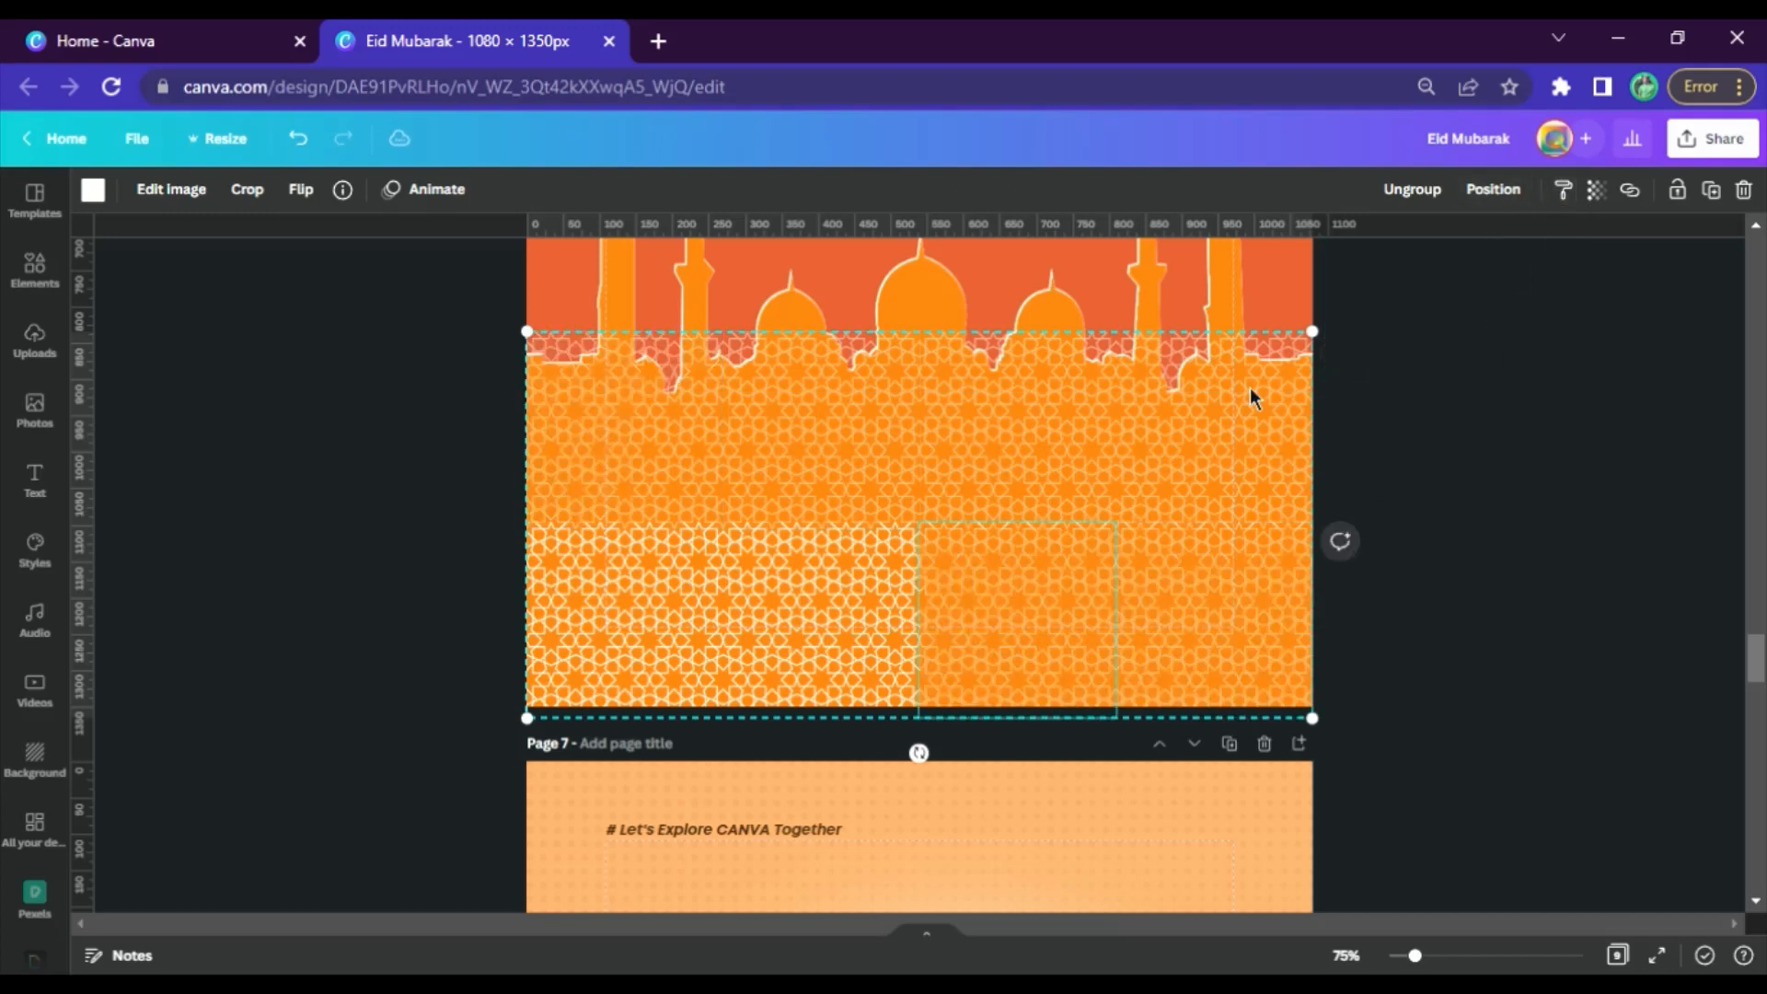
click(784, 628)
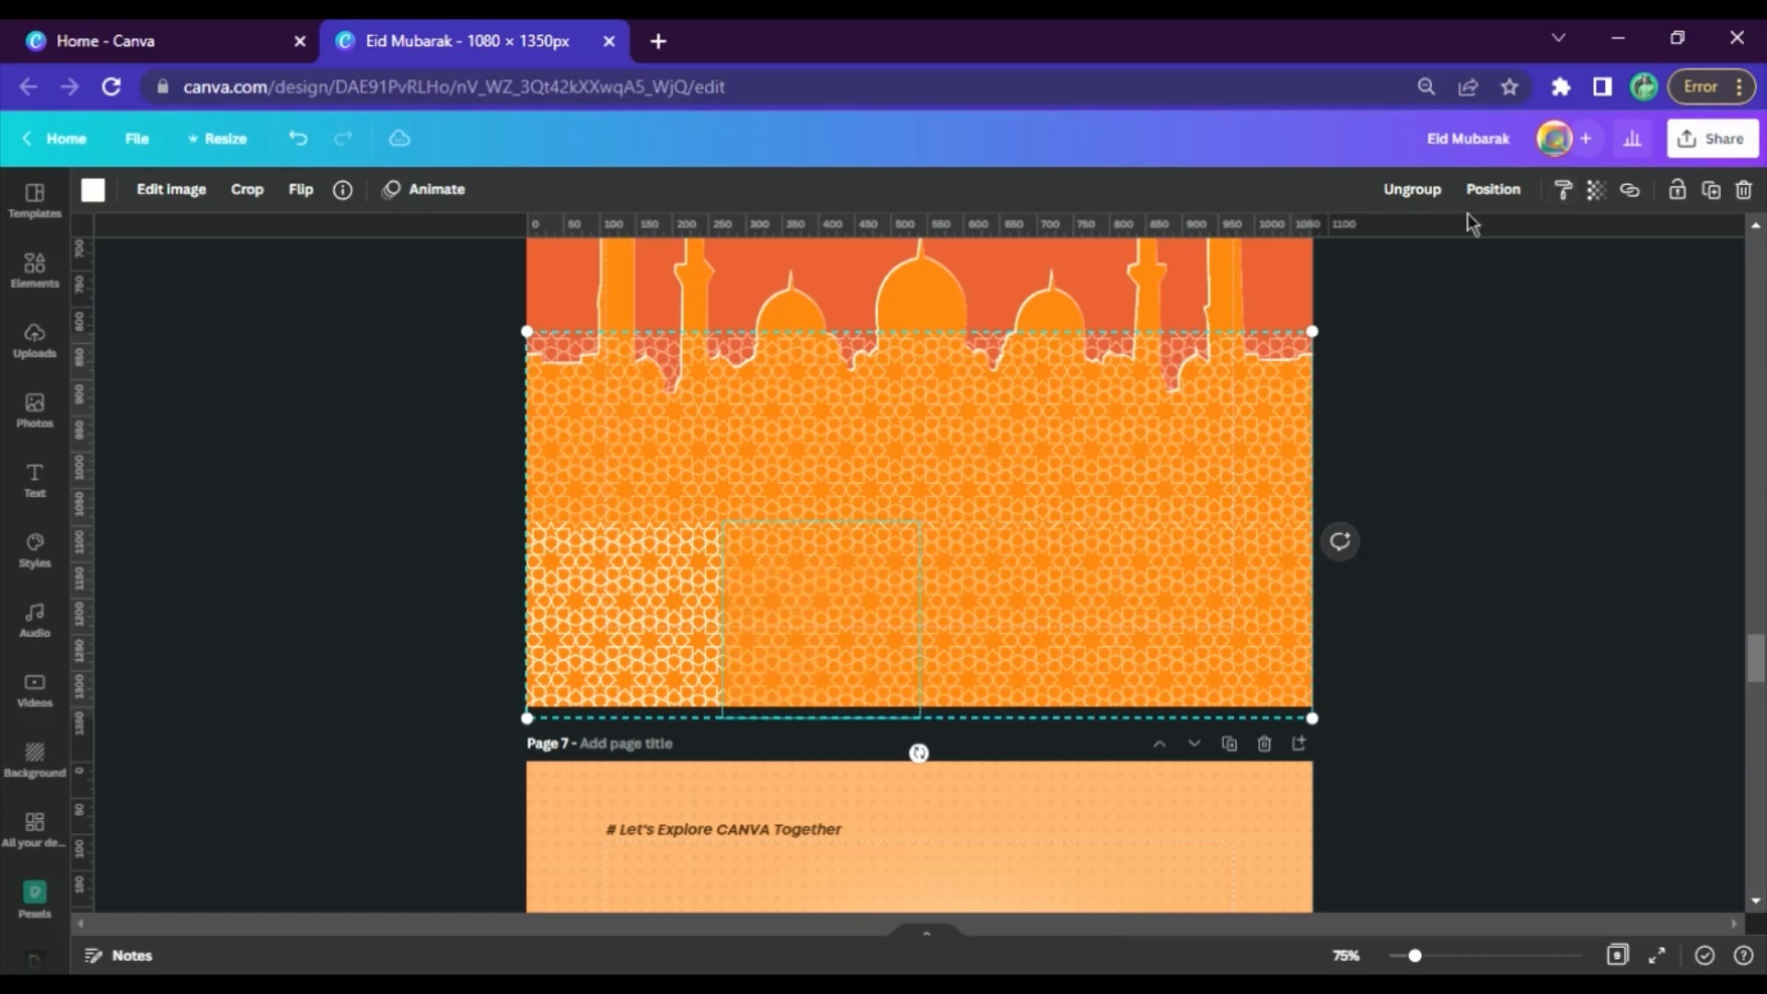
click(1562, 189)
click(706, 631)
click(1322, 563)
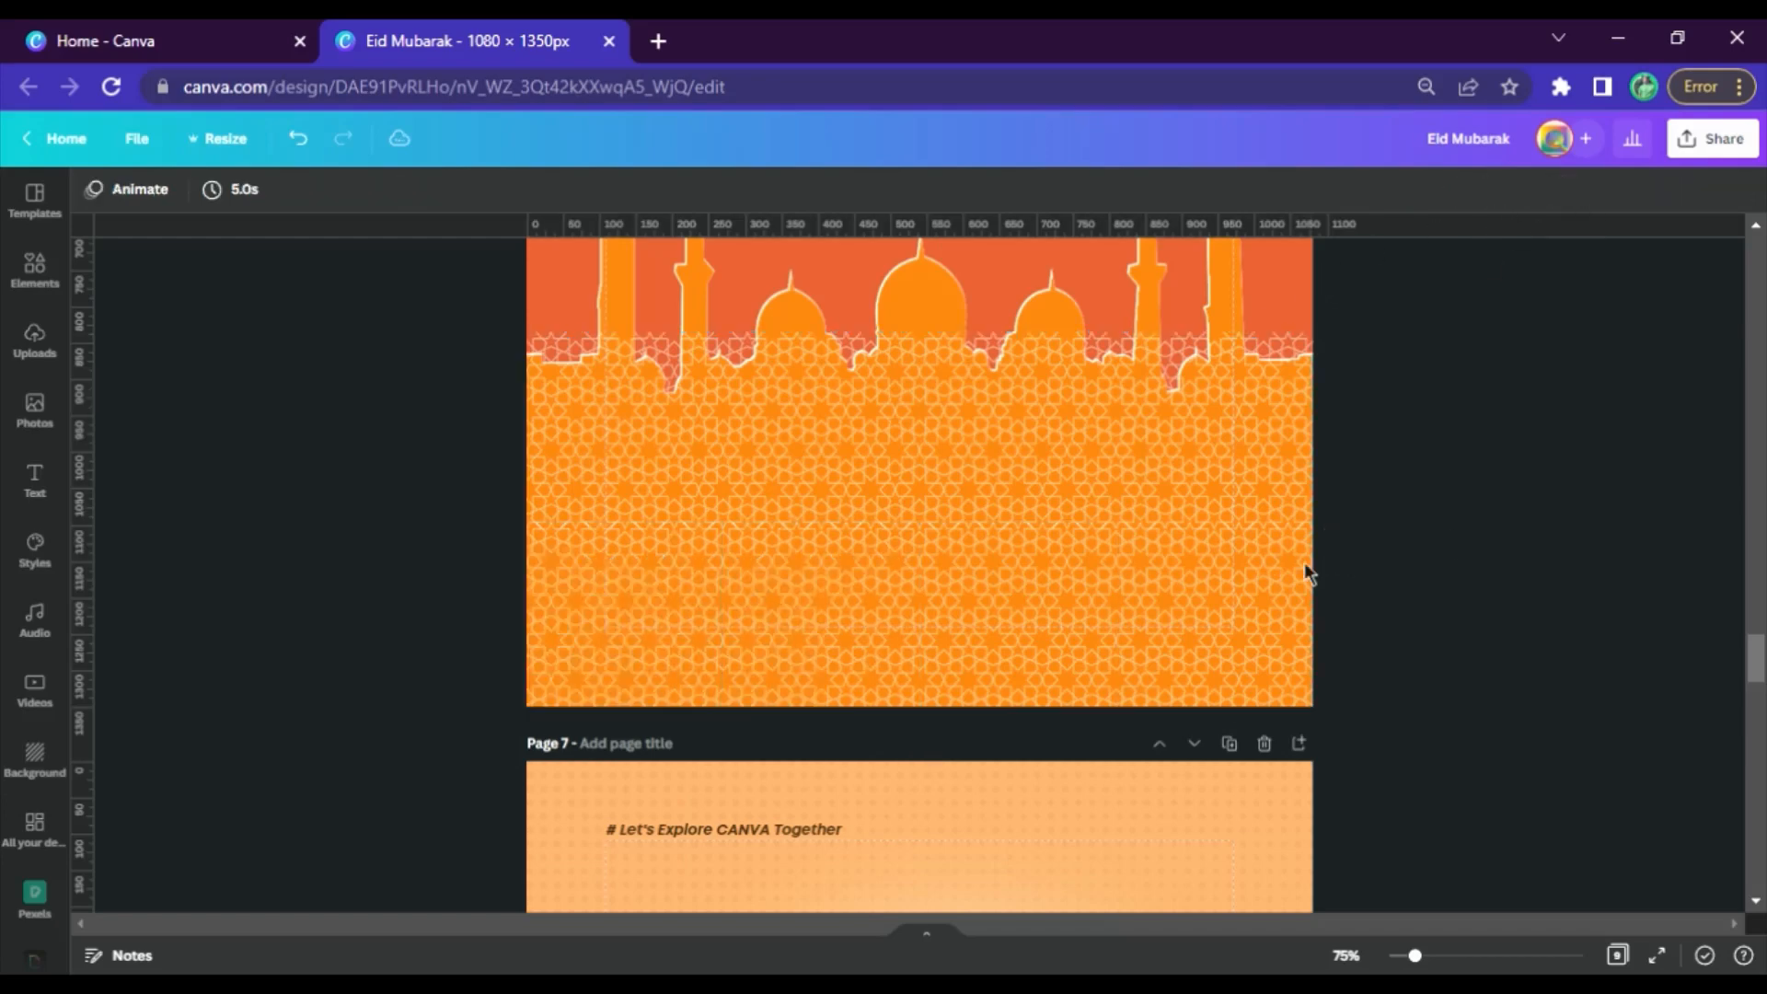
Move the grouped pattern up over the mosque's minarets and domes on page 6
click(1153, 572)
scroll(1153, 572, up, 3)
drag(1108, 831, 1095, 520)
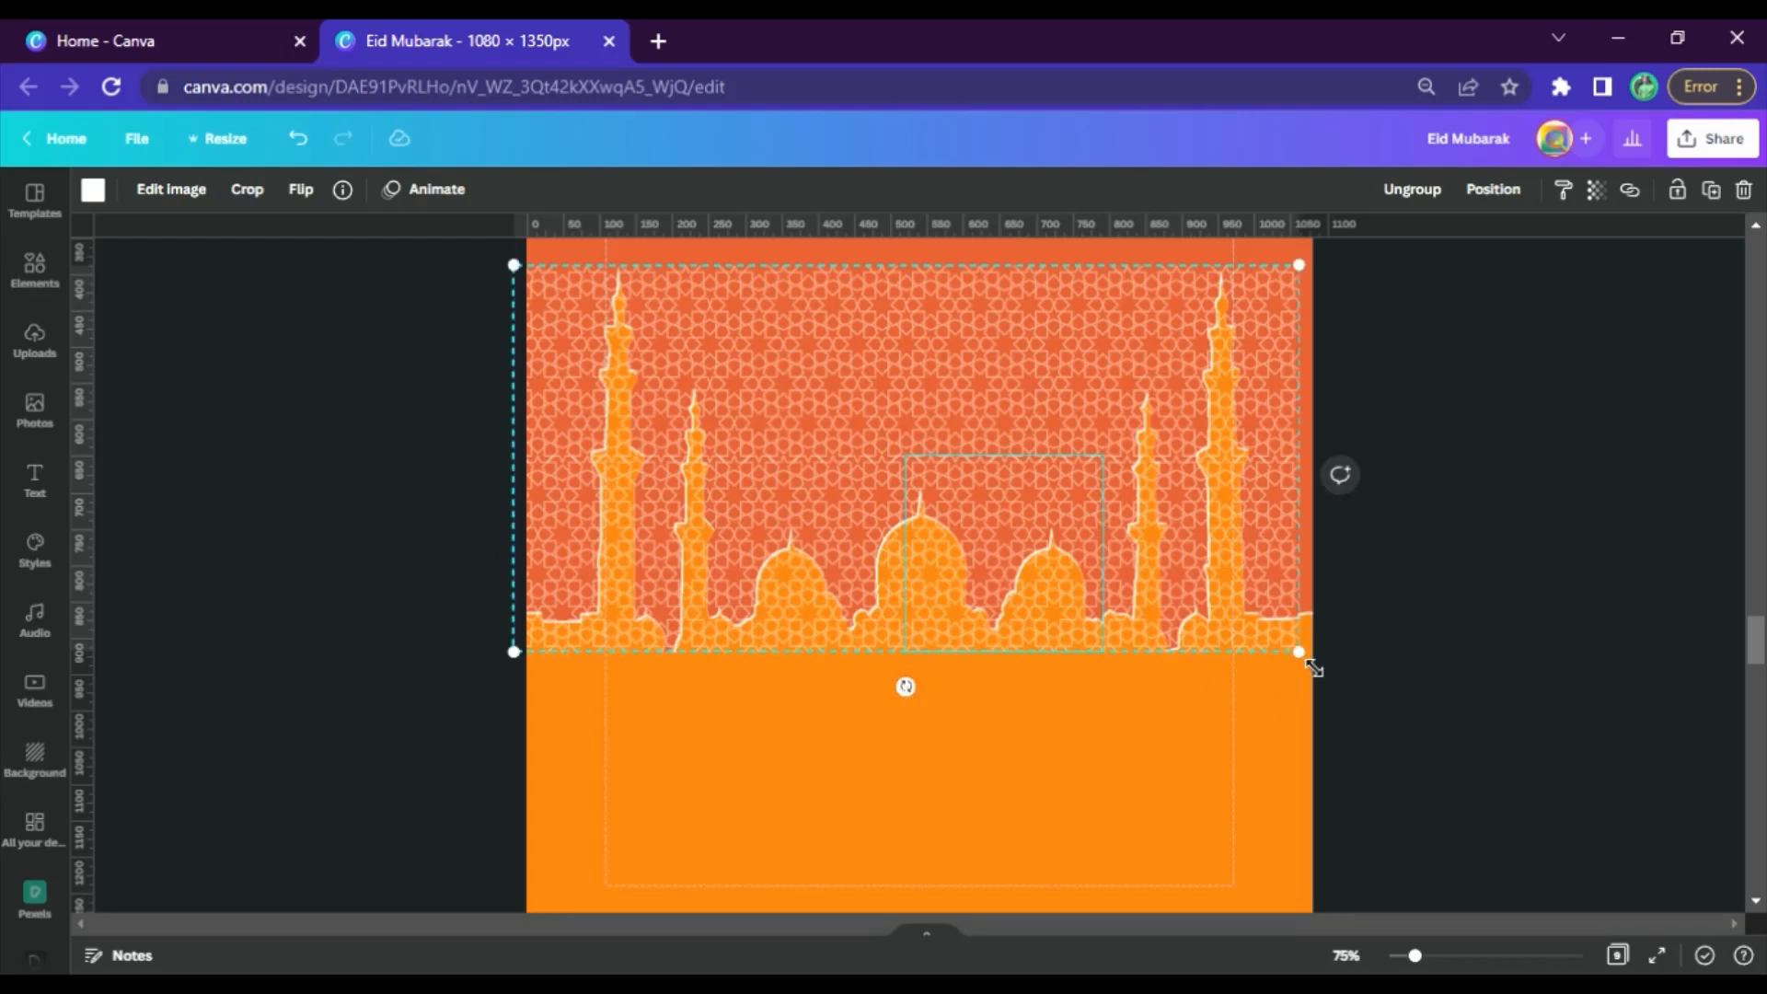
drag(1312, 668, 1404, 715)
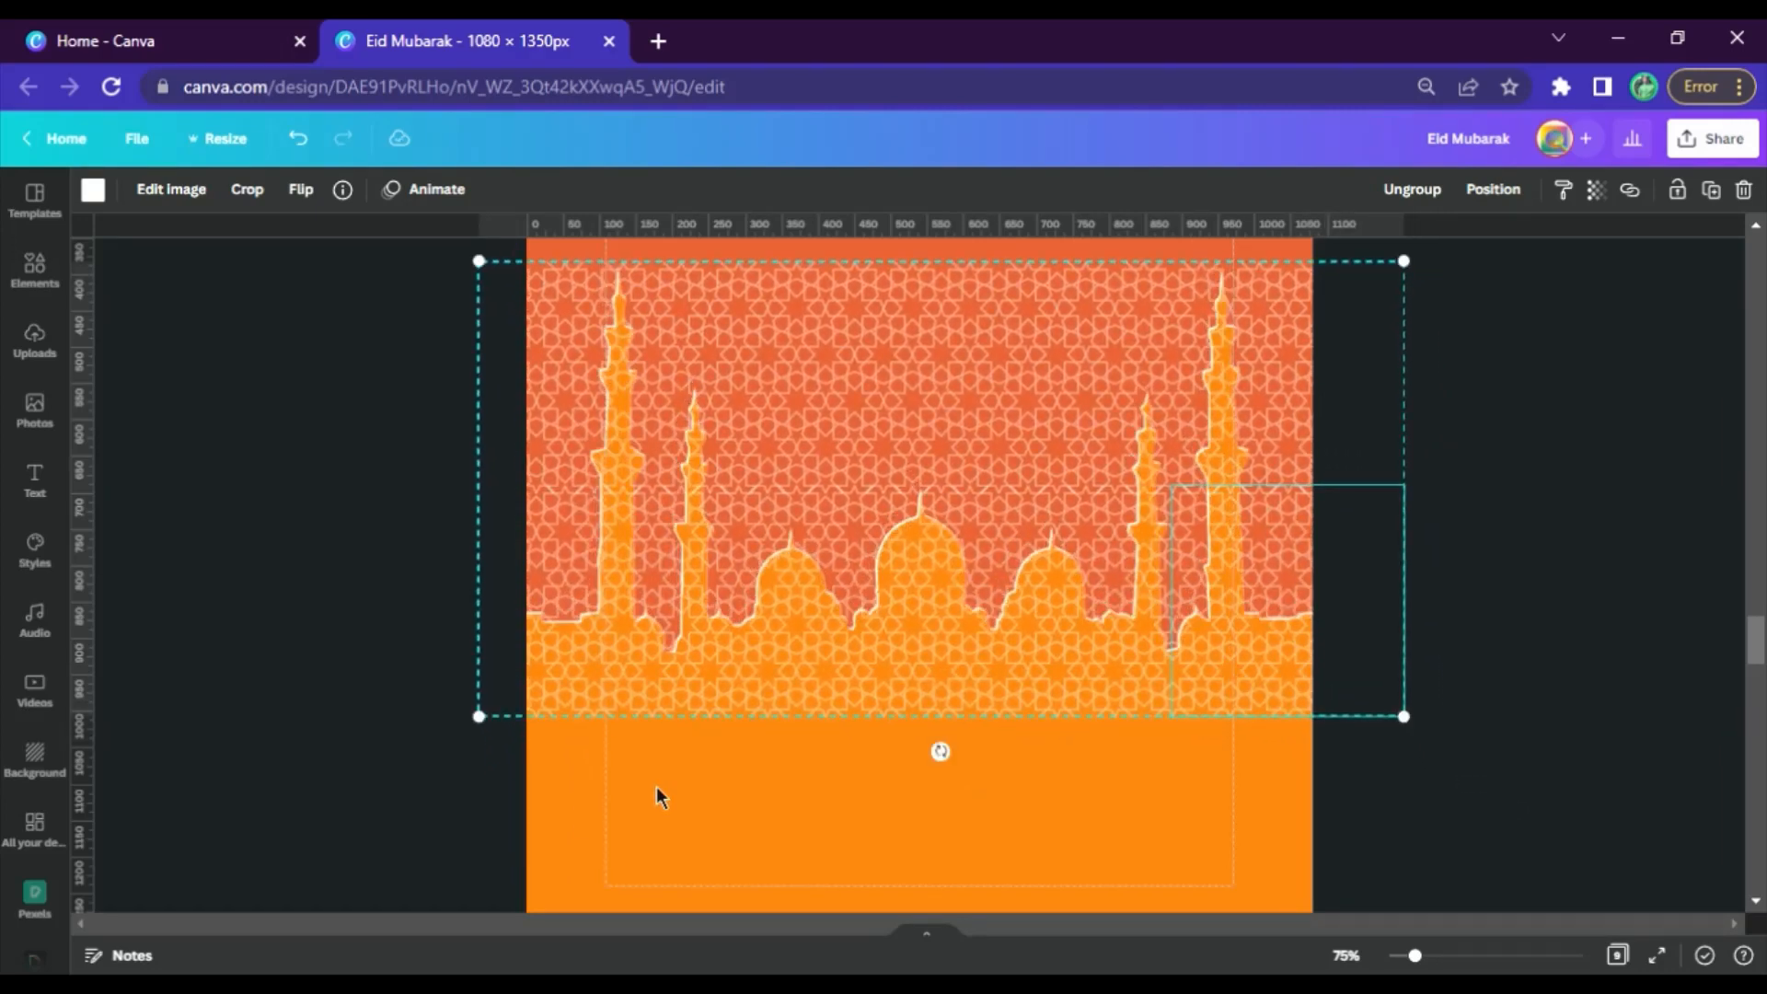
key(ctrl+z)
key(ctrl+z)
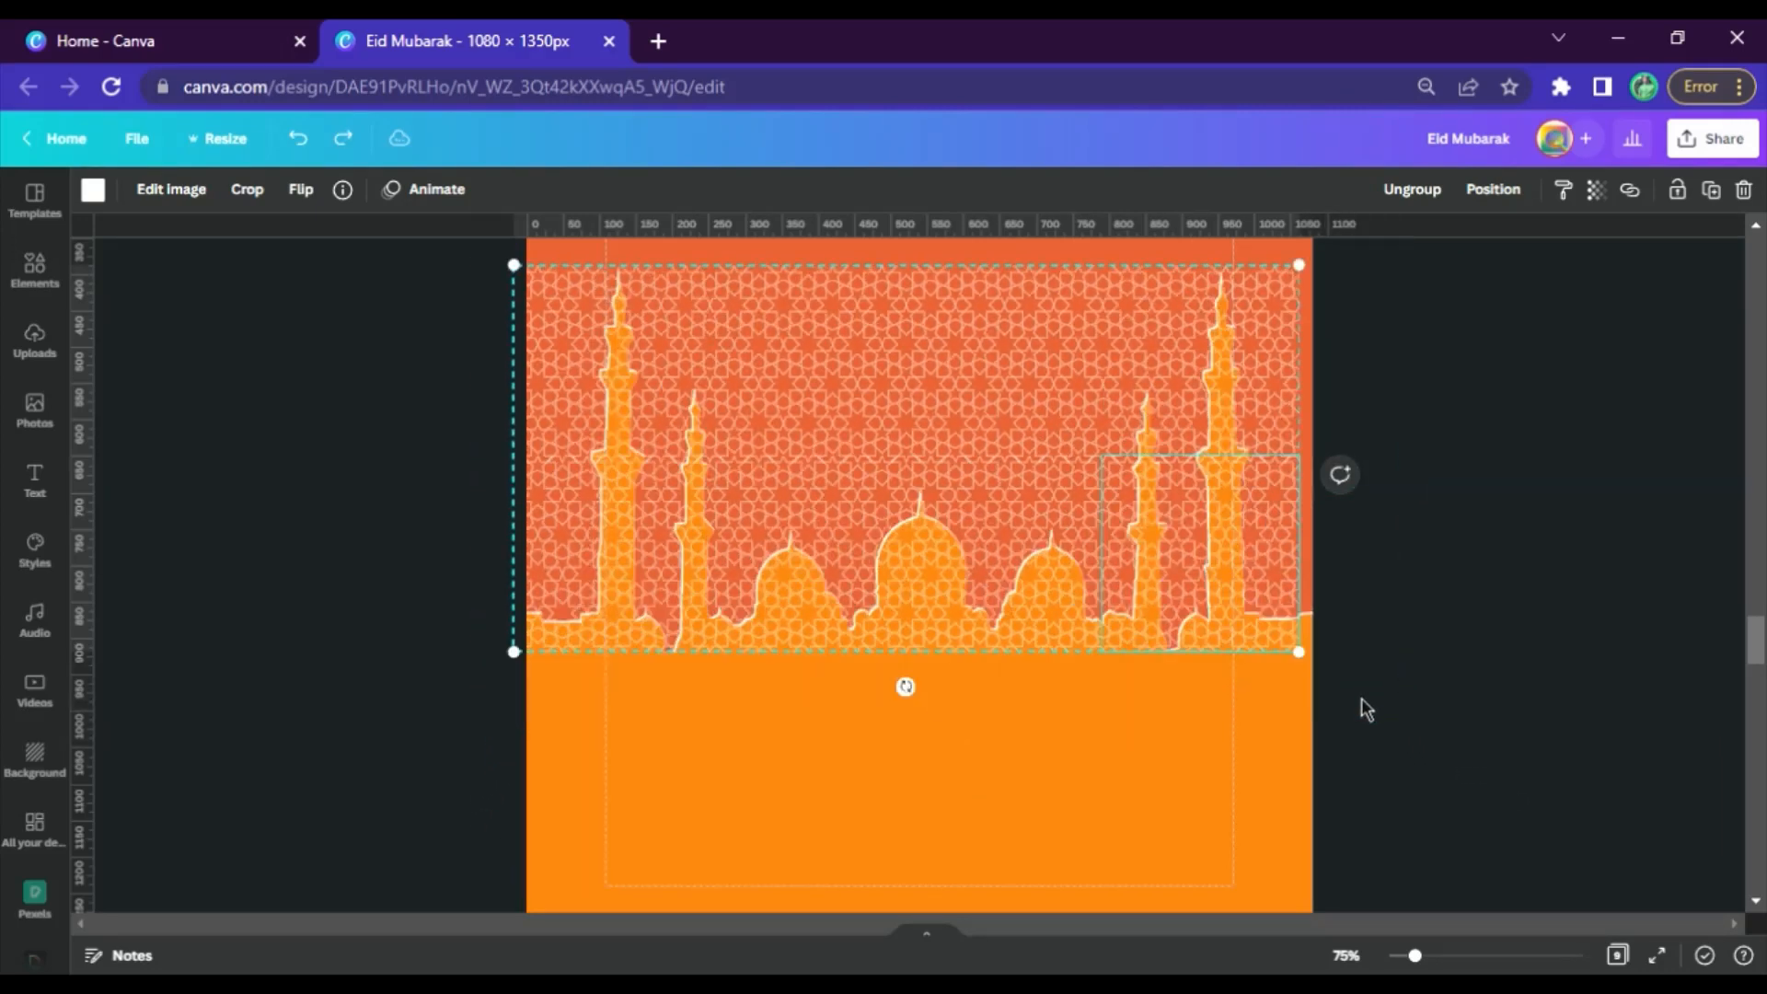
Align the pattern group with the page sides and place an aligned copy directly below it over the orange base
drag(1157, 528, 1183, 540)
drag(1073, 485, 1121, 824)
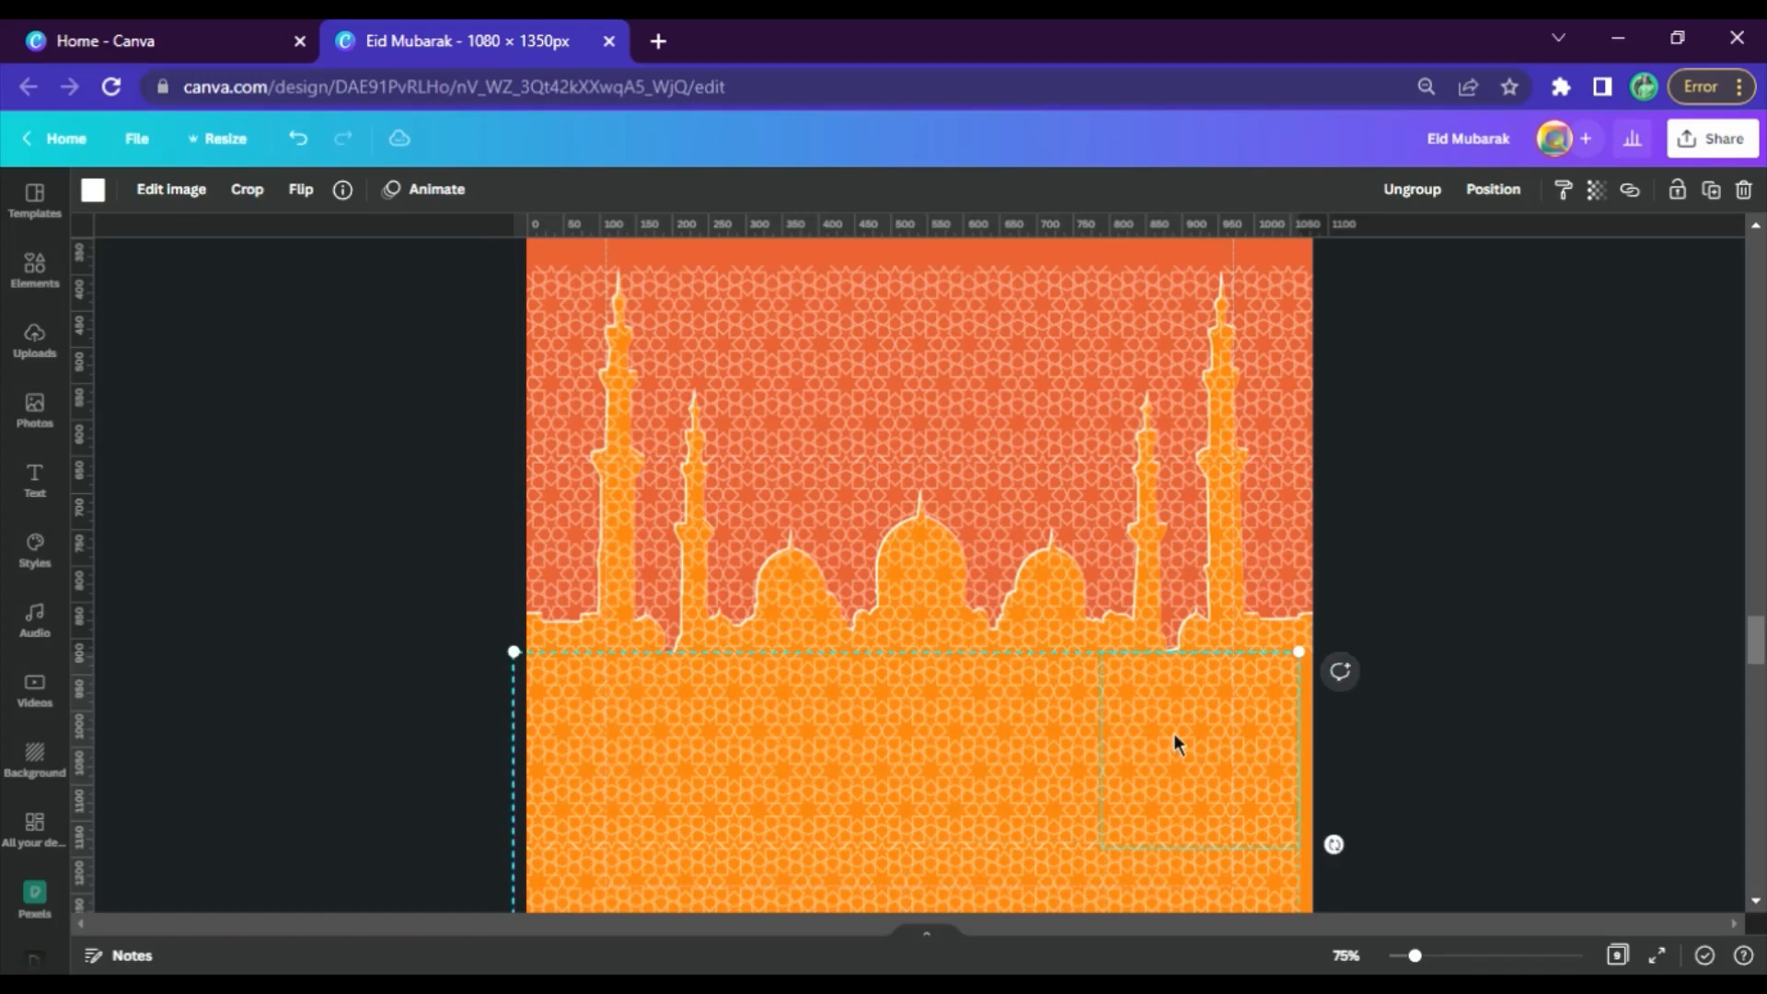
drag(1176, 737, 1209, 749)
click(1495, 578)
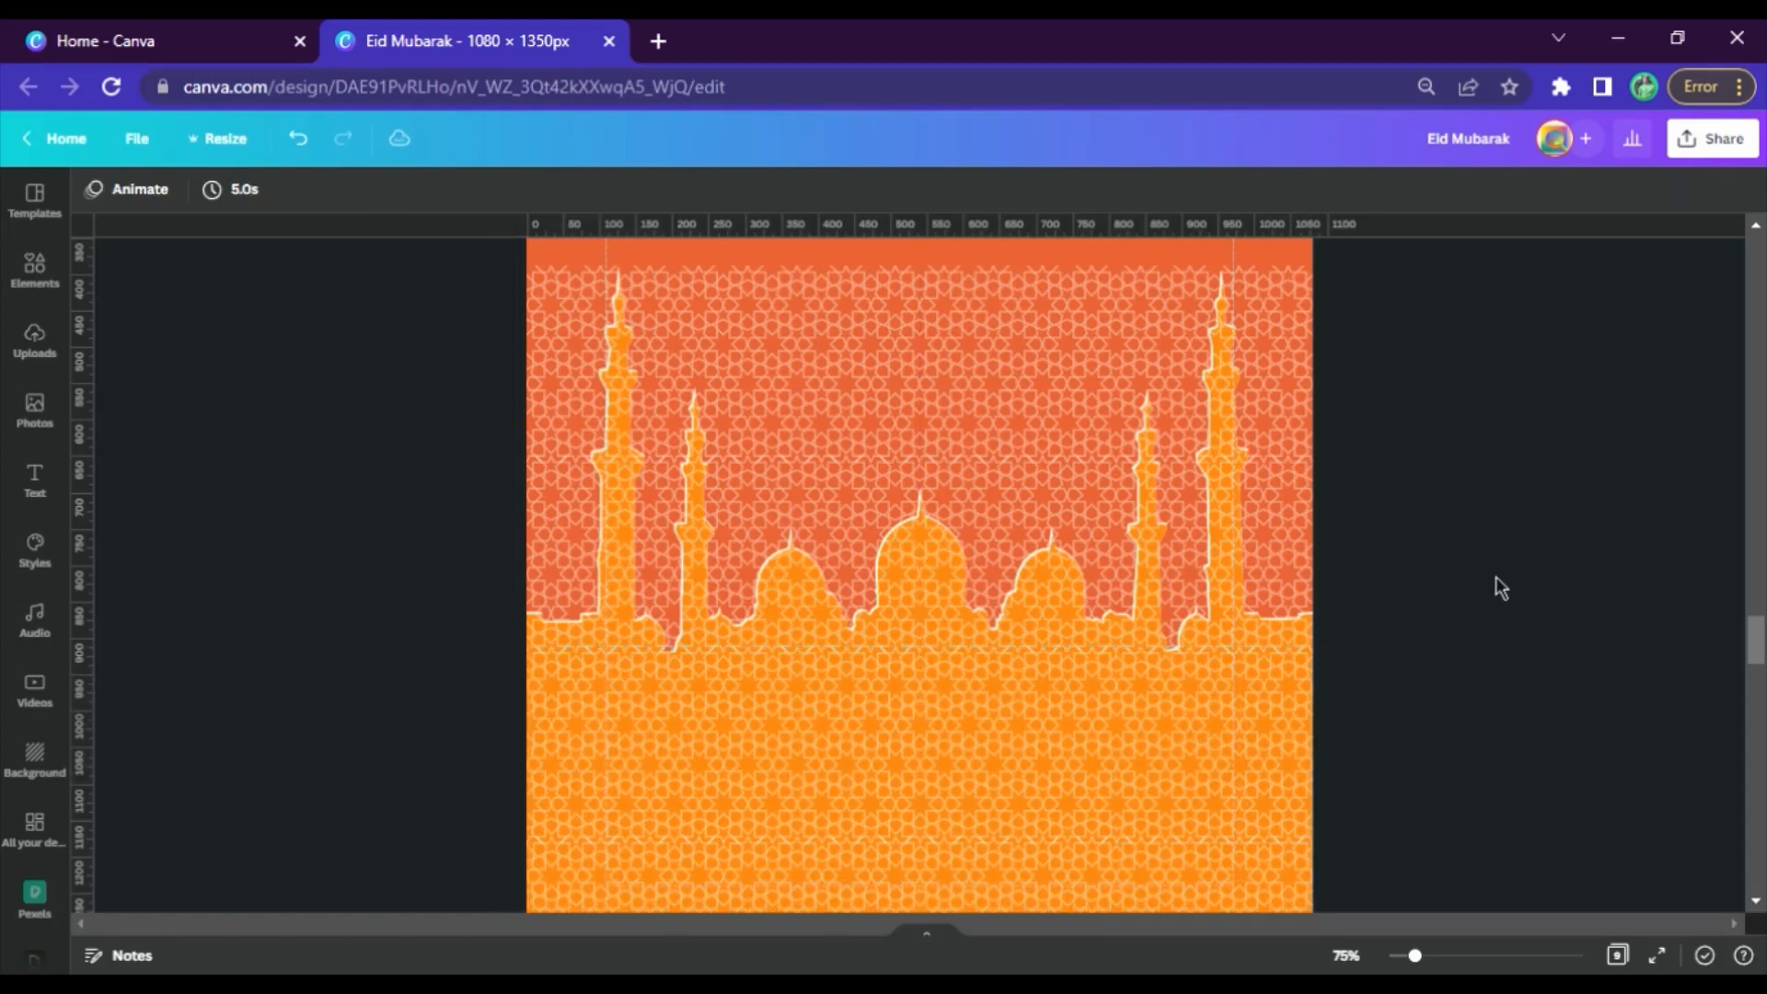
Bring the mosque cut-out on page 6 forward, in front of the pattern covering the sky
scroll(1191, 457, up, 3)
click(1191, 457)
click(1491, 188)
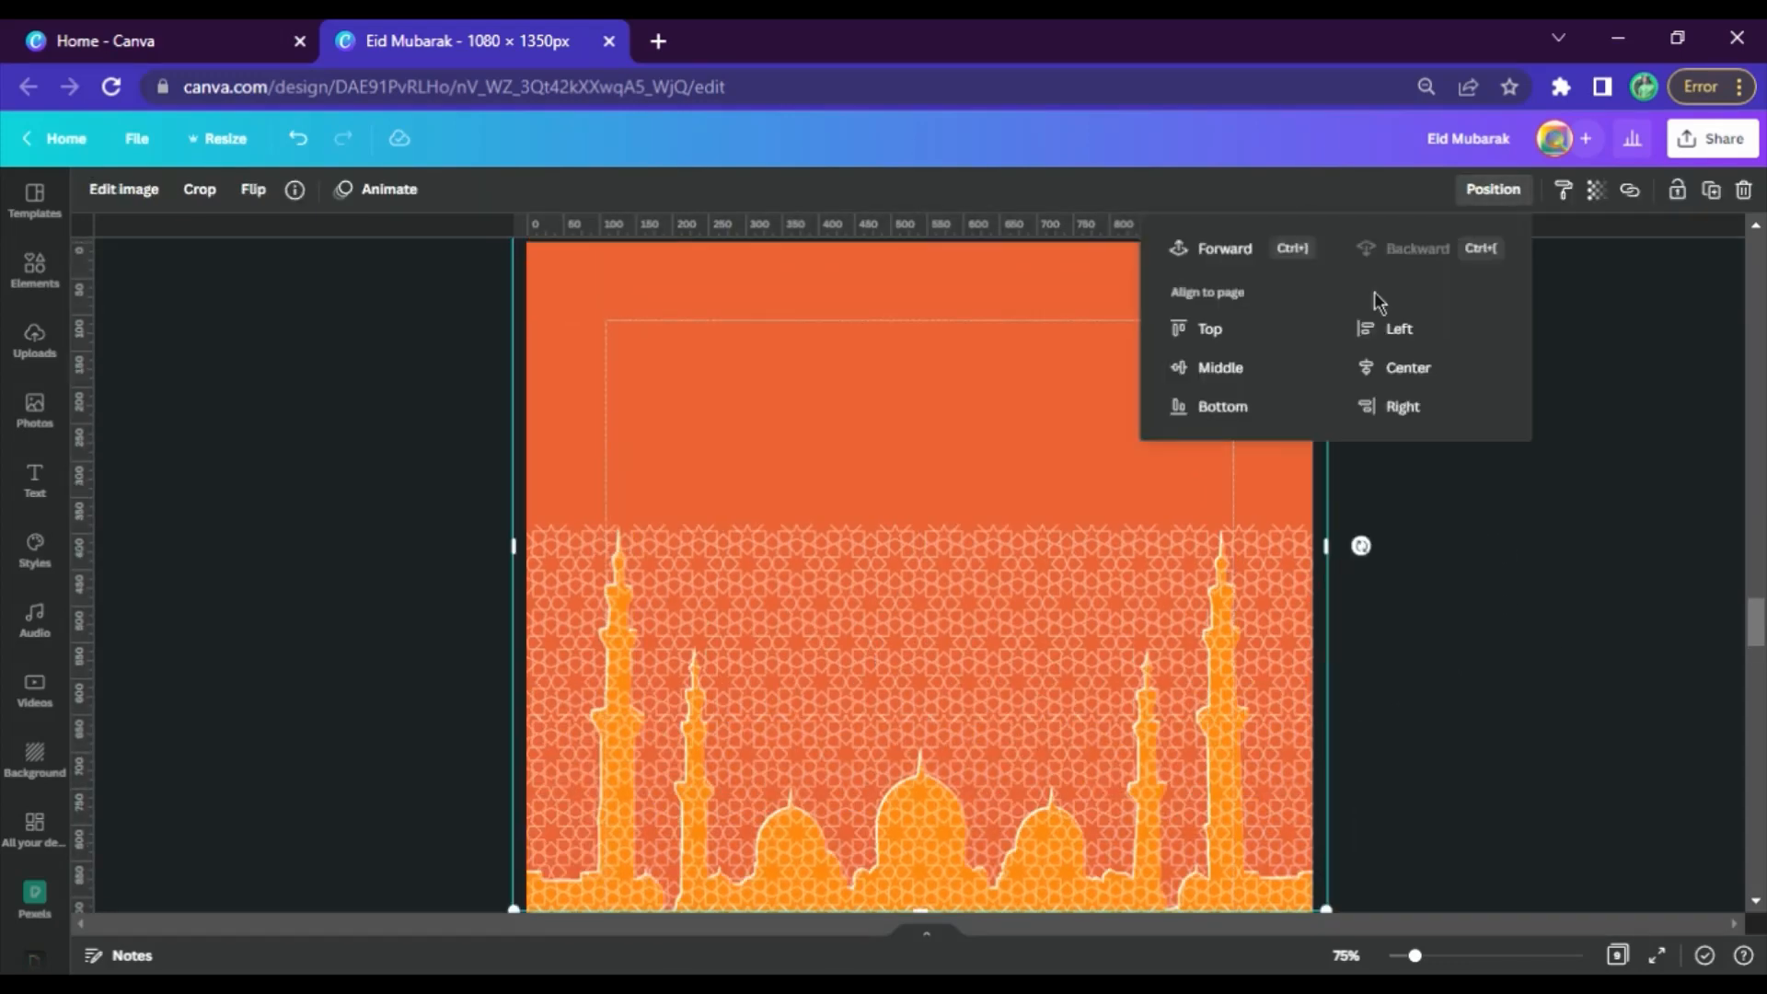
click(1214, 250)
click(1416, 640)
Check the finished poster on page 3 and delete the white mosque silhouette from page 5
scroll(1465, 655, down, 3)
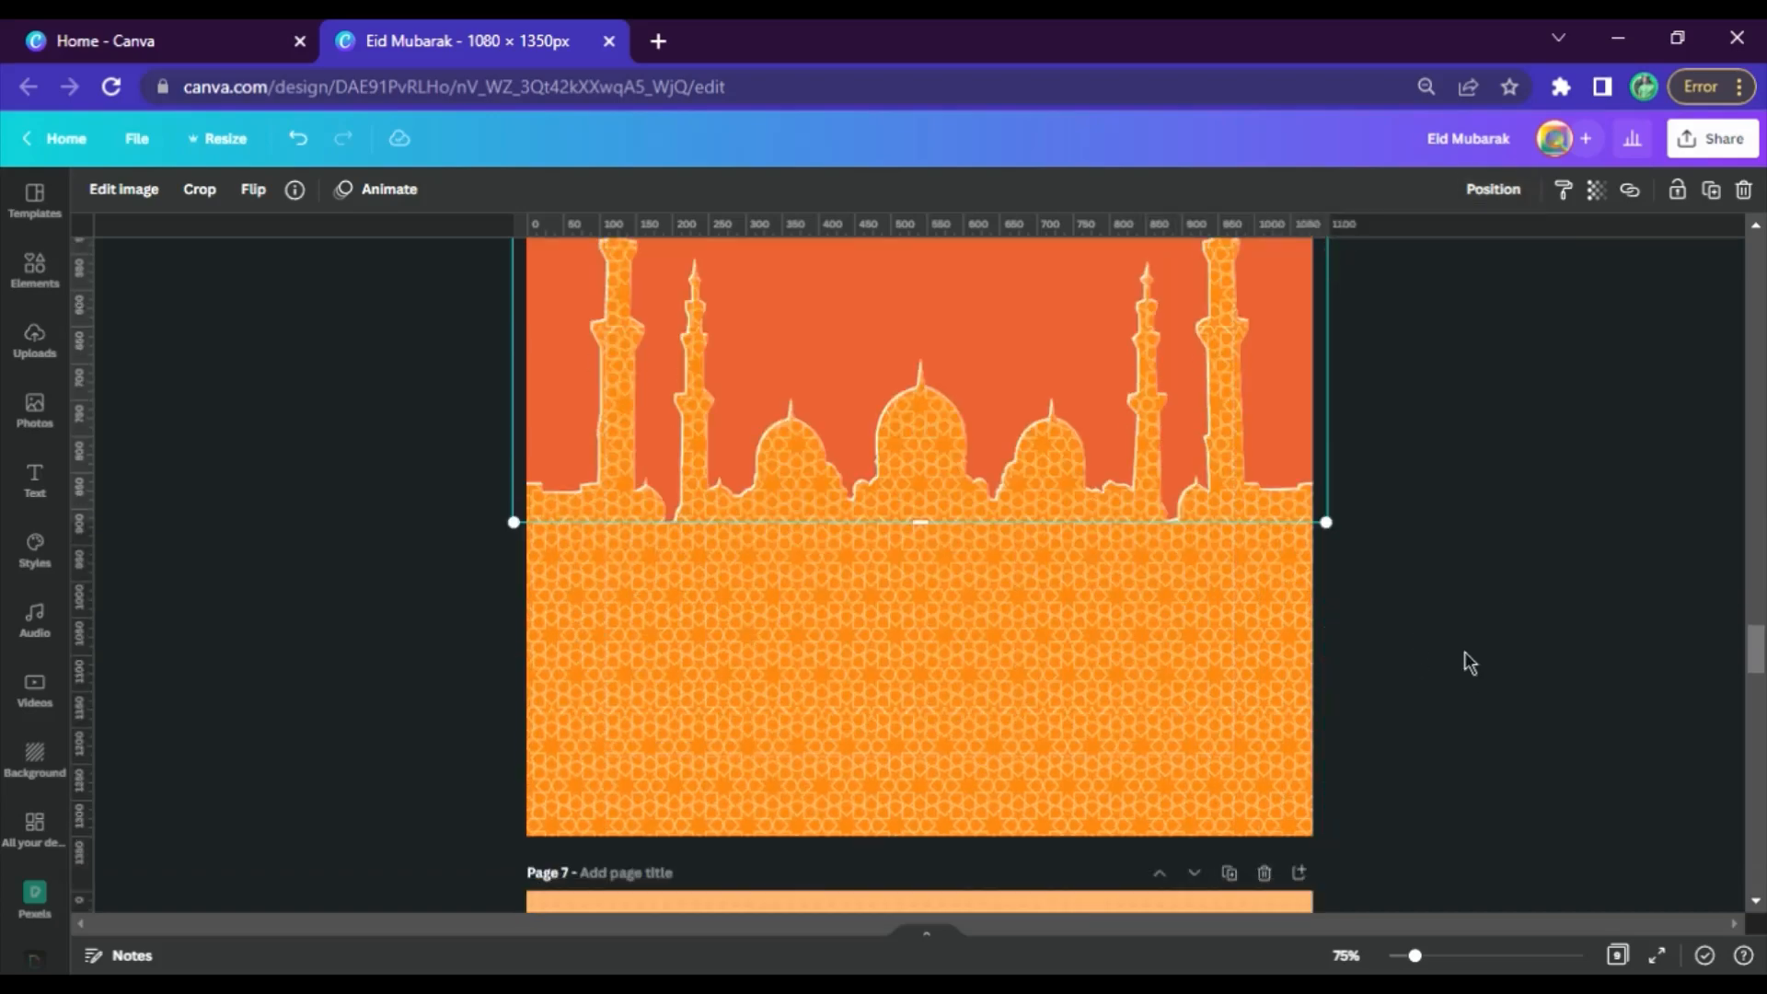
scroll(1026, 736, up, 20)
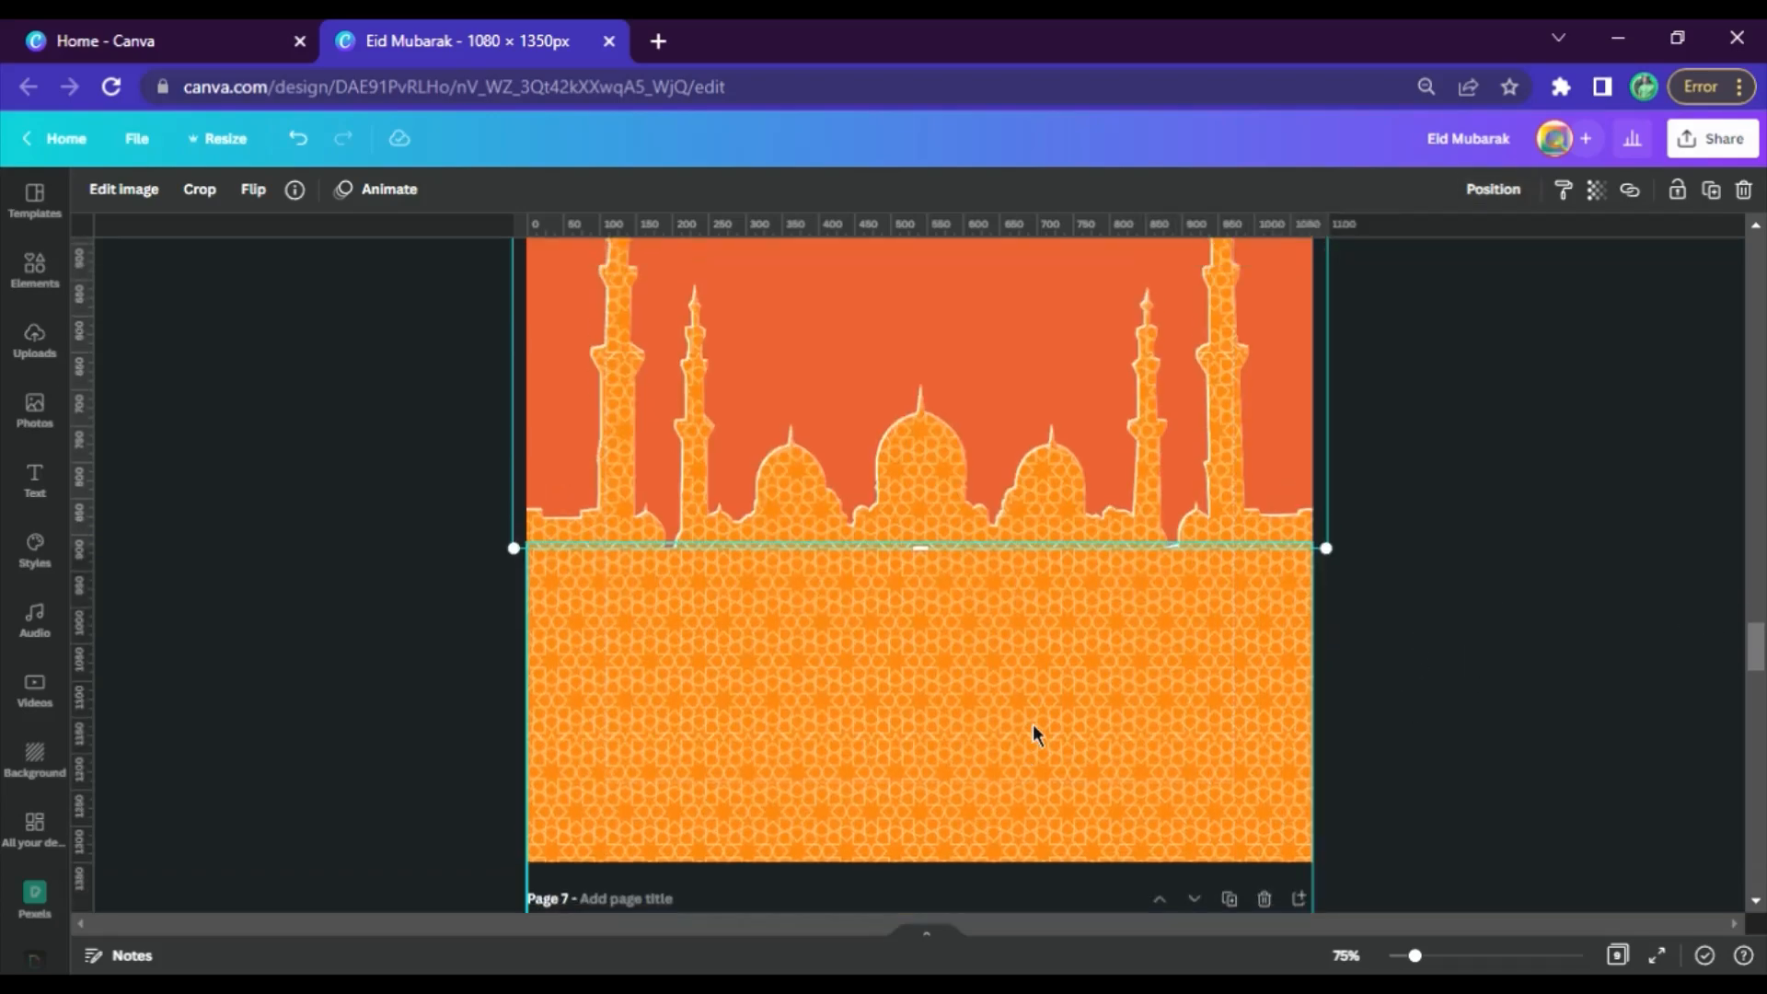
scroll(1040, 697, up, 4)
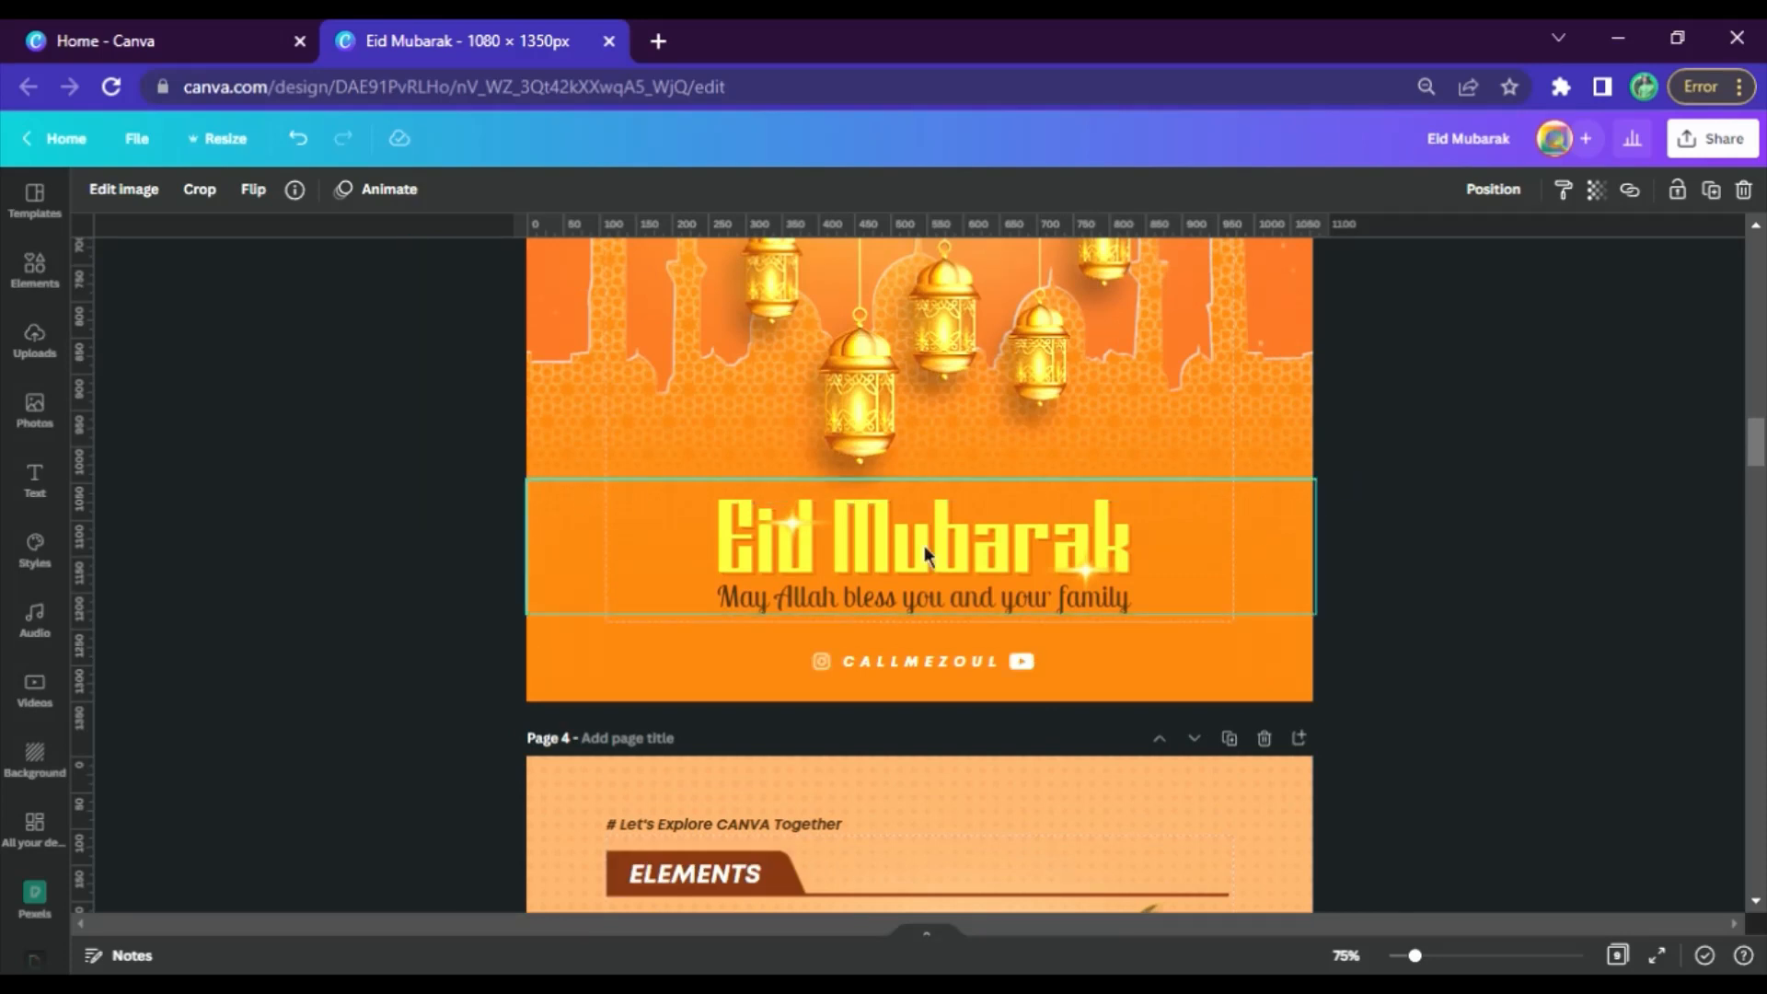
scroll(1176, 536, down, 20)
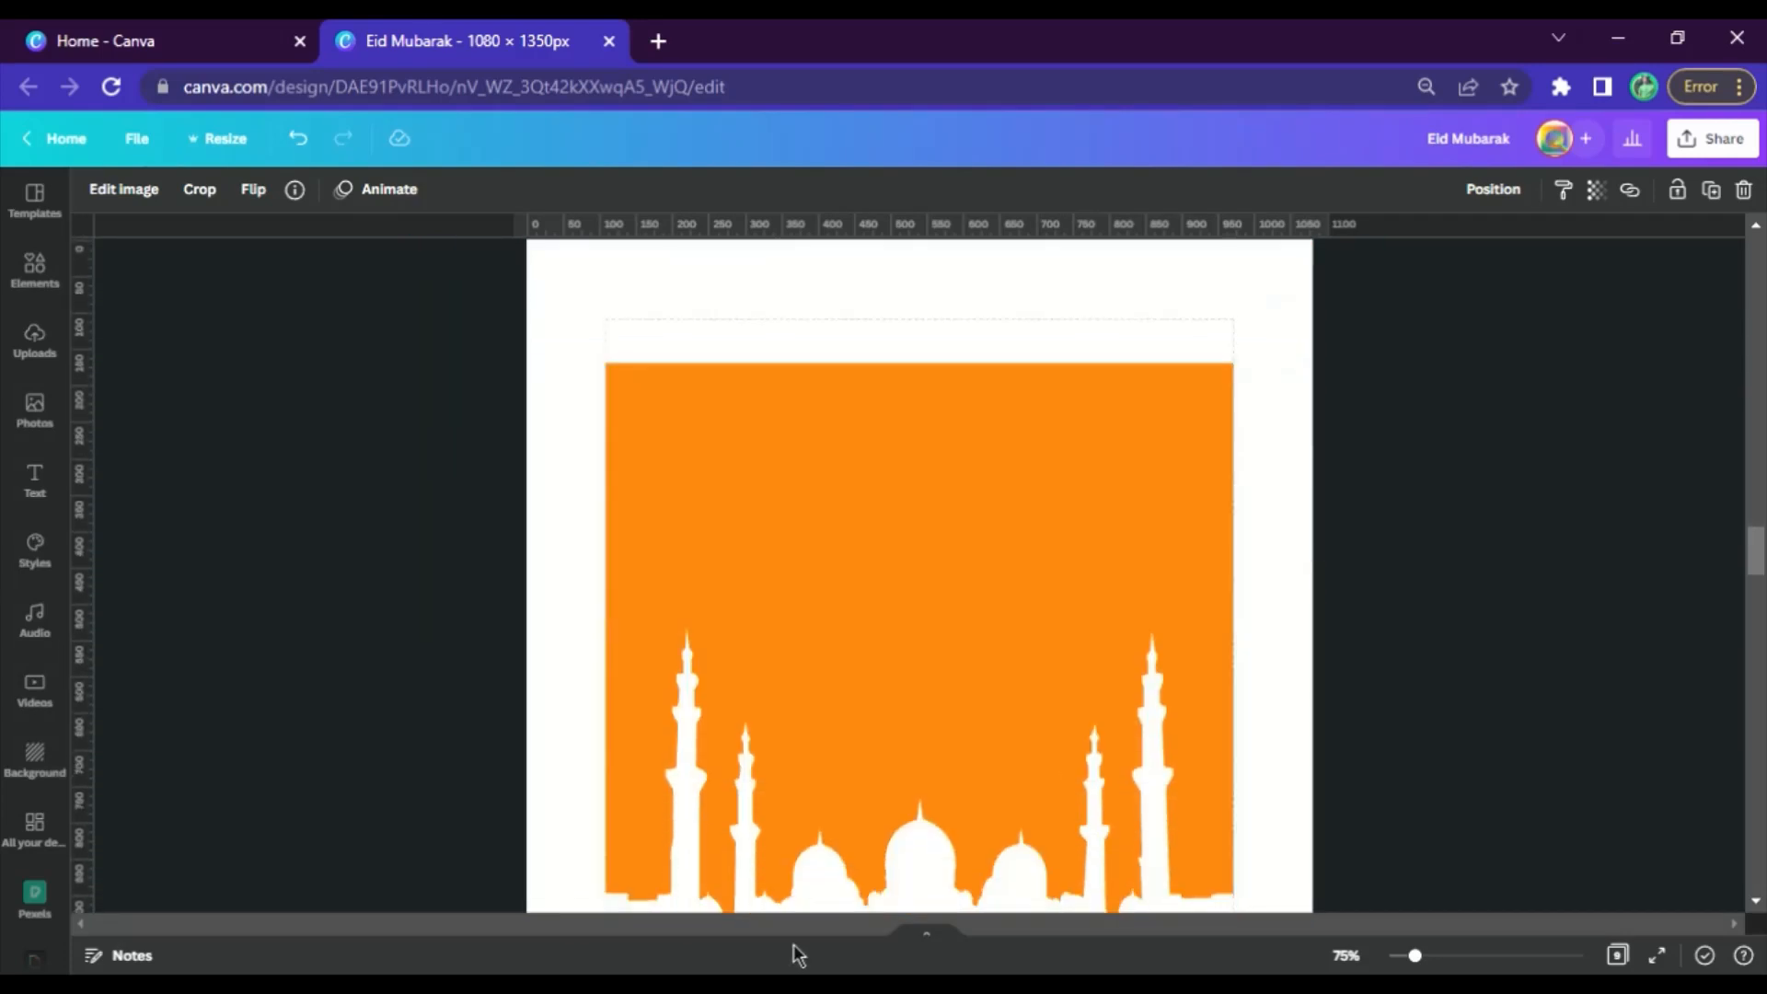
click(895, 876)
key(Delete)
Move page 5's orange rectangle down, widen it past both page sides, and lower it to cover only the bottom part
scroll(1058, 598, down, 4)
drag(1054, 463, 887, 709)
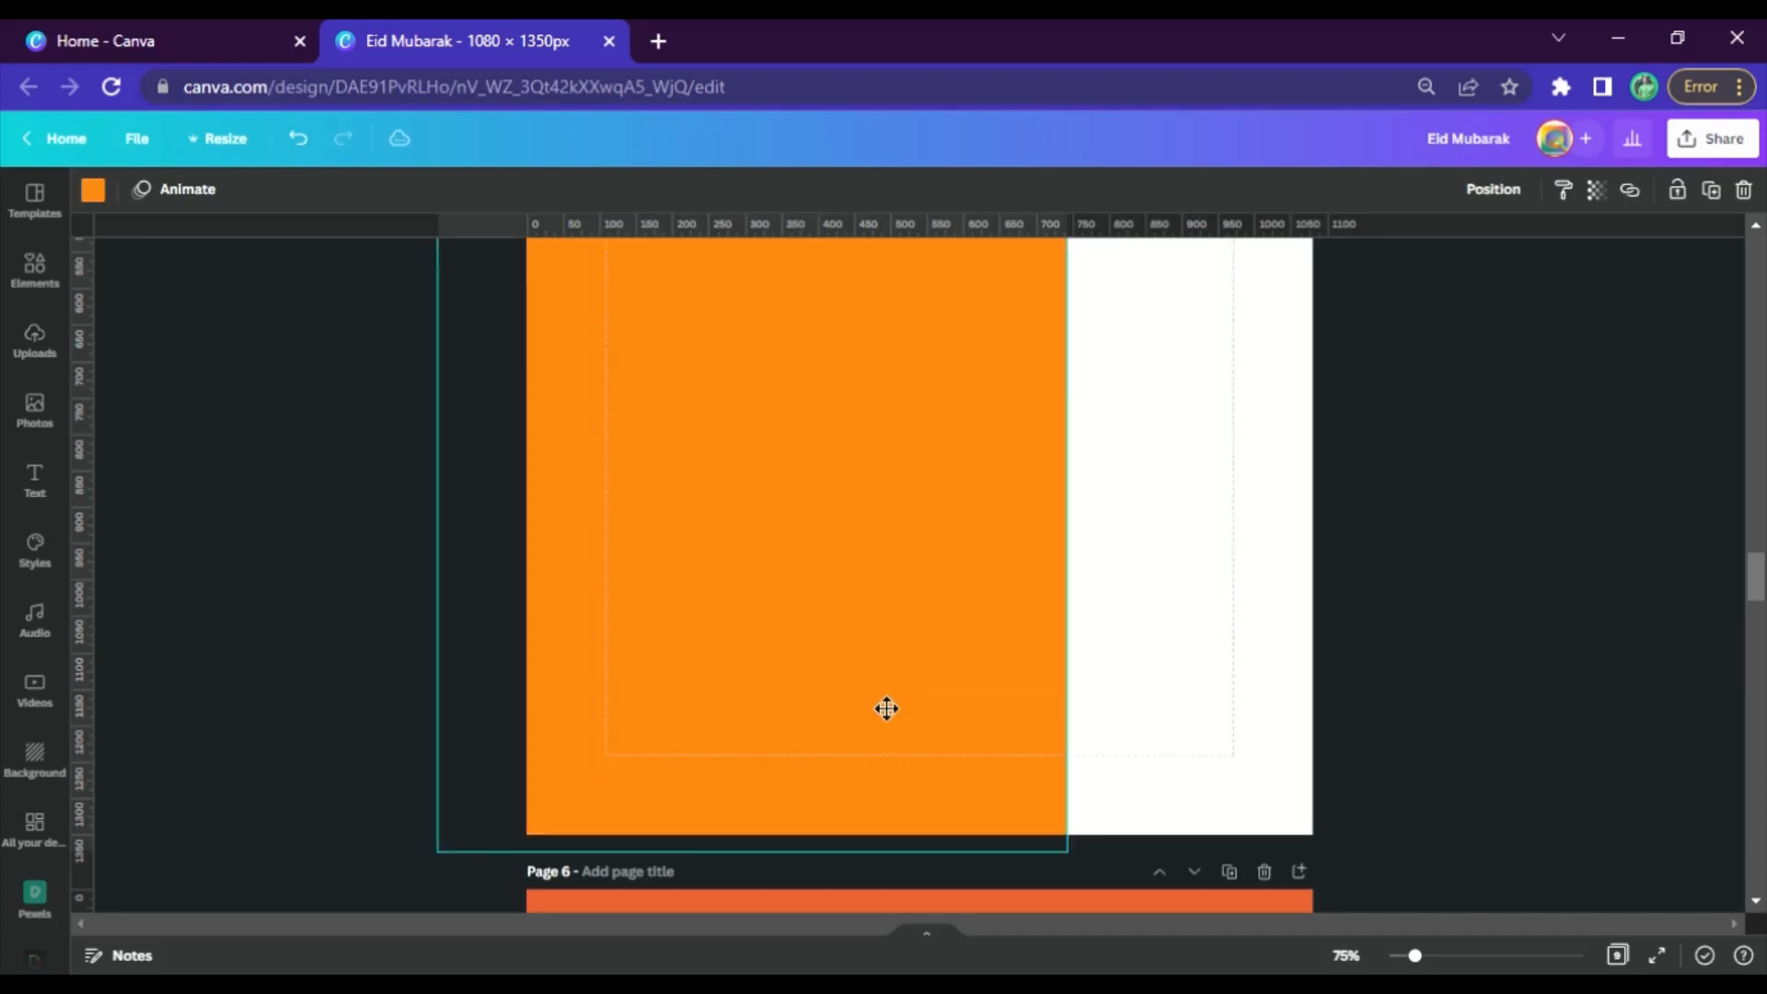
drag(1314, 542, 1325, 550)
scroll(998, 586, up, 3)
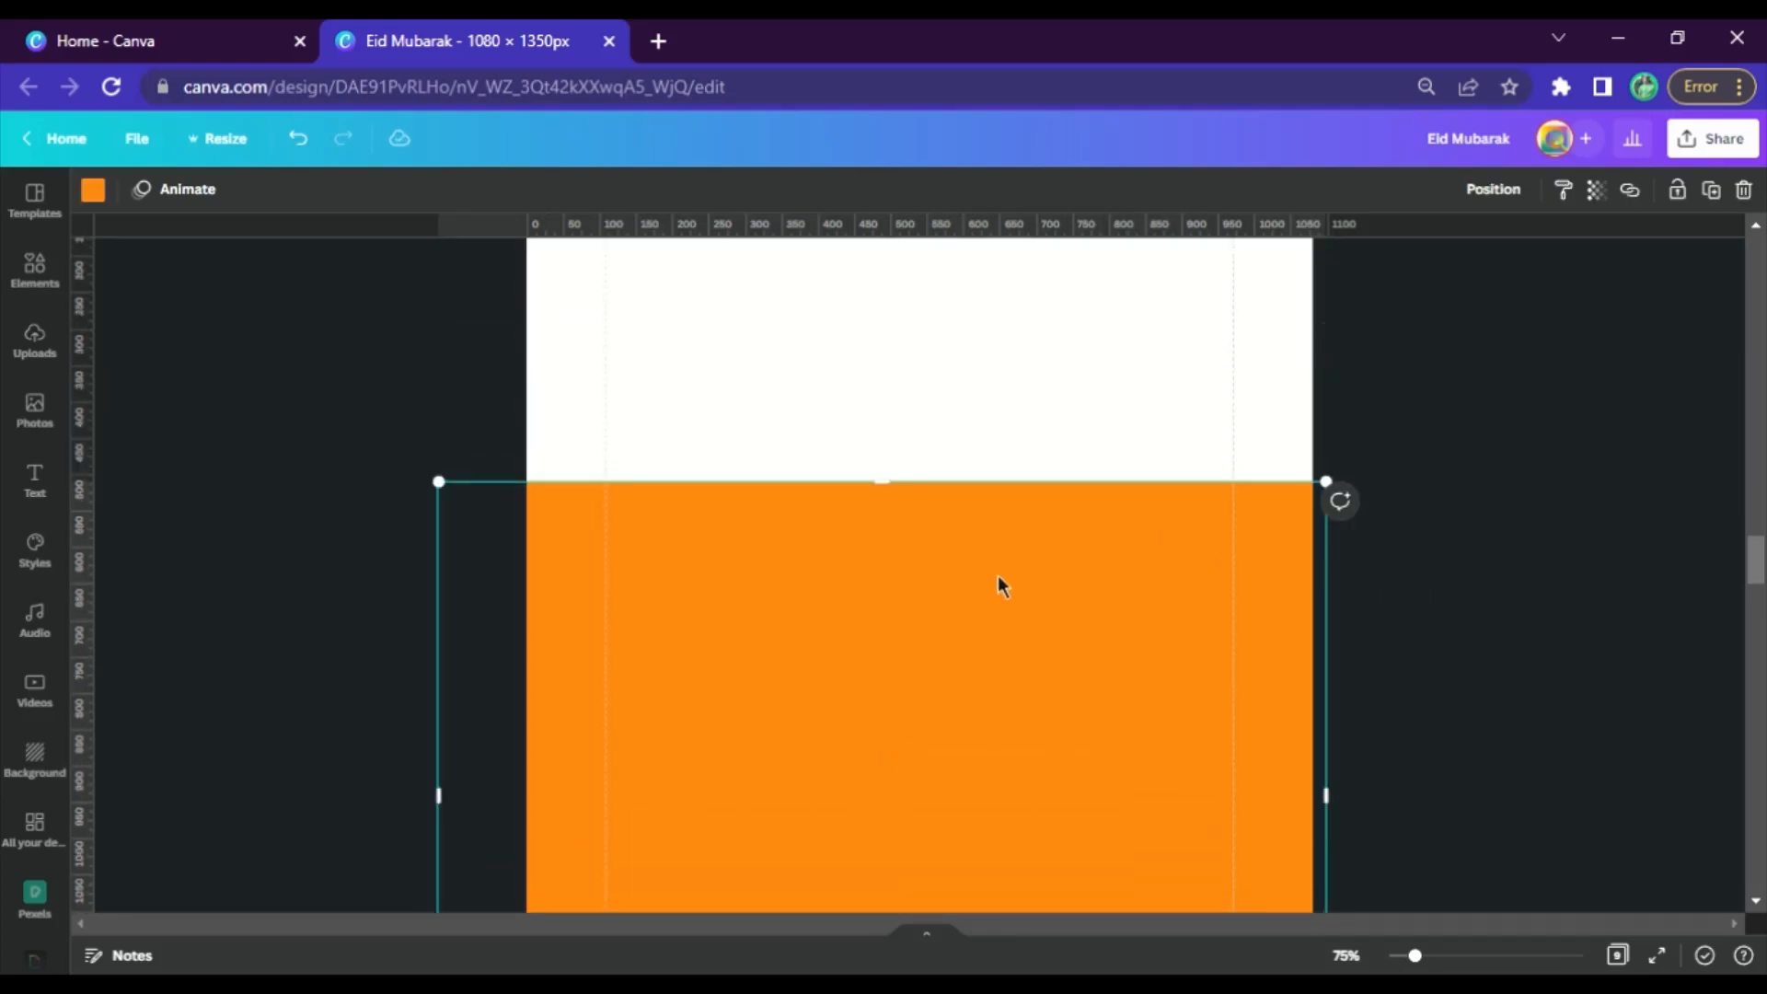
drag(1024, 514, 1024, 548)
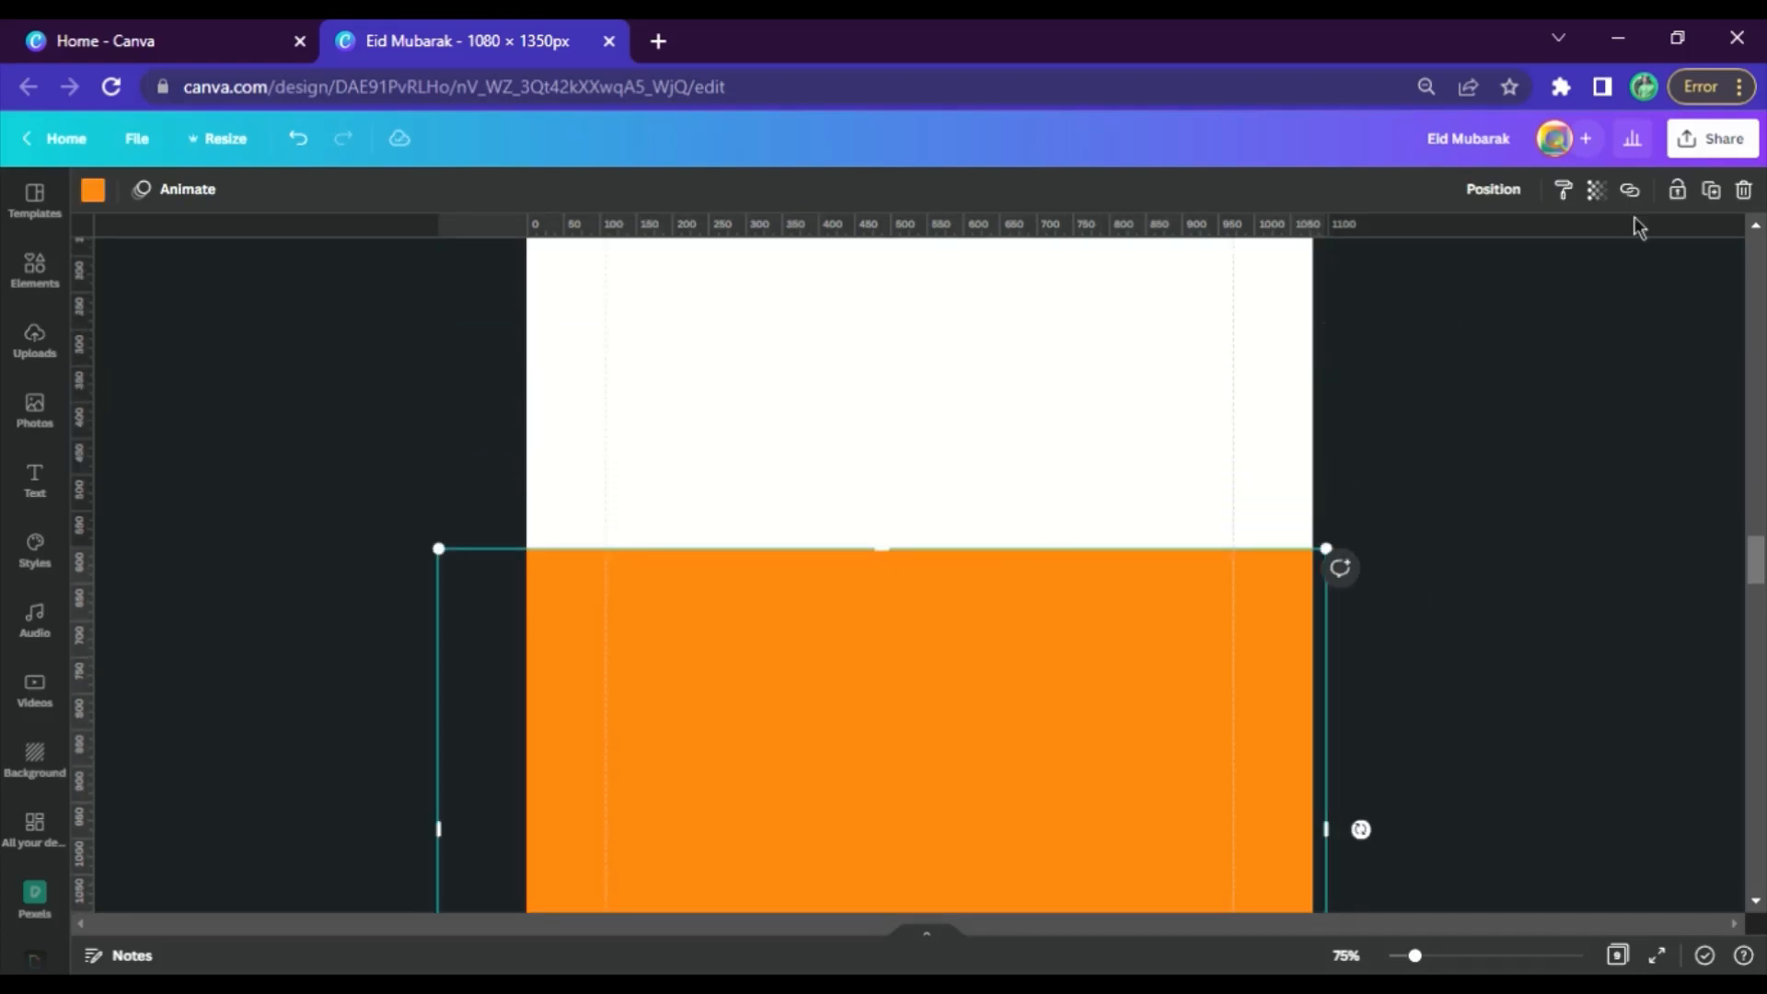
Download page 5 only as a PNG with a transparent background
click(1729, 158)
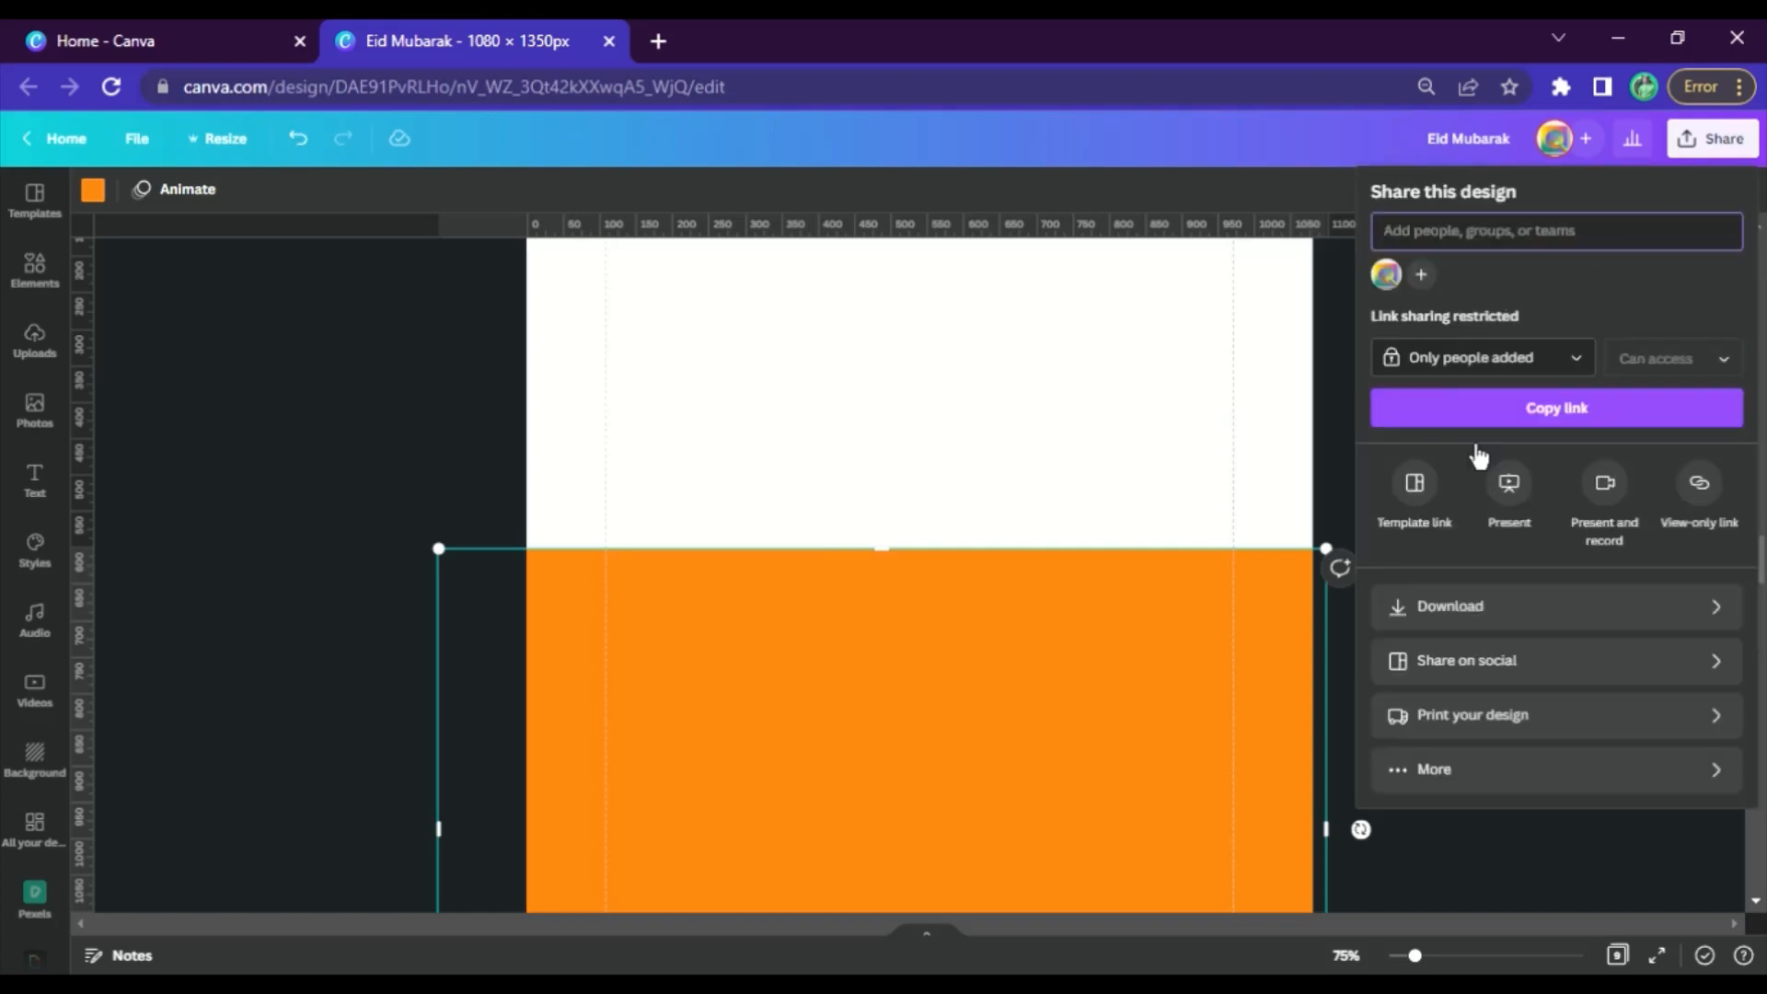
click(1635, 633)
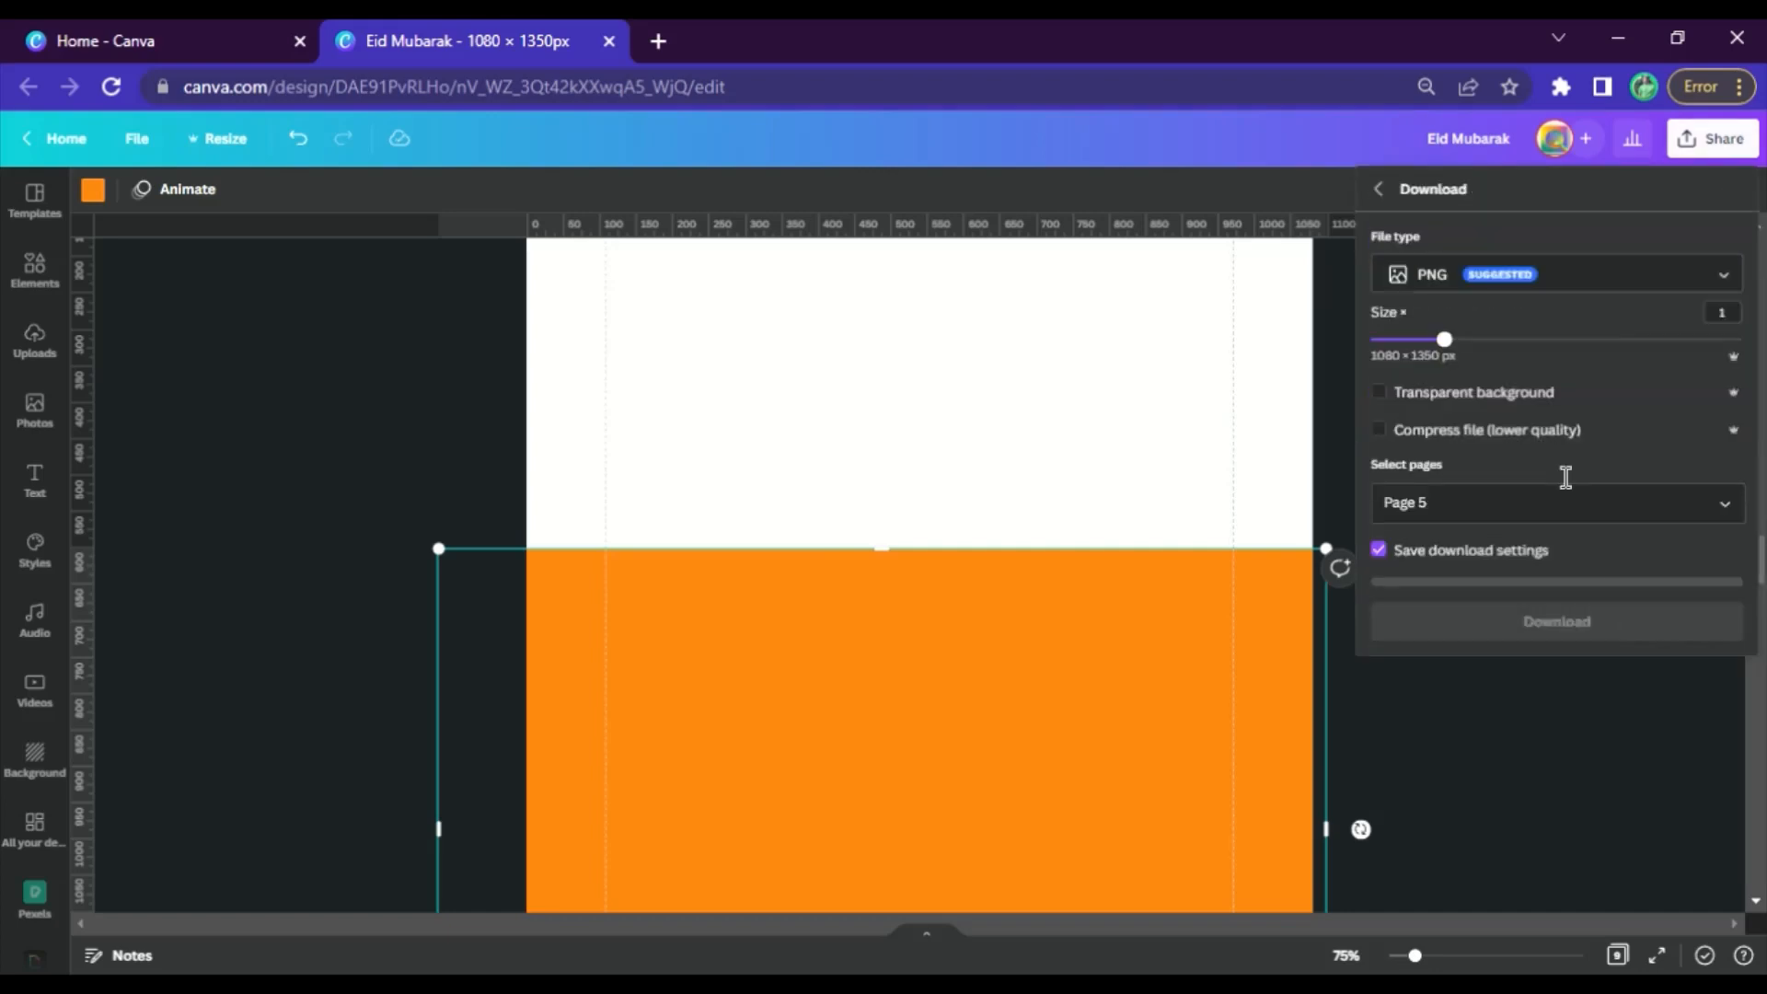
click(1408, 394)
click(1724, 502)
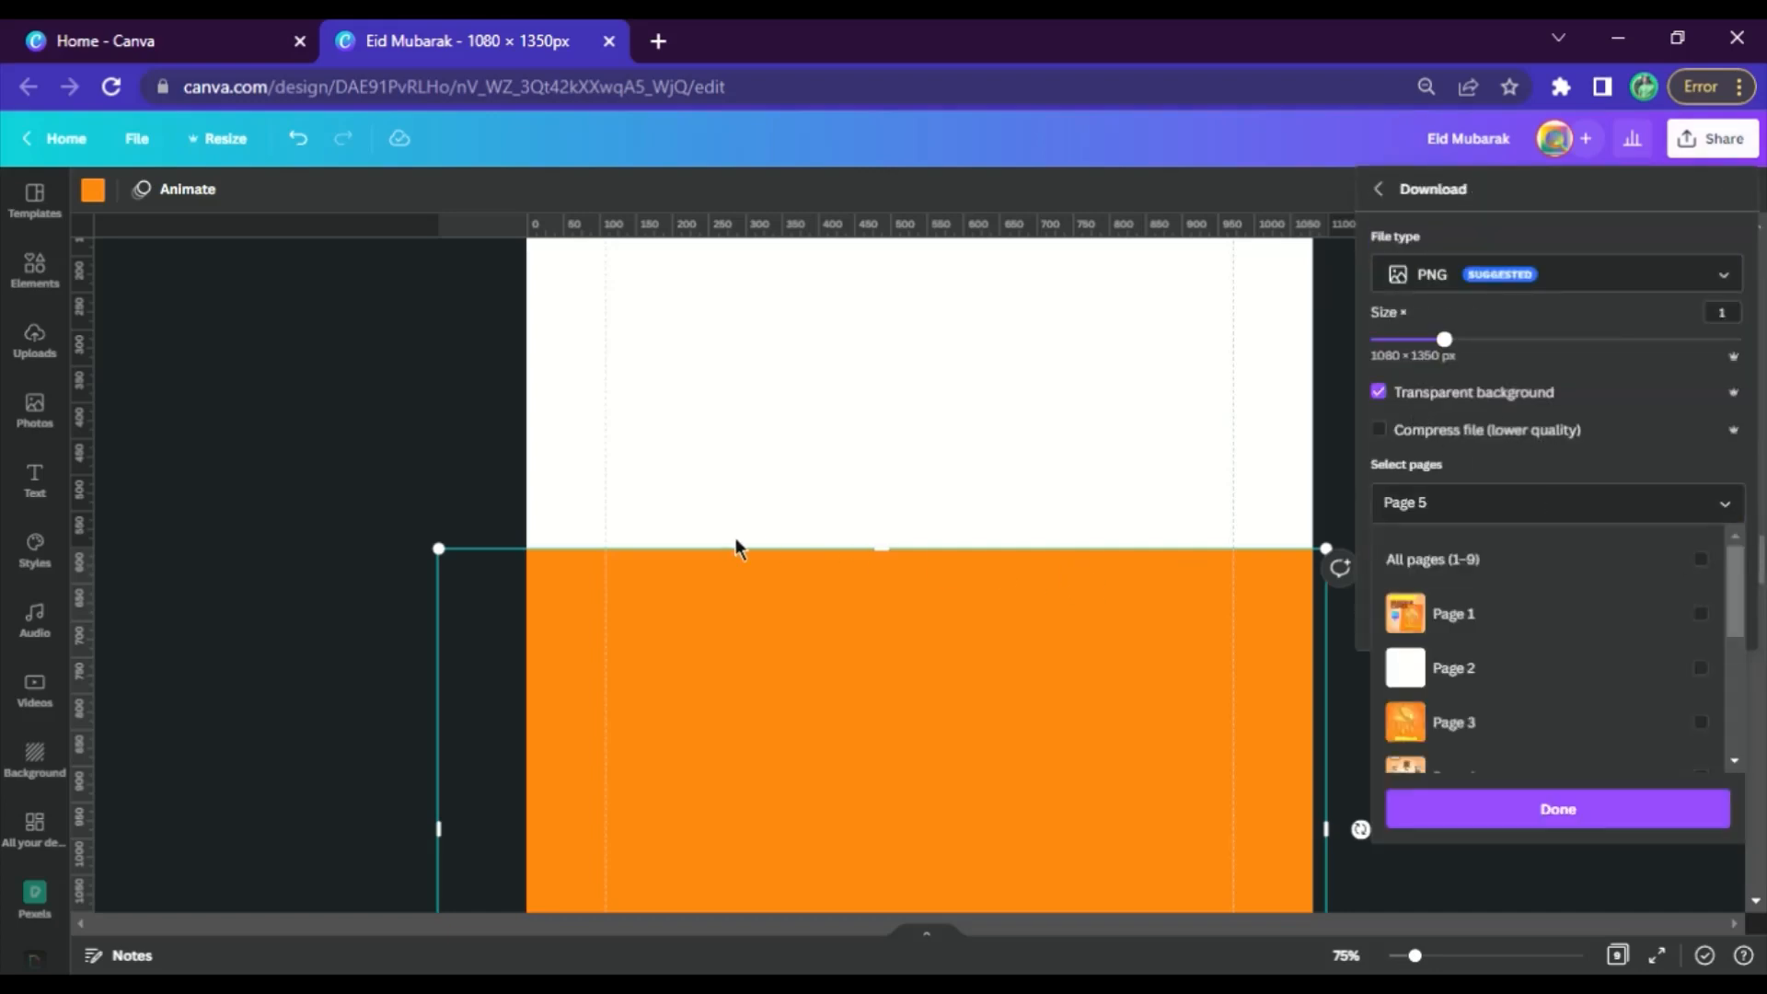
scroll(1660, 649, down, 3)
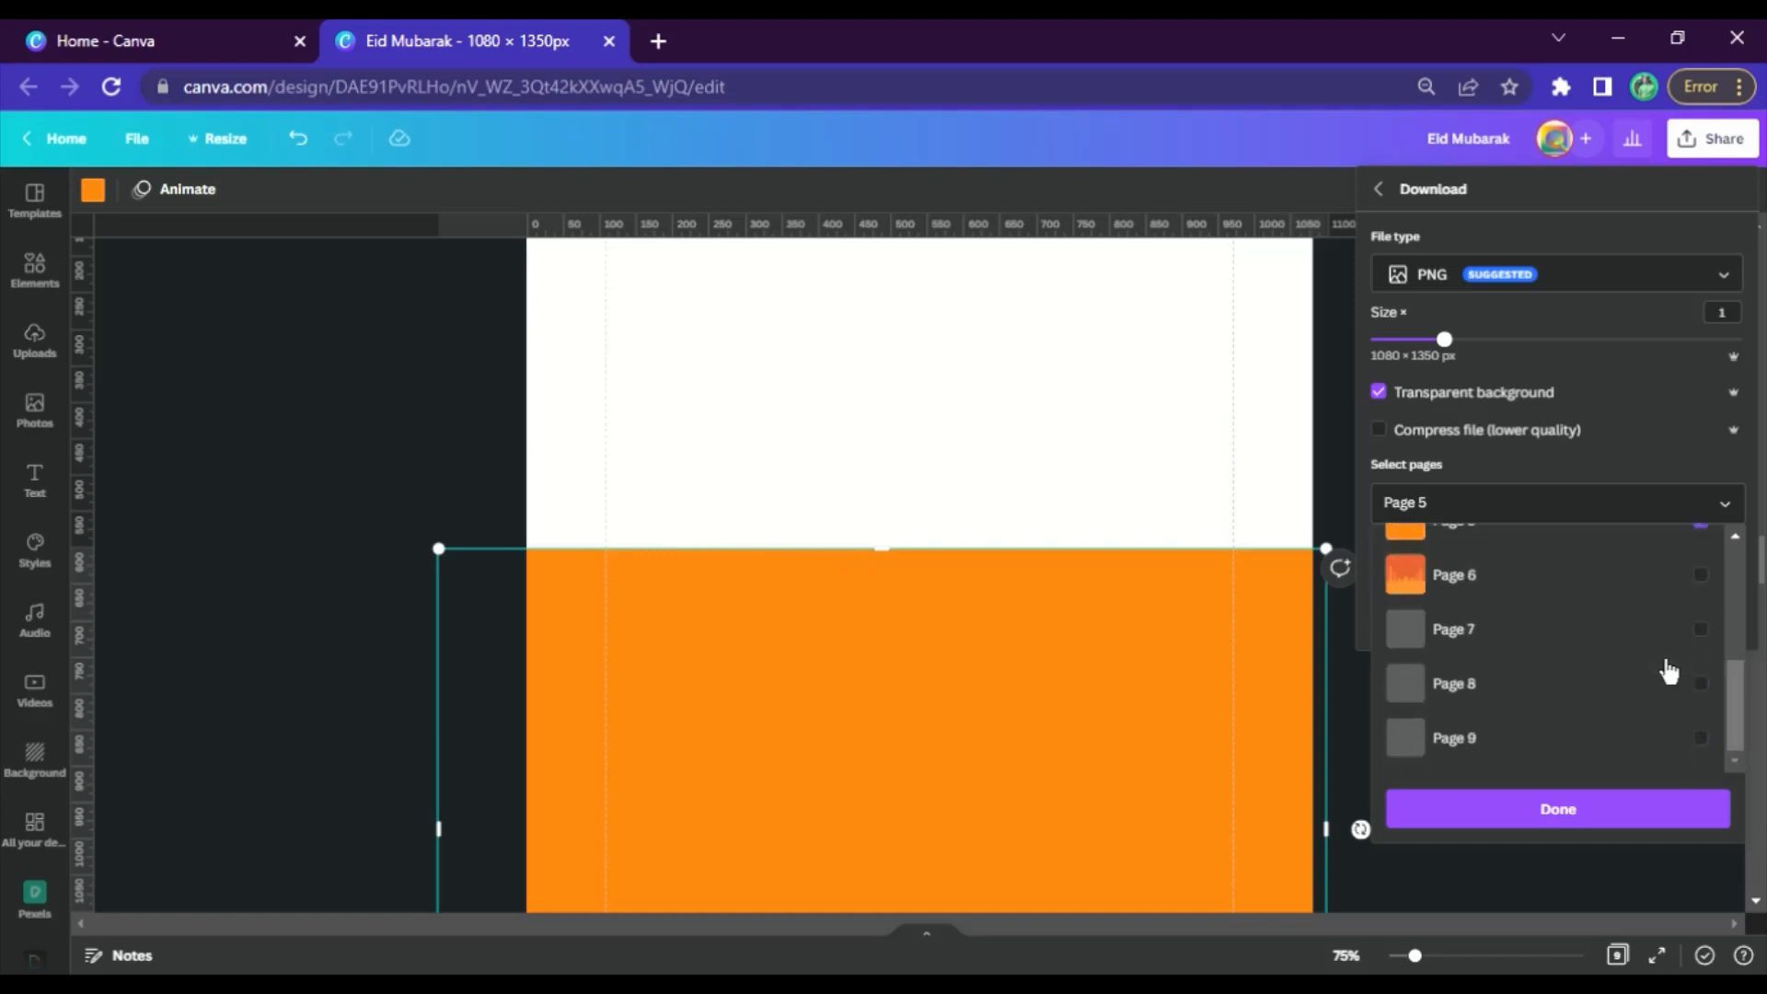
scroll(1647, 673, up, 2)
click(1593, 819)
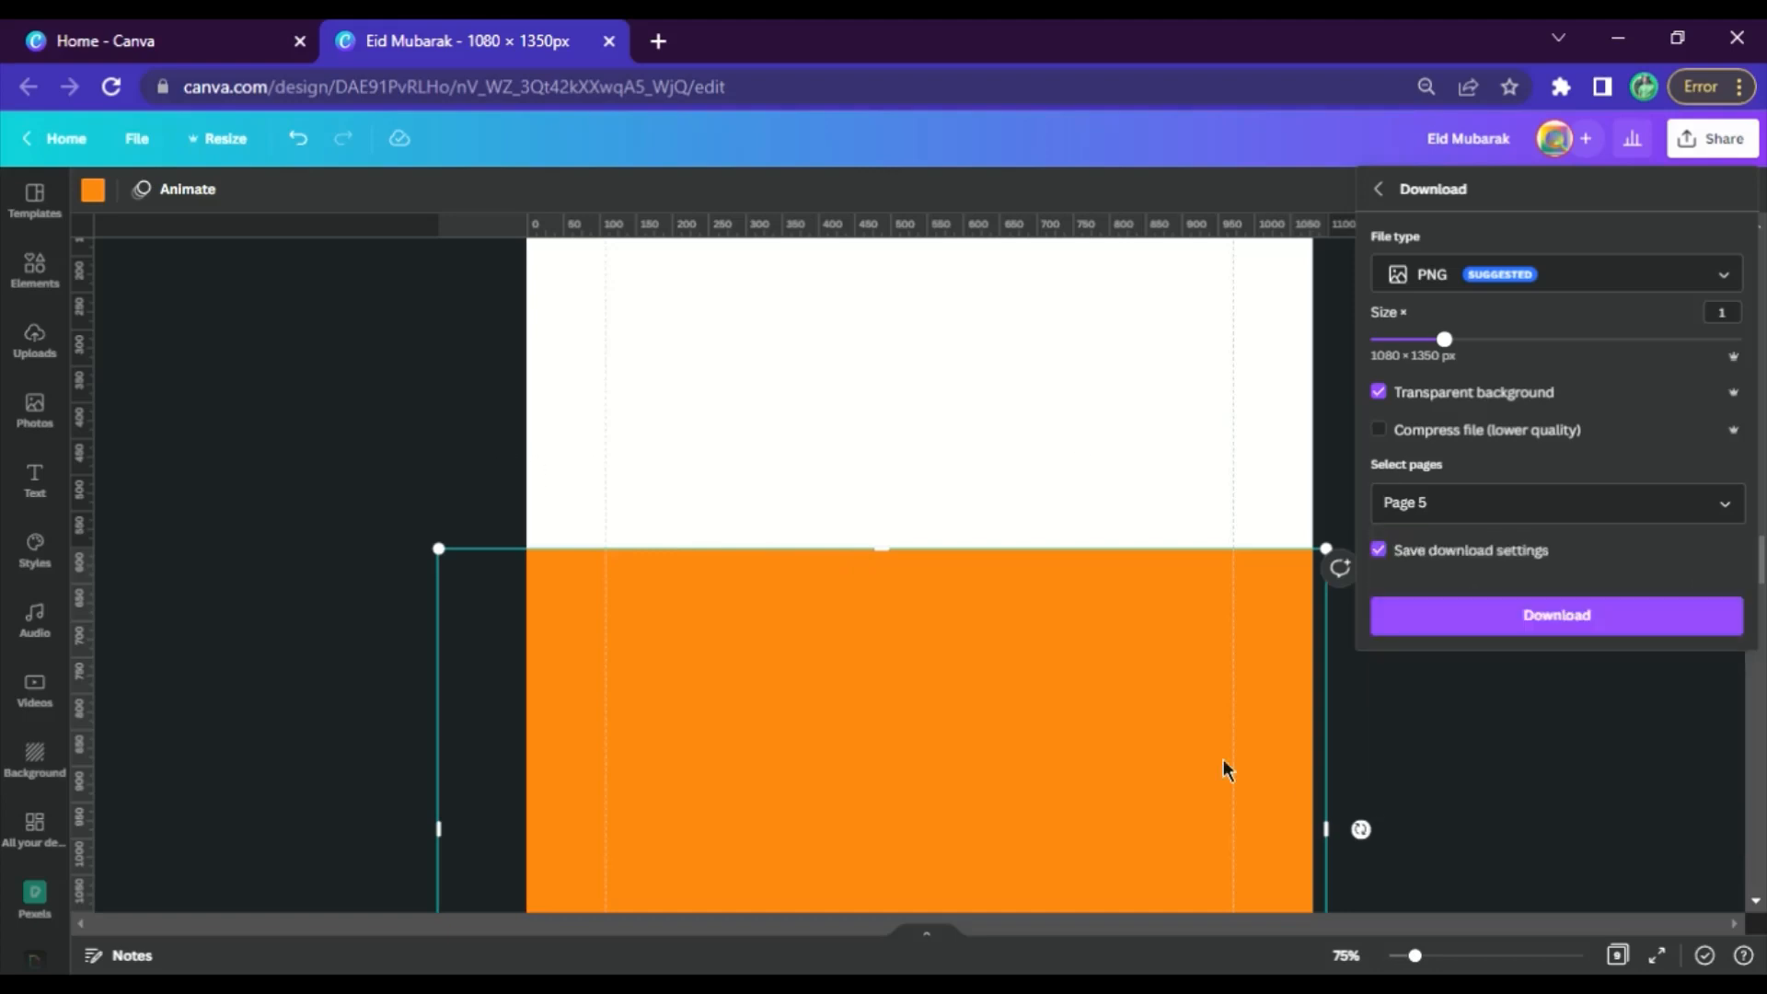
click(1671, 624)
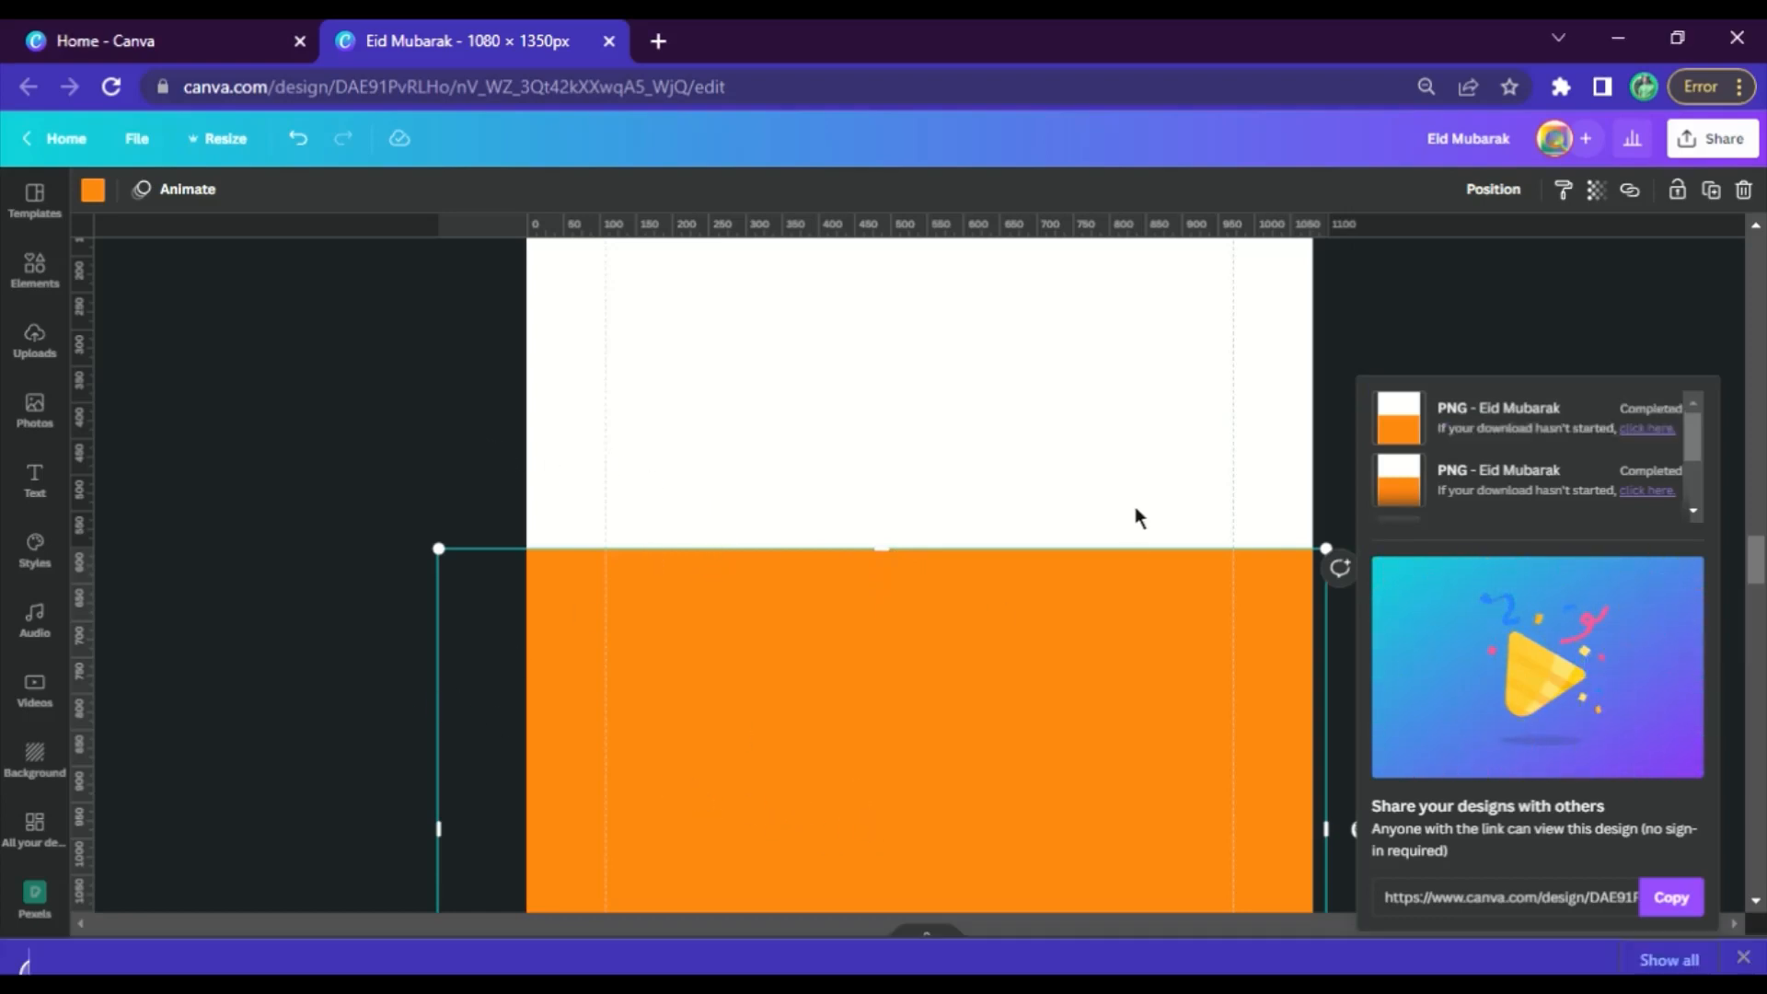
Upload the downloaded Eid Mubarak (1).png to the design's image uploads
scroll(1085, 515, down, 15)
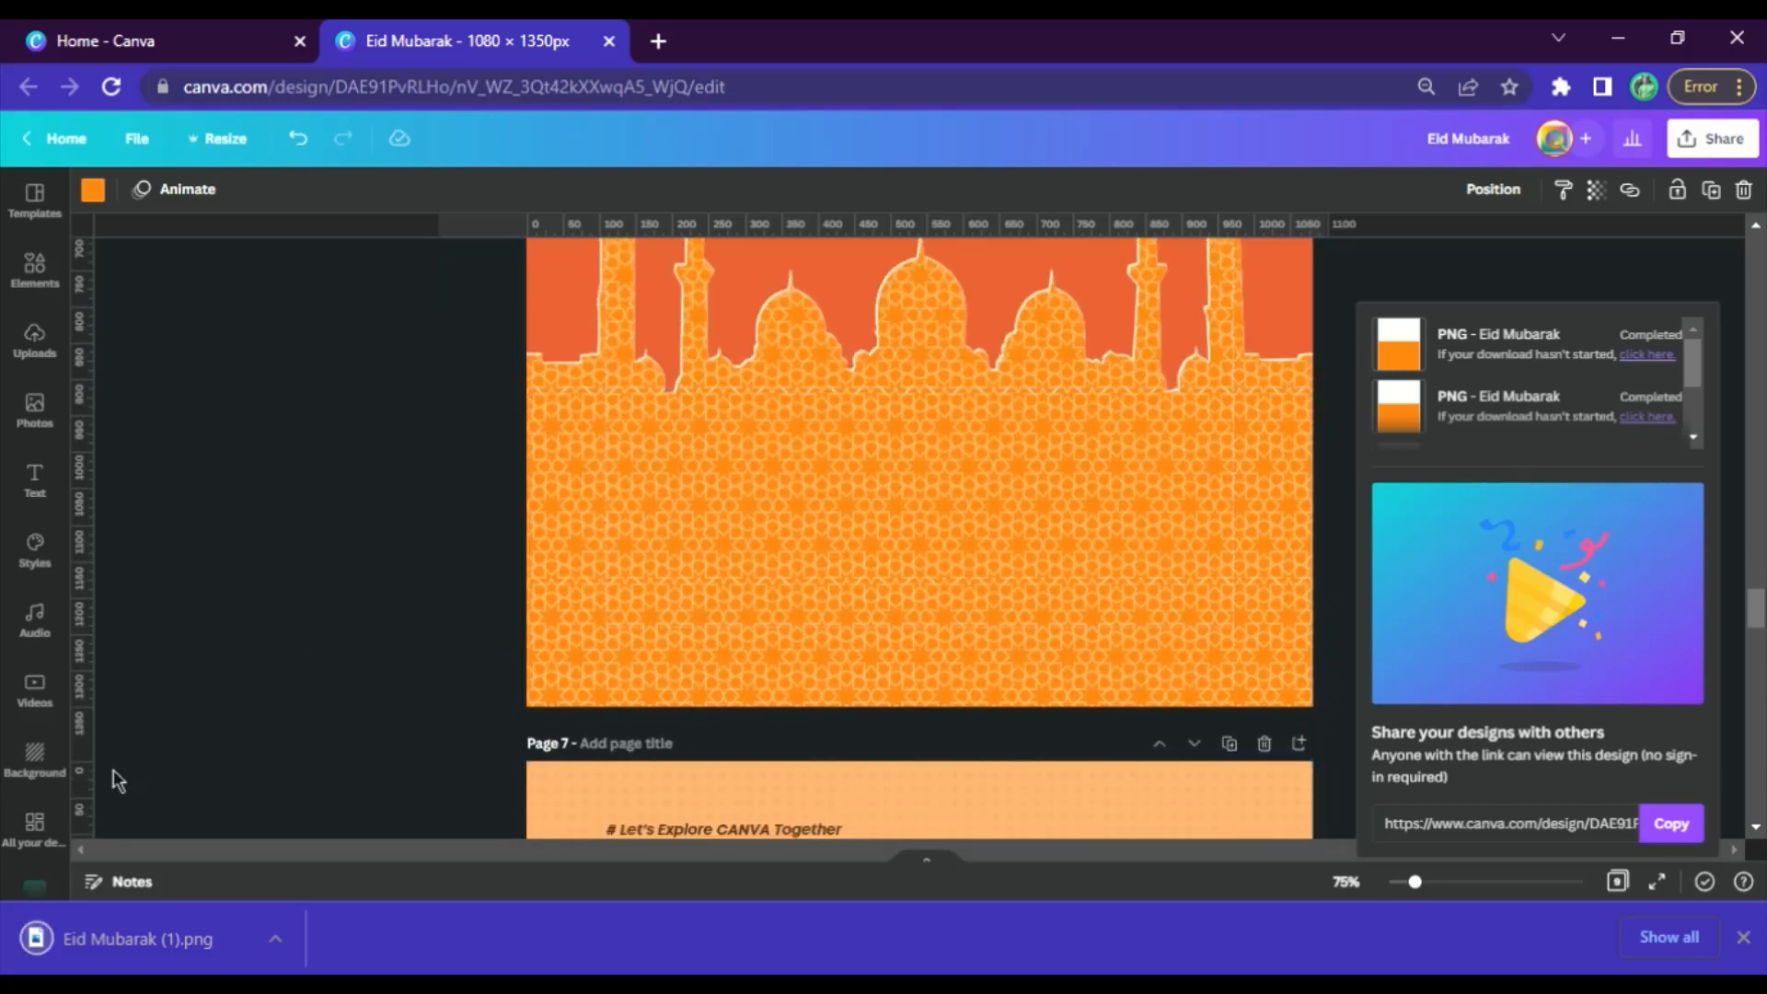
click(139, 941)
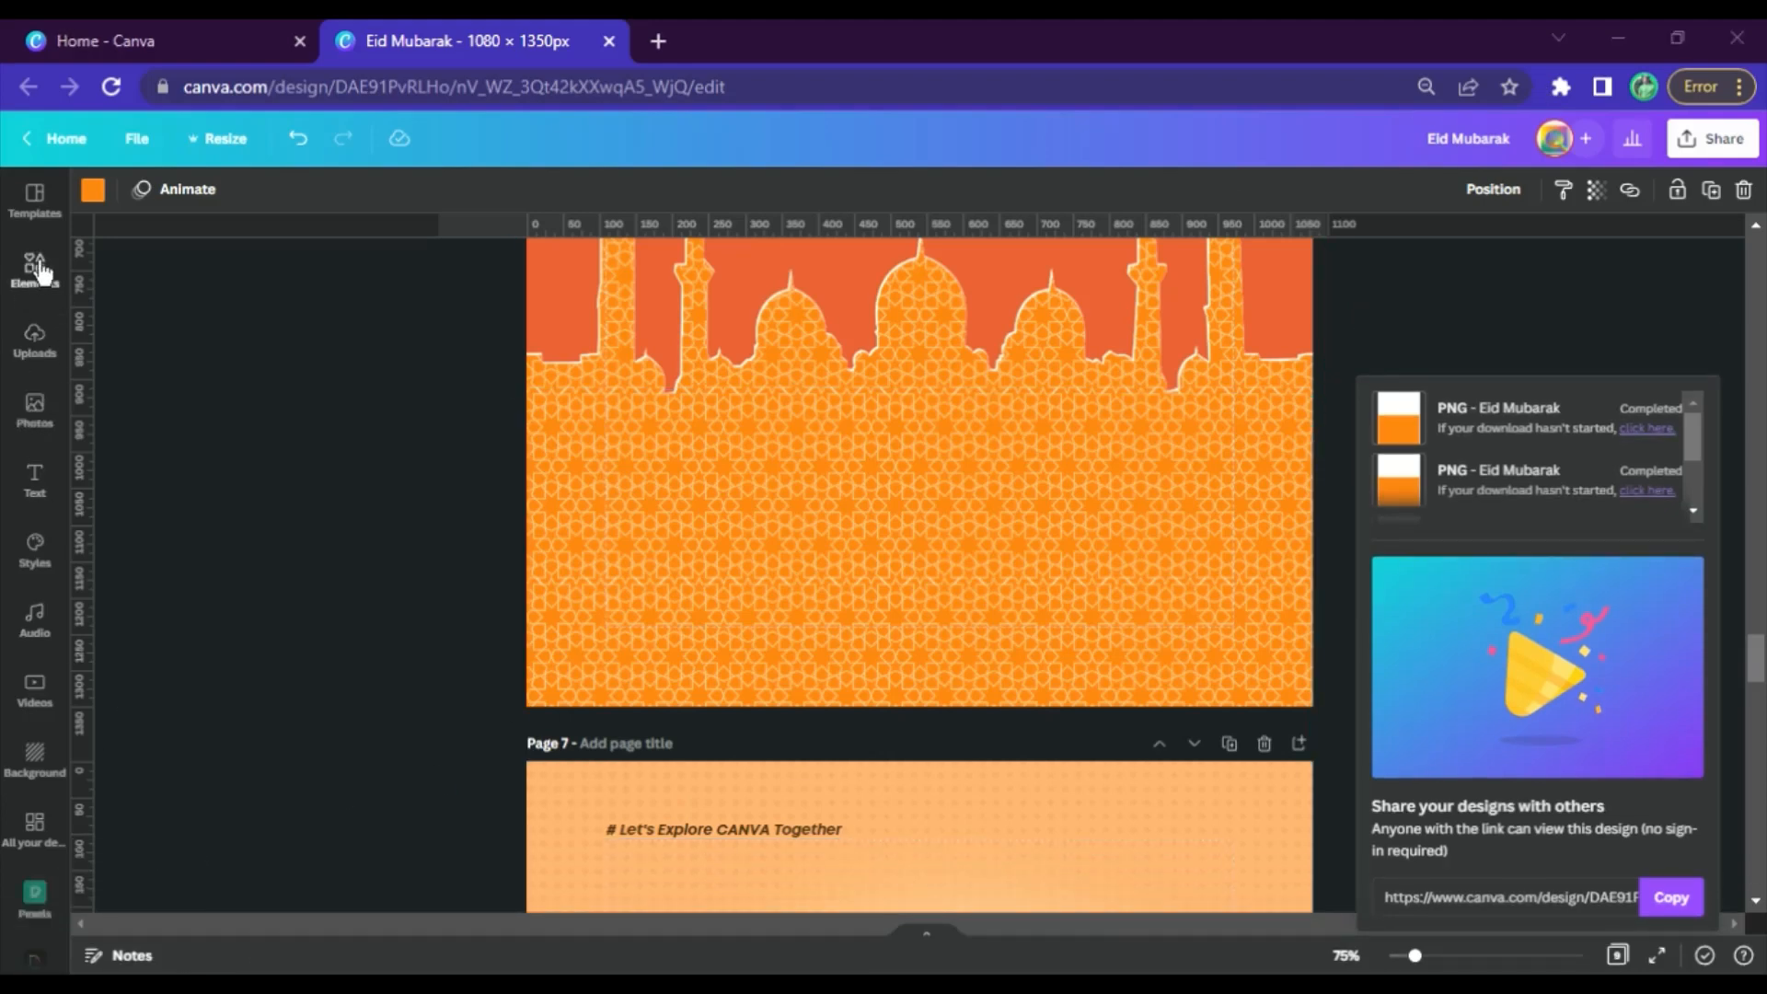
click(53, 350)
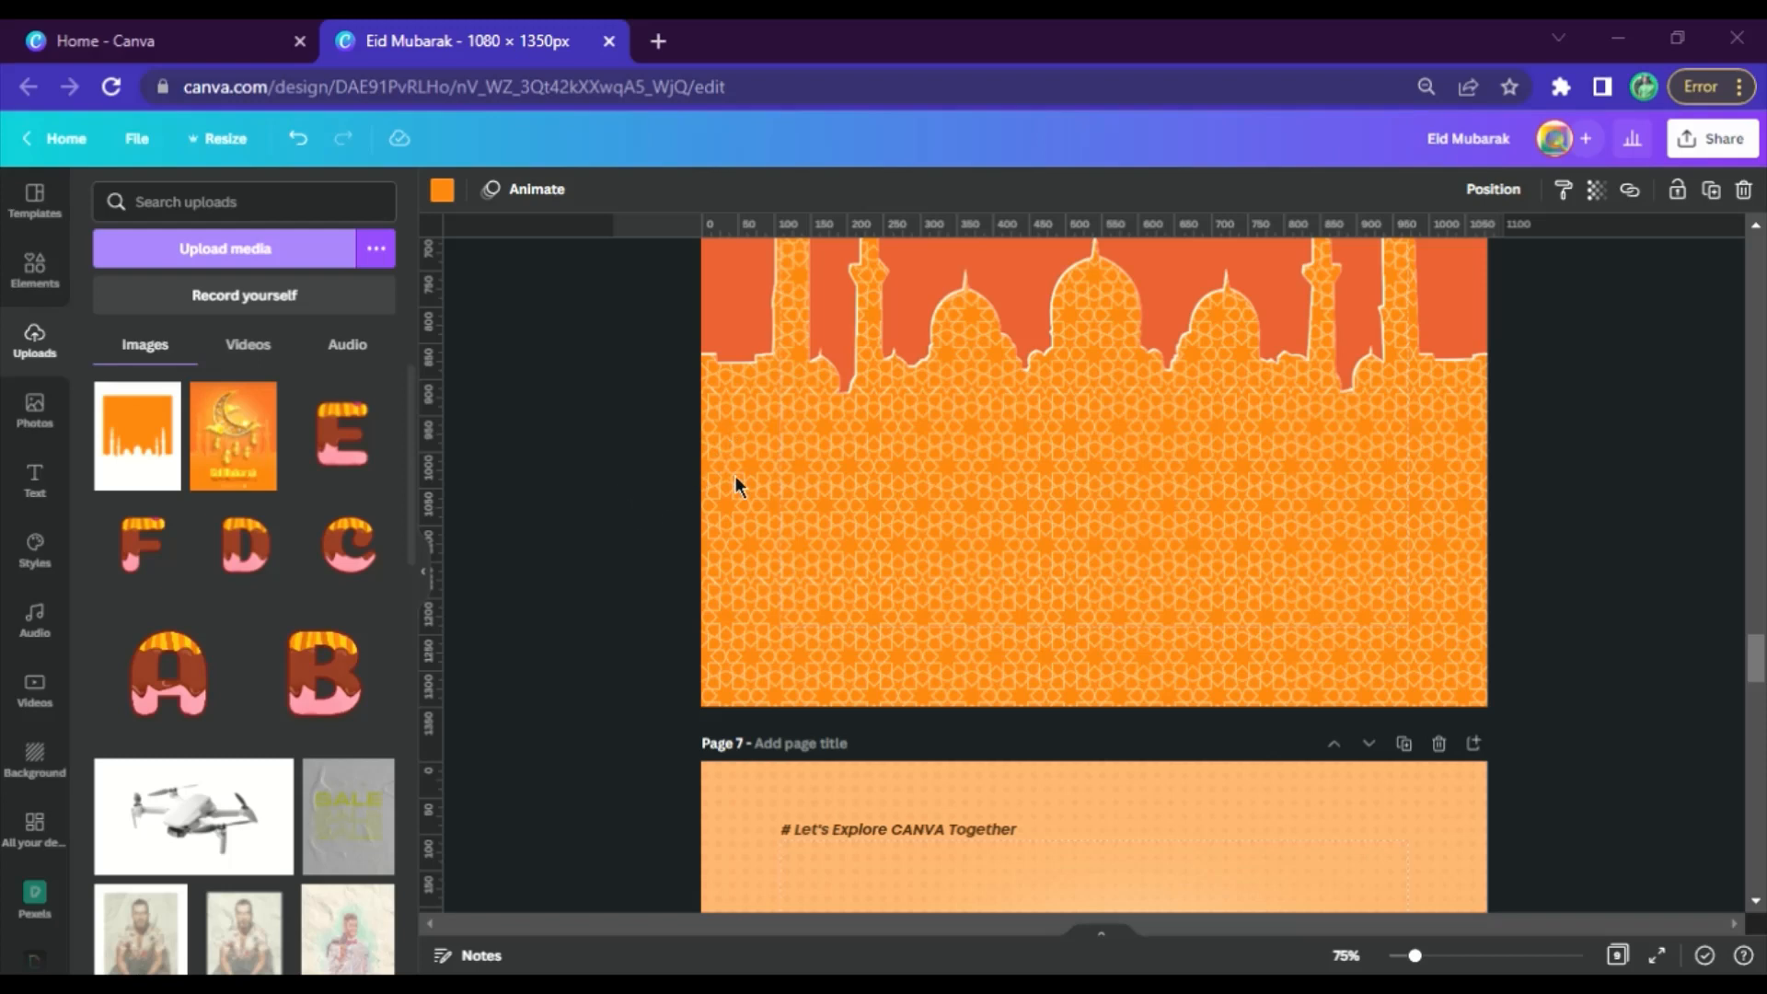
scroll(1506, 482, up, 1)
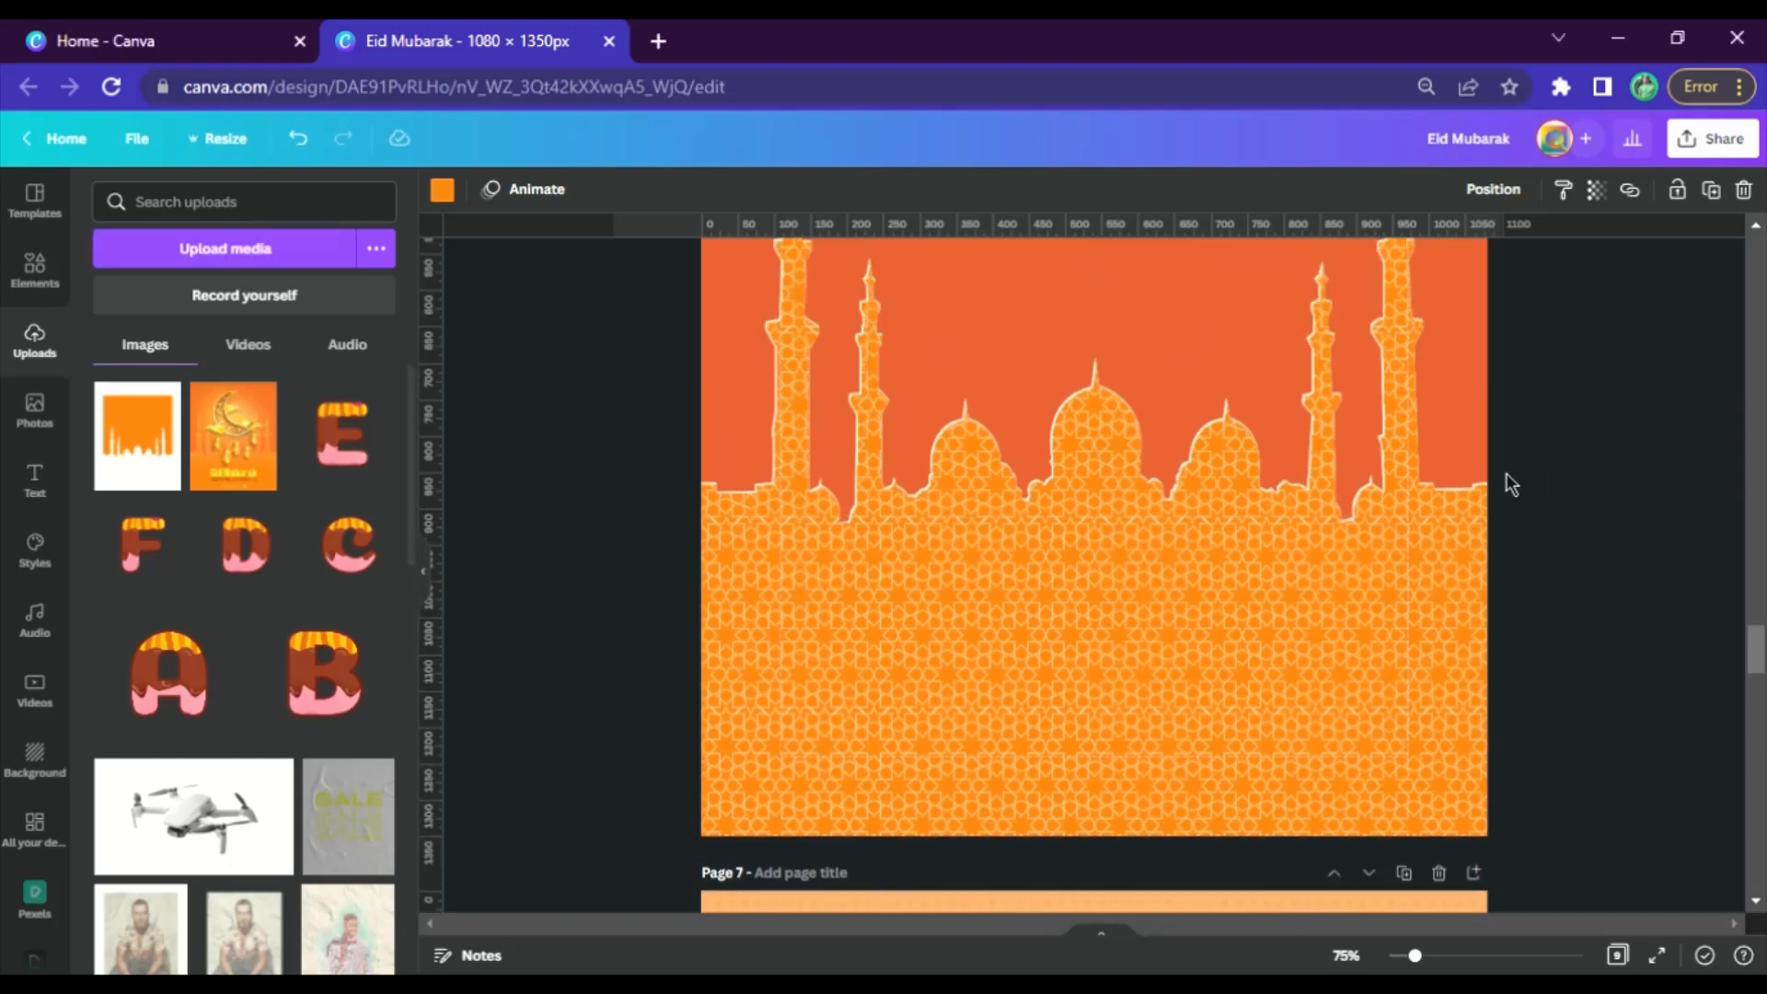
click(1223, 681)
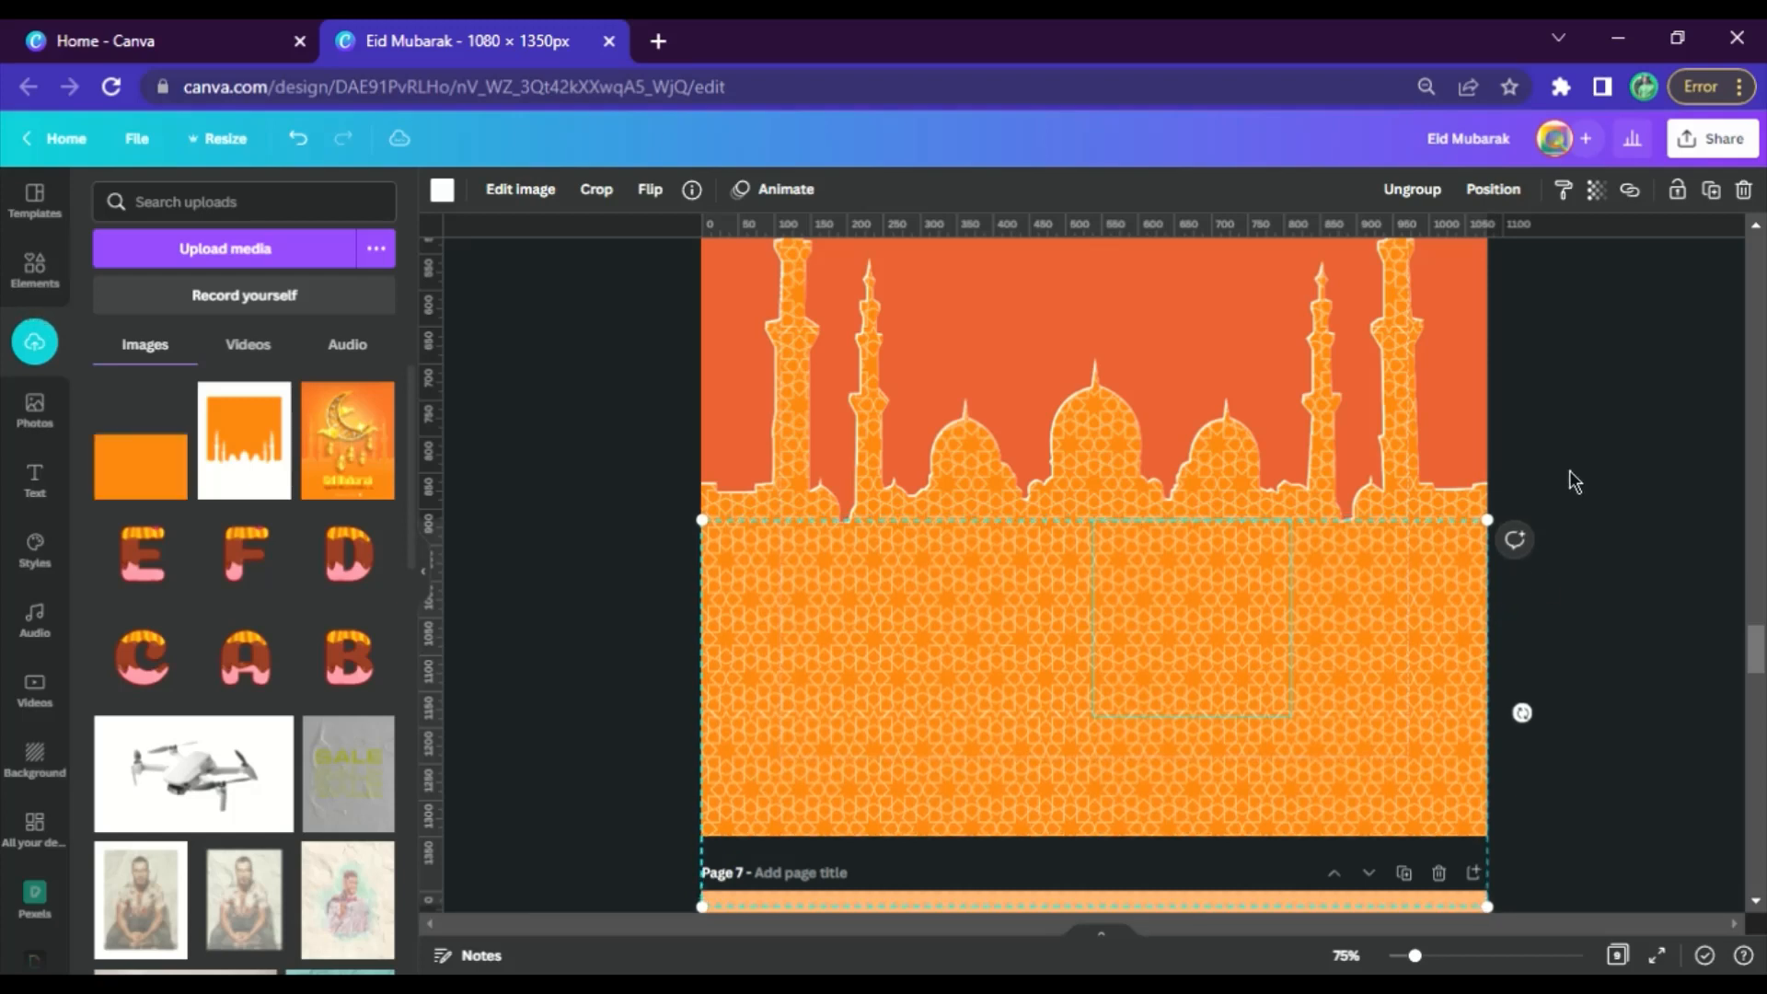
click(1572, 479)
click(1214, 683)
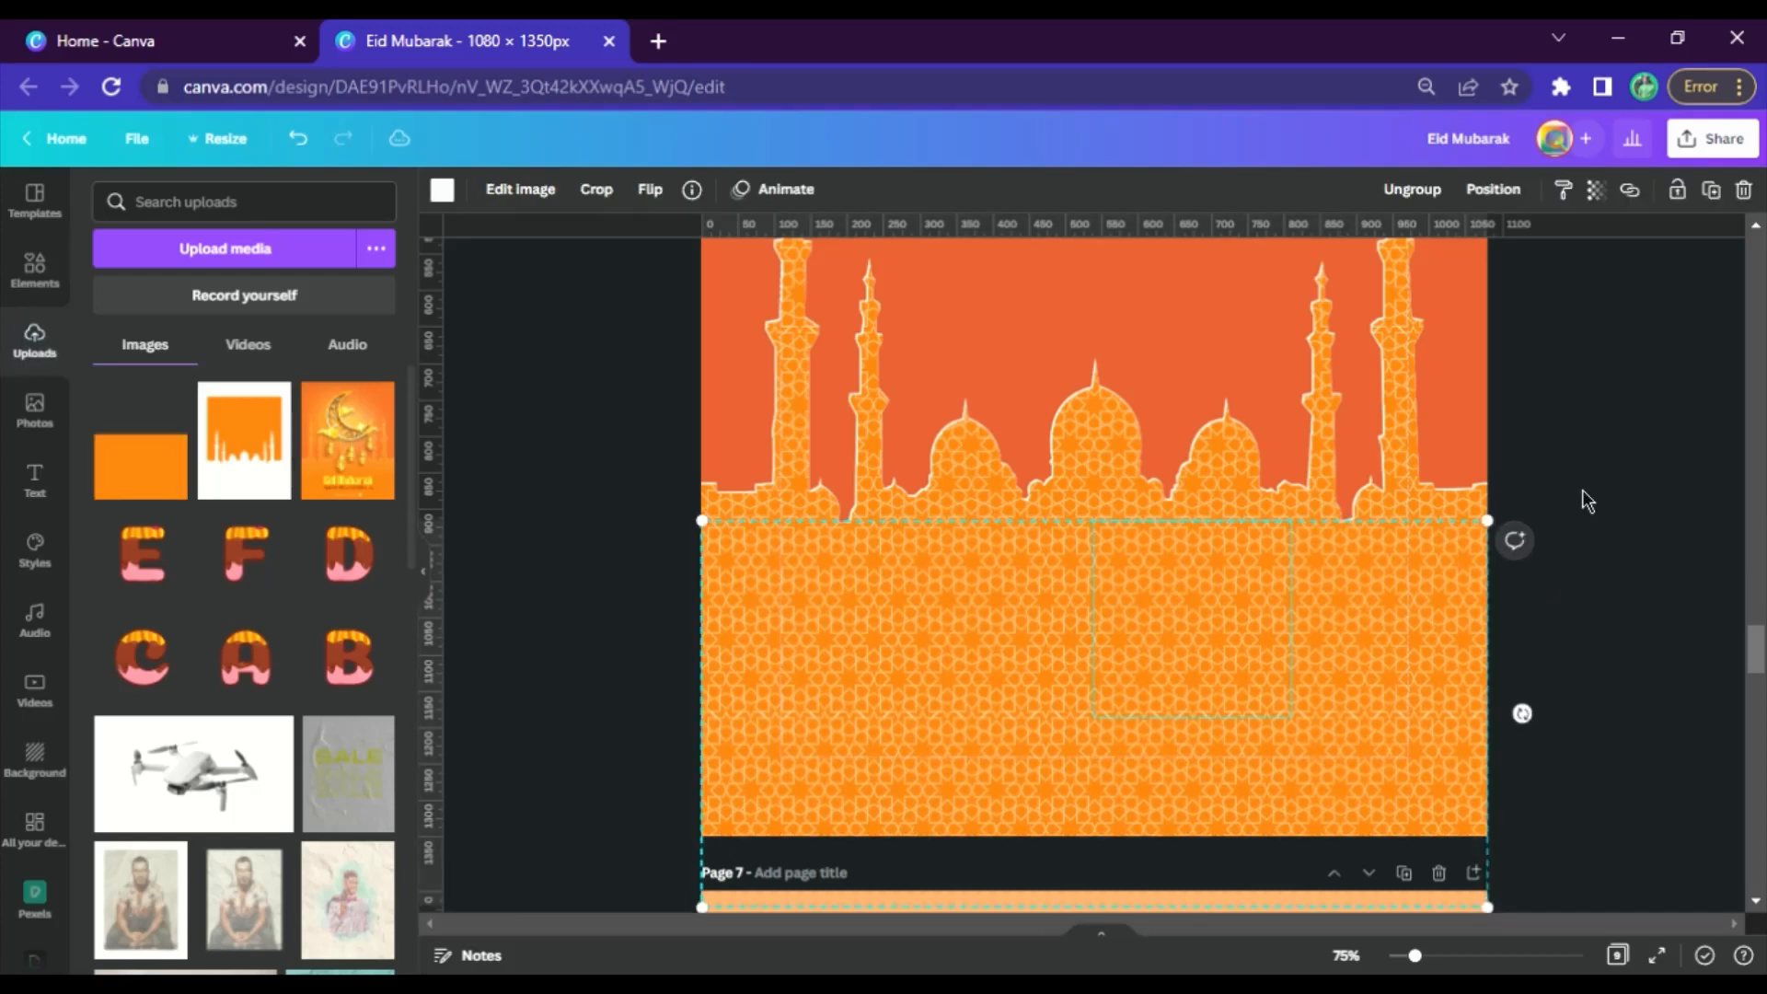
click(1604, 474)
Add the uploaded orange image to page 6, enlarge it past both page sides, lower it, and crop its top to about 1,156 × 1,125
click(167, 491)
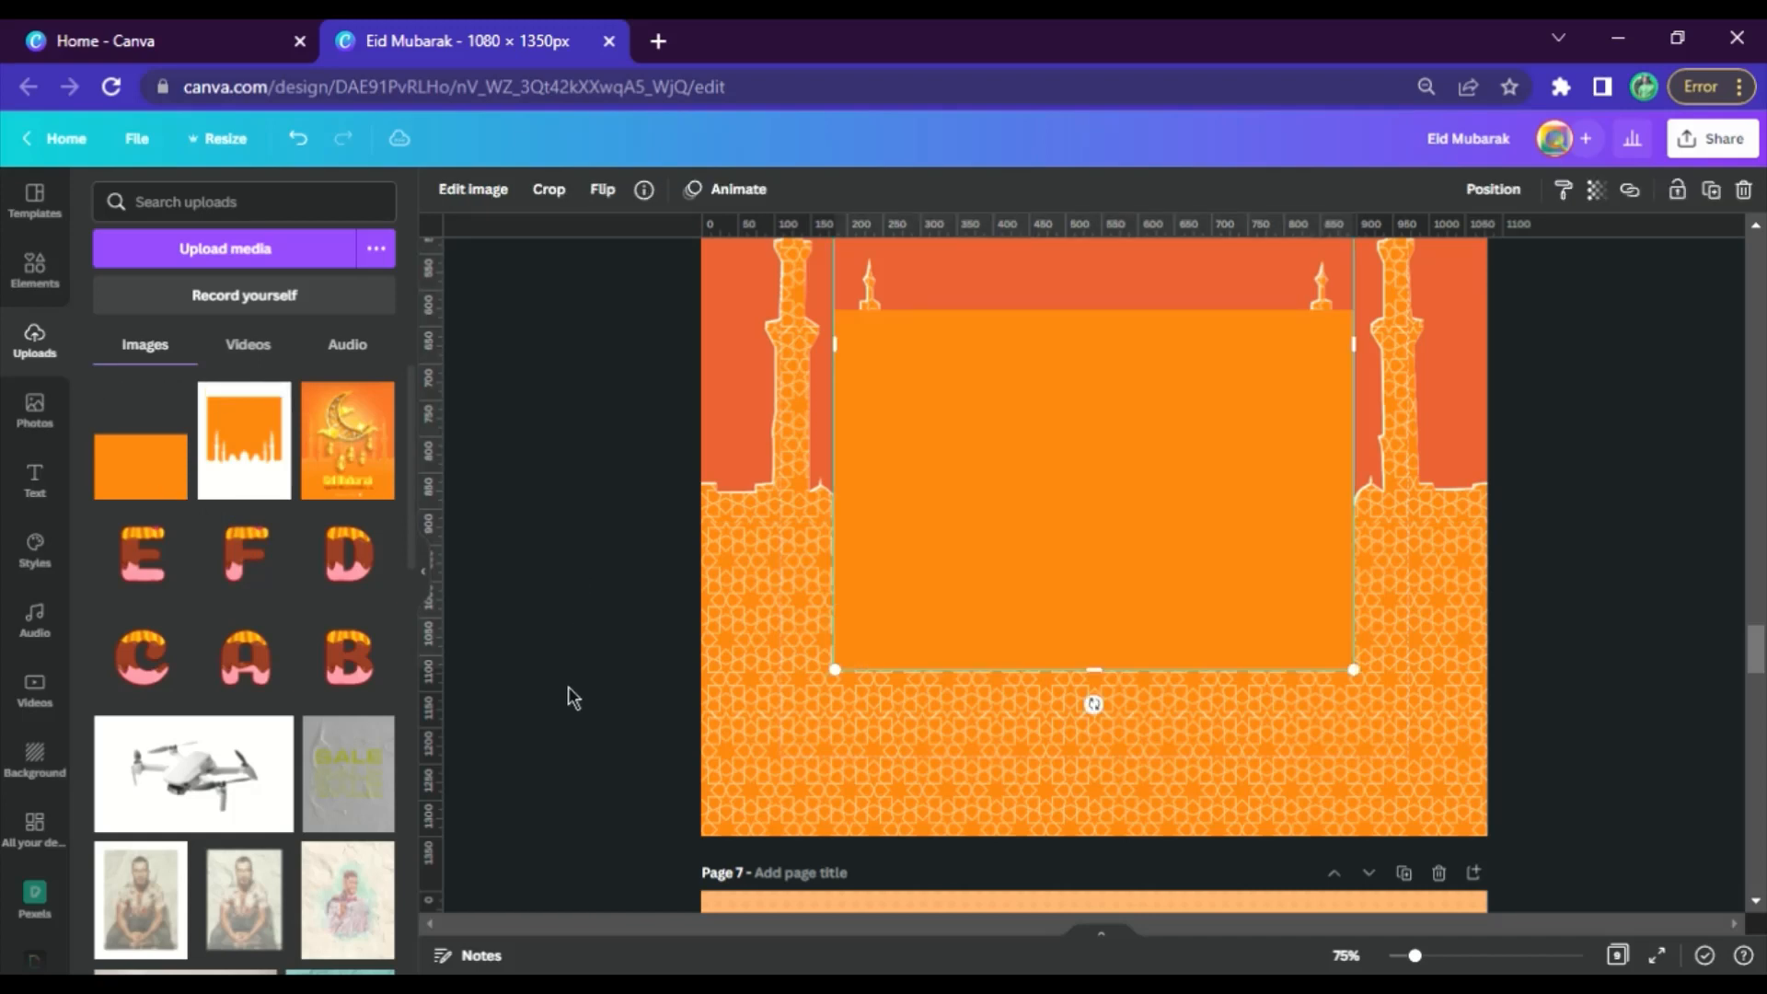
click(512, 612)
drag(1024, 533, 864, 802)
drag(1192, 299, 1685, 179)
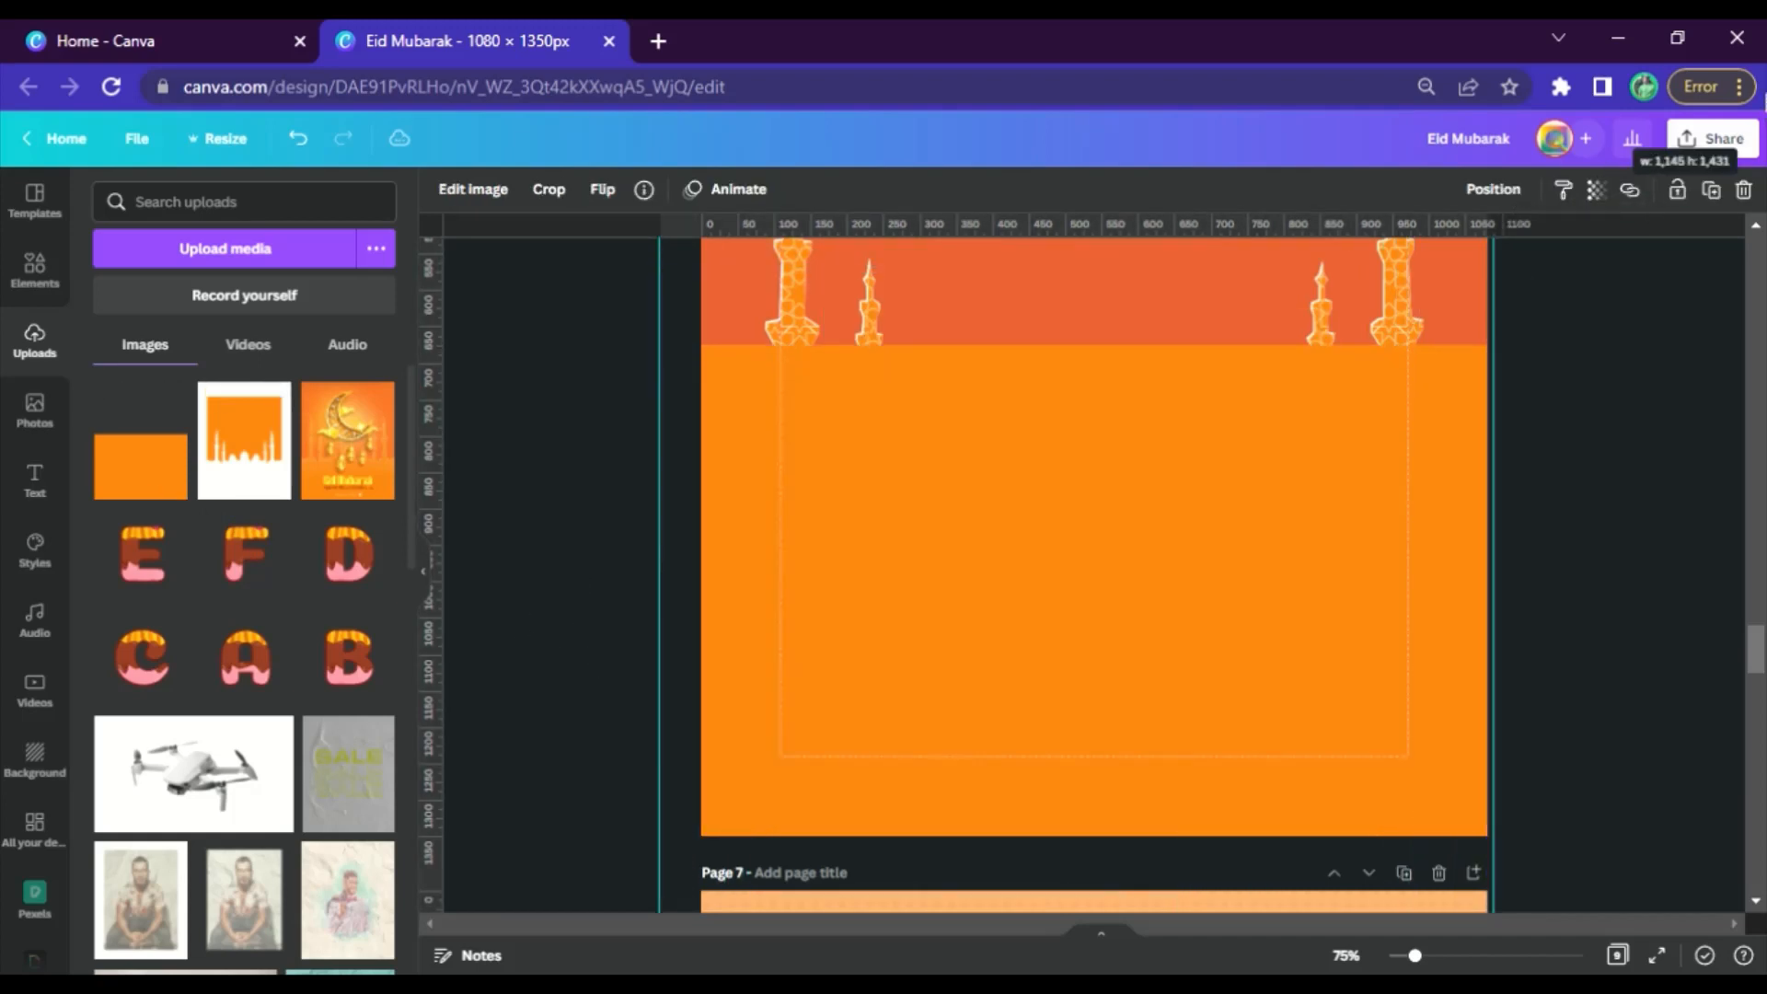
drag(1187, 730, 1219, 820)
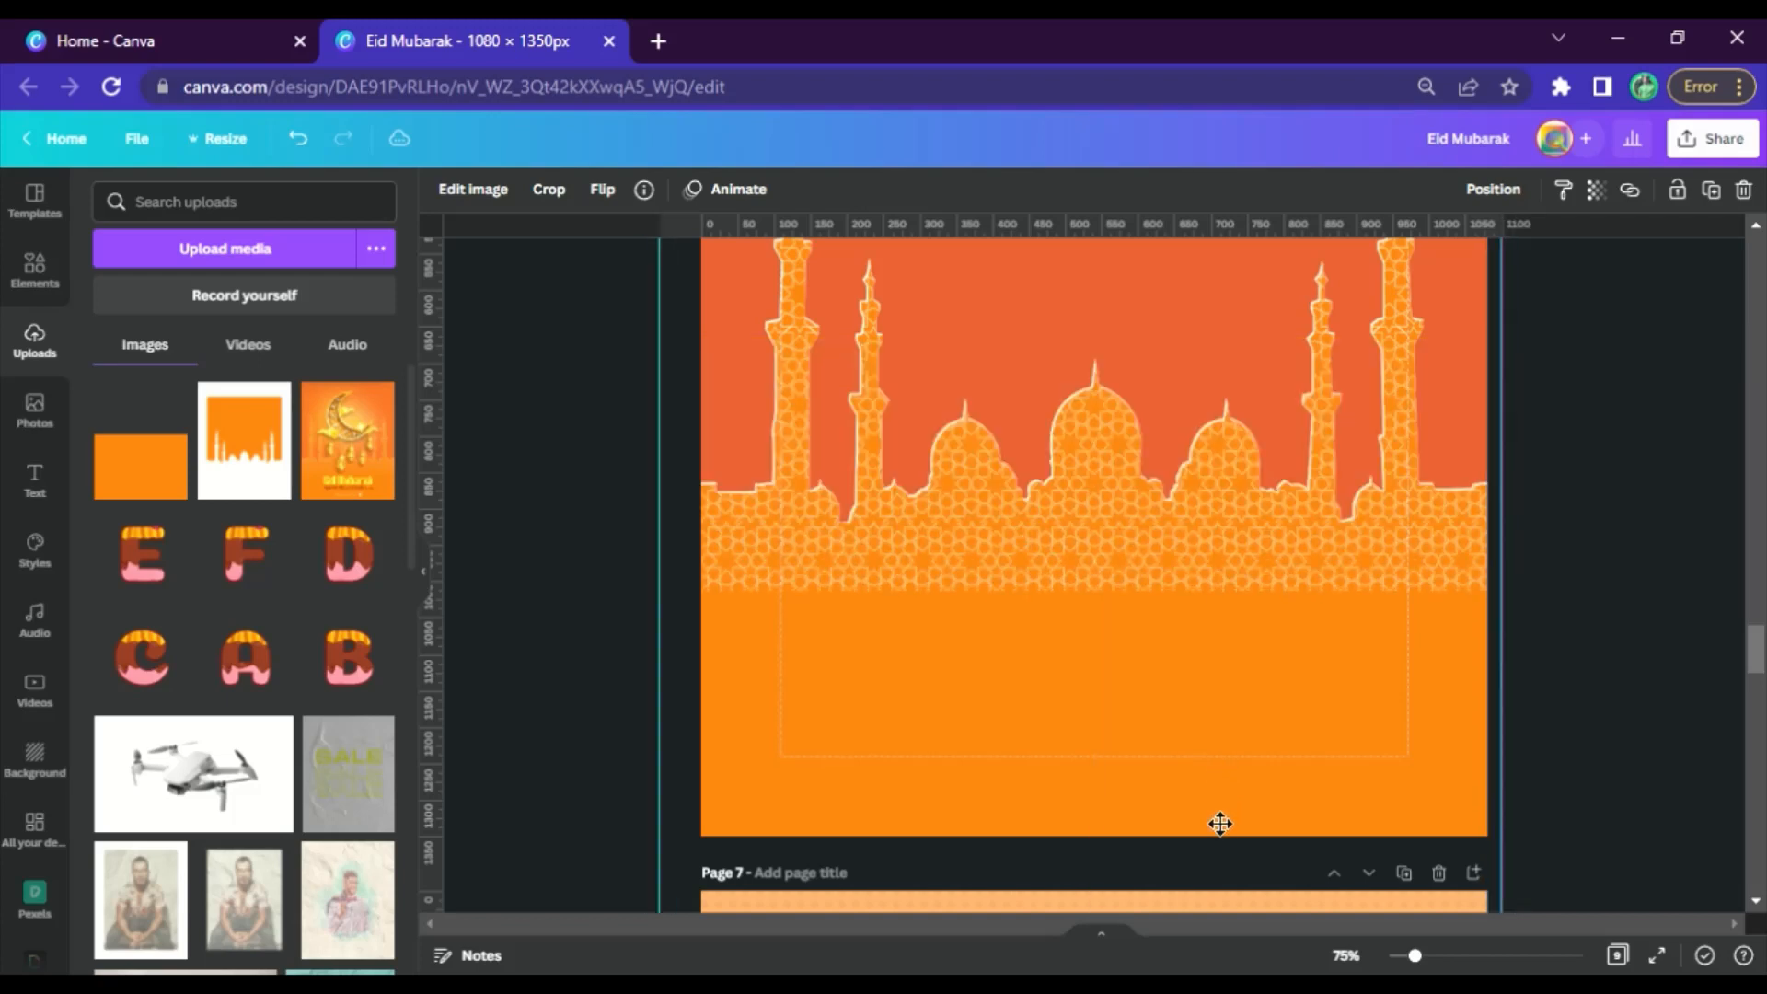
scroll(1233, 736, up, 3)
drag(1159, 559, 1159, 618)
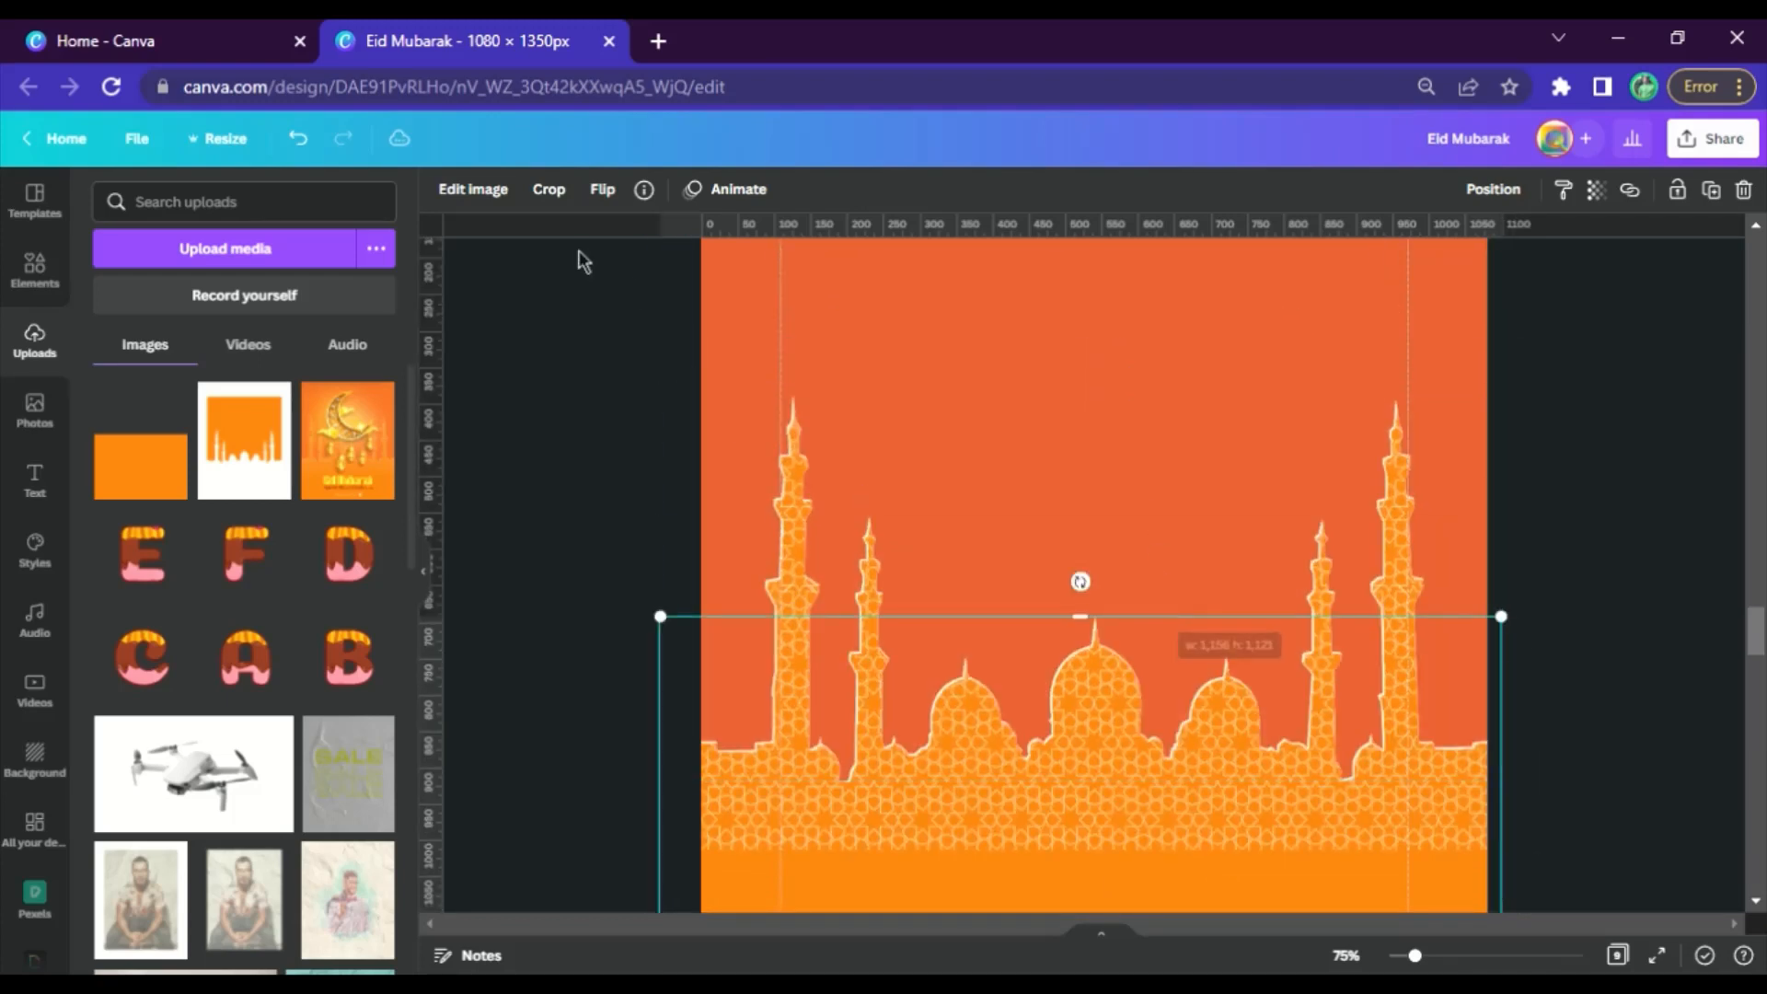
Raise the Blur adjustment of page 6's orange image to its maximum
click(501, 367)
click(819, 887)
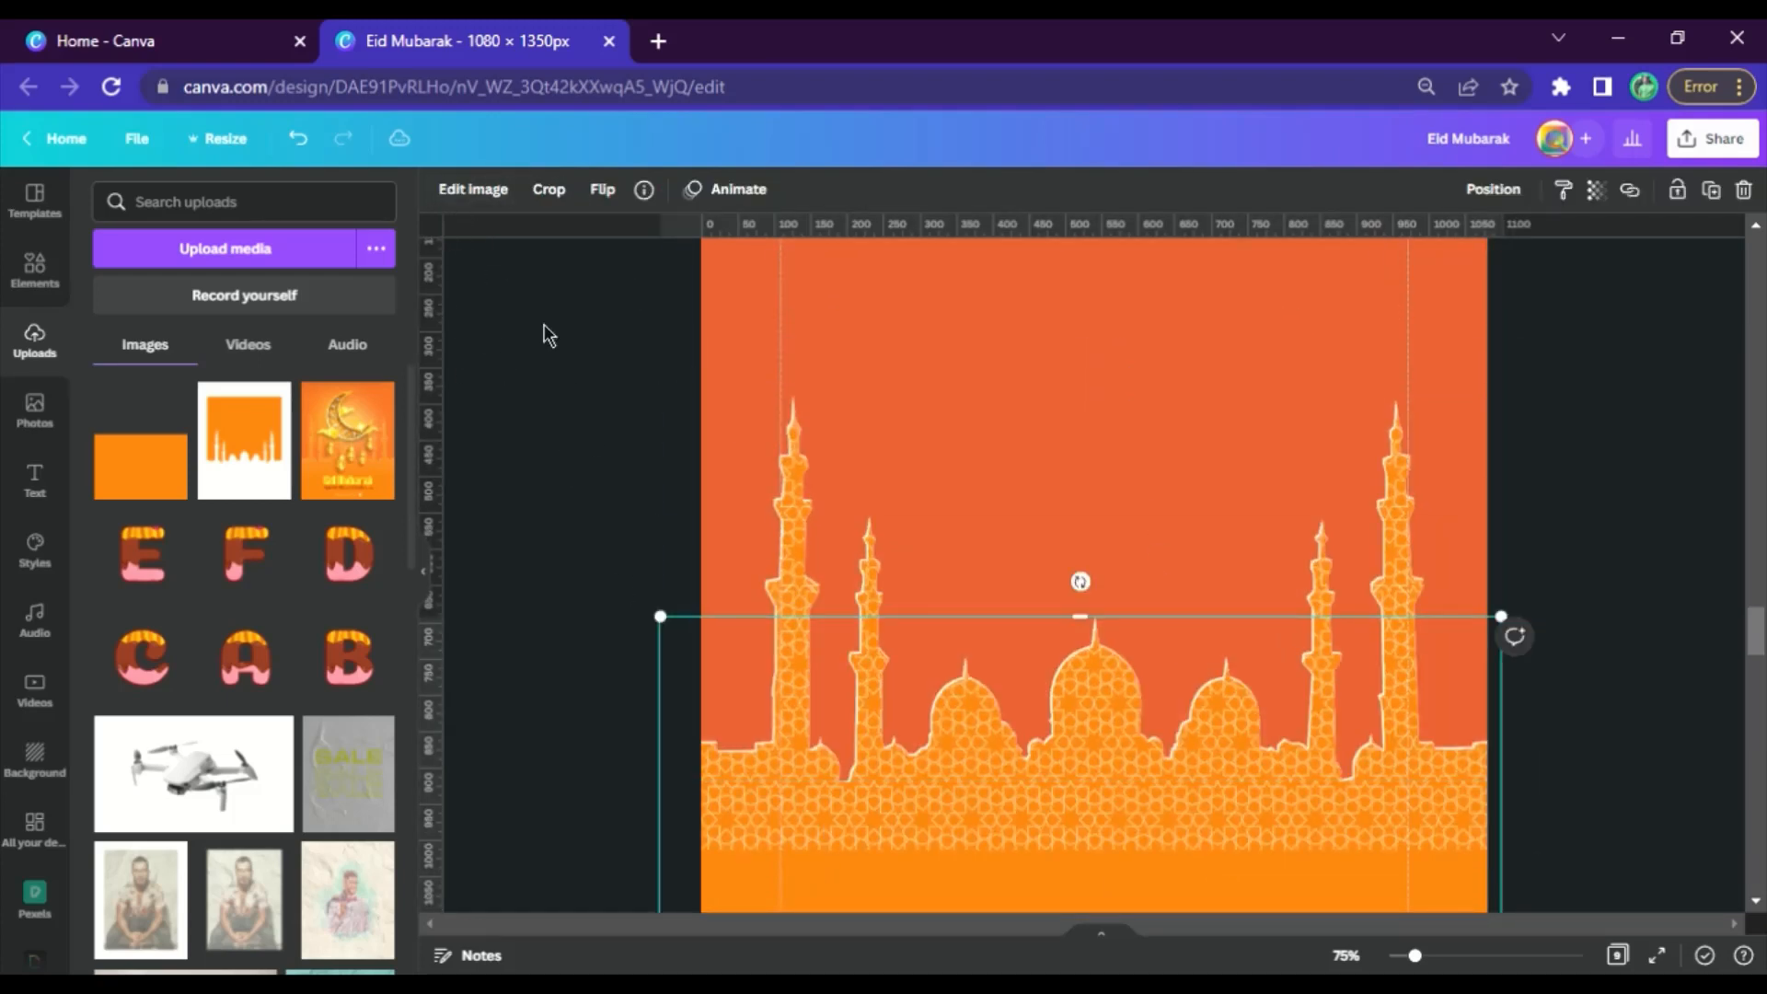
click(473, 189)
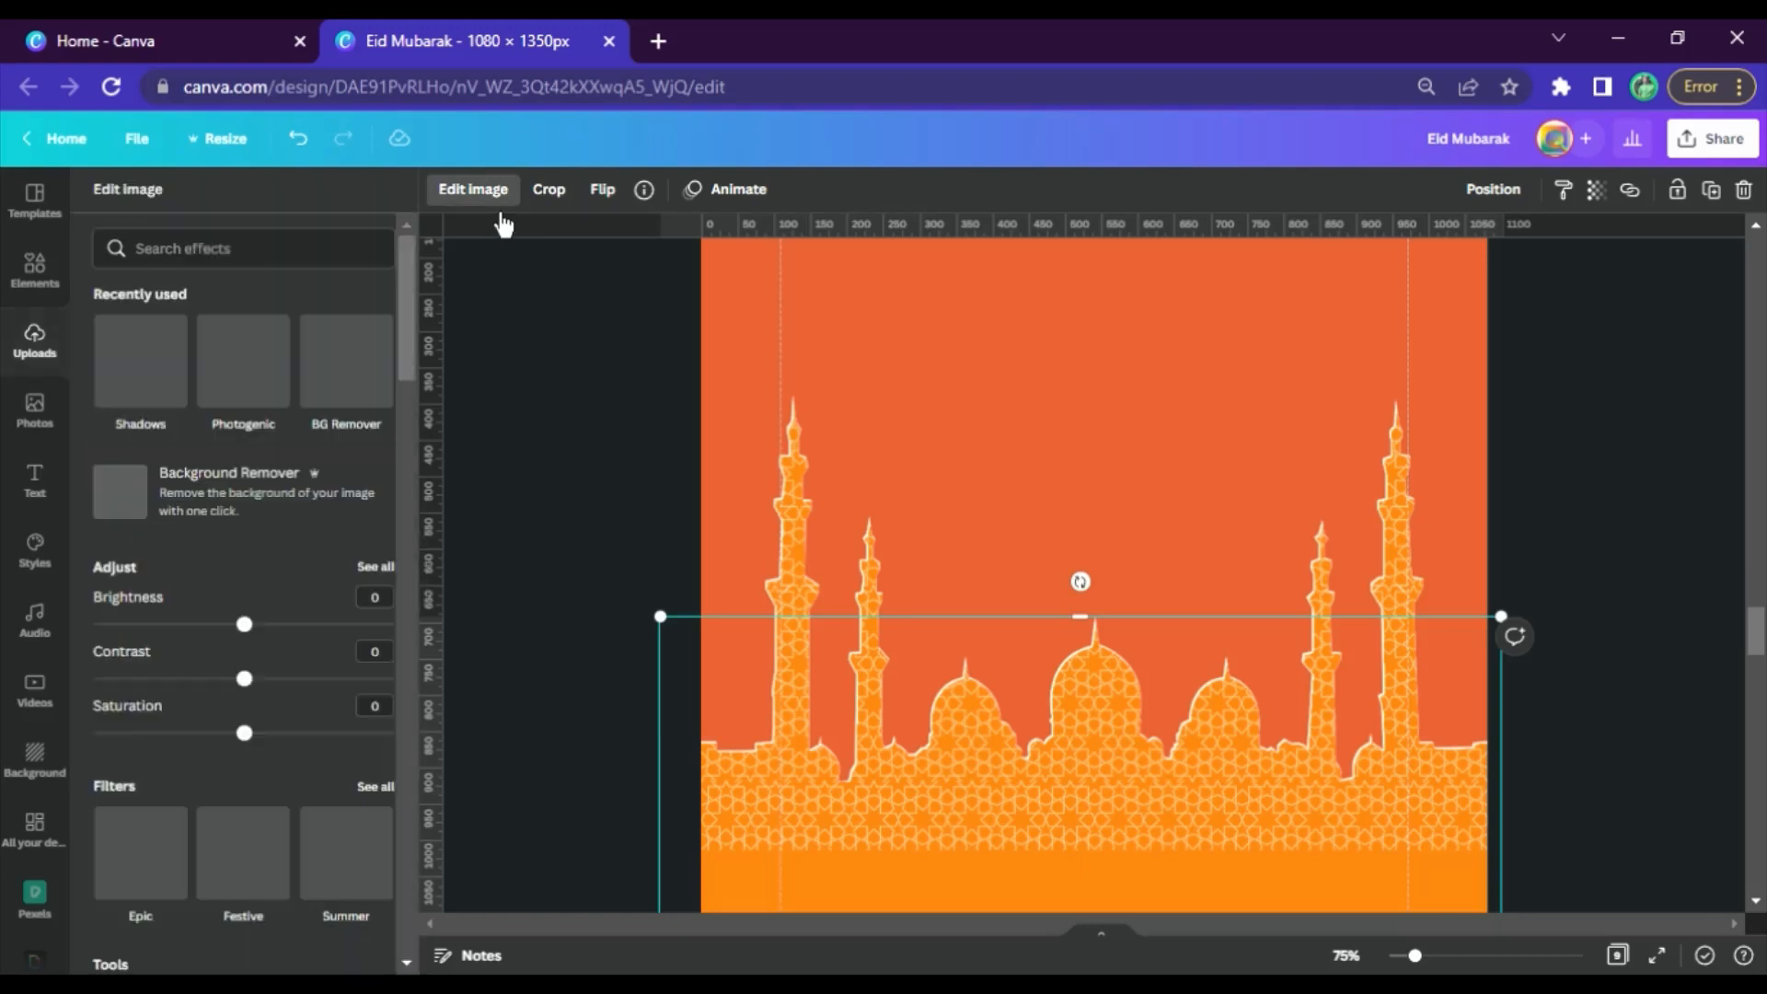
click(377, 568)
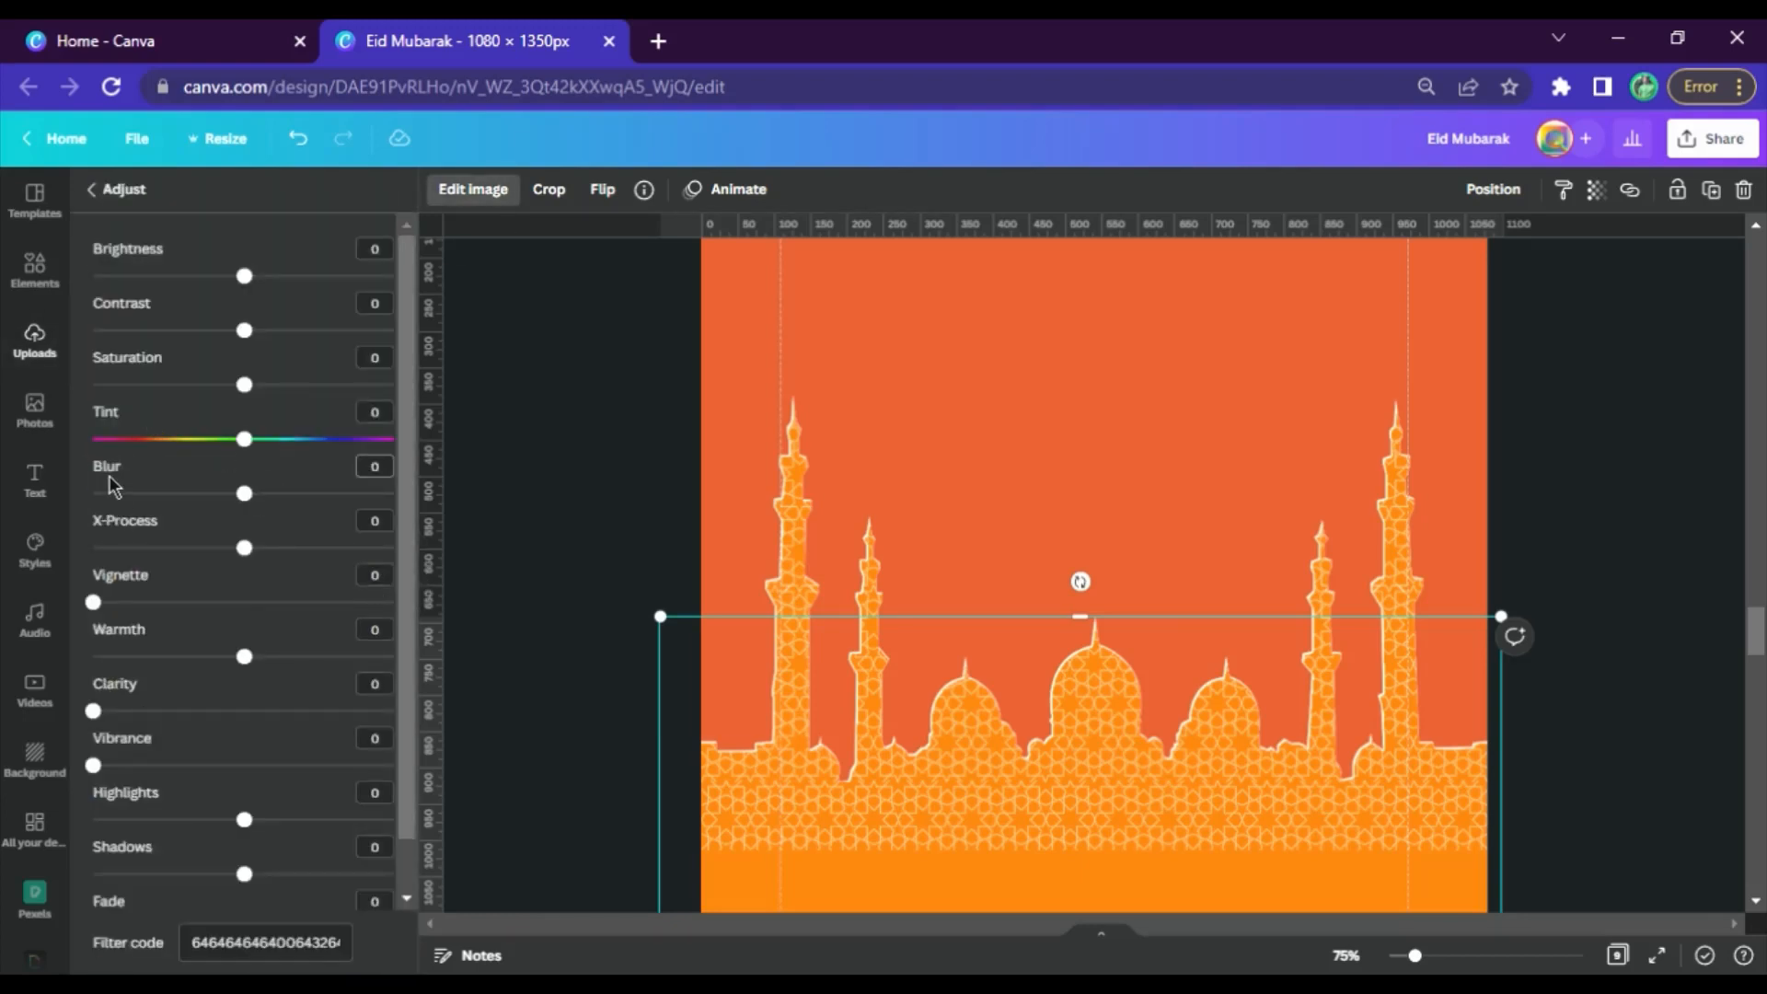
drag(244, 493, 429, 507)
click(533, 466)
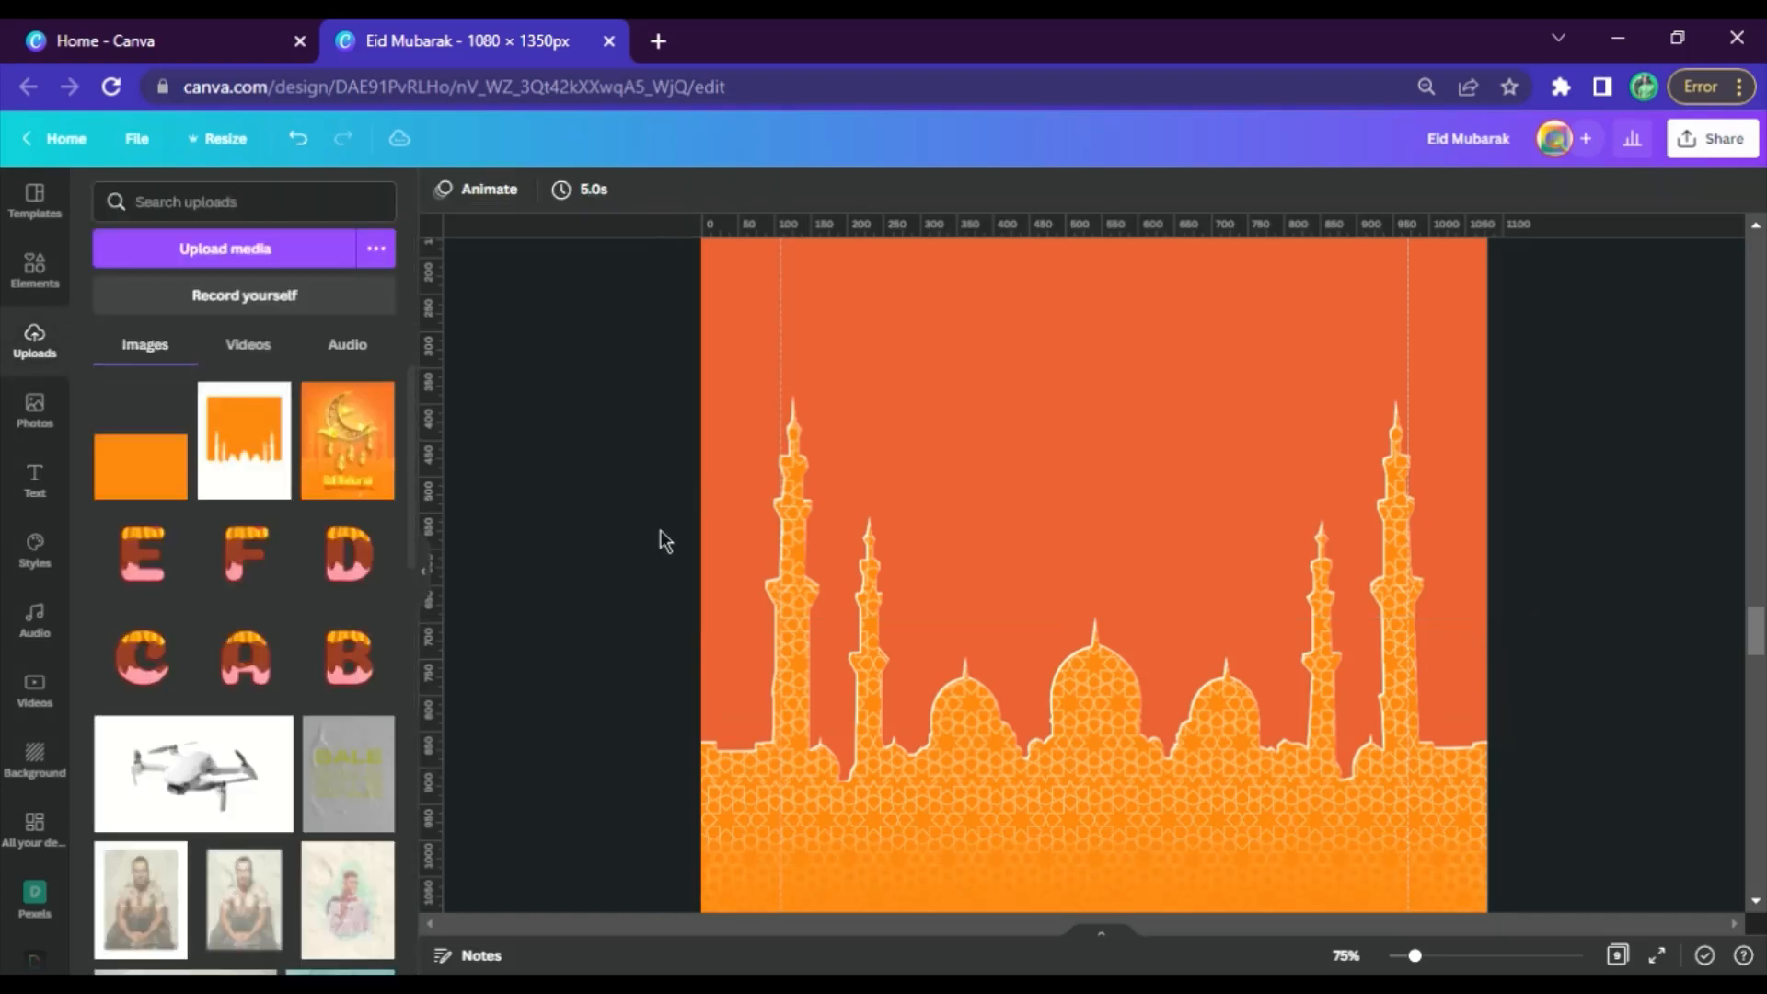
Enlarge the blurred orange image to about 1,414 × 1,371 and lower it so the pattern fades out below the mosque
scroll(1278, 525, down, 4)
click(1369, 597)
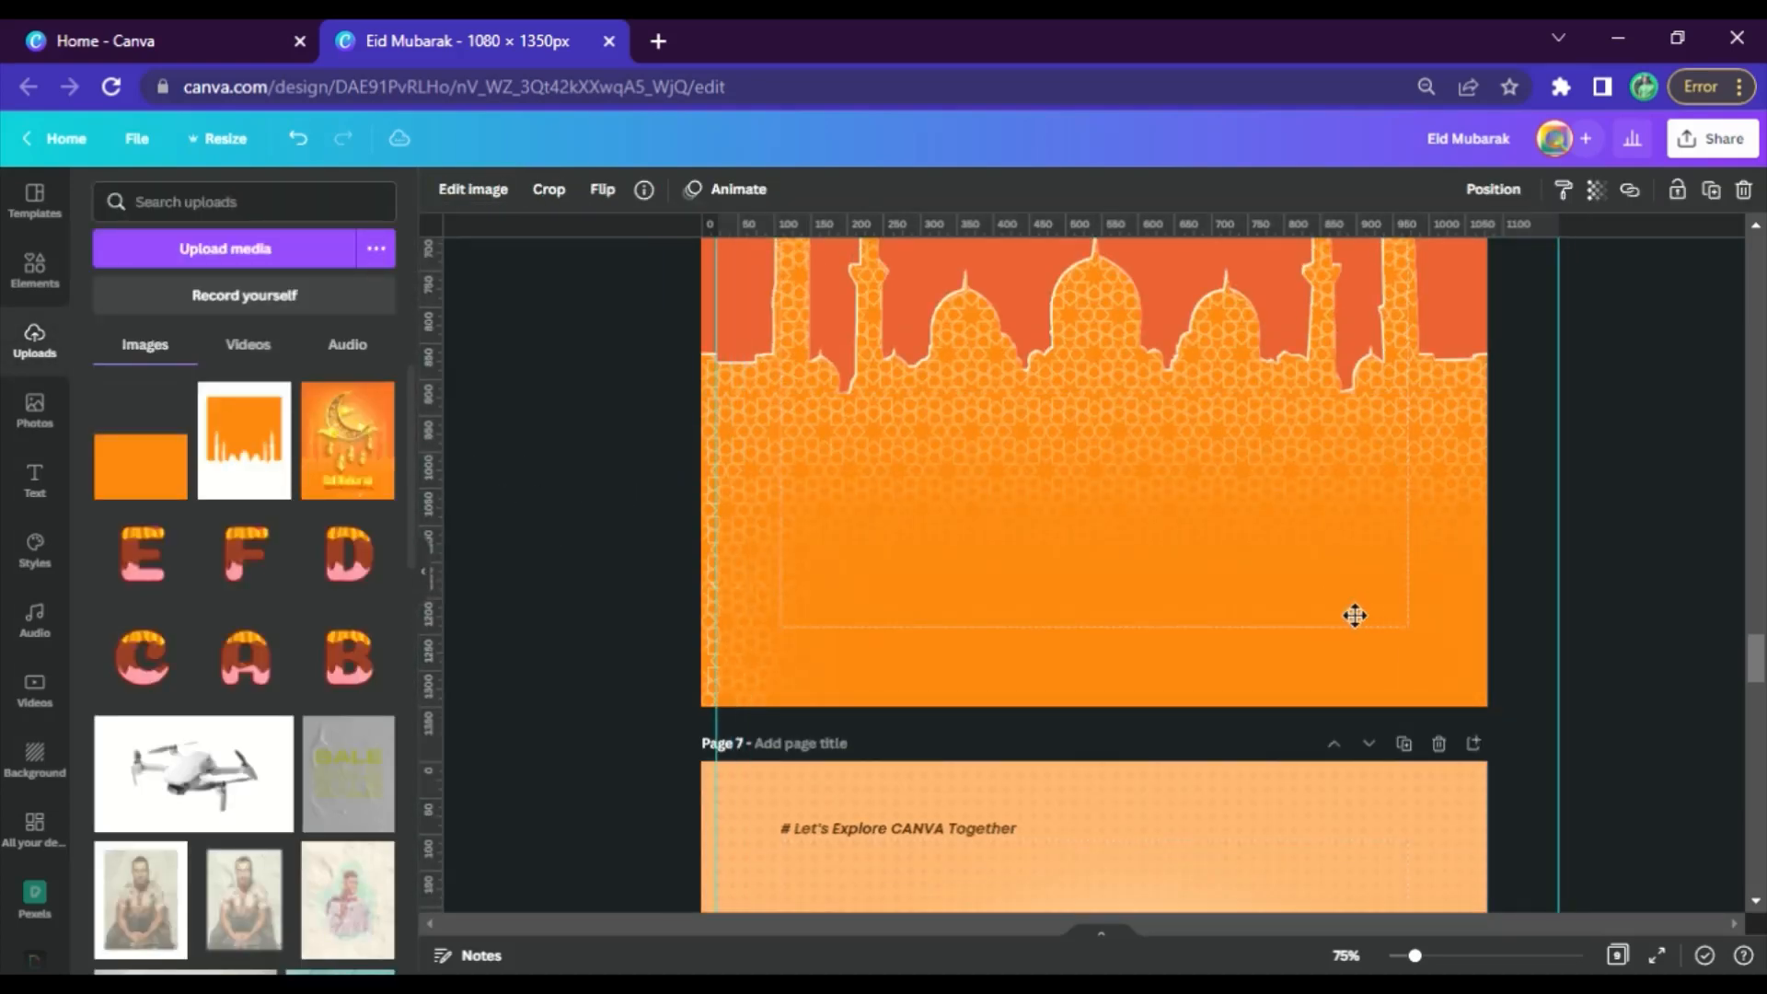
scroll(836, 583, up, 3)
drag(708, 493, 523, 311)
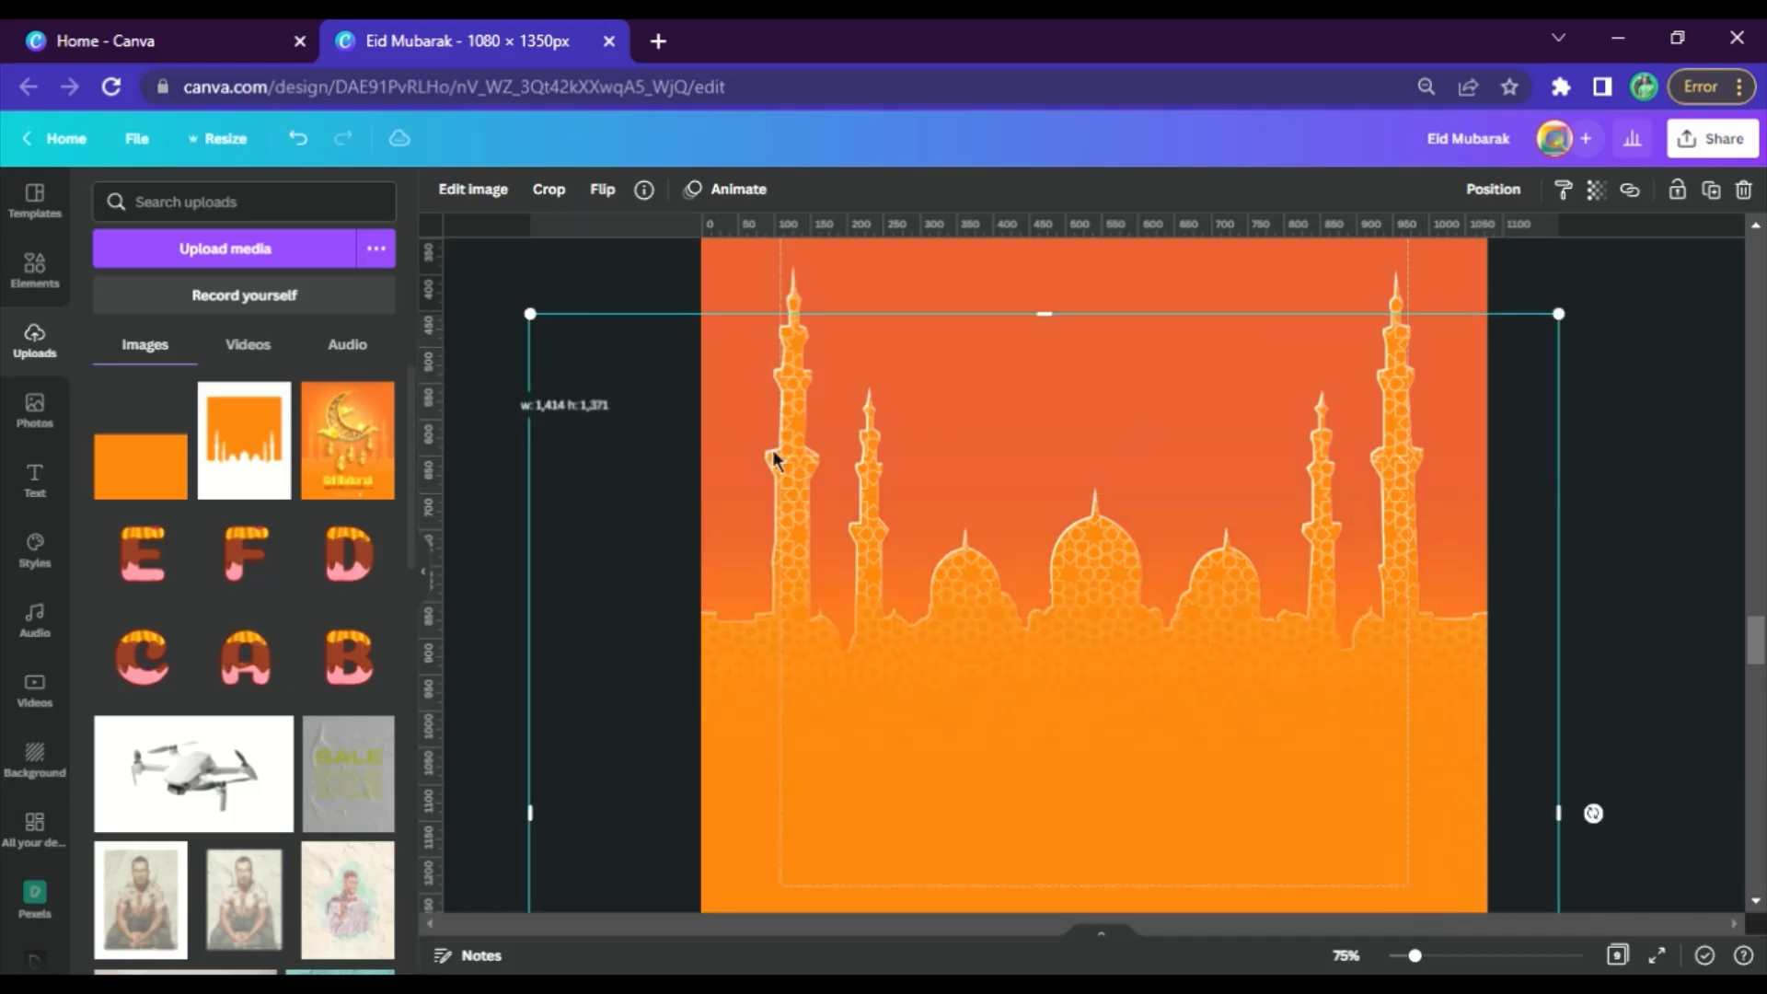
scroll(1120, 583, down, 3)
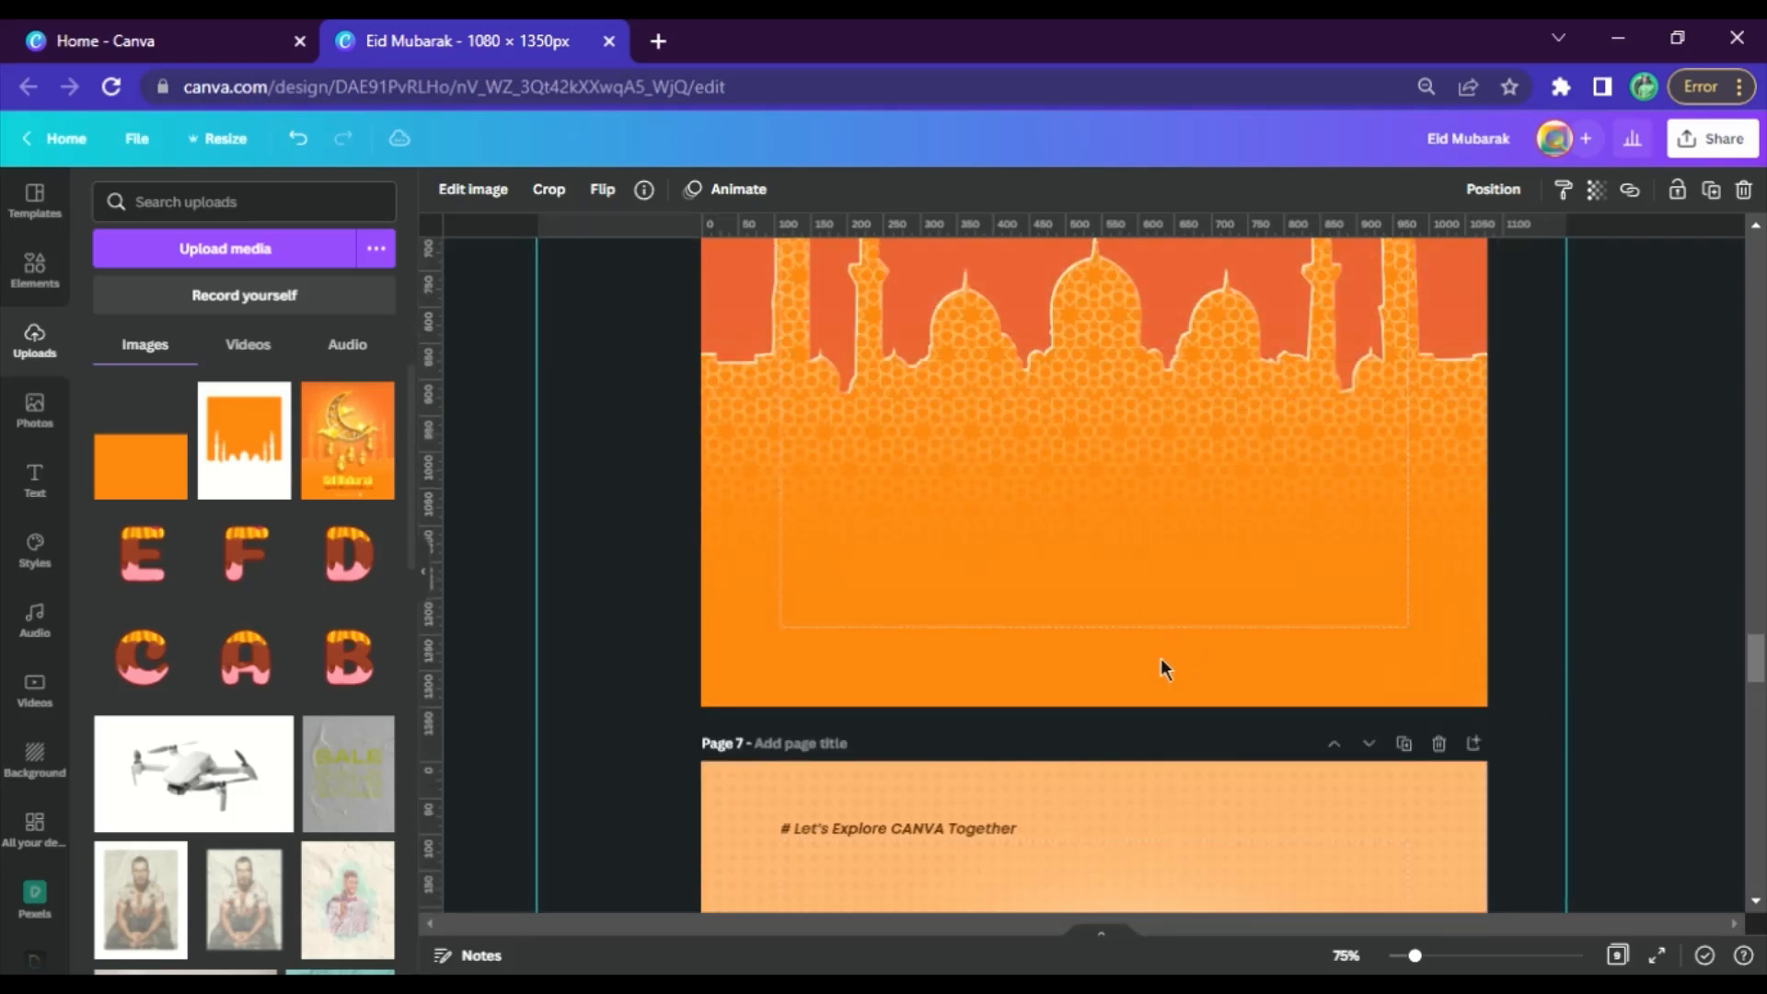
click(1690, 554)
scroll(1657, 552, up, 5)
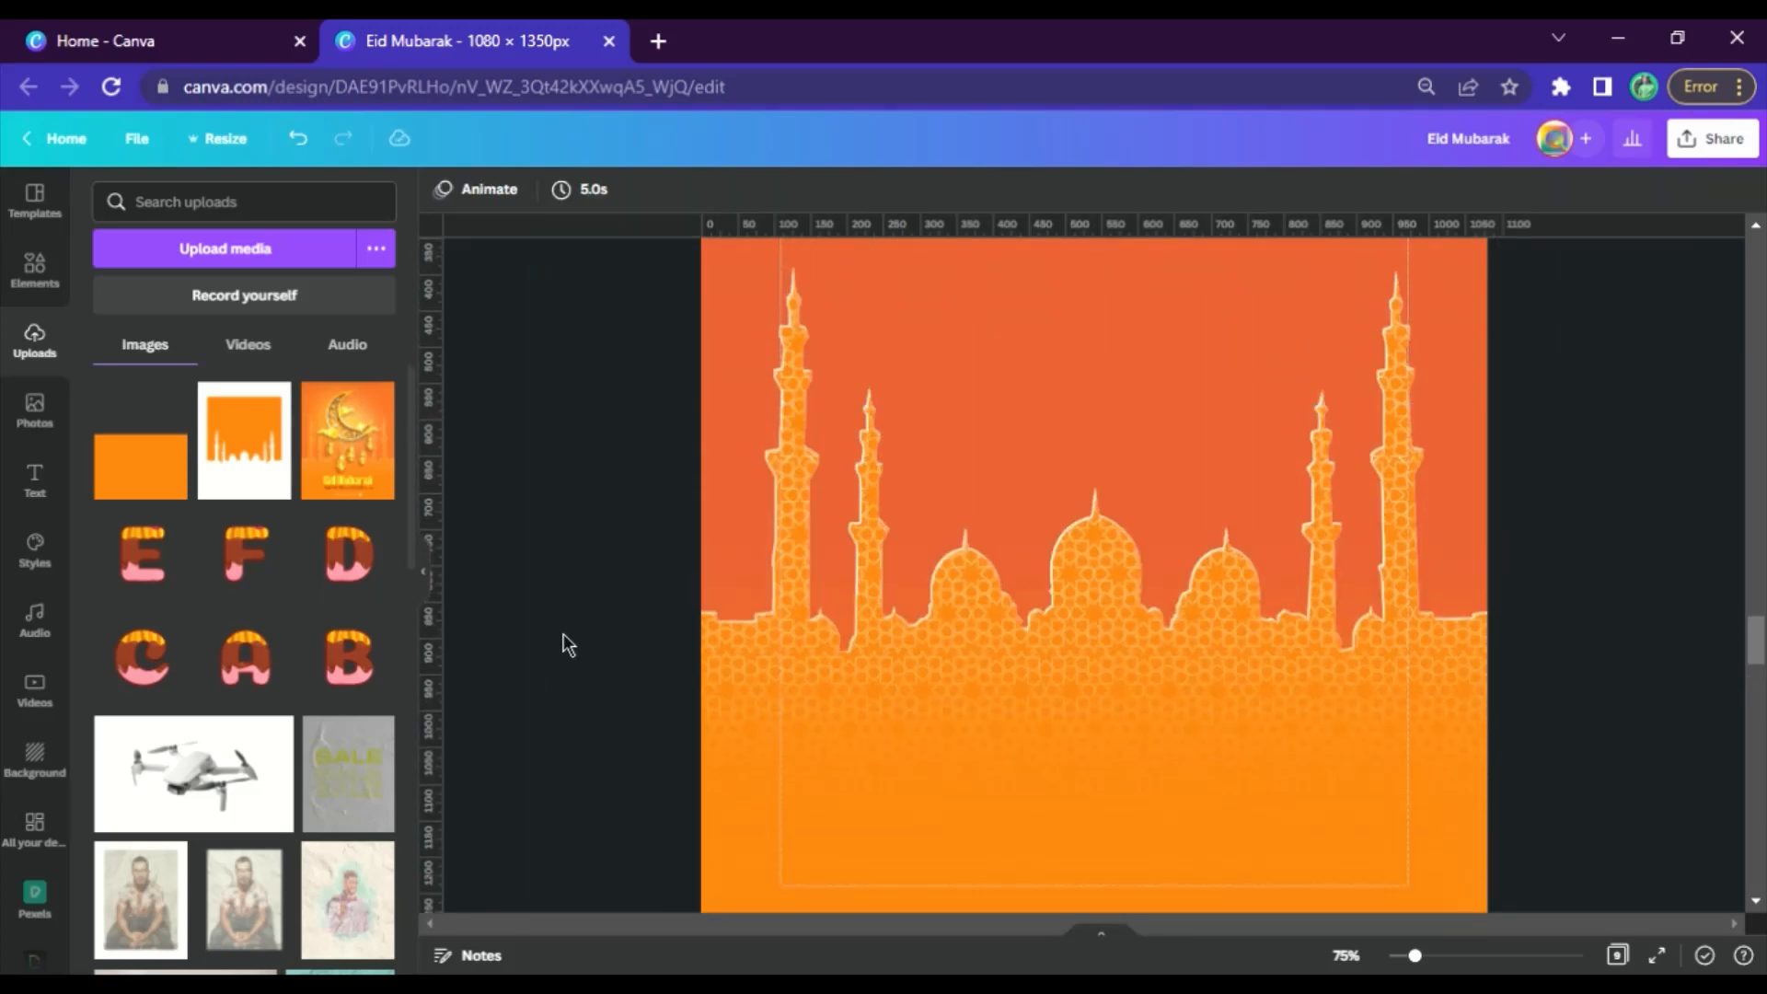
click(428, 573)
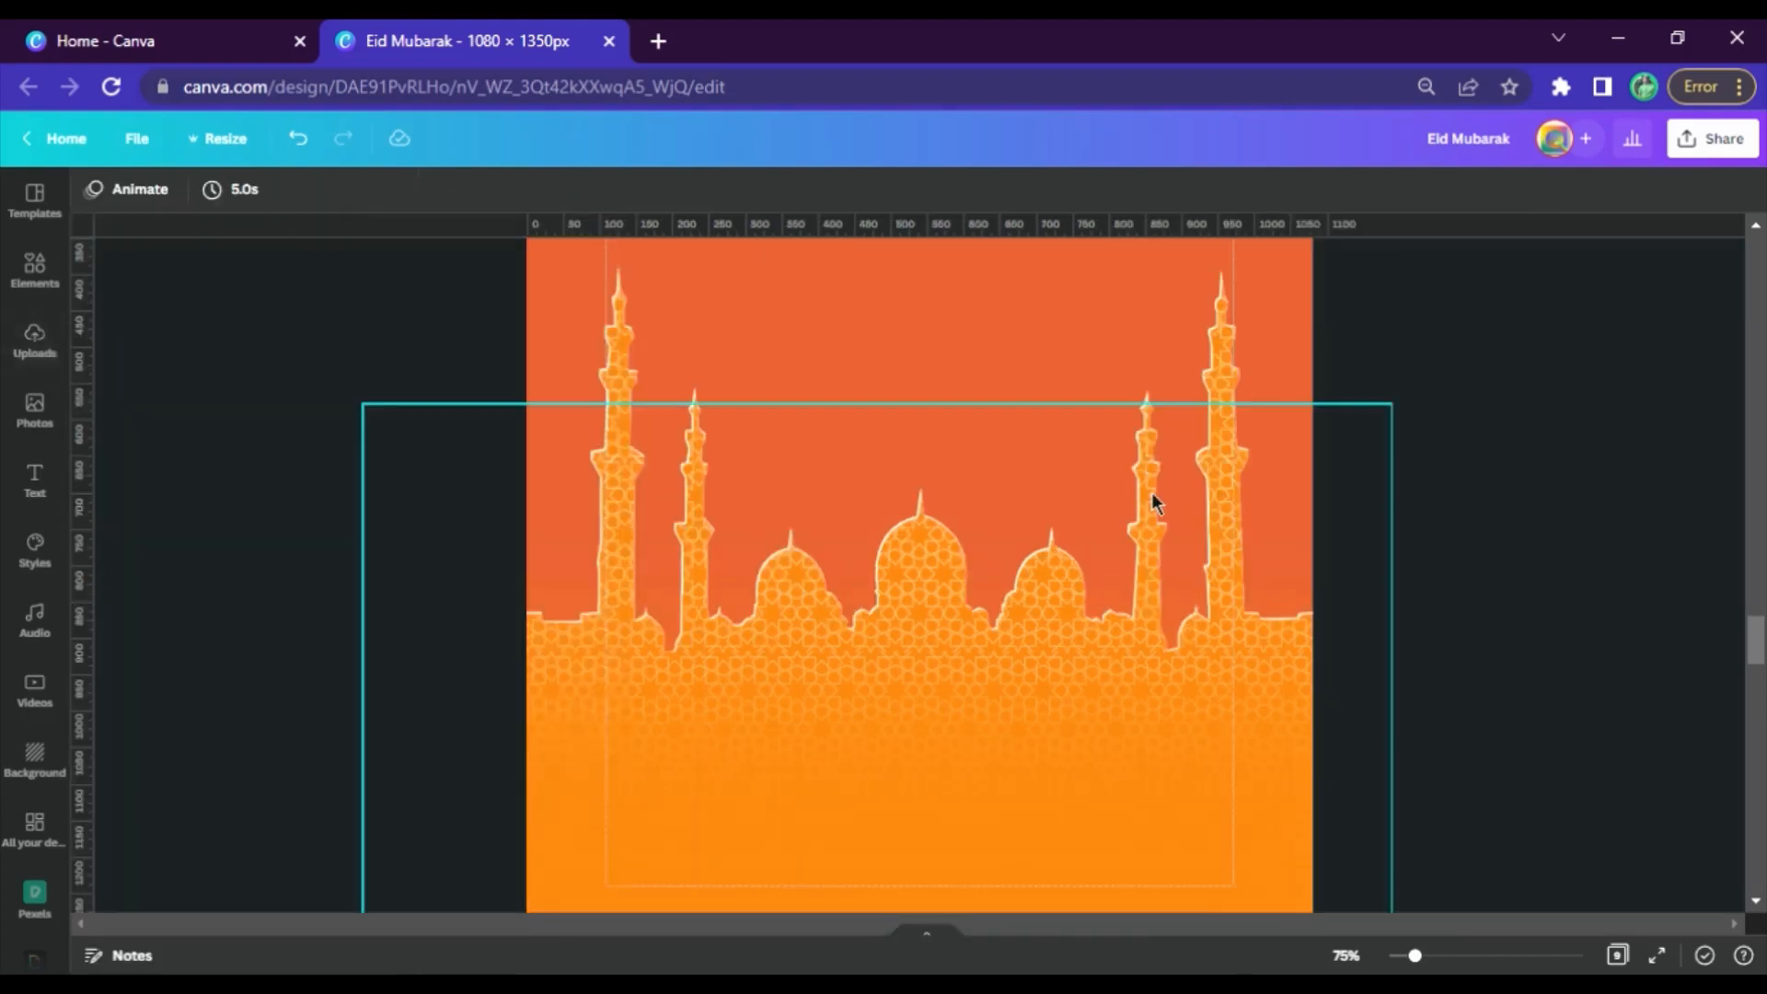
scroll(1151, 491, up, 5)
scroll(1196, 488, up, 4)
scroll(1261, 488, down, 6)
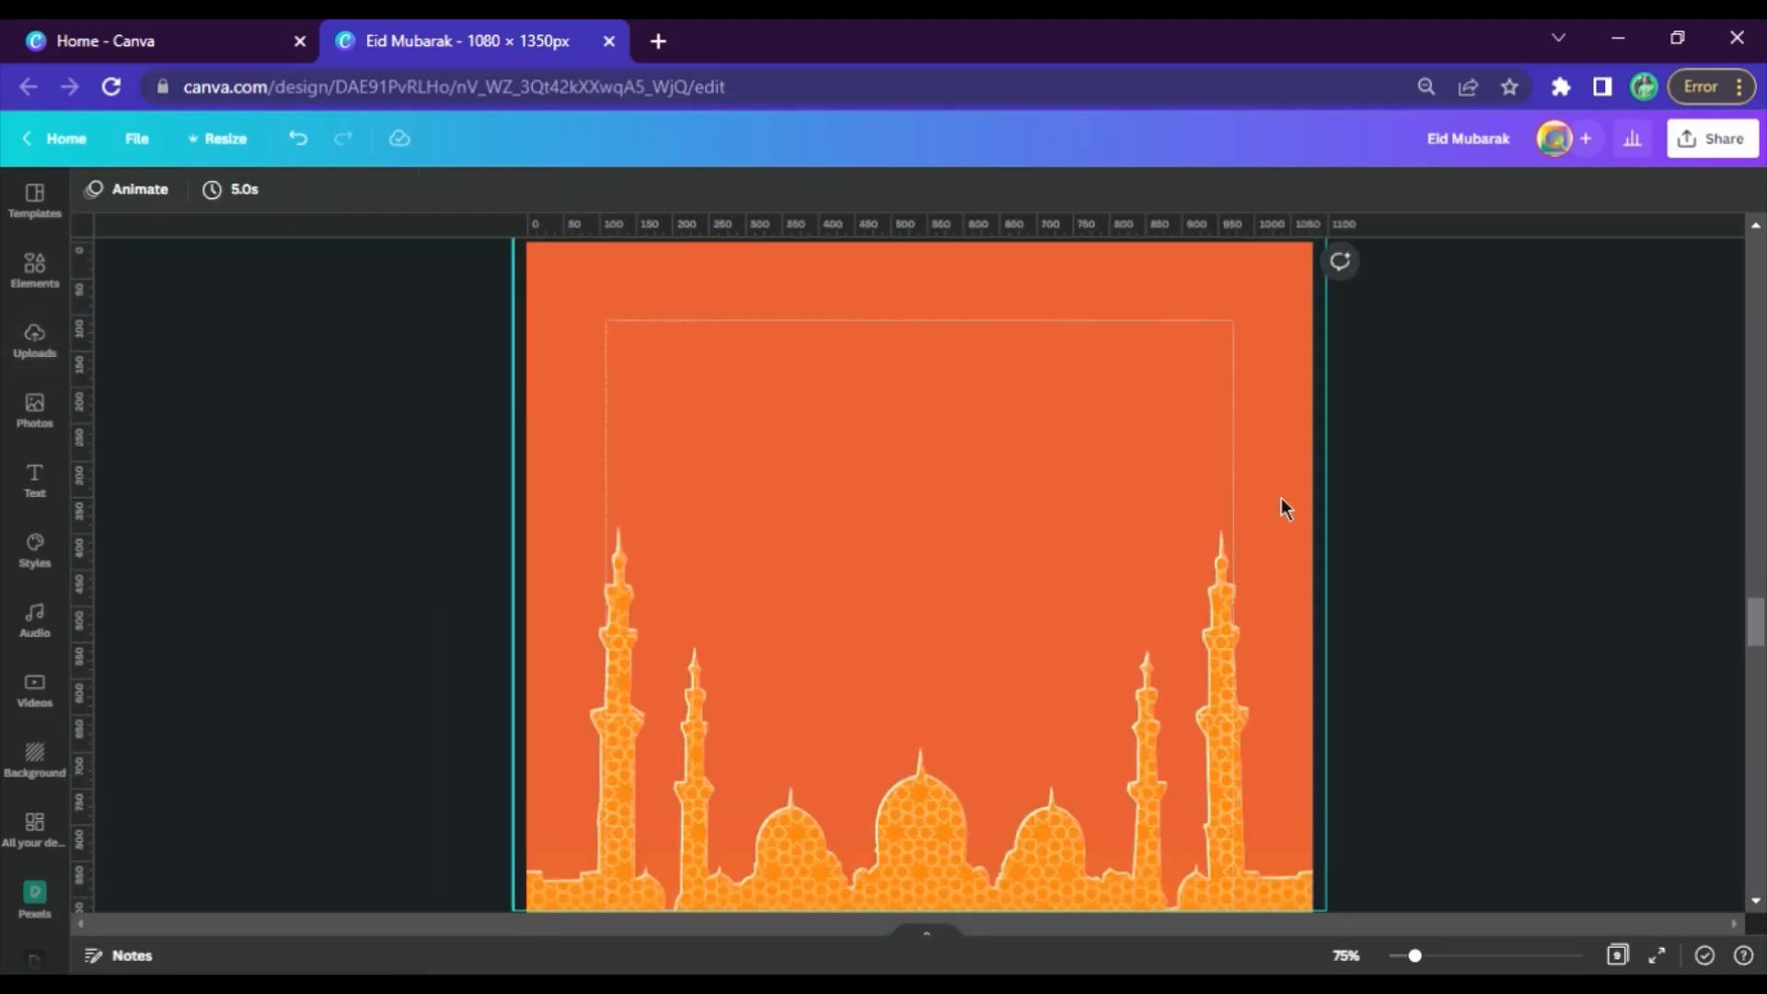
scroll(1335, 709, down, 3)
drag(1411, 721, 918, 323)
scroll(1436, 462, up, 3)
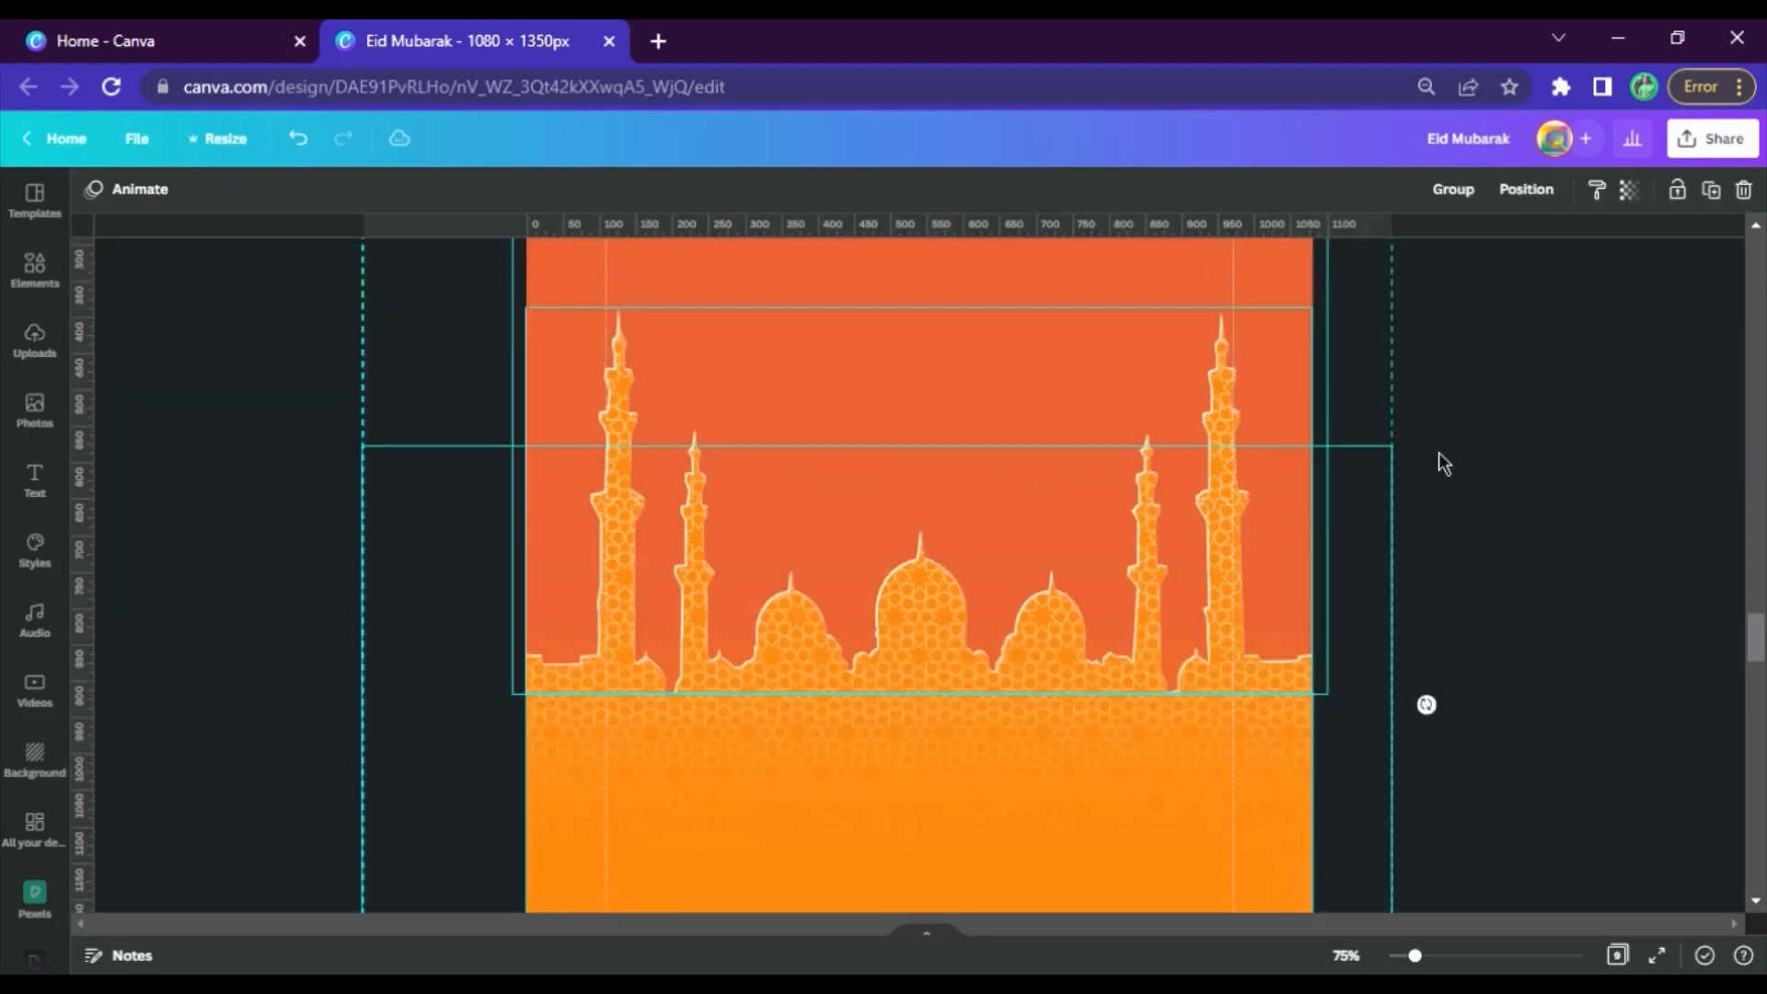
click(1472, 501)
Delete page 5 with the plain orange shape
scroll(1472, 442, down, 5)
scroll(1538, 487, up, 20)
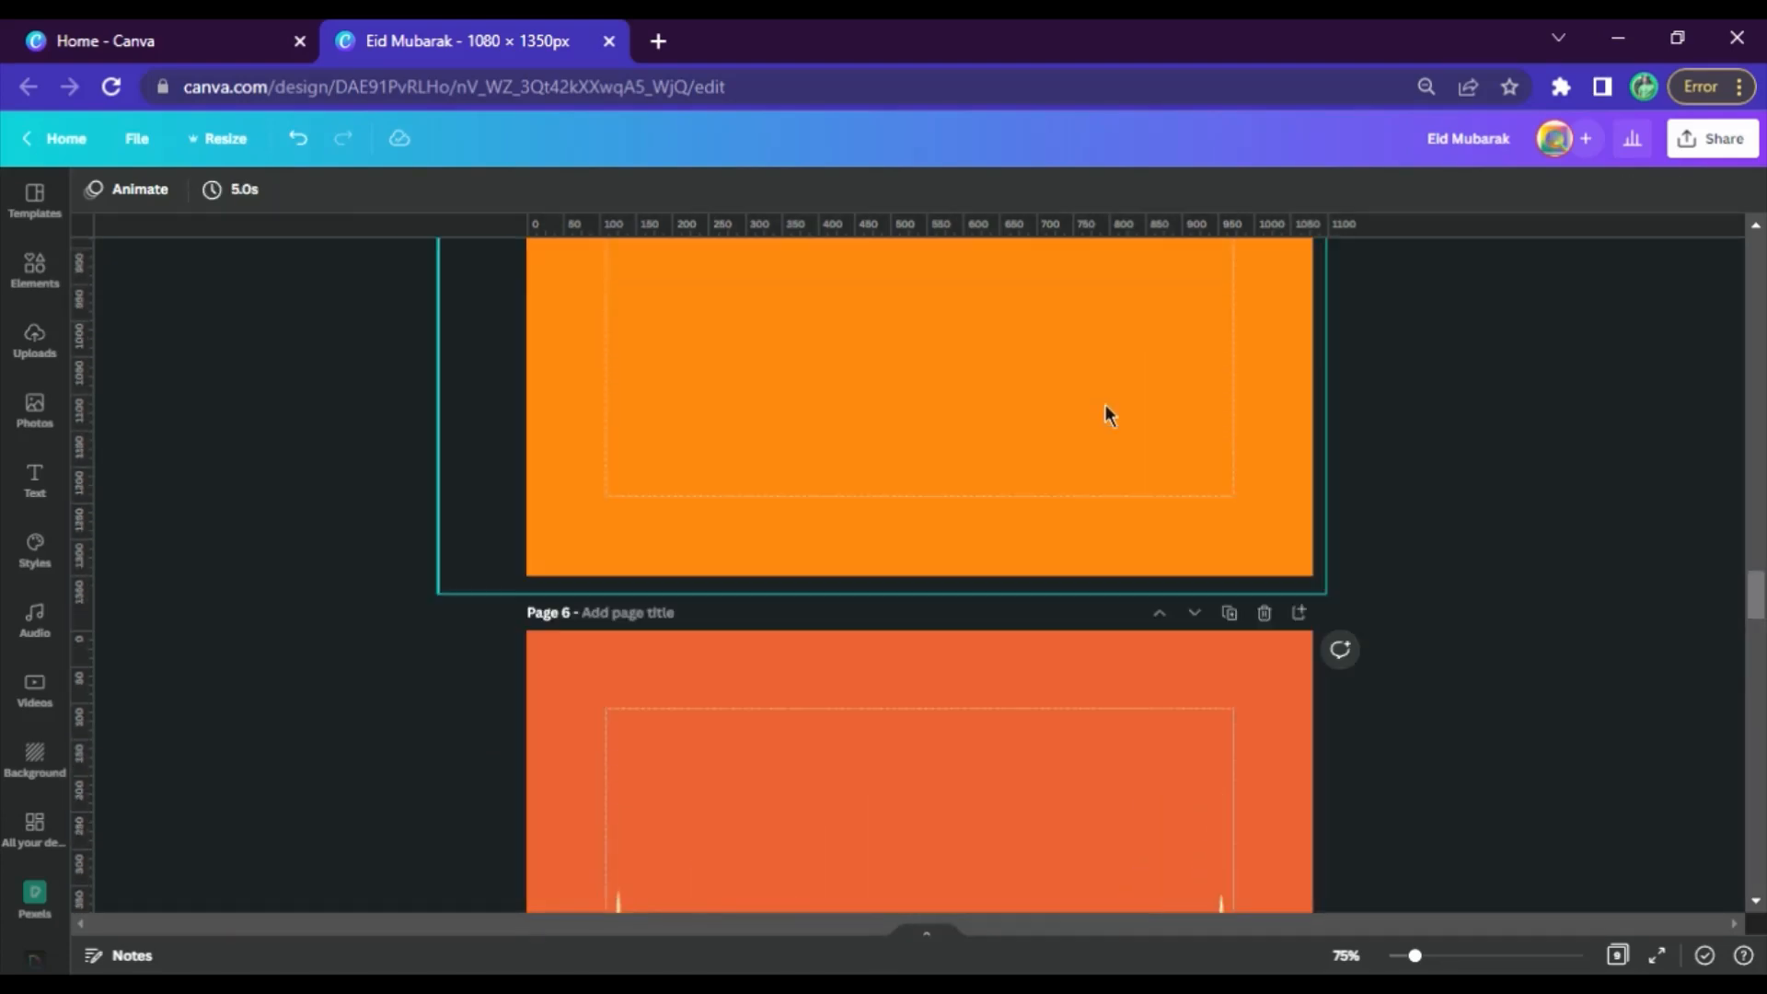
scroll(1066, 383, up, 4)
scroll(1114, 449, down, 8)
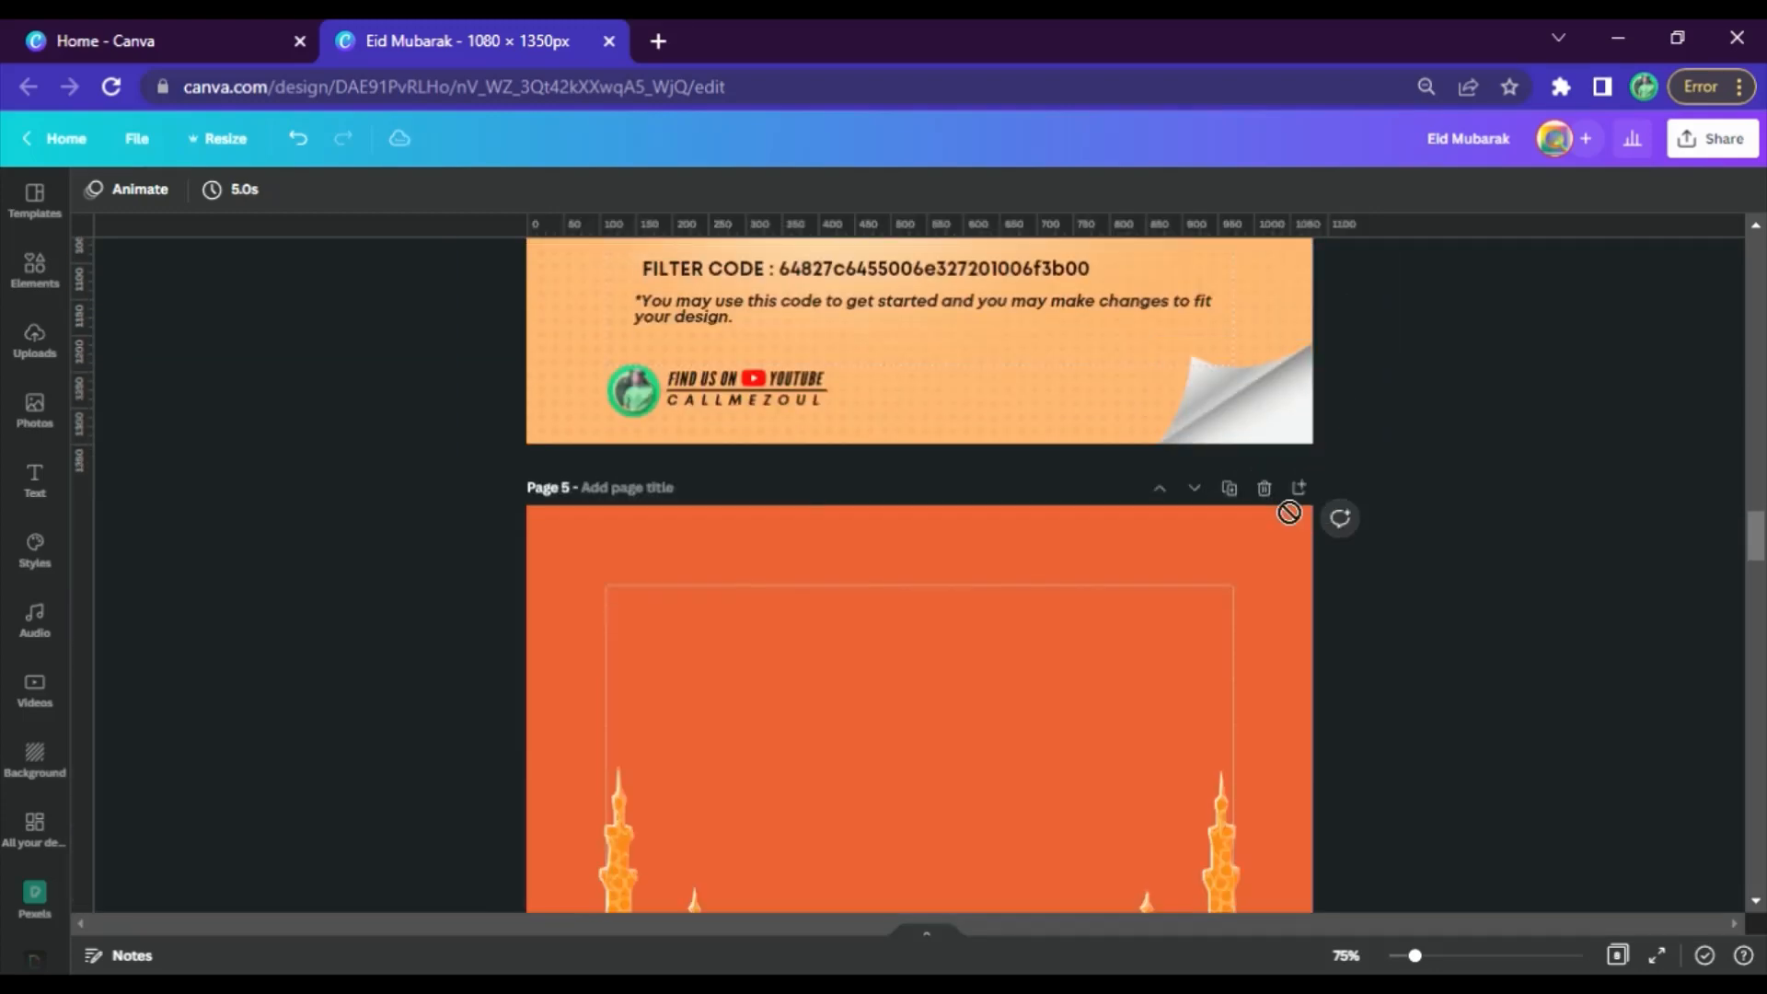
Check the finished poster on page 3 and copy the Light Particles image from page 4's element list
scroll(1191, 442, up, 15)
scroll(880, 427, up, 2)
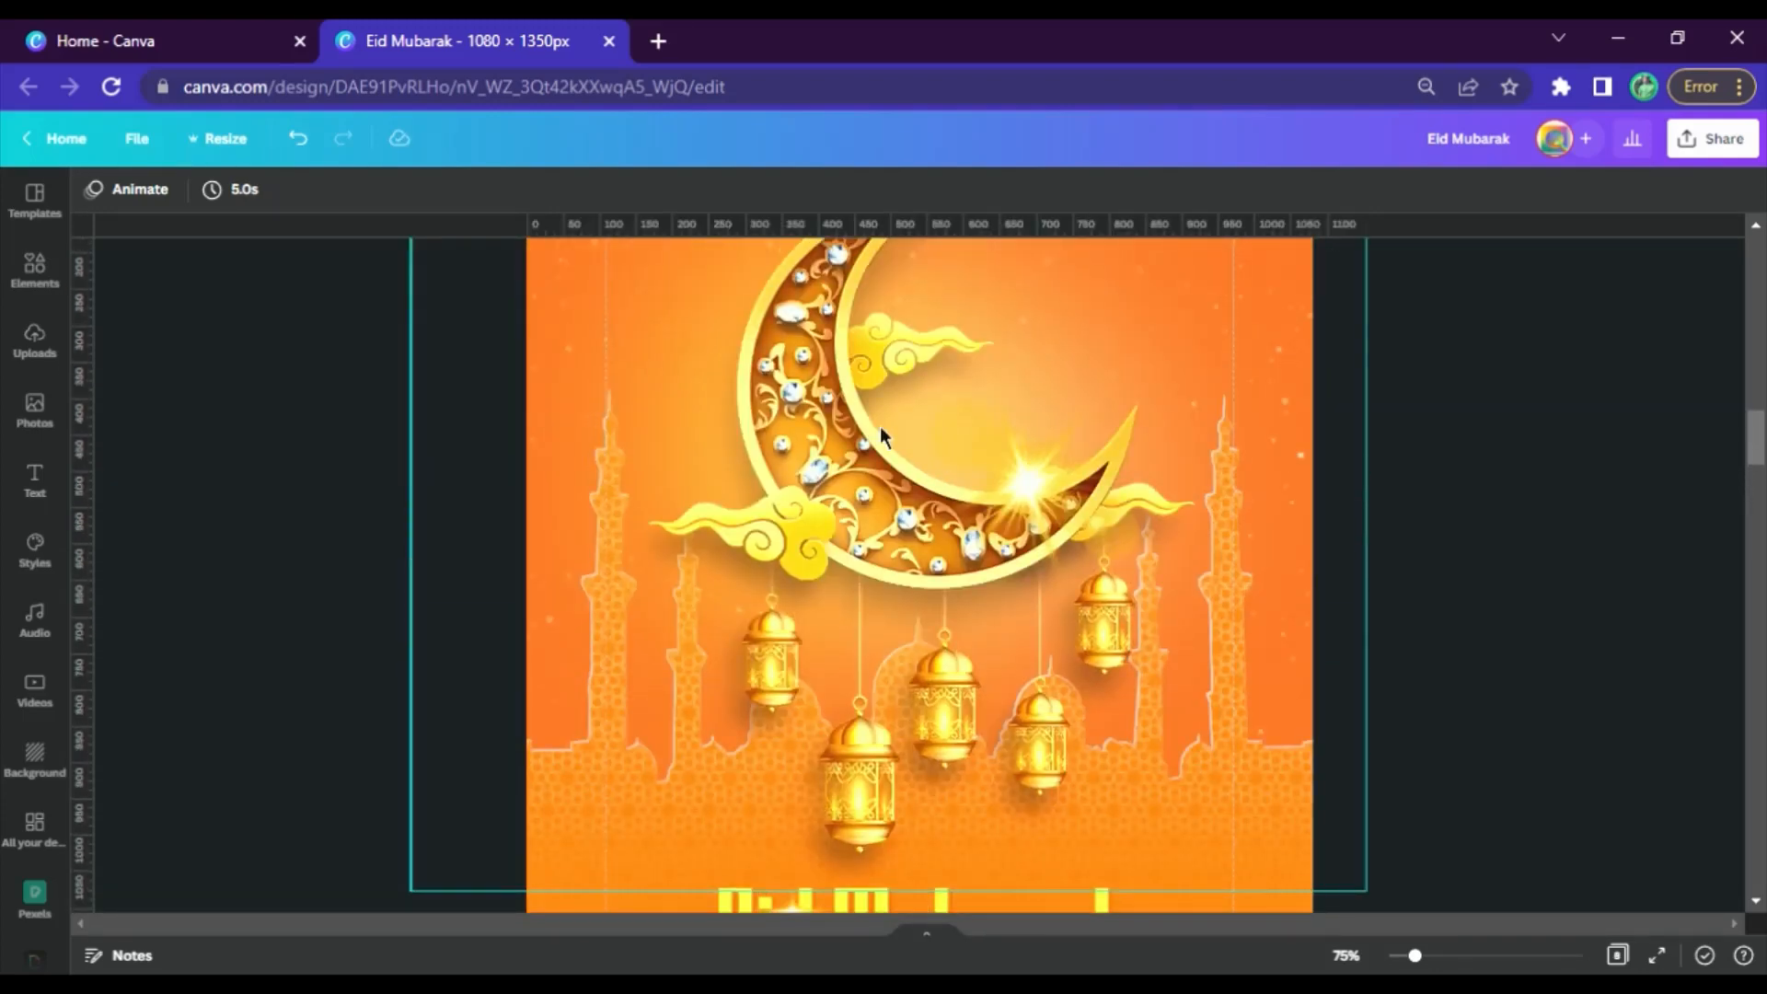
scroll(844, 477, down, 5)
scroll(845, 475, up, 8)
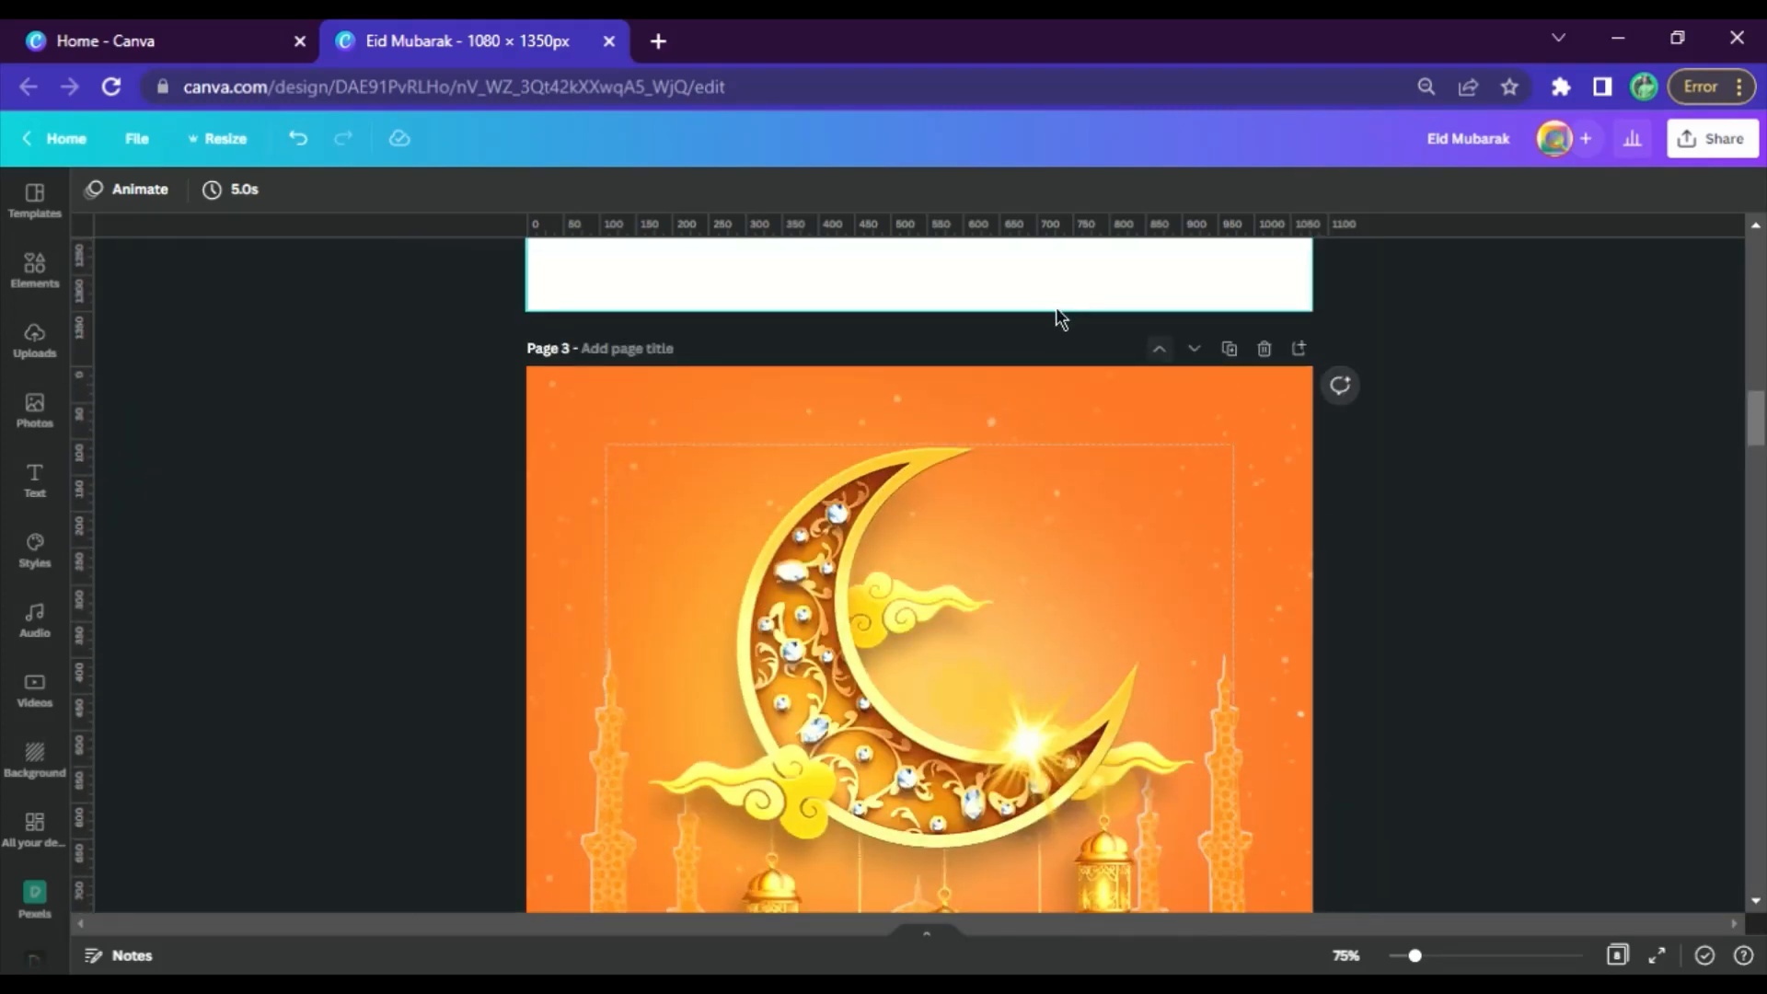
scroll(1085, 341, down, 10)
scroll(900, 584, down, 4)
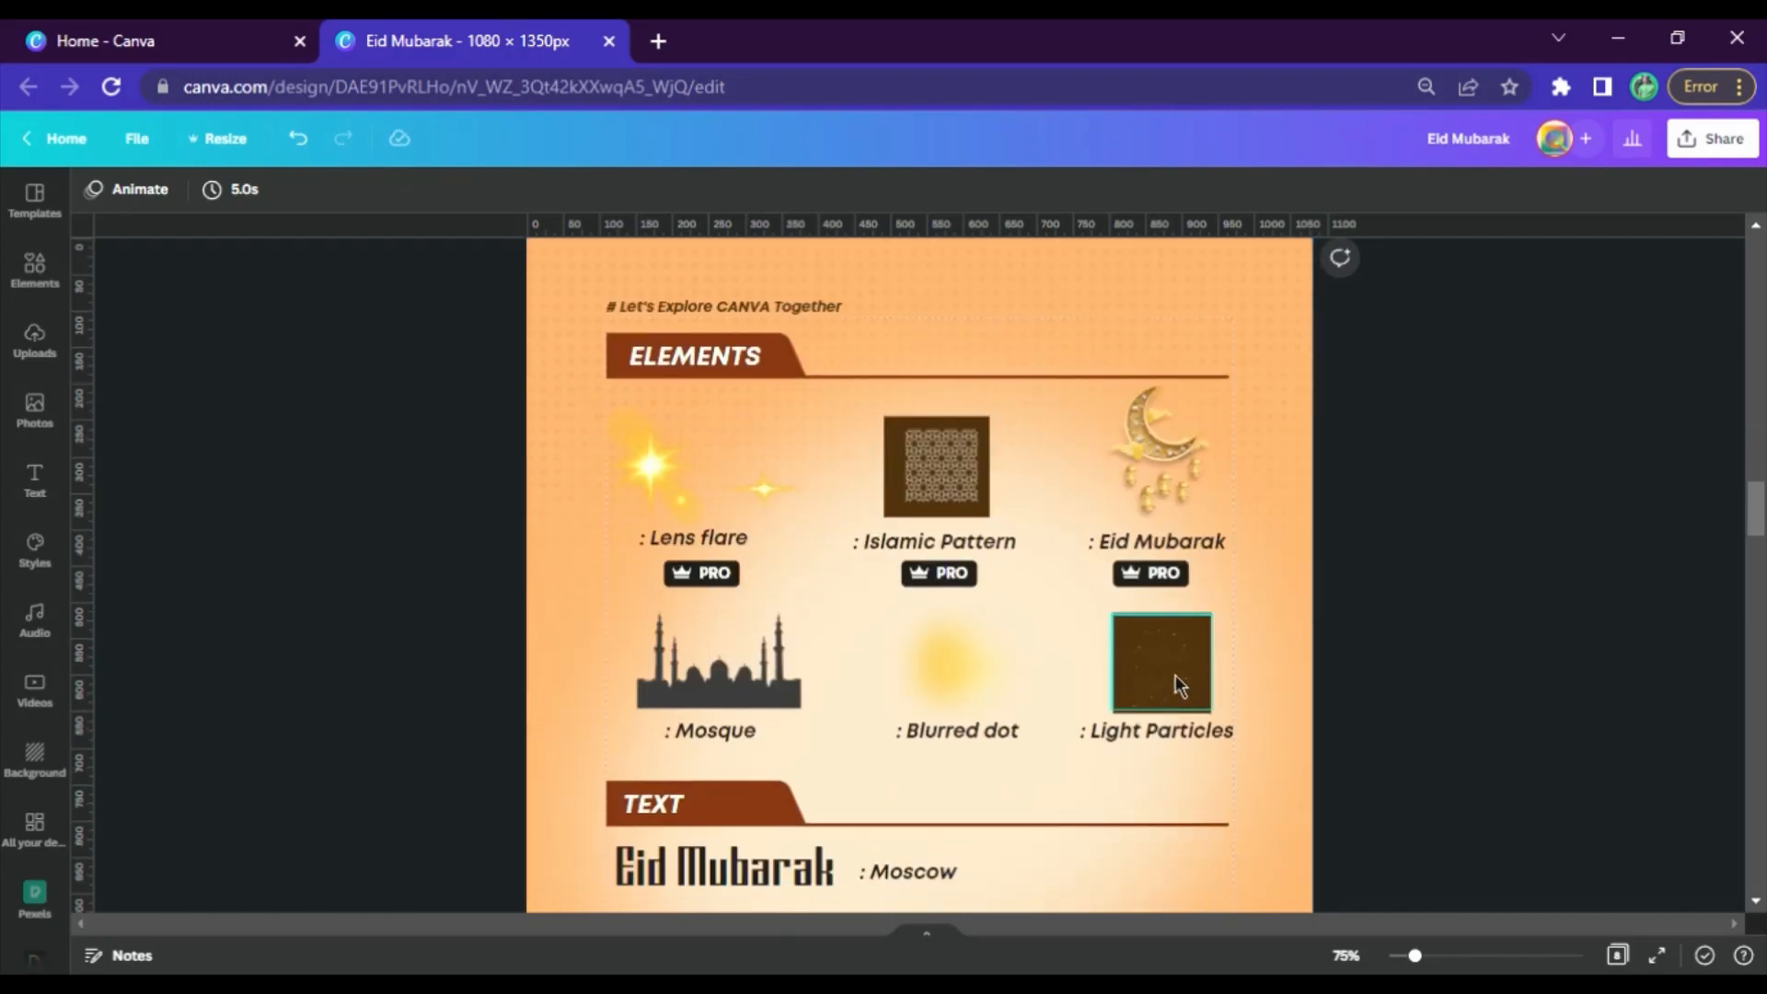
click(1171, 682)
Paste the light particles onto page 5, enlarge them, and spread copies side by side across the sky around the minarets
scroll(954, 650, down, 15)
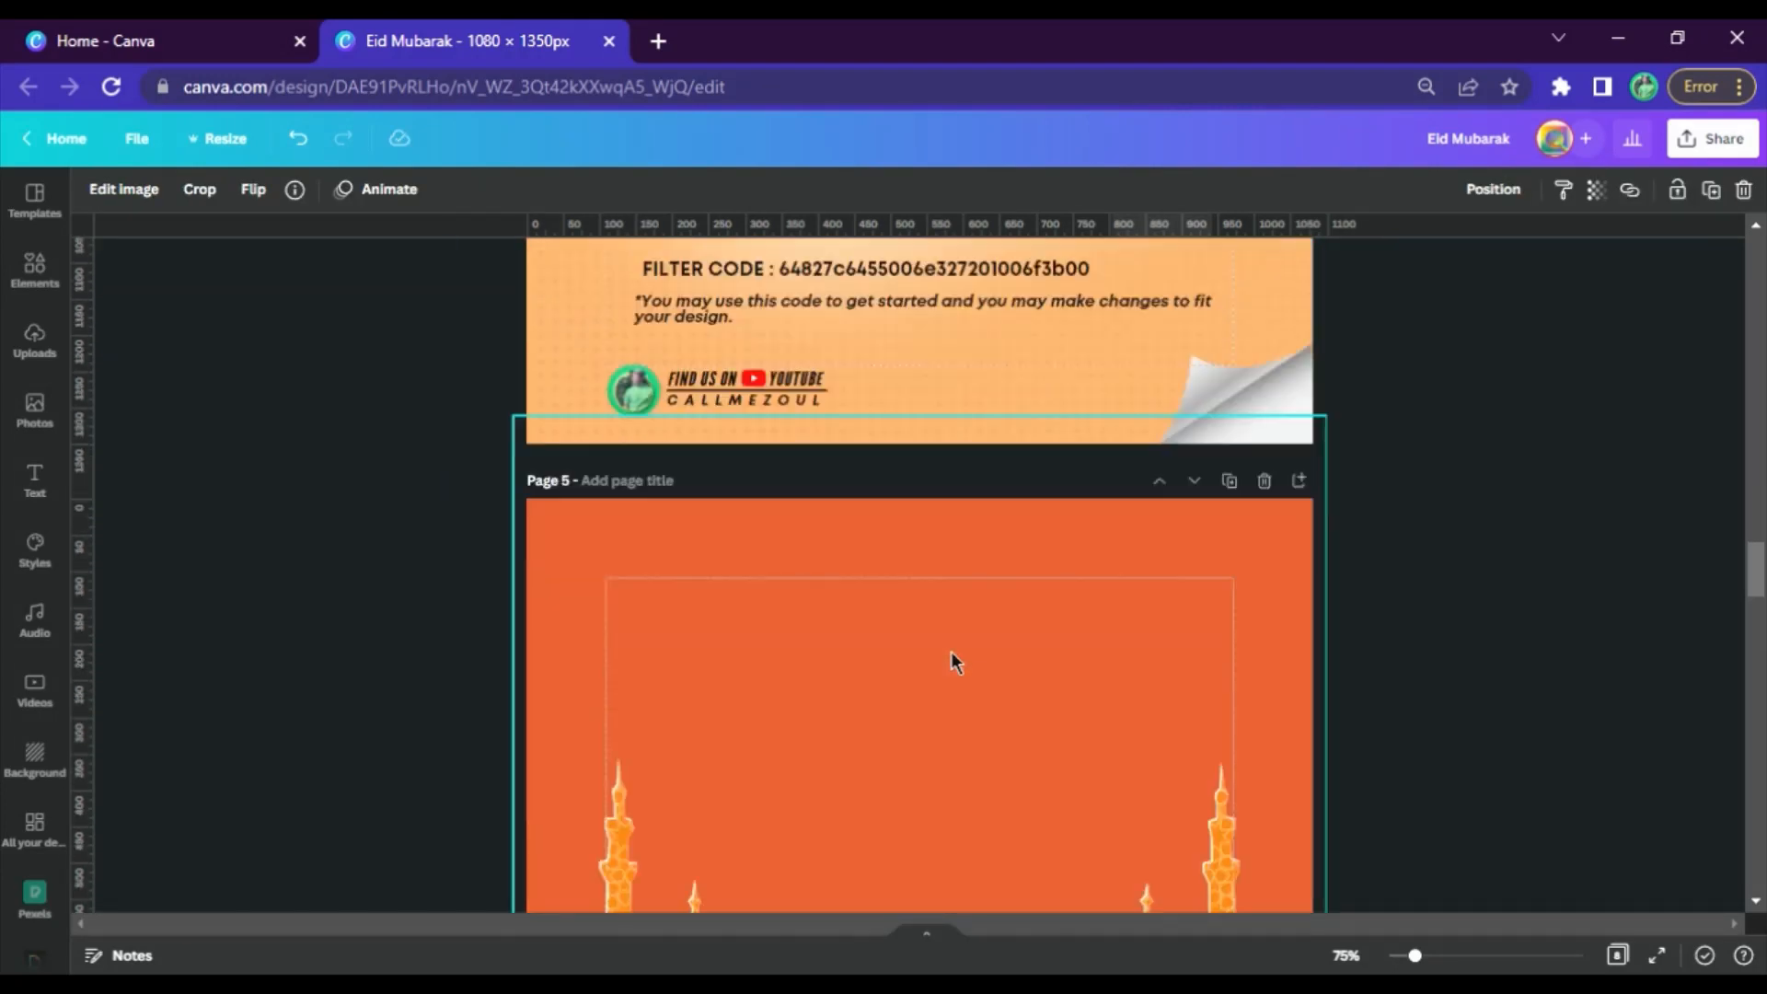
click(790, 425)
key(ctrl+v)
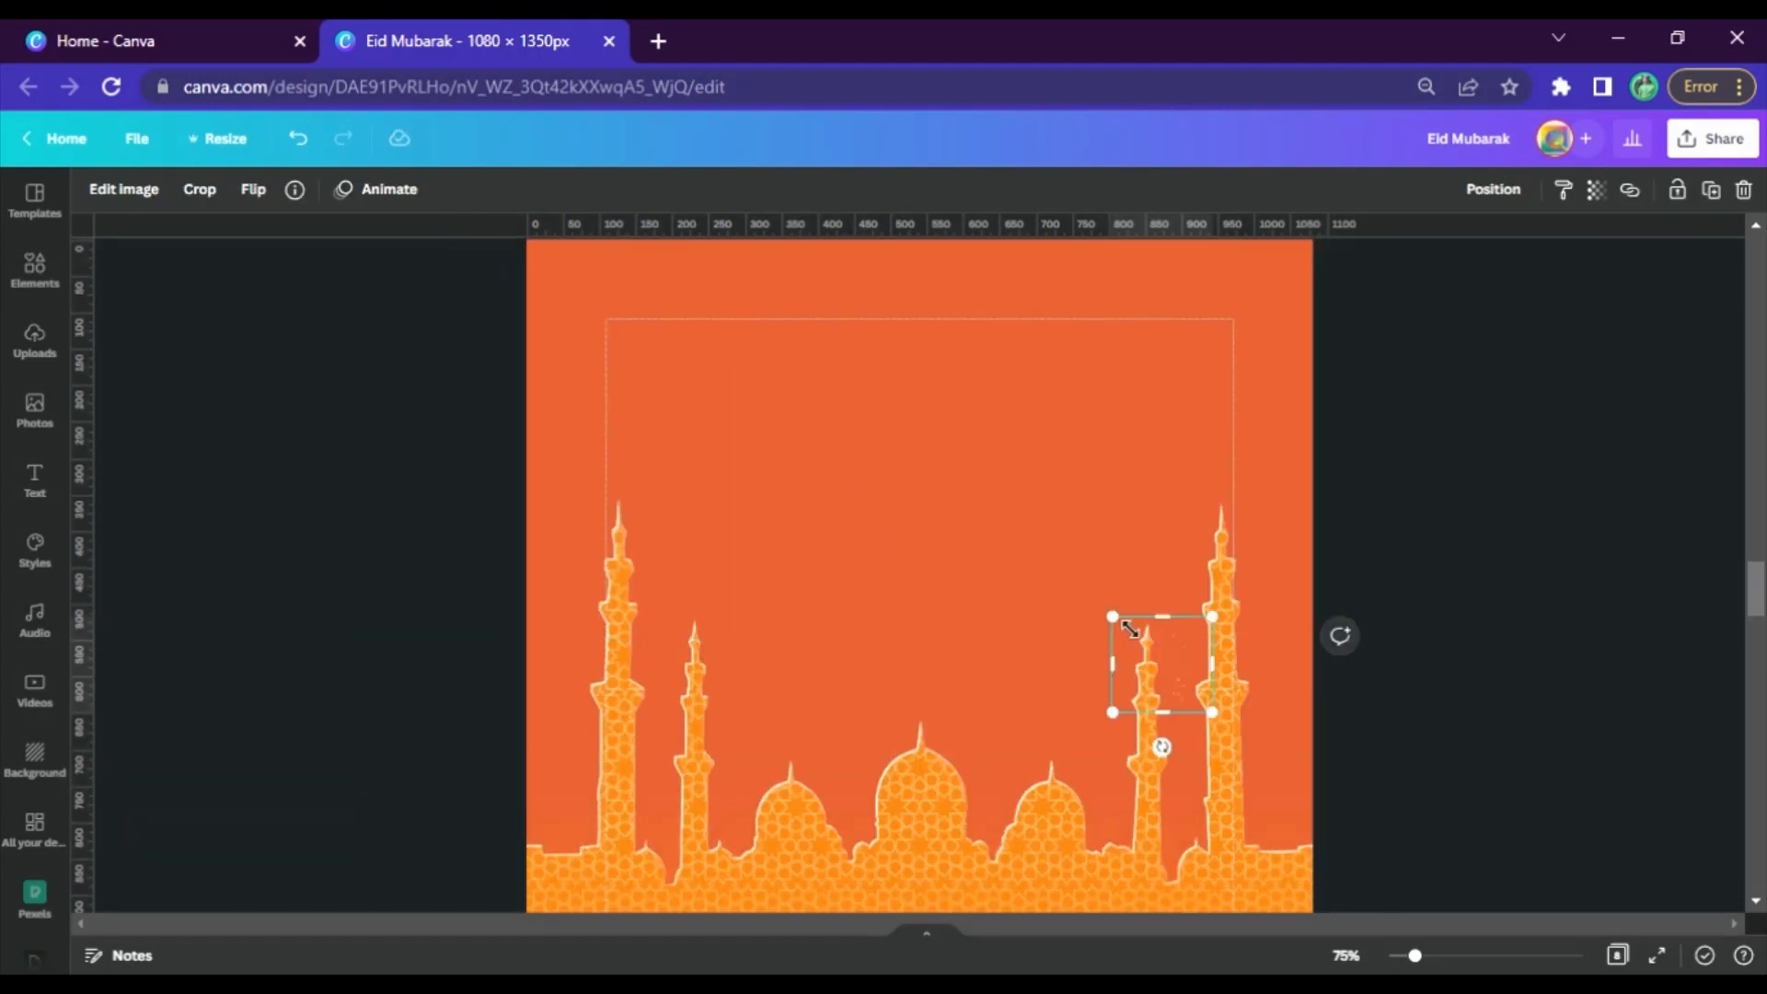
drag(1113, 617, 761, 411)
drag(1109, 554, 1236, 647)
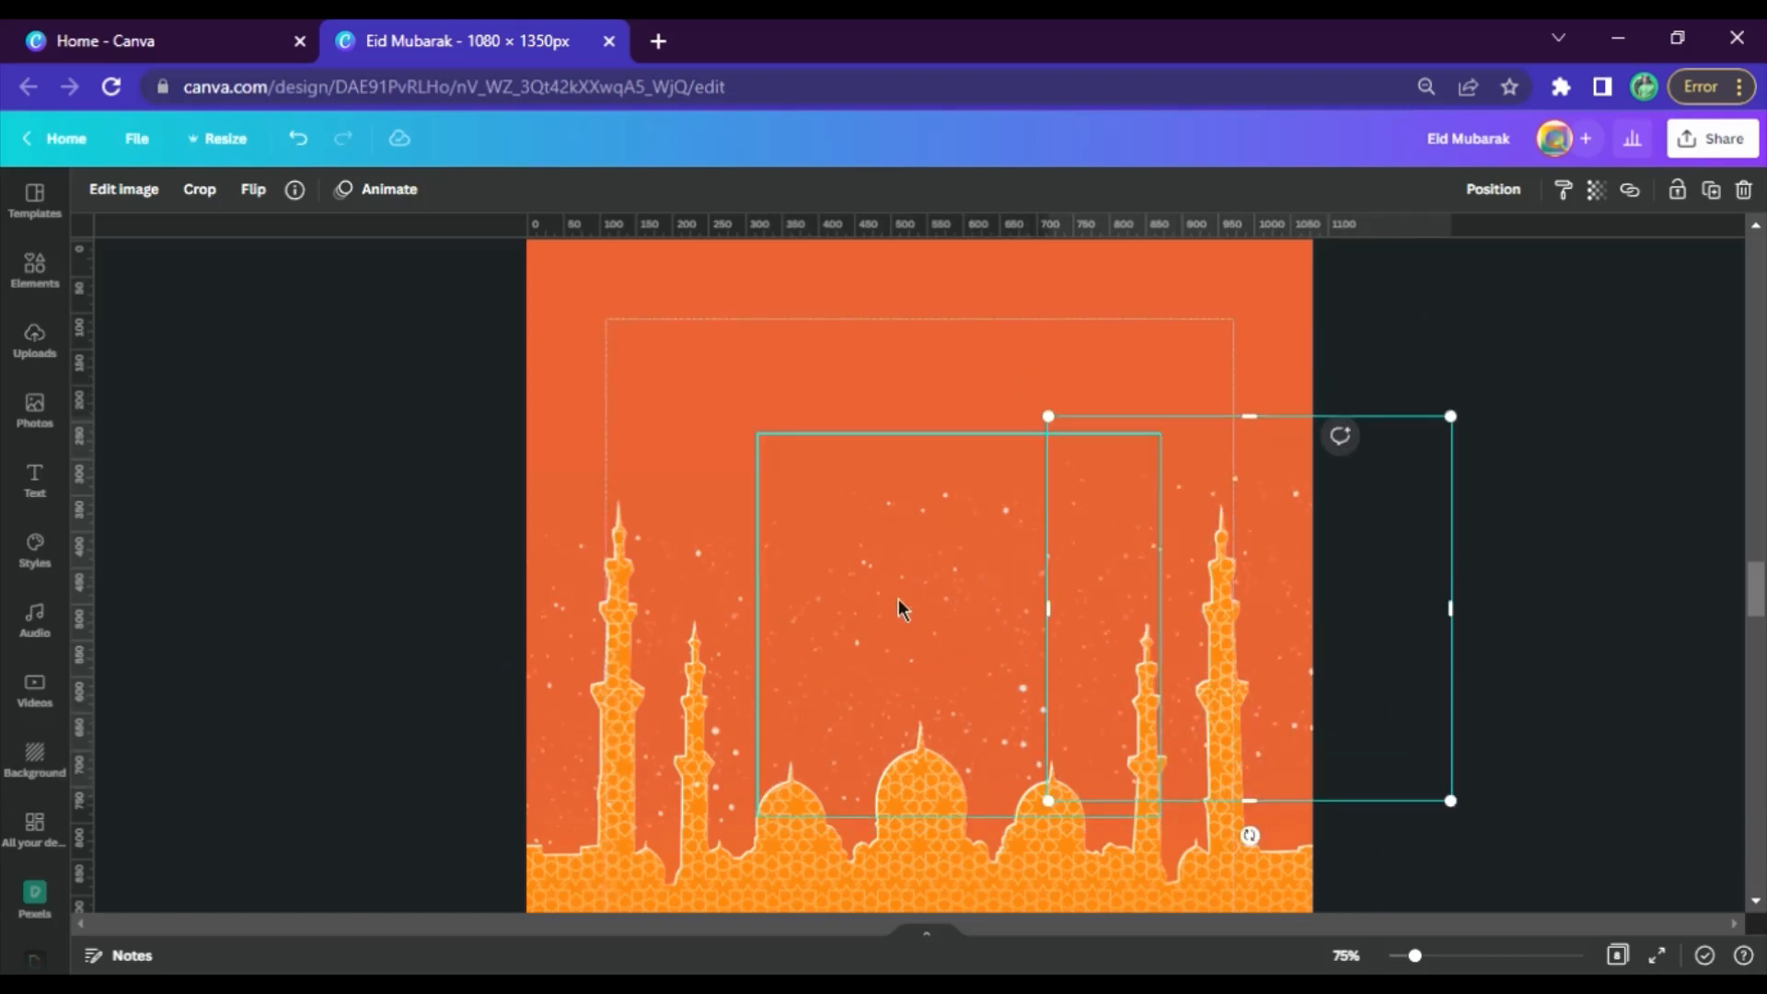
Enlarge the middle light particles image across the central sky and place copies at the sky's upper right and around the right-hand minarets
click(898, 600)
drag(759, 435, 665, 248)
scroll(883, 683, up, 3)
drag(904, 699, 1424, 442)
click(1399, 607)
scroll(1153, 669, down, 3)
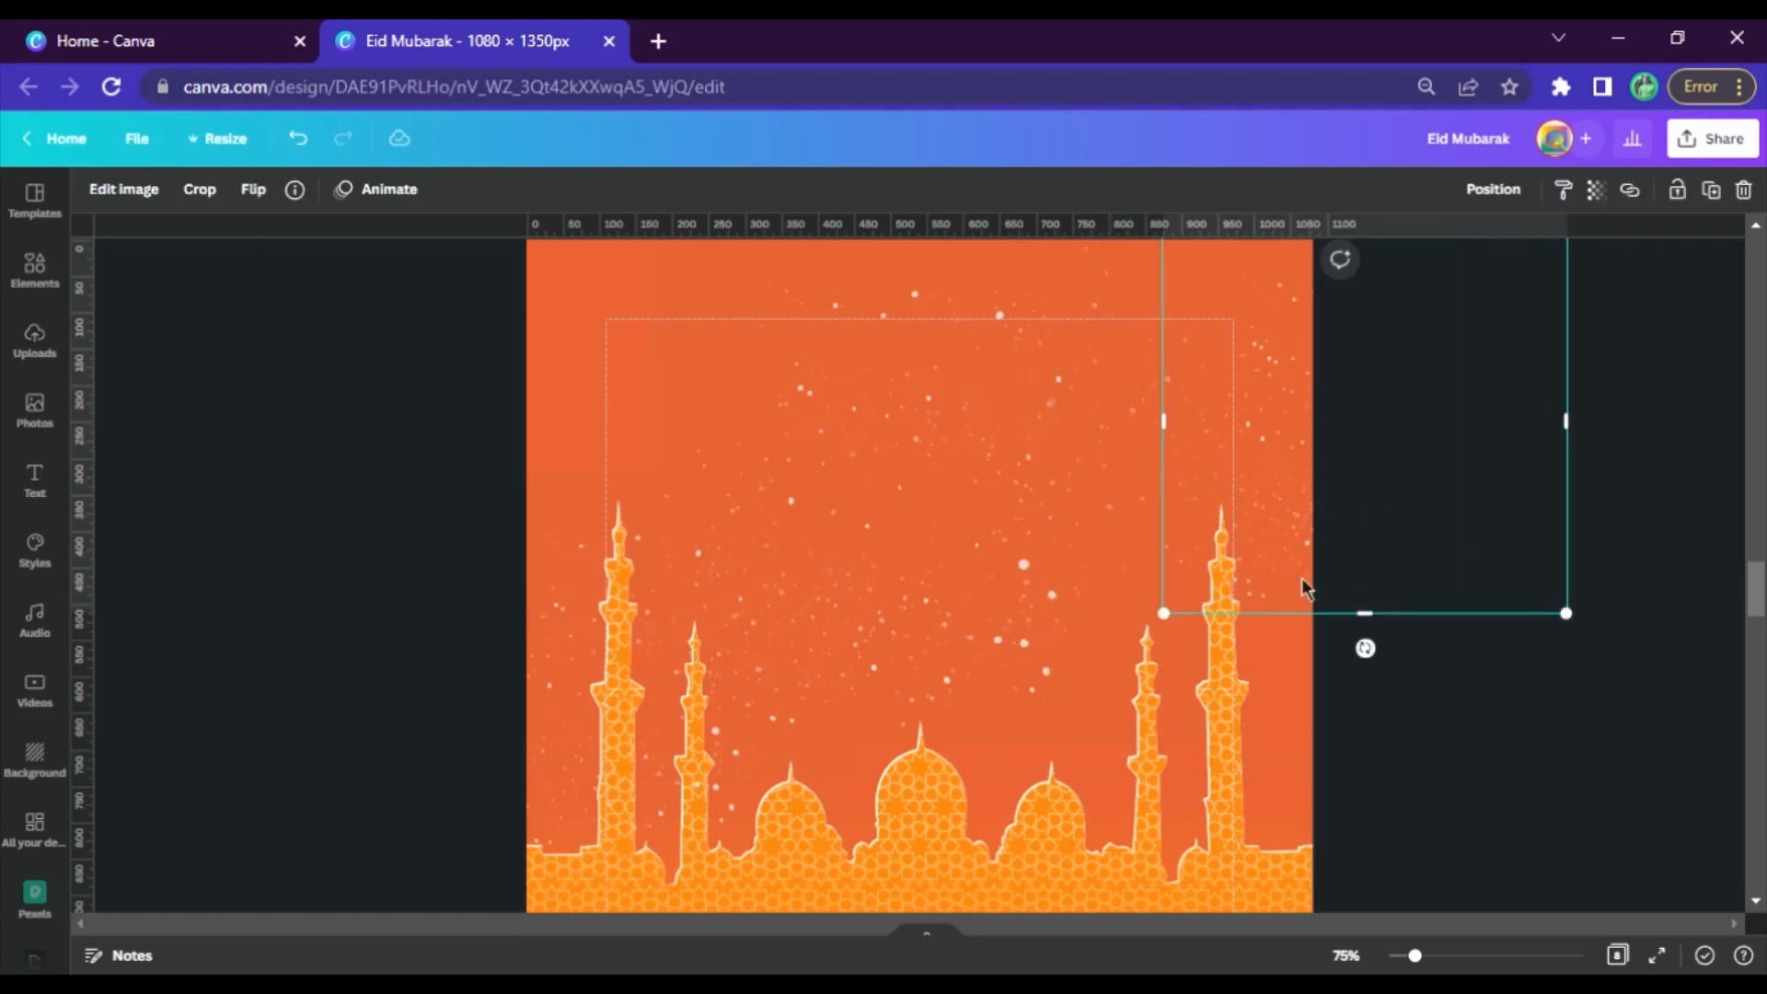
drag(1305, 592, 1231, 762)
Duplicate the light particles around the left minarets and place the copy in the sky's upper-left corner
click(579, 624)
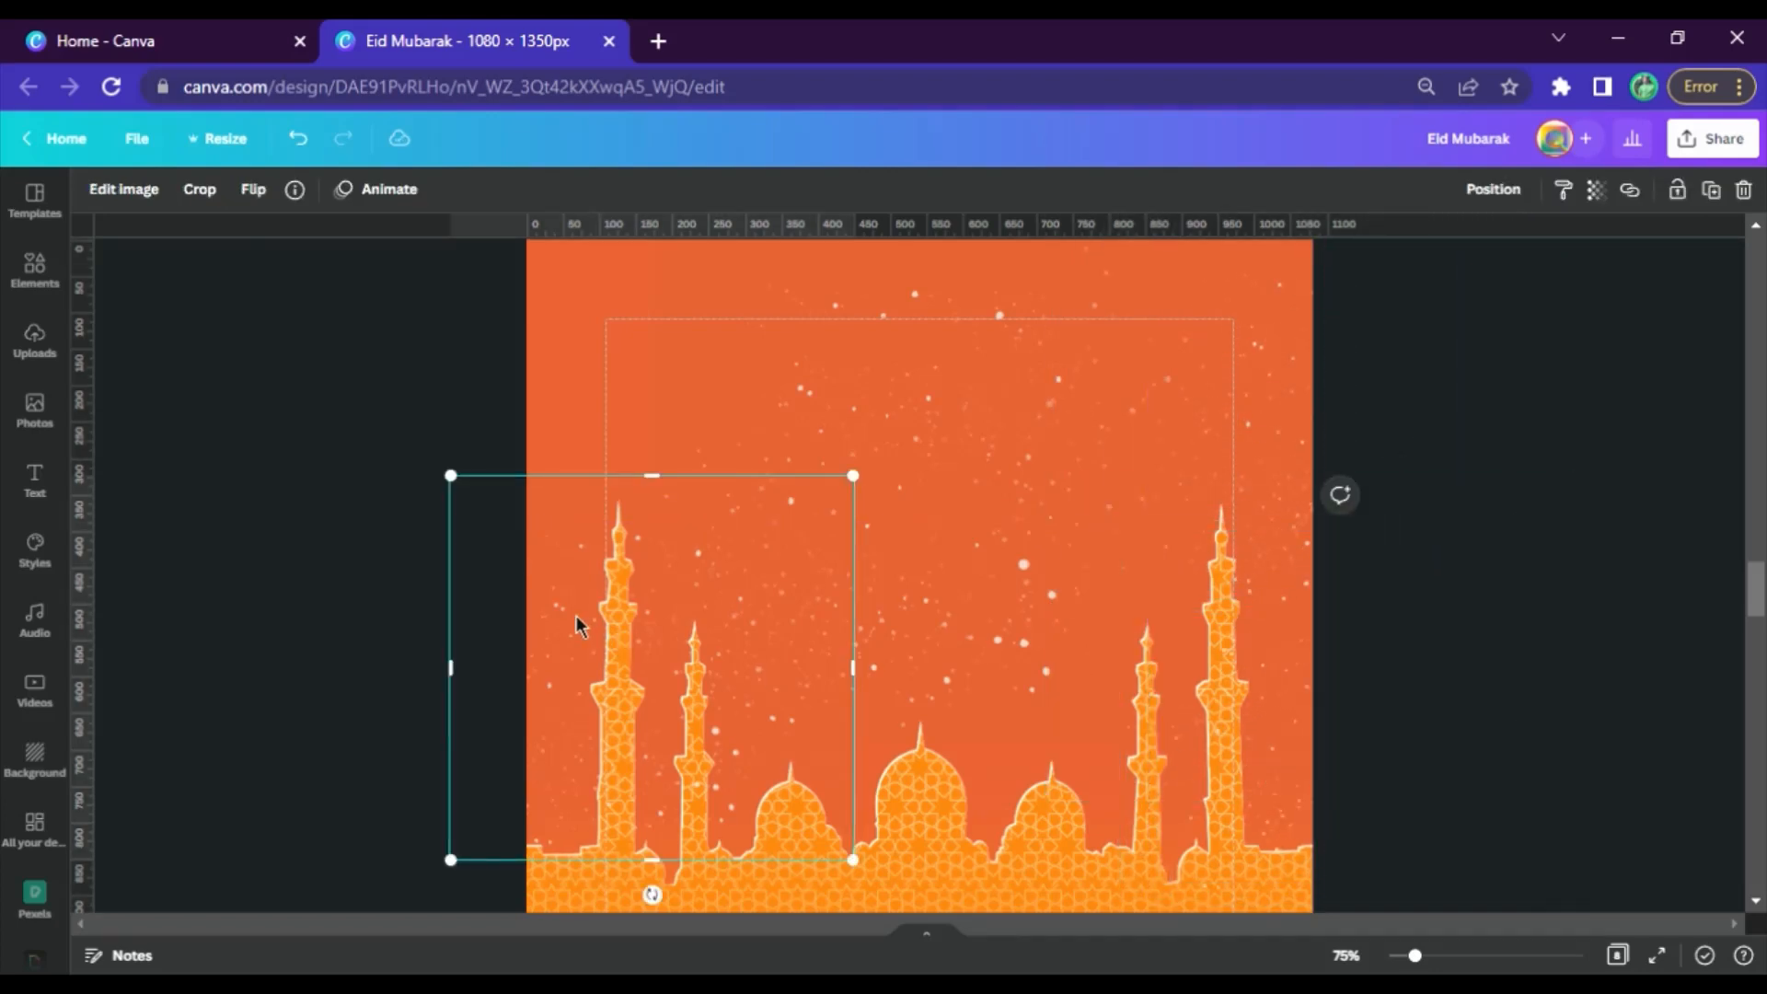
drag(579, 623, 623, 635)
drag(599, 276, 563, 319)
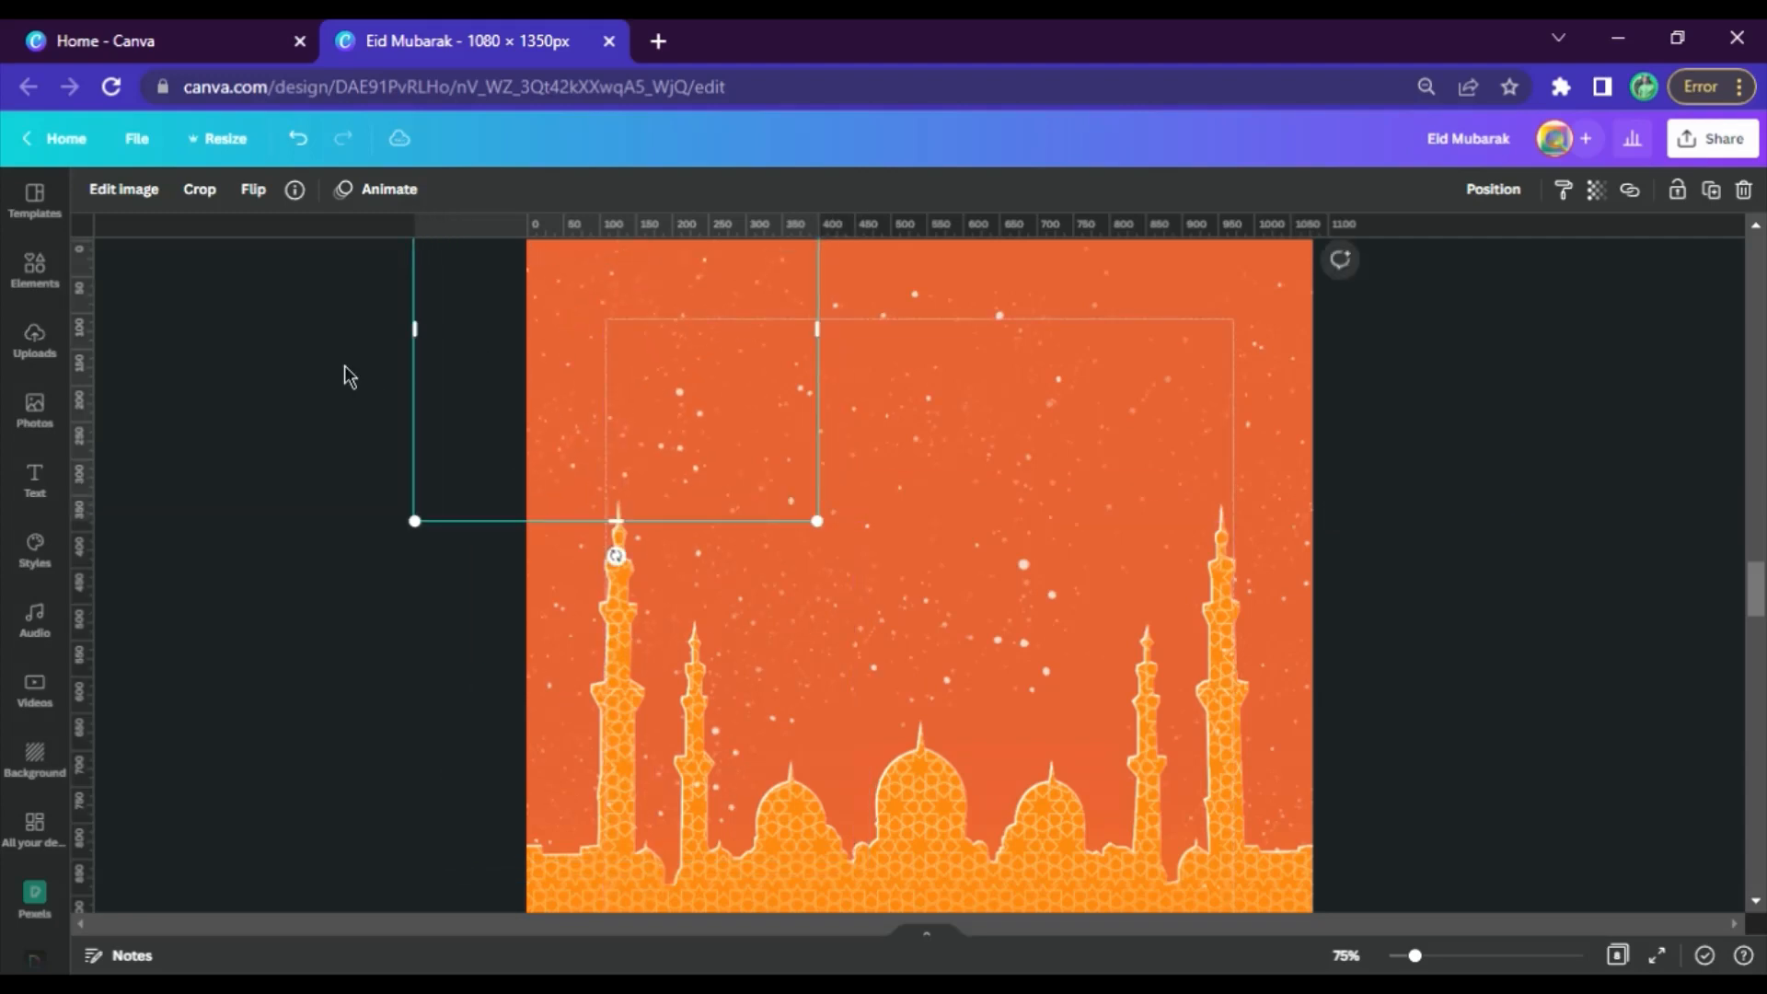
click(347, 373)
Select all five light particles images on page 5 and group them
click(609, 368)
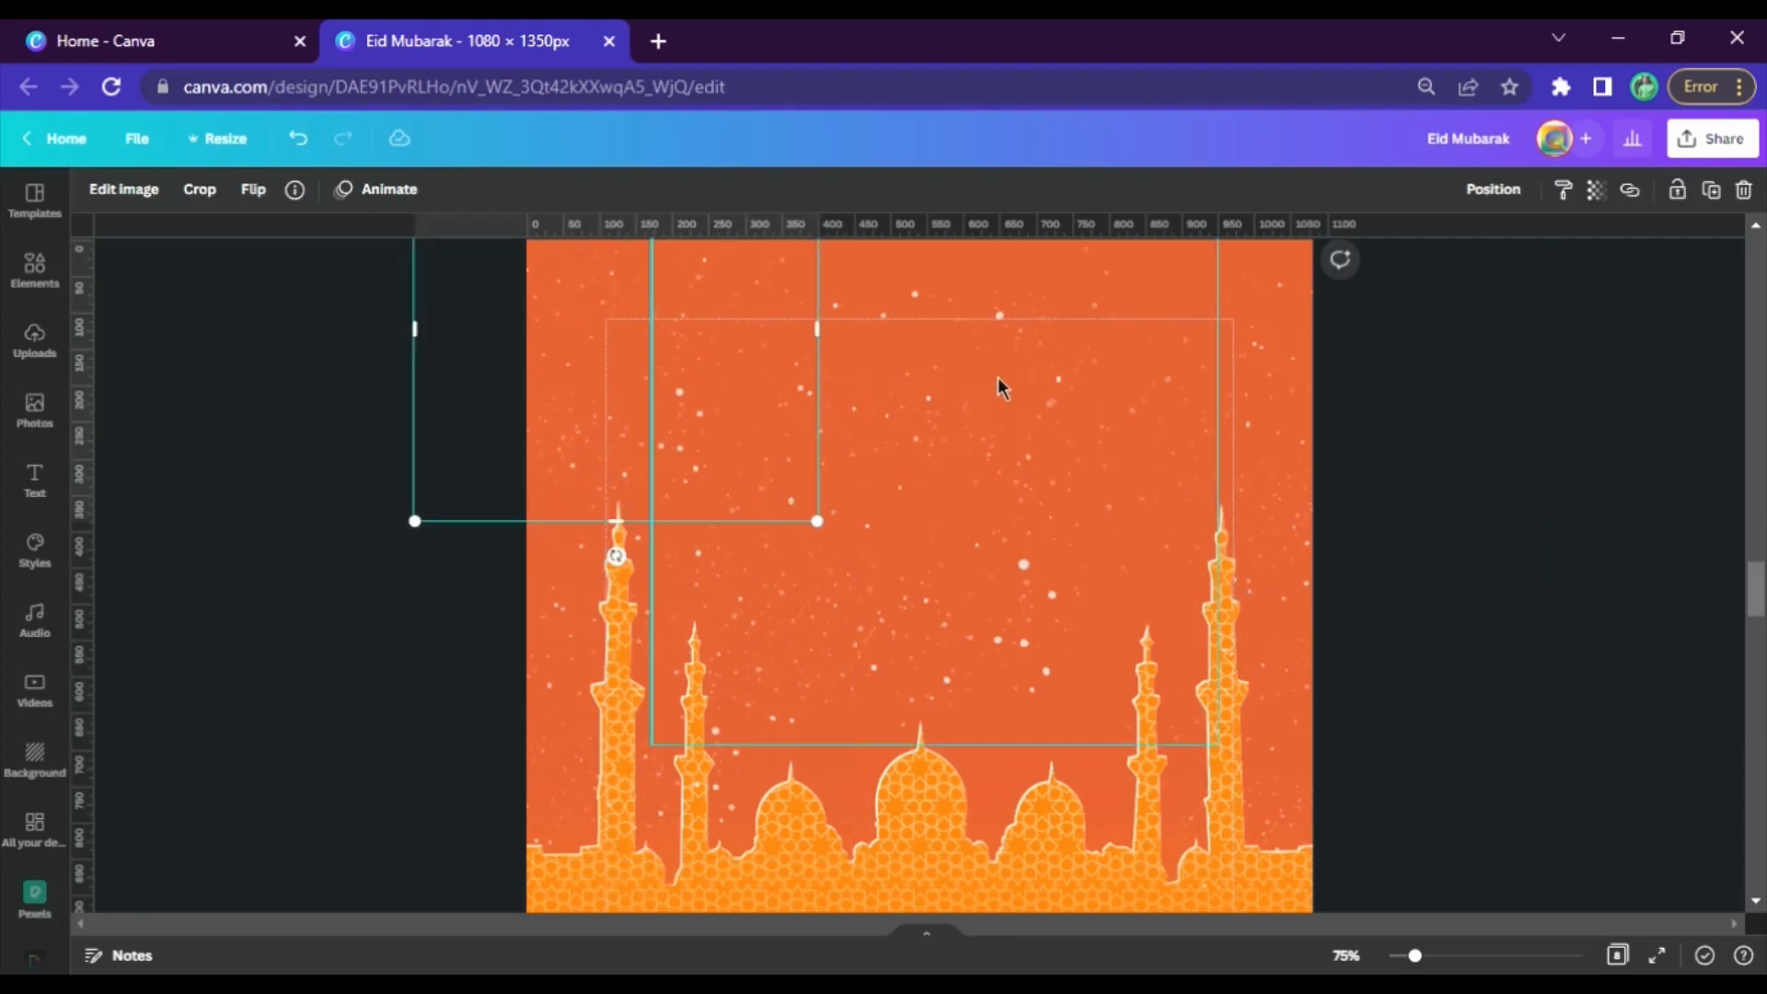
shift+click(997, 377)
shift+click(538, 802)
shift+click(1259, 451)
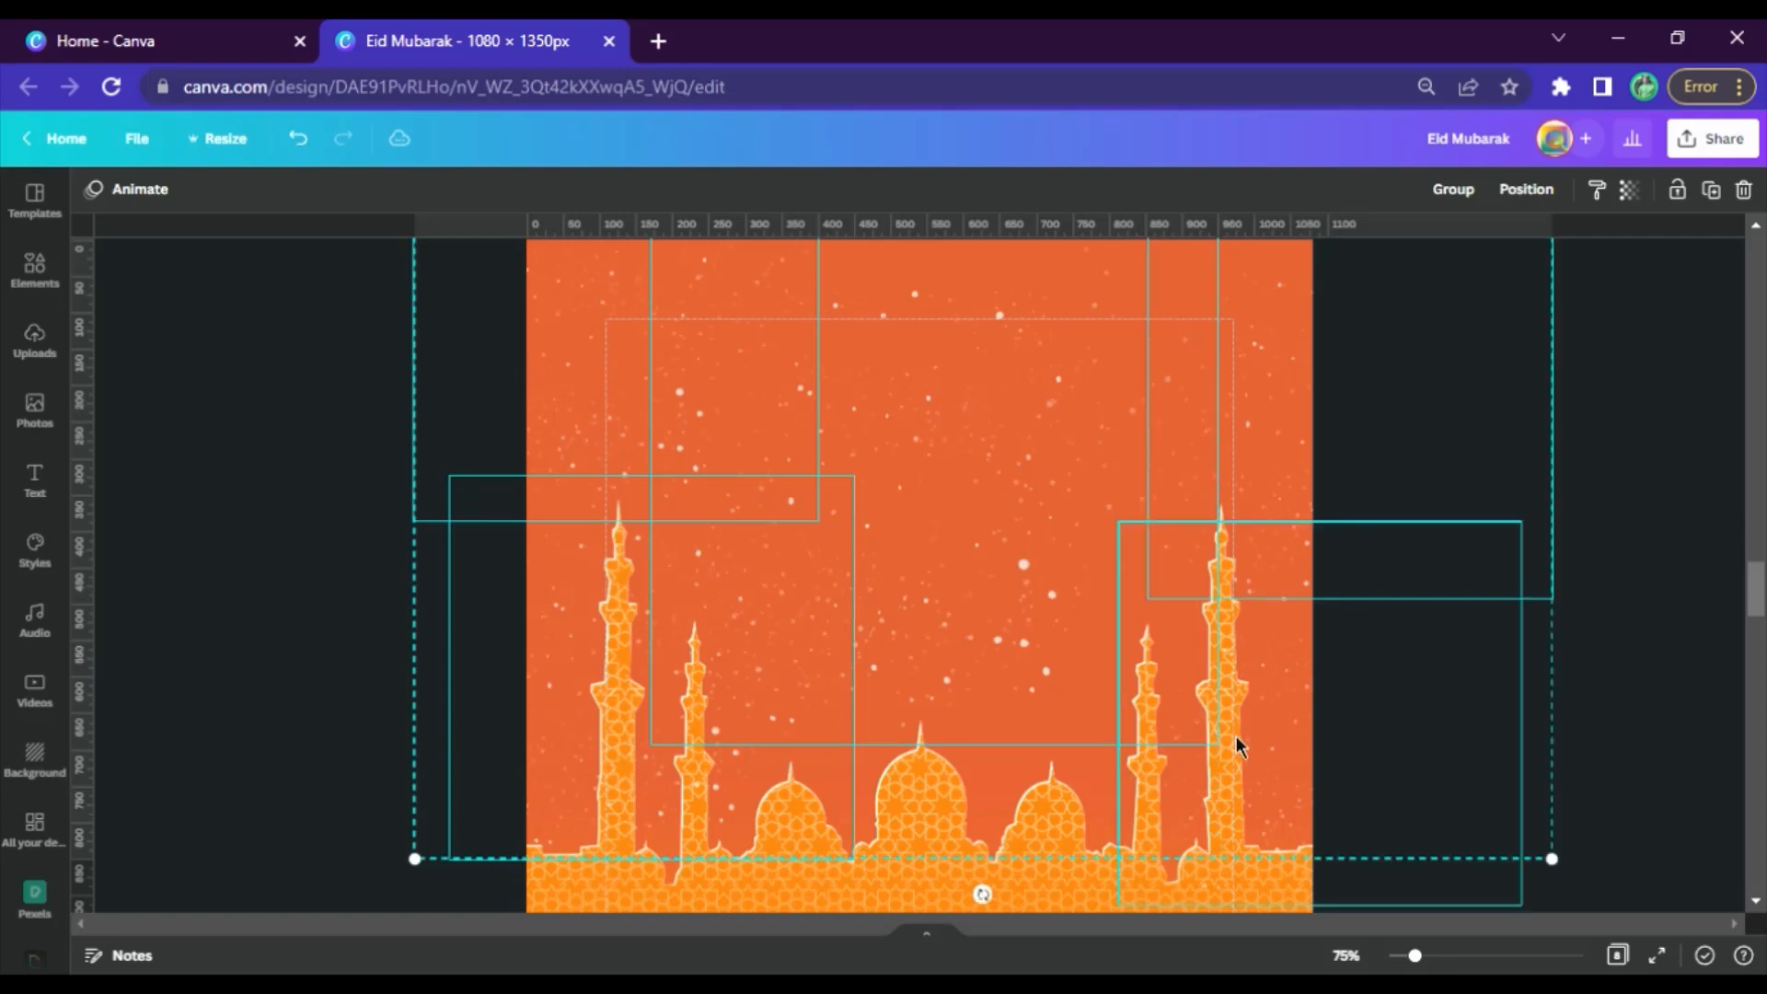
shift+click(1235, 736)
click(1472, 206)
click(859, 489)
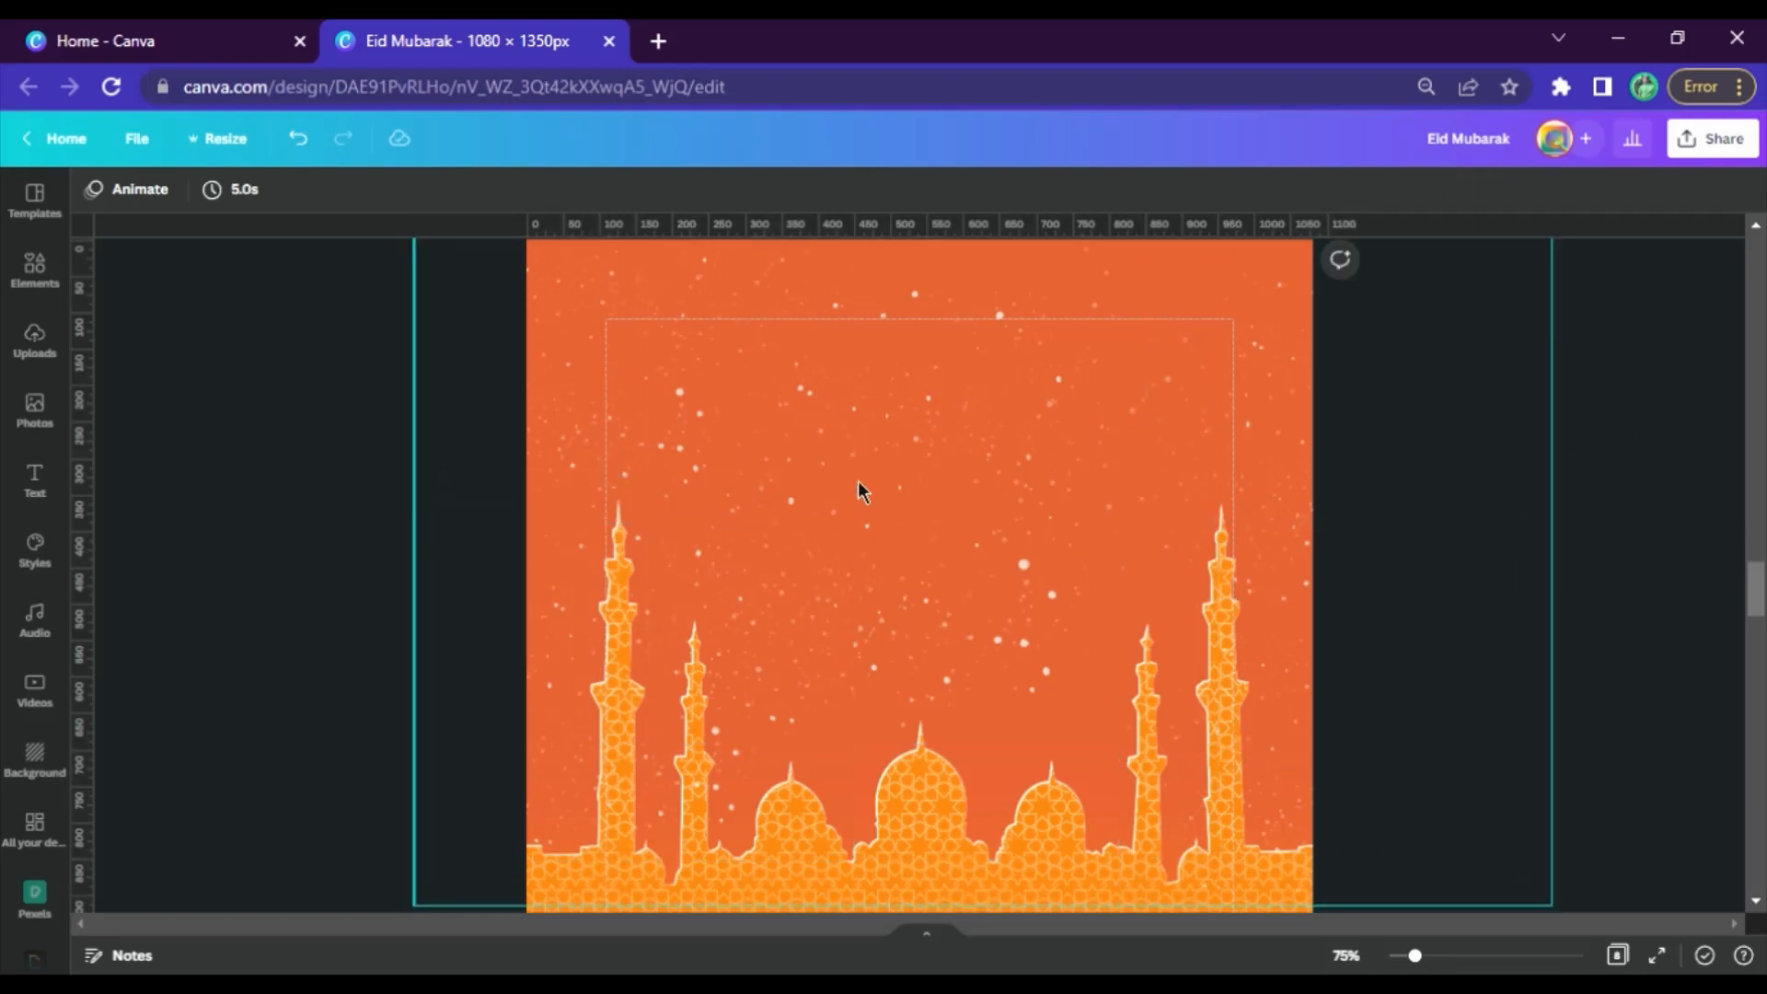
Copy the Blurred dot from page 4's element list and paste it onto page 5
scroll(875, 482, up, 10)
click(932, 535)
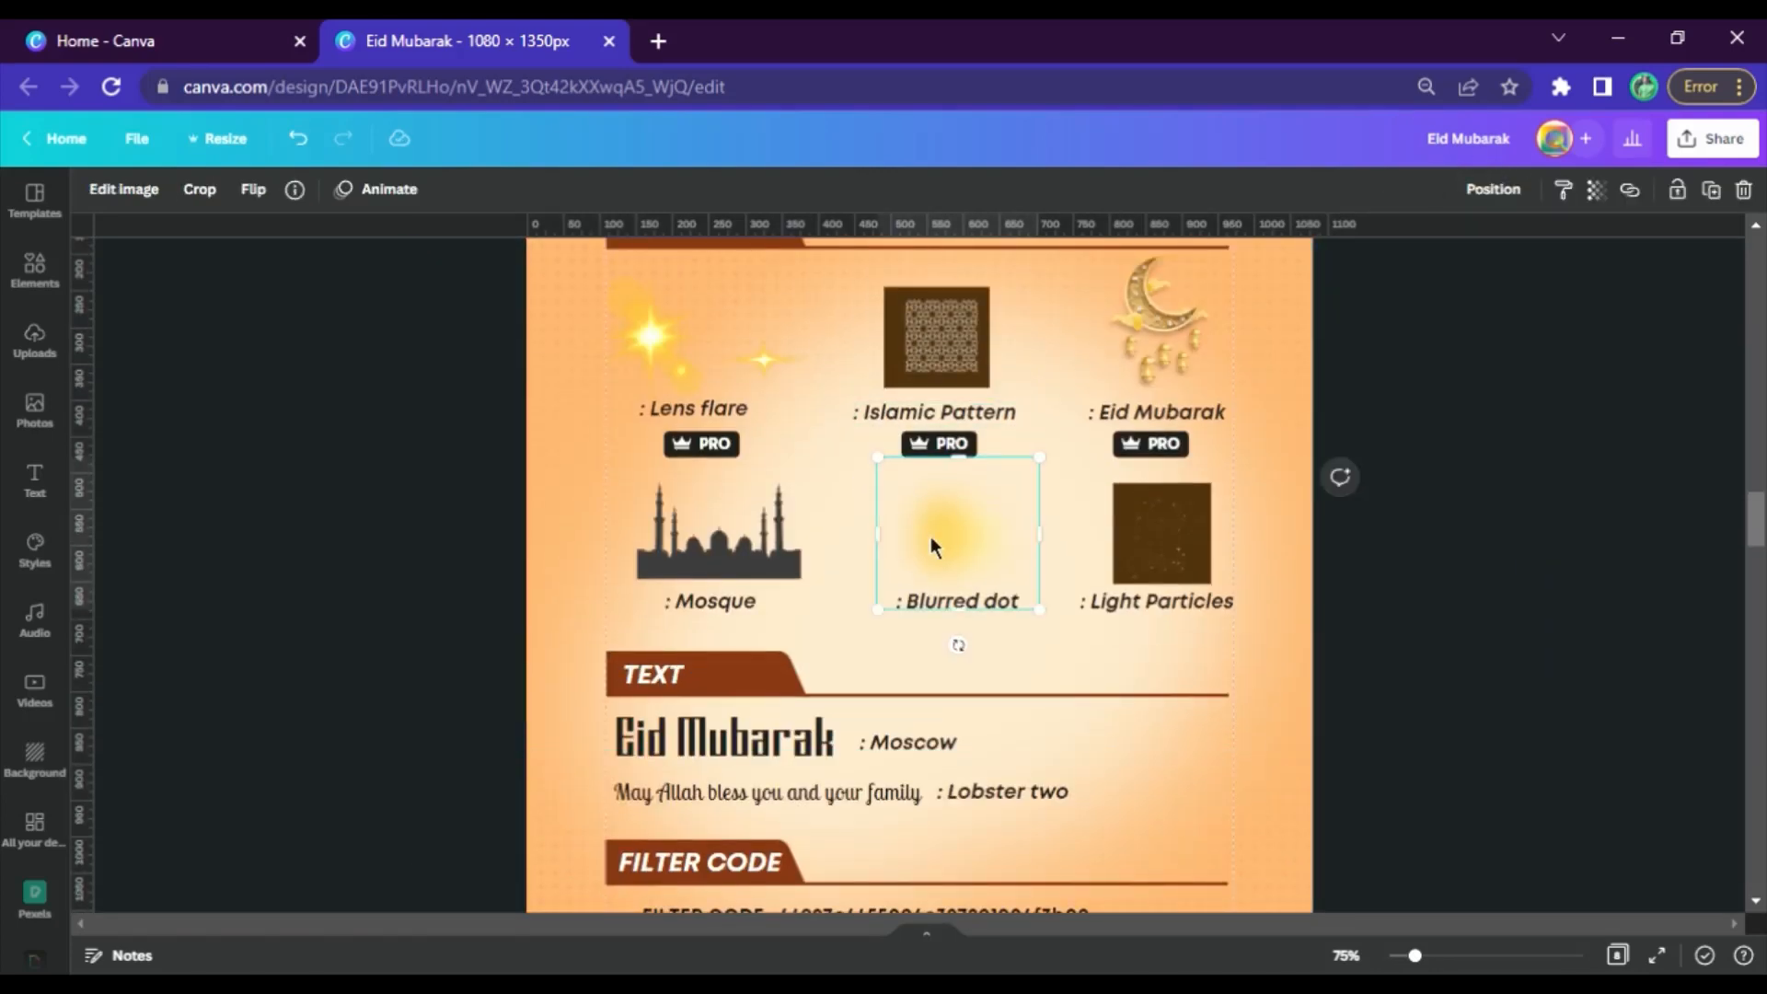
scroll(899, 506, down, 10)
click(898, 547)
key(ctrl+v)
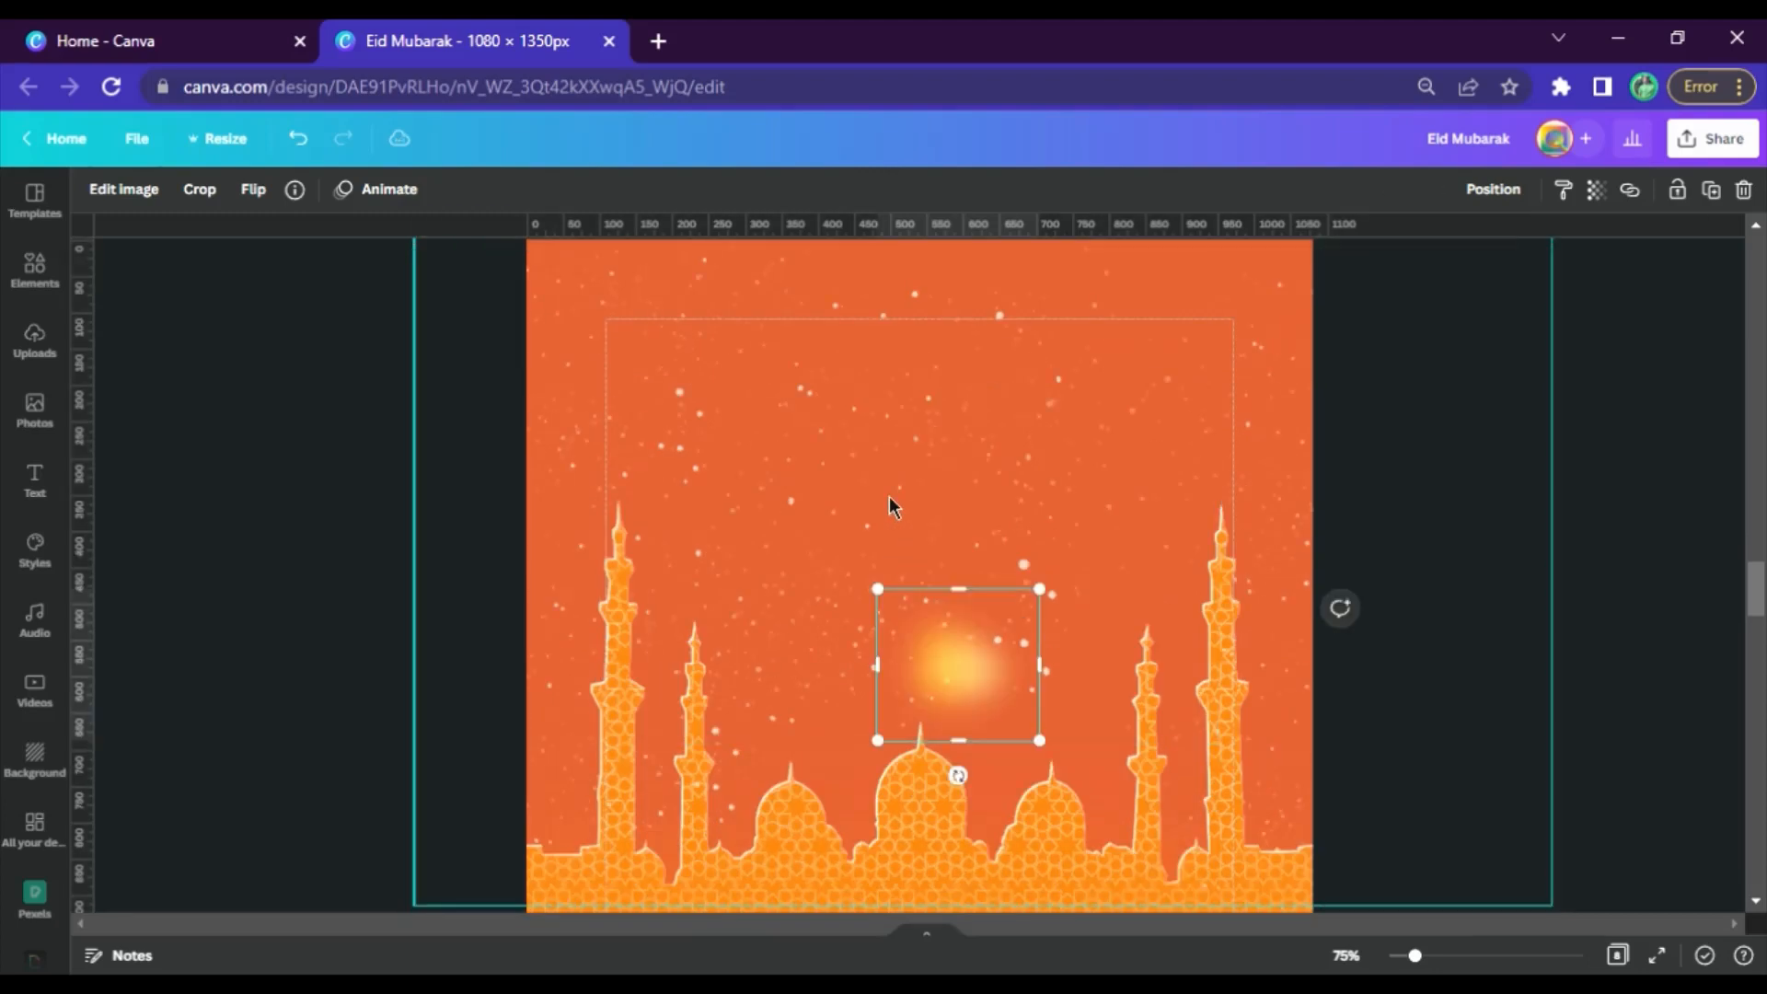
Enlarge the yellow blurred dot beyond the page's width and centre it in the sky as a glow above the mosque
drag(879, 591, 19, 161)
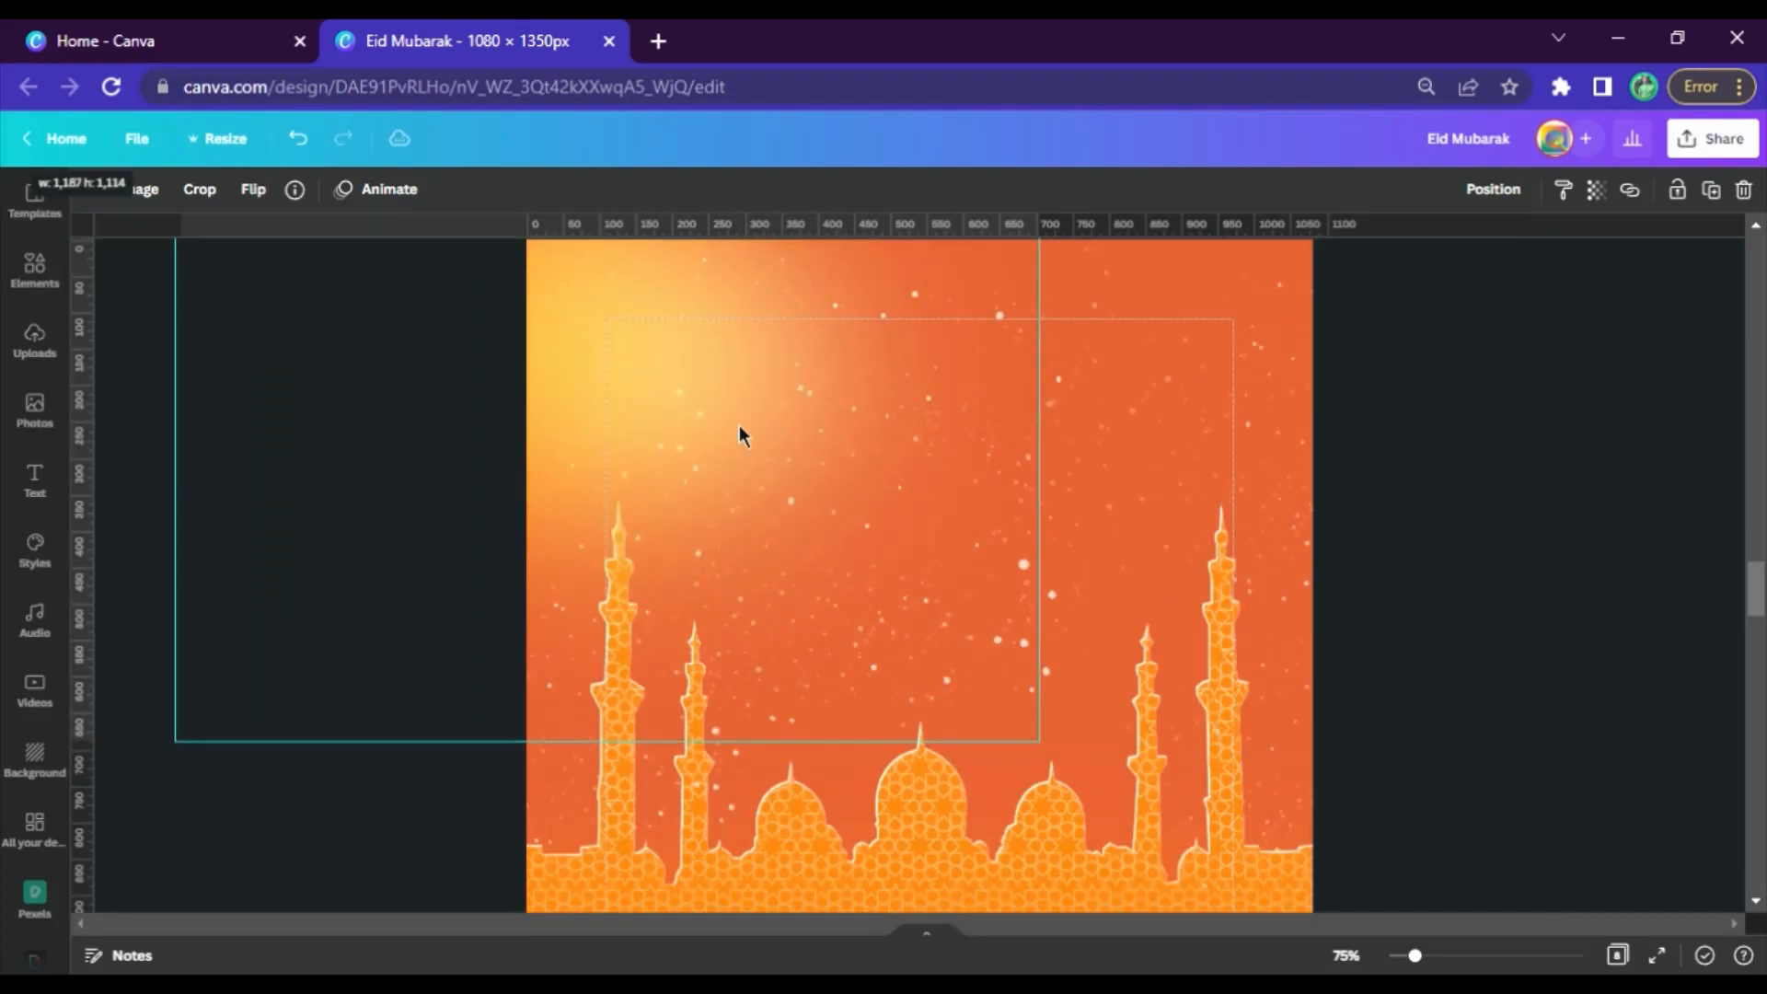
drag(607, 379, 968, 561)
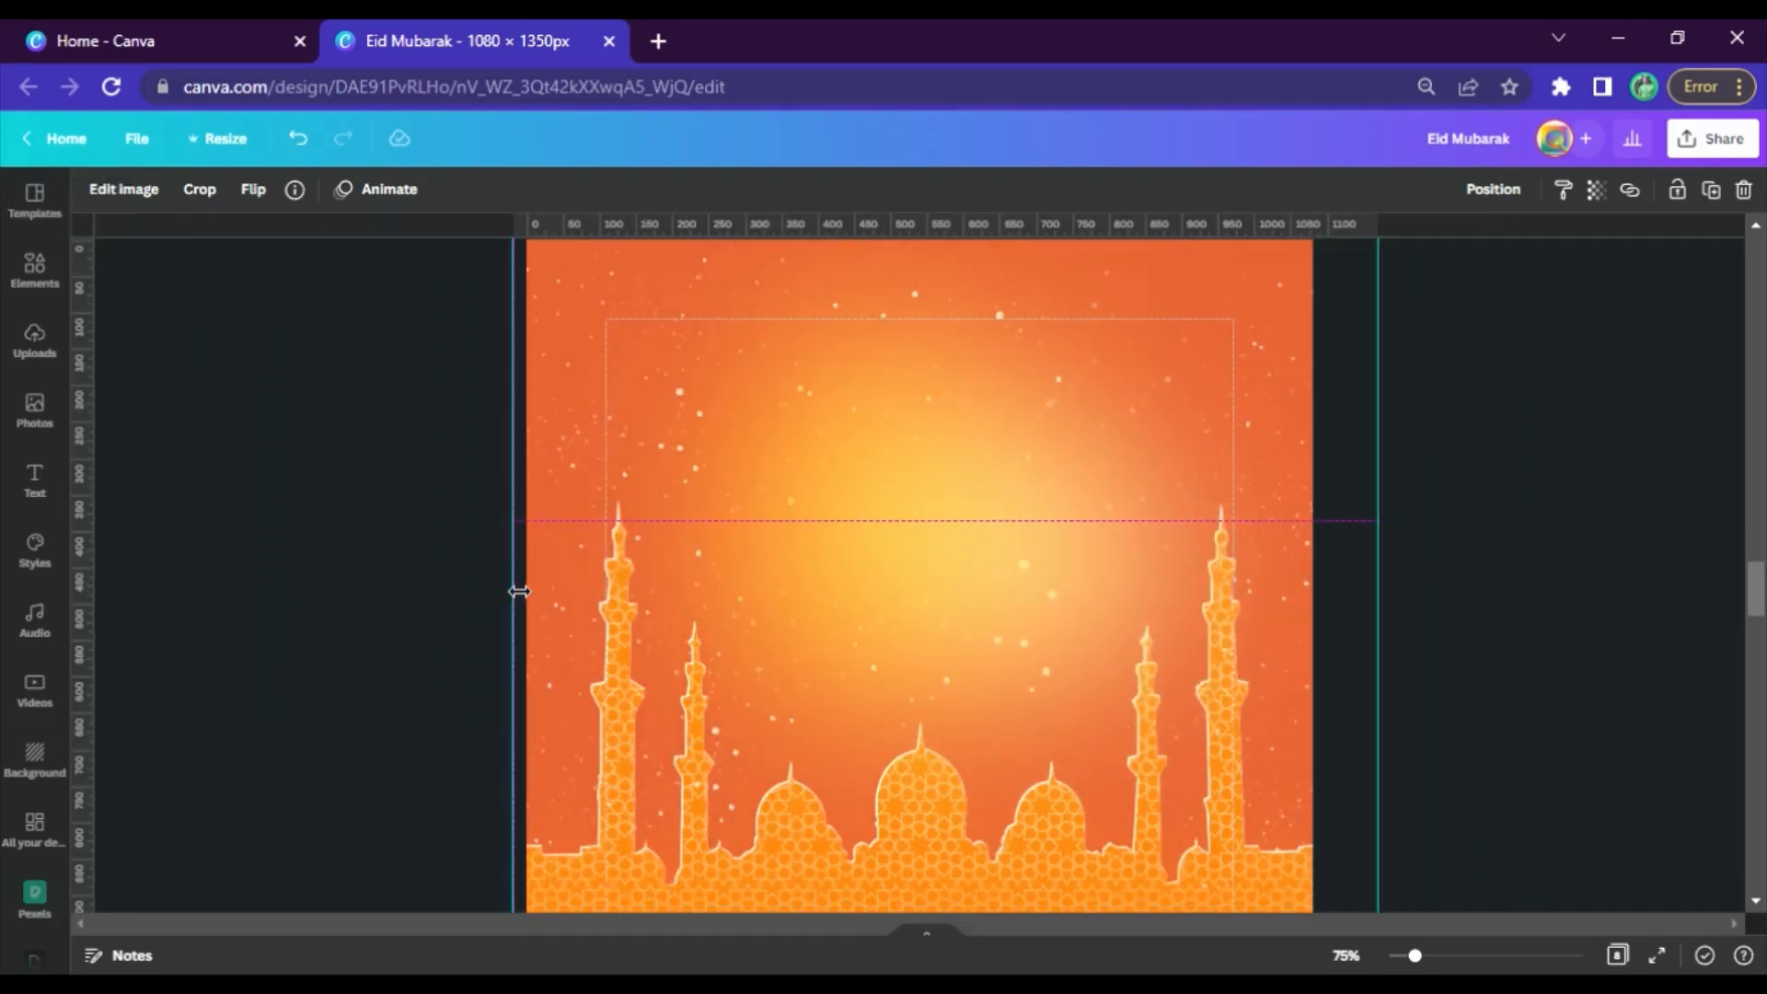
scroll(519, 592, up, 3)
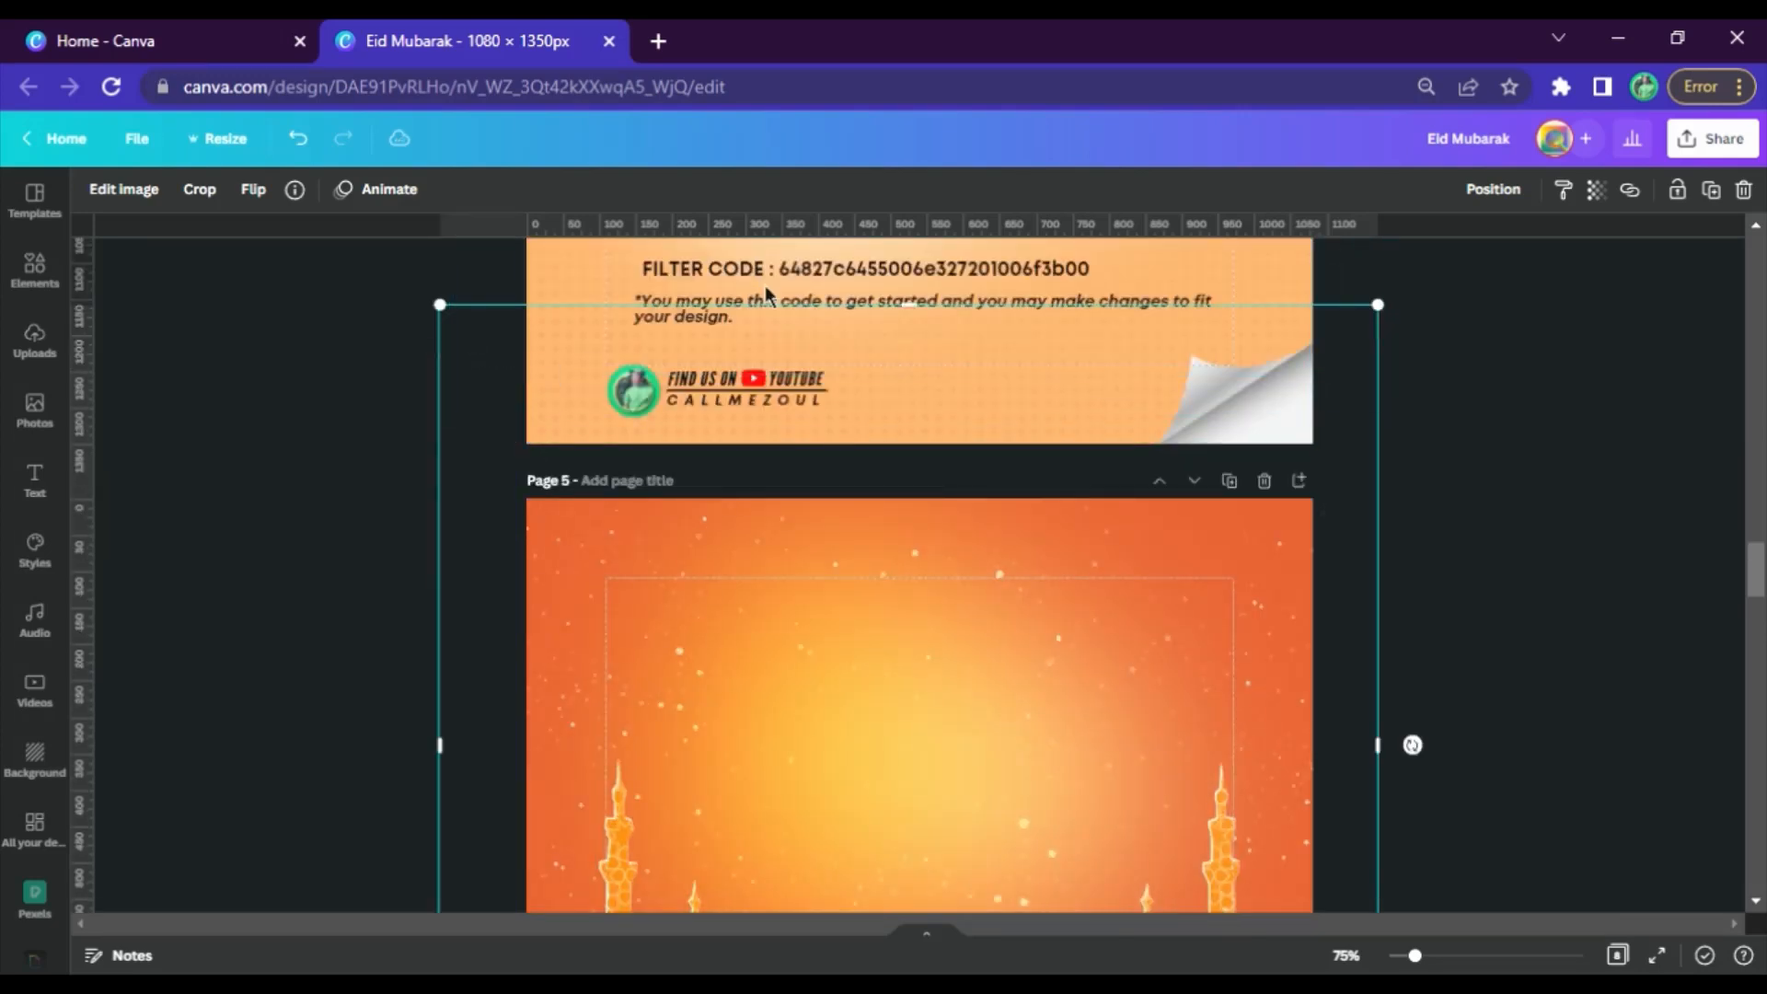
scroll(942, 394, down, 3)
drag(942, 394, 992, 441)
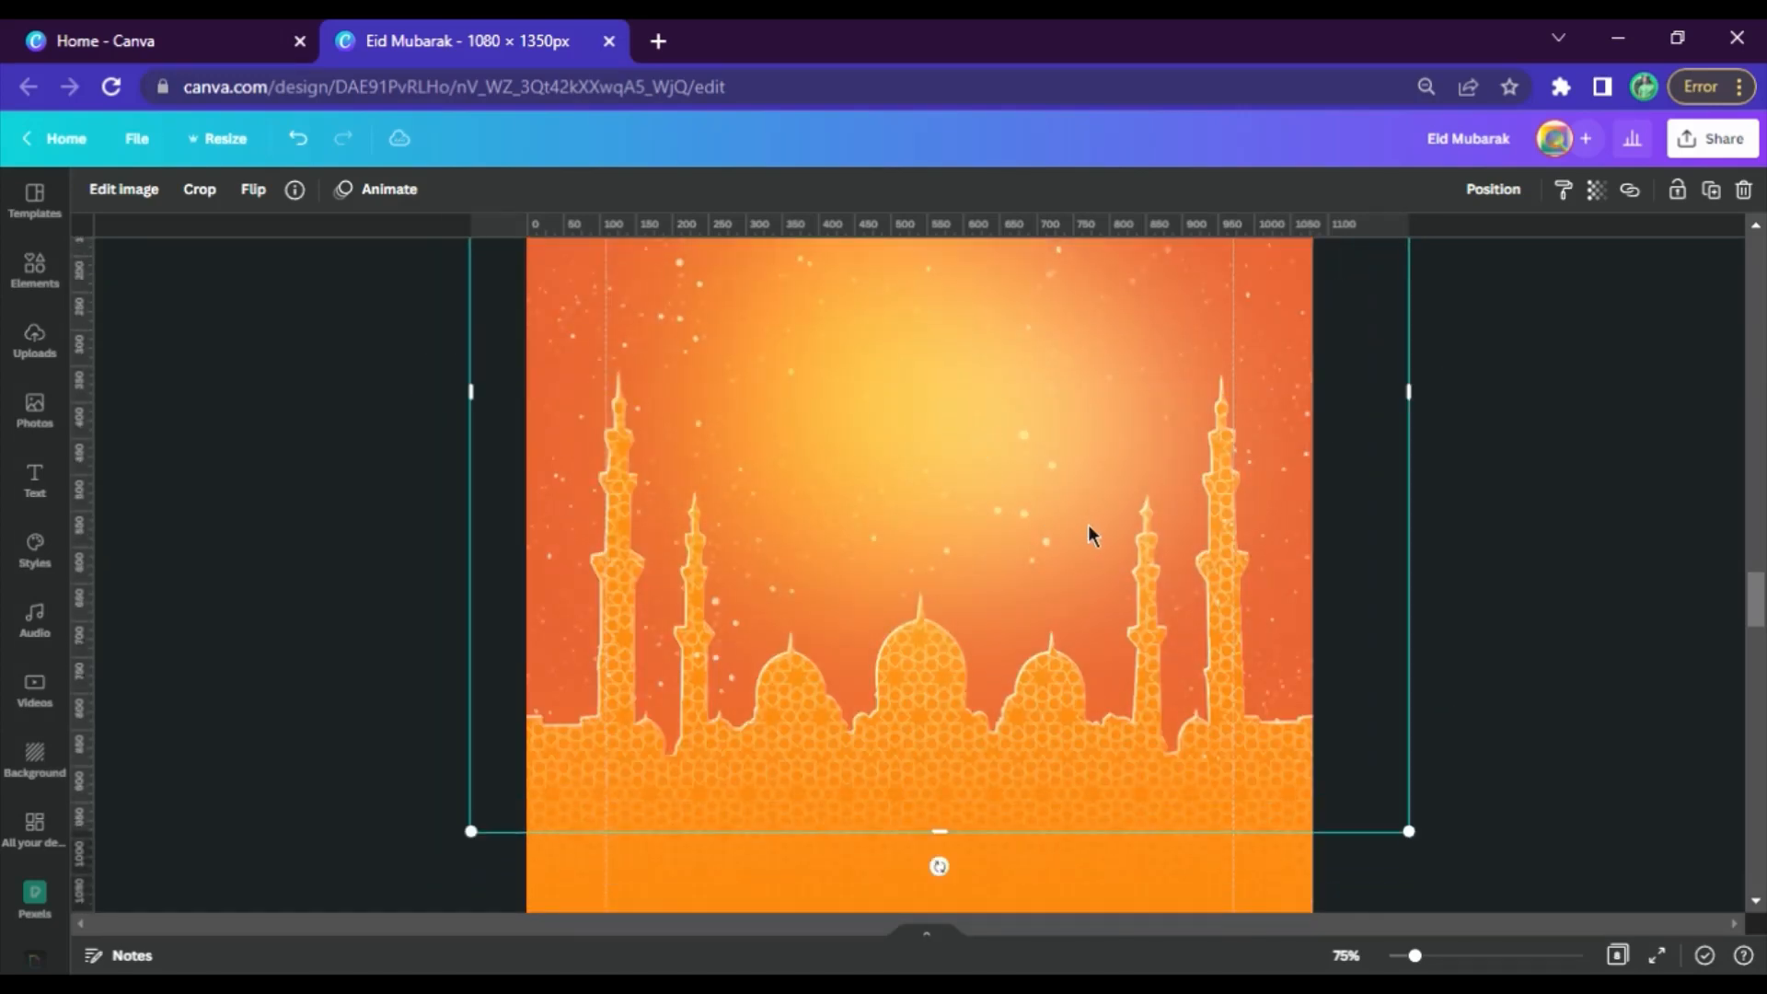
scroll(1089, 525, up, 2)
click(1555, 545)
Copy the Eid Mubarak crescent with lanterns from page 4's element list and paste it onto page 5
scroll(1319, 548, up, 5)
scroll(1038, 441, up, 7)
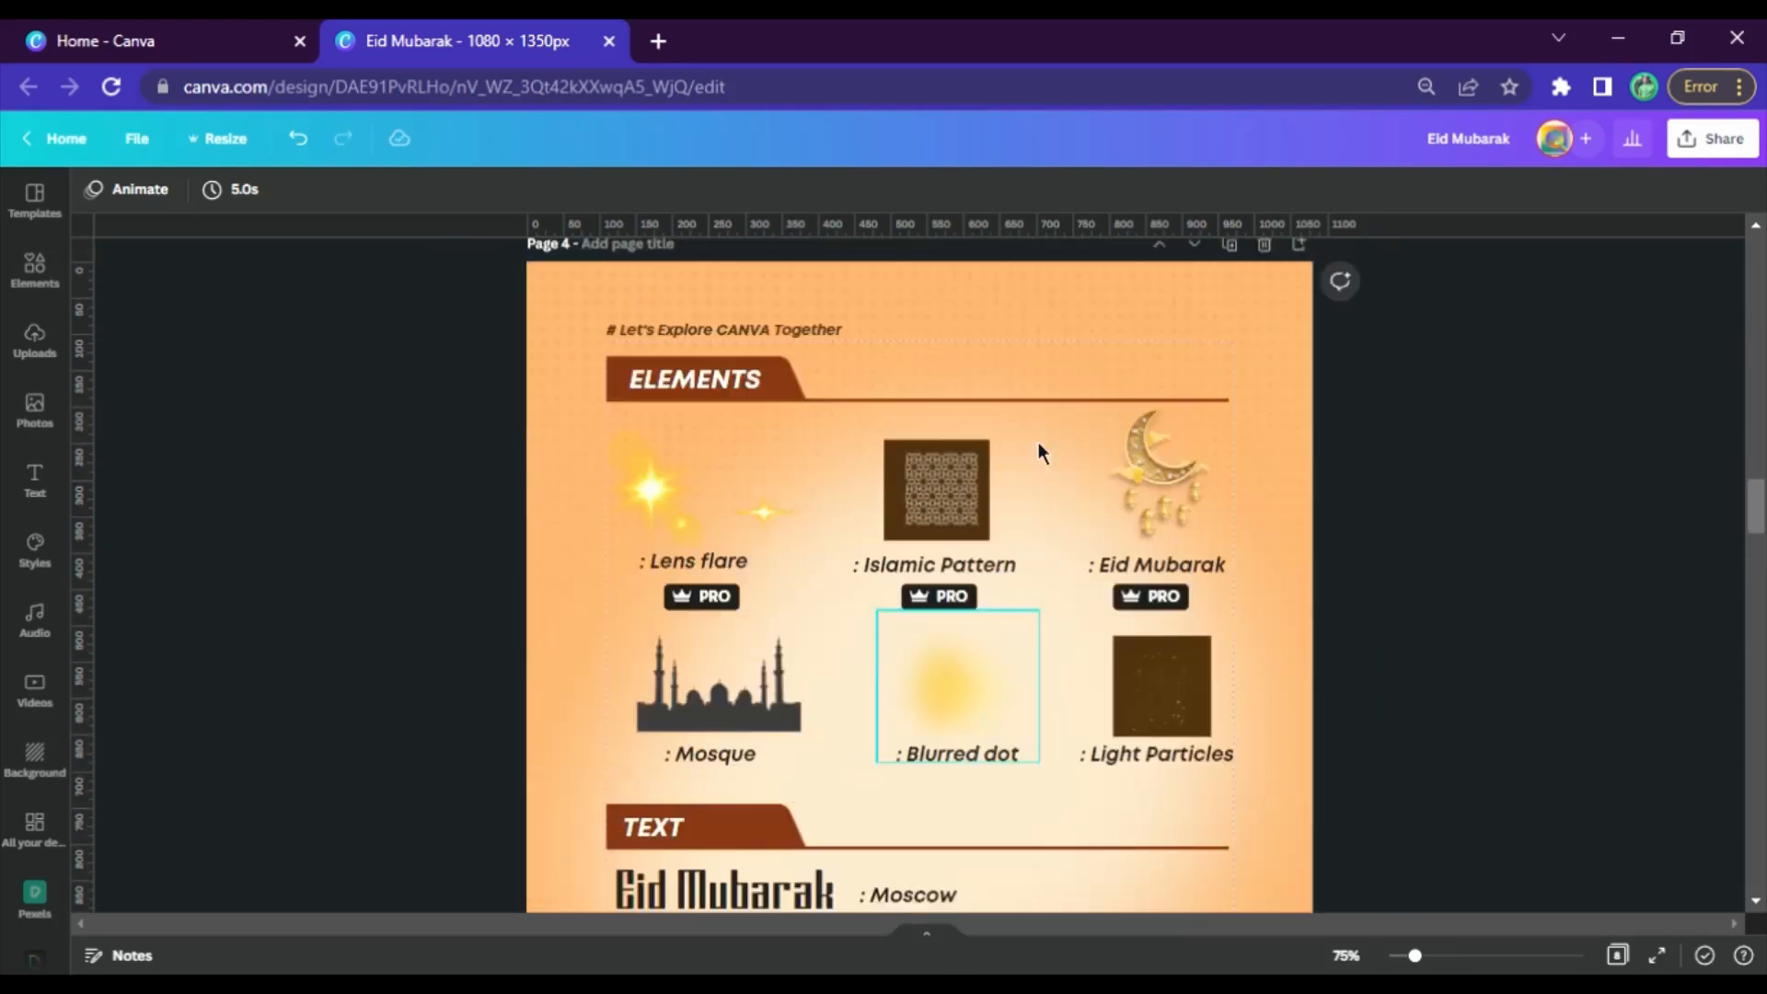
click(1184, 589)
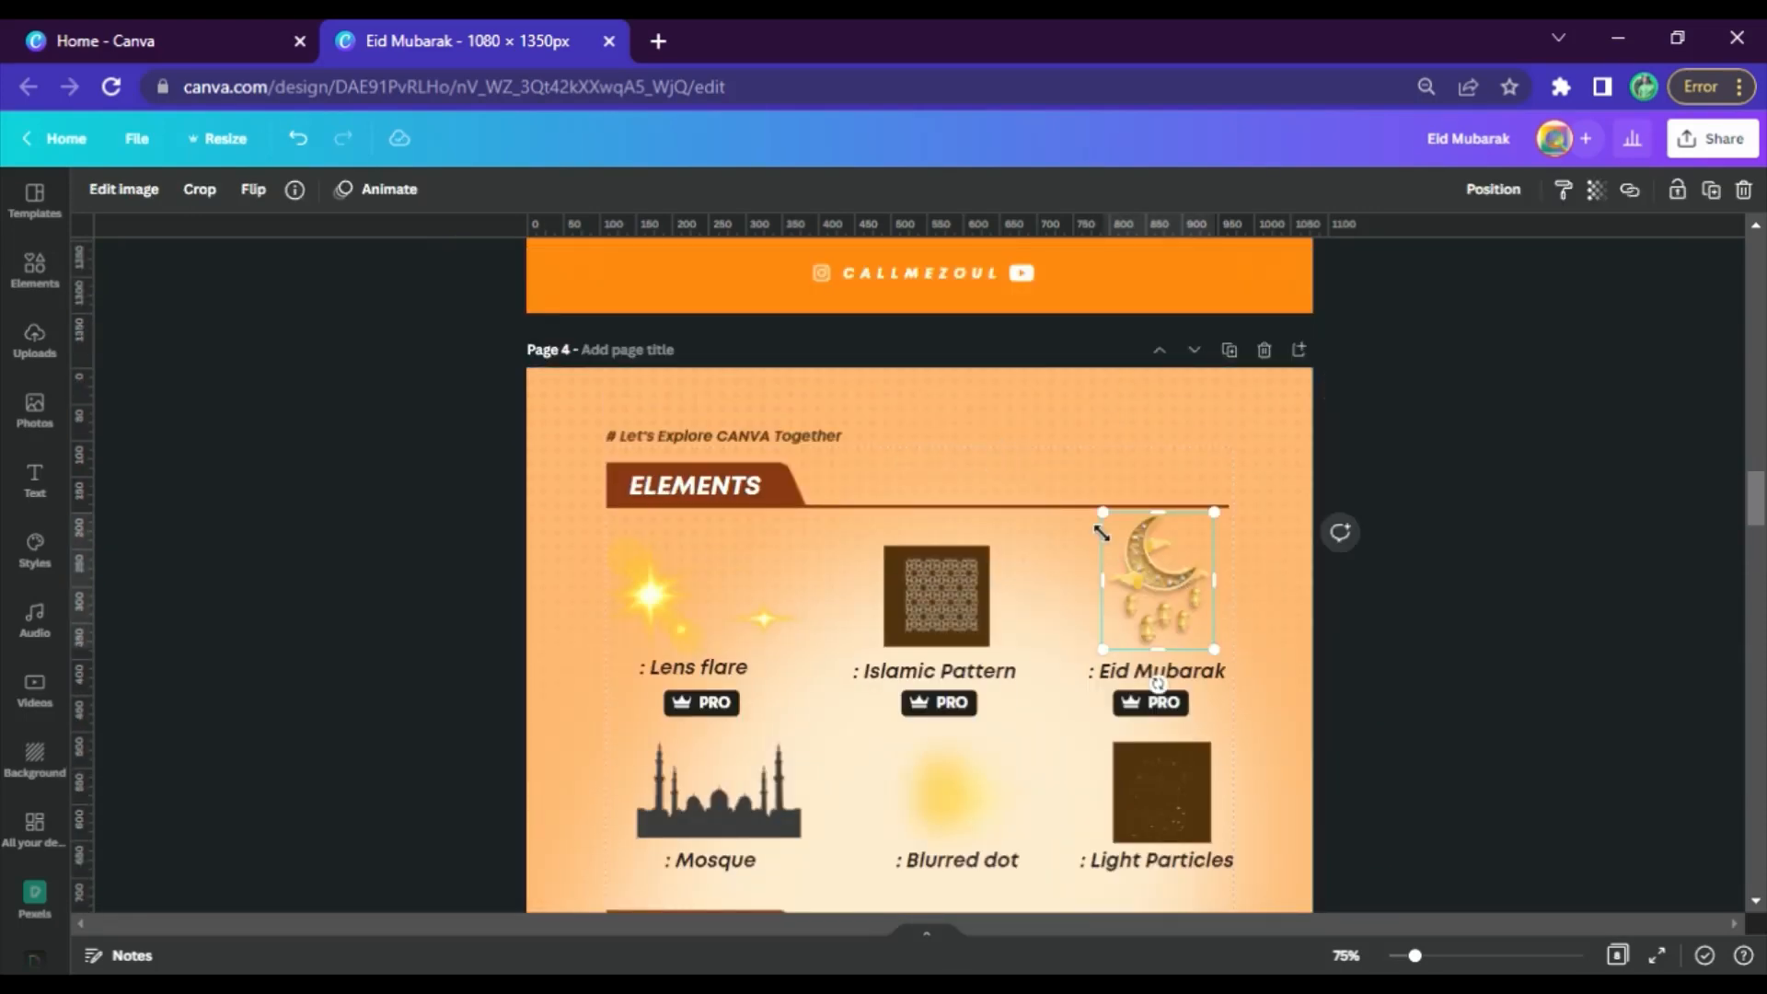
scroll(931, 644, down, 7)
click(922, 603)
scroll(930, 598, down, 3)
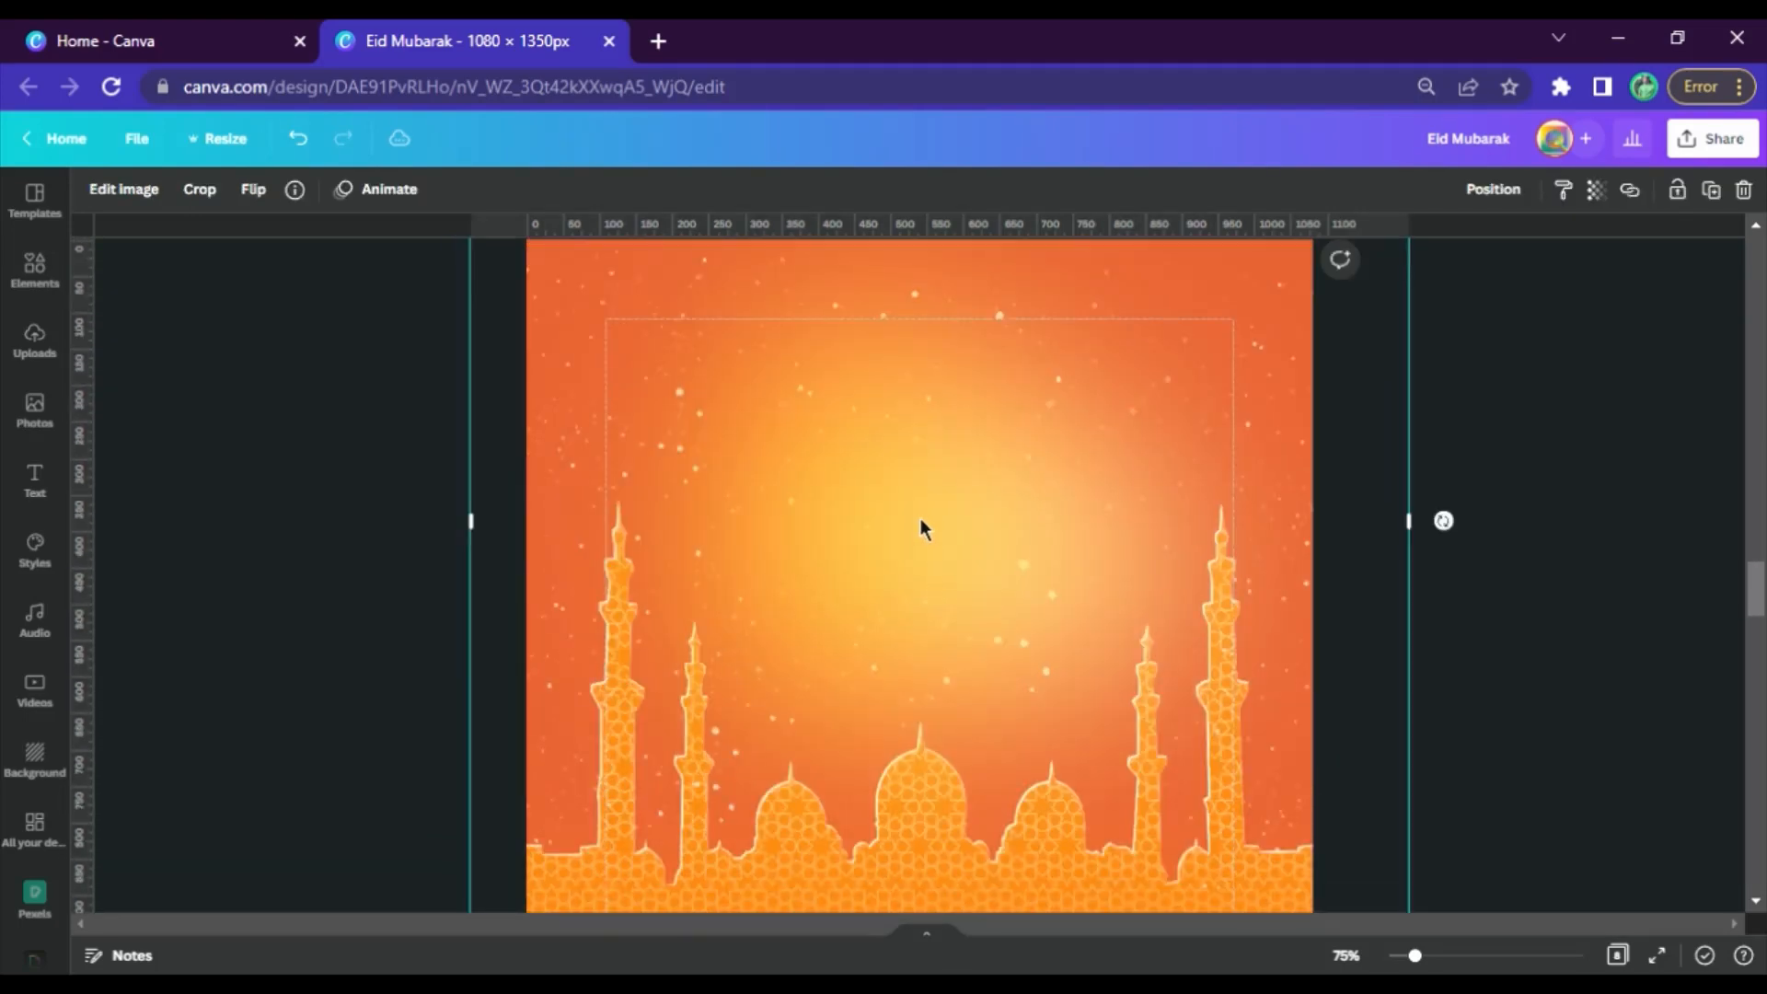
key(ctrl+v)
Enlarge the crescent with lanterns to about 782 × 957 and centre it over the glow, with the lanterns hanging before the mosque
drag(1118, 541, 533, 875)
drag(983, 696, 961, 595)
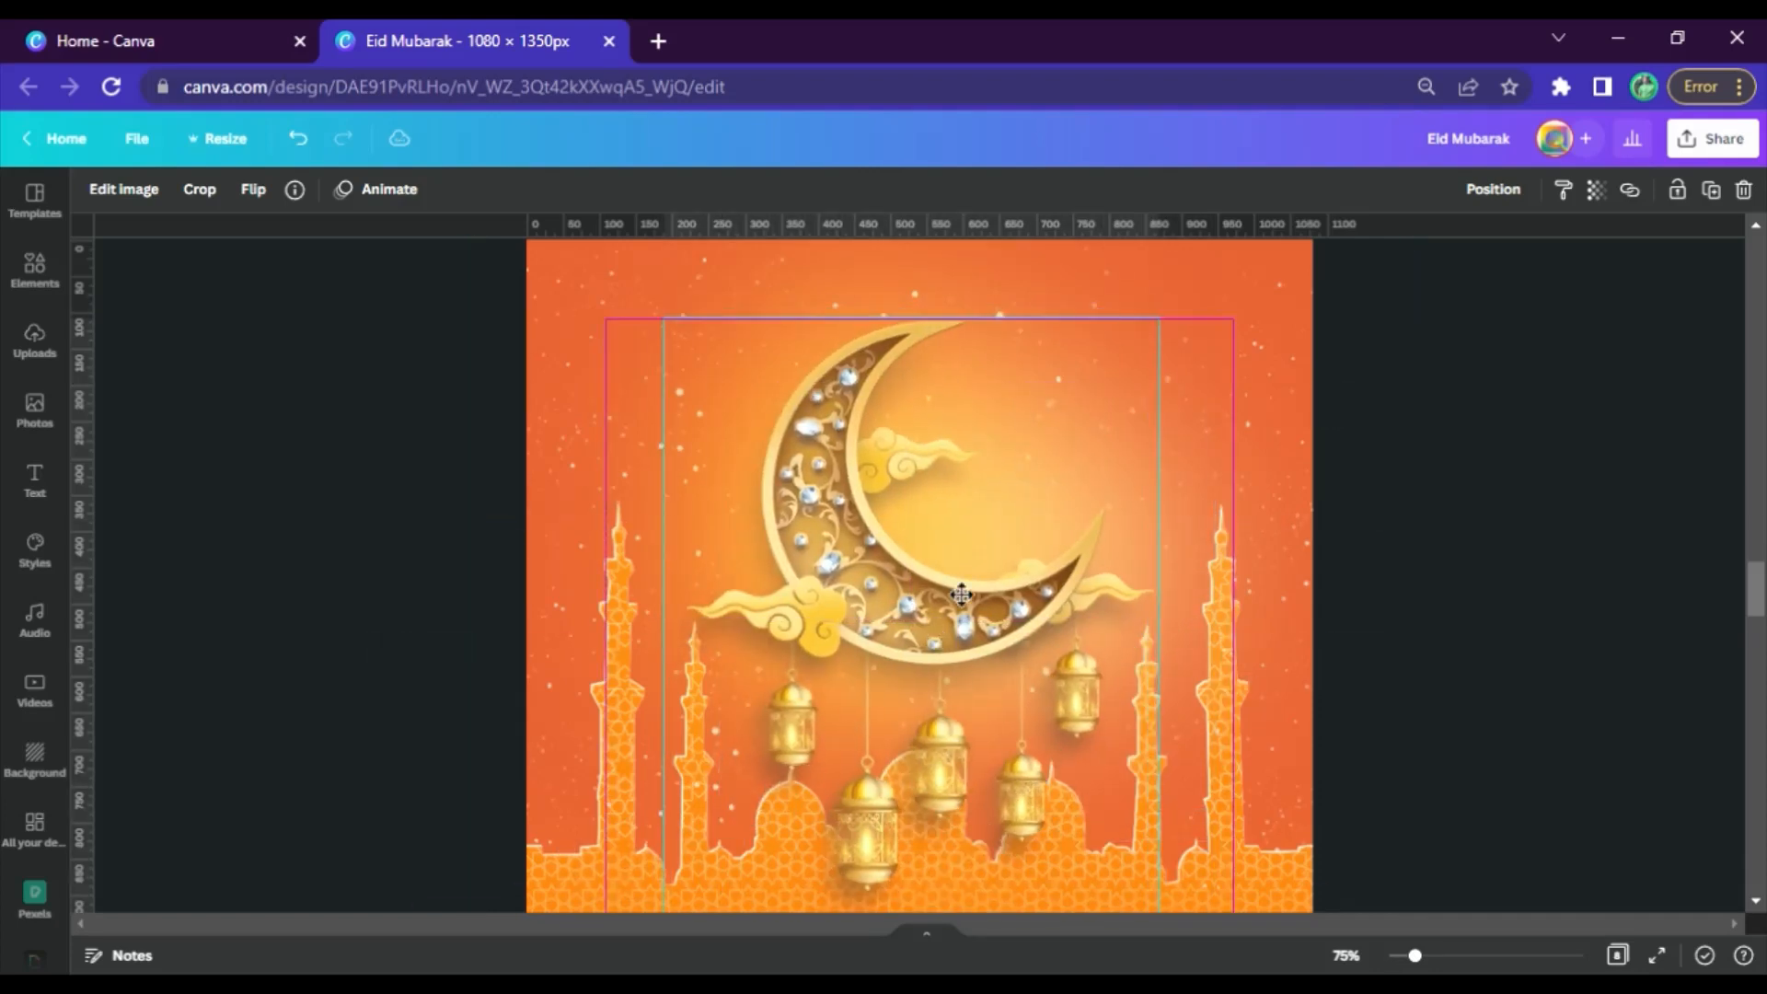
scroll(962, 595, down, 3)
drag(1159, 663, 1238, 760)
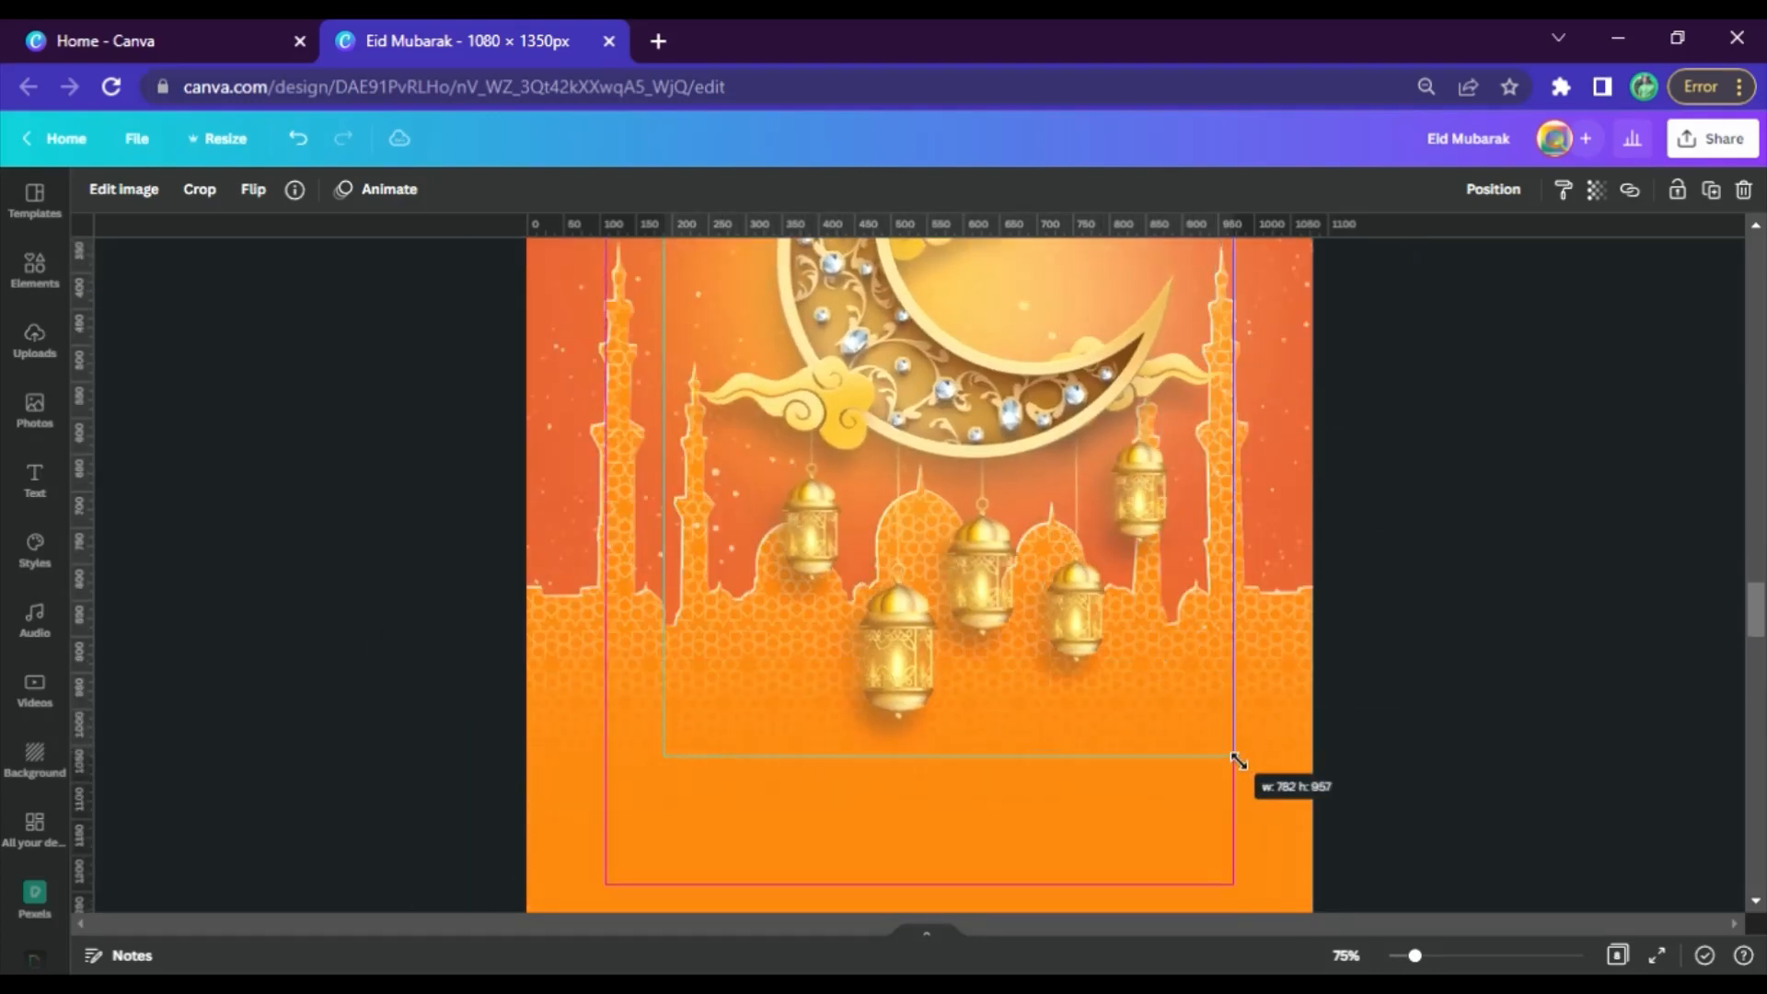
scroll(1040, 611, up, 4)
drag(1040, 611, 1001, 633)
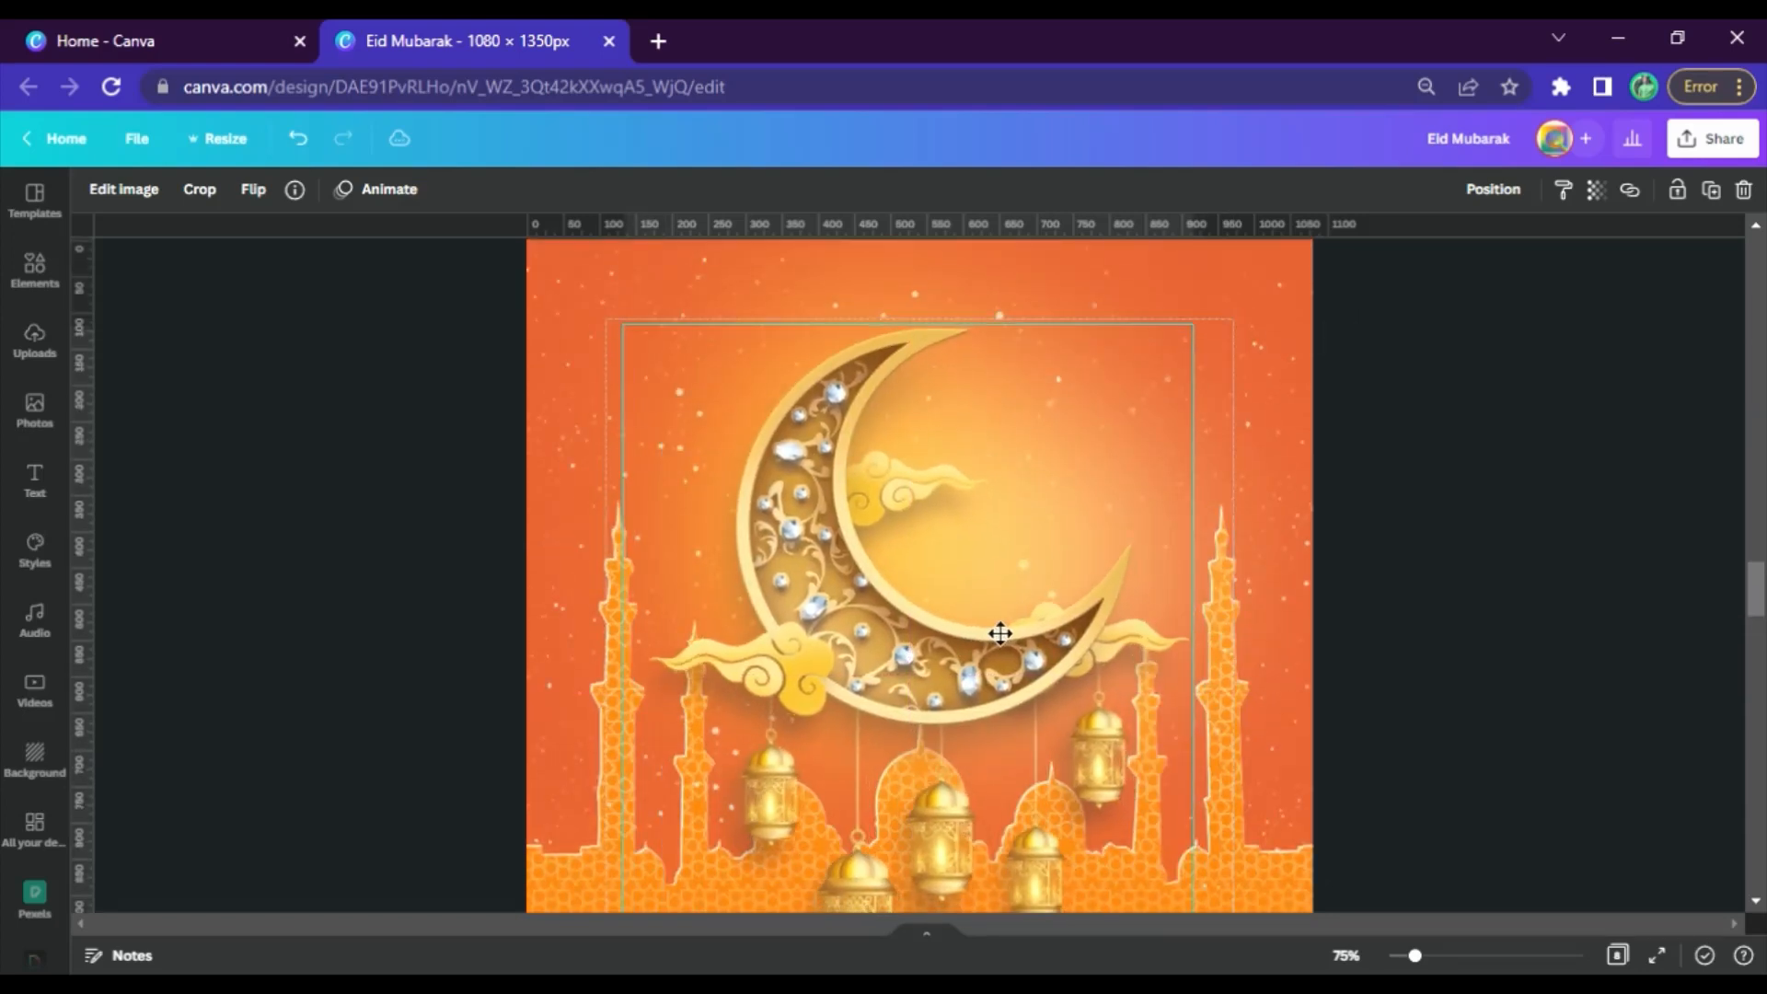
click(1510, 663)
Set the zoom to 50%, check the finished poster on page 3, and copy the filter code 64827c6455006e327201006f3b00 from page 4
click(941, 582)
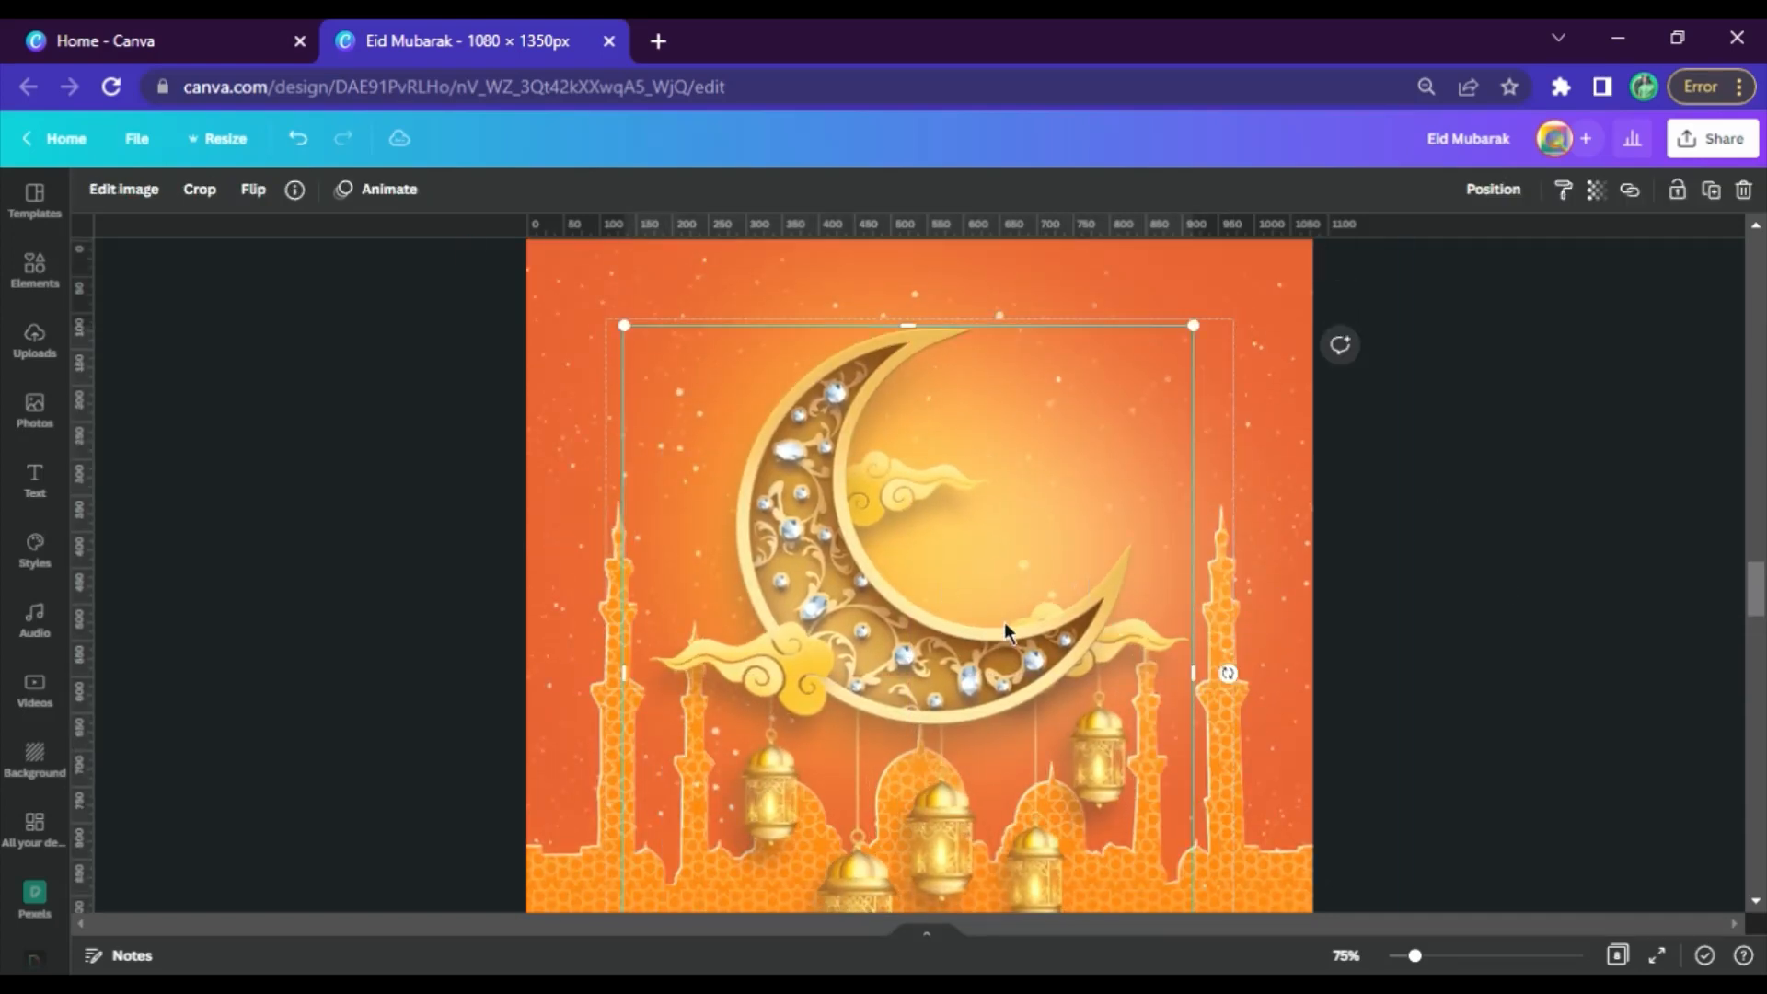
click(1378, 961)
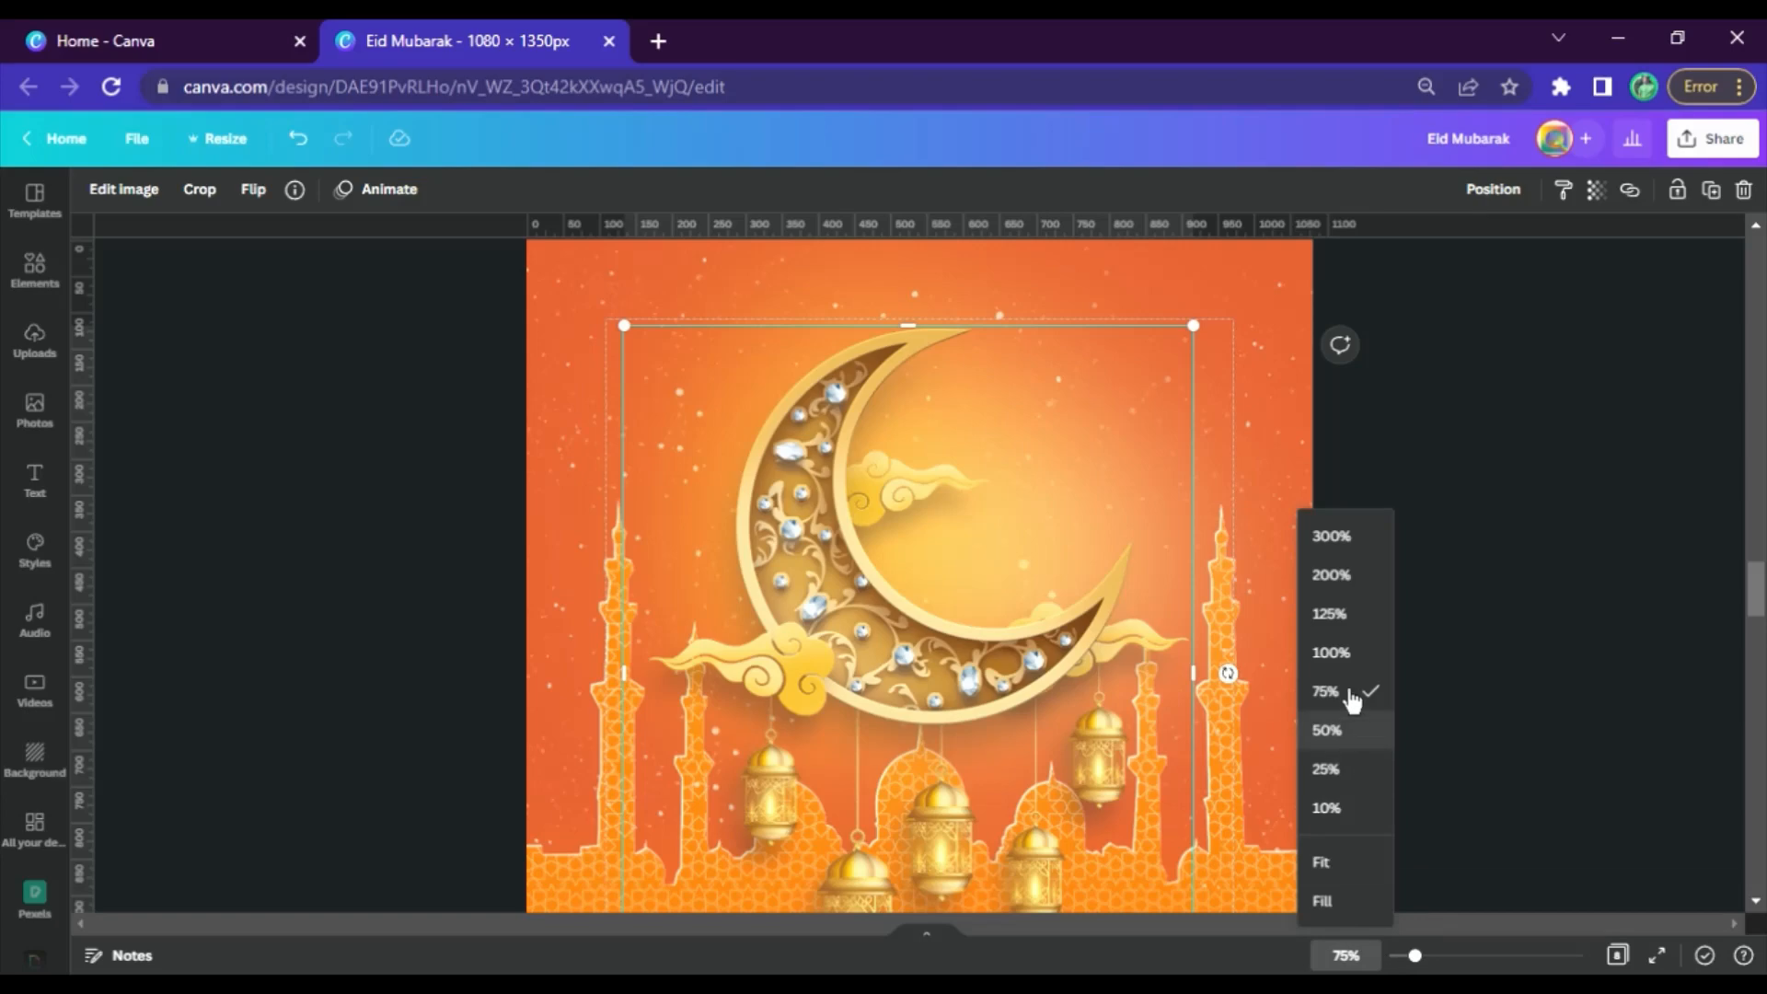
click(1333, 729)
scroll(1007, 591, up, 12)
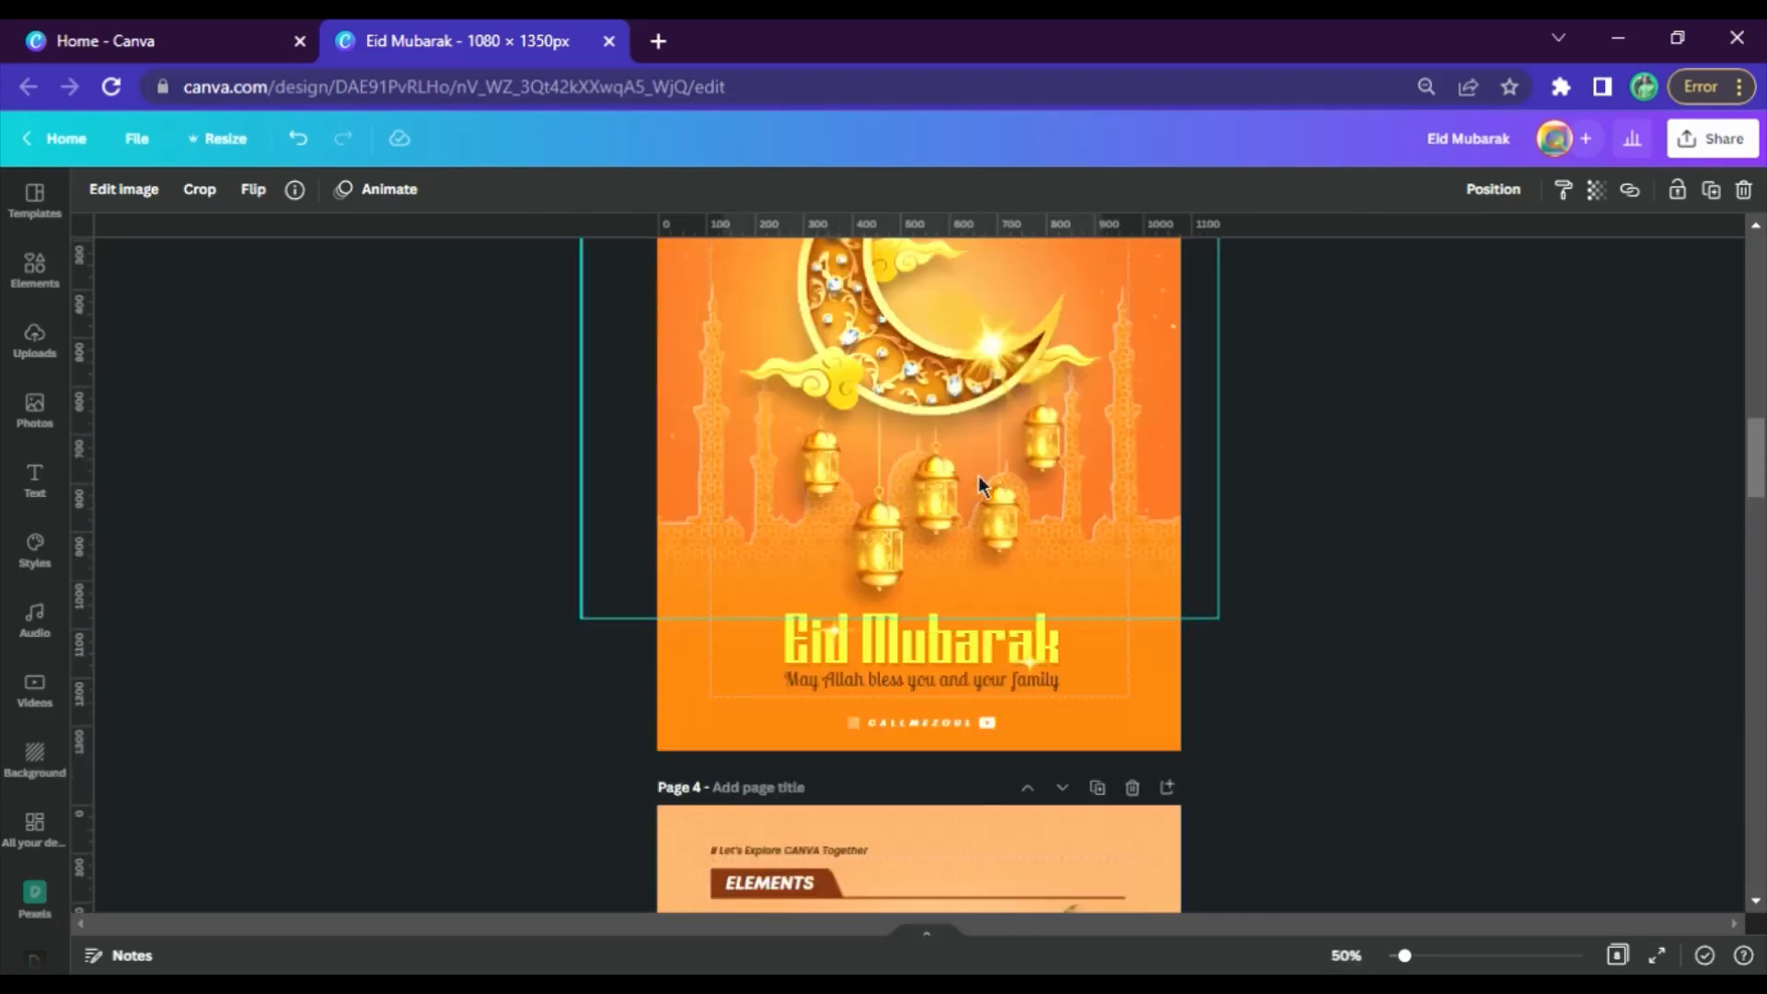
scroll(897, 545, down, 10)
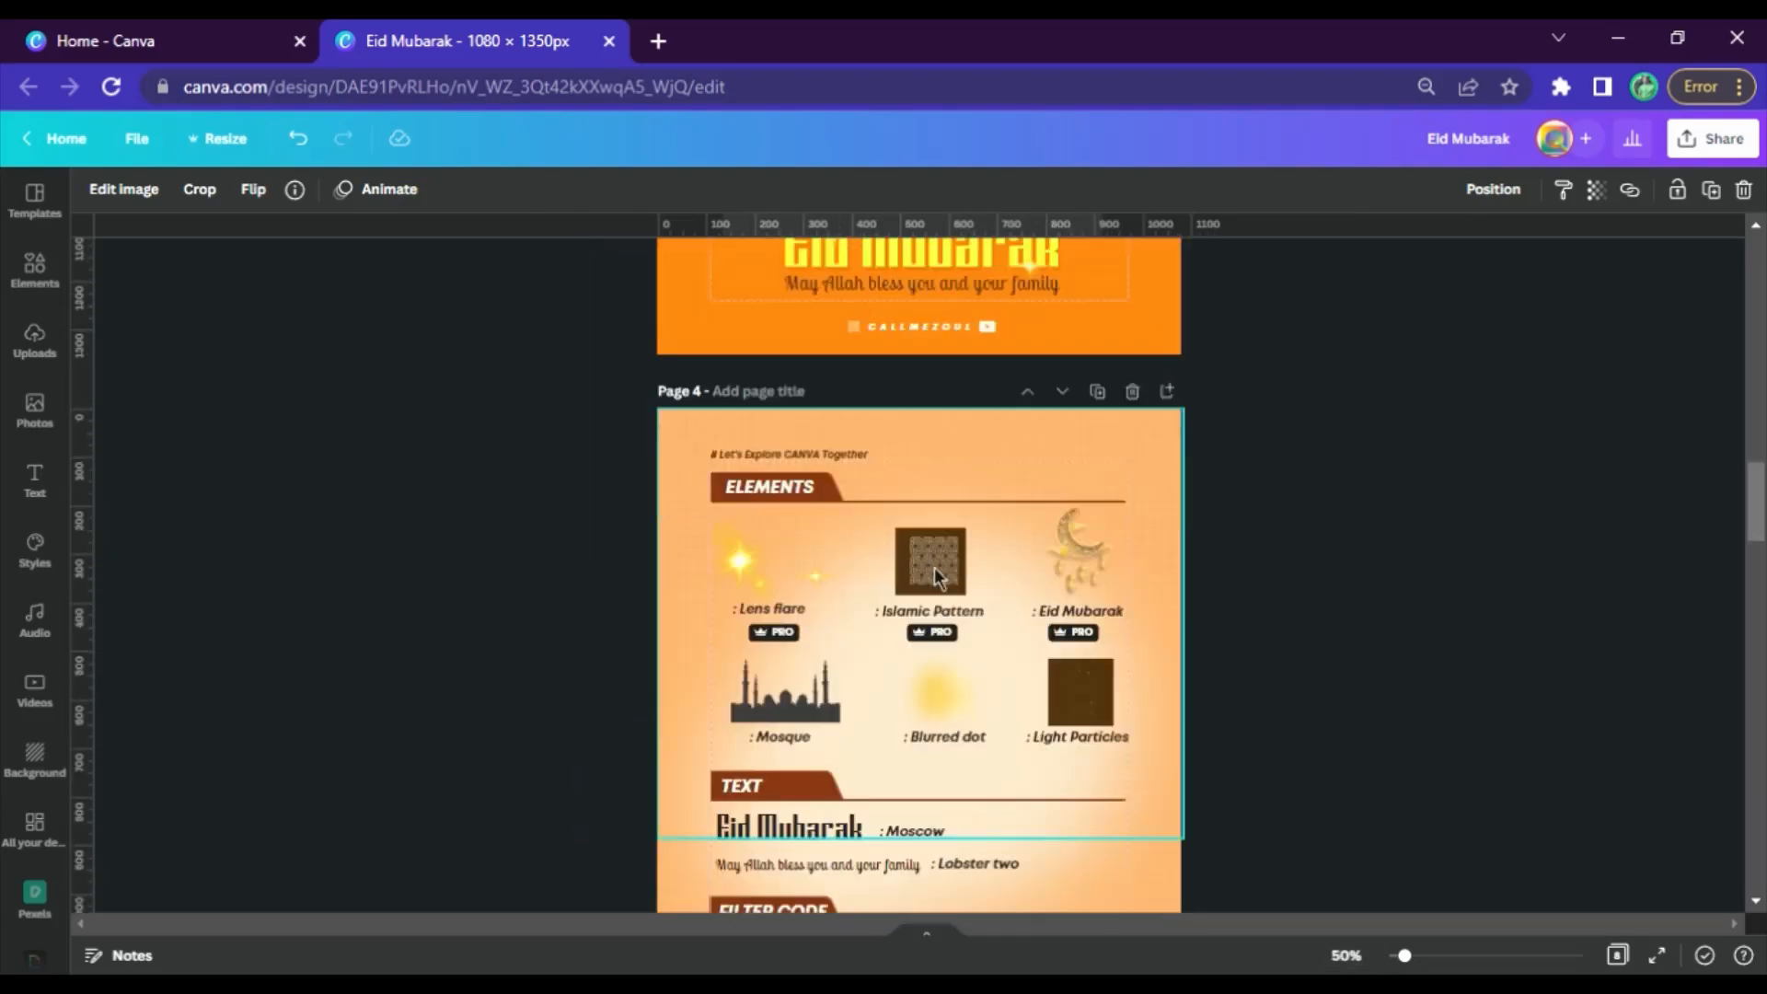
click(914, 567)
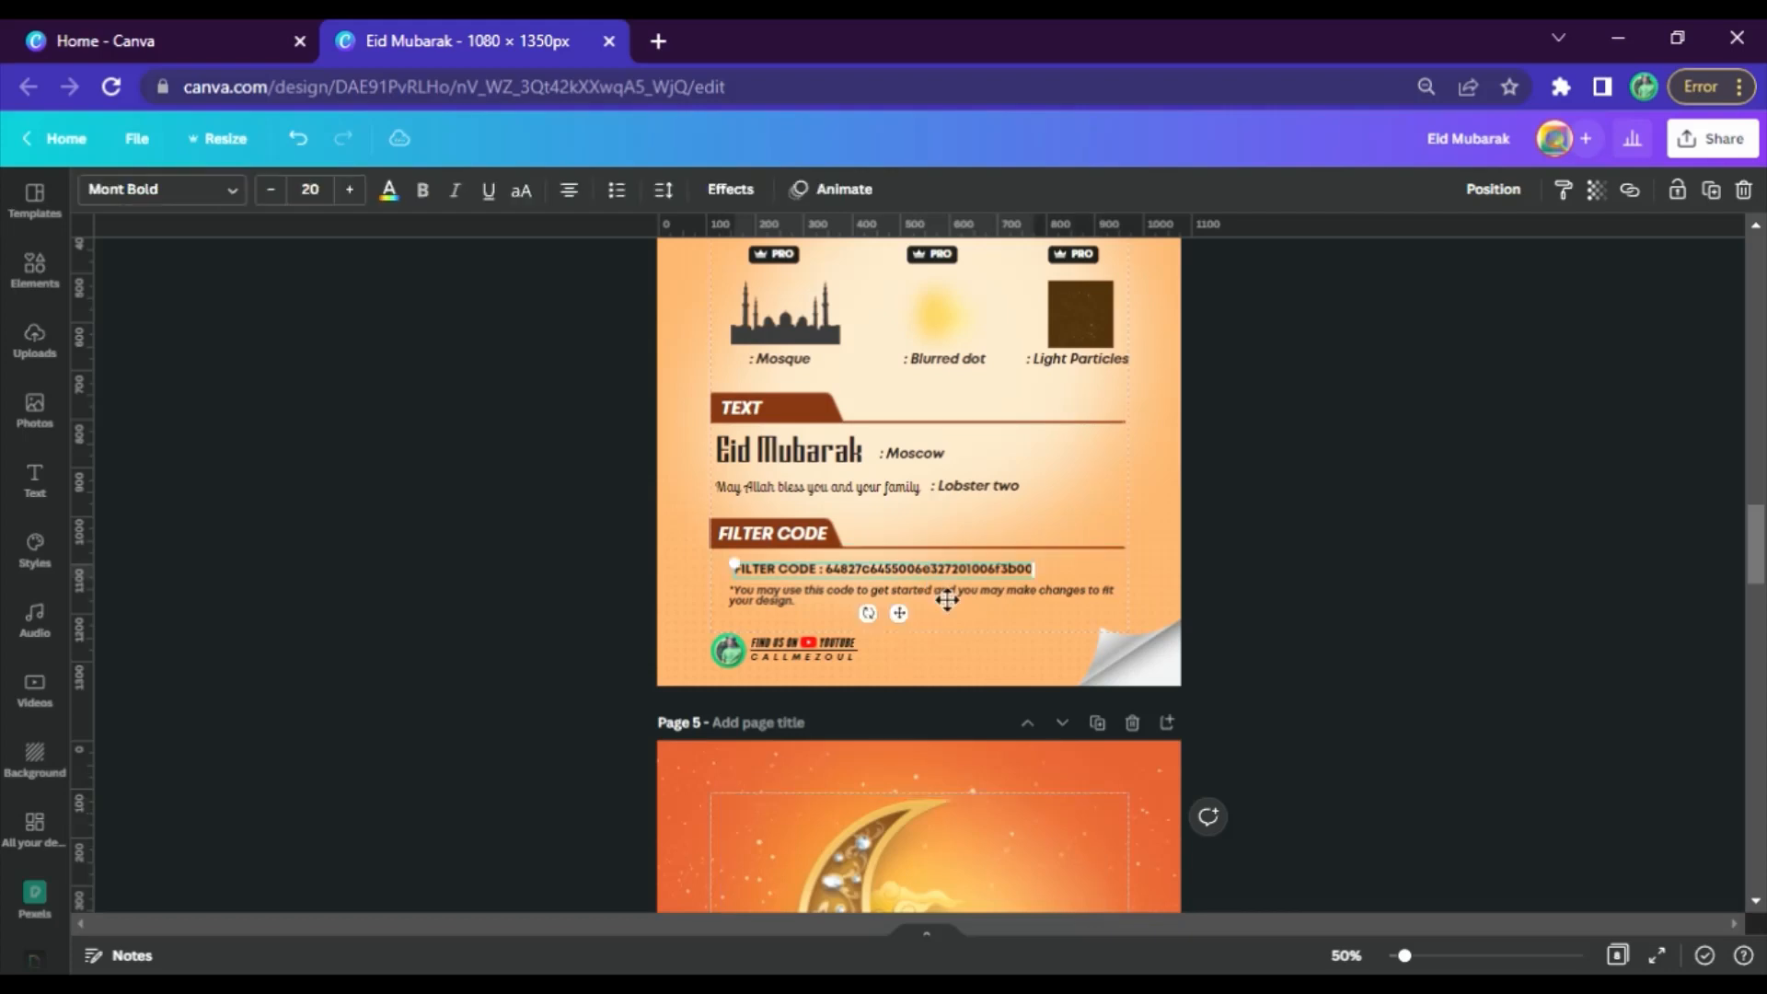
double_click(952, 572)
scroll(1010, 681, down, 5)
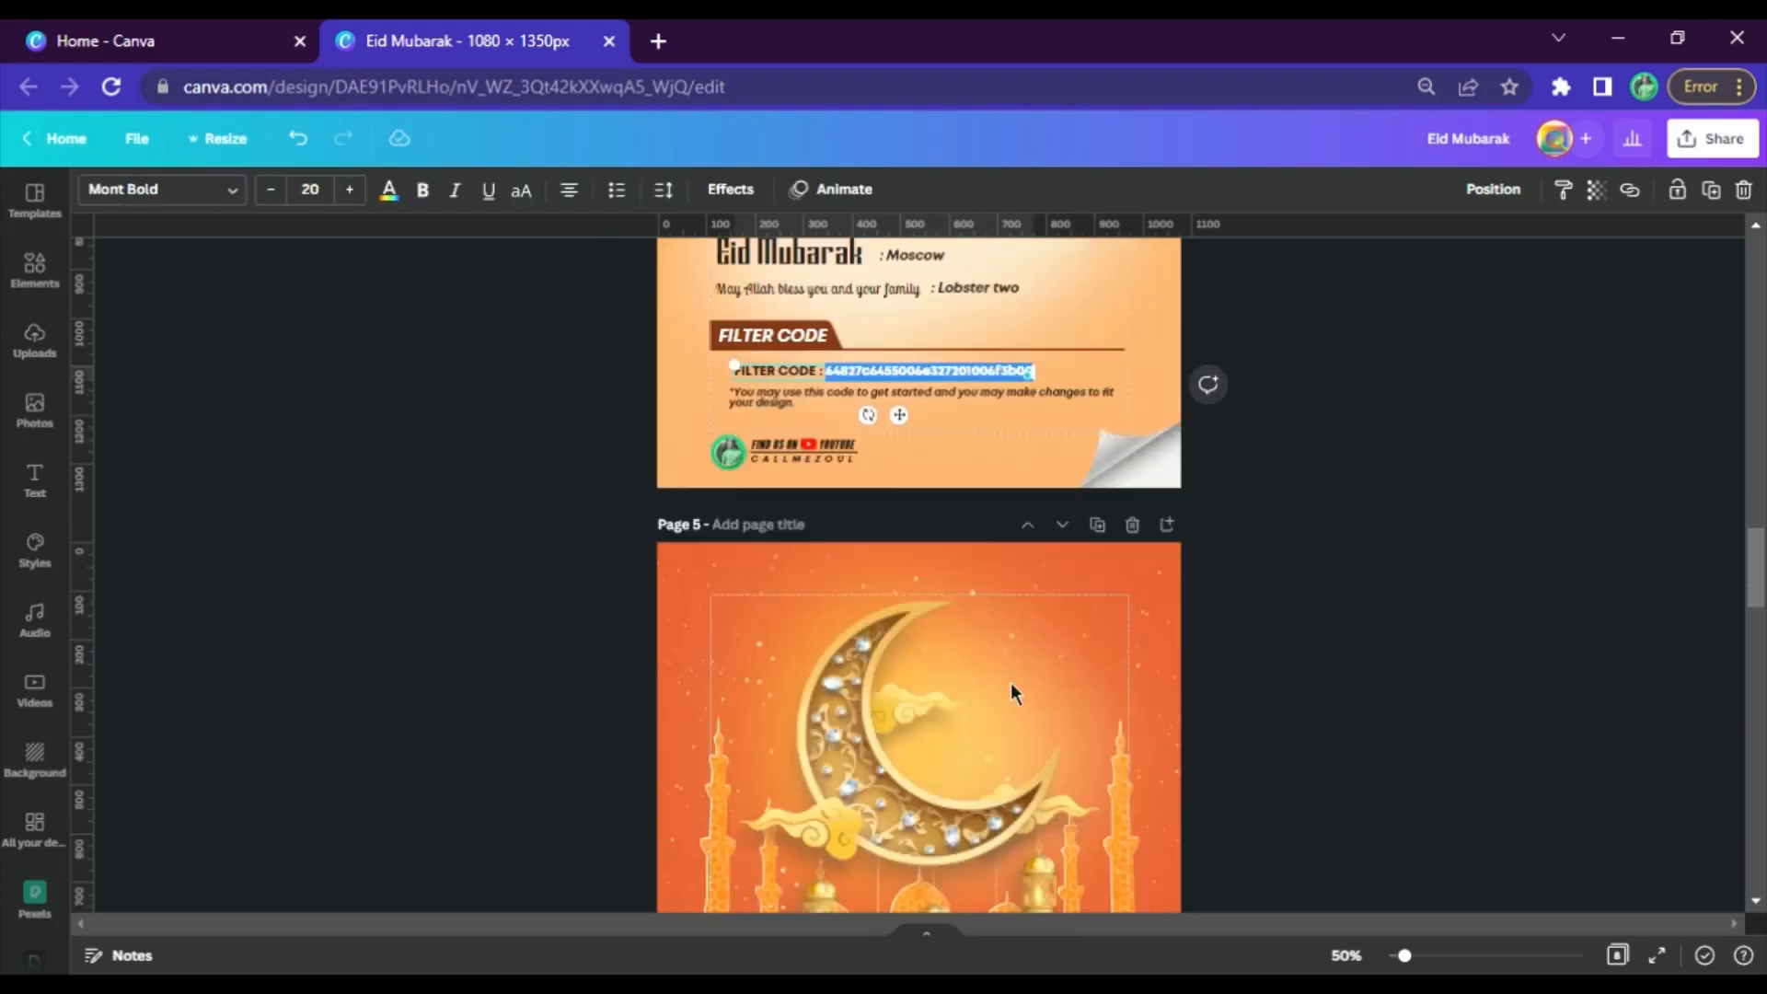
Apply the copied filter code to the crescent image on page 5 through its image adjustments
click(919, 642)
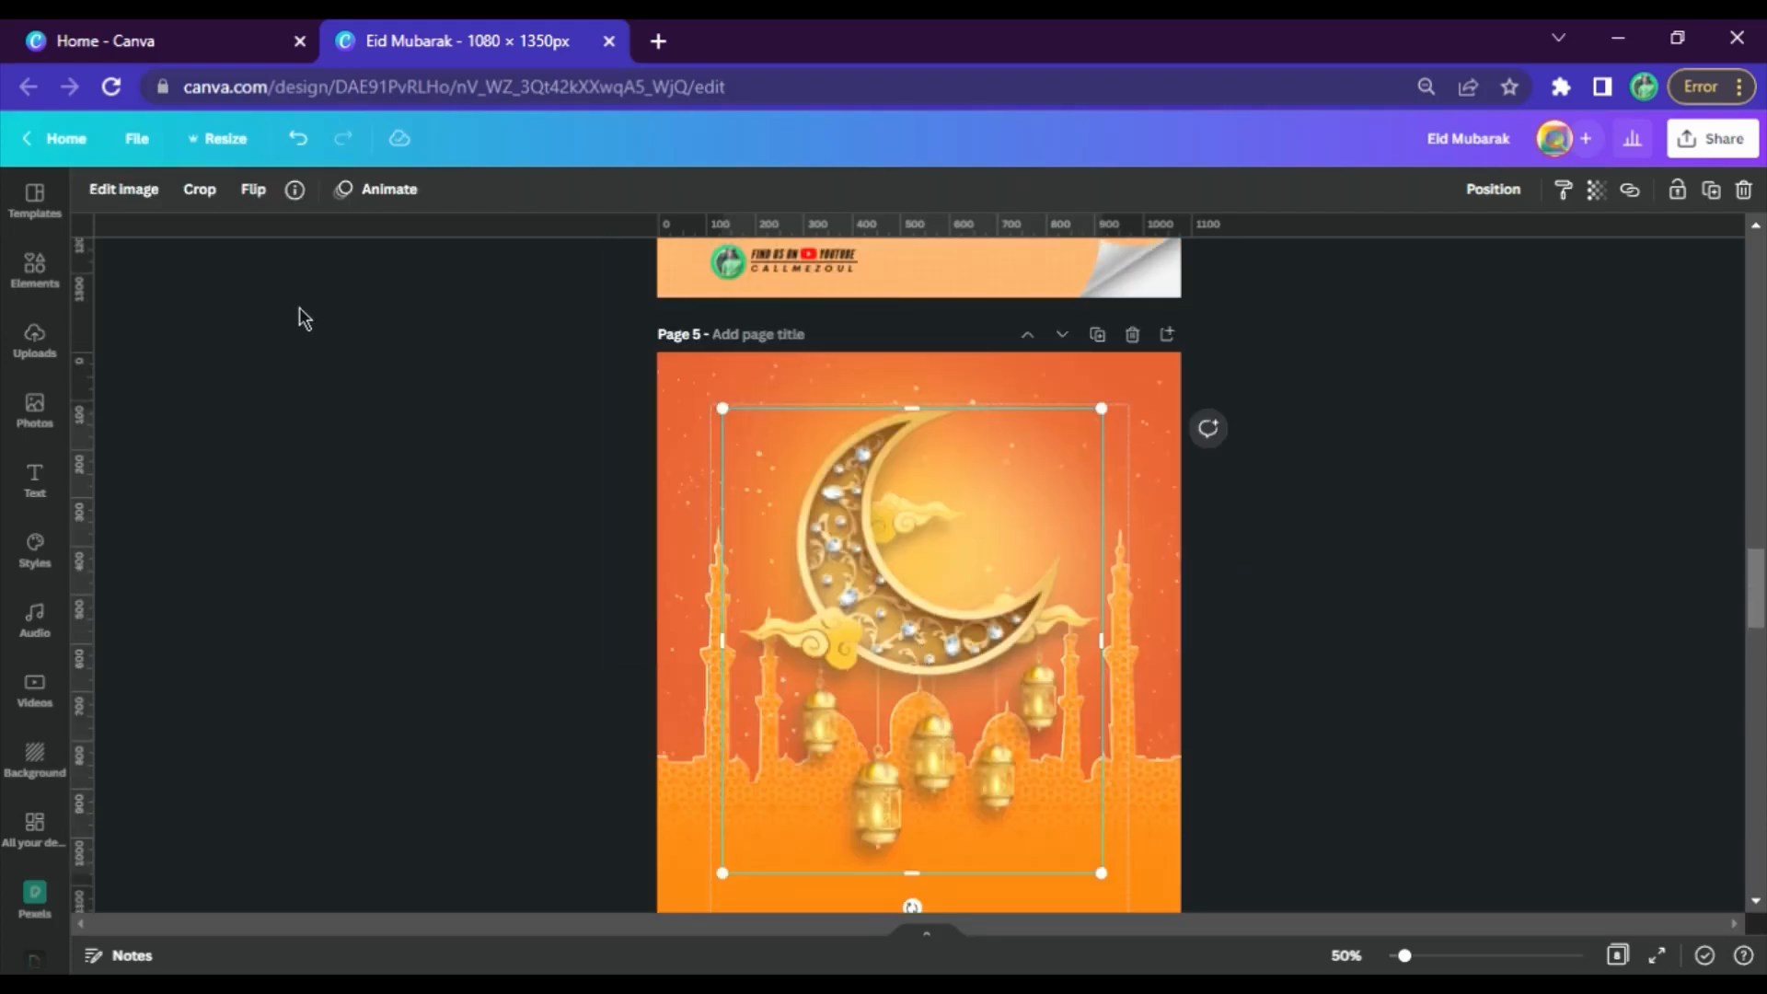
click(124, 188)
click(376, 567)
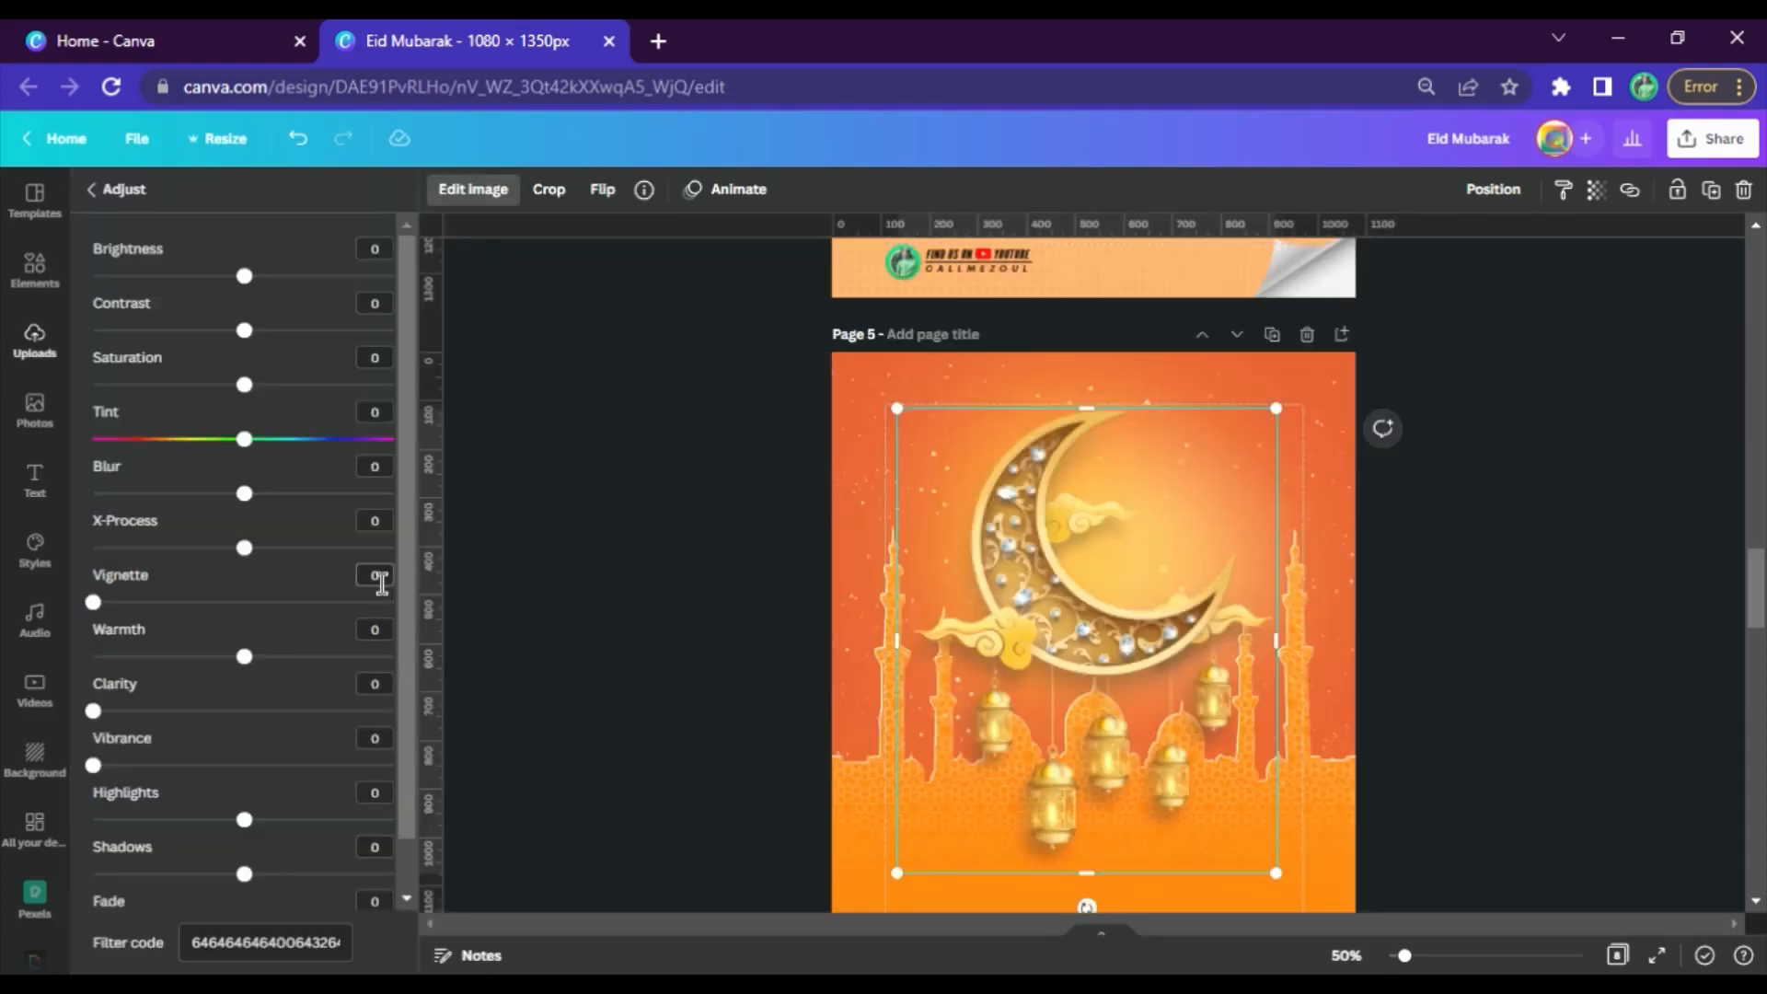
click(246, 926)
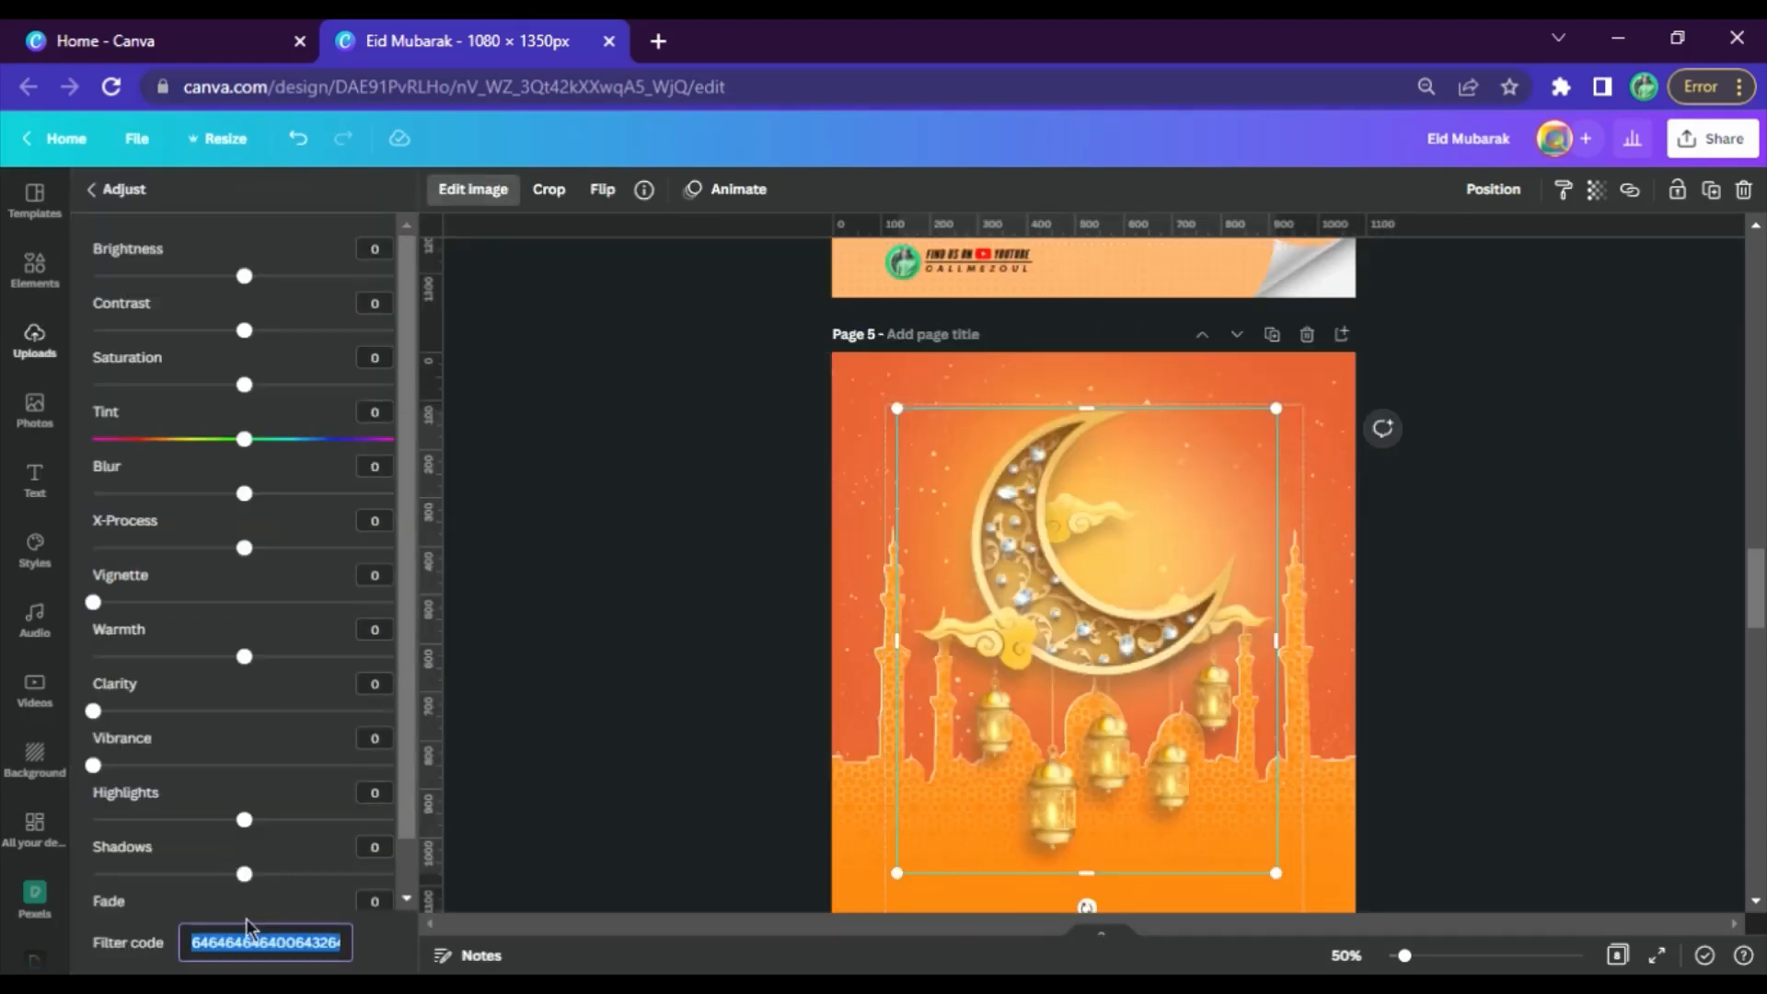
click(1448, 566)
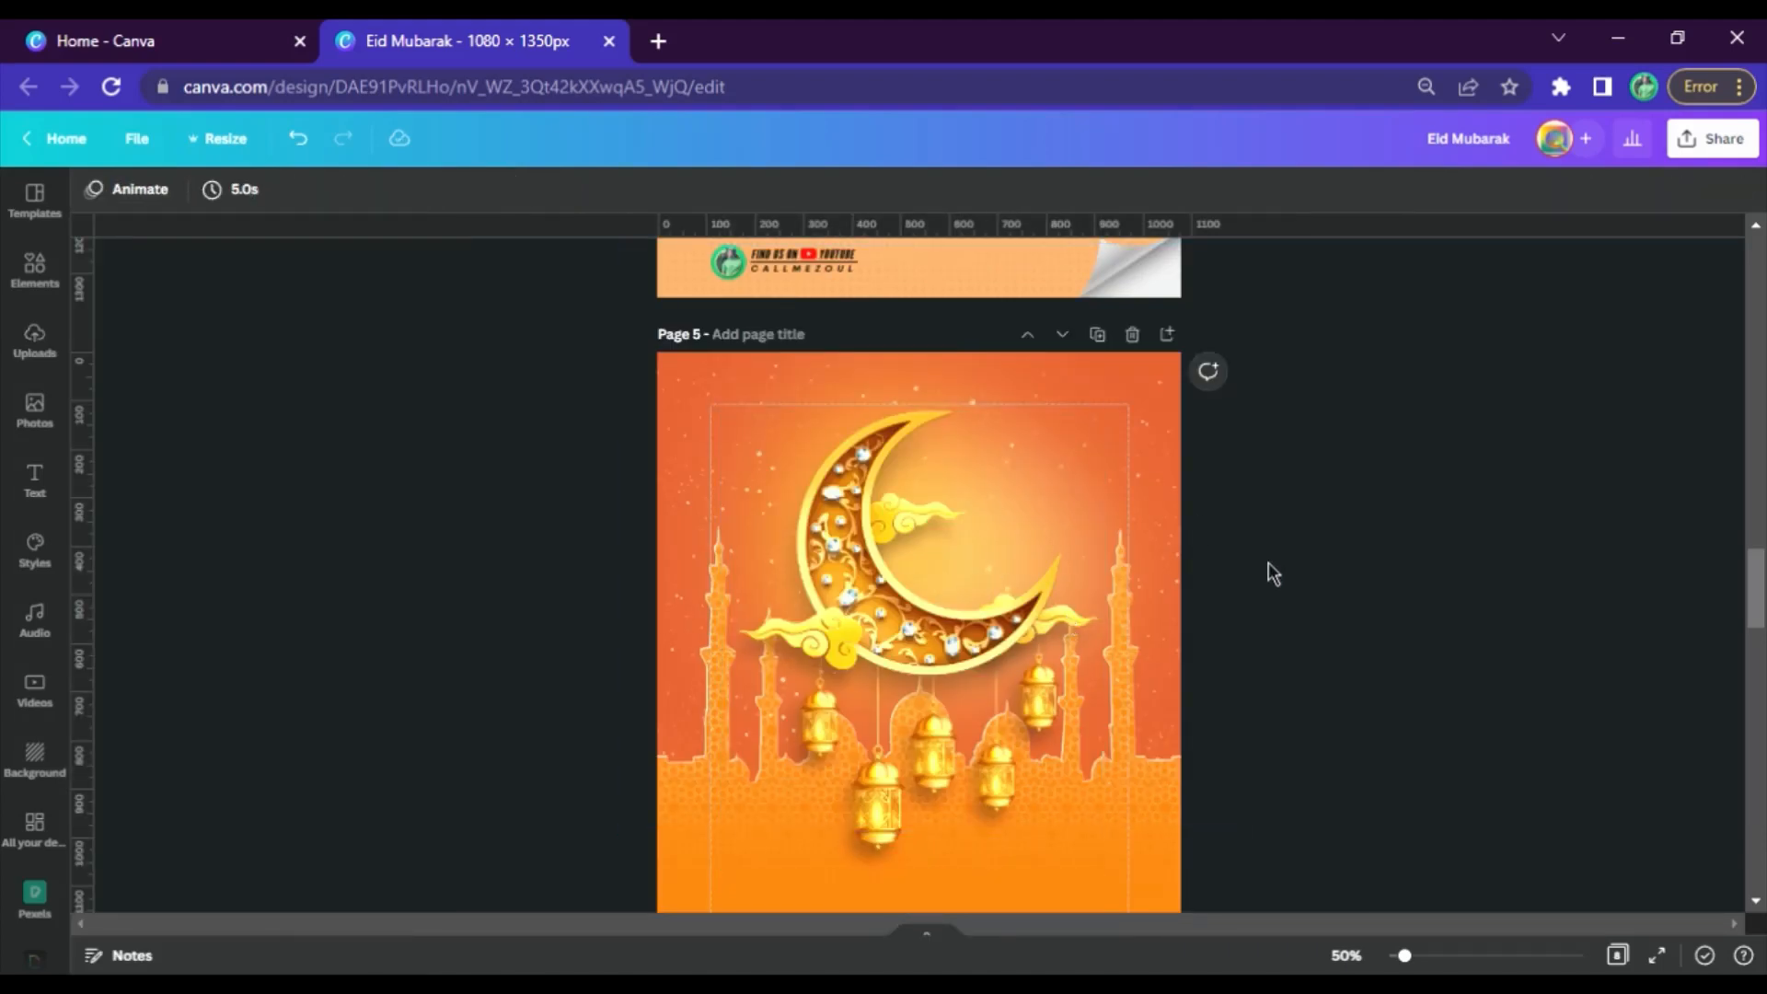
click(1137, 381)
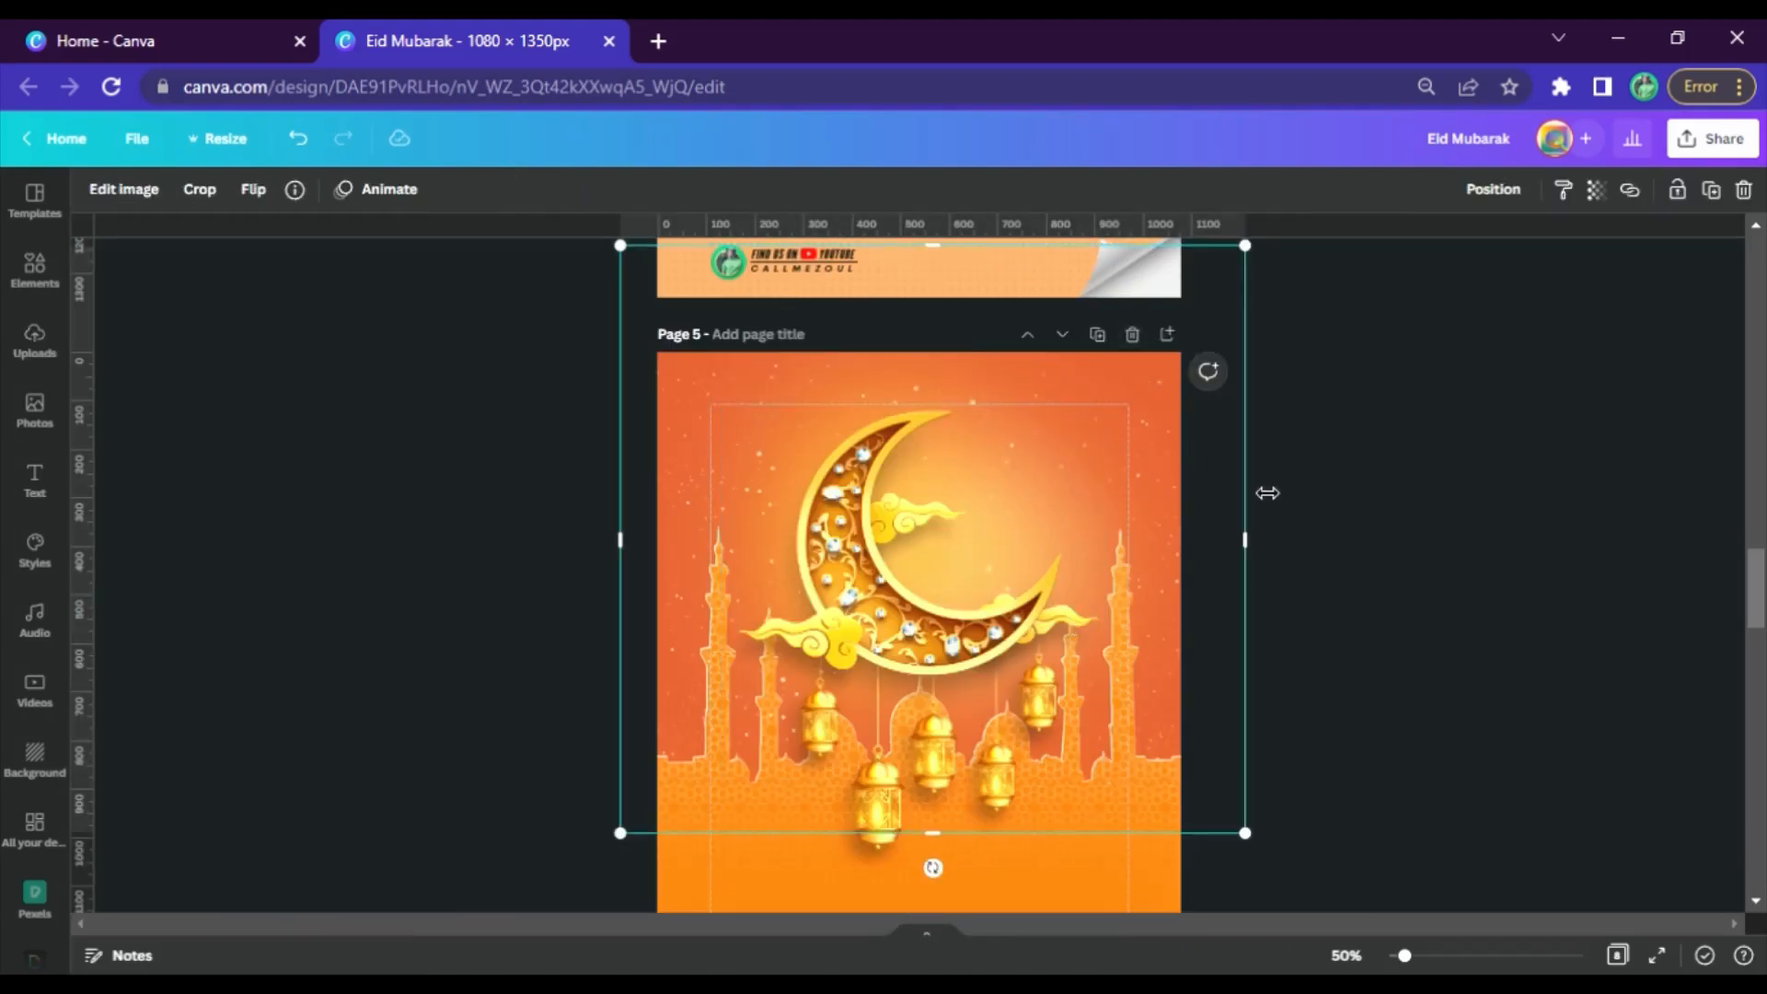
click(1379, 522)
Copy the larger lens flare from page 4's element list and paste it onto page 5
scroll(1019, 533, up, 10)
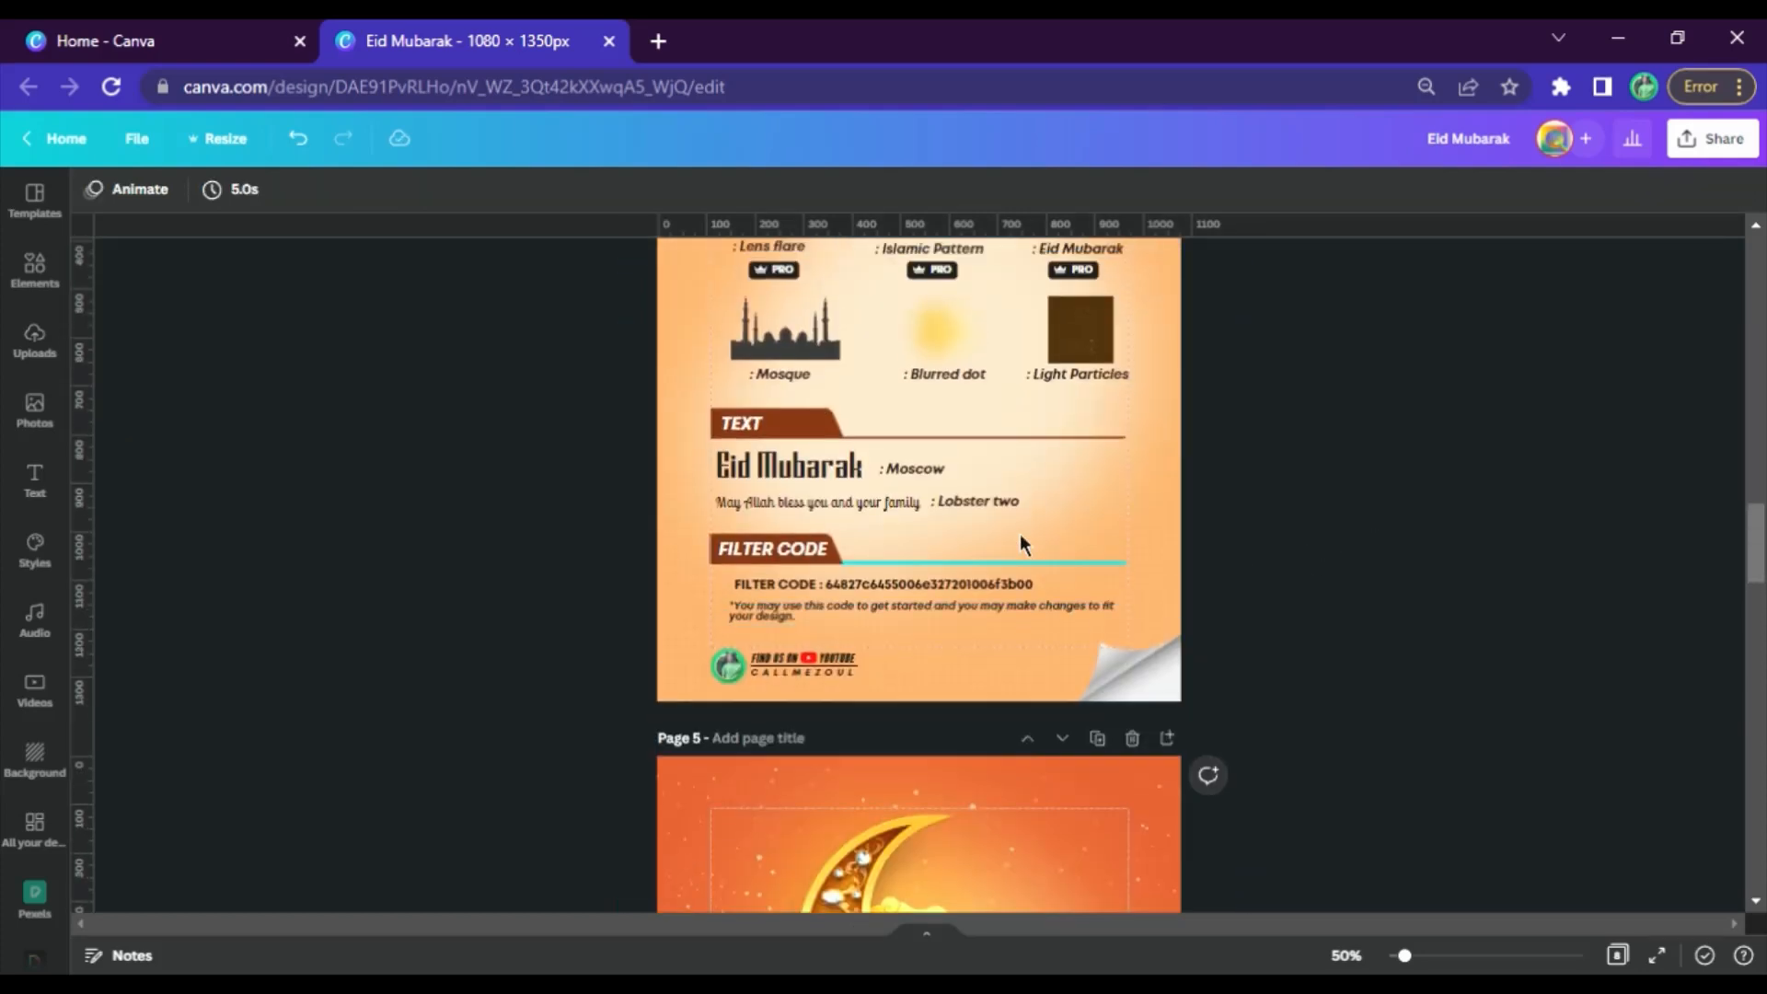
click(733, 704)
scroll(733, 704, down, 10)
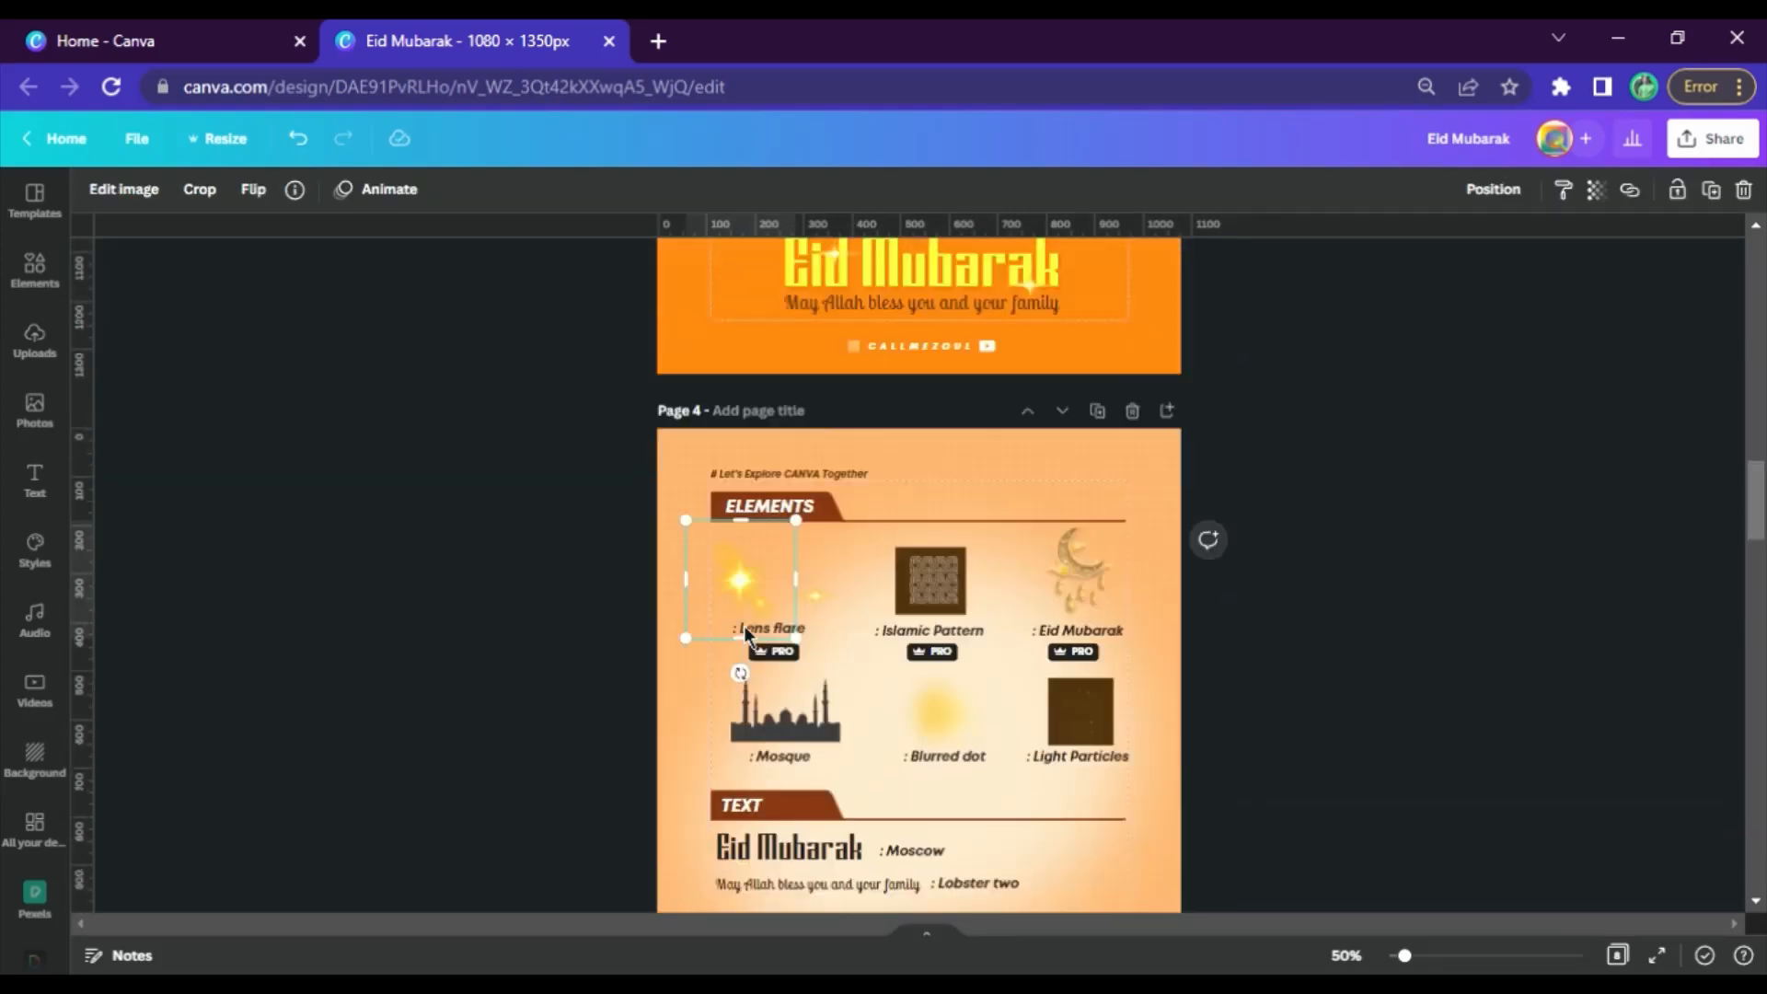
click(997, 620)
key(ctrl+v)
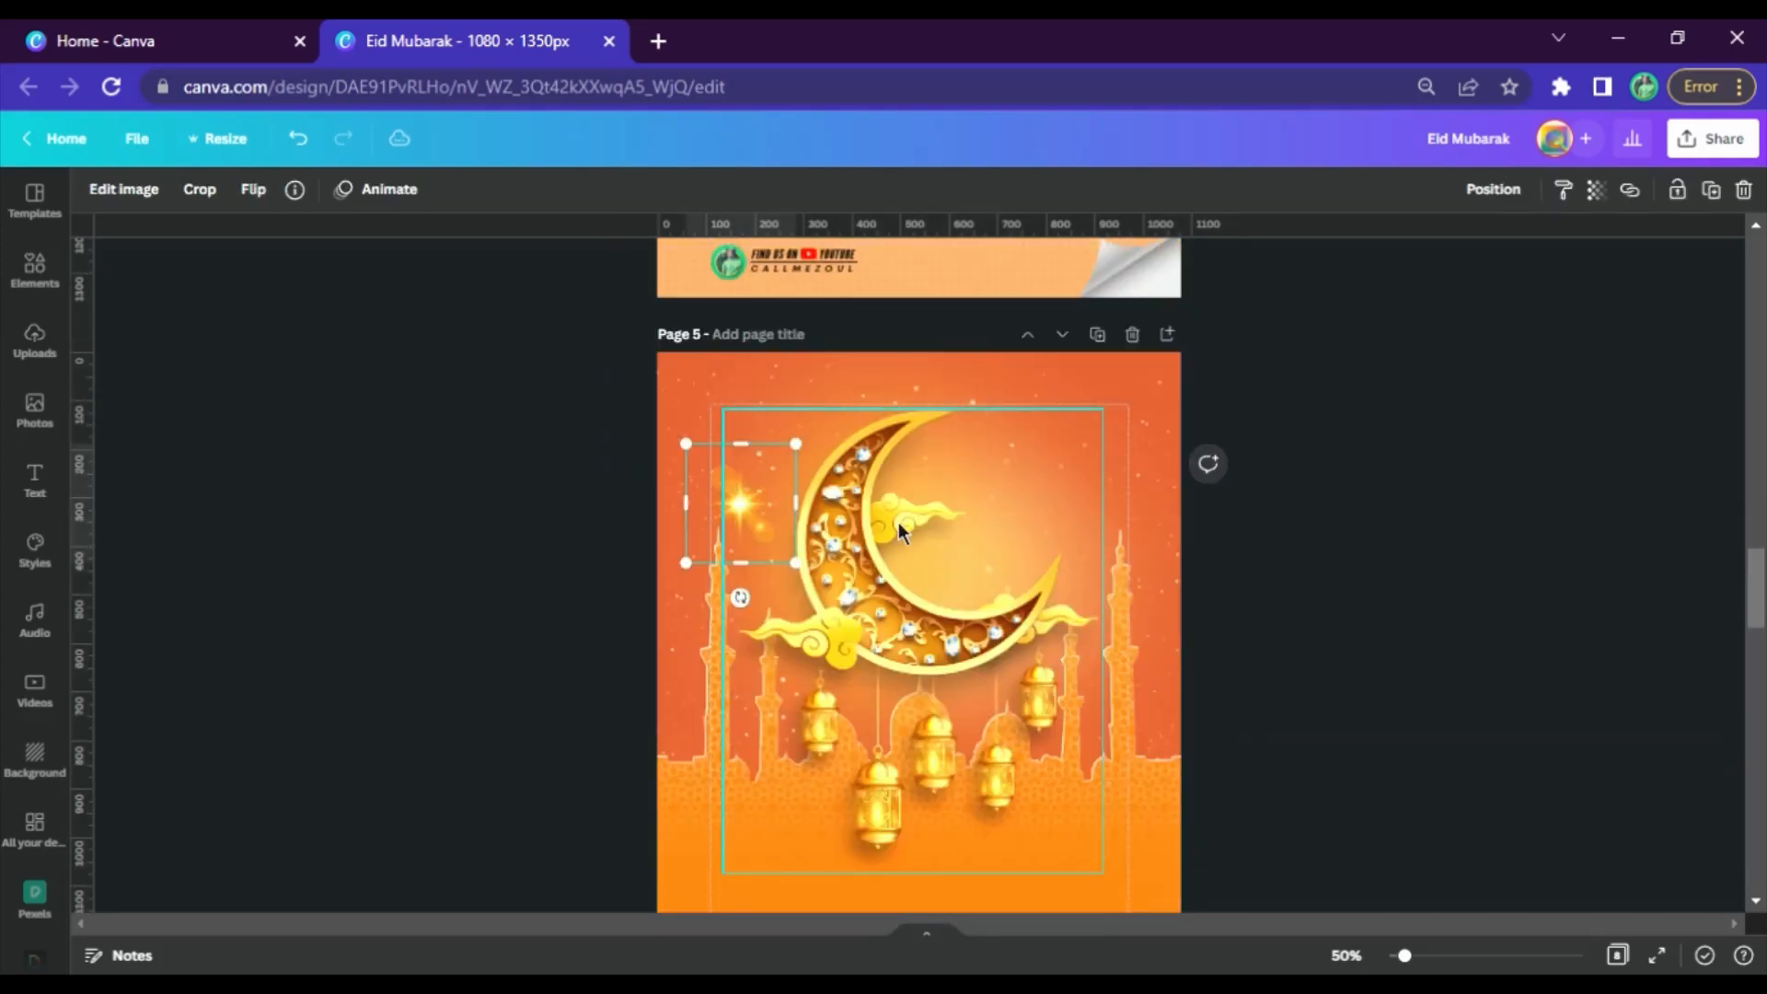
Enlarge the lens flare to about twice its size, place it on the crescent's lower right inner edge, and rotate it slightly clockwise
drag(798, 564, 920, 665)
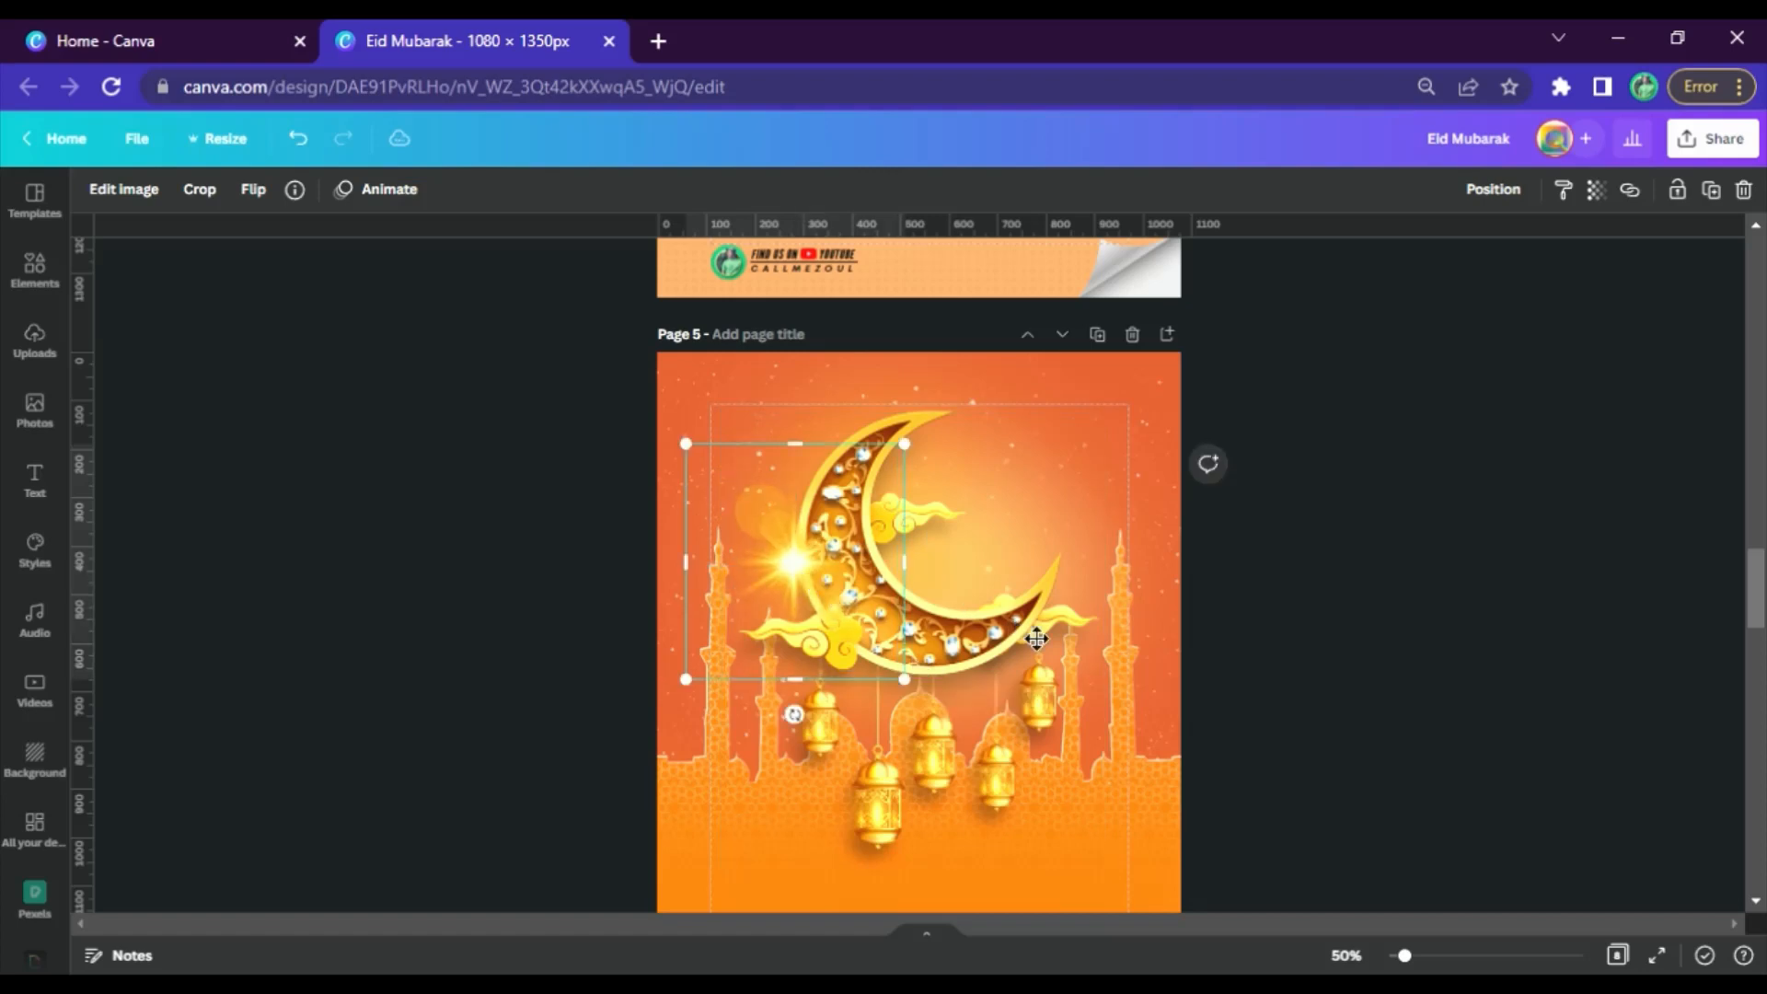
drag(805, 578, 994, 615)
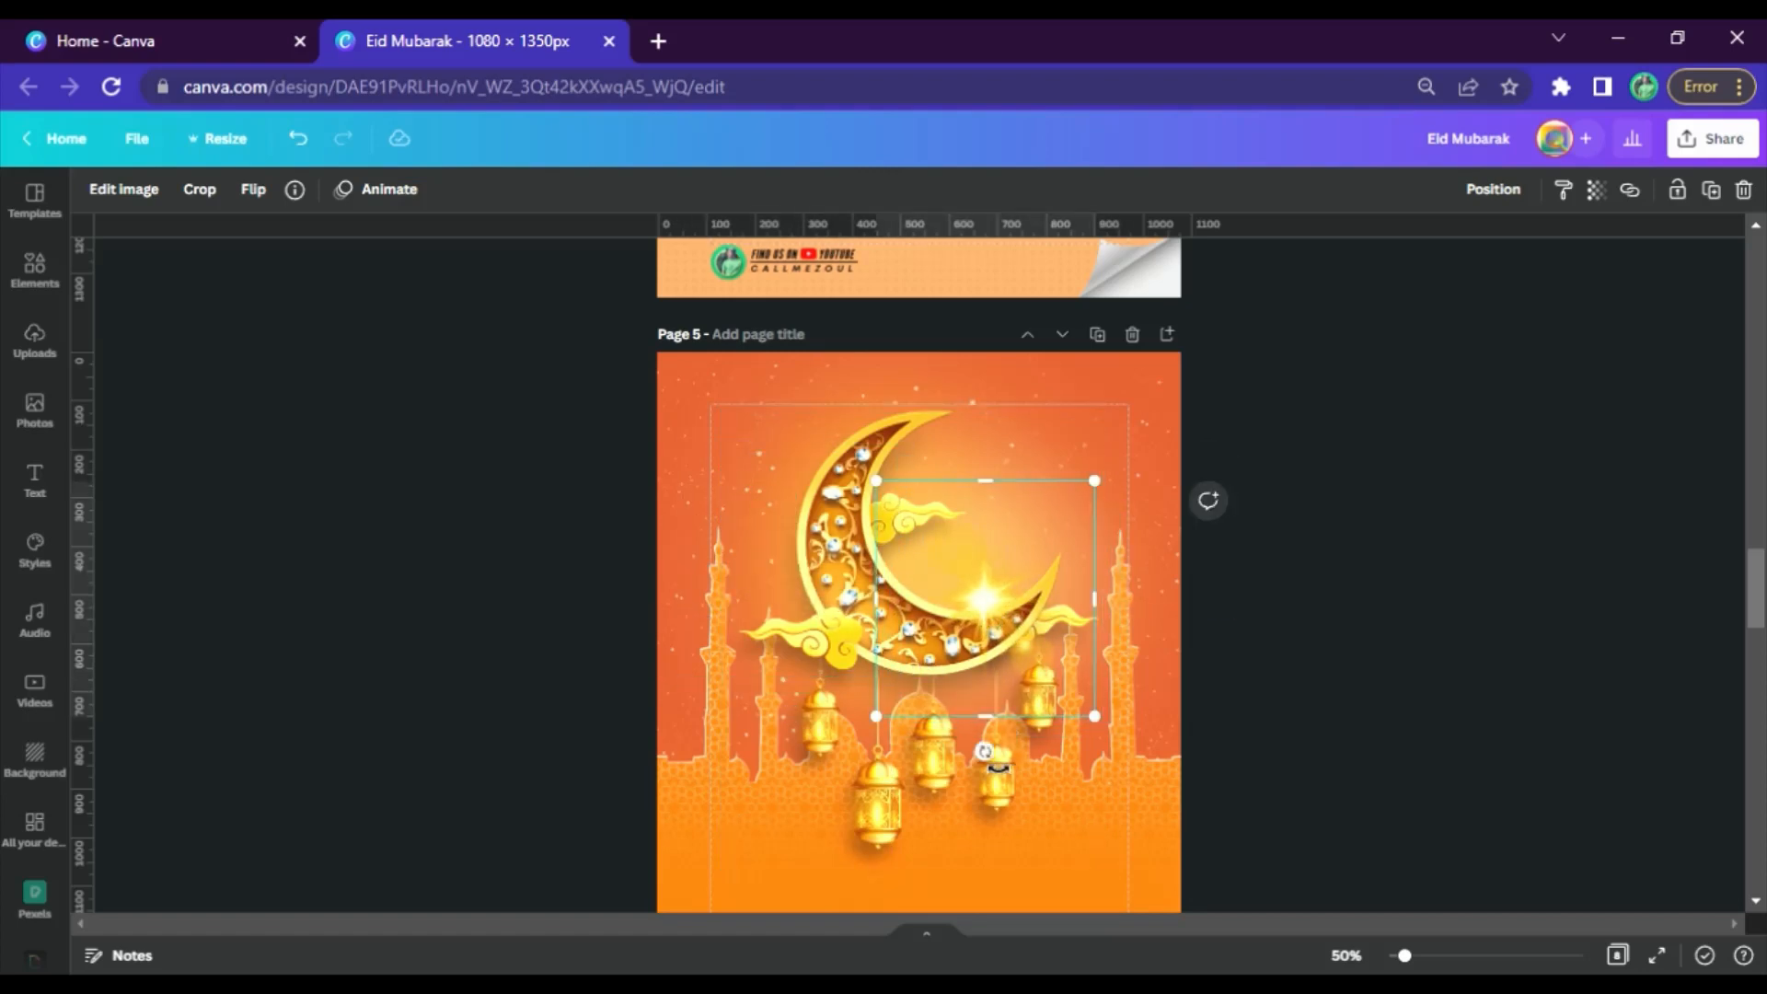
drag(986, 753, 929, 754)
drag(1005, 613, 1013, 624)
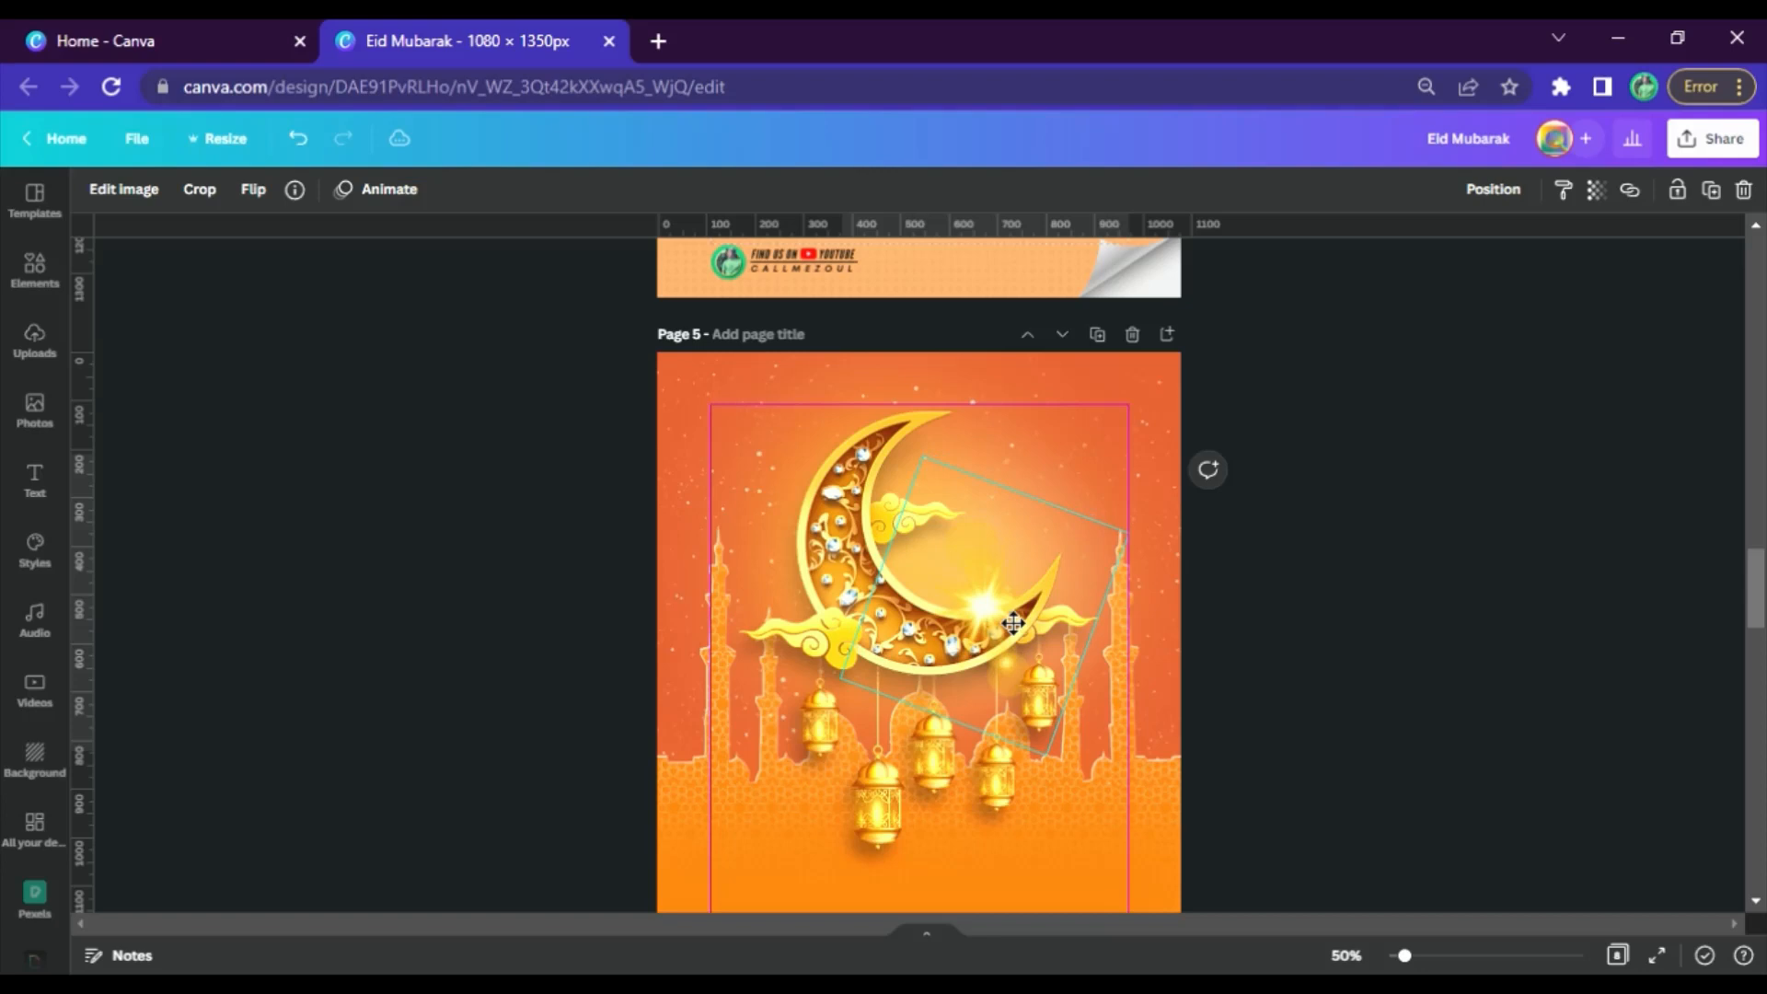
Copy the "Eid Mubarak" title from page 4's text list and paste it onto page 5
click(1336, 589)
scroll(1345, 534, up, 5)
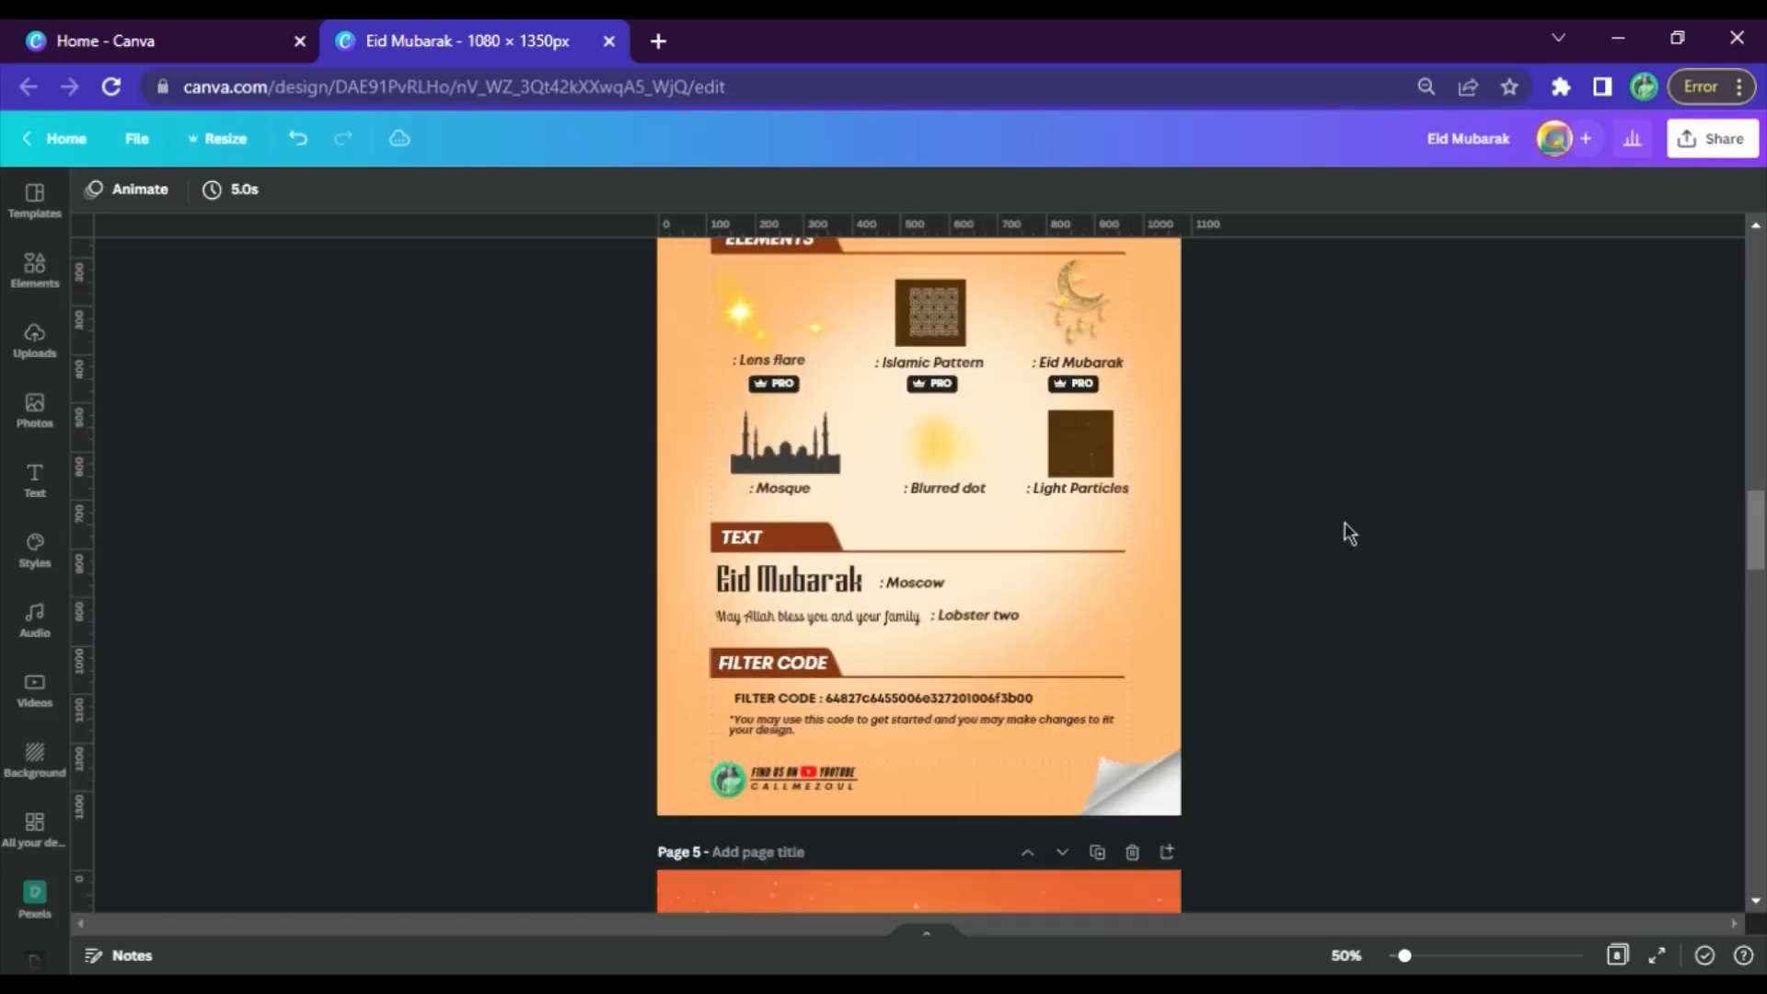
click(825, 592)
scroll(876, 644, down, 10)
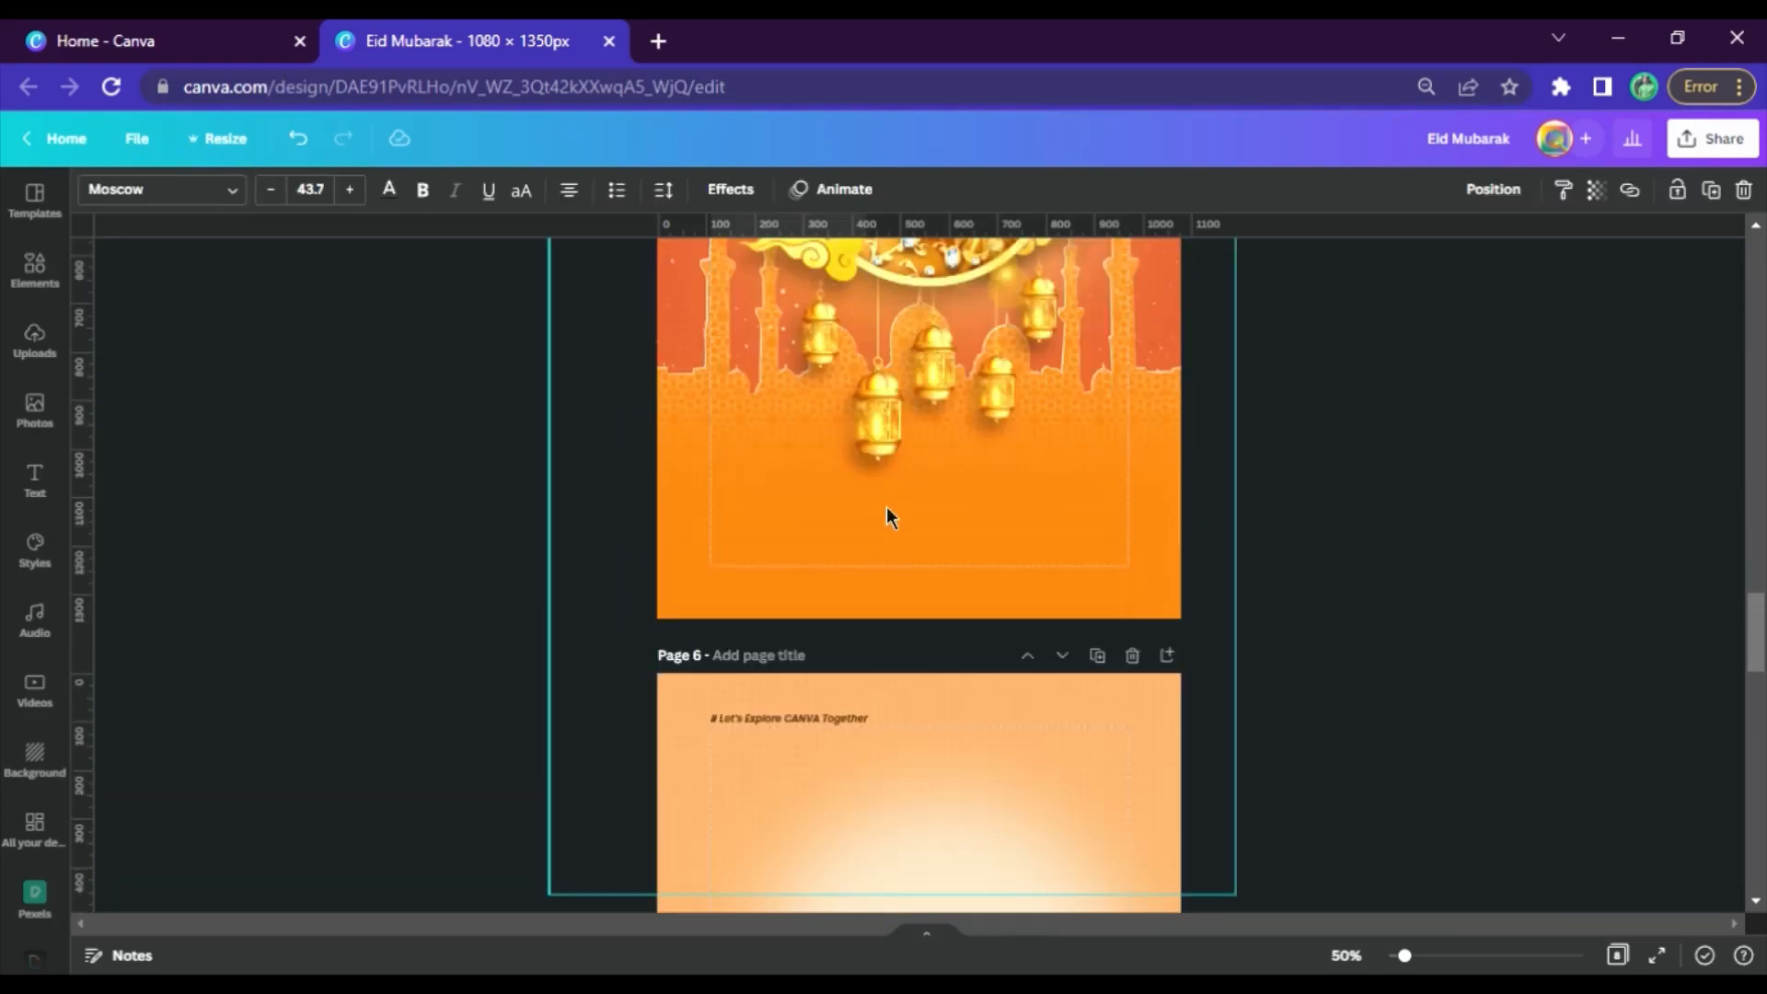
click(889, 507)
text(Eid Mubarak)
Enlarge the pasted title to font size 85.6 and centre it just below the lanterns
drag(1043, 508, 1092, 549)
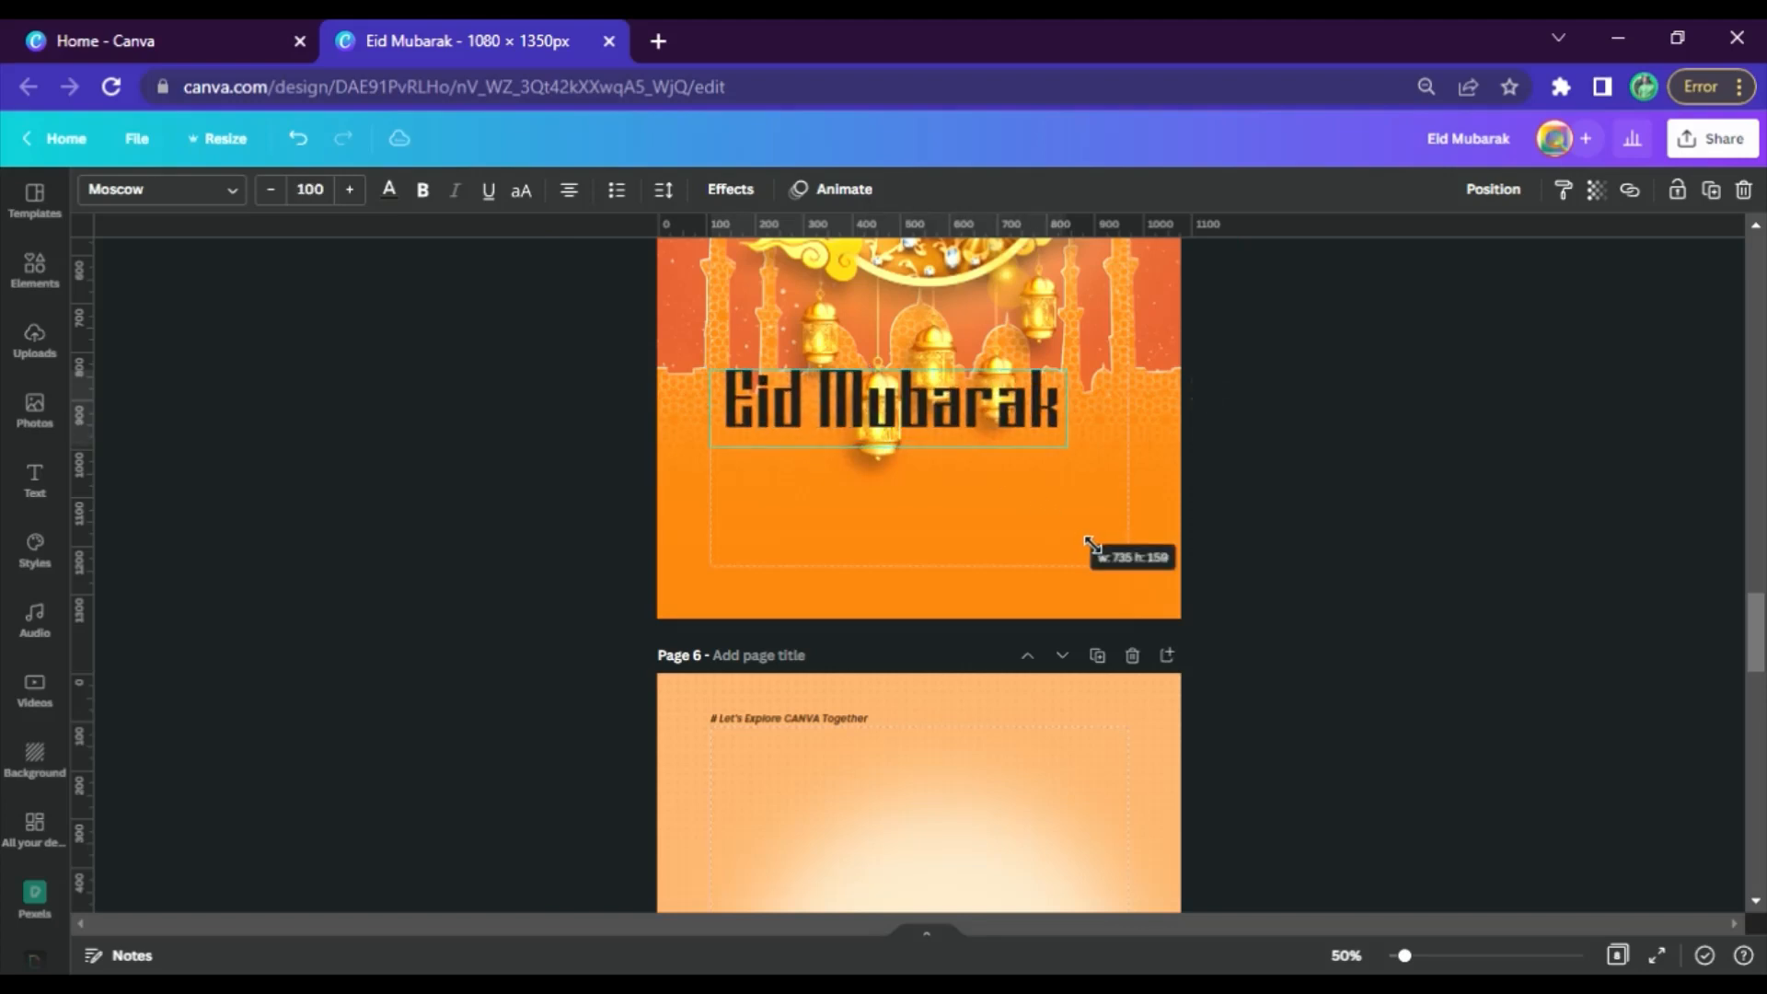
drag(783, 425, 798, 524)
drag(996, 524, 974, 535)
Colour the "Eid Mubarak" title light yellow using the document colors
click(389, 188)
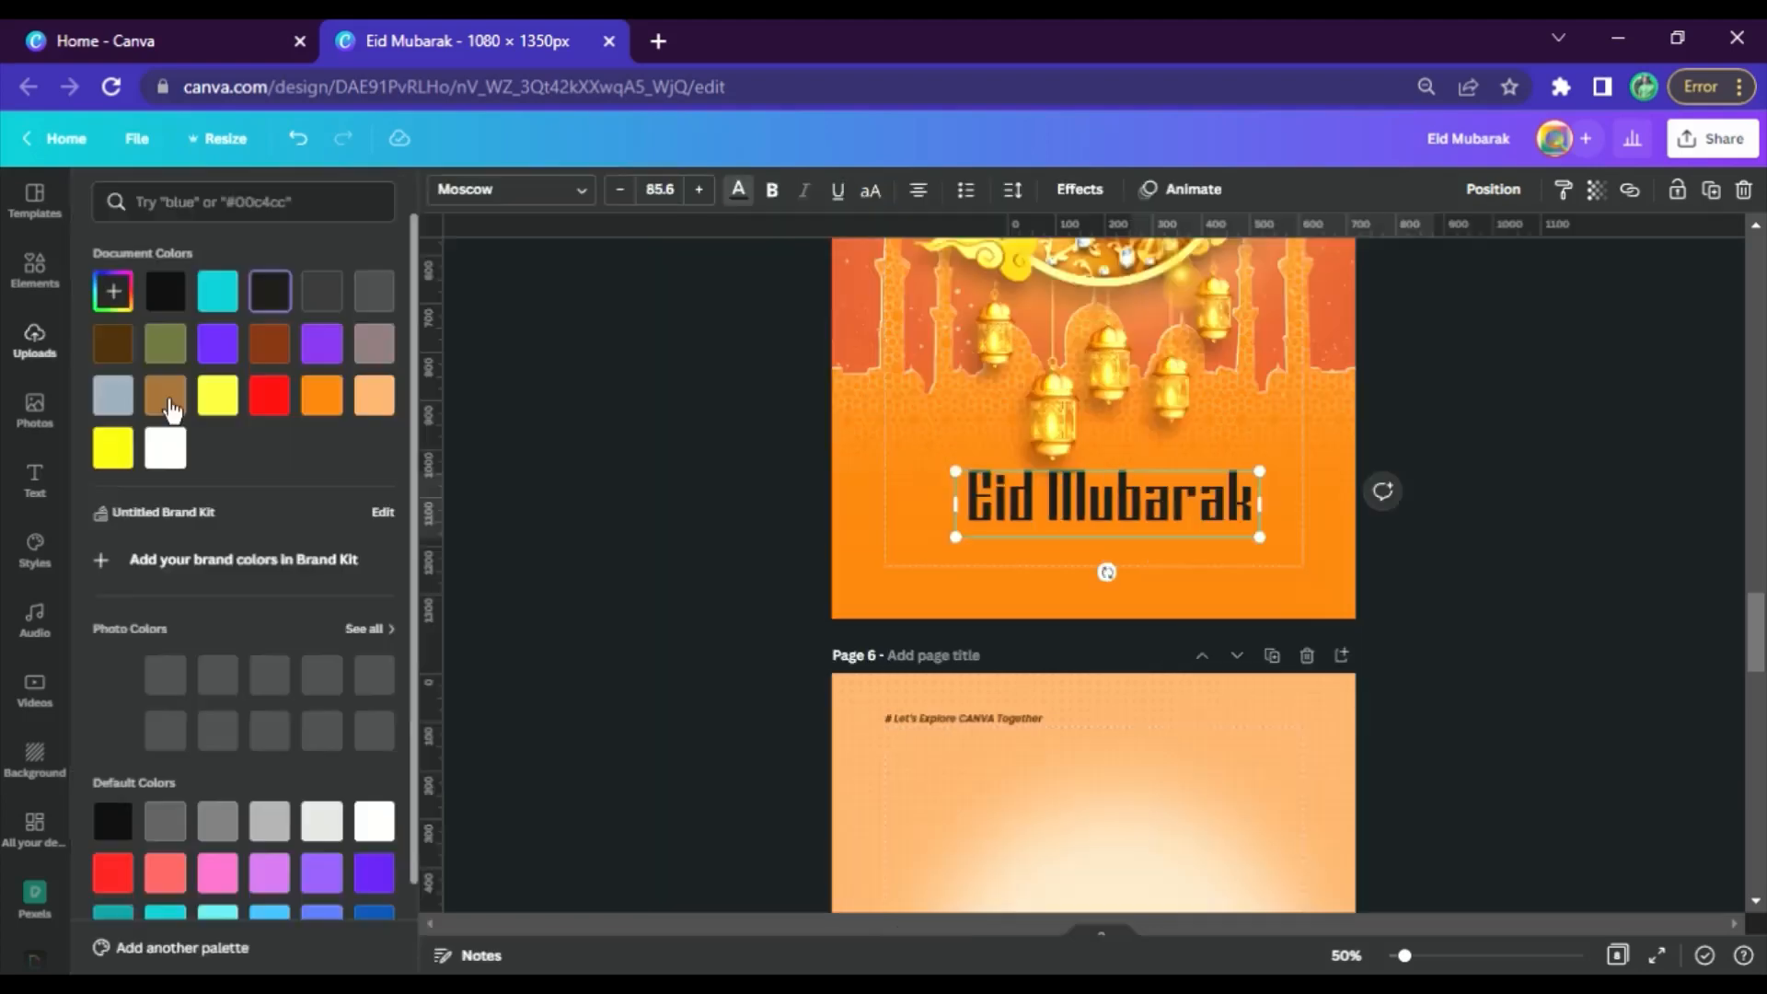
click(218, 396)
click(1551, 507)
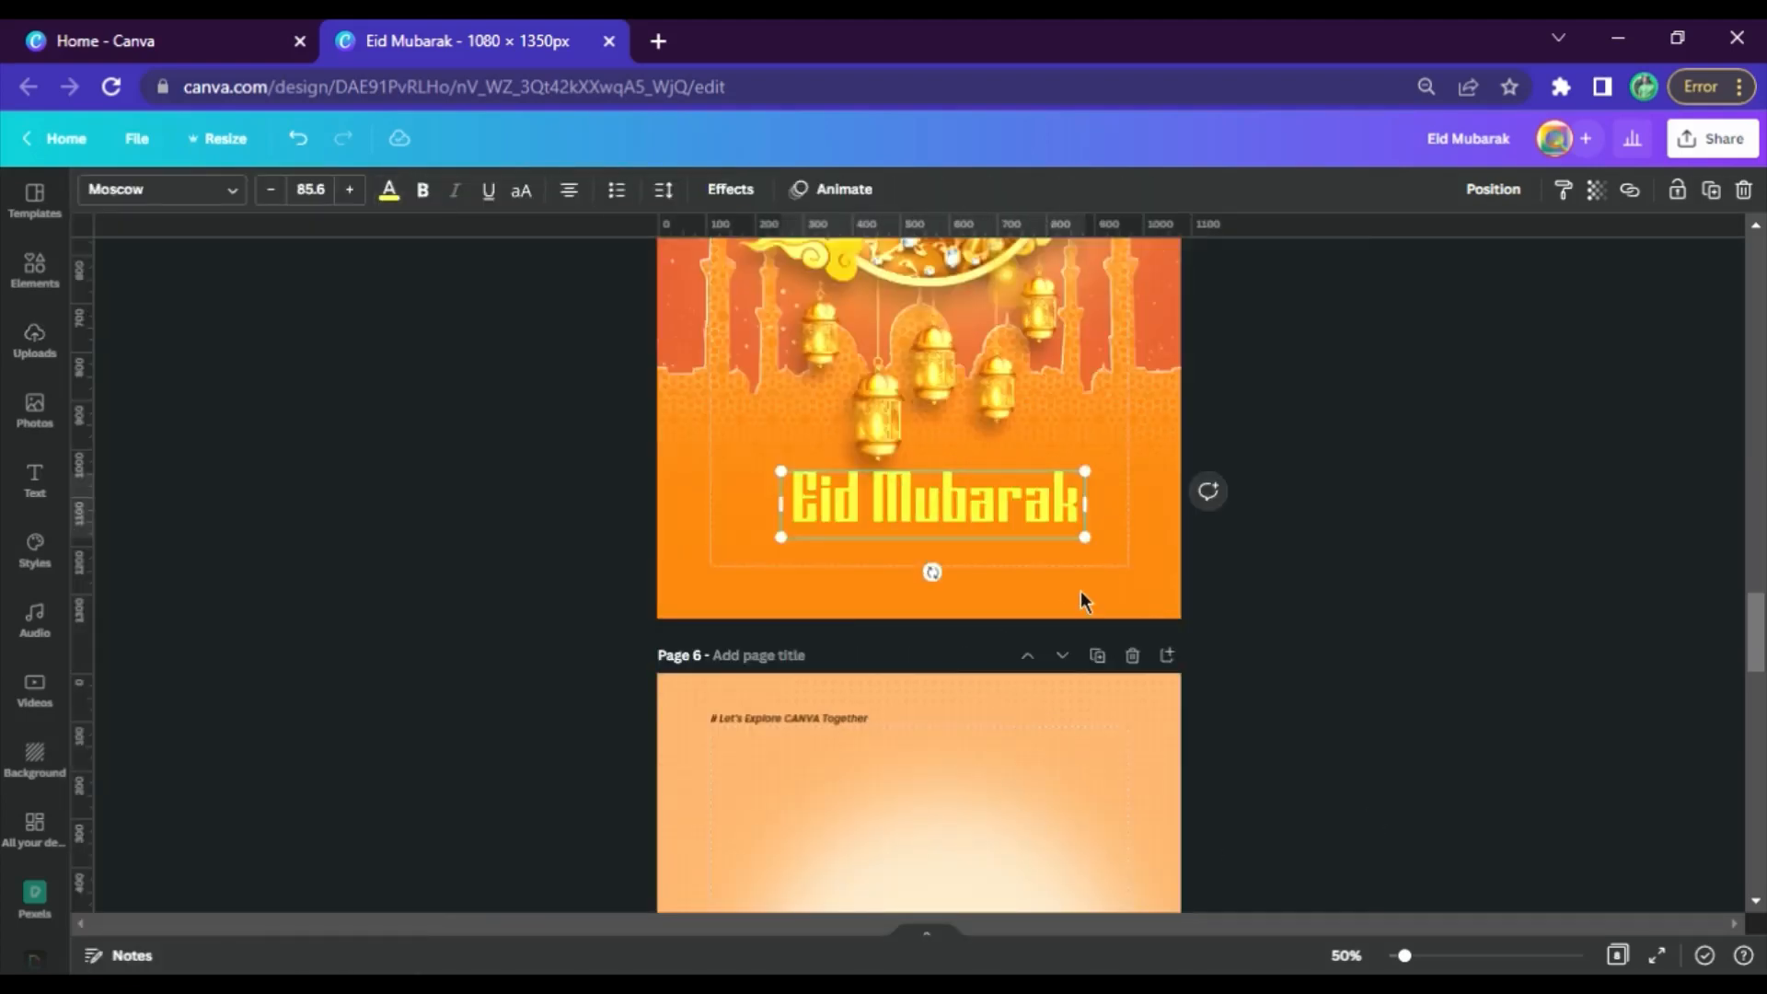
Duplicate the title, place the copy just beneath it, and give the copy a Hollow effect with thickness 1
key(ctrl+d)
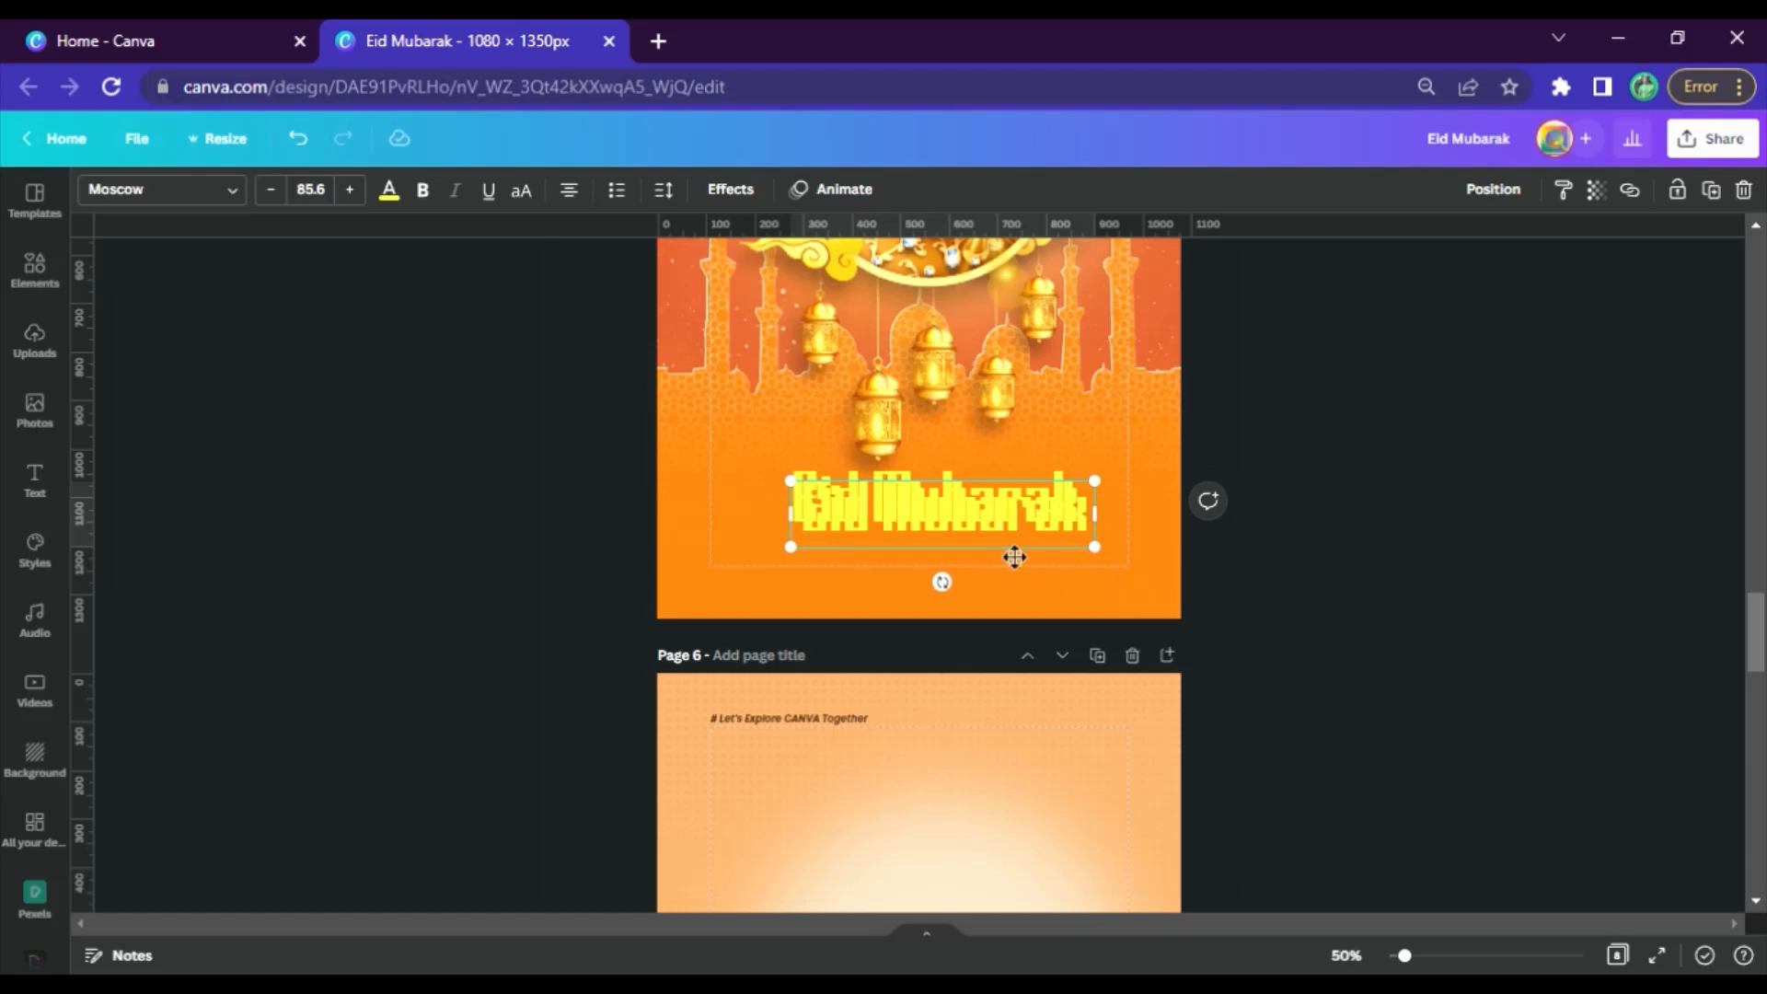
drag(1014, 556, 1005, 597)
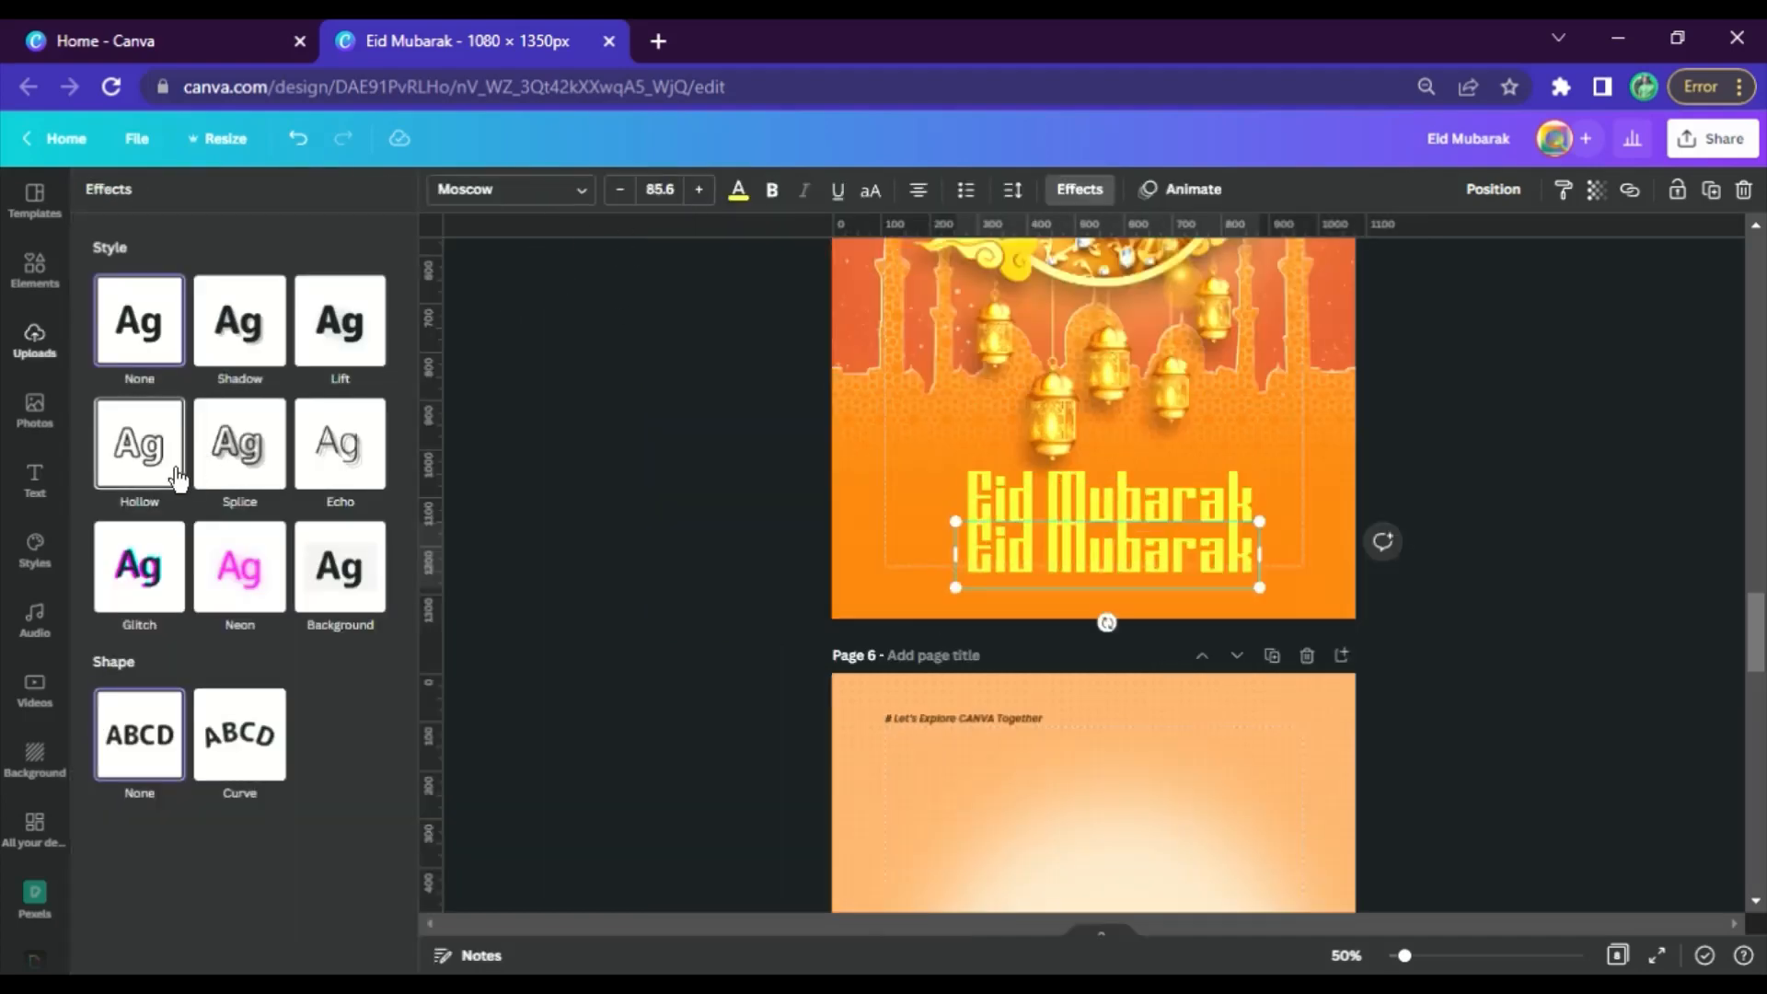
click(139, 443)
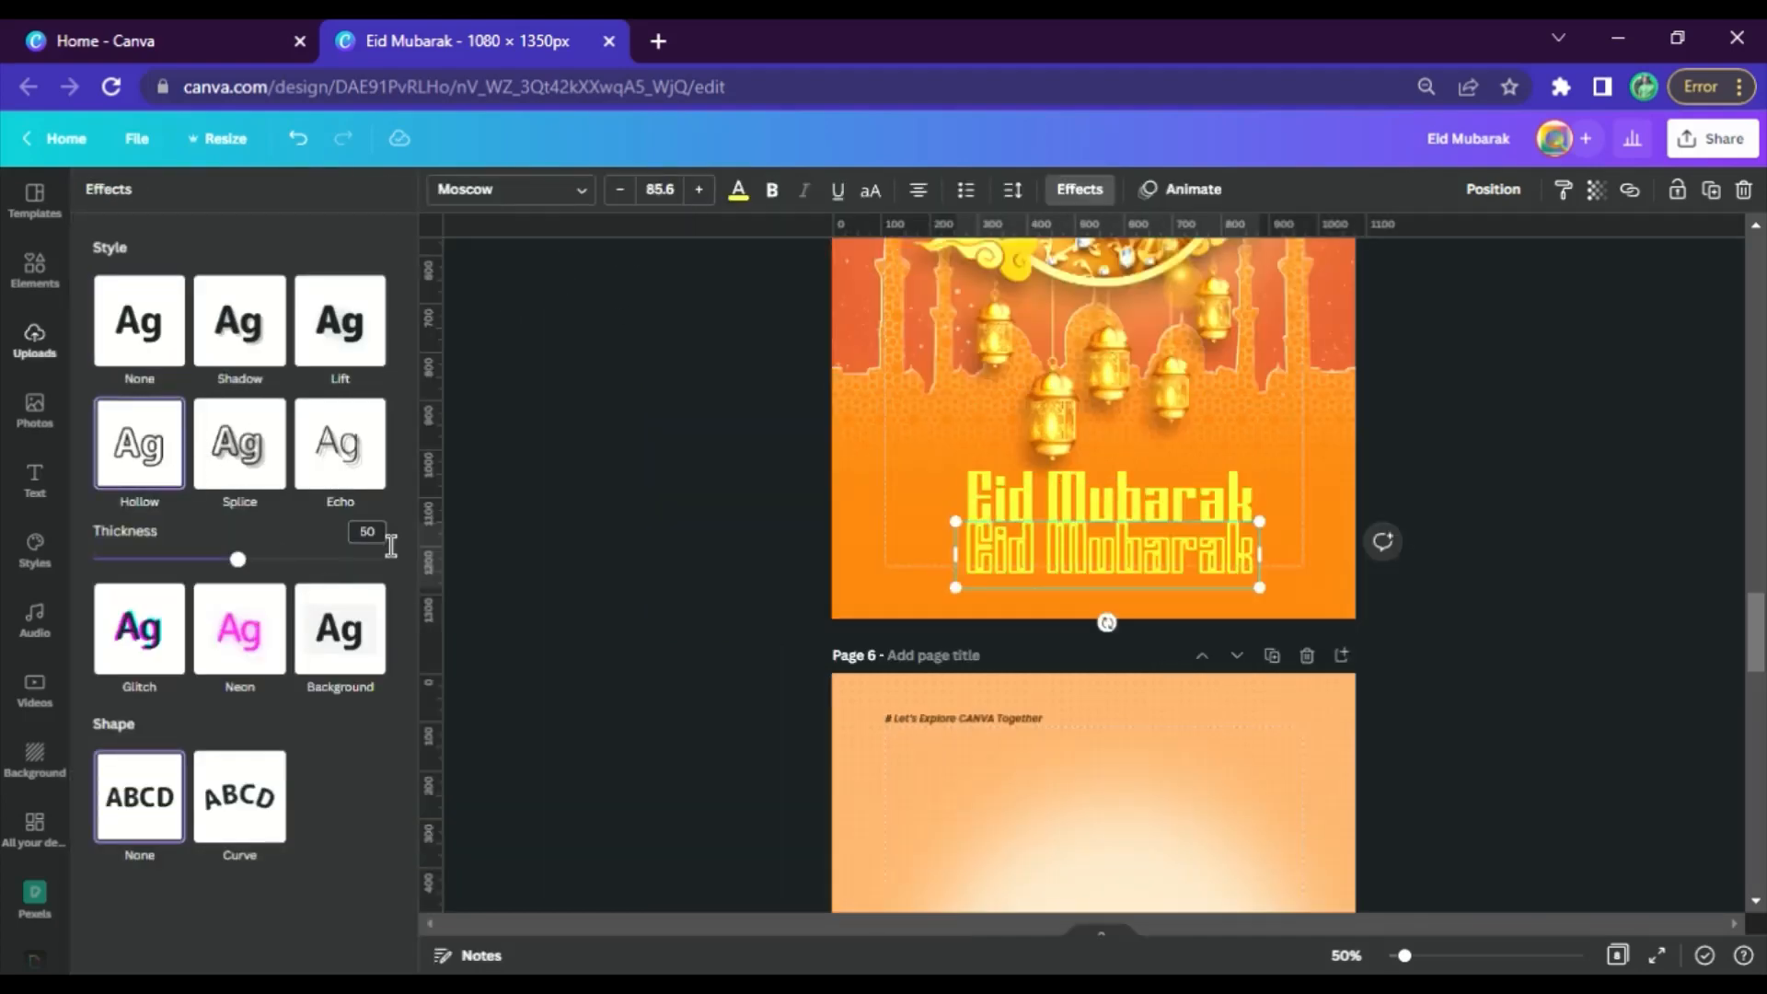
text(1)
key(Return)
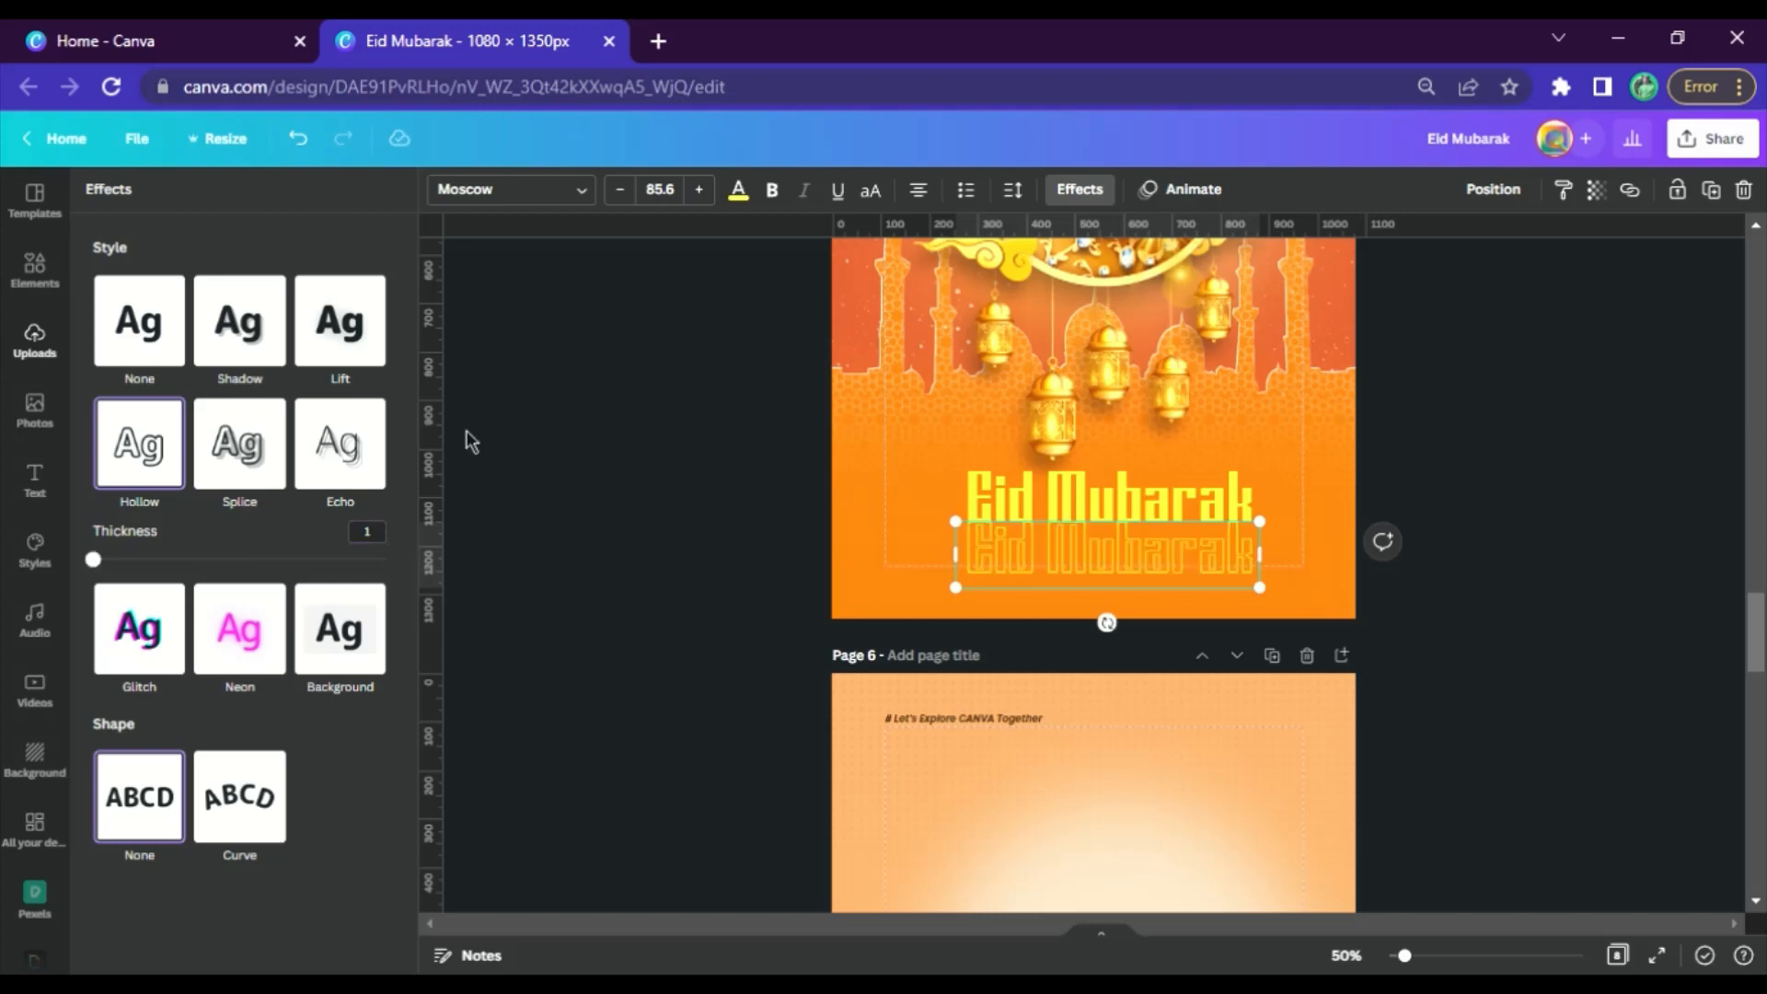
Colour the hollow copy dark brown and align it over the yellow title
click(738, 189)
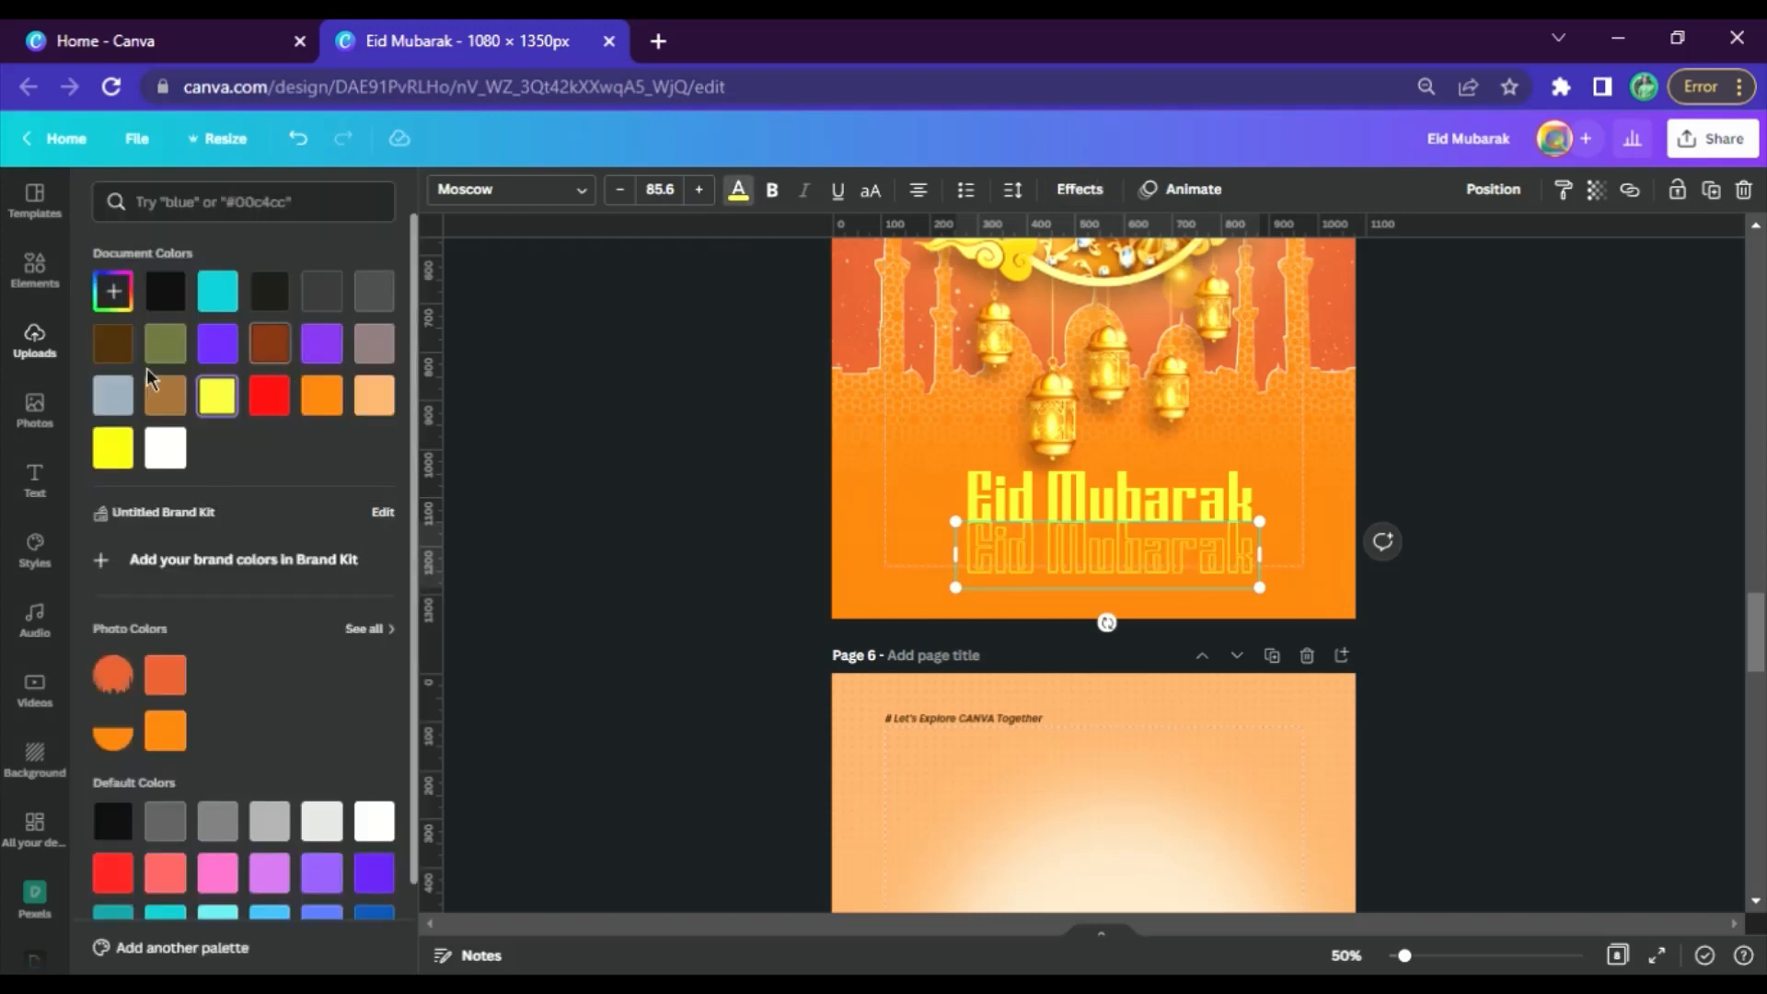
click(113, 342)
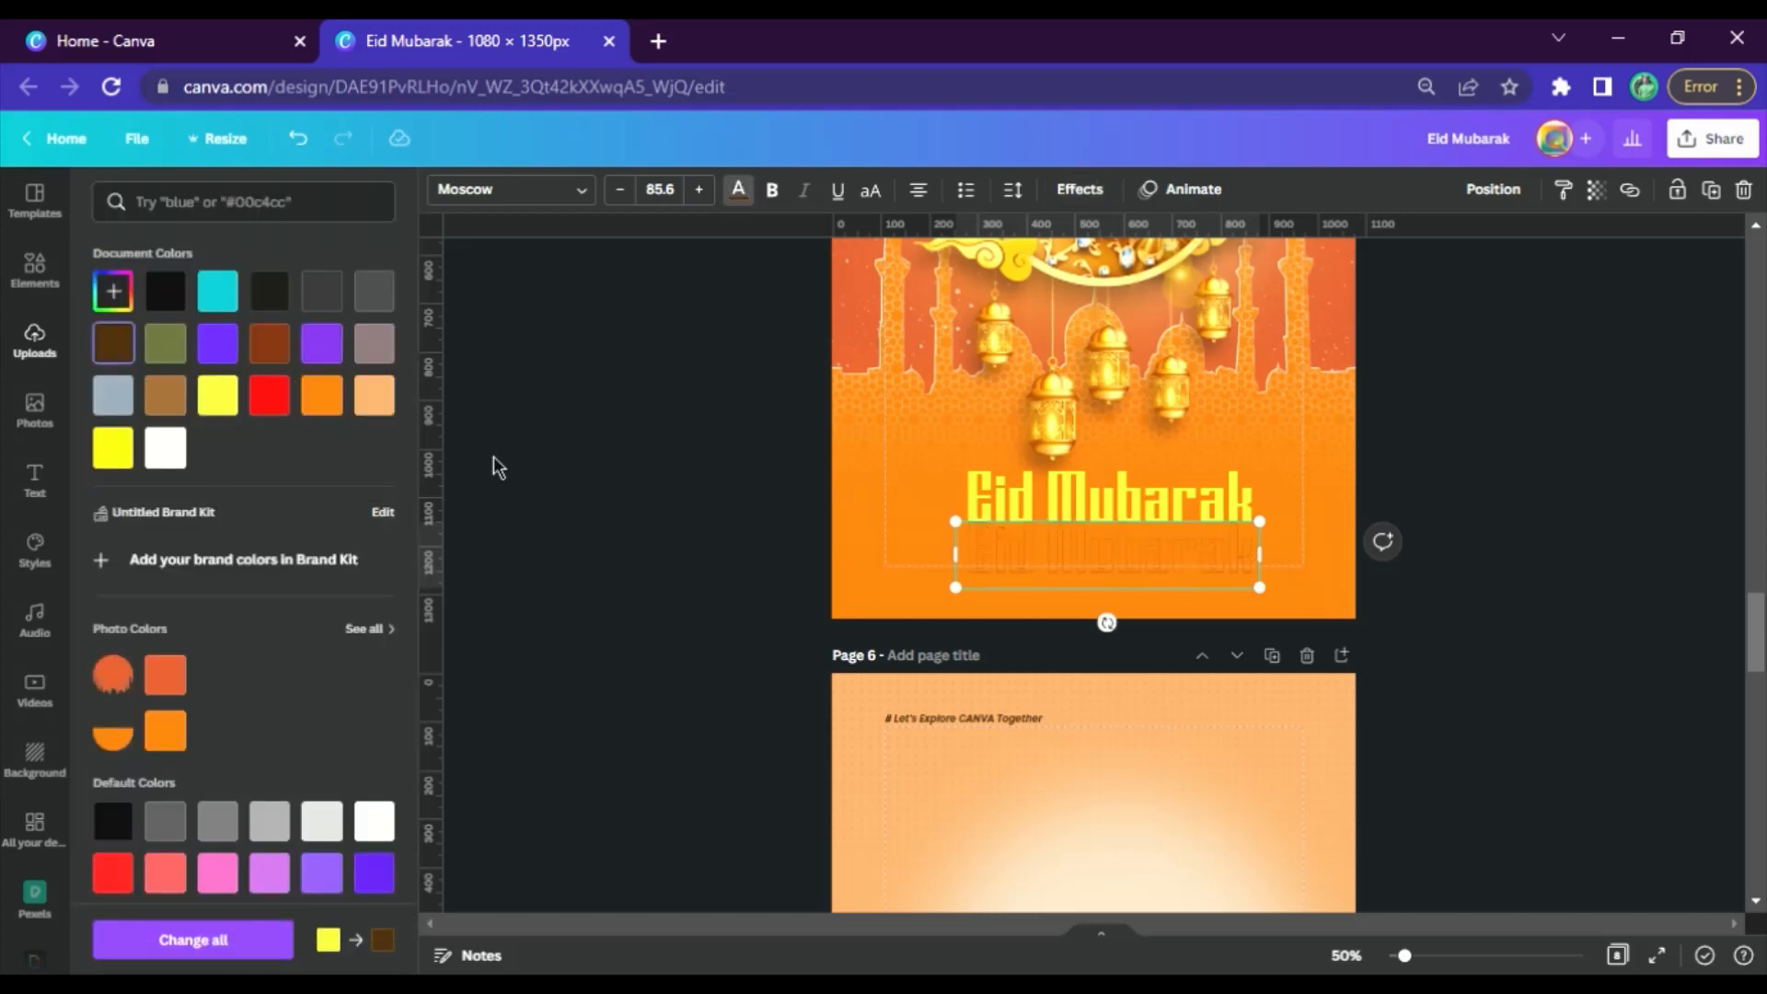
click(1336, 603)
drag(1037, 557, 1037, 507)
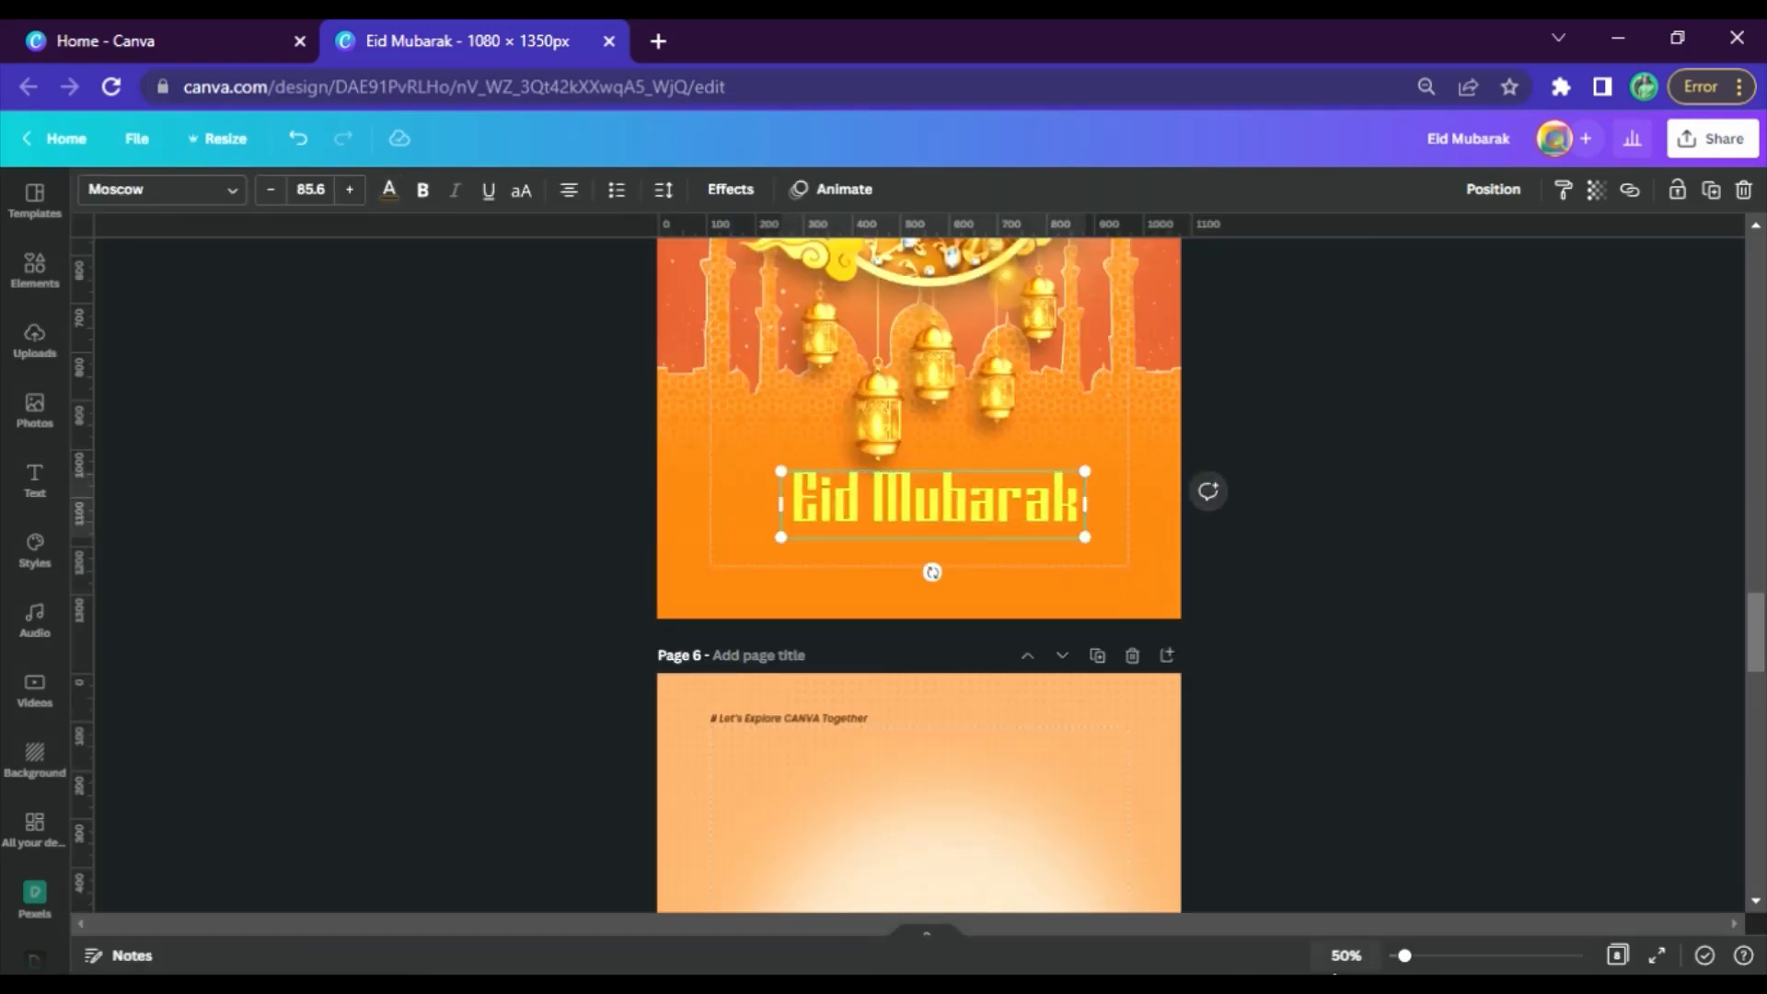
At 75% zoom, offset the brown outline slightly down and right, and send it one layer behind the yellow title
click(1345, 955)
click(1371, 709)
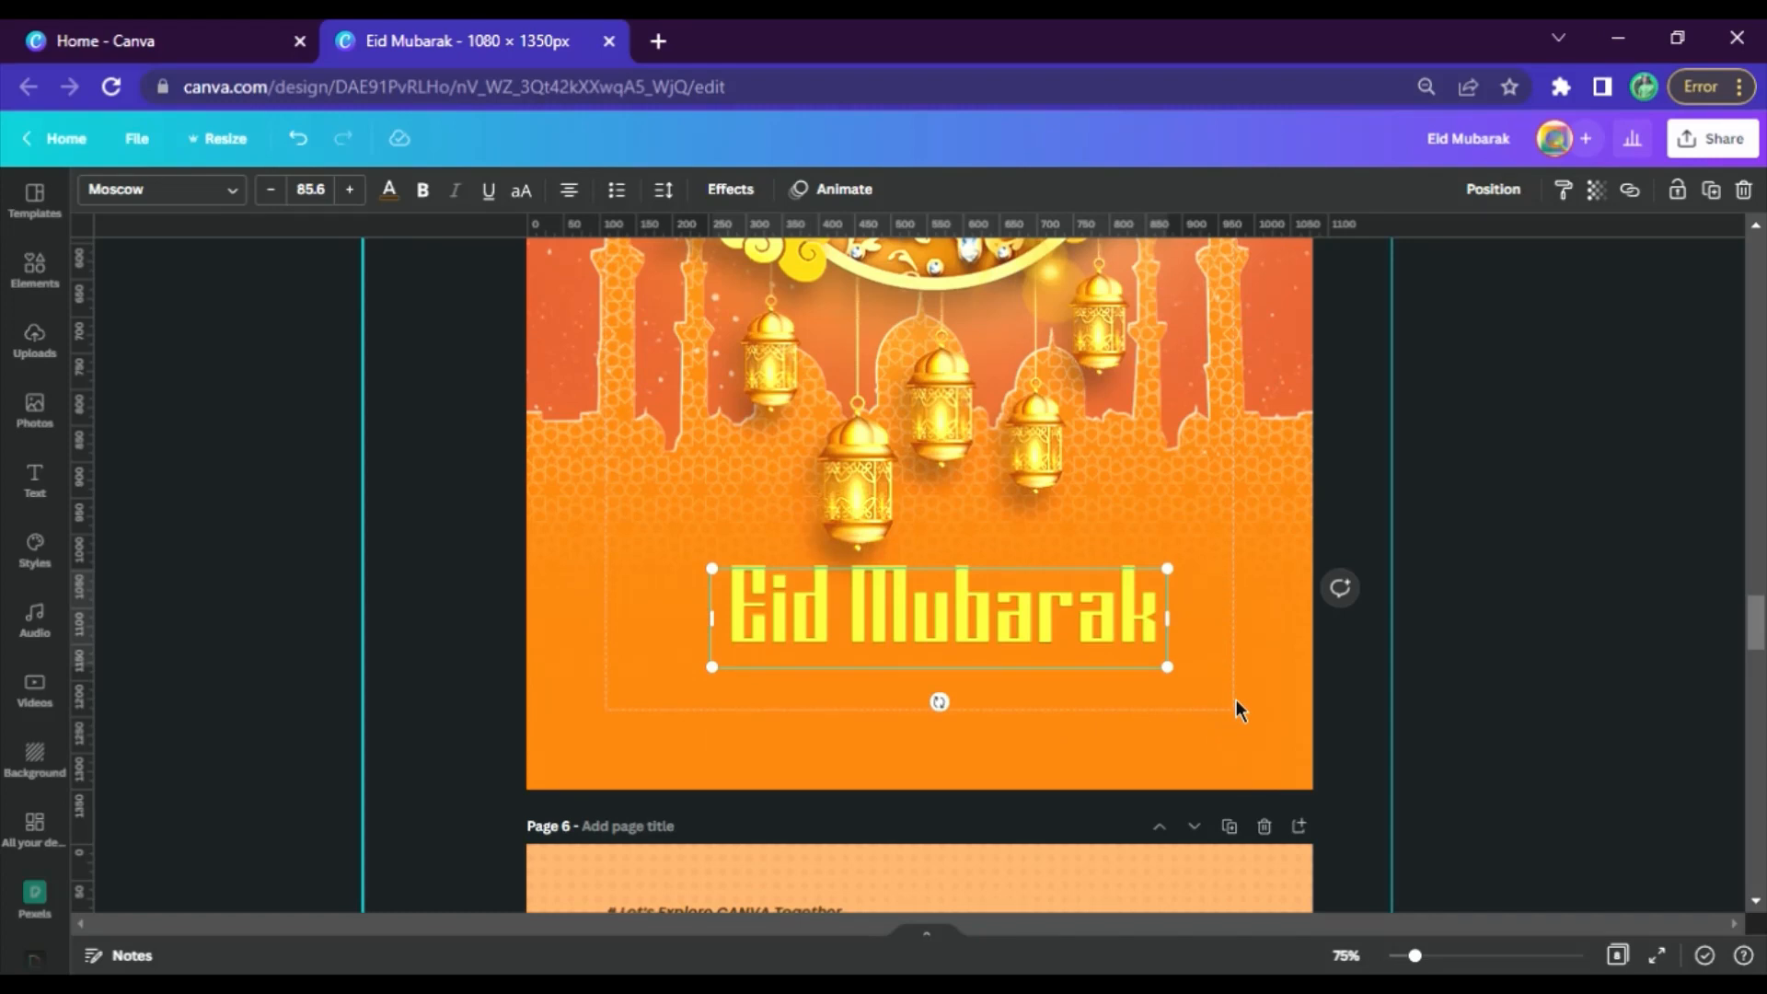
drag(1029, 621, 1054, 661)
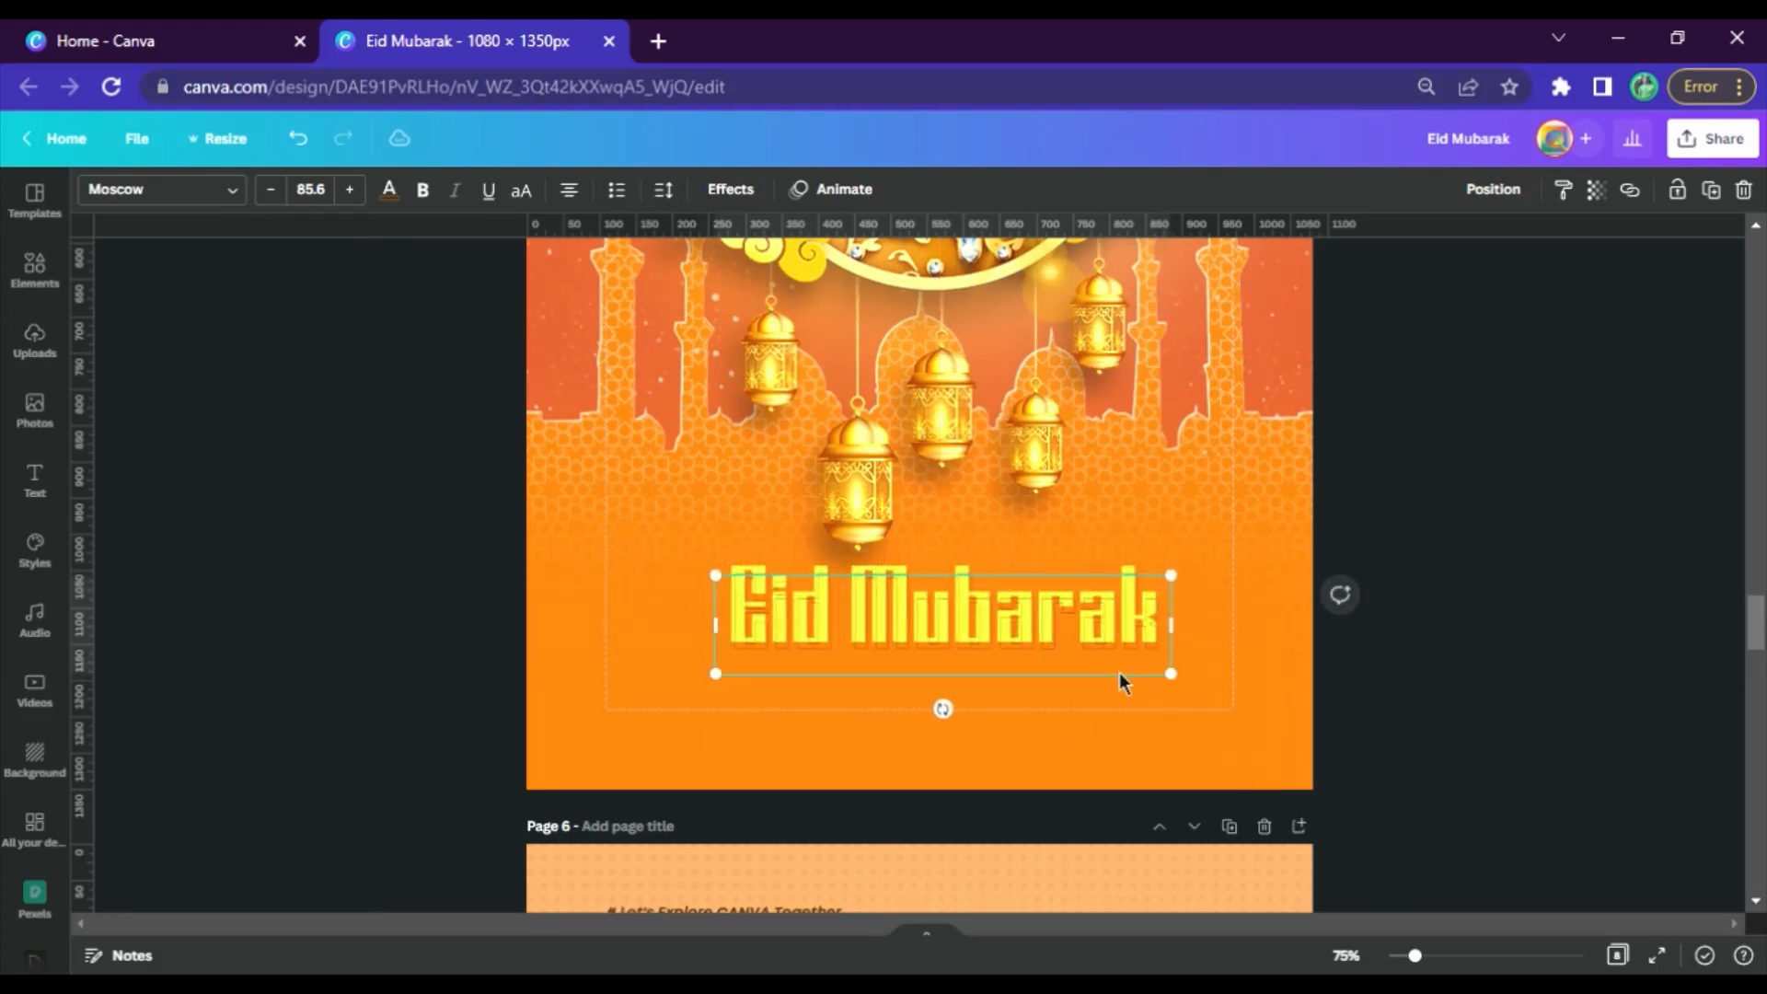
click(1498, 208)
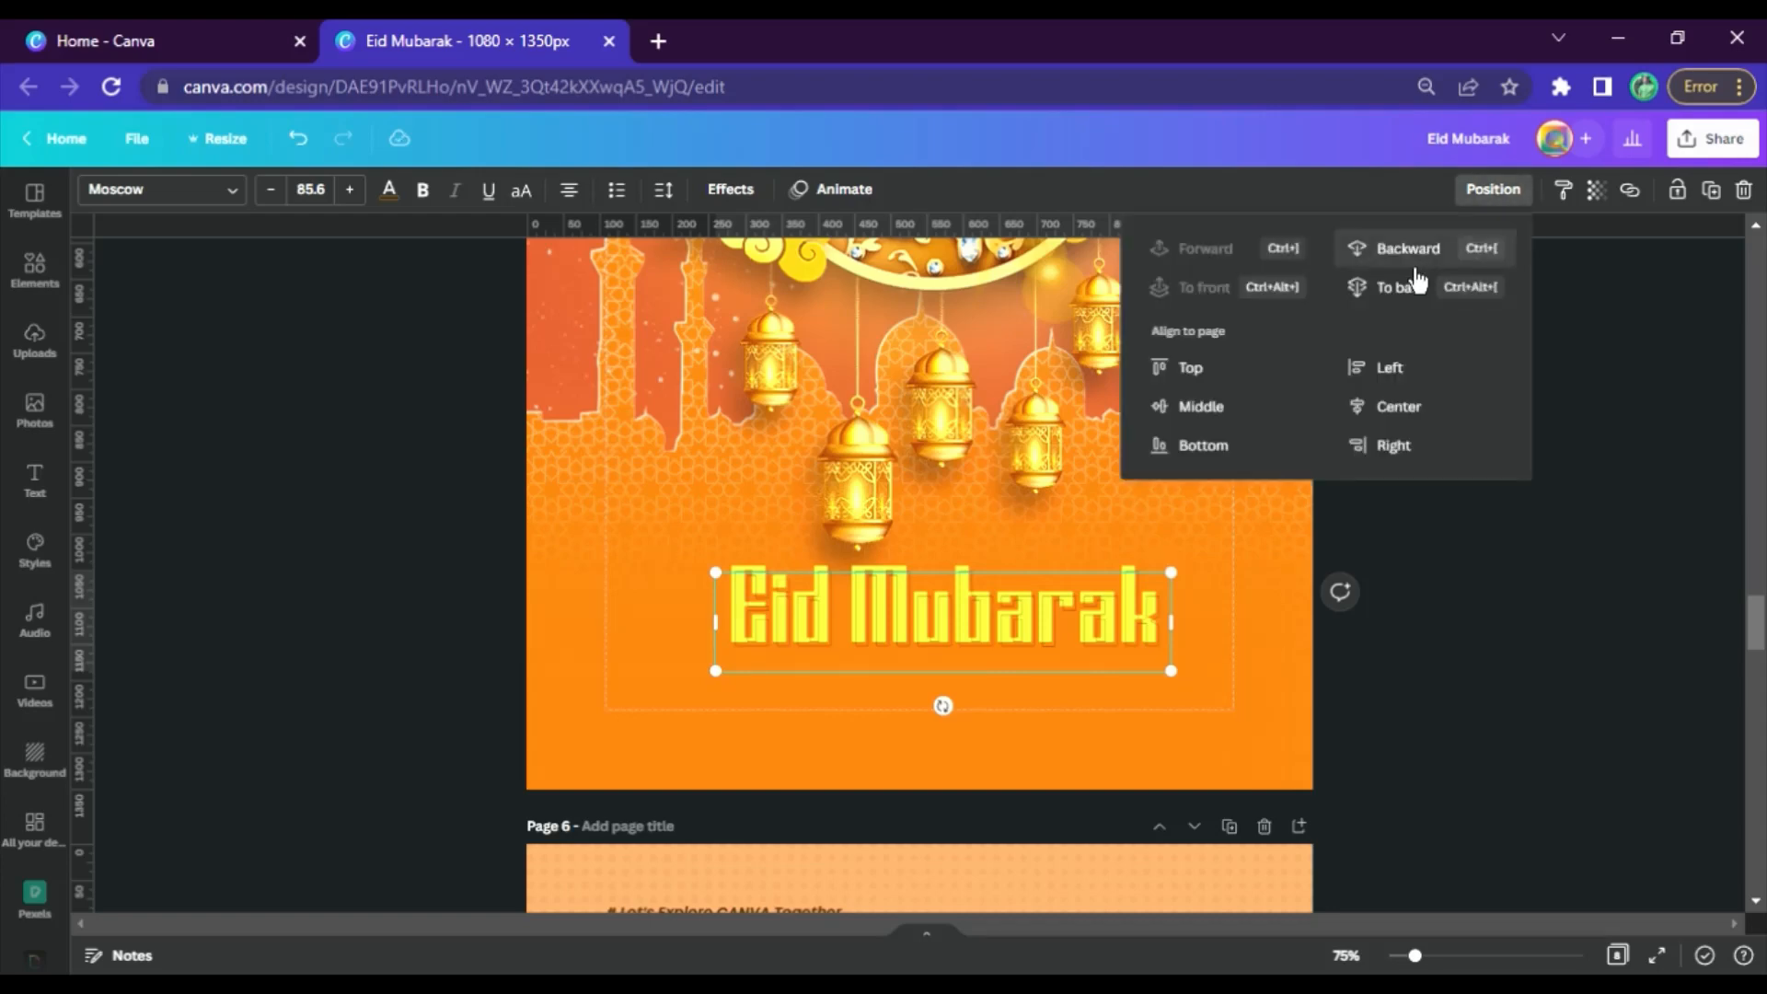
click(1413, 261)
click(1492, 588)
click(1492, 589)
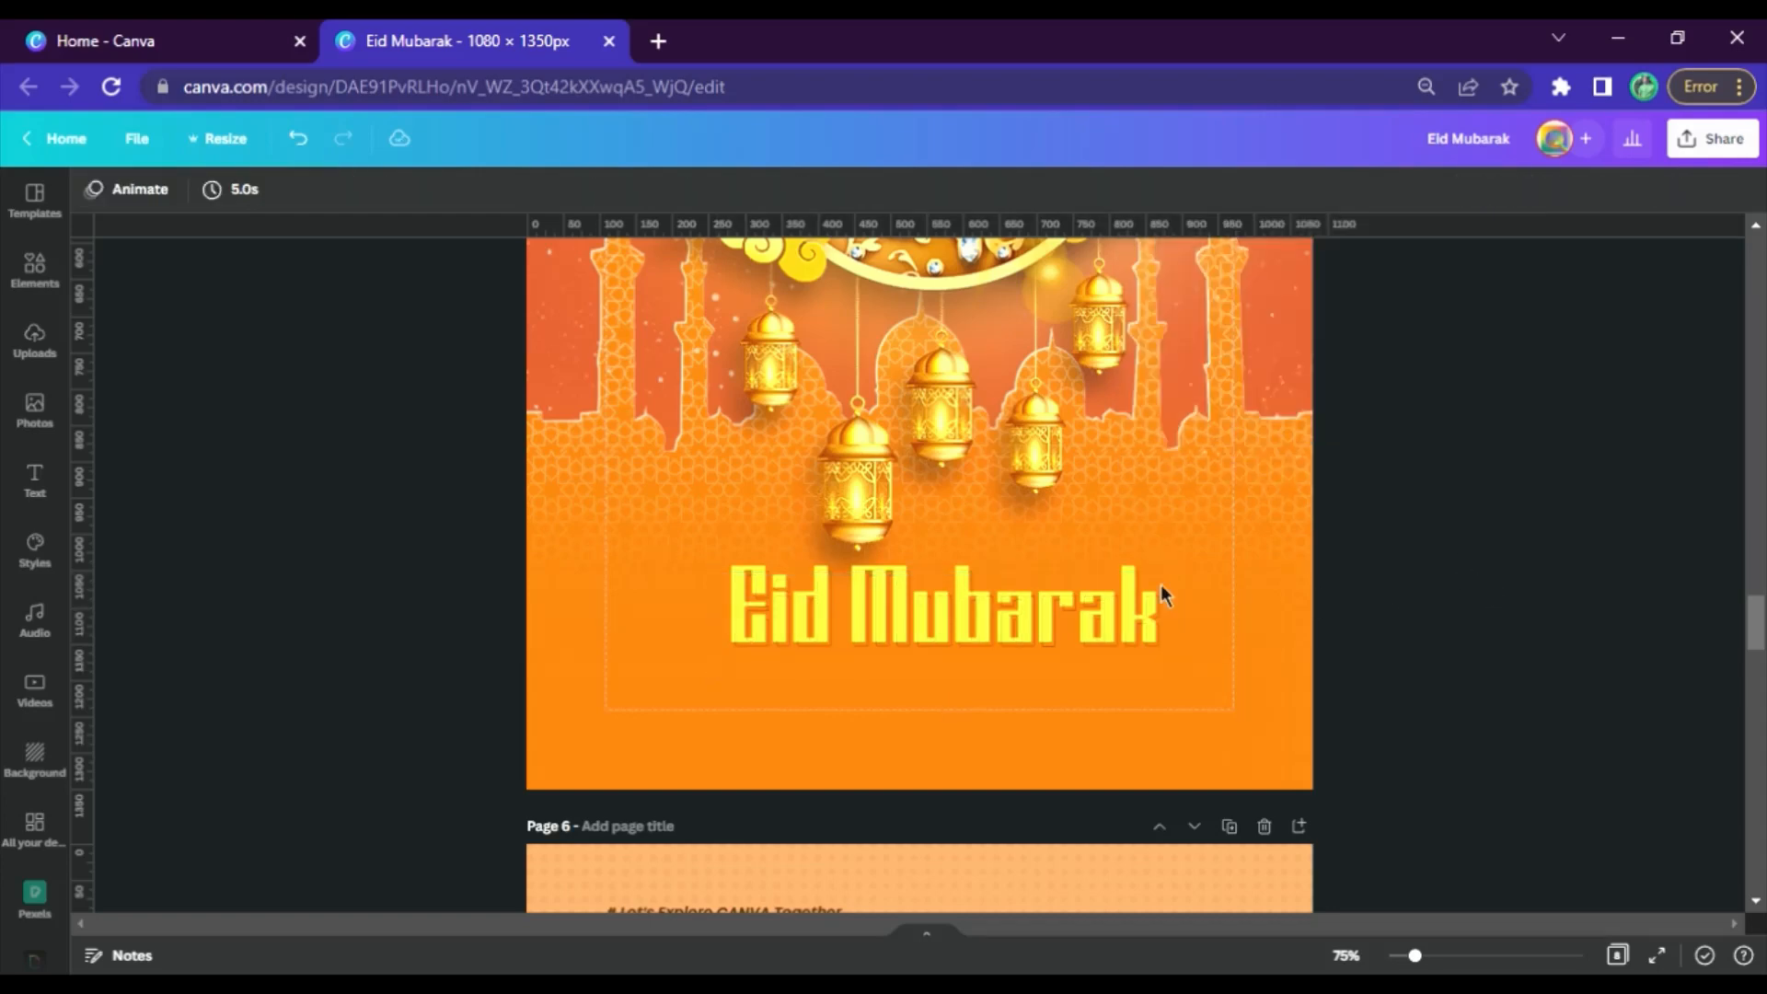
Copy the smaller lens flare from page 4's element list and paste it onto page 5
scroll(1035, 524, up, 15)
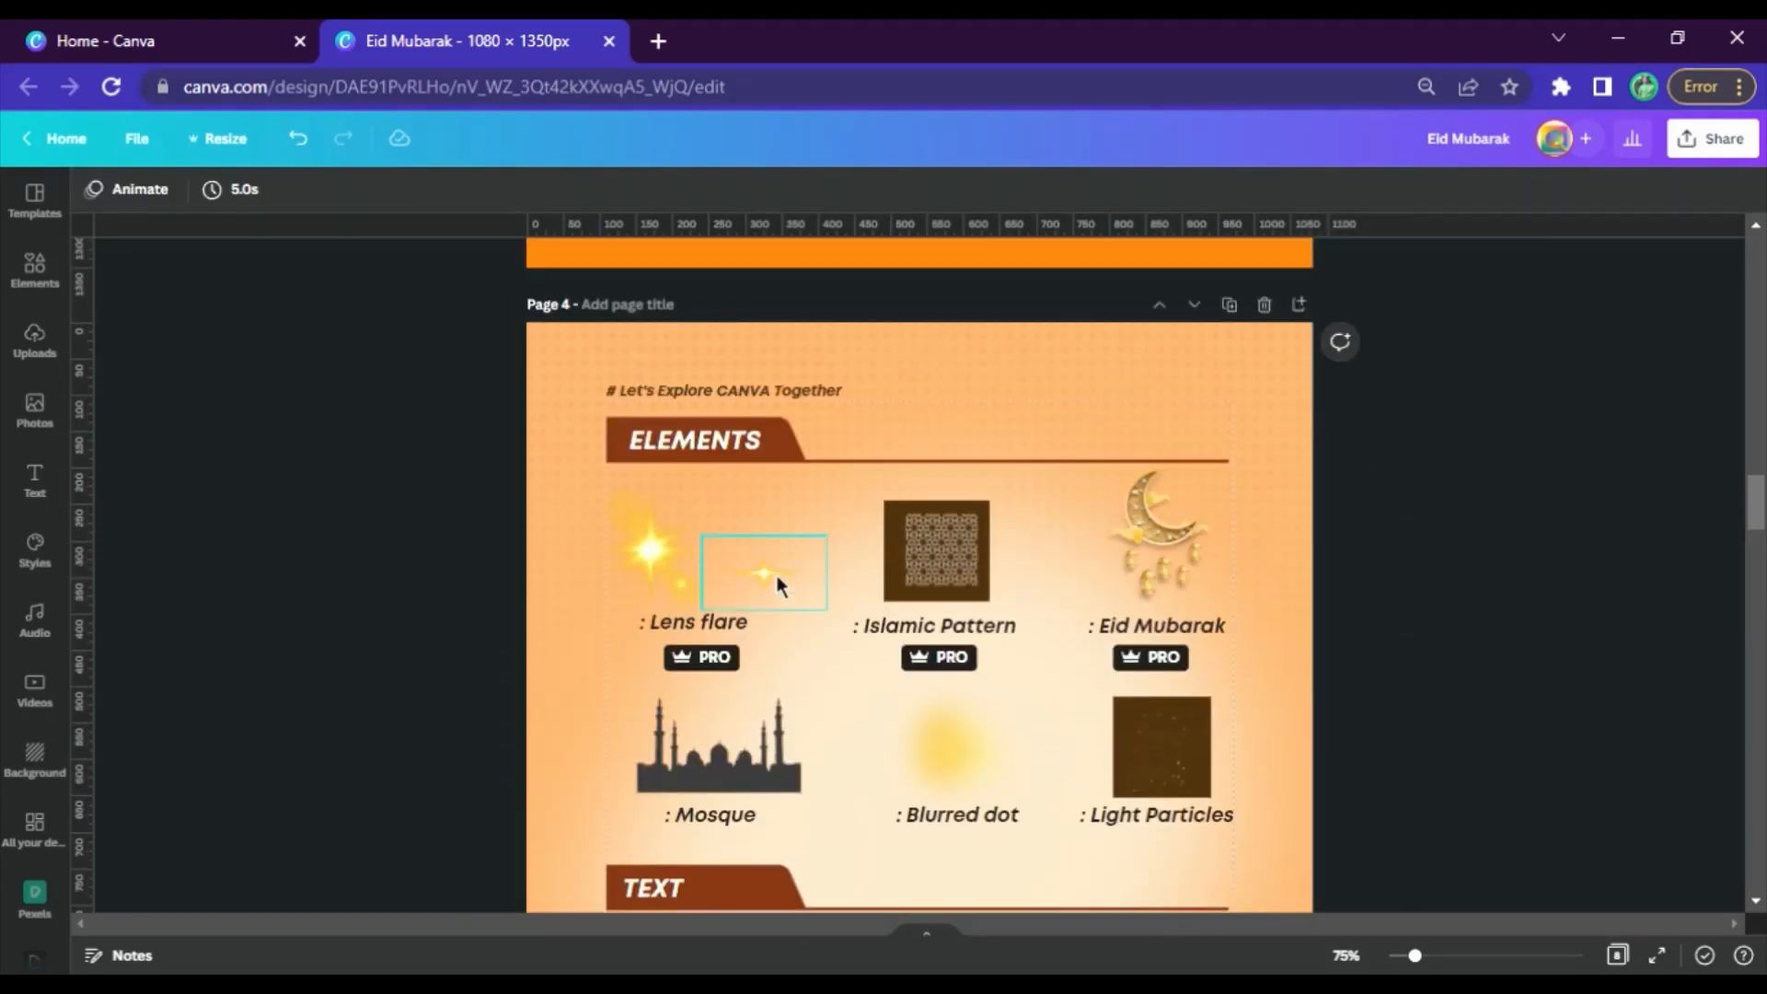
click(777, 578)
scroll(779, 587, down, 12)
scroll(779, 589, down, 3)
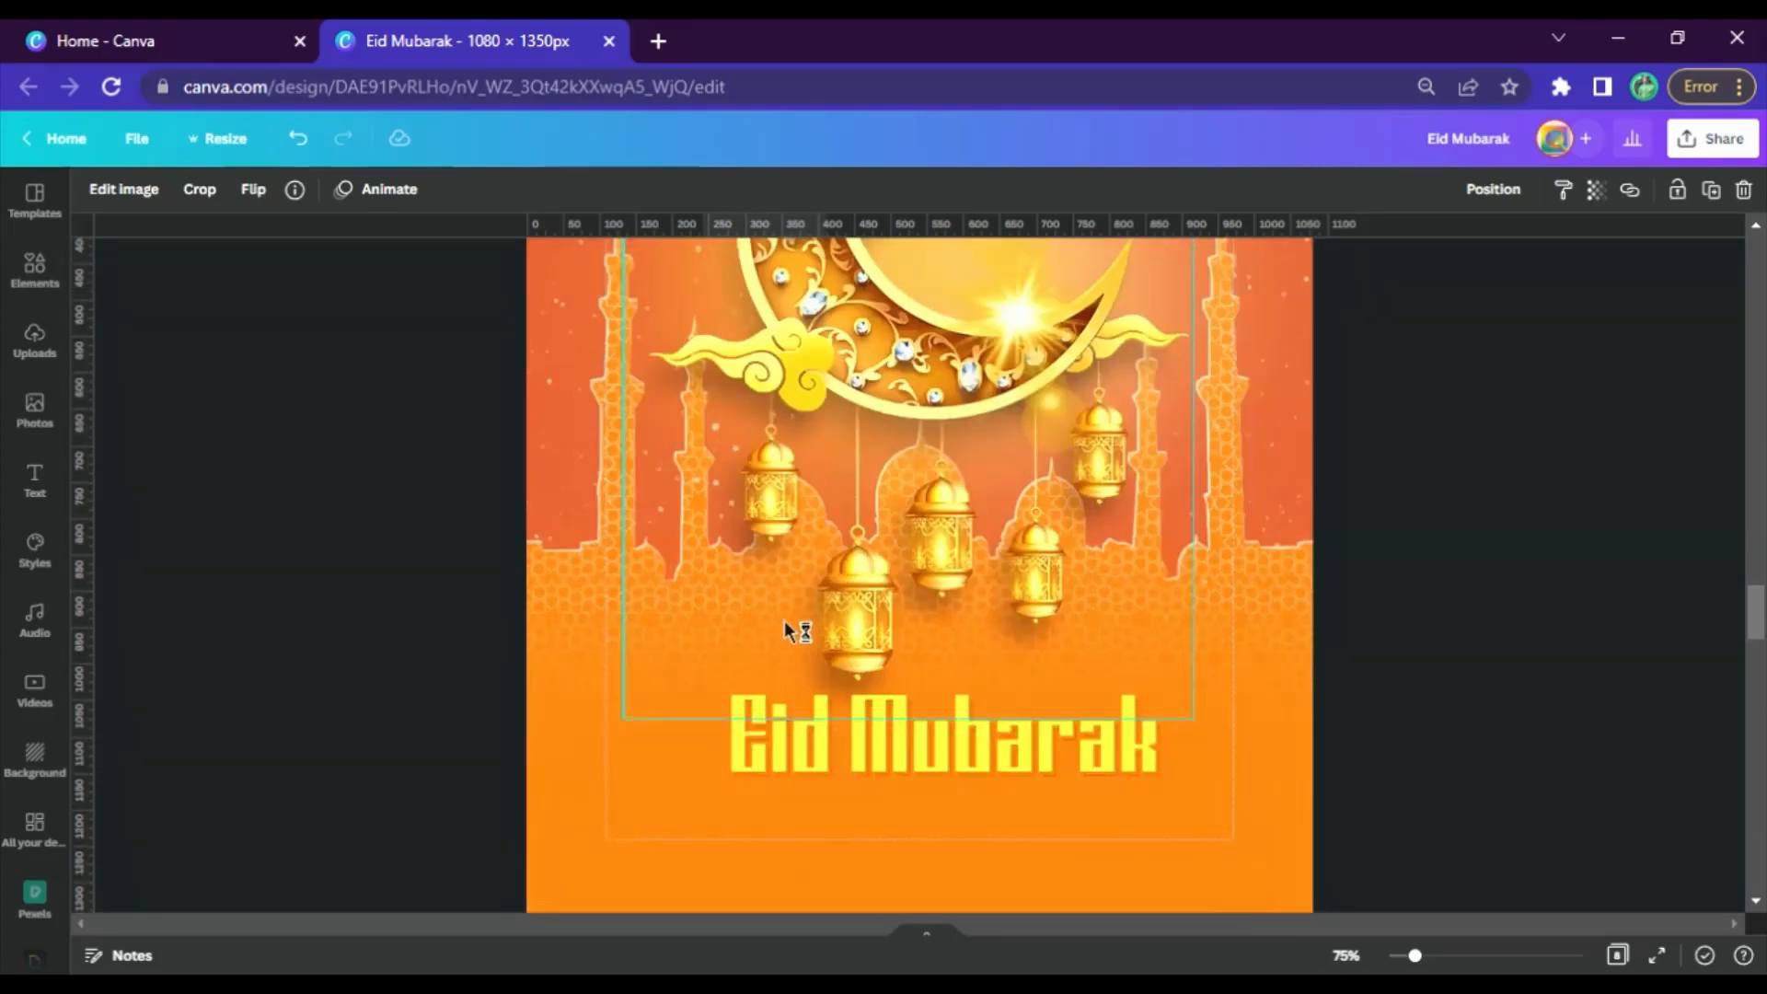
click(799, 704)
click(825, 552)
scroll(826, 552, up, 3)
click(802, 439)
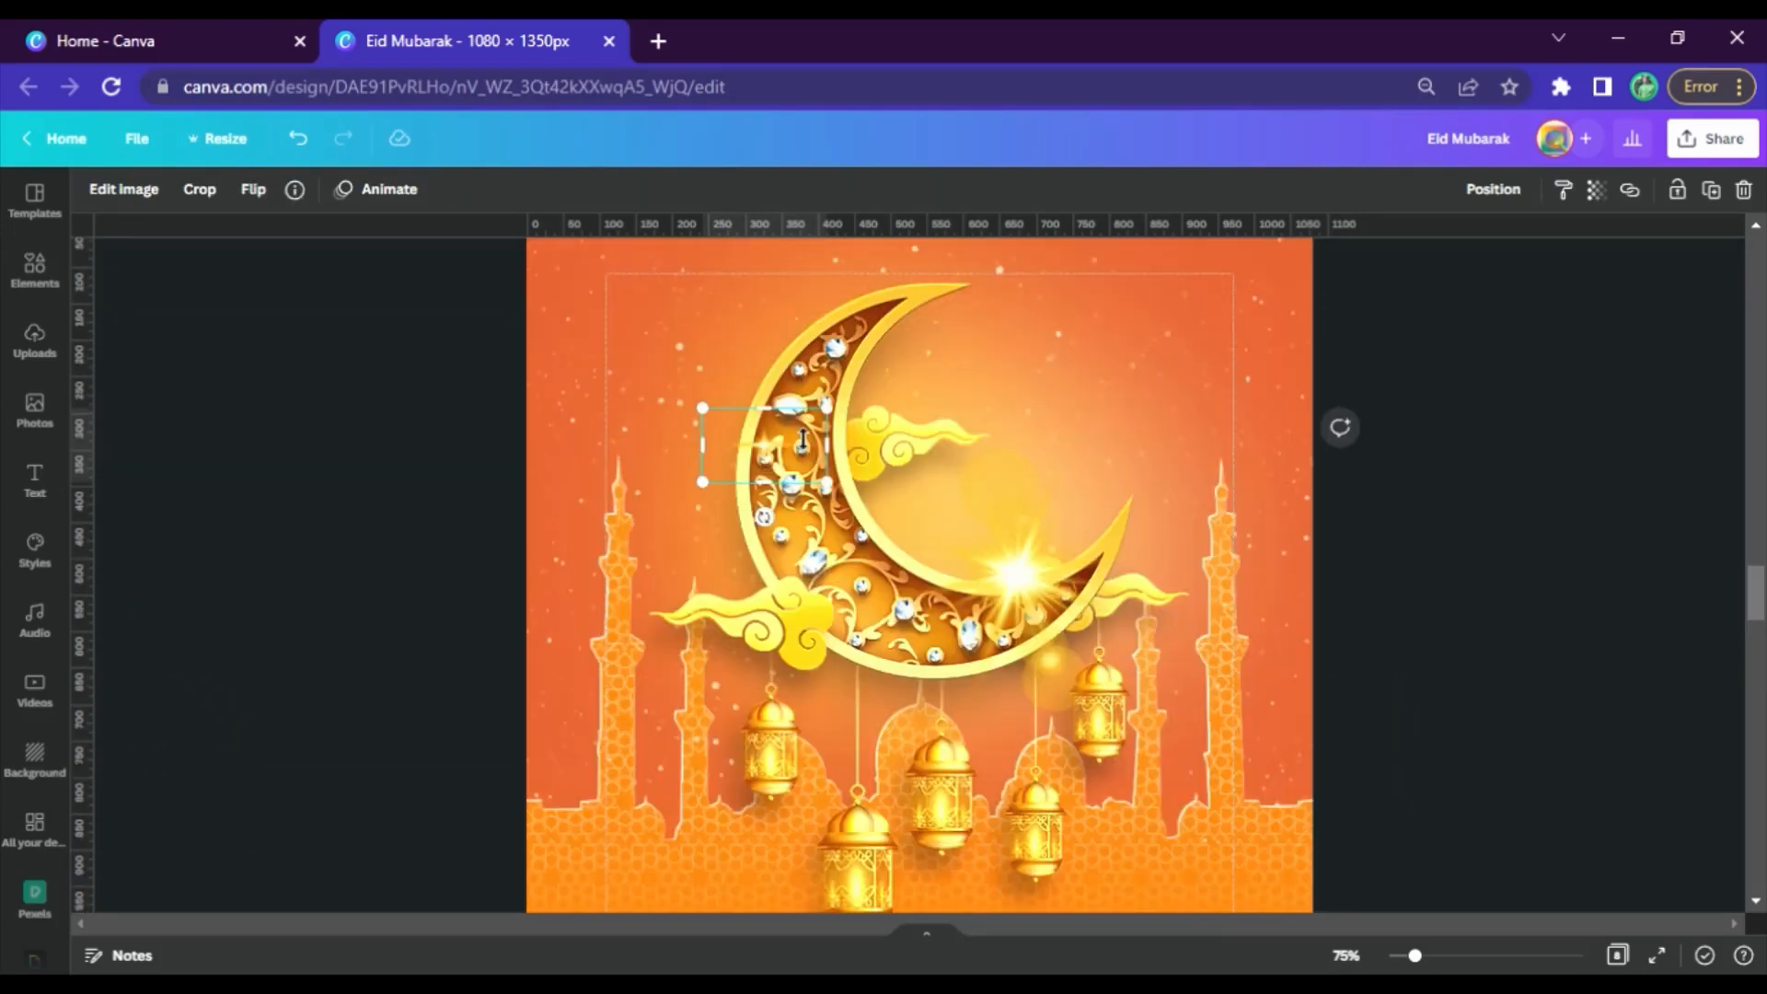
Enlarge the small lens flare to about one and a half times its size and place it on the upper part of "Eid"
click(835, 855)
scroll(883, 621, down, 3)
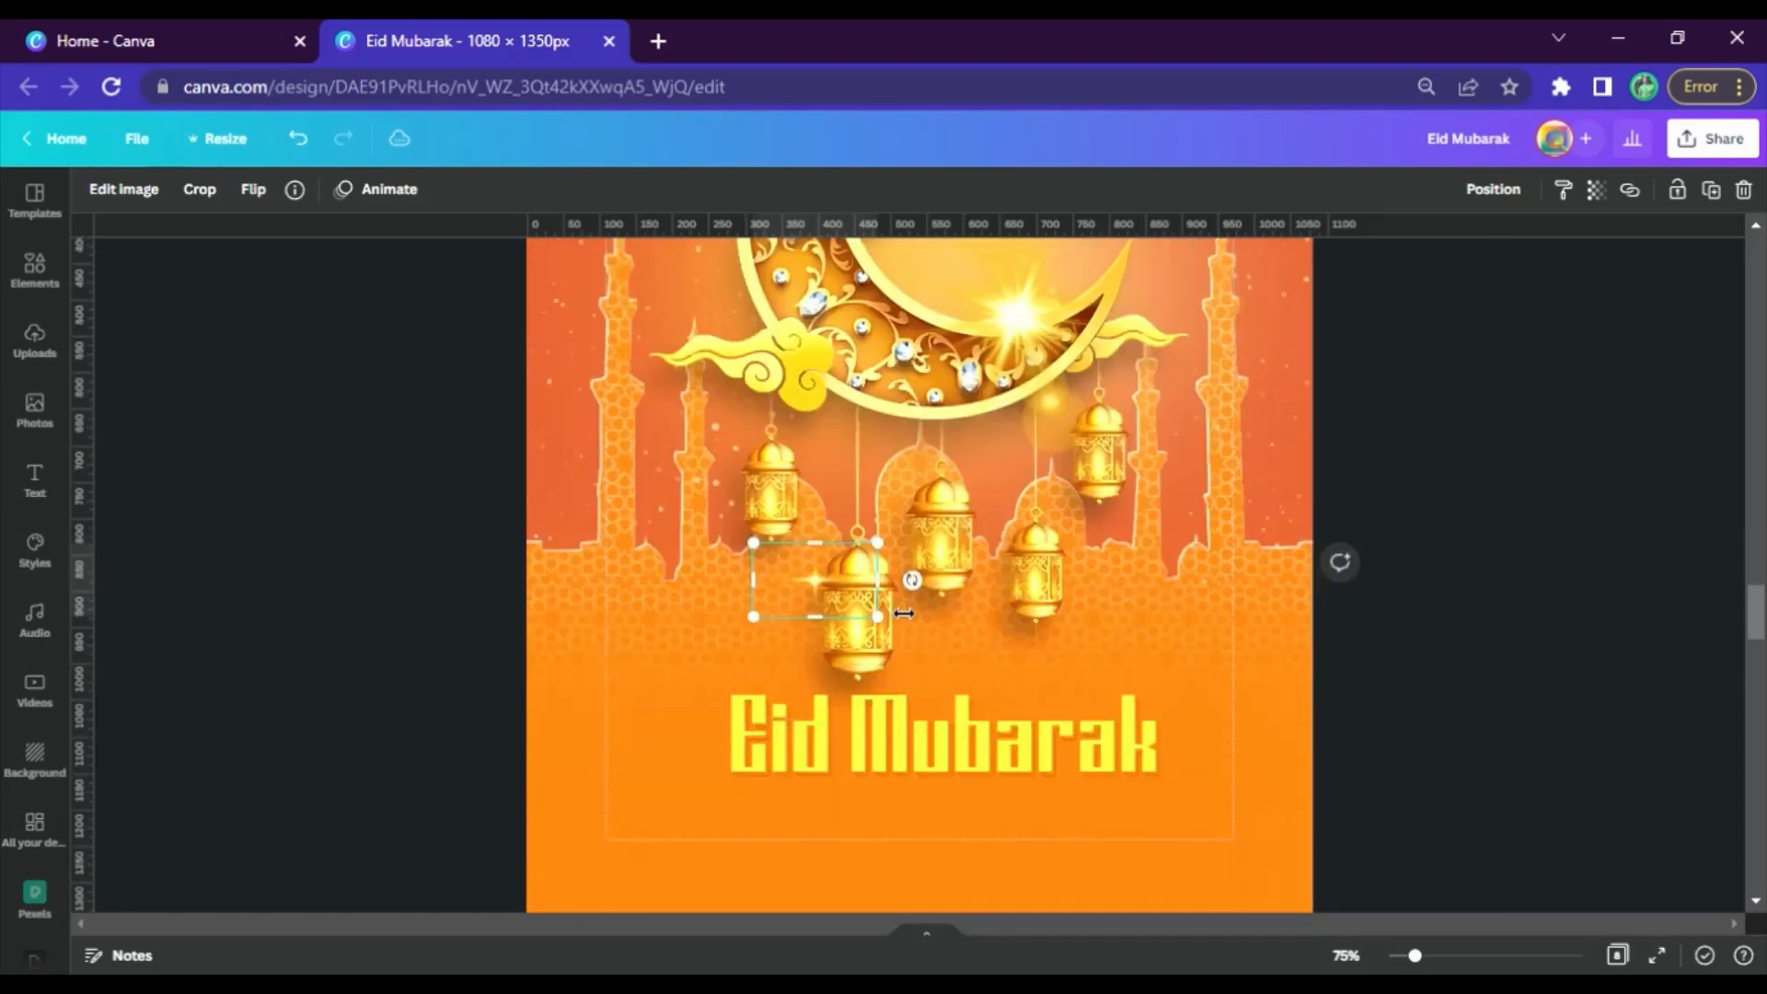
drag(877, 617, 825, 747)
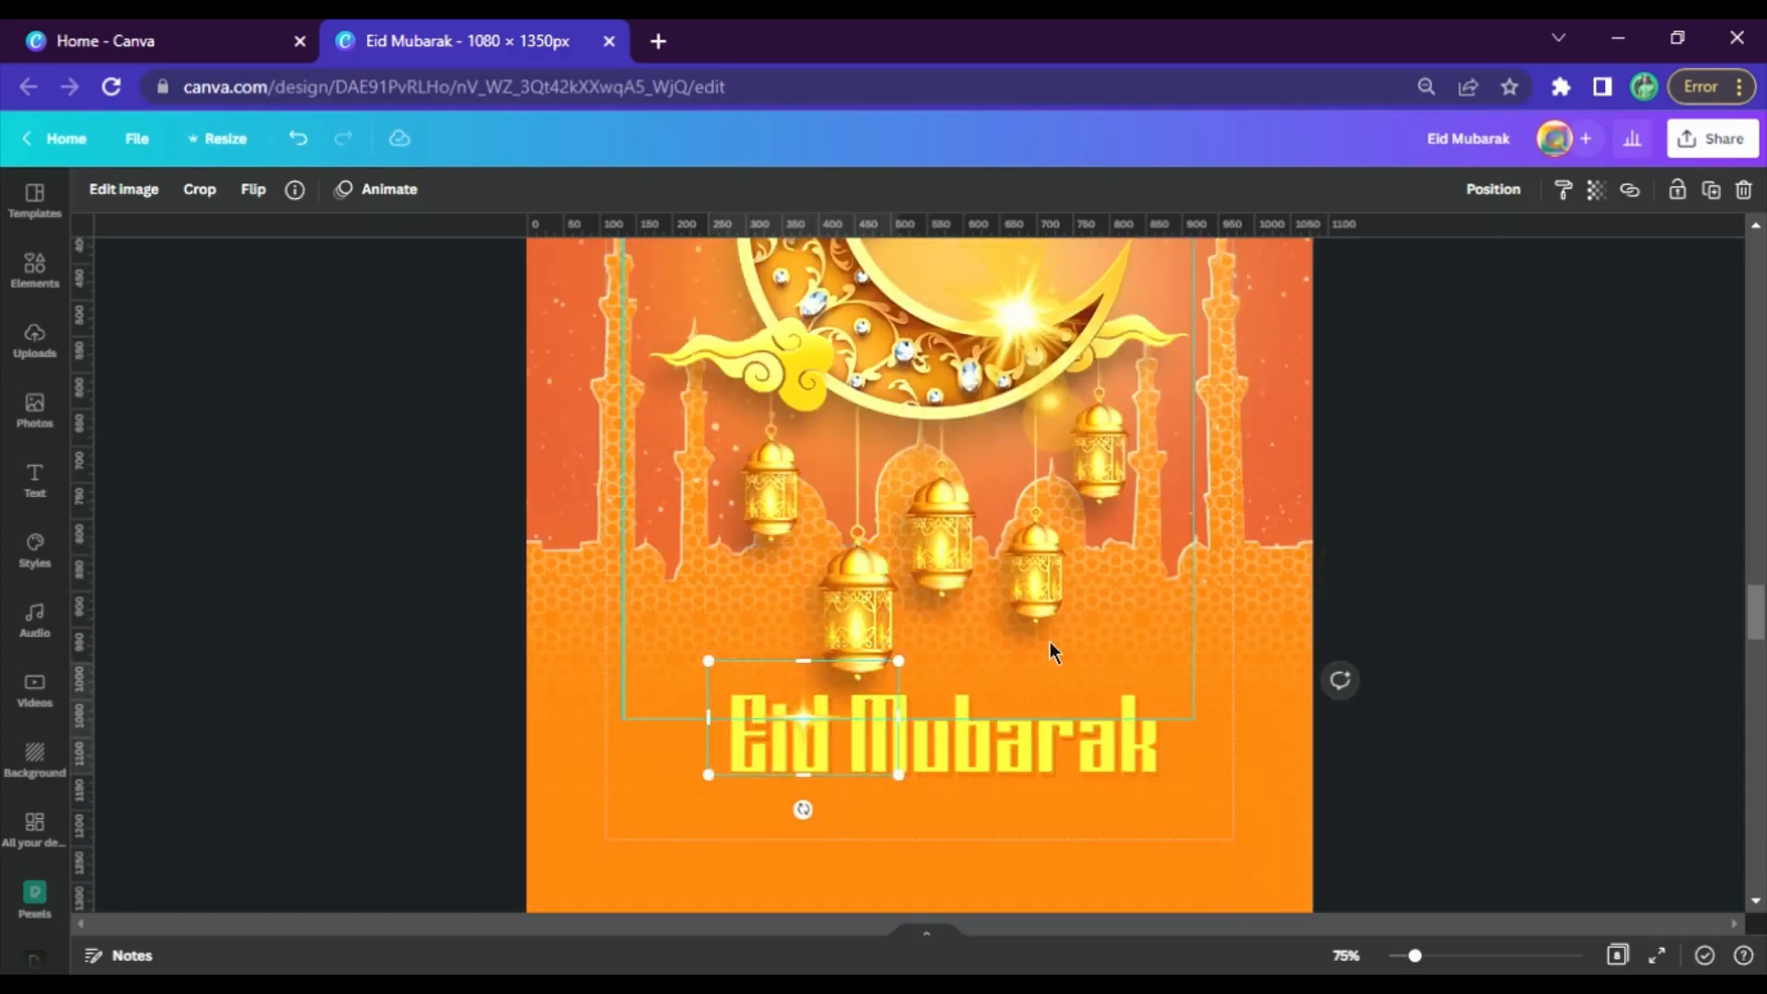
Duplicate the small lens flare and place the copy at the lower edge of the last letters of "Mubarak"
key(ctrl+d)
drag(839, 751, 1136, 792)
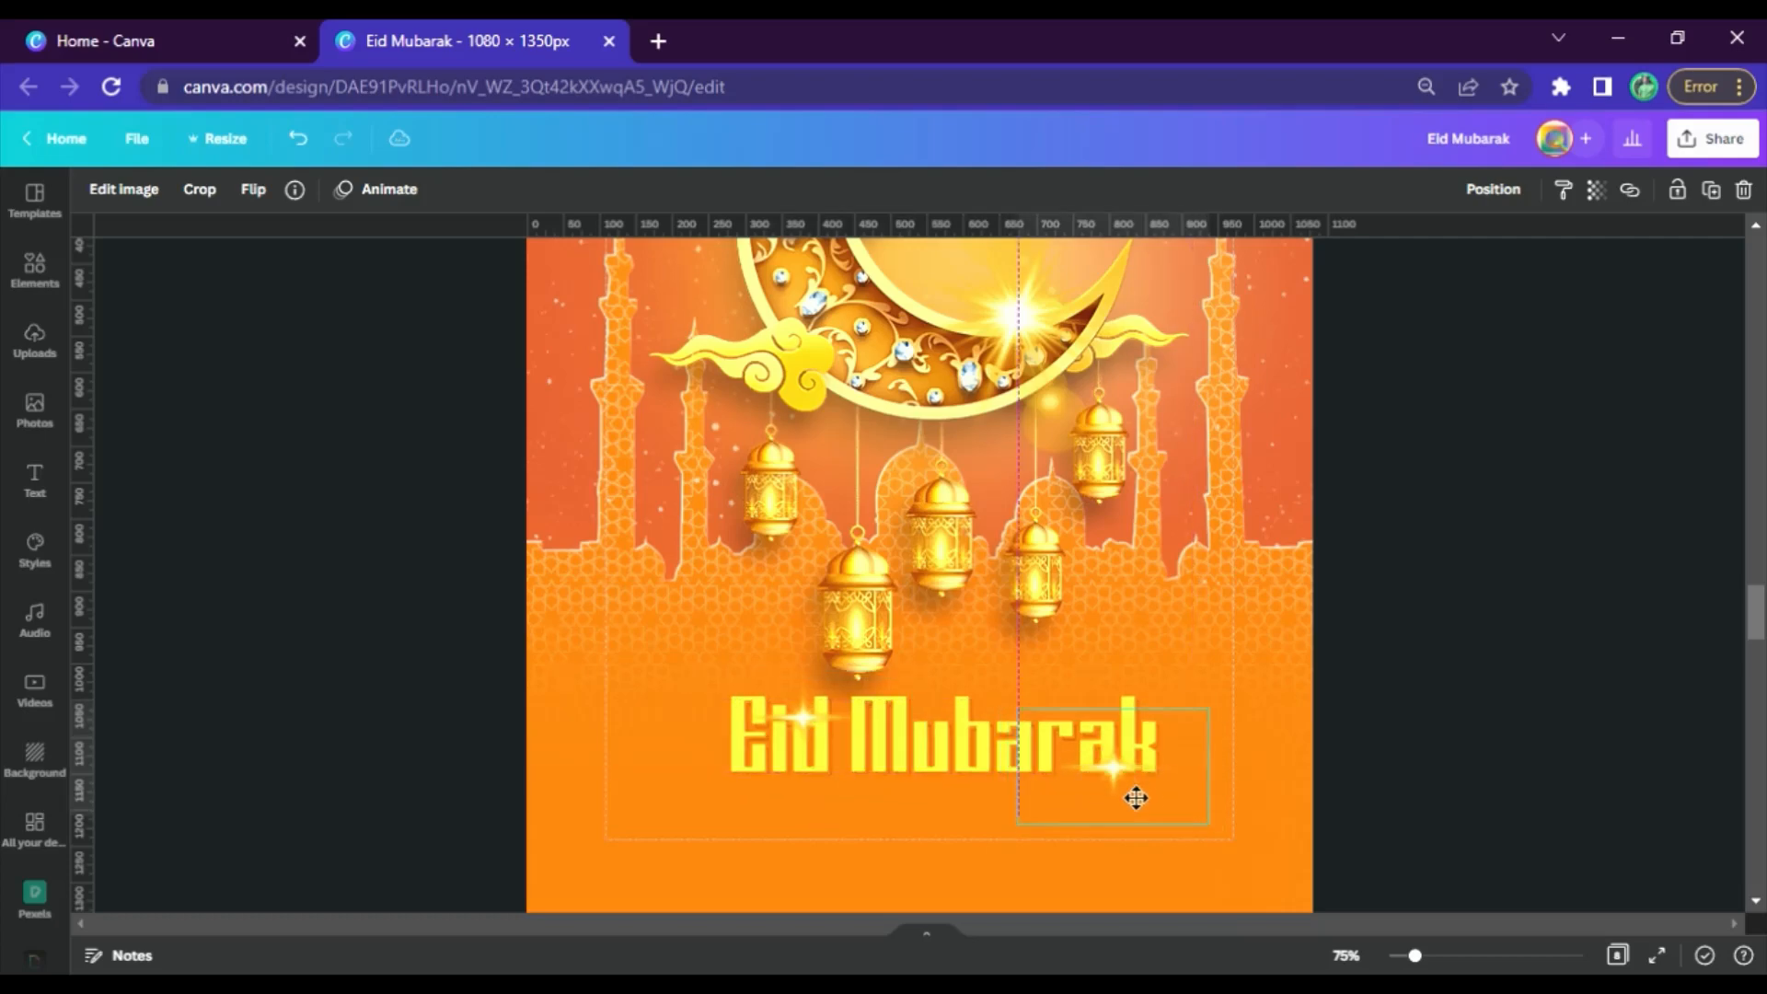
click(1442, 669)
Copy the line "May Allah bless you and your family" from page 4 and paste it onto page 5
scroll(1231, 637, down, 15)
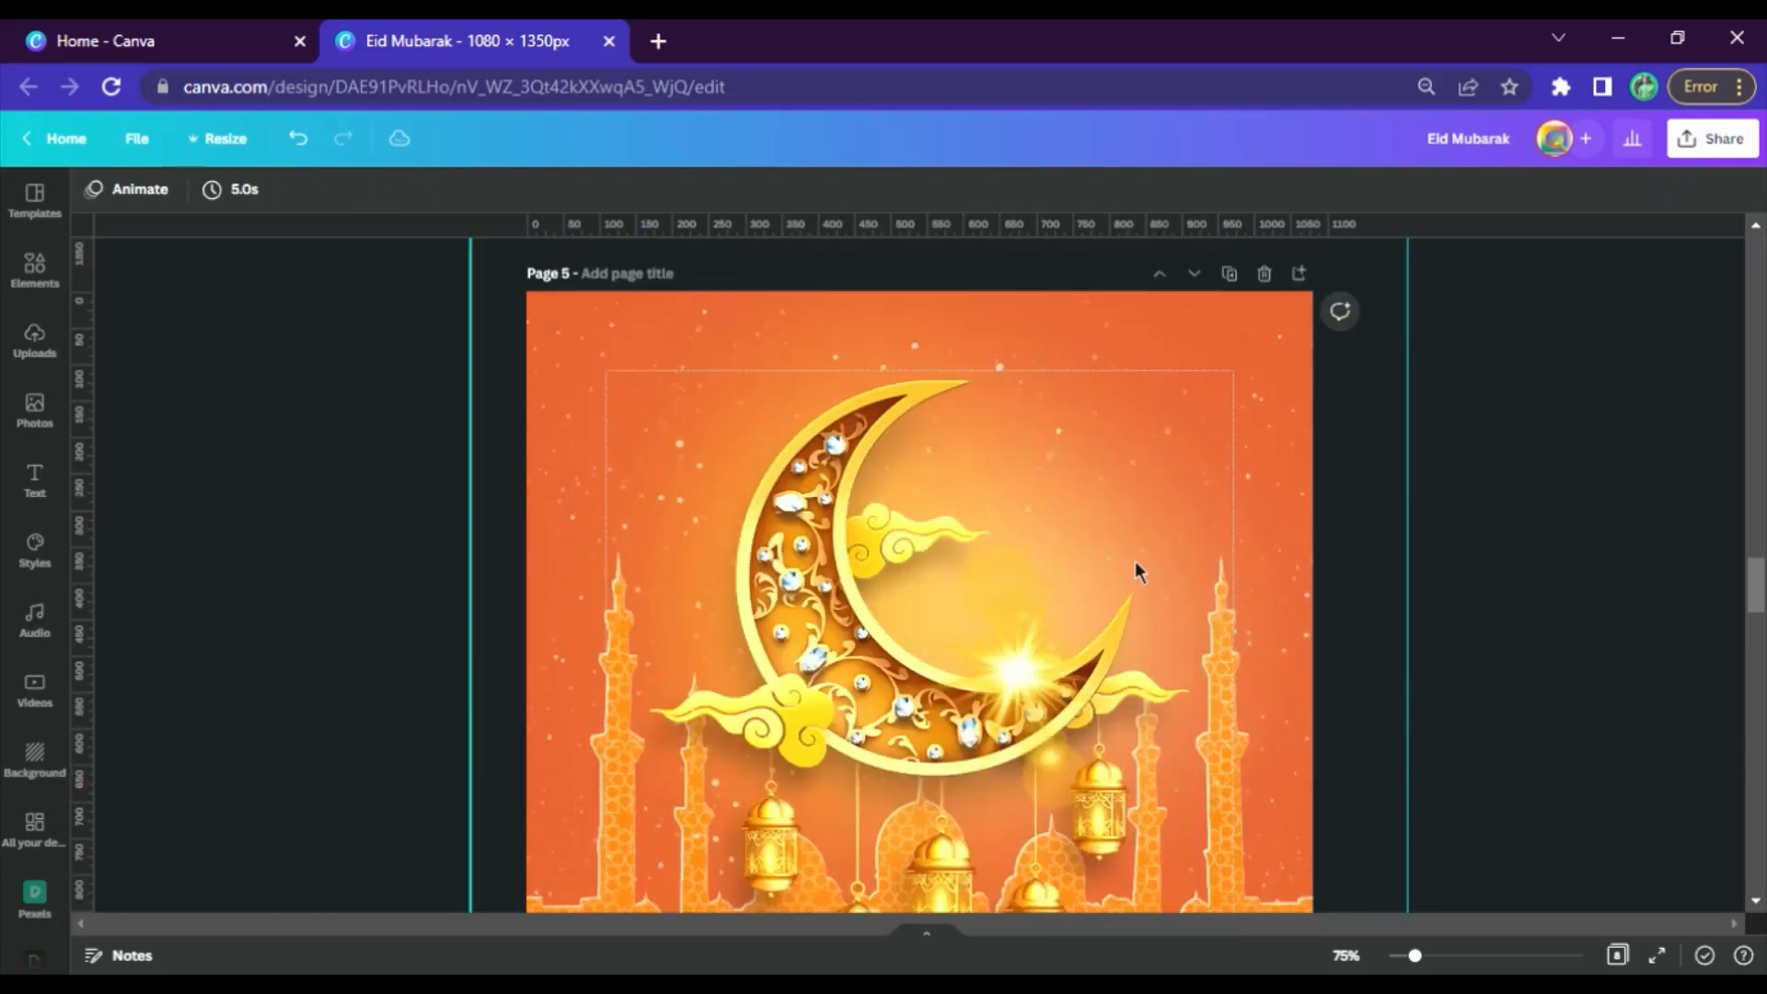
click(738, 615)
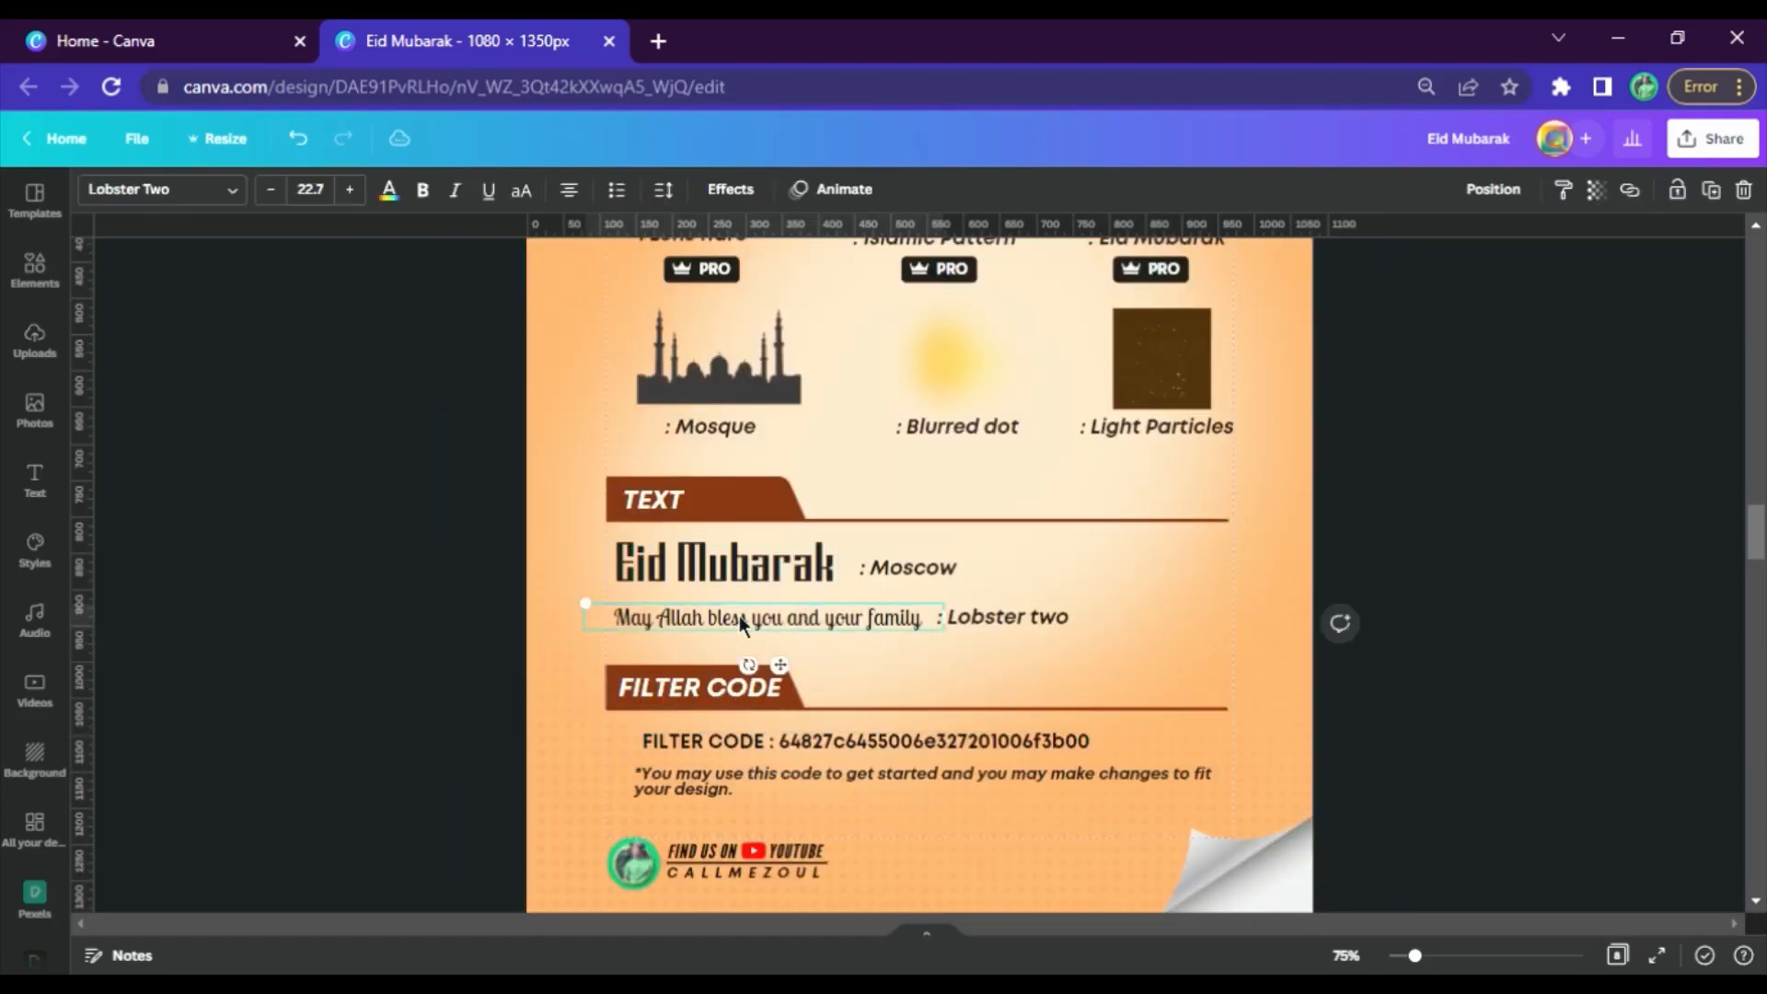
scroll(738, 614, down, 8)
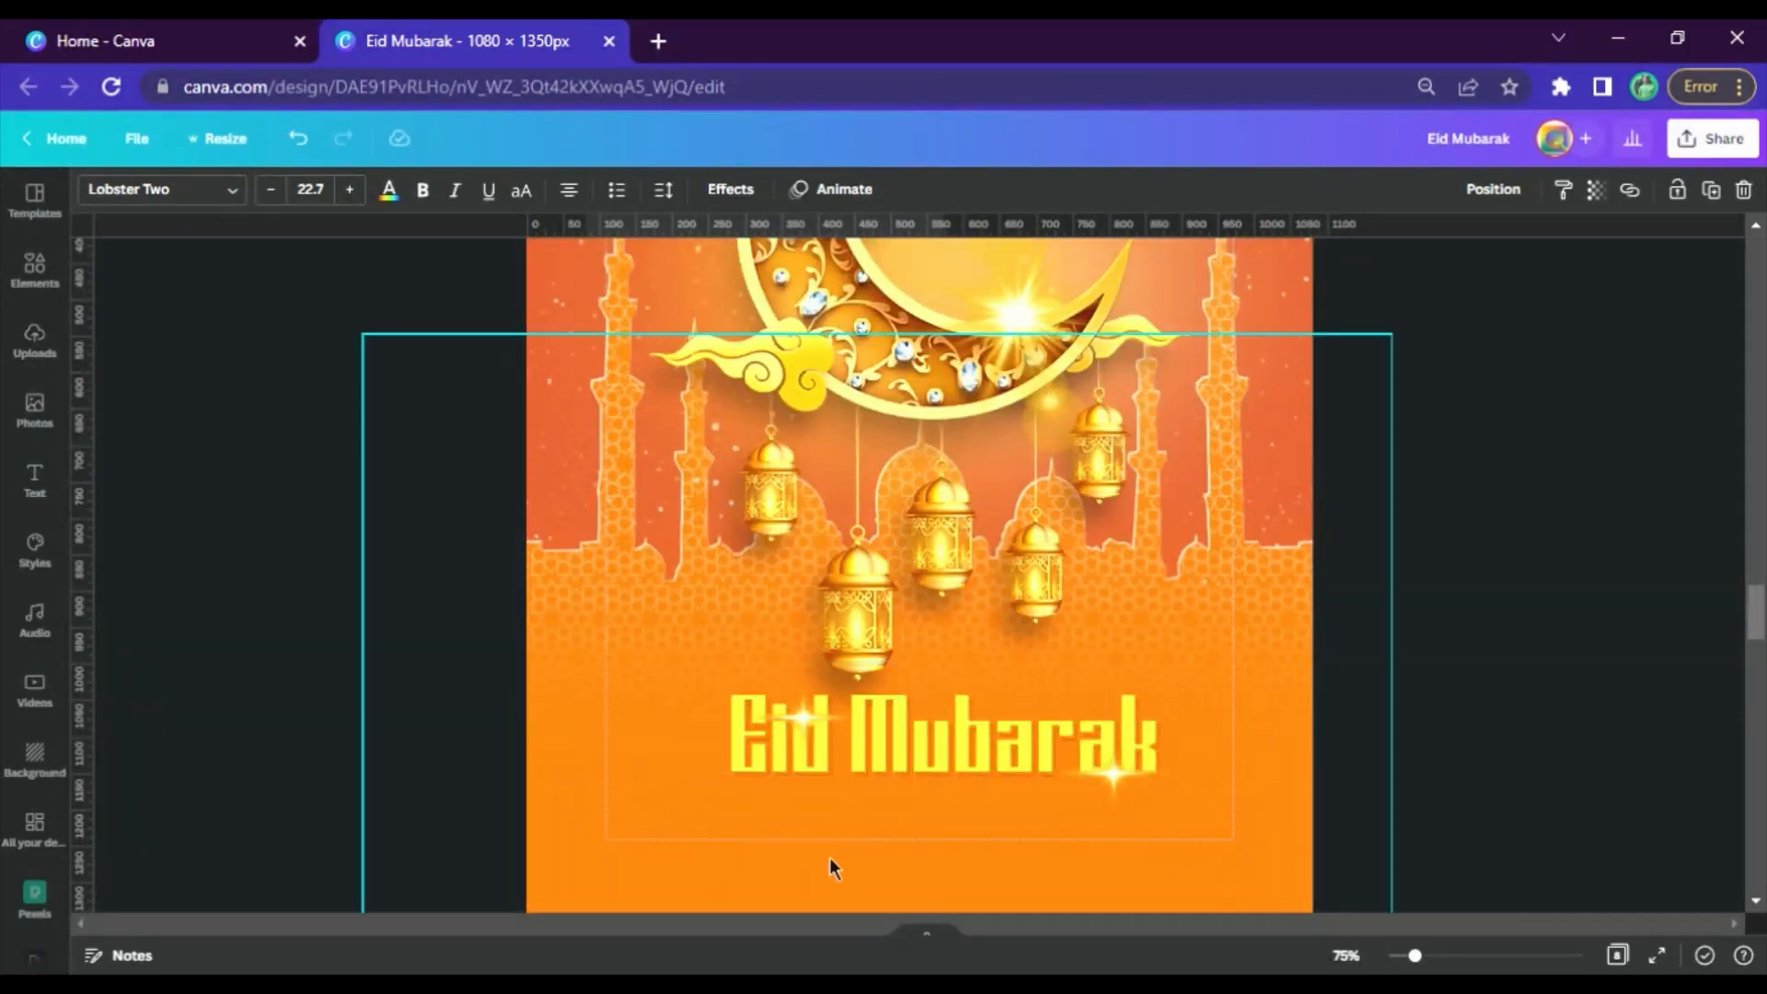
click(851, 822)
text(May Allah bless you and your family)
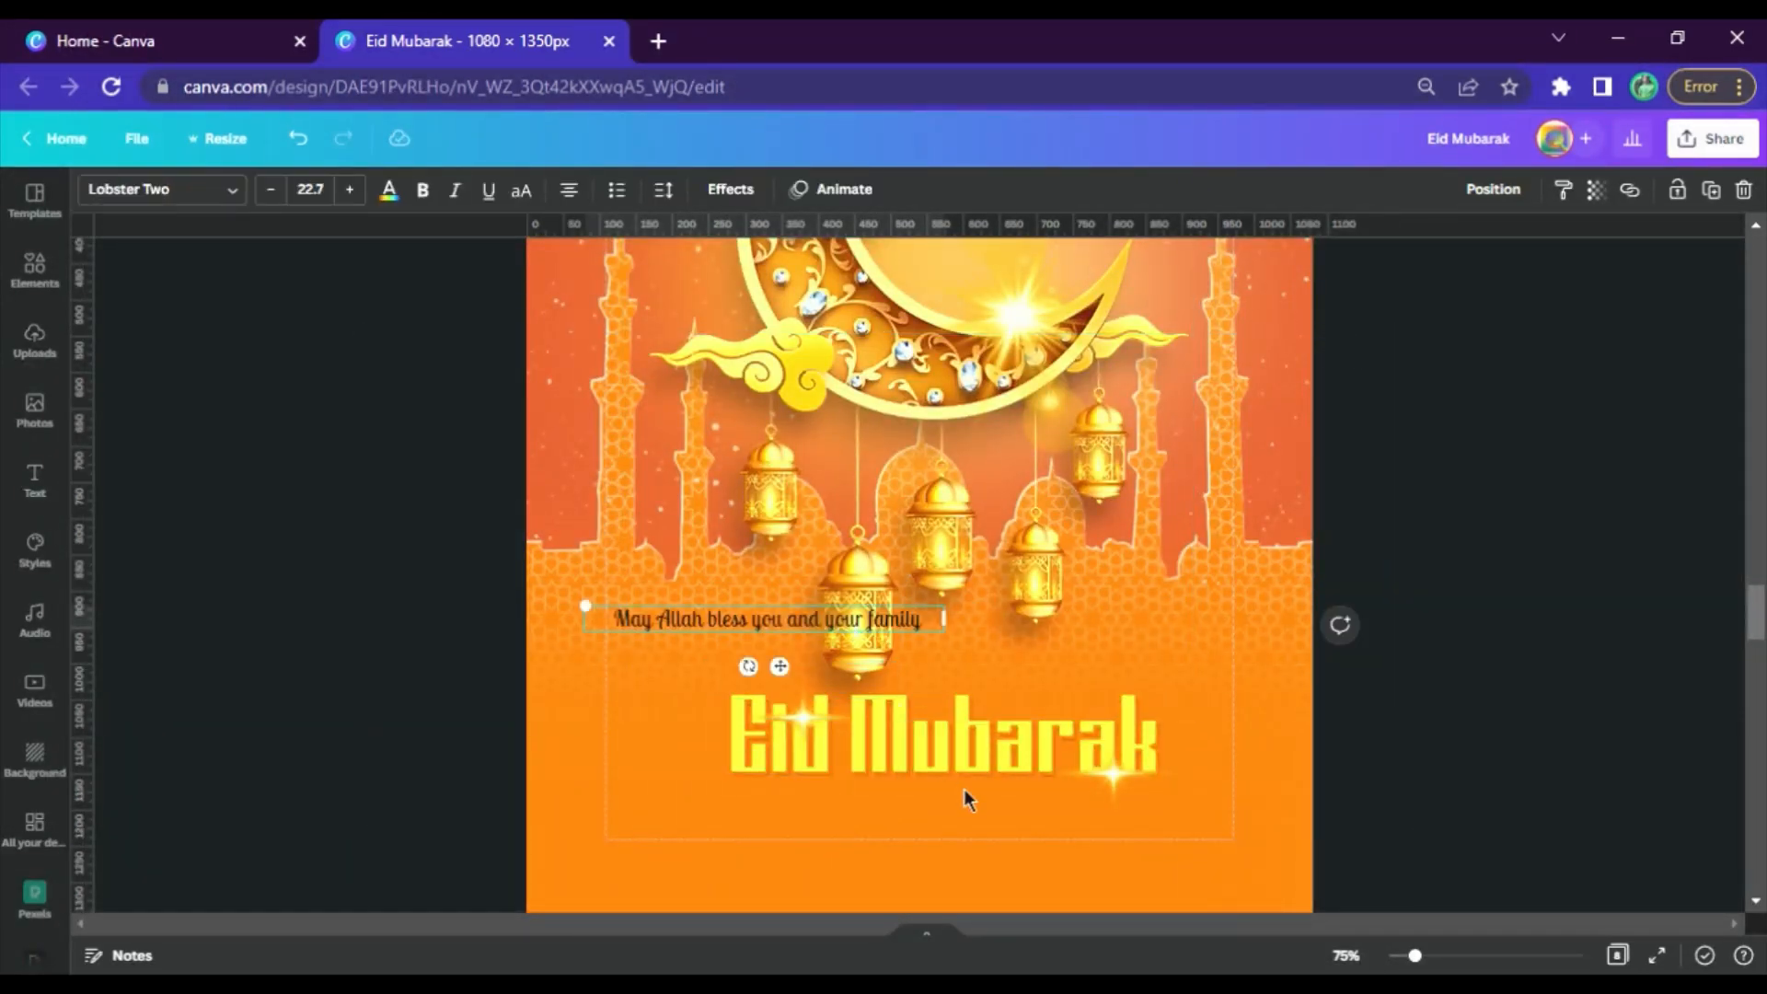
Enlarge the greeting line to font size 31.5 and centre it directly beneath the "Eid Mubarak" title
drag(883, 618, 994, 820)
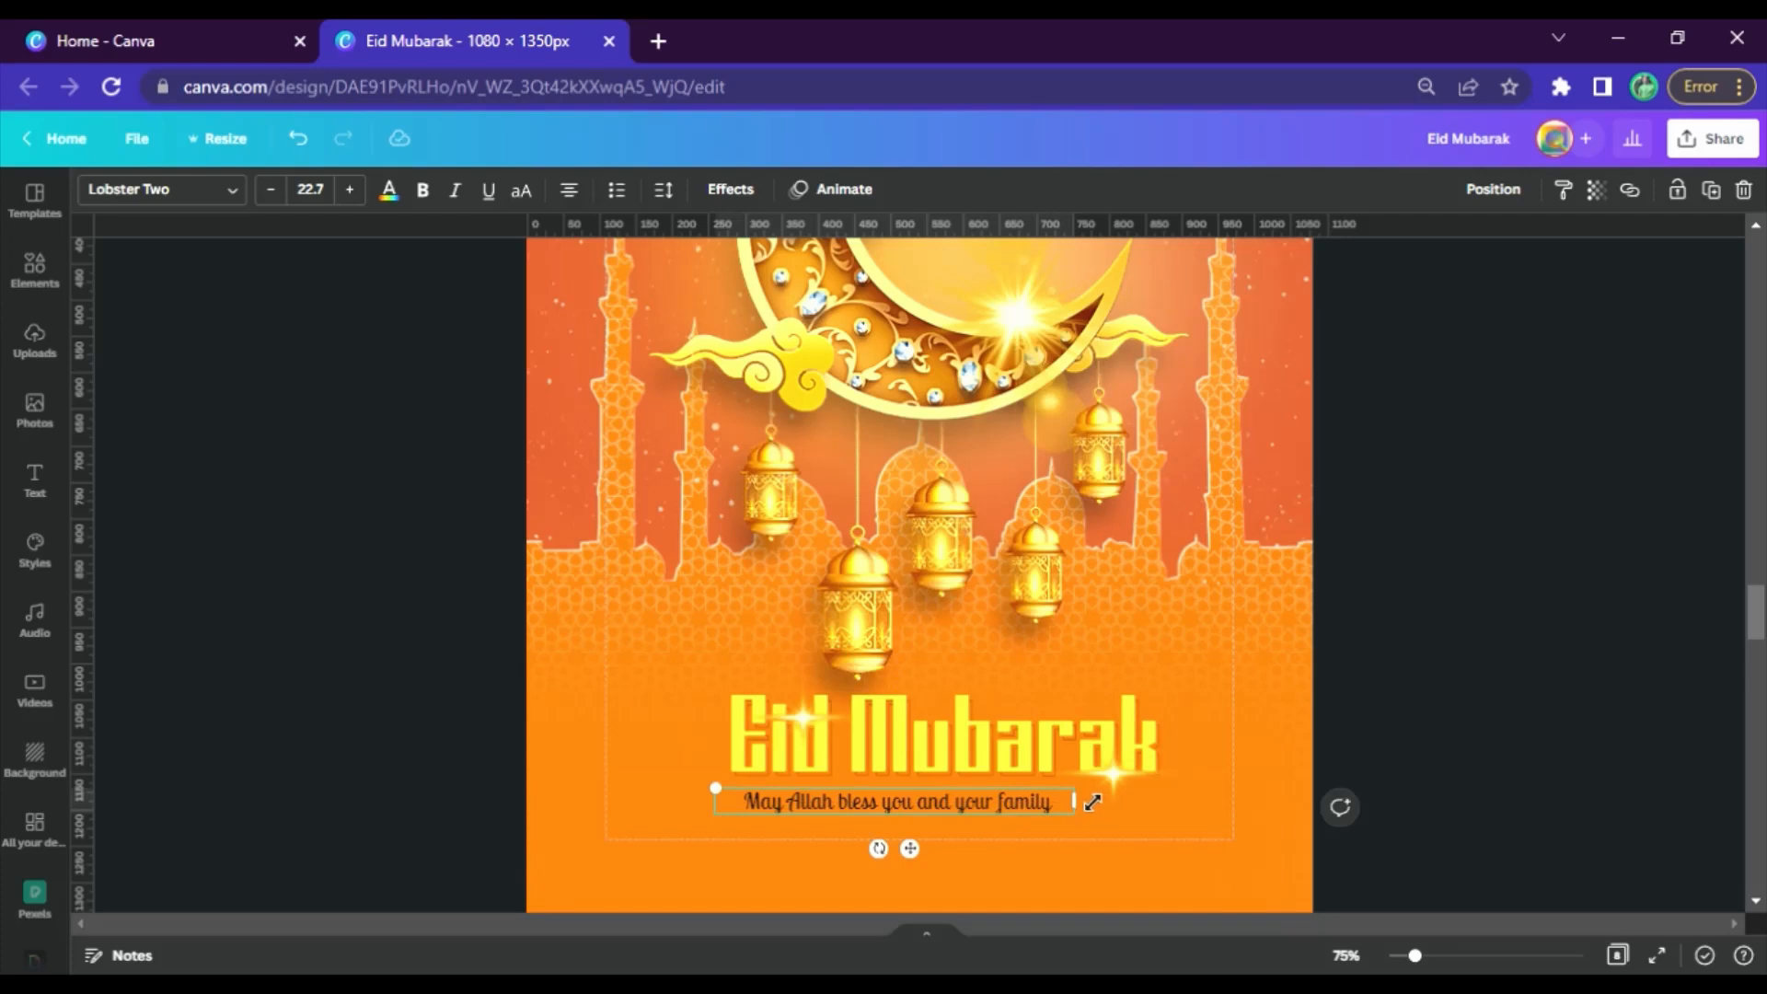
drag(1170, 785, 1194, 814)
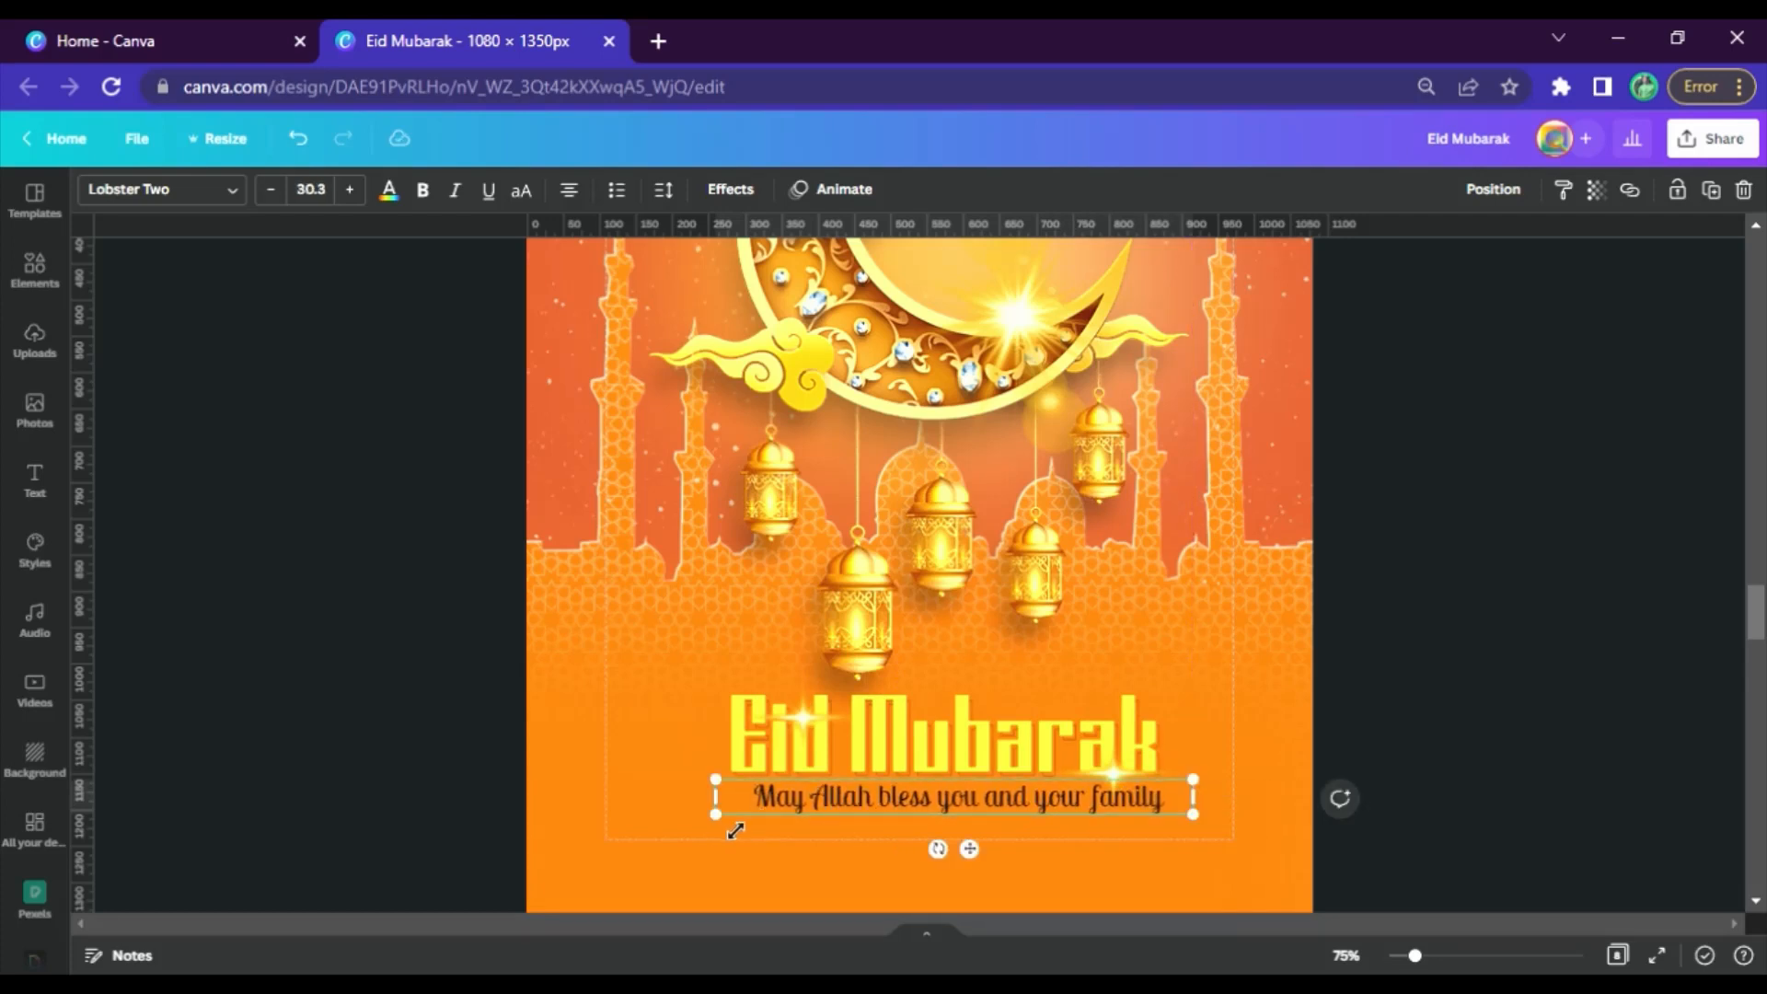
drag(729, 830, 708, 831)
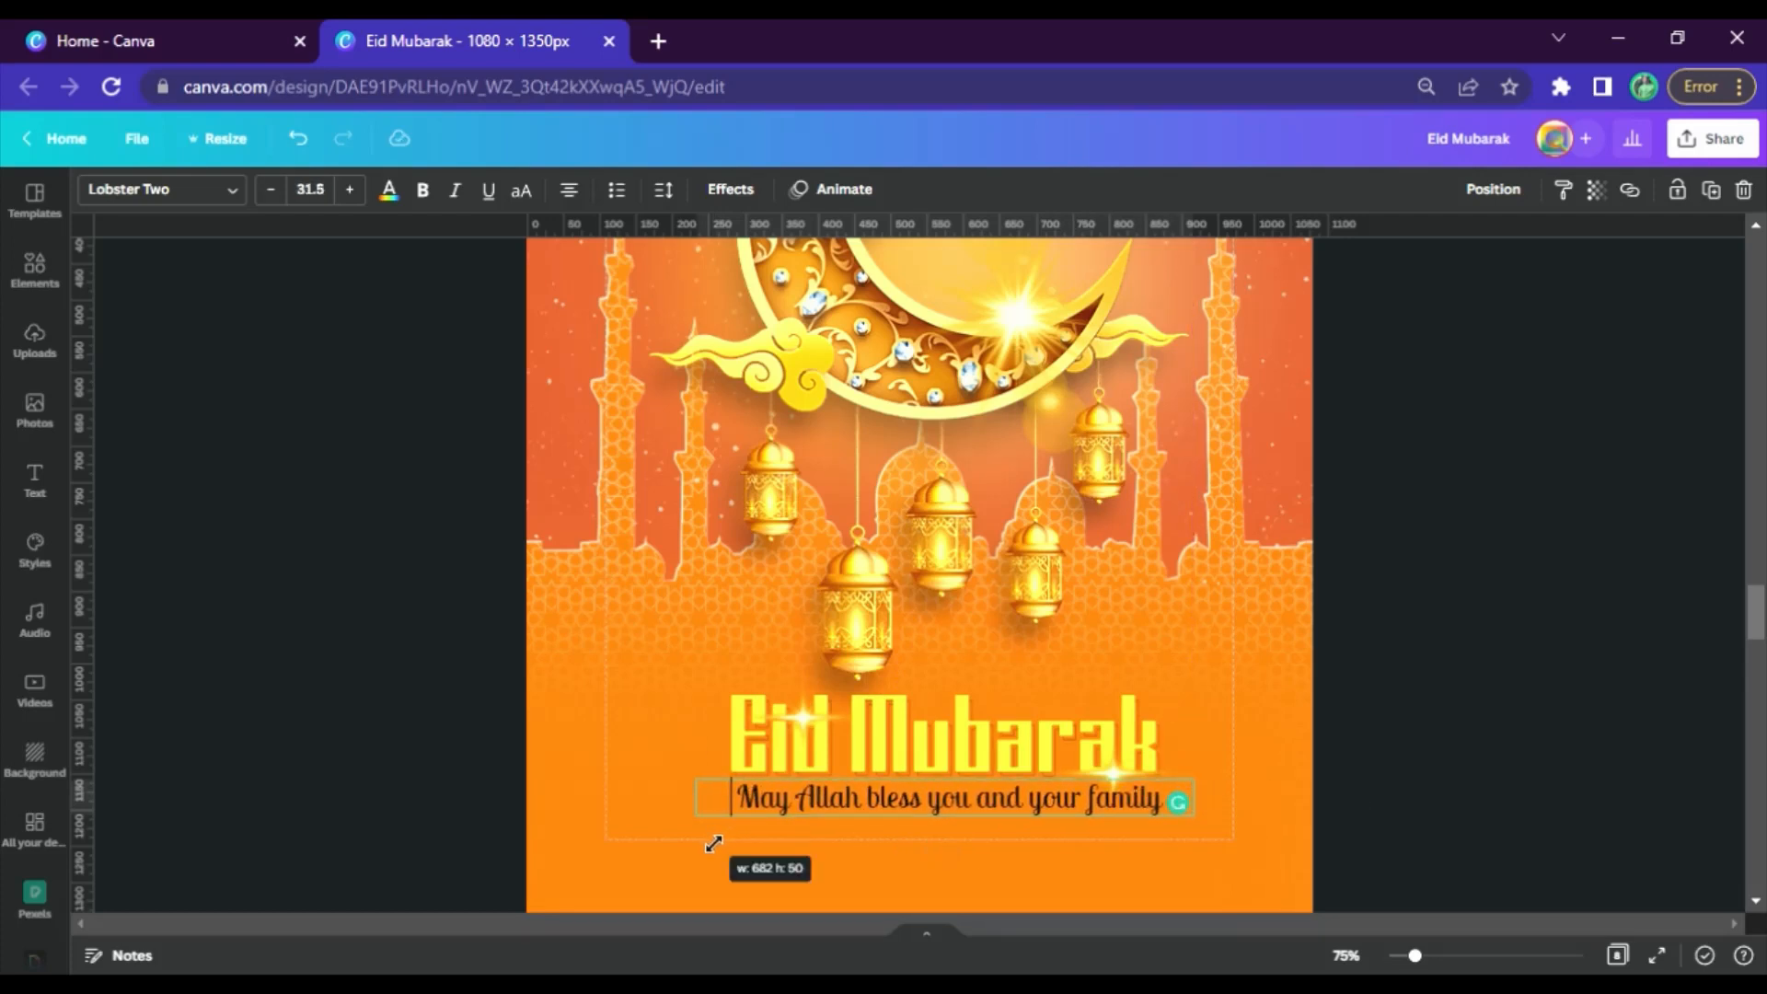
click(1444, 738)
drag(1031, 815, 1054, 825)
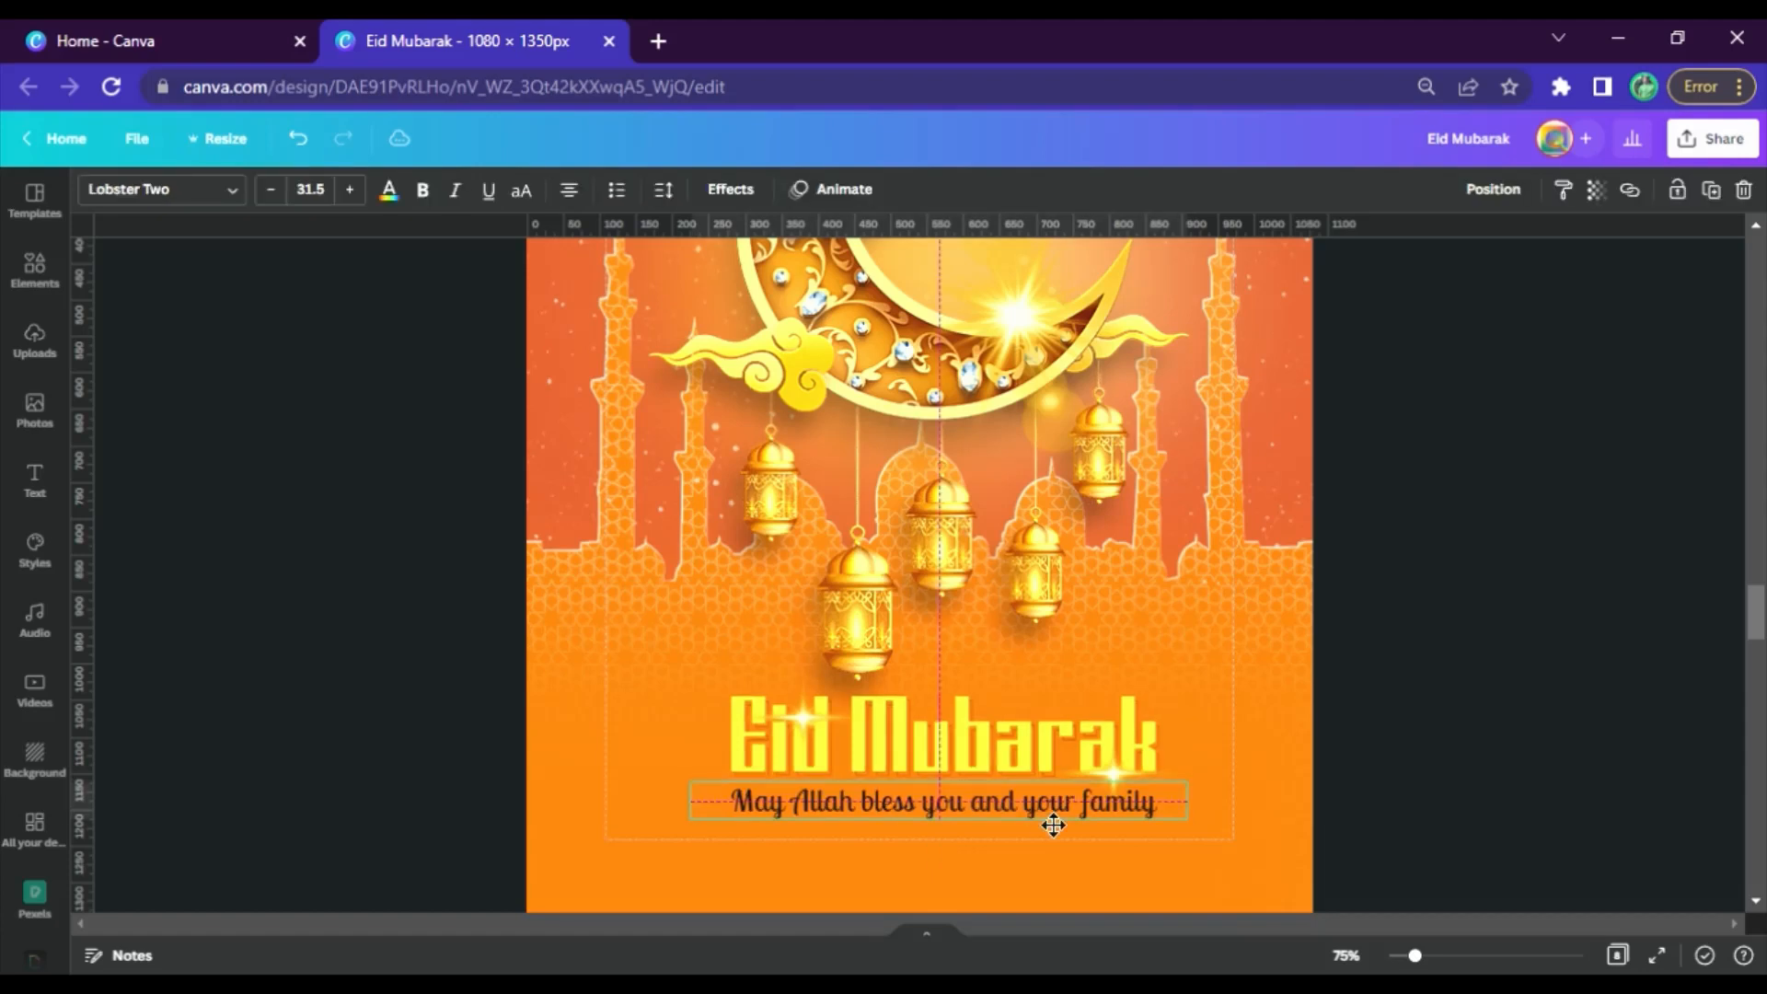
click(1500, 628)
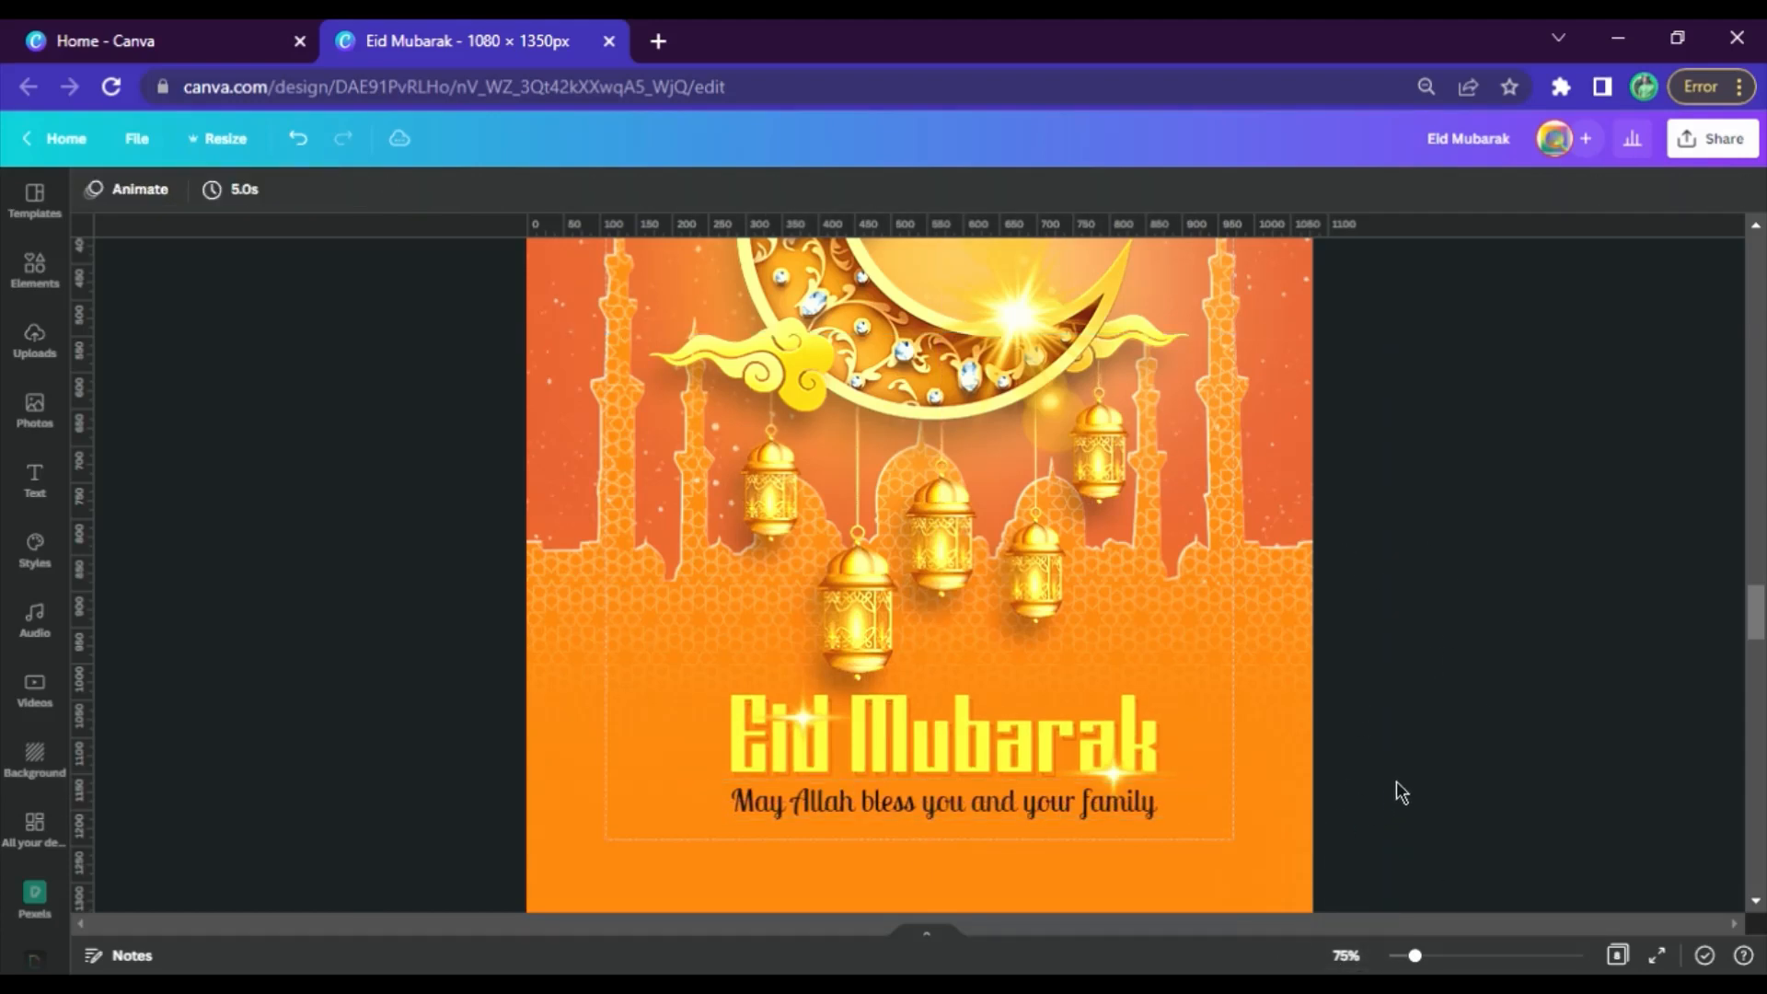
Lock the oversized orange gradient element behind the title on page 5
click(1304, 807)
click(1709, 193)
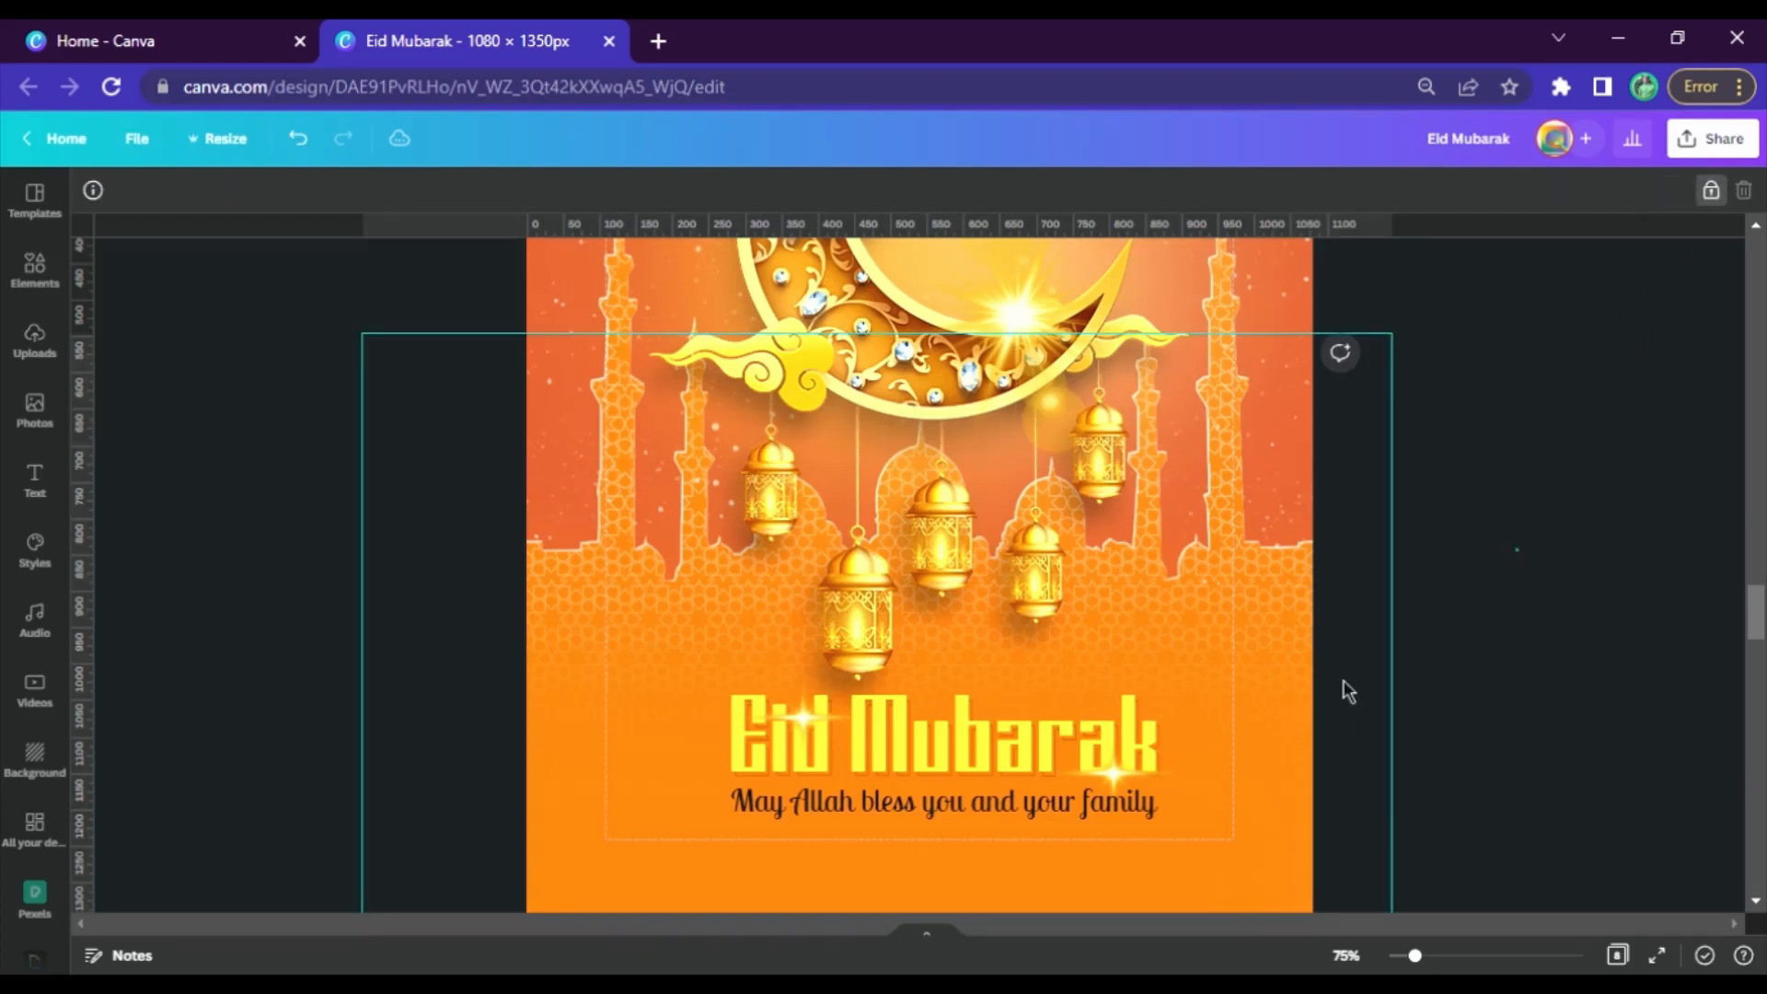
click(1348, 692)
drag(1371, 659, 1498, 588)
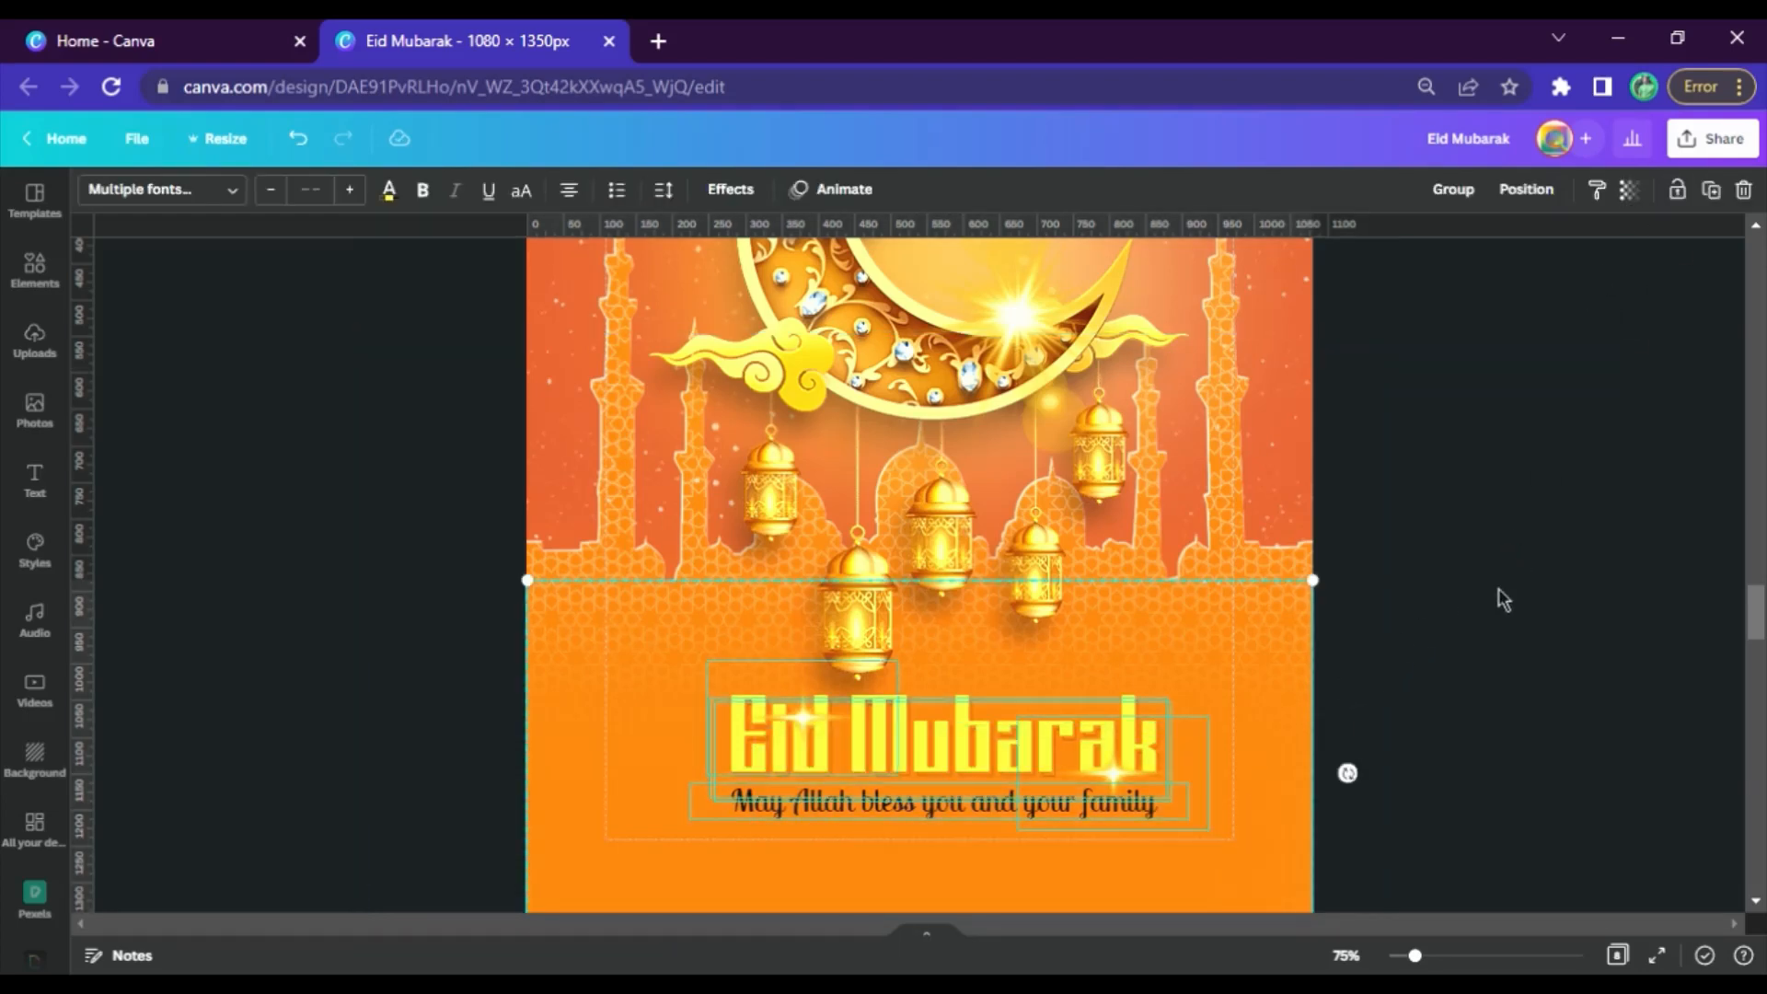
scroll(1483, 572, down, 1)
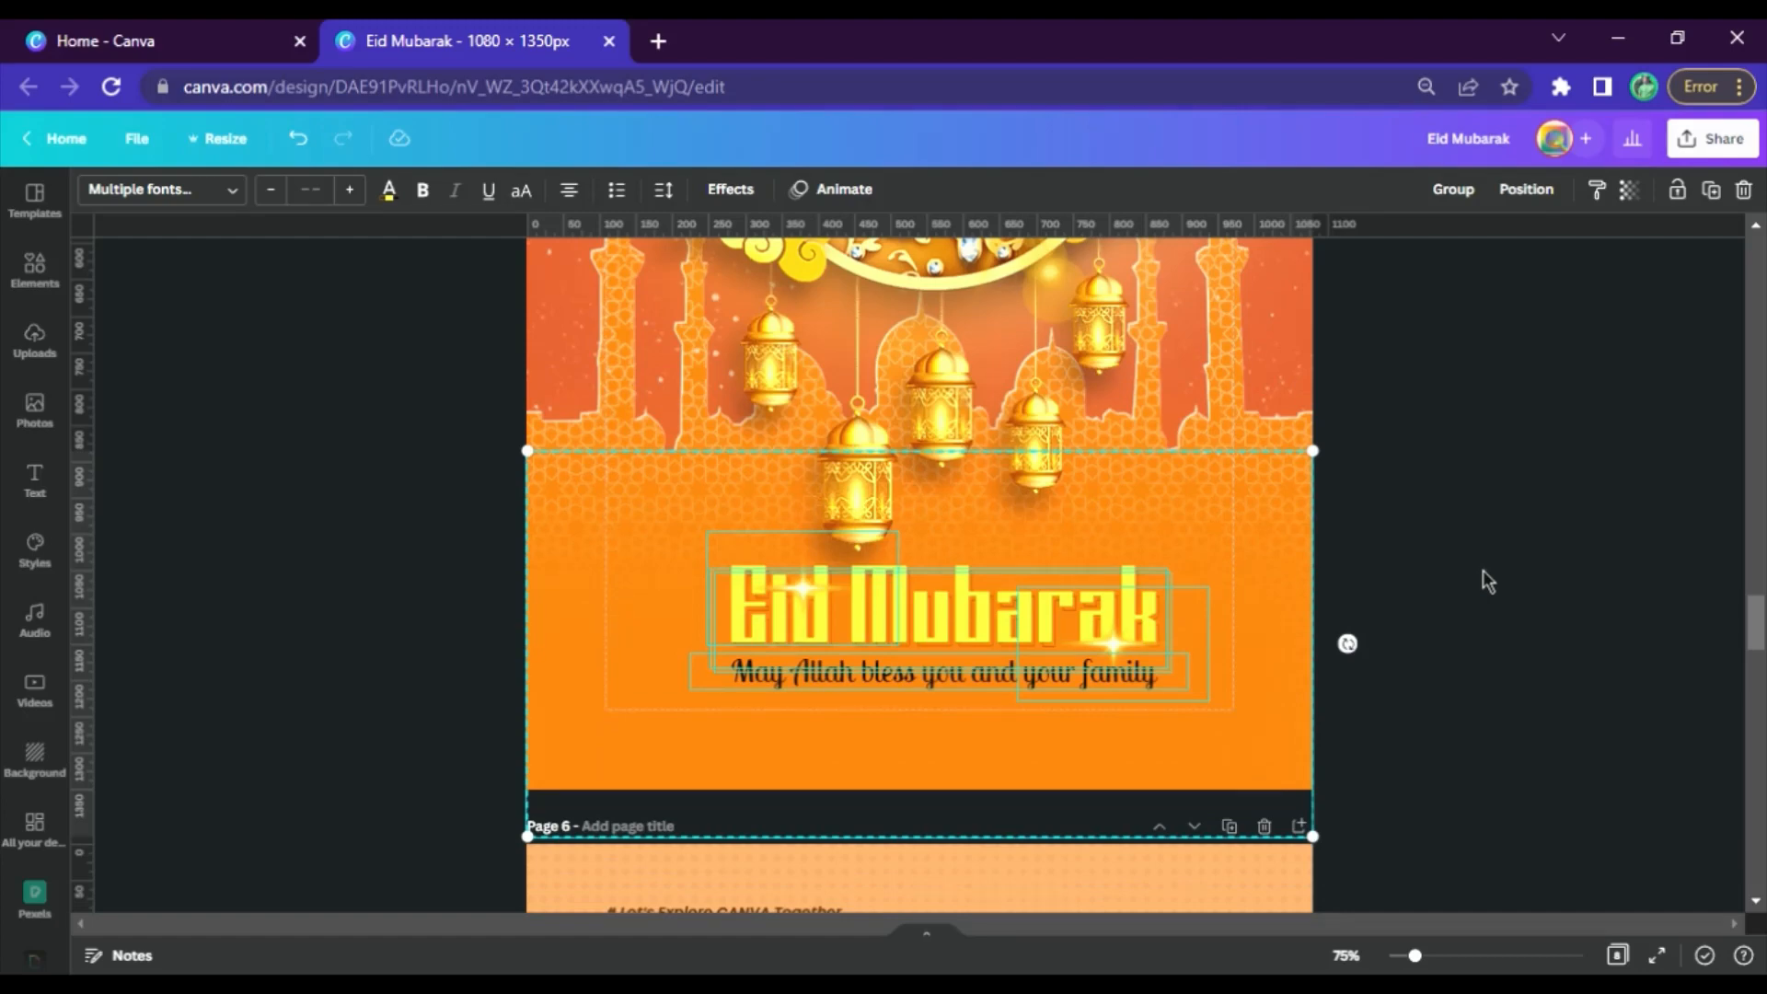
click(1482, 570)
Set the zoom to 50% and check the whole poster on page 5
scroll(1331, 741, up, 1)
scroll(1334, 750, up, 4)
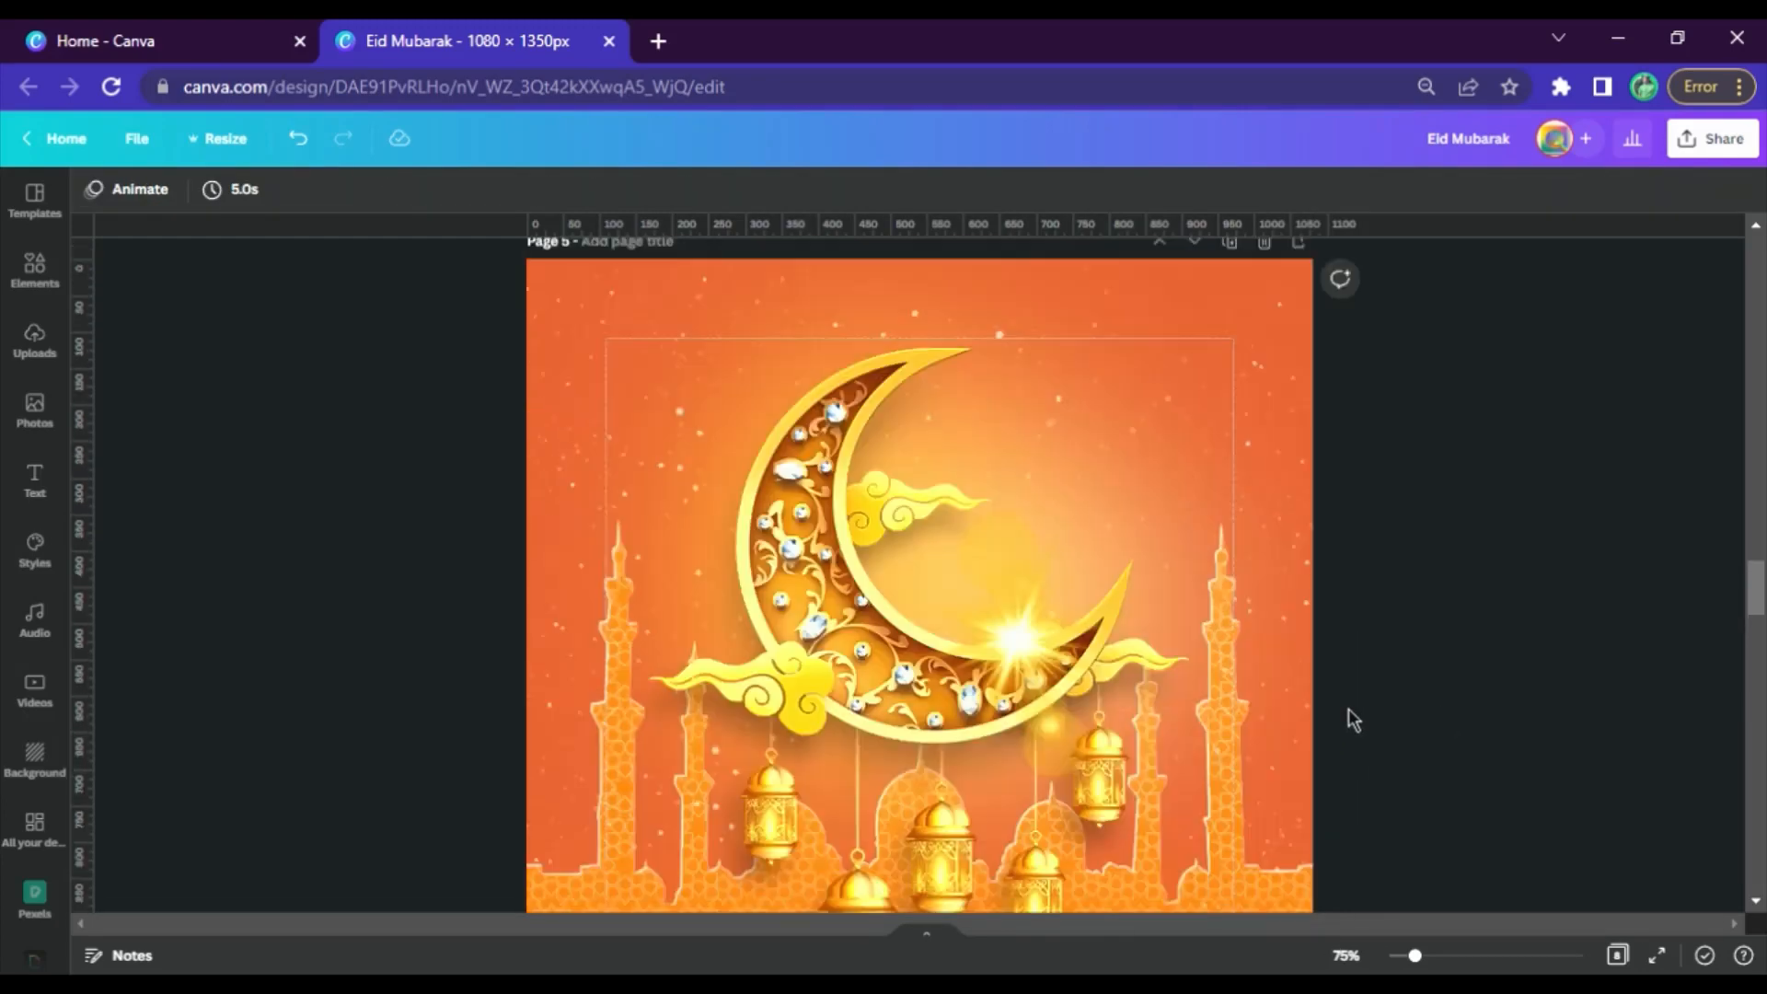
click(1345, 955)
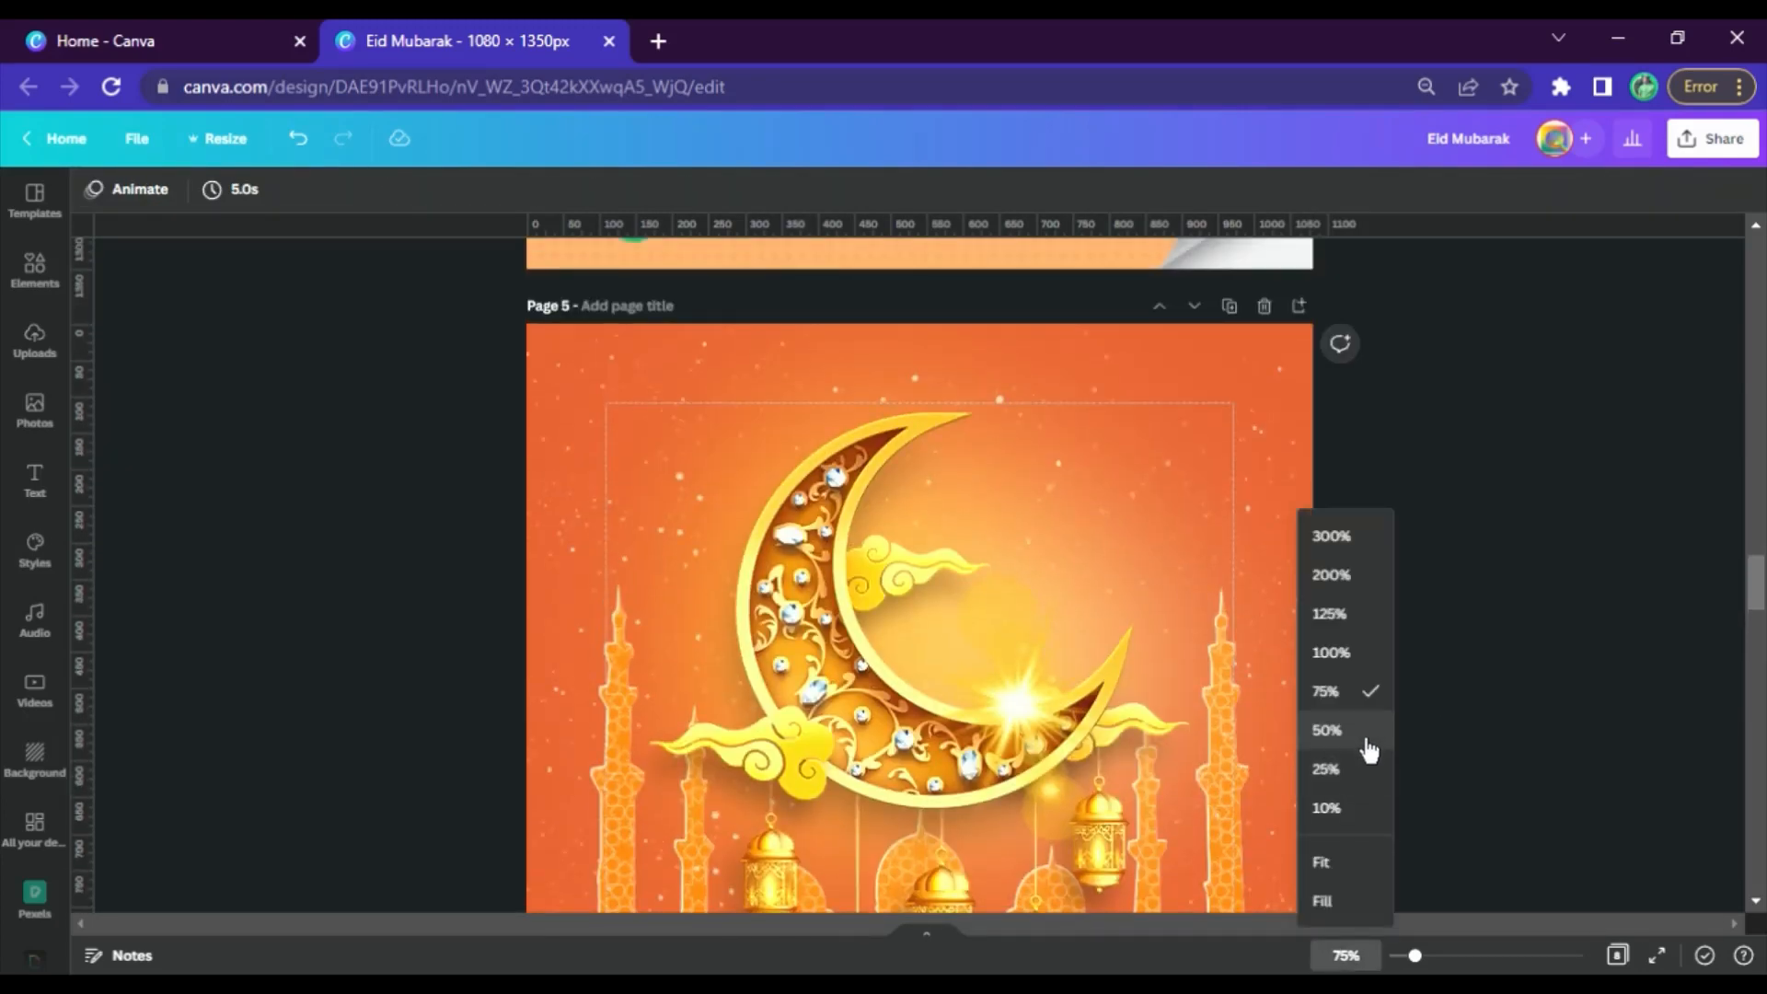
click(1366, 733)
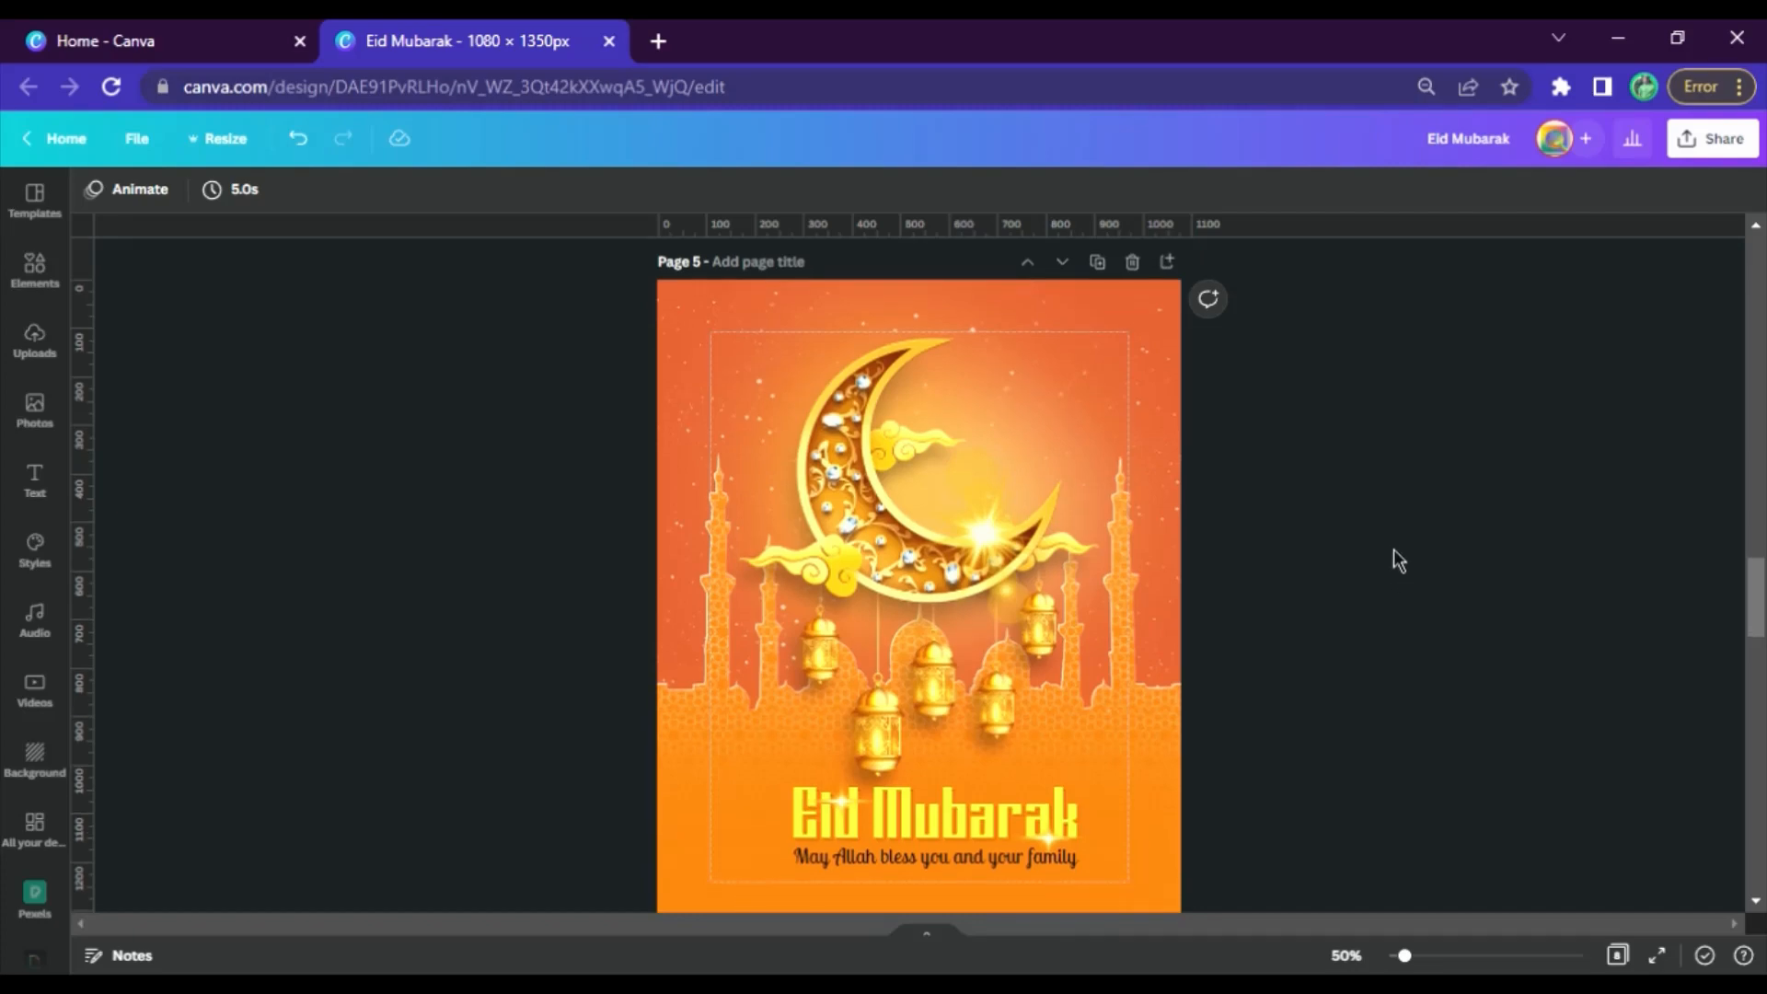